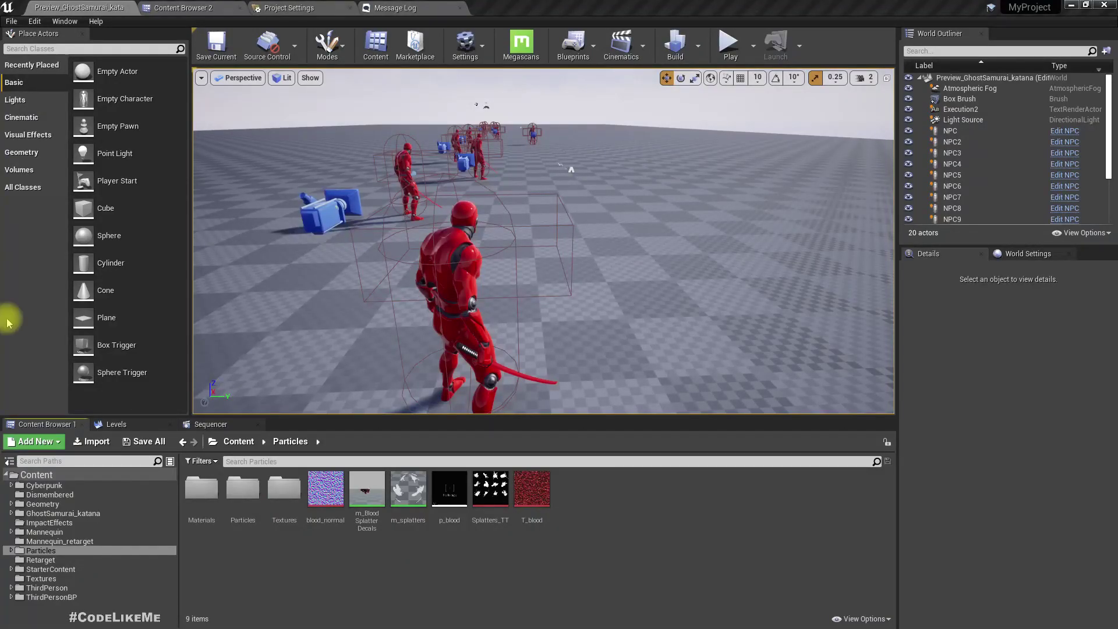
Play-test the level full screen, running up to the red NPCs and attacking them with katana finishers
scroll(544, 241, "down", 3)
right_click_drag(666, 234, 642, 227)
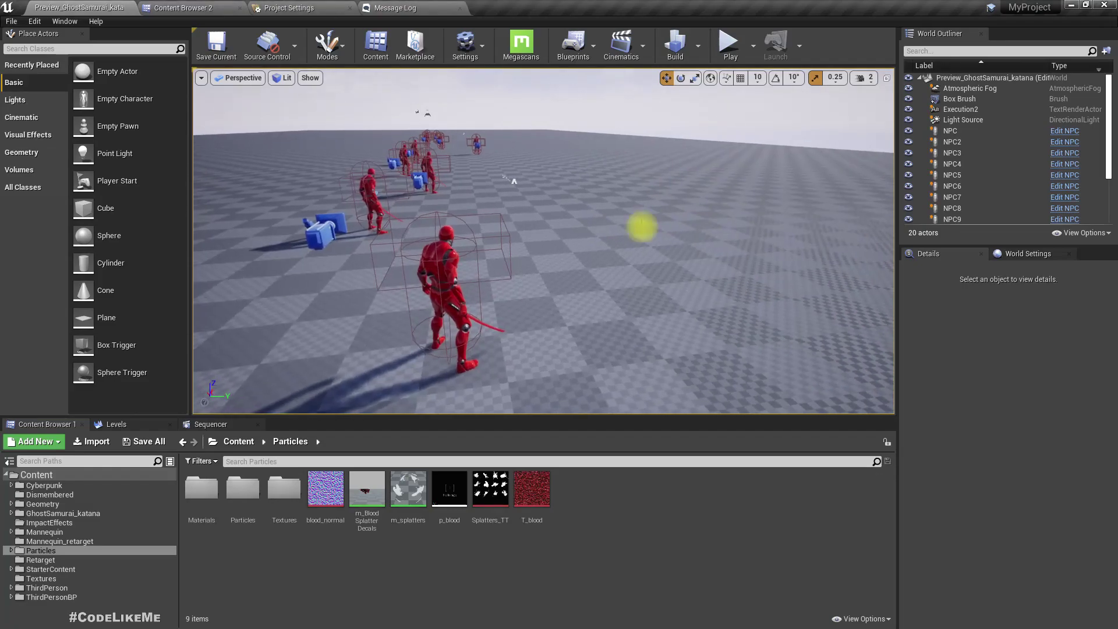
key("F11")
key("alt+p")
left_click(608, 197)
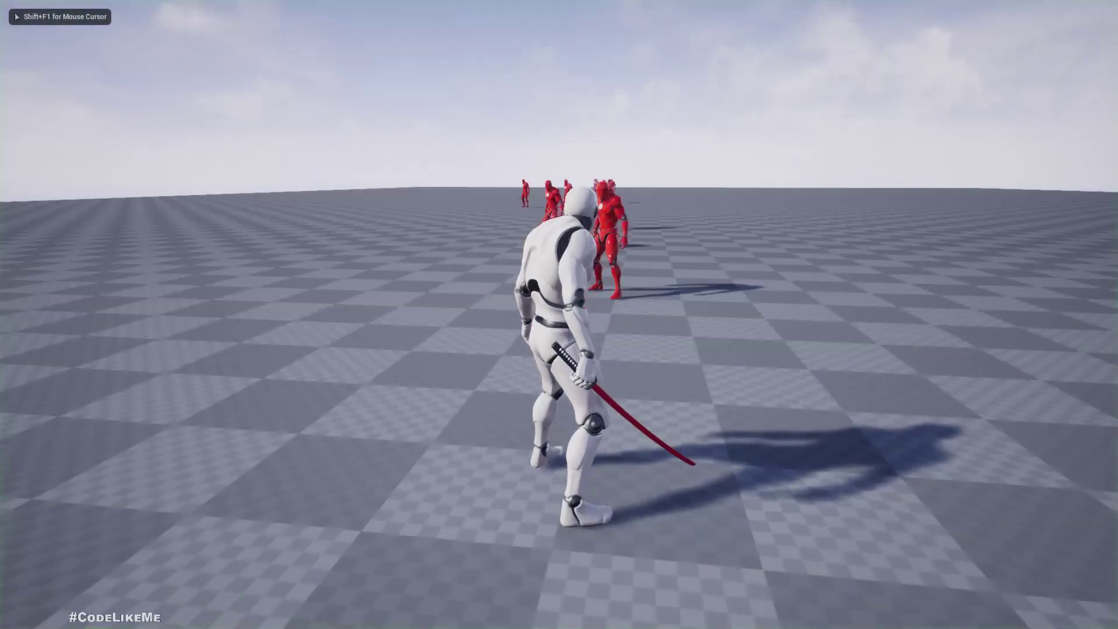
key("w")
left_click(559, 315)
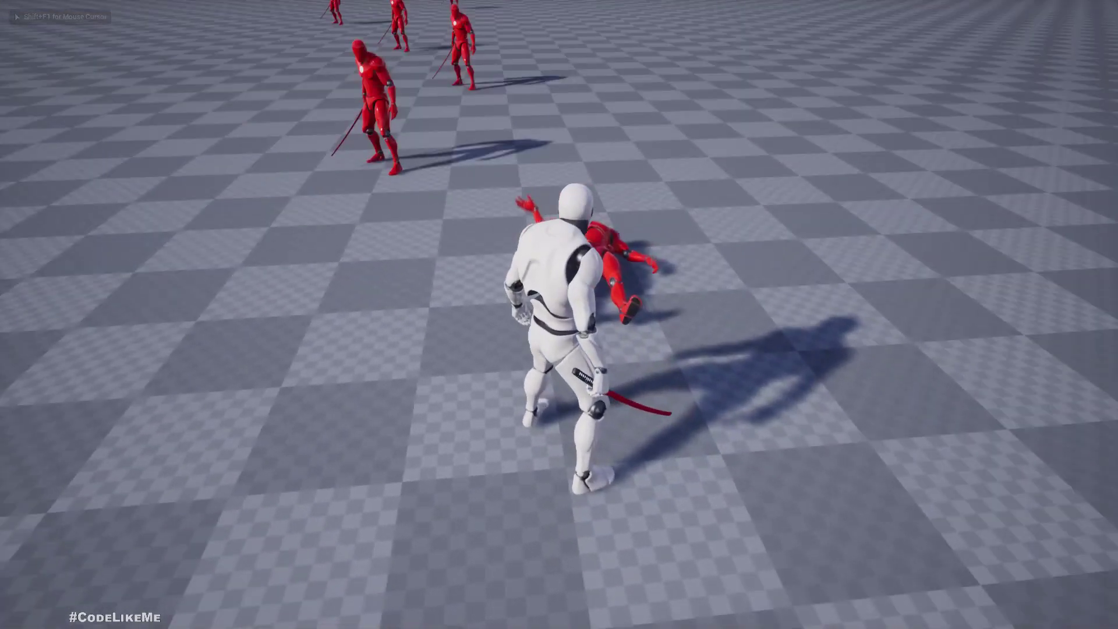
key("w")
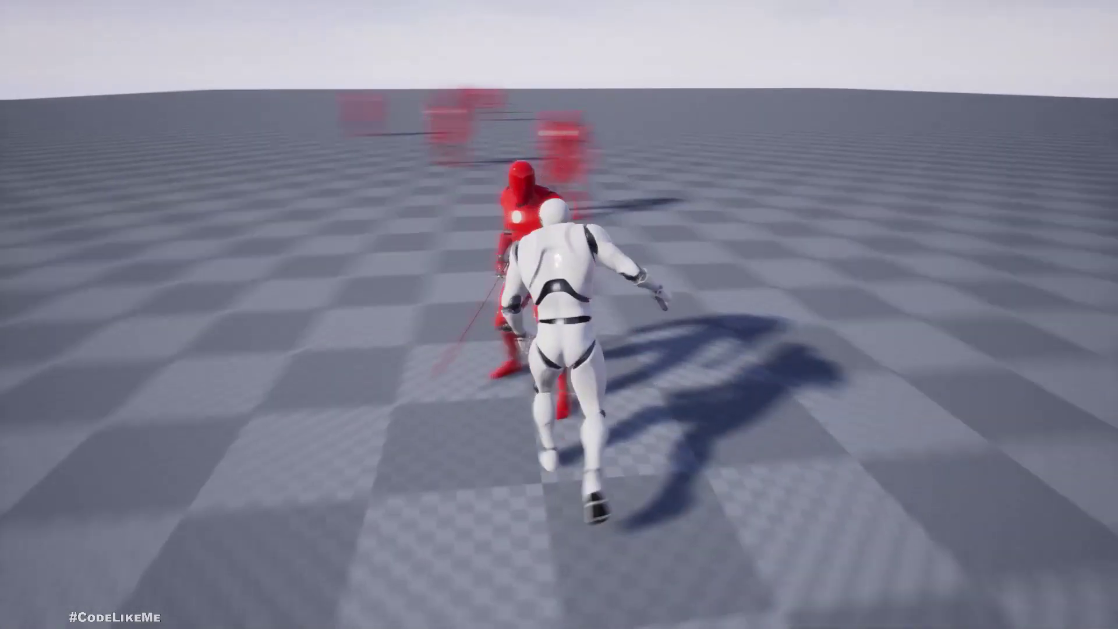
left_click(559, 314)
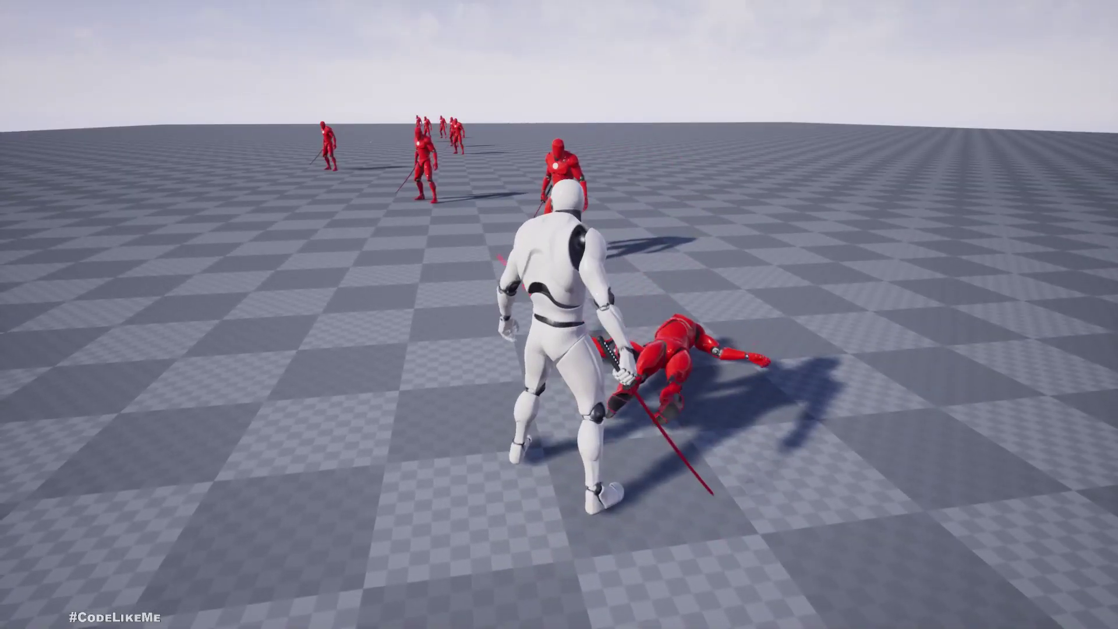
key("w")
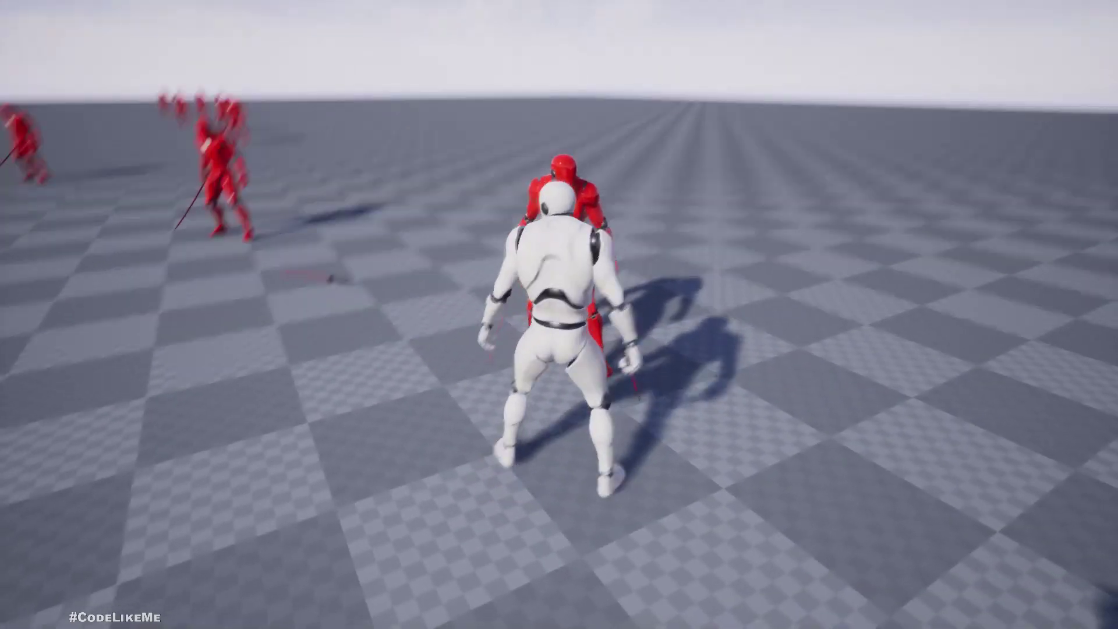
left_click(559, 314)
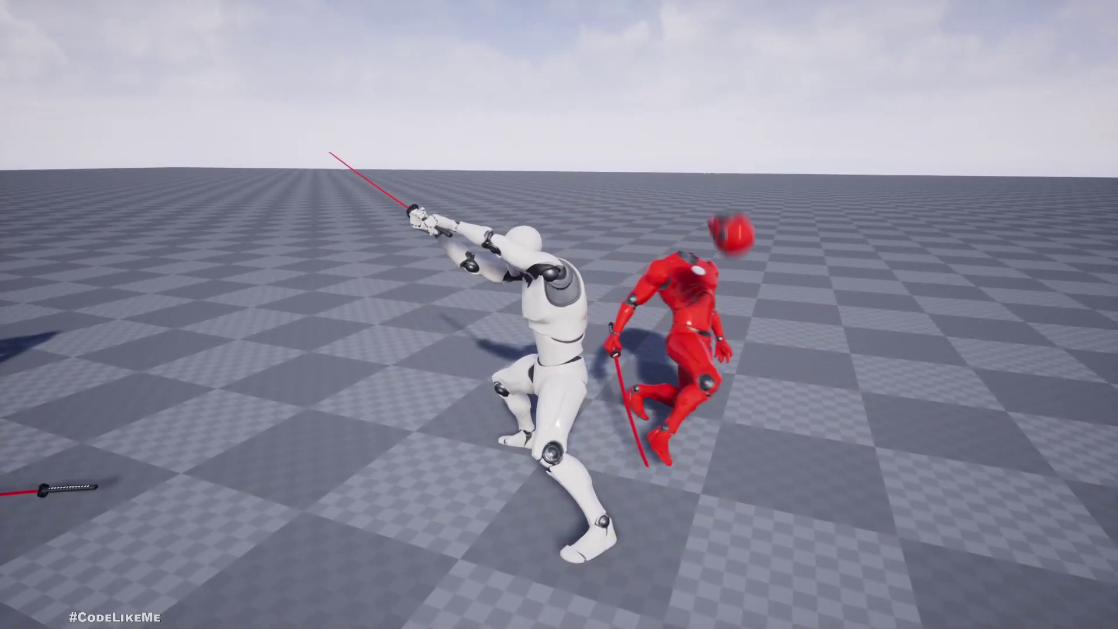
key("w")
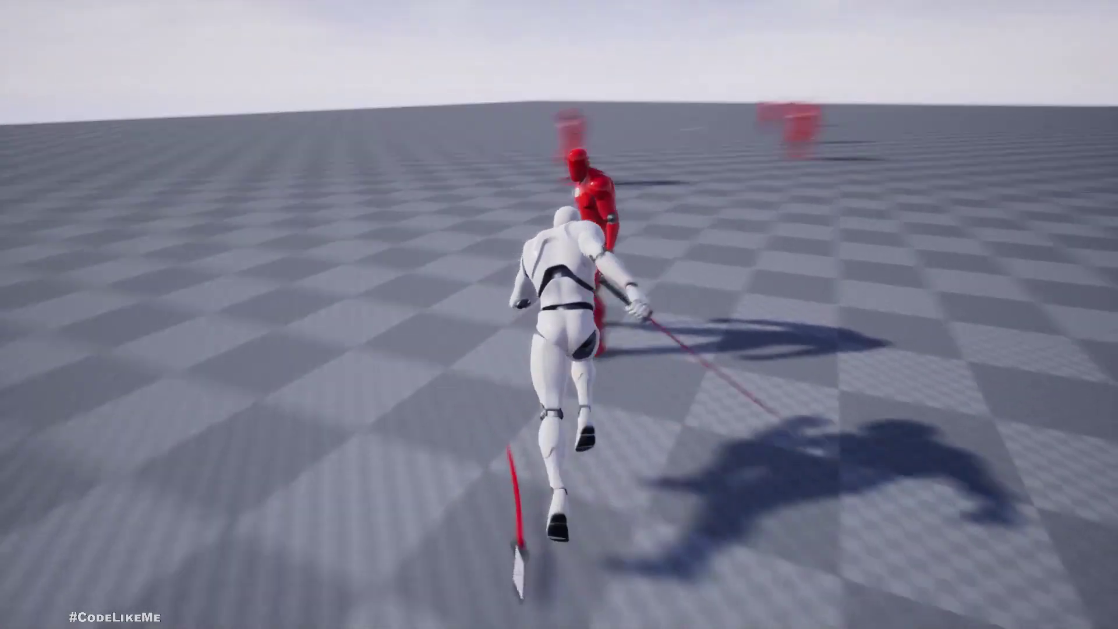
left_click(559, 314)
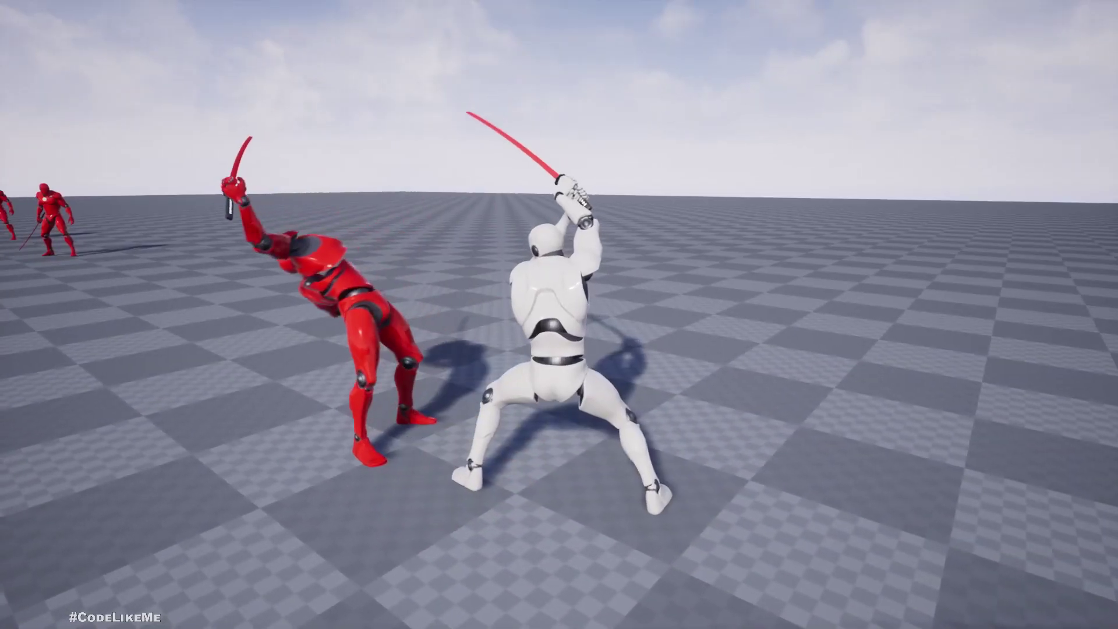
key("Escape")
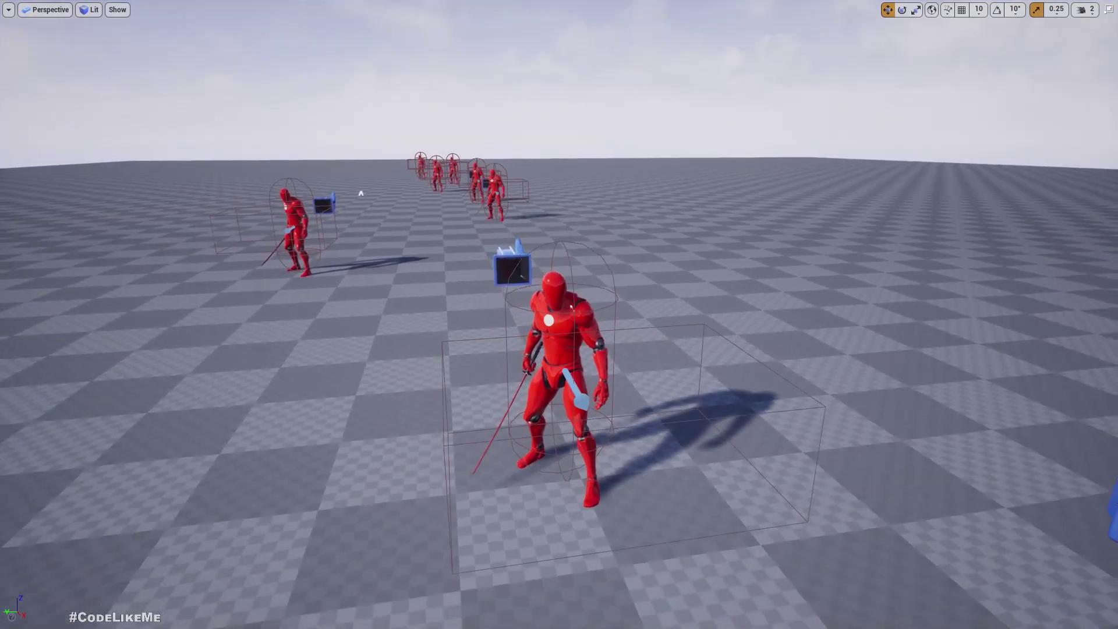
key("s")
mouse_move(614, 287)
right_mouse_down()
mouse_move(594, 282)
mouse_move(652, 286)
mouse_move(629, 303)
mouse_move(613, 287)
right_mouse_up()
key("F11")
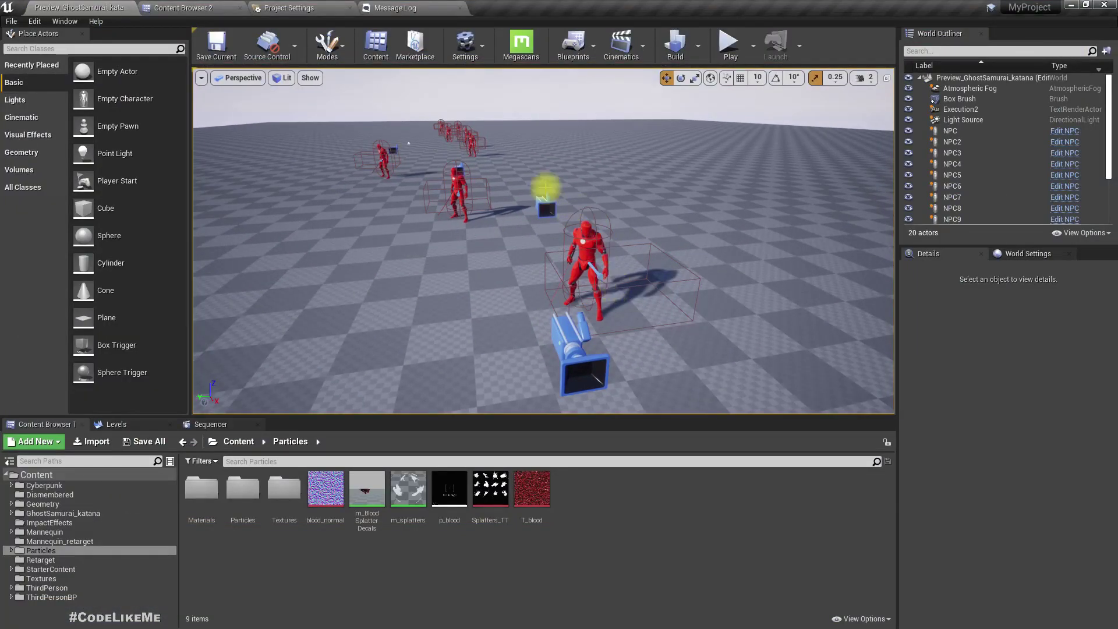
Open the P_Blood_Small and p_blood particle systems from the project content
left_click(238, 502)
double_click(237, 503)
double_click(196, 496)
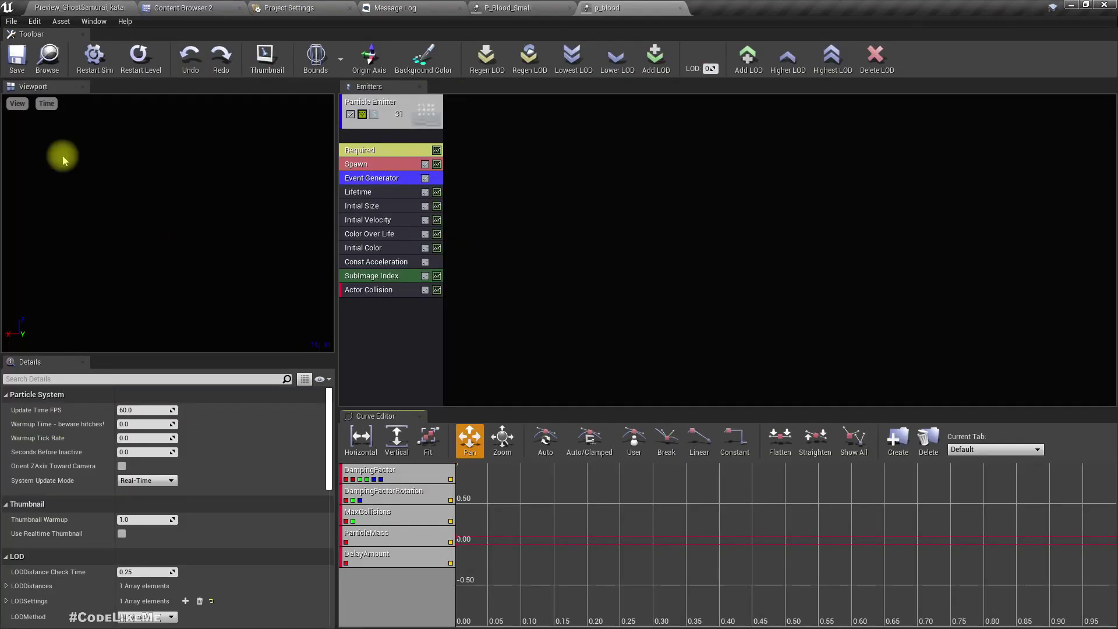
Choose a view mode for the p_blood preview and restart the particle effect to examine it
left_click(17, 103)
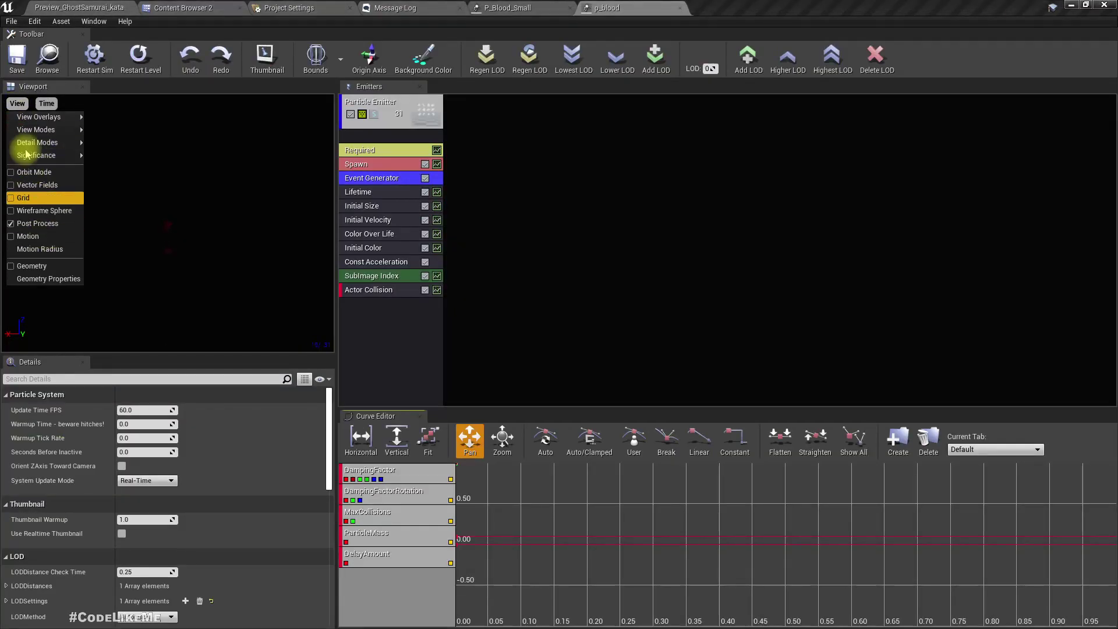
mouse_move(47, 148)
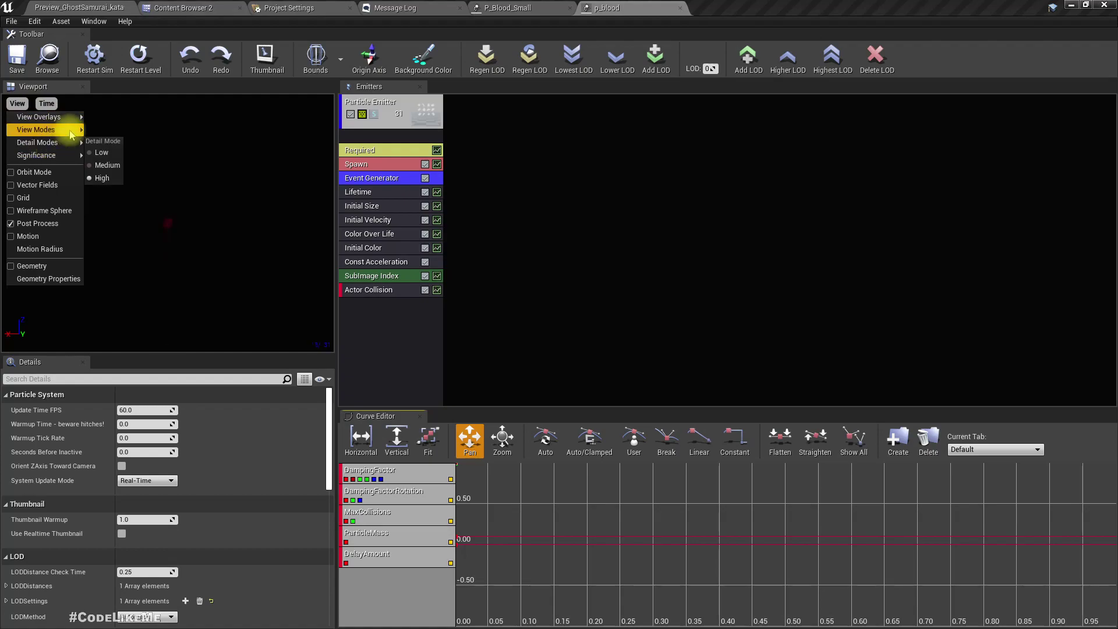
mouse_move(69, 130)
left_click(119, 153)
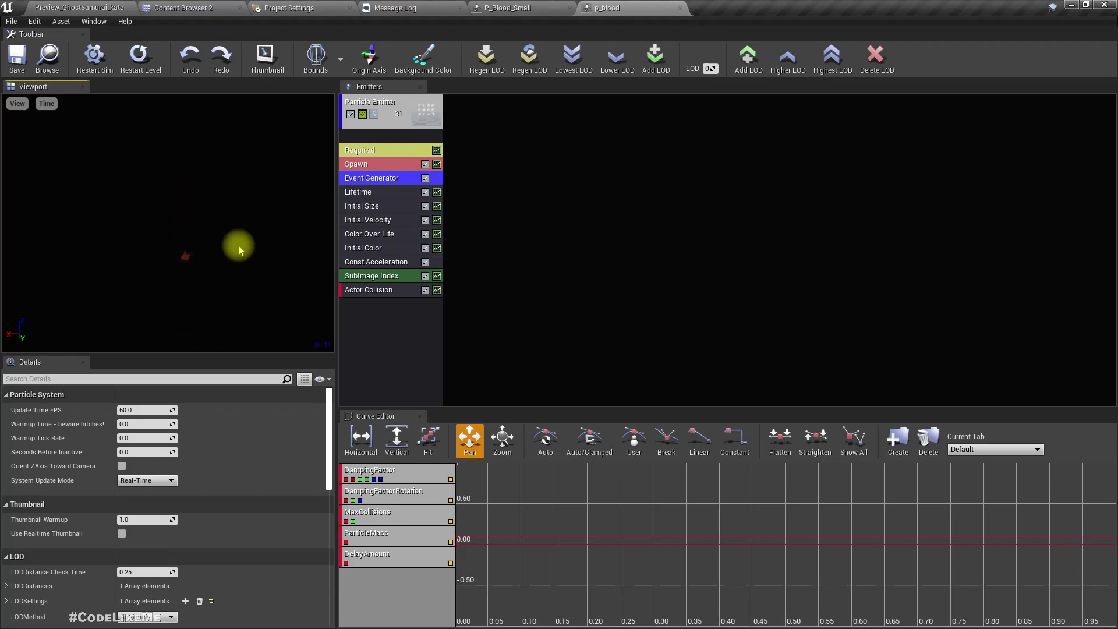
left_click(141, 55)
Close the P_Blood_Small editor and the Message Log, and return to the Preview_GhostSamurai_katana level
left_click(569, 13)
left_click(571, 8)
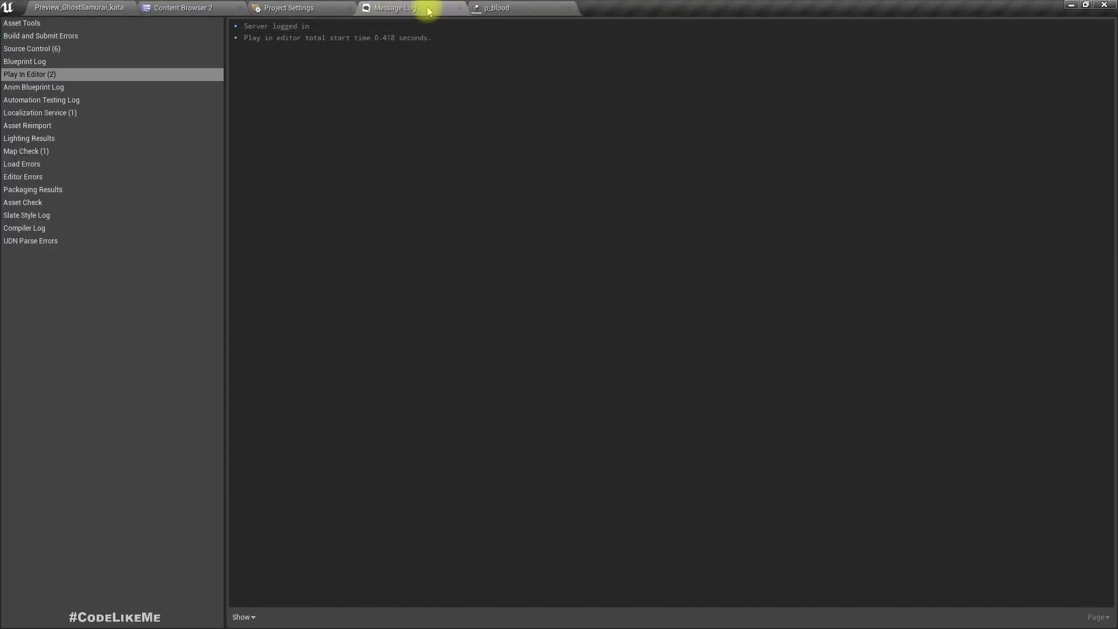
left_click(461, 9)
left_click(97, 8)
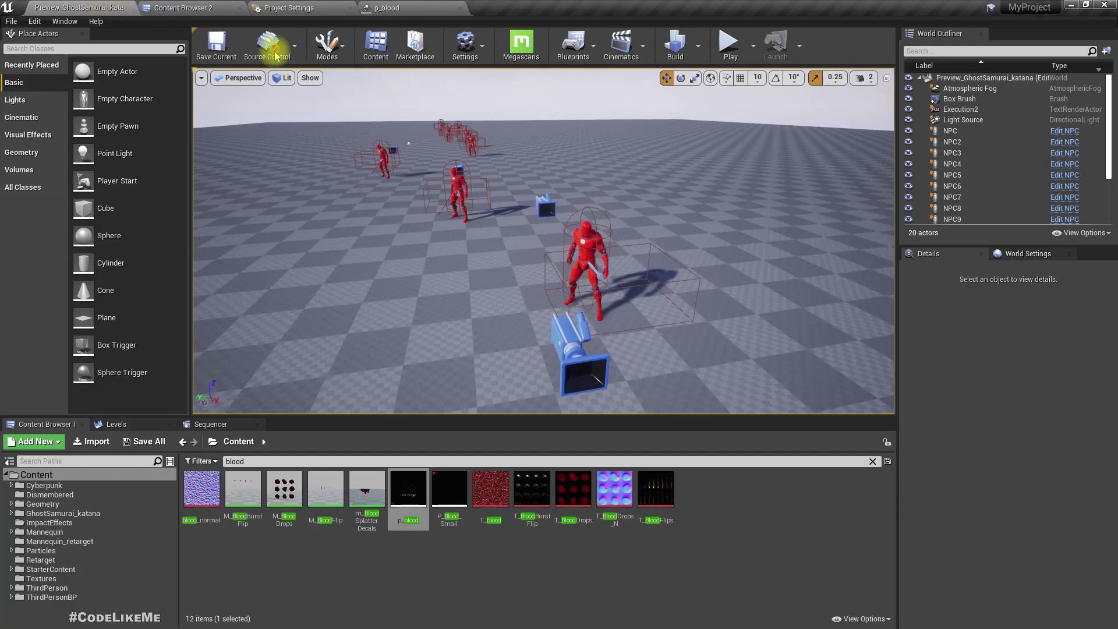
Select the nearest red NPC in the level and open the NPC blueprint for editing
key("w")
mouse_move(582, 273)
right_mouse_down()
mouse_move(565, 292)
mouse_move(582, 273)
right_mouse_up()
left_click(584, 272)
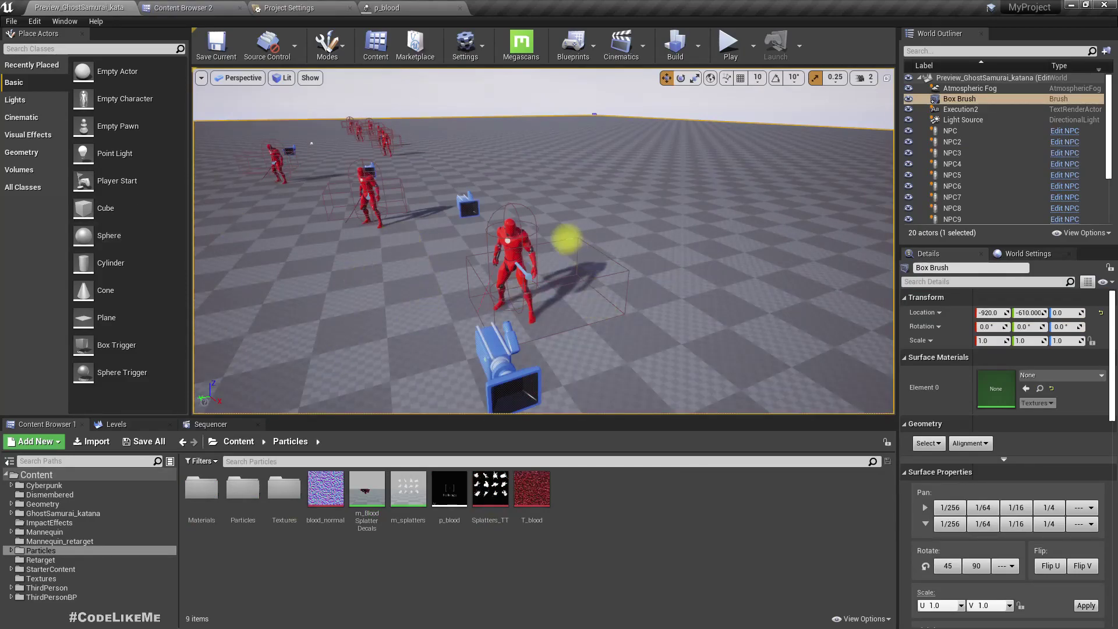
left_click(500, 240)
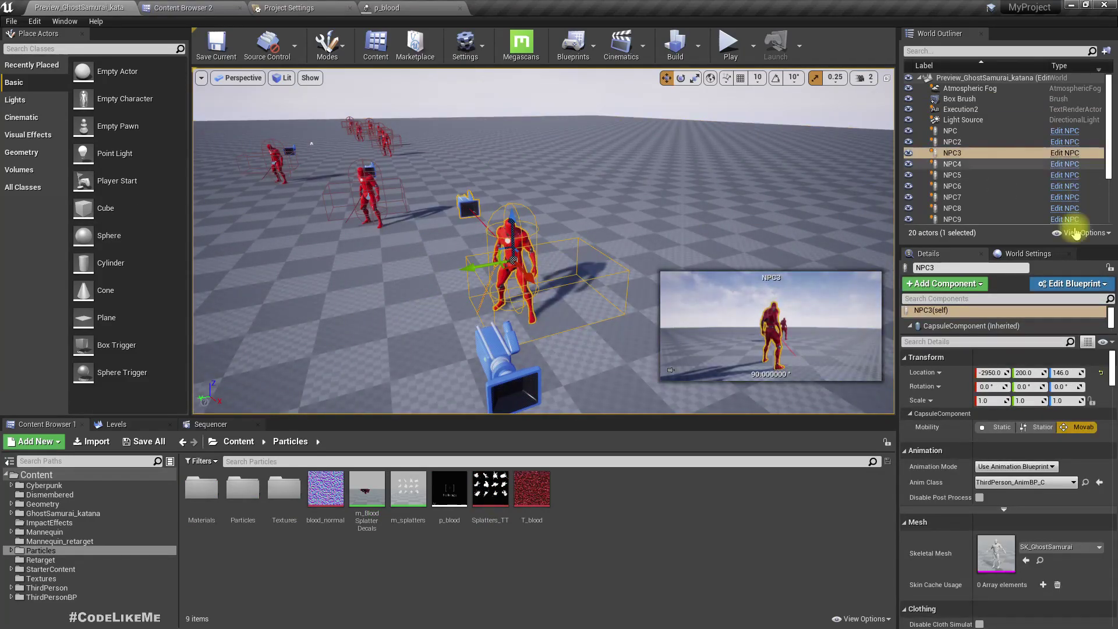
scroll(1063, 151, "down", 3)
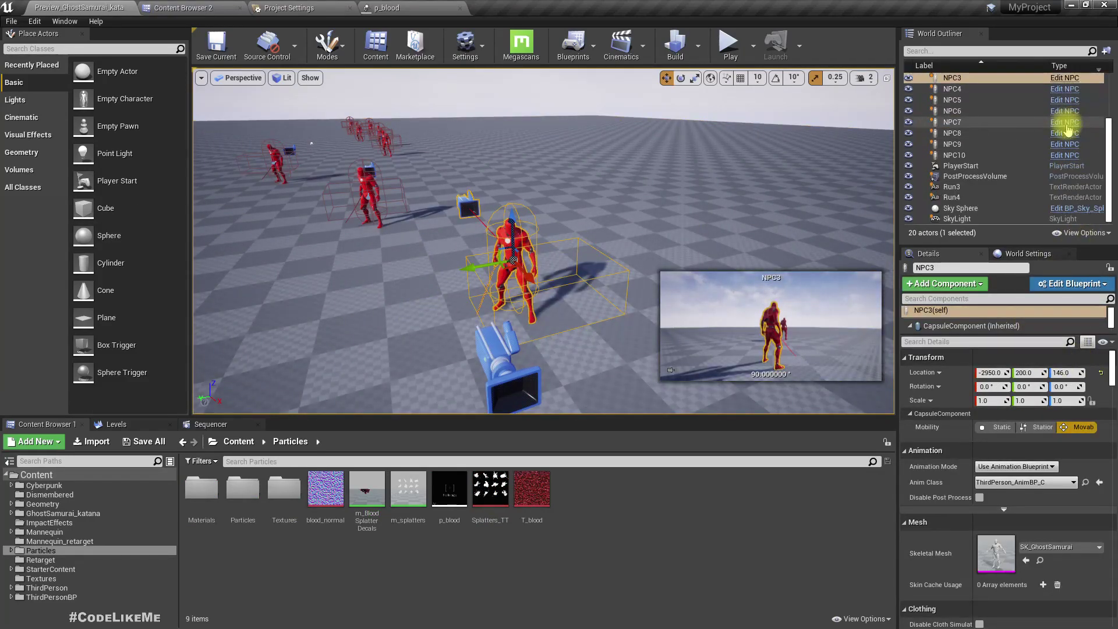
left_click(1066, 155)
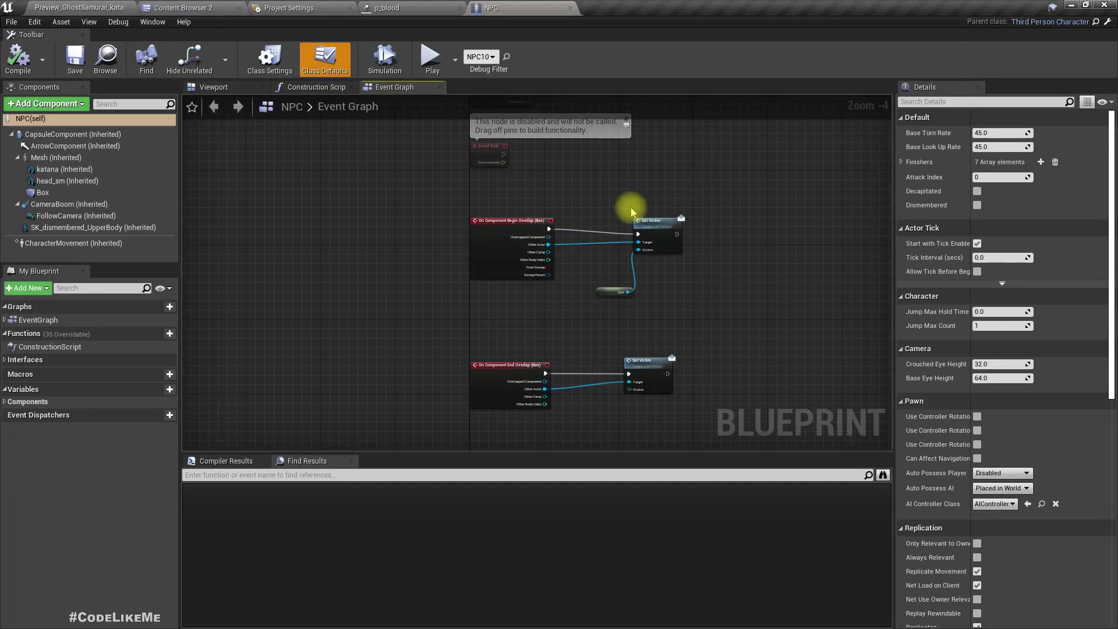
Look over the NPC event graph and open its parent class blueprint, ThirdPersonCharacter
right_click_drag(606, 189, 570, 249)
scroll(567, 338, "down", 4)
scroll(554, 319, "up", 5)
left_click(1109, 21)
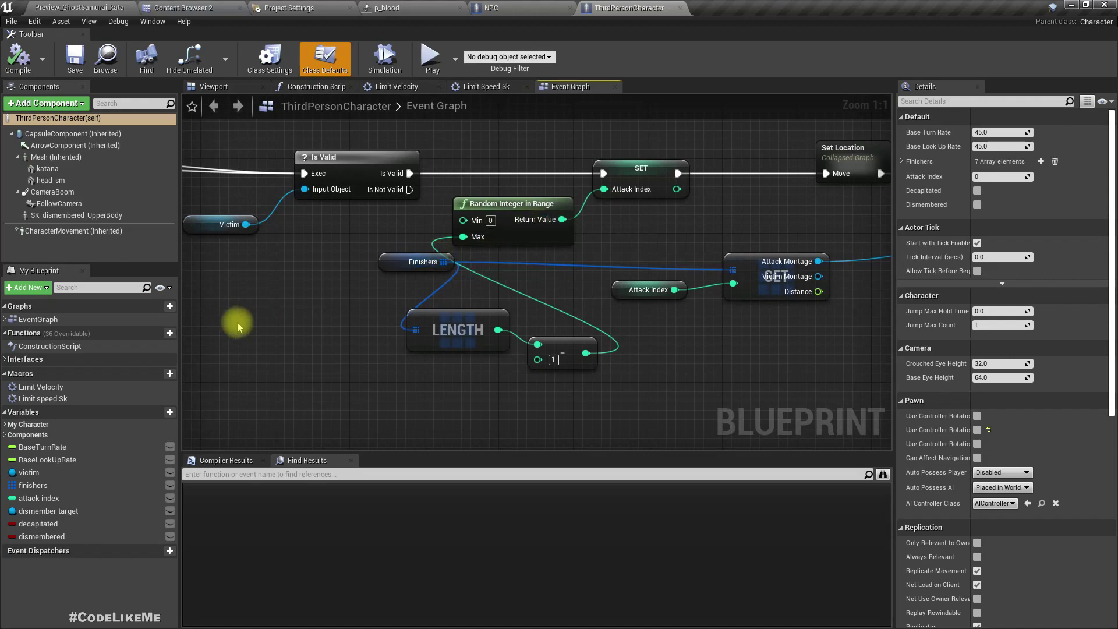
Find the references to the head_sm component and go to its Get node in the Event Graph
left_click(50, 181)
right_click(49, 184)
left_click(66, 188)
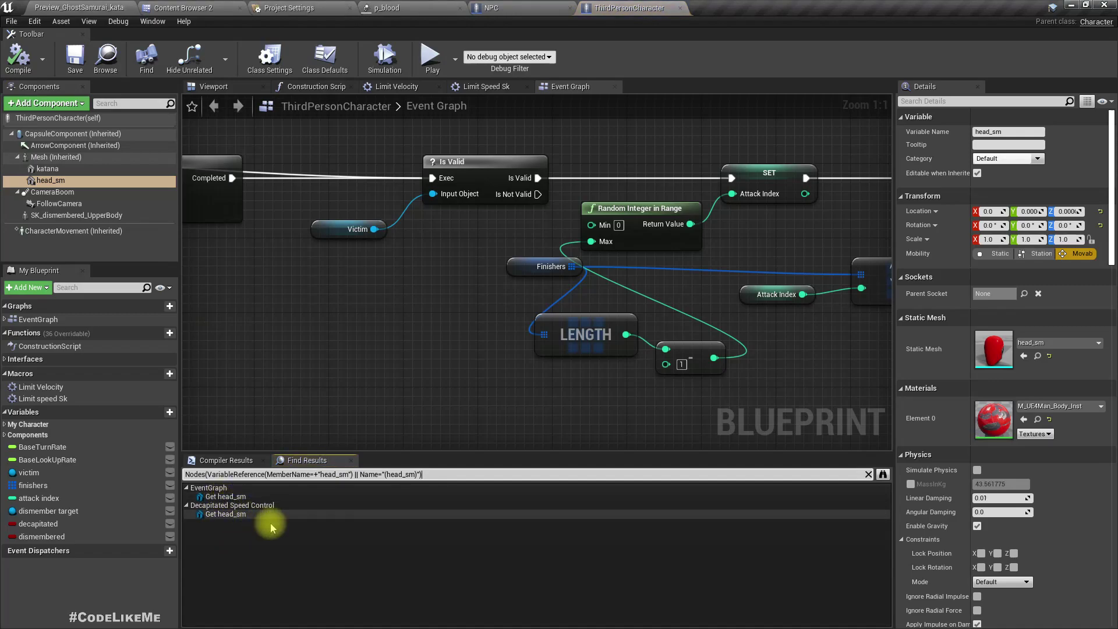
left_click(205, 496)
right_click_drag(505, 370, 601, 388)
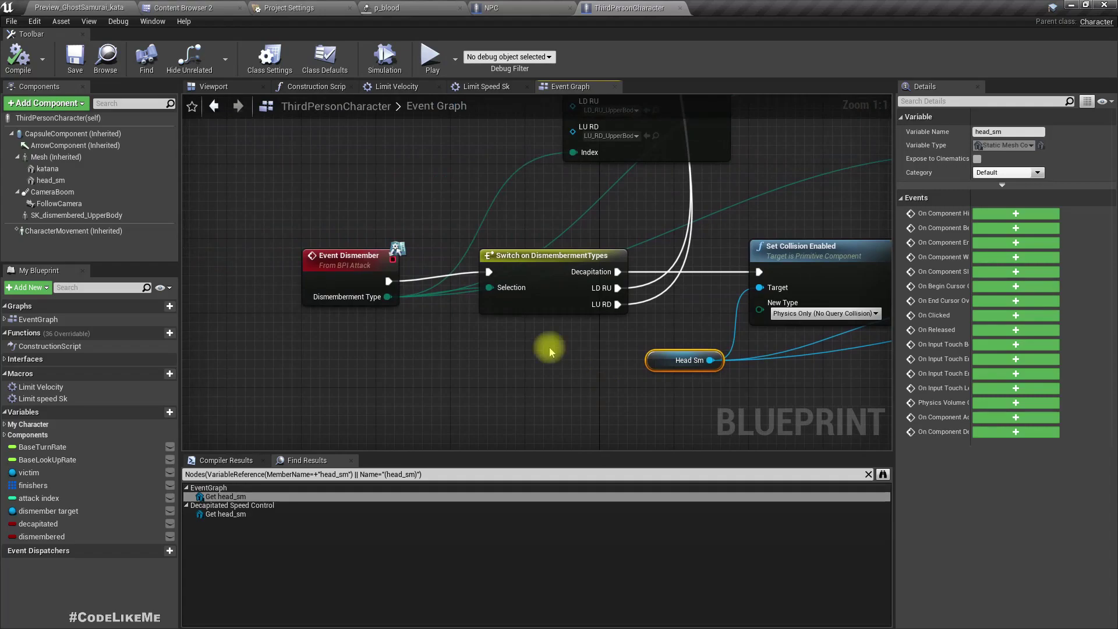
Make room in the decapitation branch by moving Event Dismember and its switch apart from the Set Collision Enabled and following Head Sm nodes
left_click_drag(310, 209, 518, 321)
left_click_drag(519, 282, 426, 273)
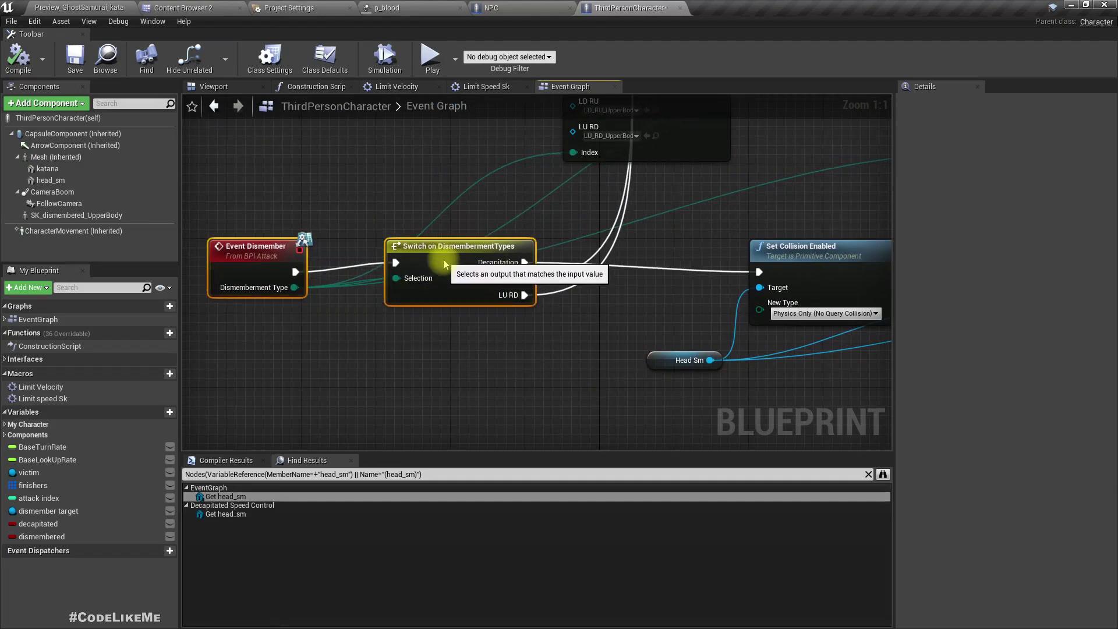
right_click_drag(538, 354, 229, 347)
scroll(262, 335, "down", 2)
scroll(239, 336, "down", 2)
right_click_drag(532, 386, 404, 311)
left_click_drag(269, 233, 749, 337)
left_click_drag(433, 252, 484, 252)
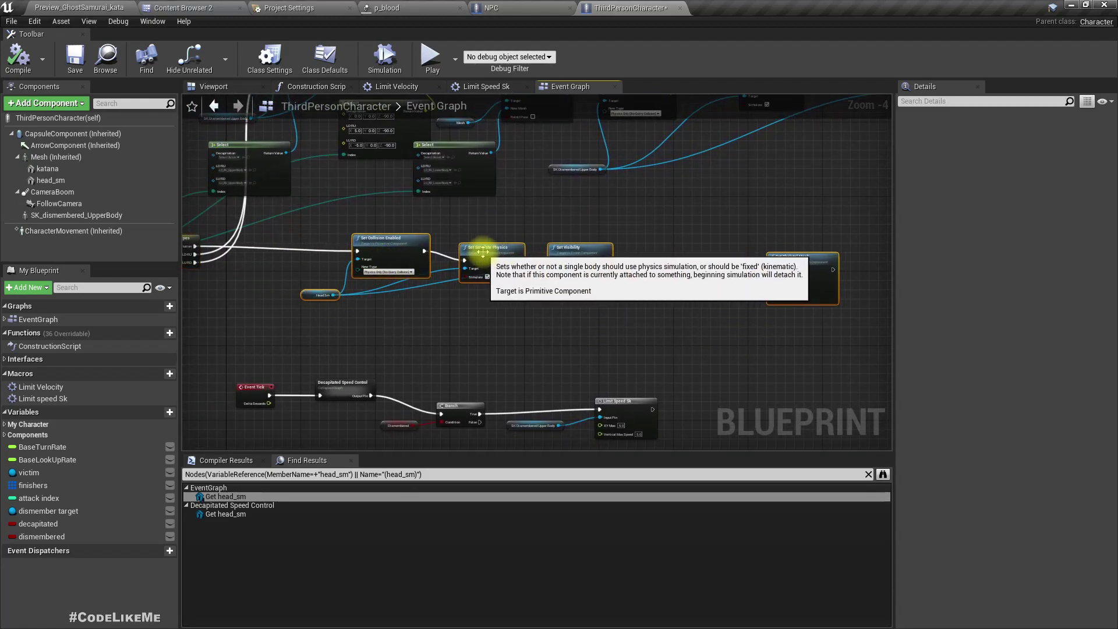
left_click(359, 304)
scroll(234, 292, "up", 2)
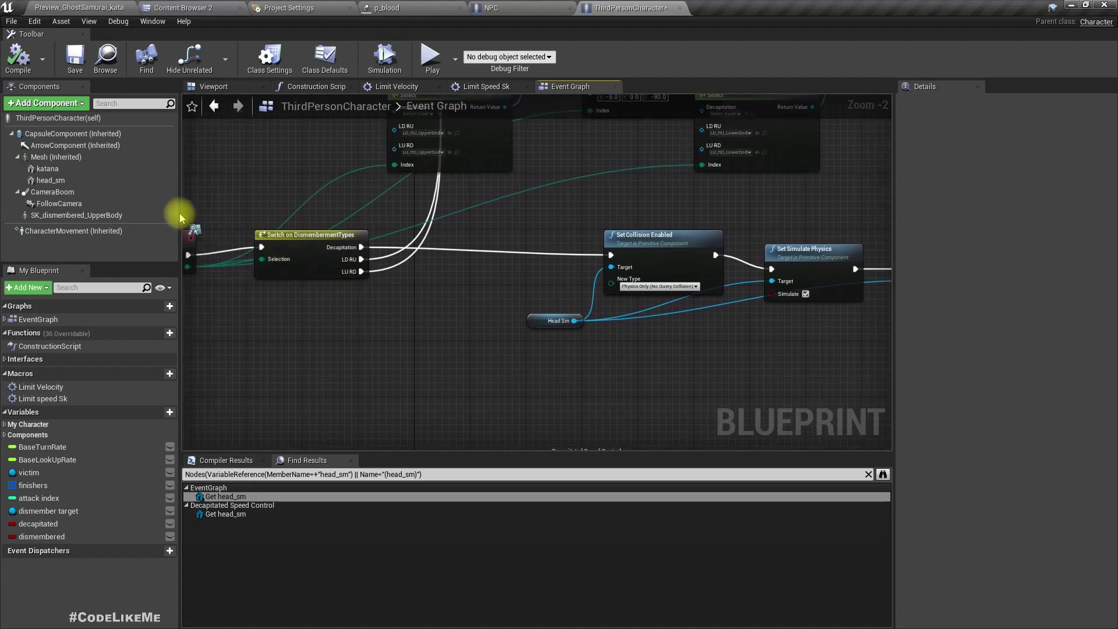
Inspect the head_sm component in the character's viewport and open its head_sm static mesh for editing
left_click(151, 179)
left_click(213, 86)
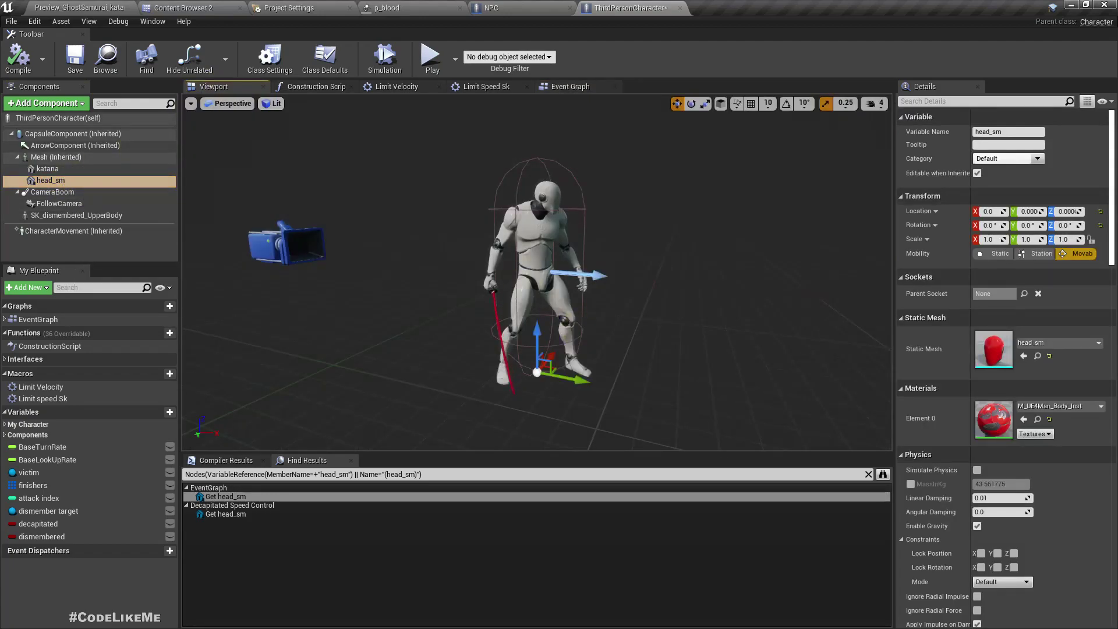
double_click(50, 180)
scroll(408, 344, "down", 5)
middle_click_drag(407, 344, 415, 414)
mouse_move(433, 324)
right_mouse_down()
mouse_move(433, 291)
mouse_move(433, 331)
right_mouse_up()
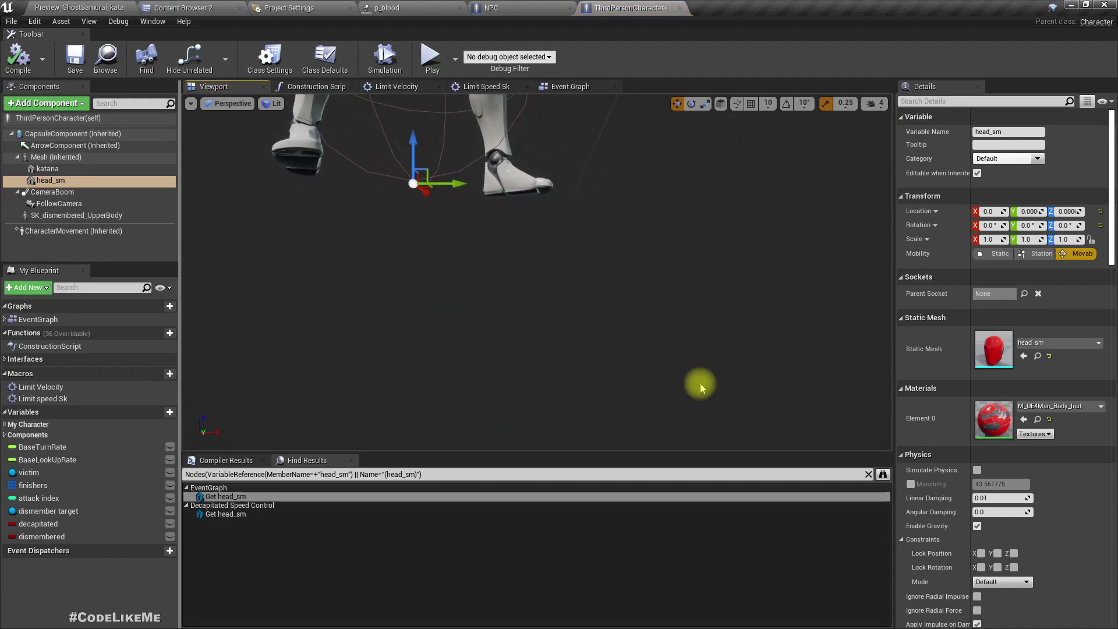
double_click(982, 350)
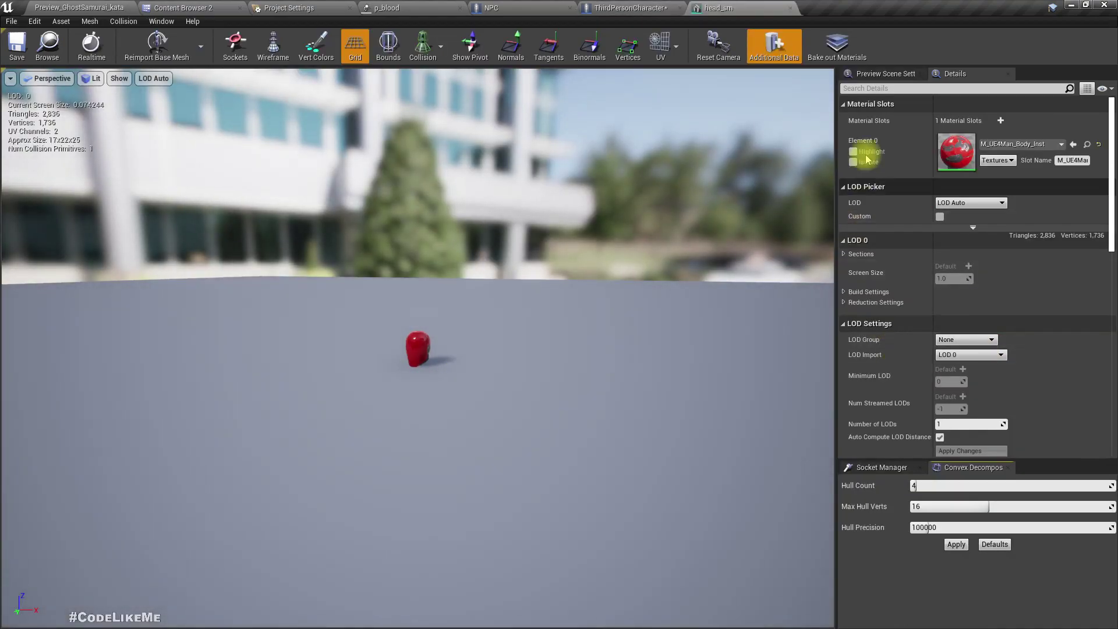
Create a socket named blood_socket on the head_sm static mesh
left_click(878, 469)
right_click_drag(482, 466, 431, 344)
scroll(455, 429, "down", 8)
scroll(454, 429, "up", 4)
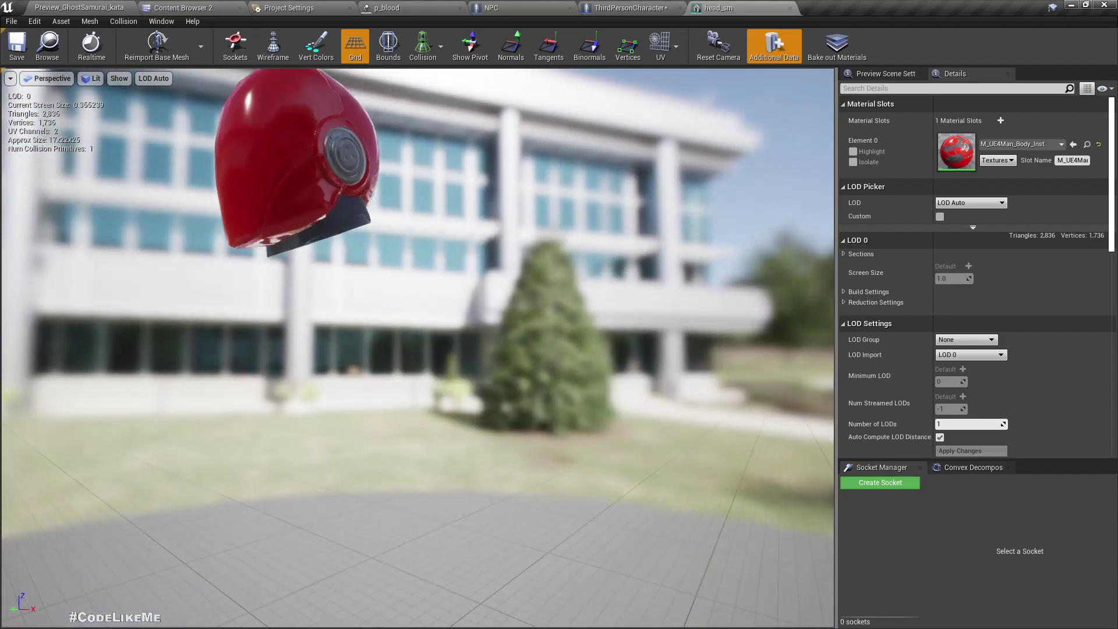
scroll(452, 424, "up", 3)
scroll(451, 424, "down", 4)
right_click_drag(451, 424, 420, 390)
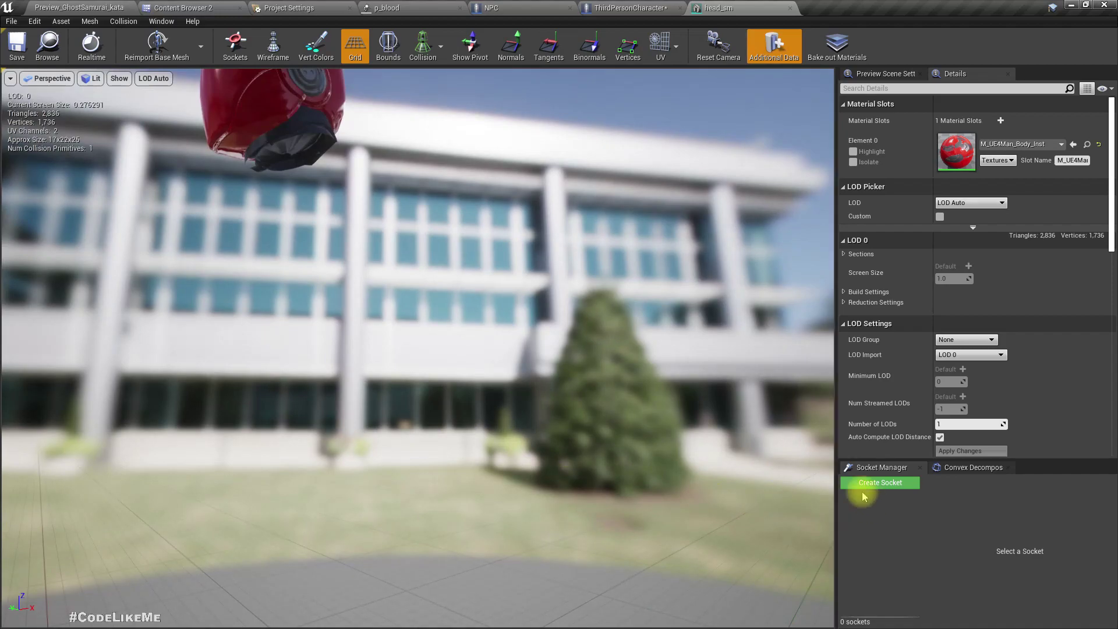
left_click(885, 483)
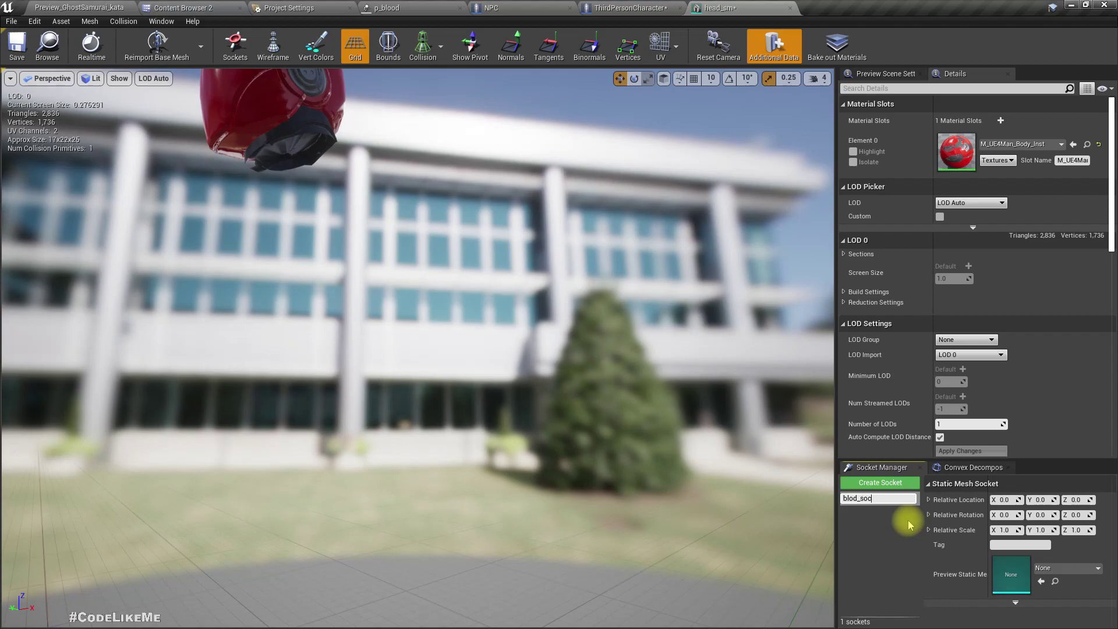
left_click(884, 498)
key("Left")
key("Right")
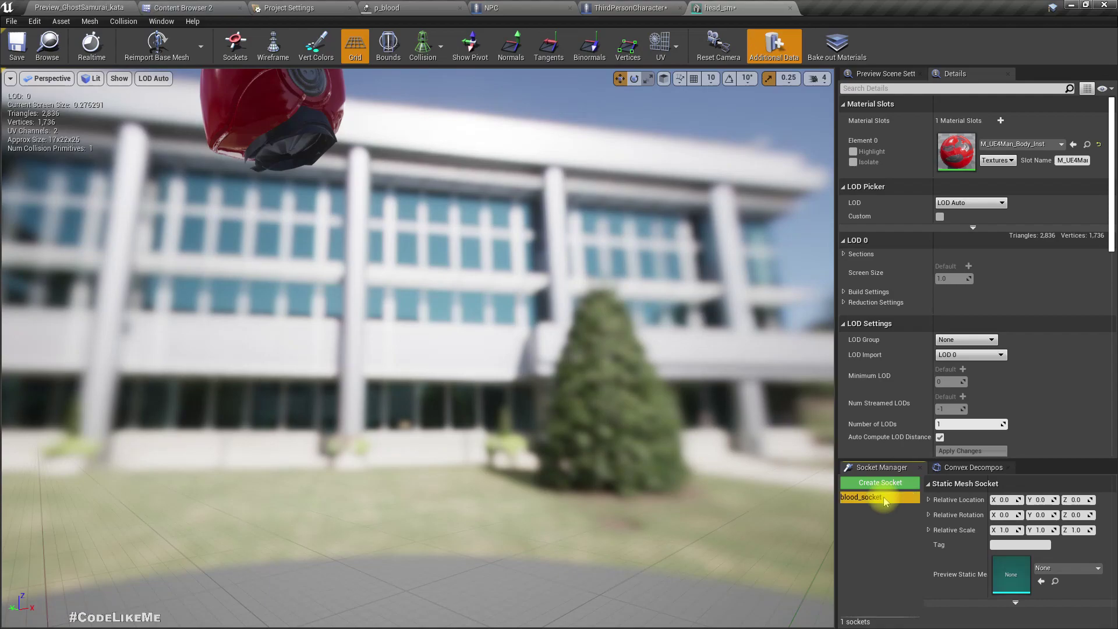
right_click_drag(780, 452, 640, 443)
key("s")
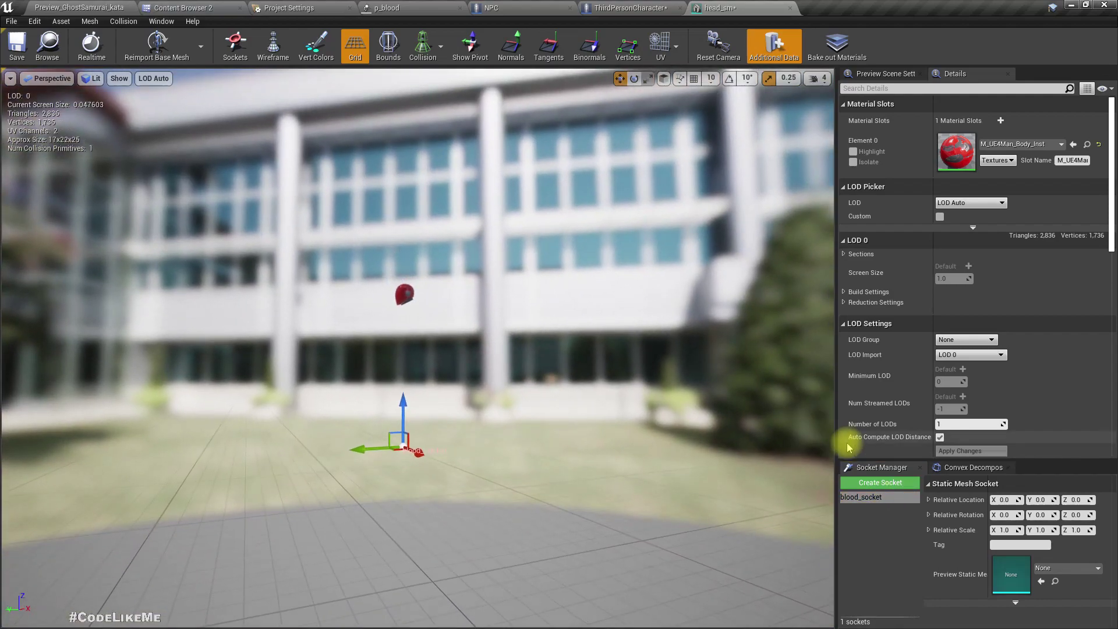
Move blood_socket up to the neck end of the head mesh, at about Y -4.28 and Z 160, and save the head_sm mesh
key("w")
right_click_drag(536, 460, 535, 477)
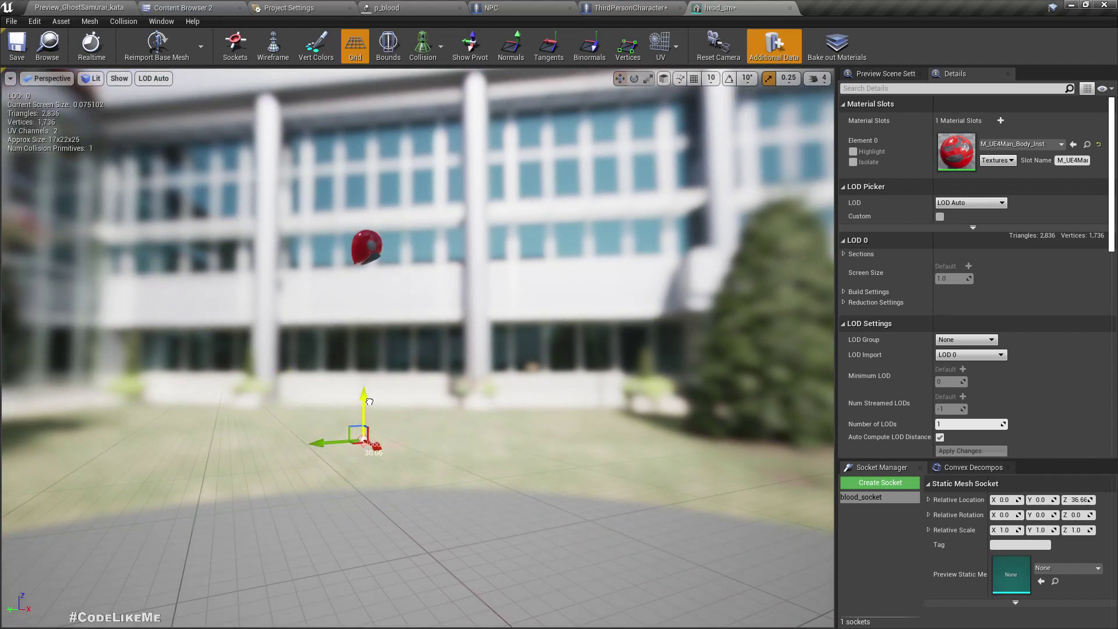
key("w")
right_click_drag(386, 231, 340, 206)
left_click_drag(263, 253, 283, 250)
key("s")
right_click_drag(304, 249, 408, 318)
key("w")
key("s")
right_click_drag(320, 290, 320, 284)
left_click(16, 46)
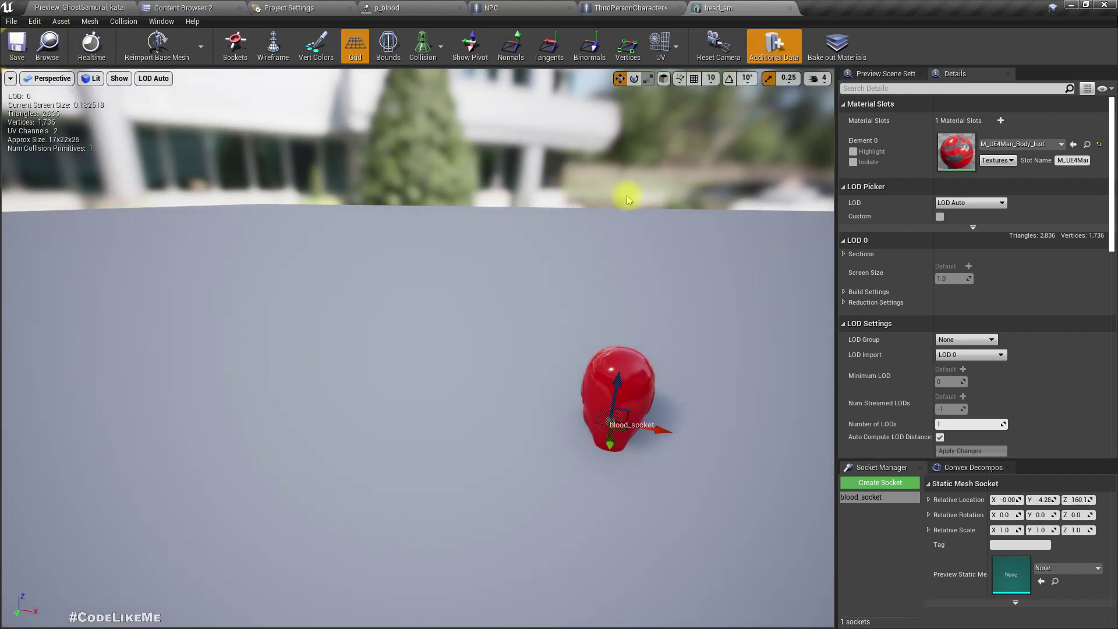
Add the p_blood particle system as a child of head_sm in ThirdPersonCharacter and set its parent socket to blood_socket
left_click(626, 8)
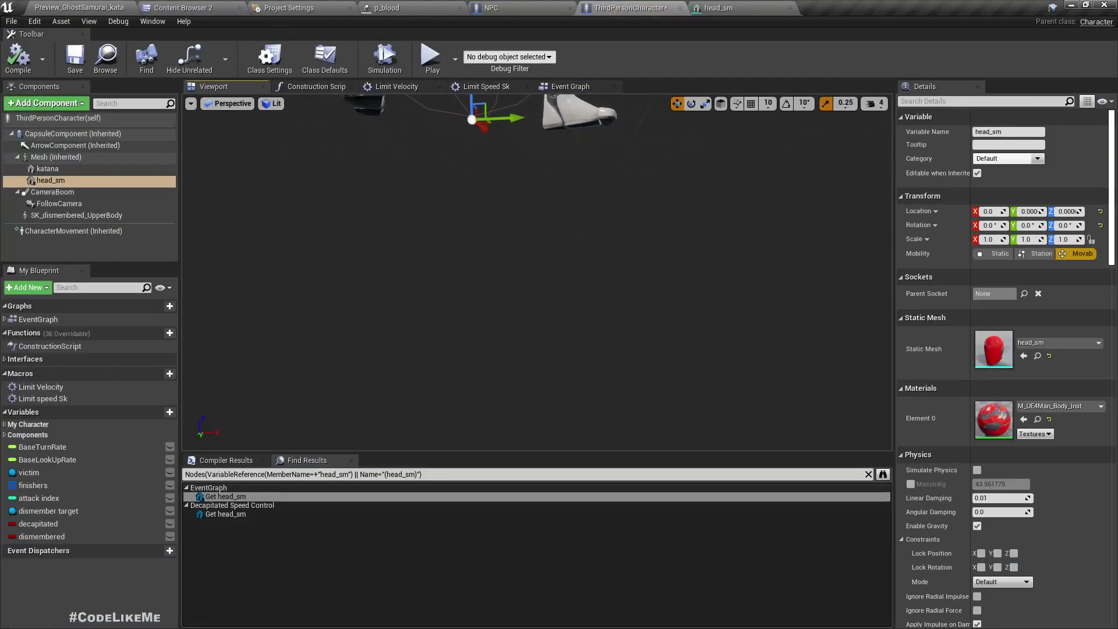
left_click(184, 7)
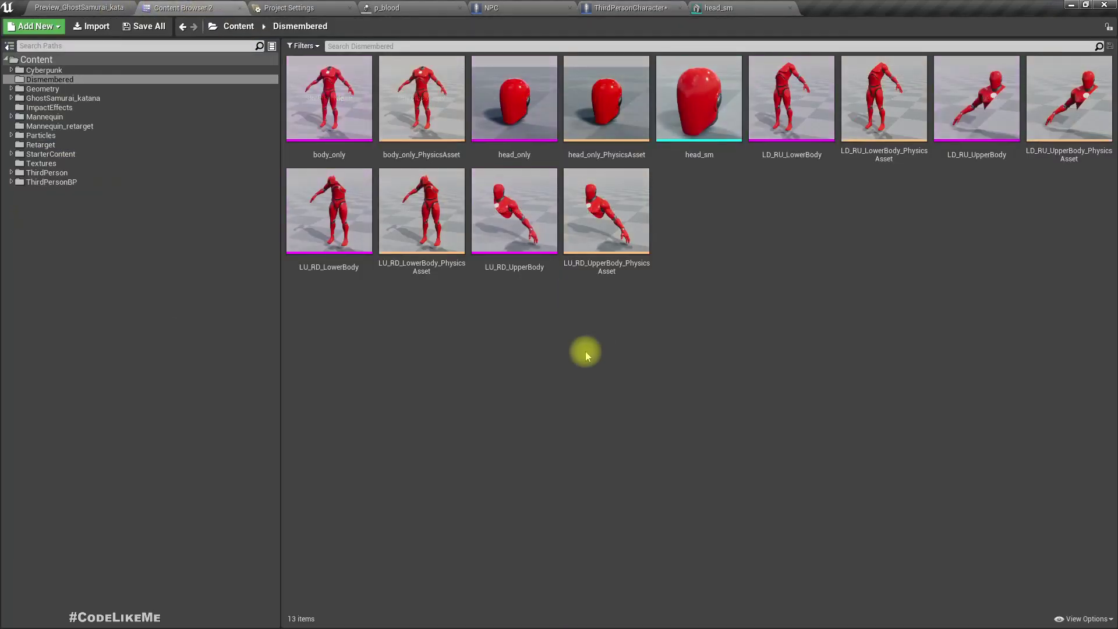
left_click(41, 135)
left_click_drag(922, 145, 55, 185)
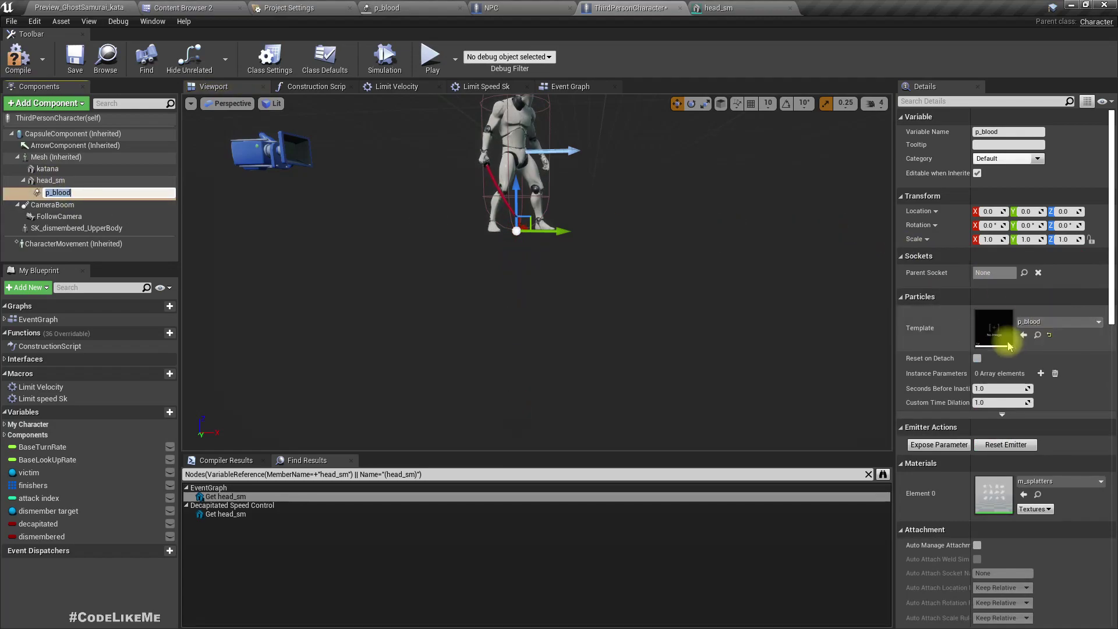
left_click(993, 273)
left_click(985, 314)
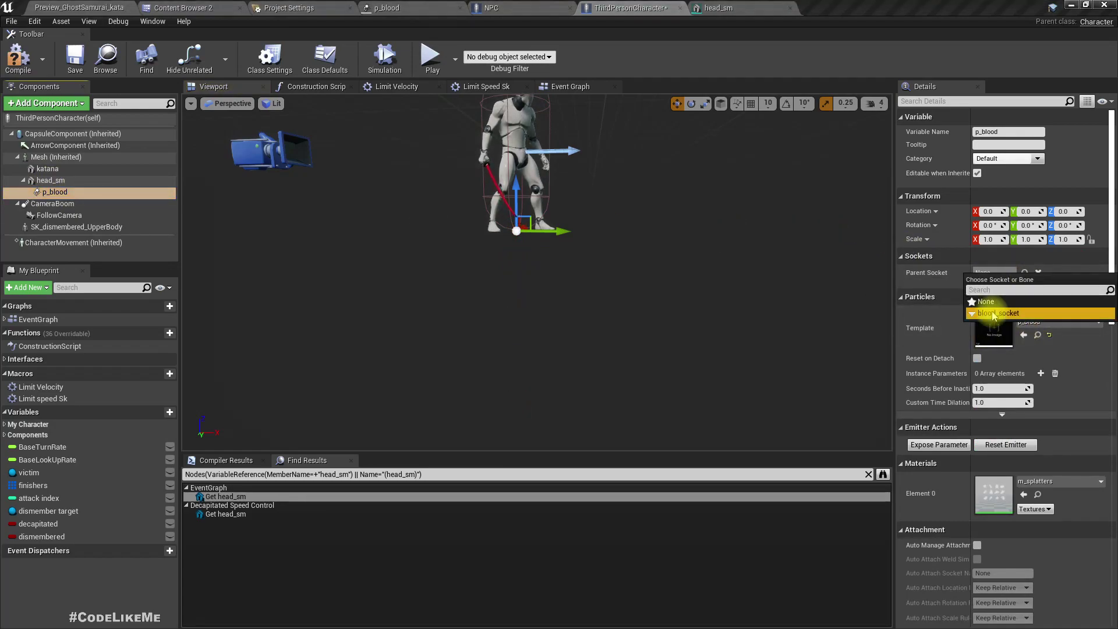
Inspect the p_blood component's placement on the character and disable its Auto Activate option
right_click_drag(585, 196, 601, 131)
key("w")
key("w")
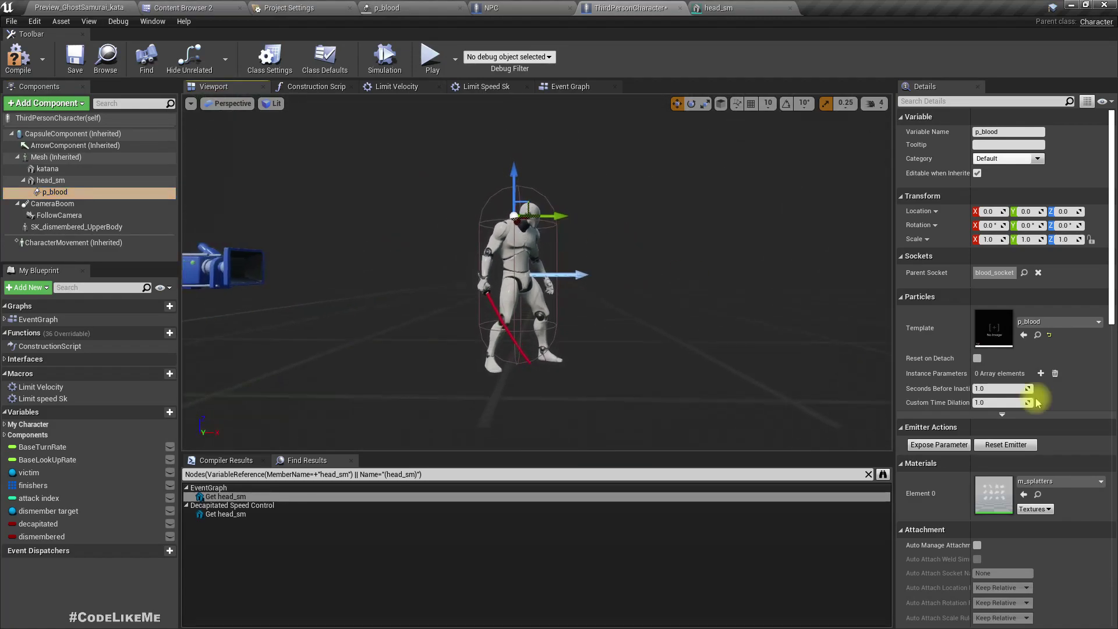
scroll(1045, 403, "down", 11)
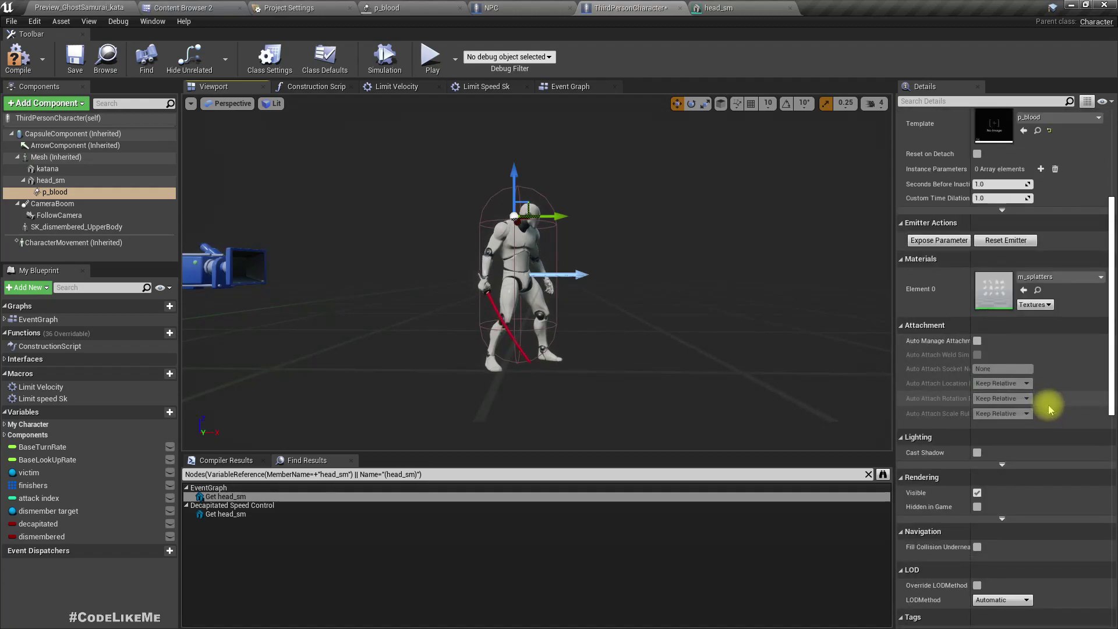
scroll(1049, 406, "down", 12)
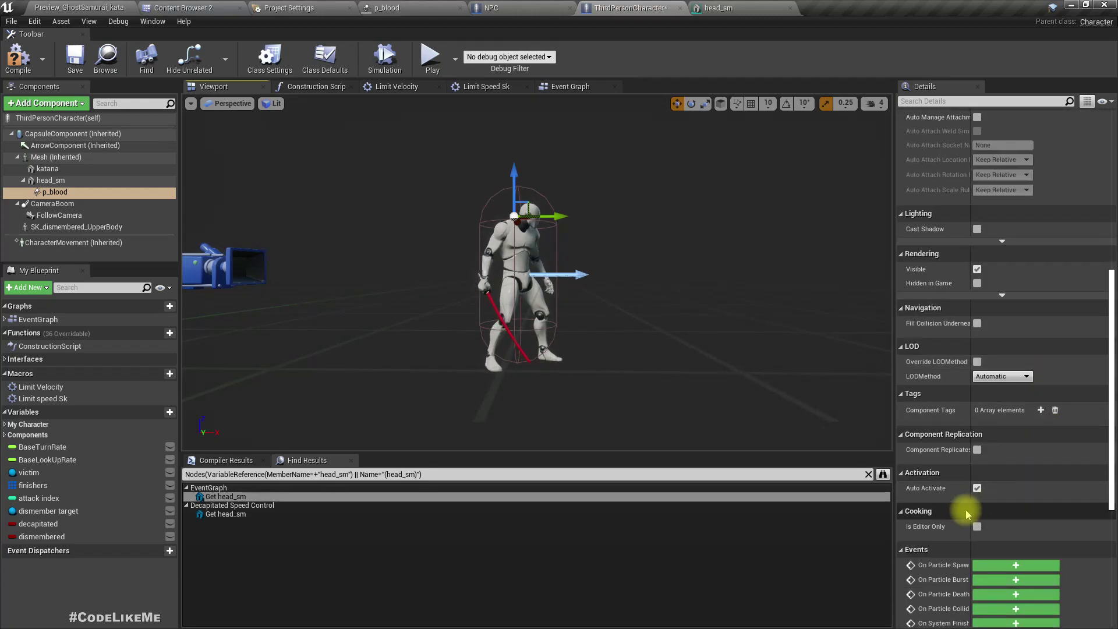
left_click(978, 489)
Add a P Blood reference with an Activate node beside the dismemberment switch in the Event Graph
left_click(571, 87)
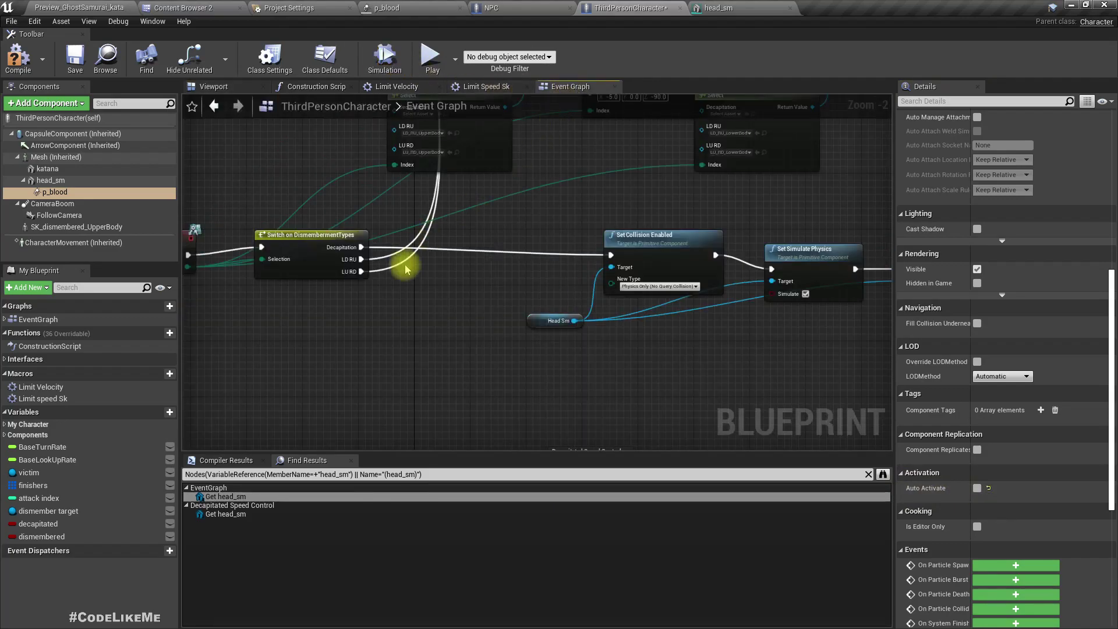
mouse_move(510, 283)
right_mouse_down()
mouse_move(394, 293)
mouse_move(500, 300)
right_mouse_up()
scroll(536, 286, "up", 1)
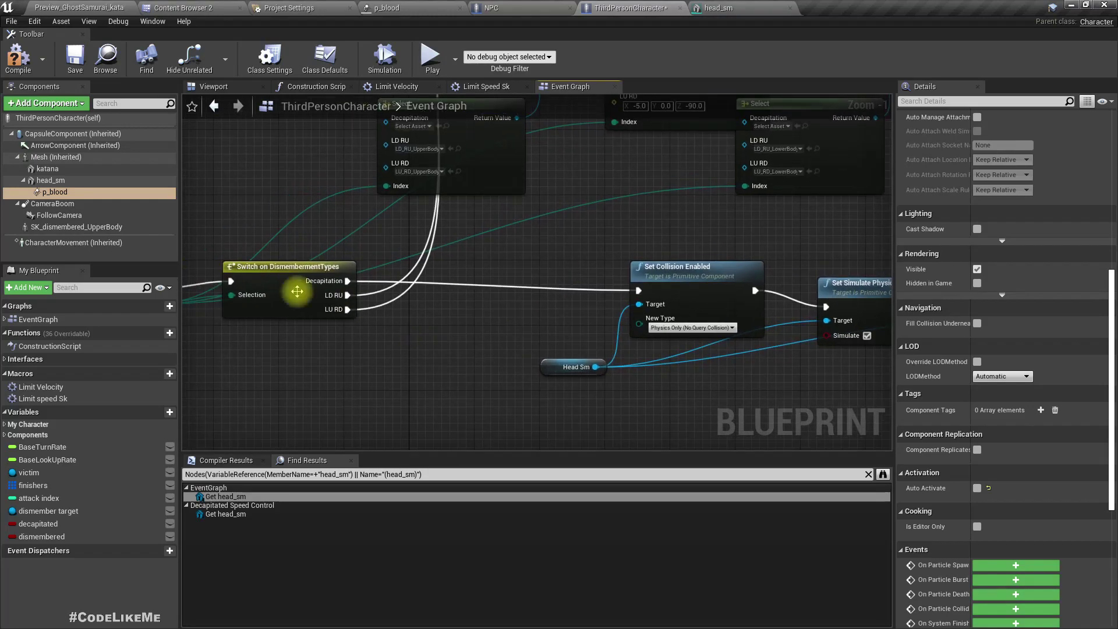
left_click_drag(36, 197, 459, 345)
type("se")
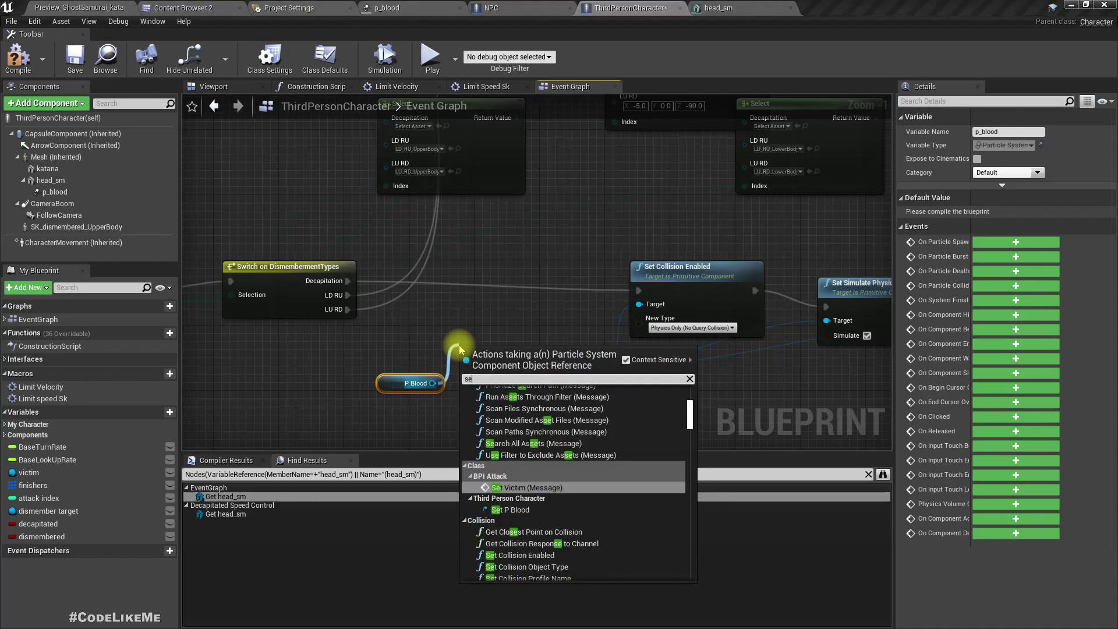
type("t activ")
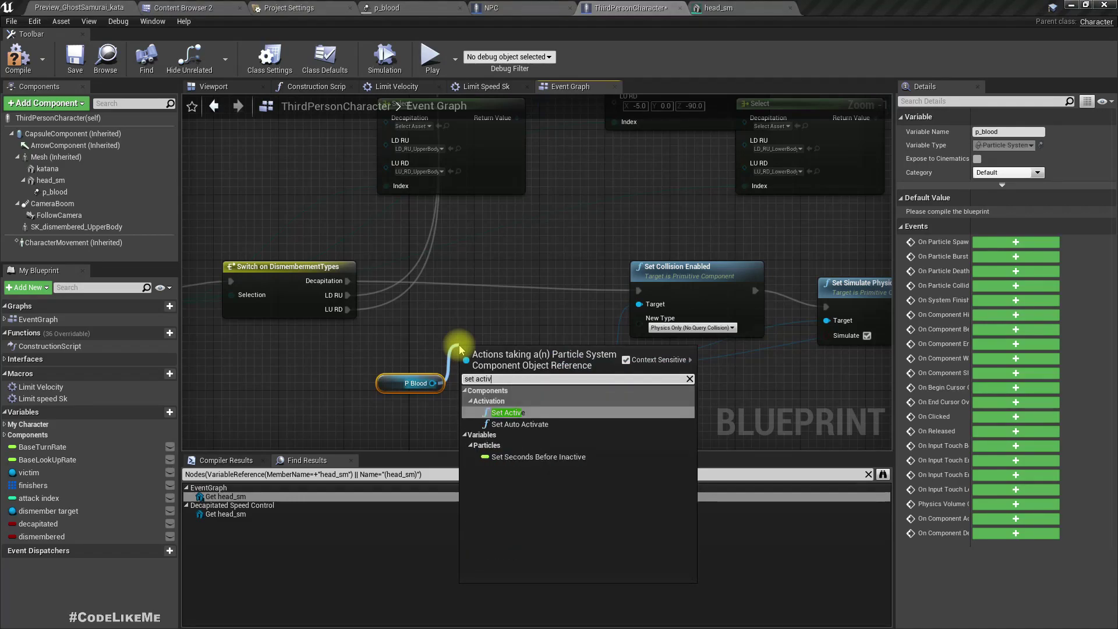
key("ctrl+a")
type("activa")
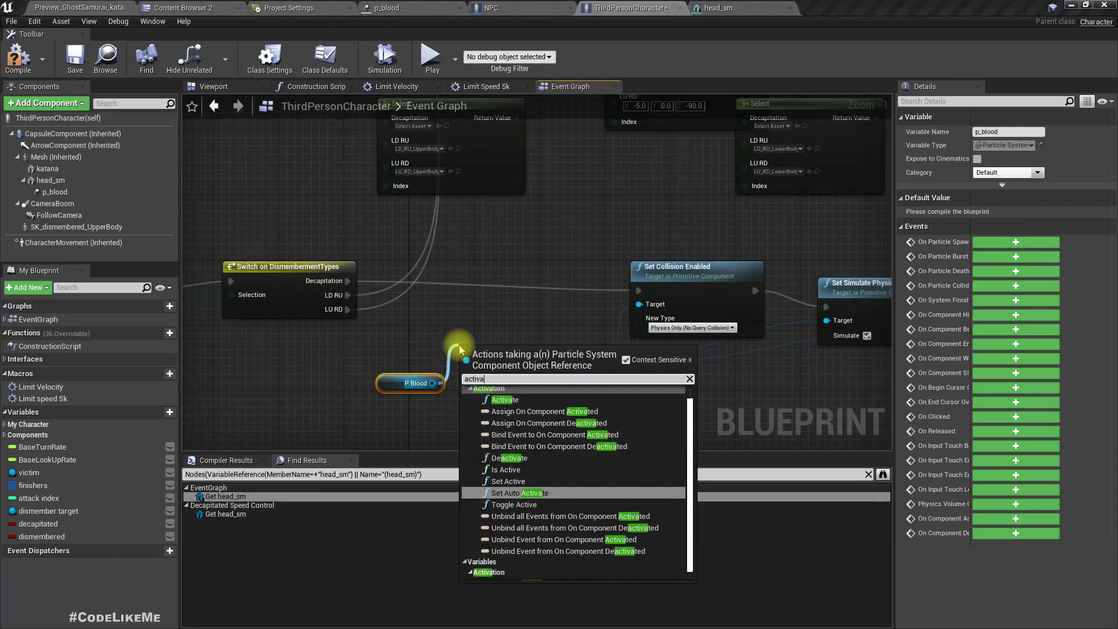
type("te")
key("Down")
key("Up")
key("Up")
key("Up")
key("Up")
key("Up")
key("Up")
key("Up")
key("Return")
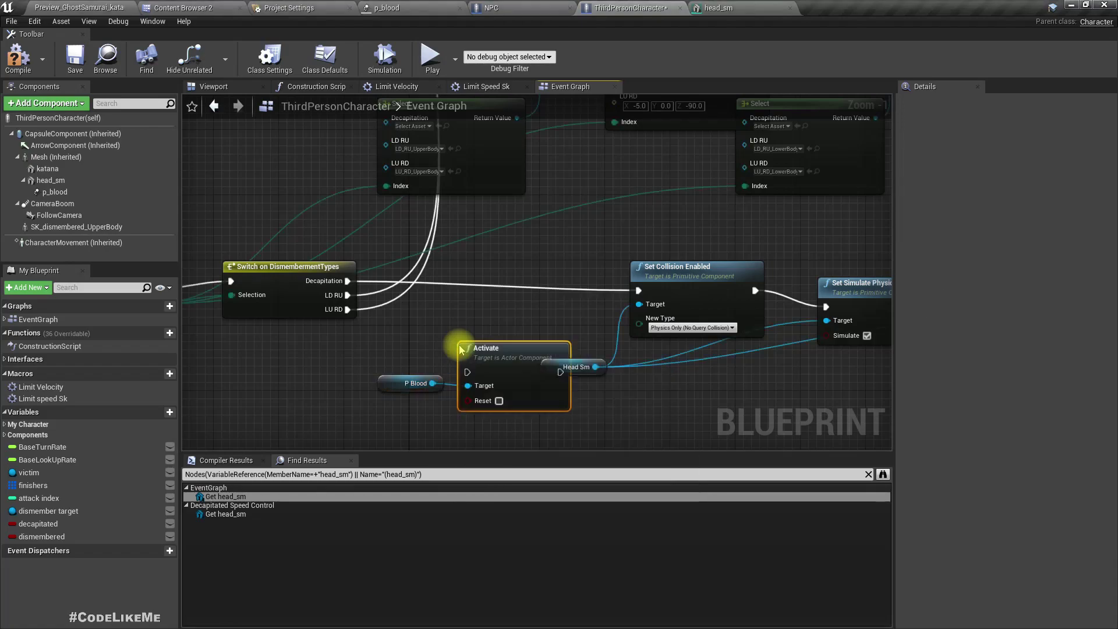
Wire Activate between the switch's Decapitation output and Set Collision Enabled, enable its Reset option, and compile the blueprint
left_click_drag(471, 352, 347, 282)
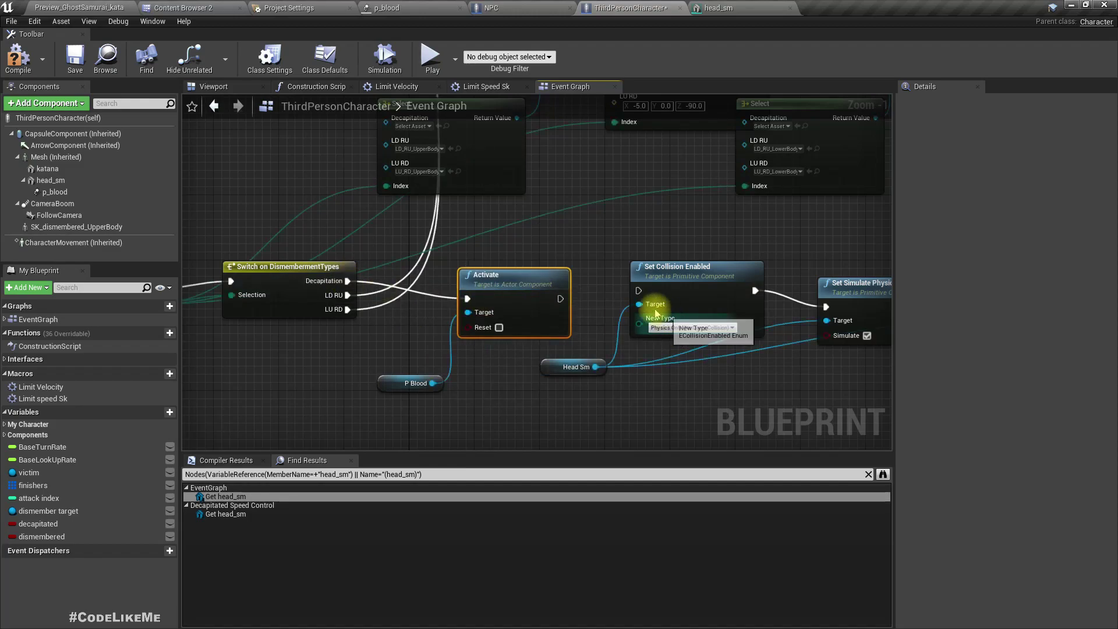
left_click_drag(568, 298, 639, 291)
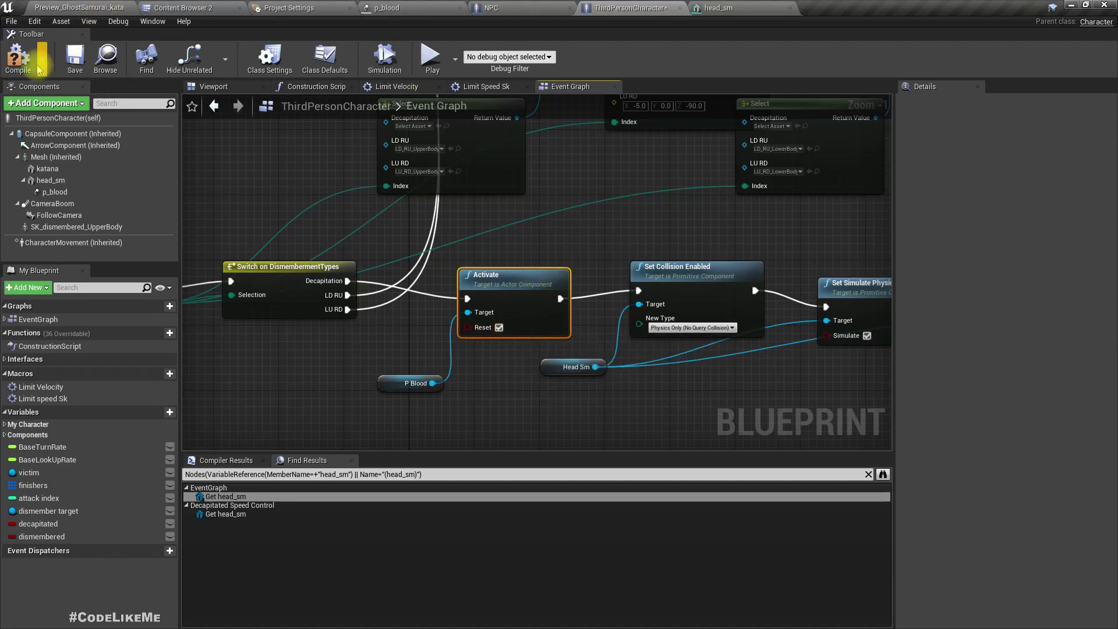
left_click(18, 58)
Play the Preview_GhostSamurai_katana level in full screen and test an attack on the nearest NPC
left_click(78, 8)
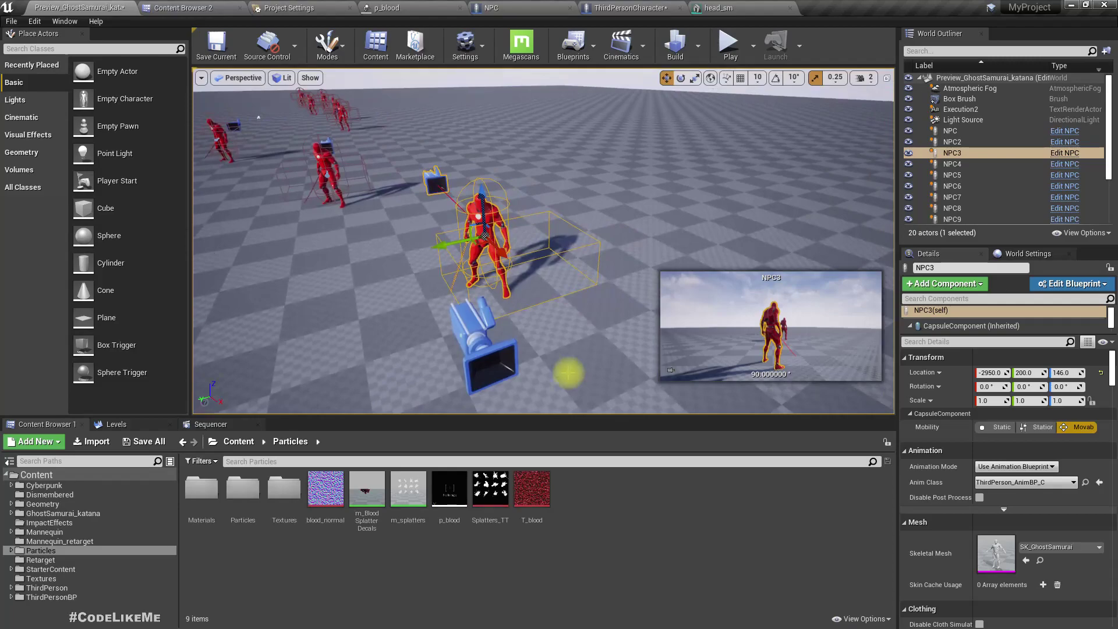
key("F11")
key("alt+p")
key("w")
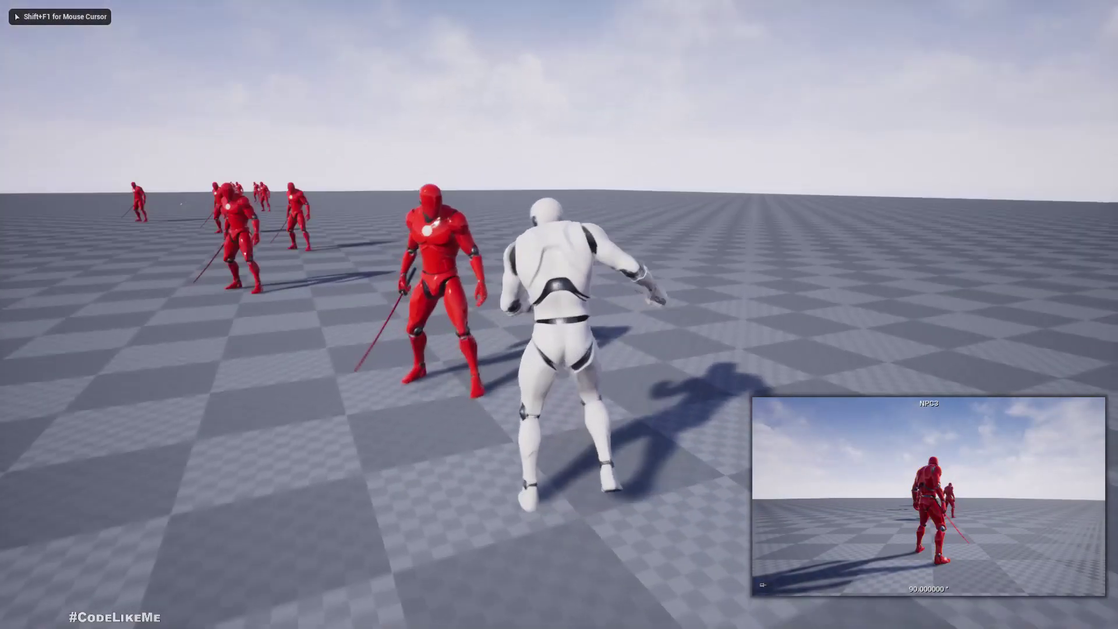
left_click(559, 314)
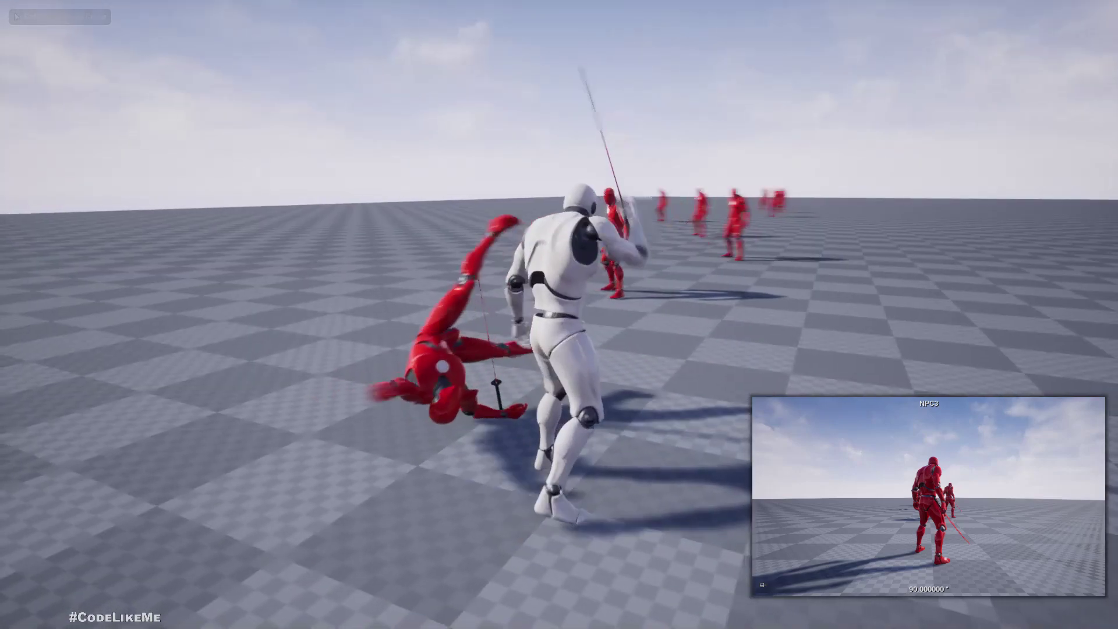
key("Escape")
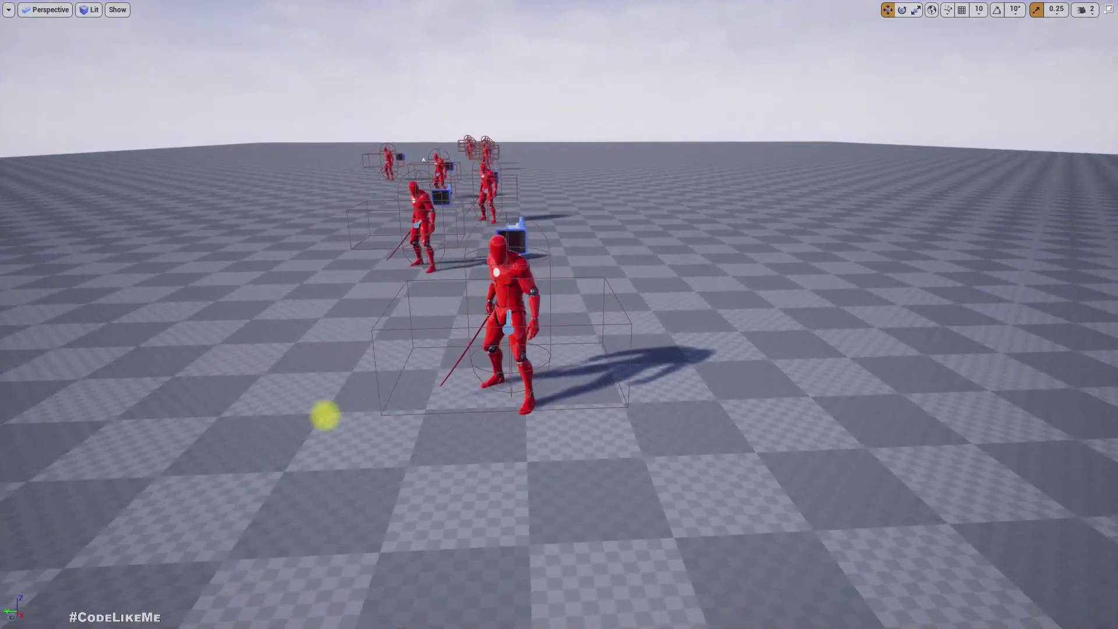
Play the level again and perform finishers on several NPCs to examine the blood effect on the severed heads
key("alt+p")
key("w")
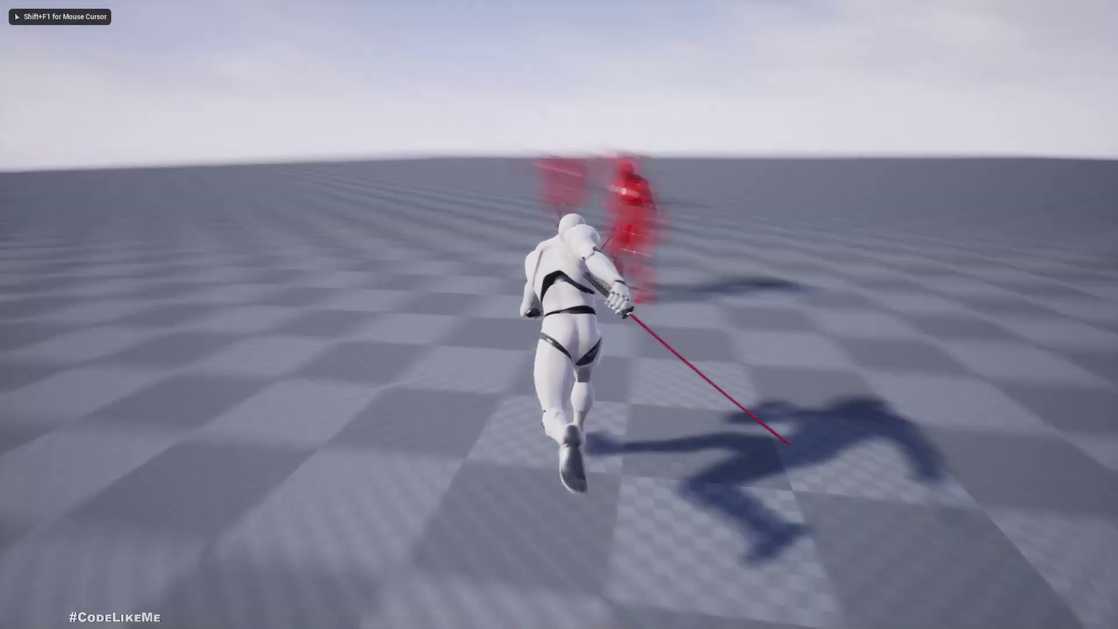
key("f")
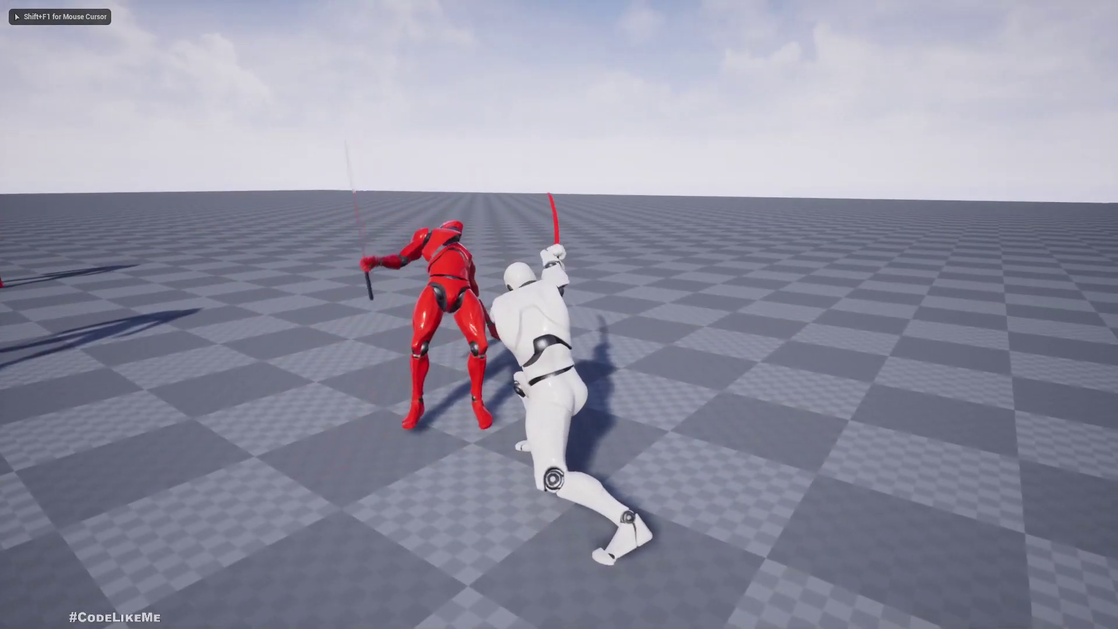
key("w")
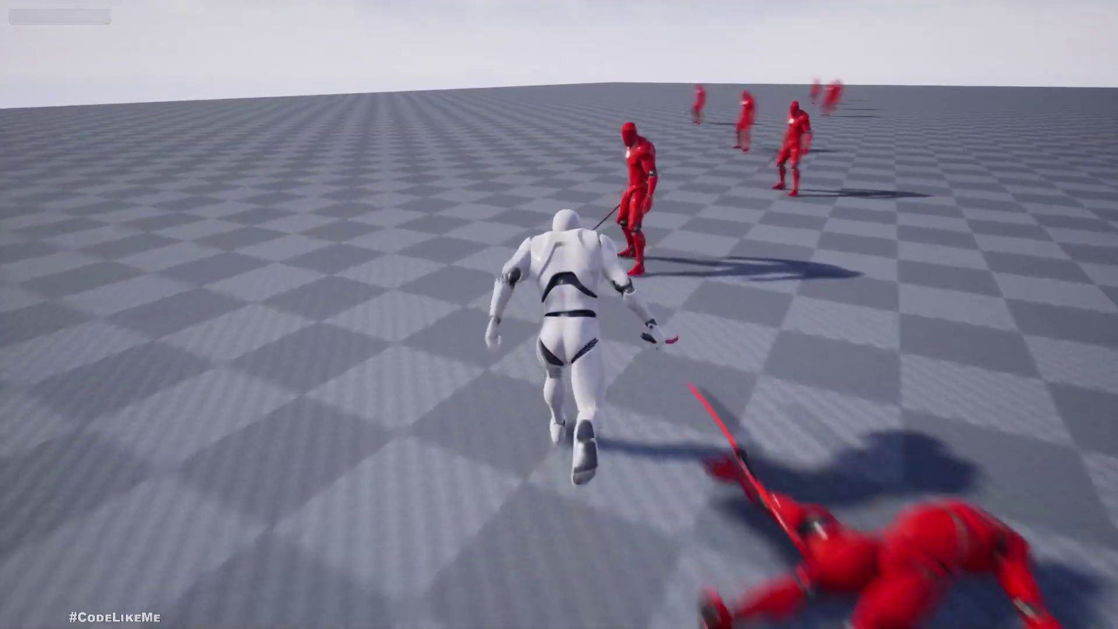
key("f")
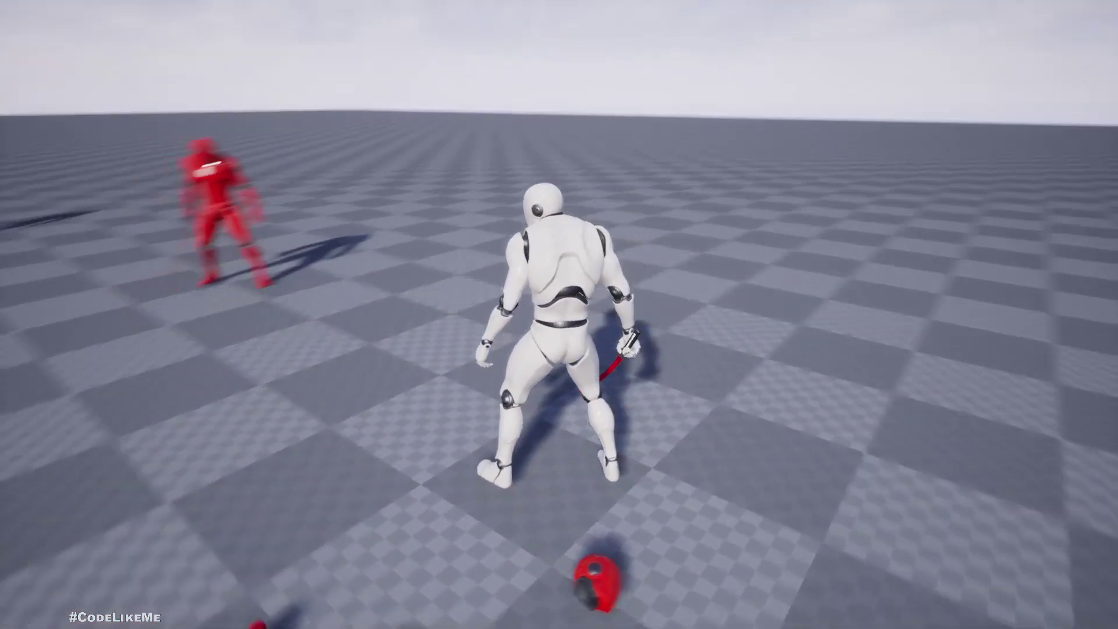
key("w")
key("f")
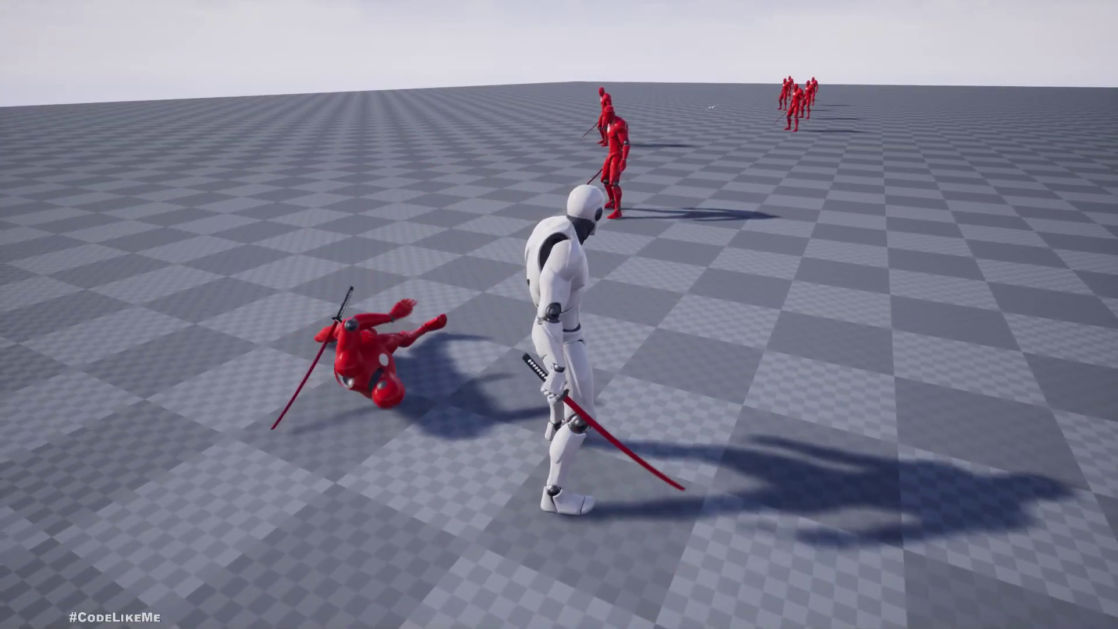
key("w")
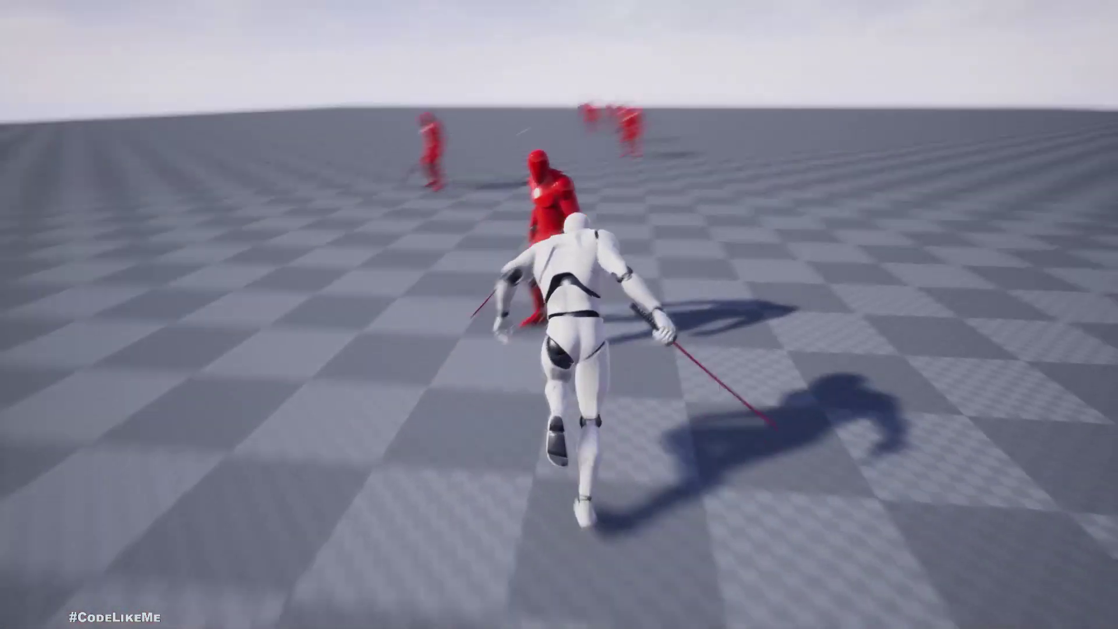
key("f")
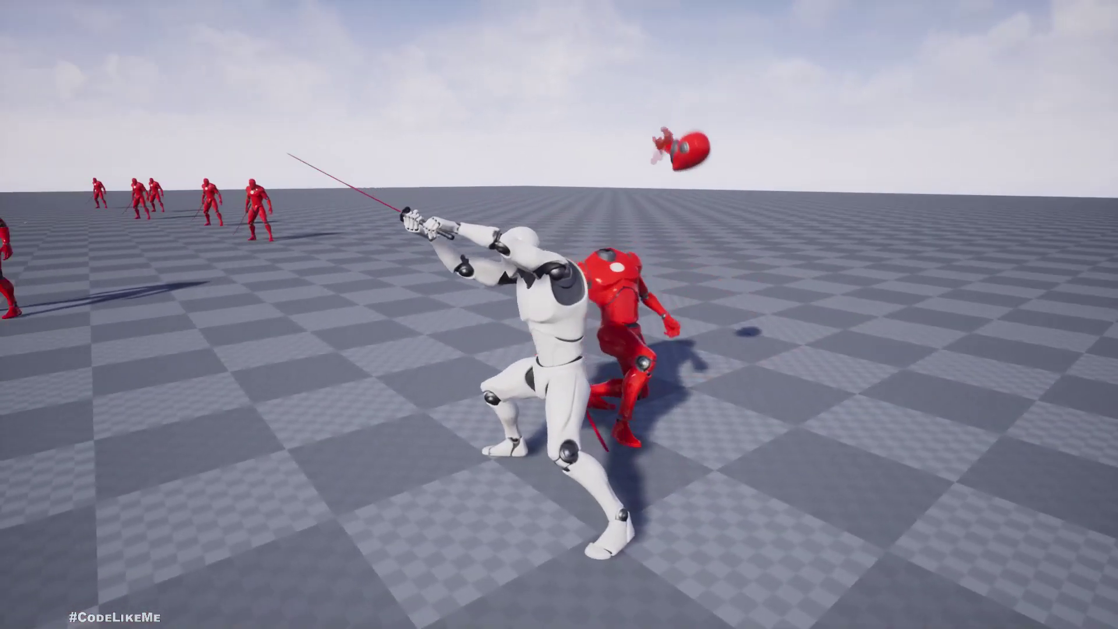
key("w")
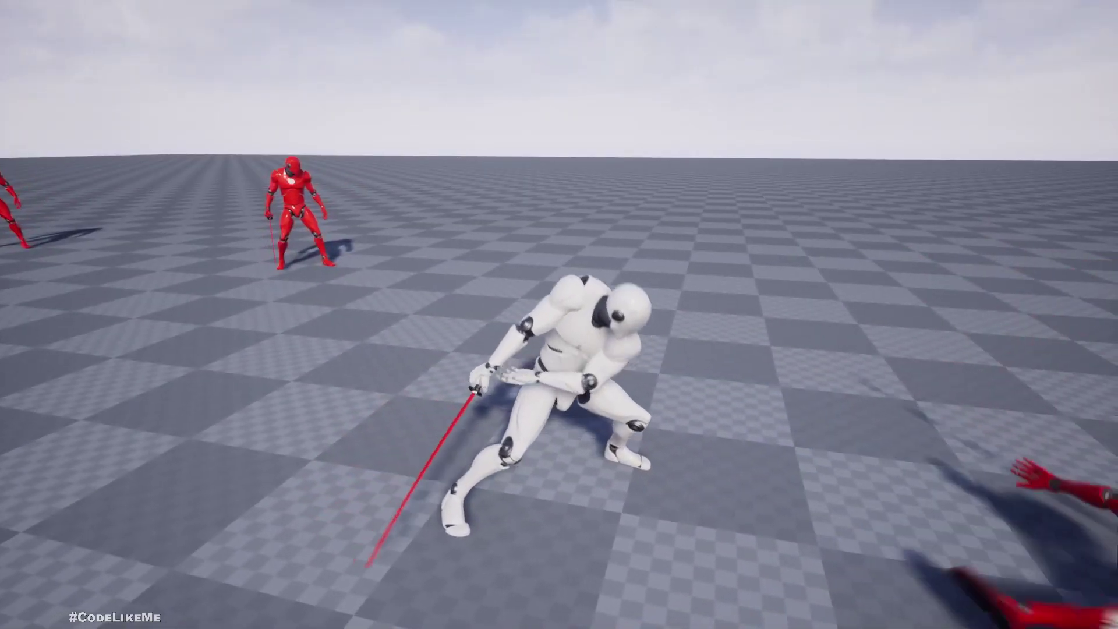
key("w")
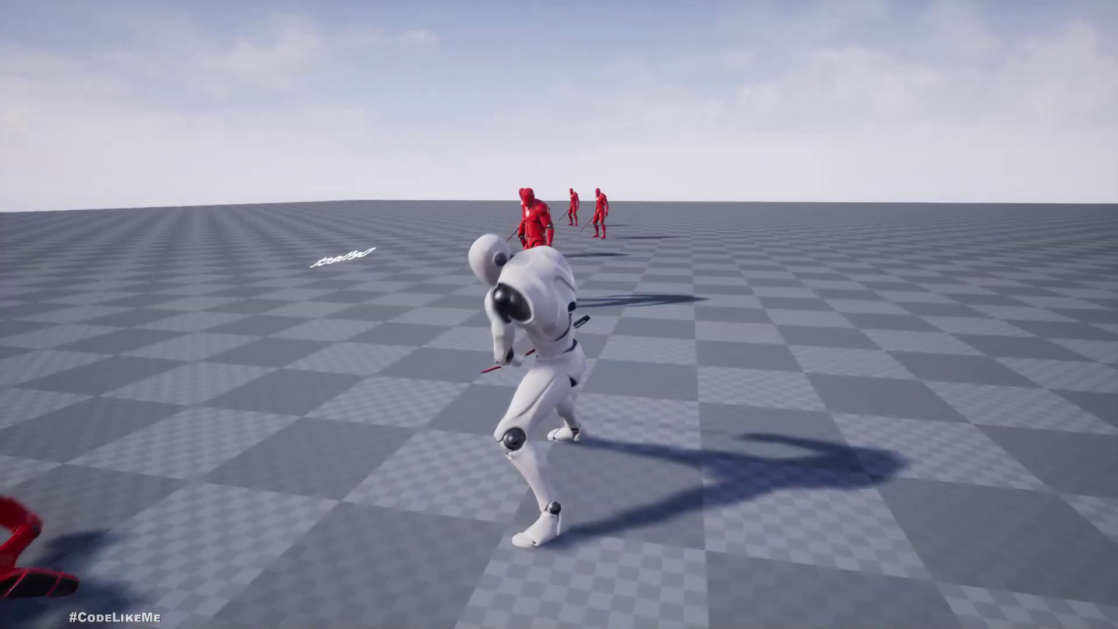
key("w")
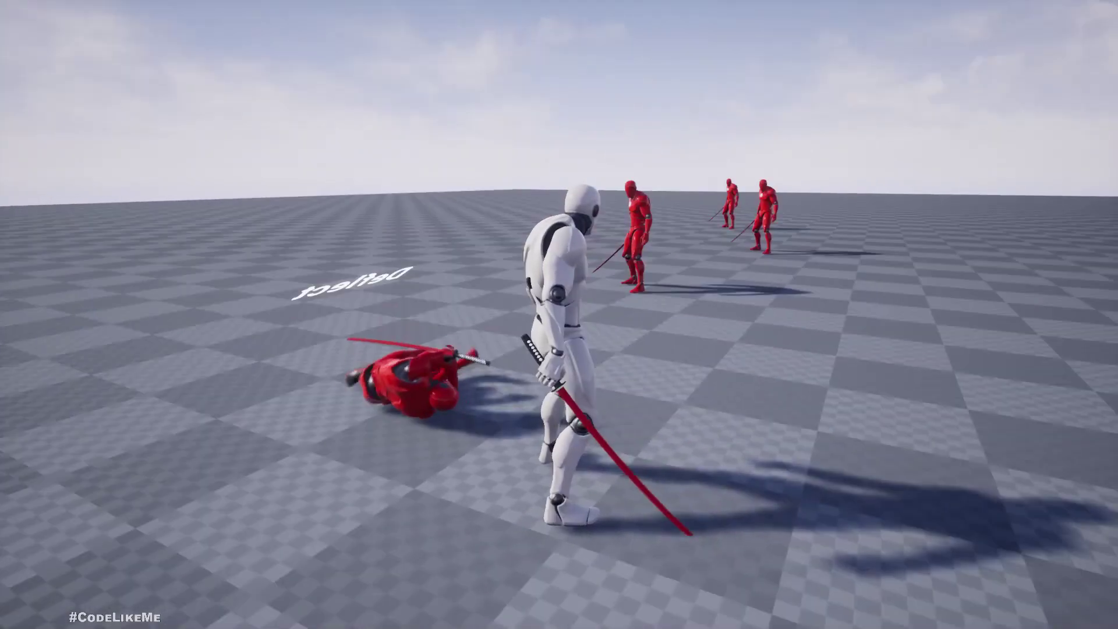
key("w")
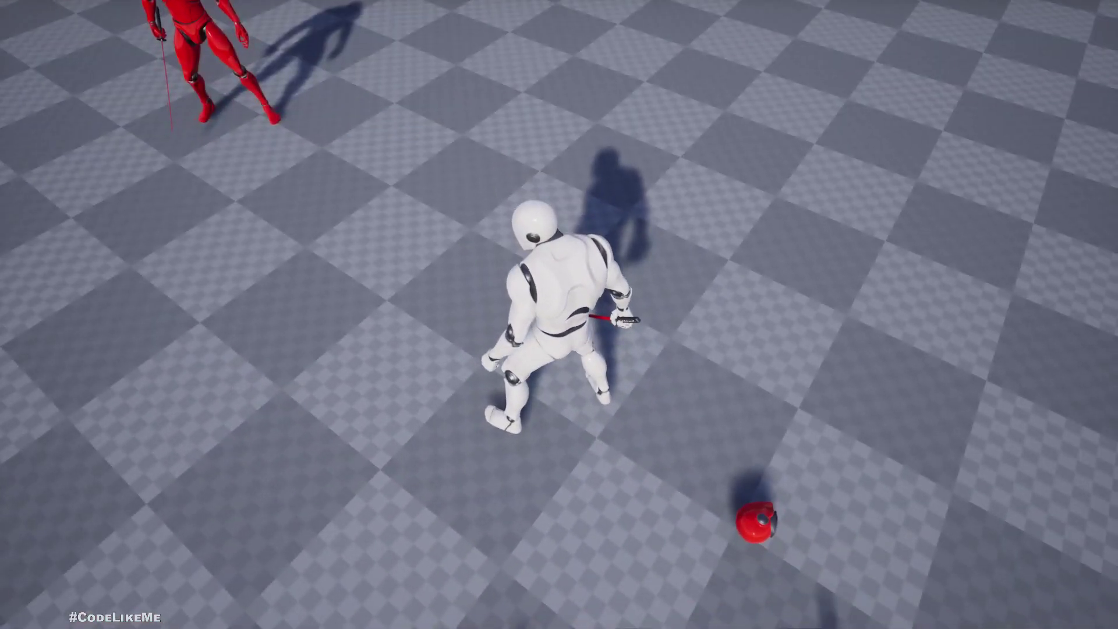
key("Escape")
Look over the NPCs in the level viewport and leave its full-screen view
right_click_drag(212, 575, 233, 537)
key("s")
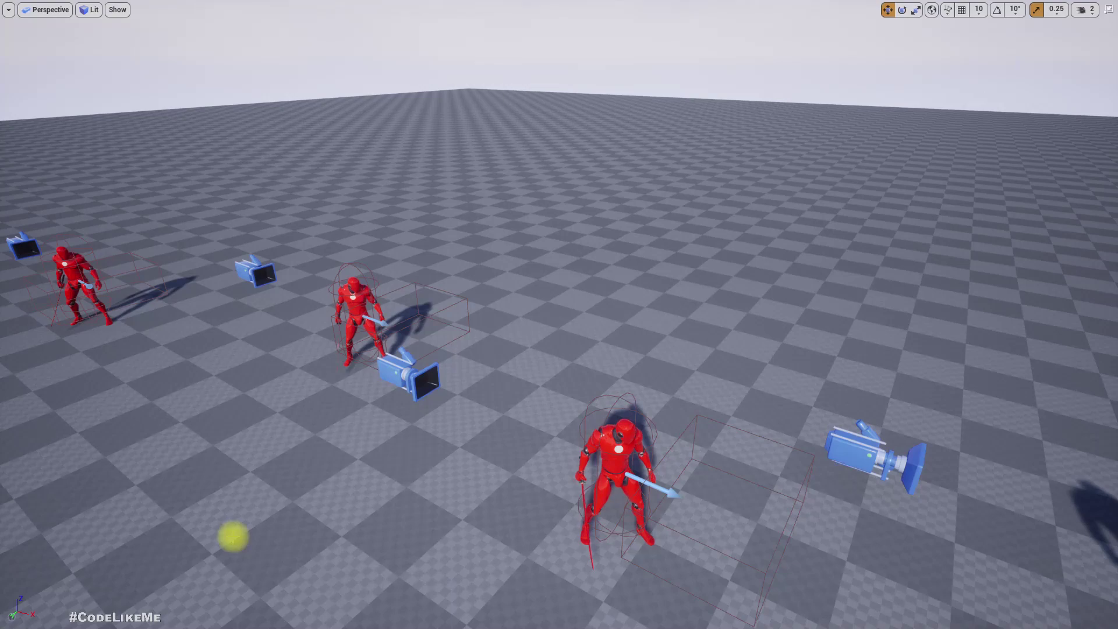
key("s")
right_click_drag(406, 342, 454, 284)
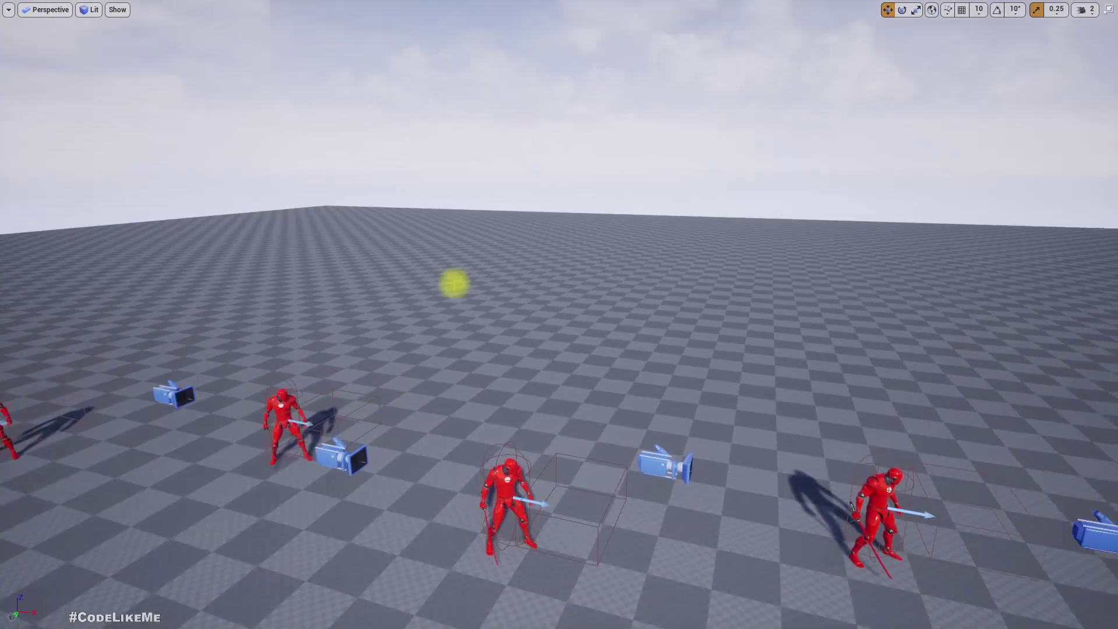
key("F11")
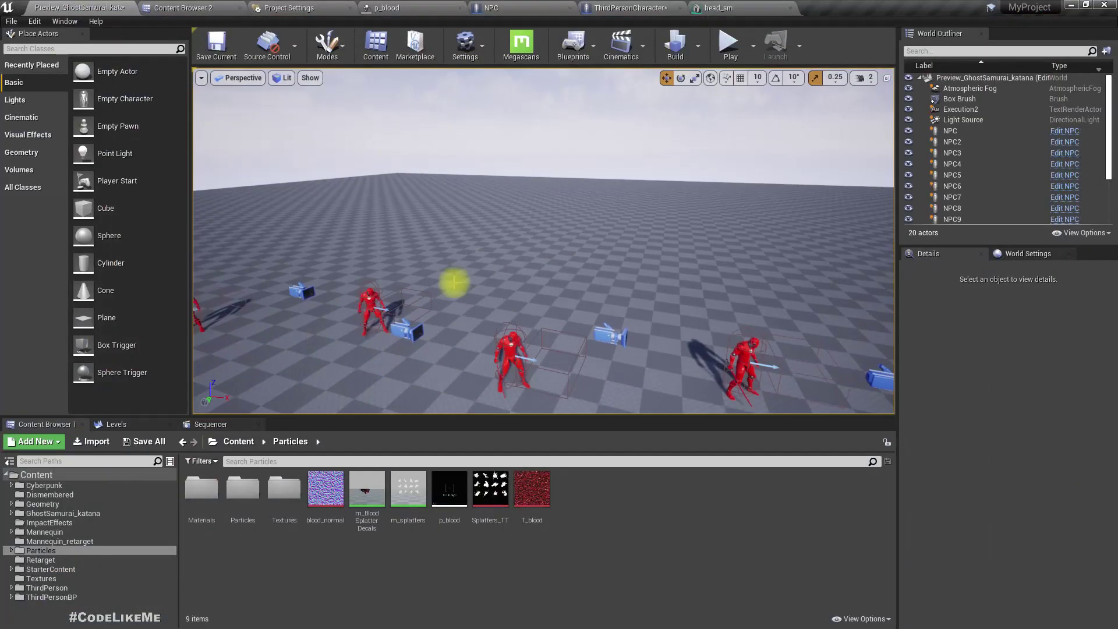
Open the static mesh used by the katana component of the ThirdPersonCharacter blueprint
left_click(655, 7)
left_click(207, 88)
key("w")
right_click_drag(372, 221, 373, 262)
right_click_drag(531, 325, 530, 325)
key("s")
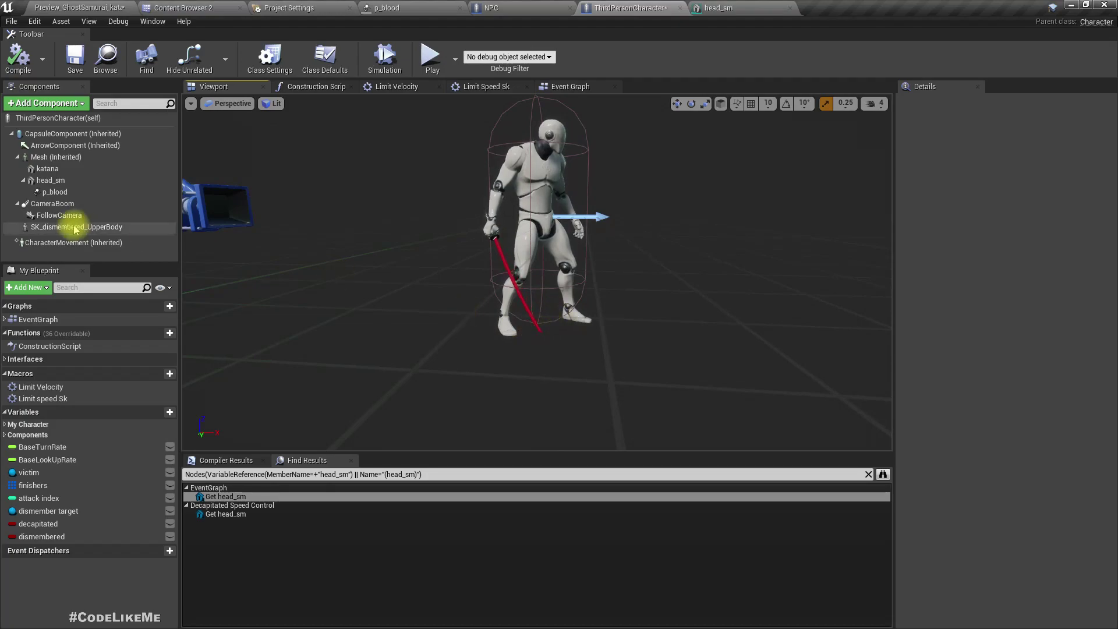
left_click(47, 169)
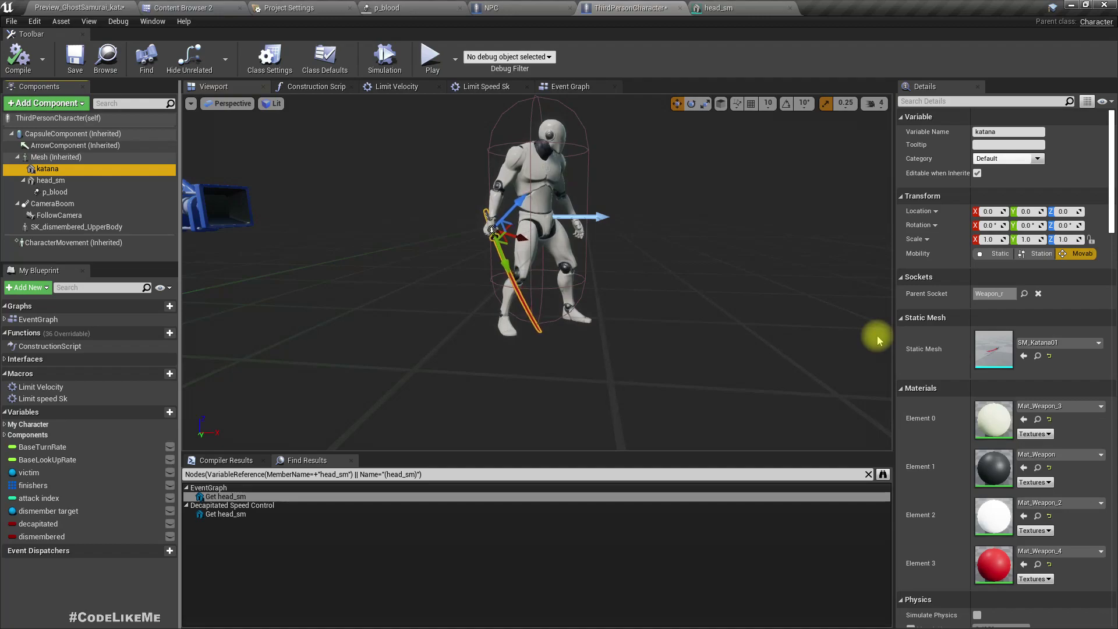
double_click(990, 350)
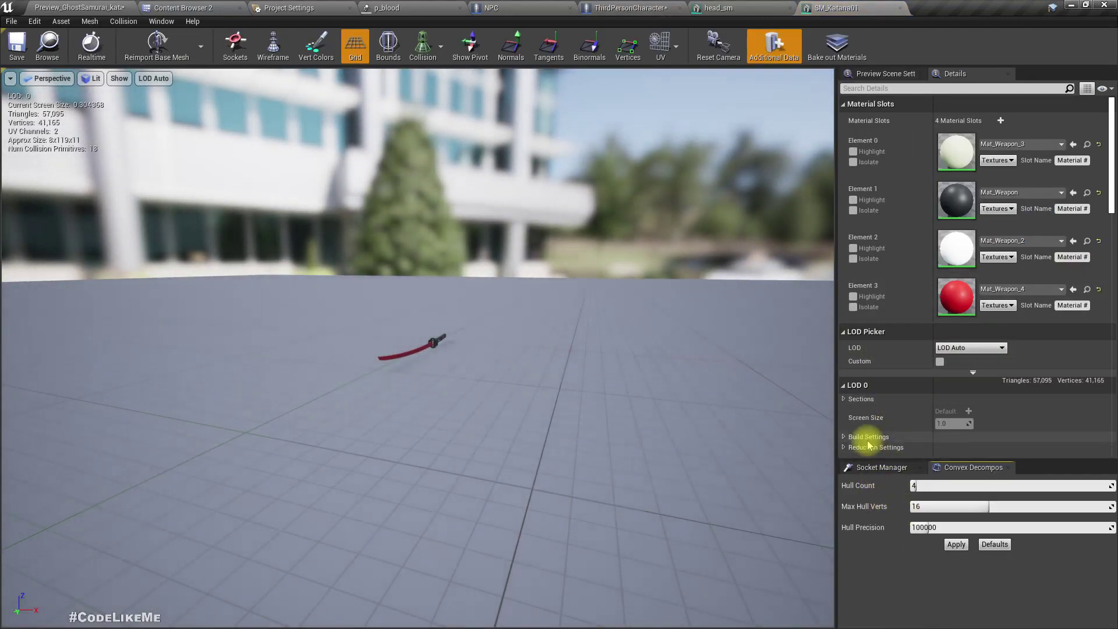
Create a socket named "blood socket" on the SM_Katana01 mesh and save all modified assets
left_click(872, 467)
left_click(882, 488)
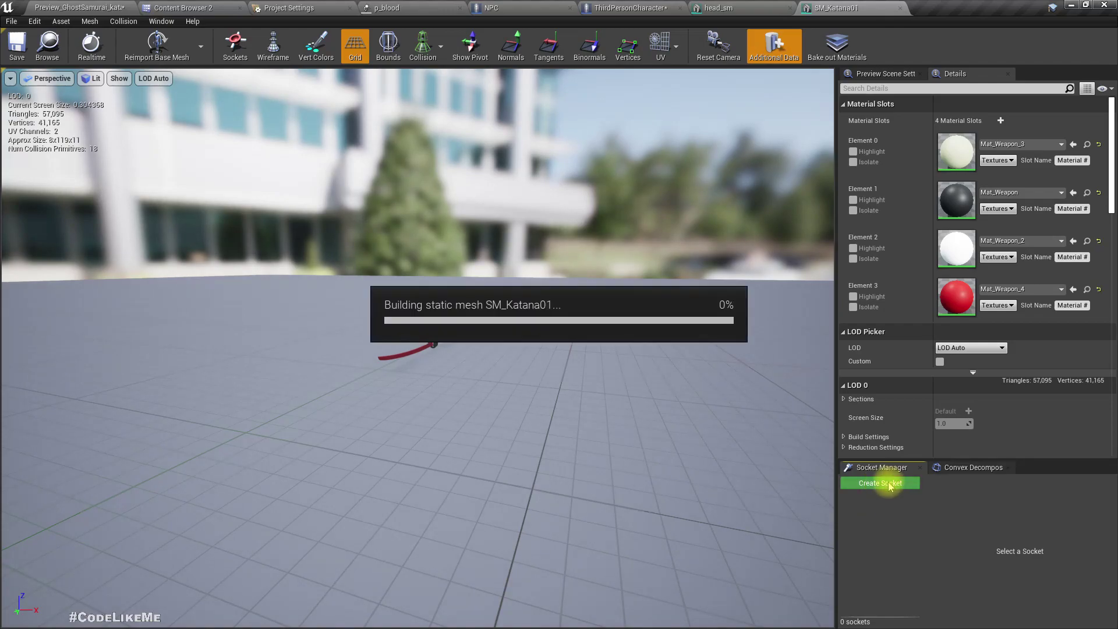
key("ctrl+shift+s")
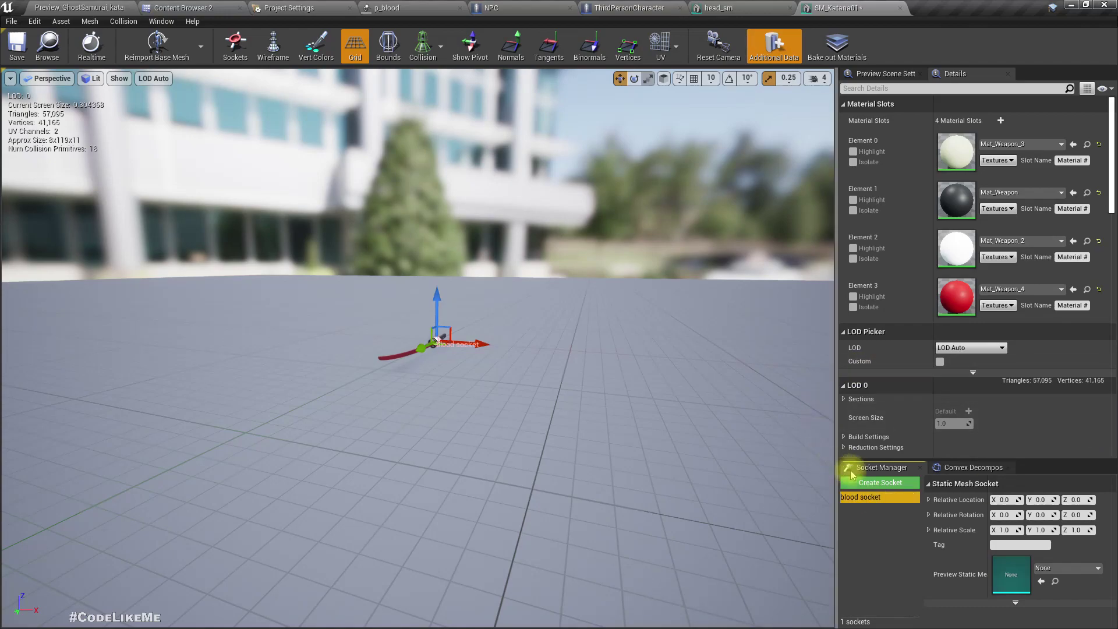
In the Front view, move the blood socket along the blade to near its tip, at about Y 85.7, Z 4.1
right_click_drag(474, 379, 291, 396)
key("w")
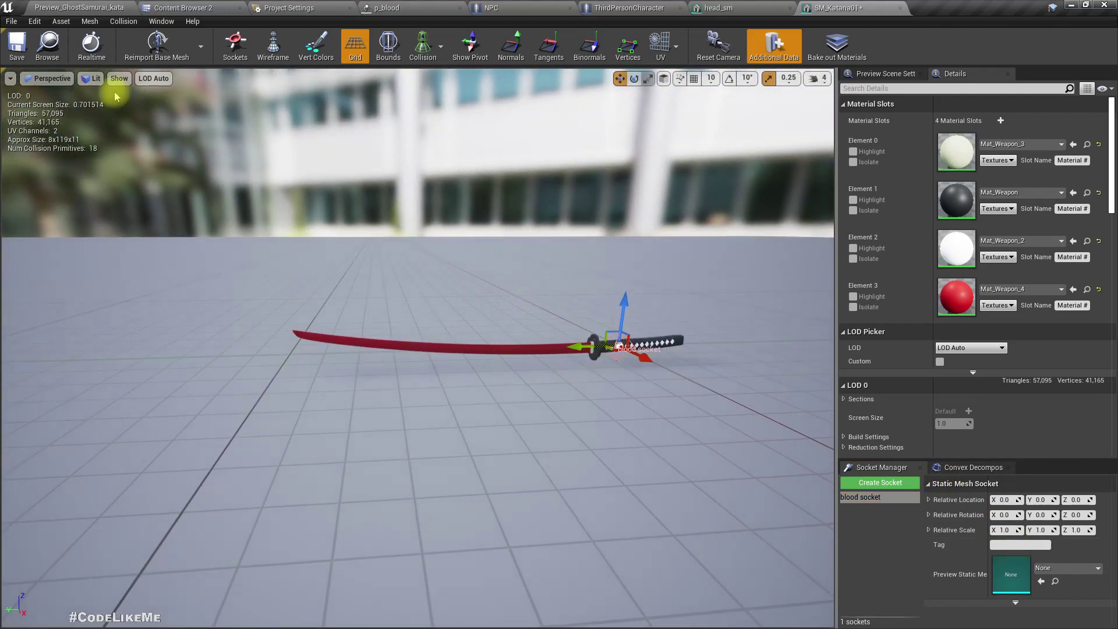
left_click(50, 78)
left_click(48, 168)
scroll(373, 332, "up", 8)
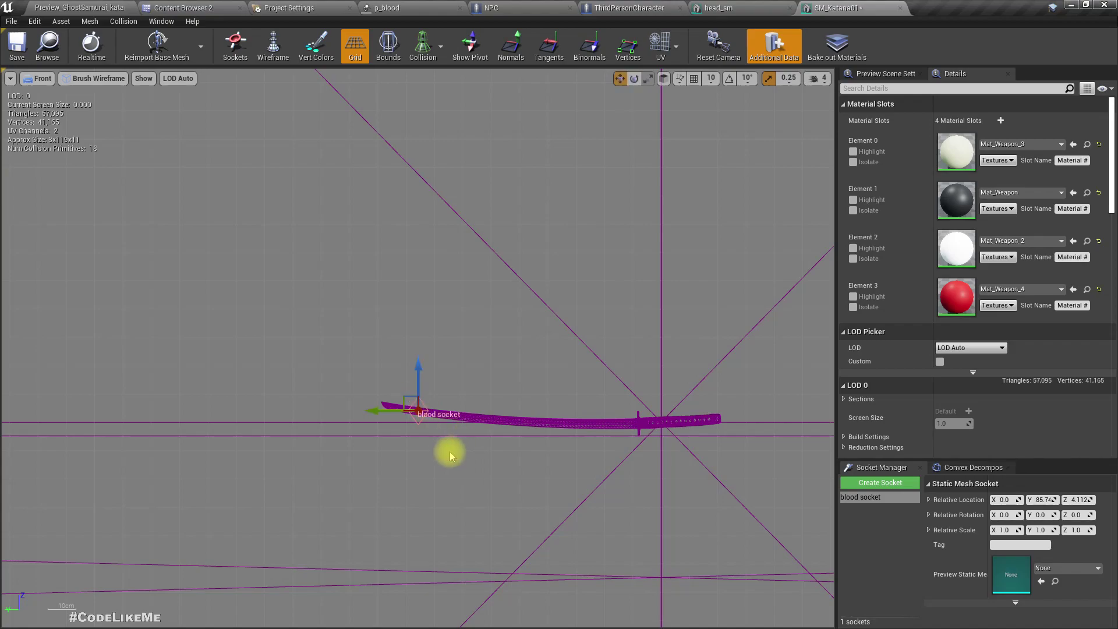
scroll(449, 455, "up", 3)
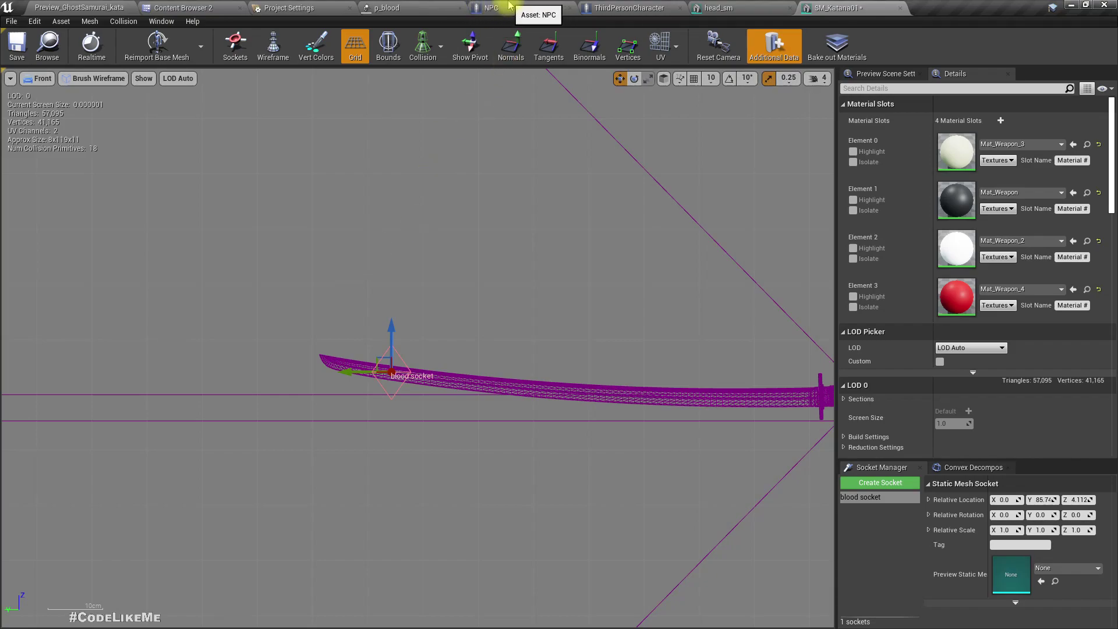
Add the p_blood particle system to ThirdPersonCharacter as a child of the katana component
left_click(635, 7)
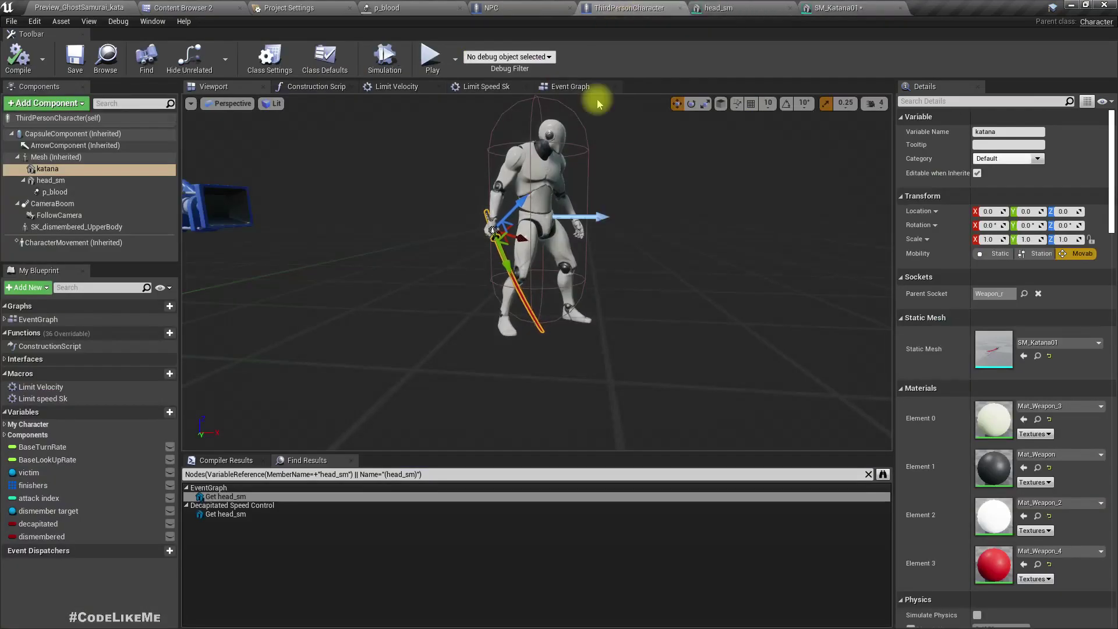
left_click(55, 192)
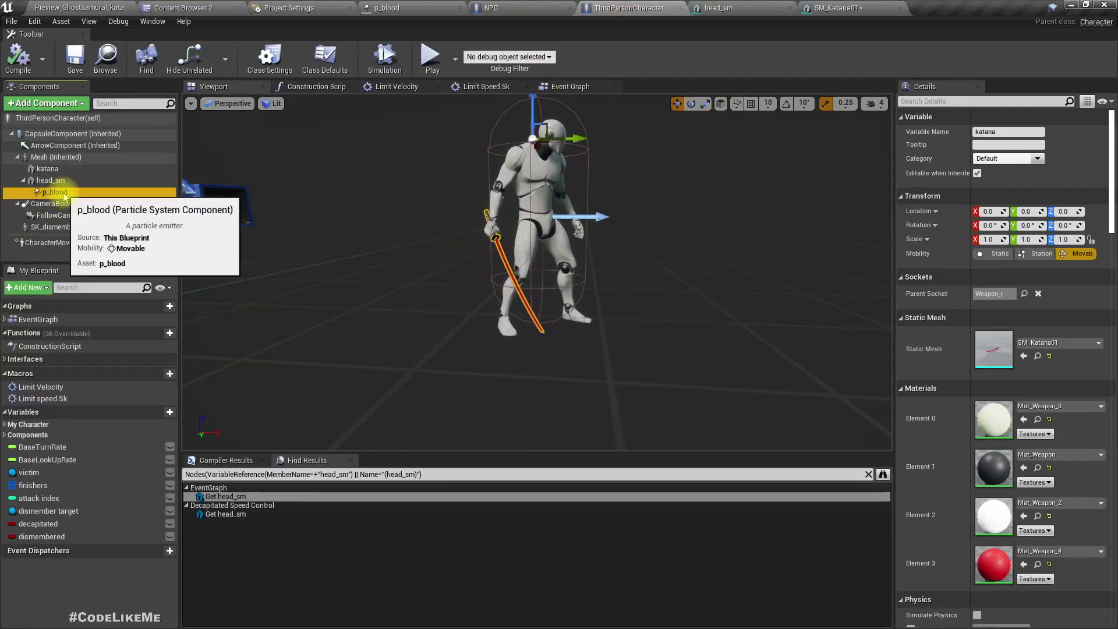
right_click(63, 192)
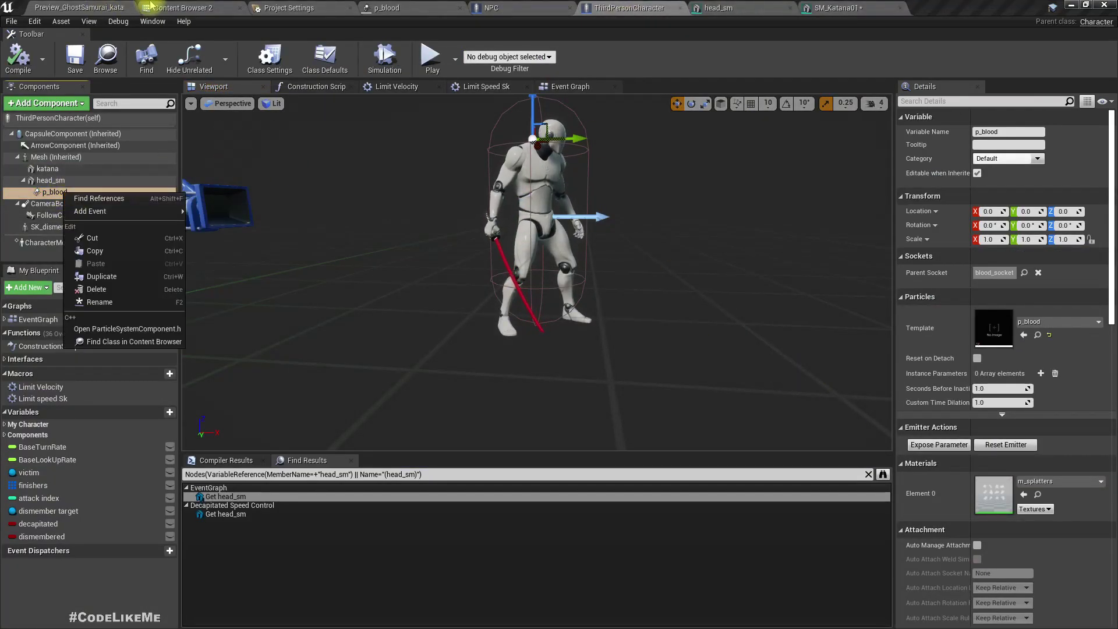
left_click(151, 7)
left_click_drag(851, 145, 57, 170)
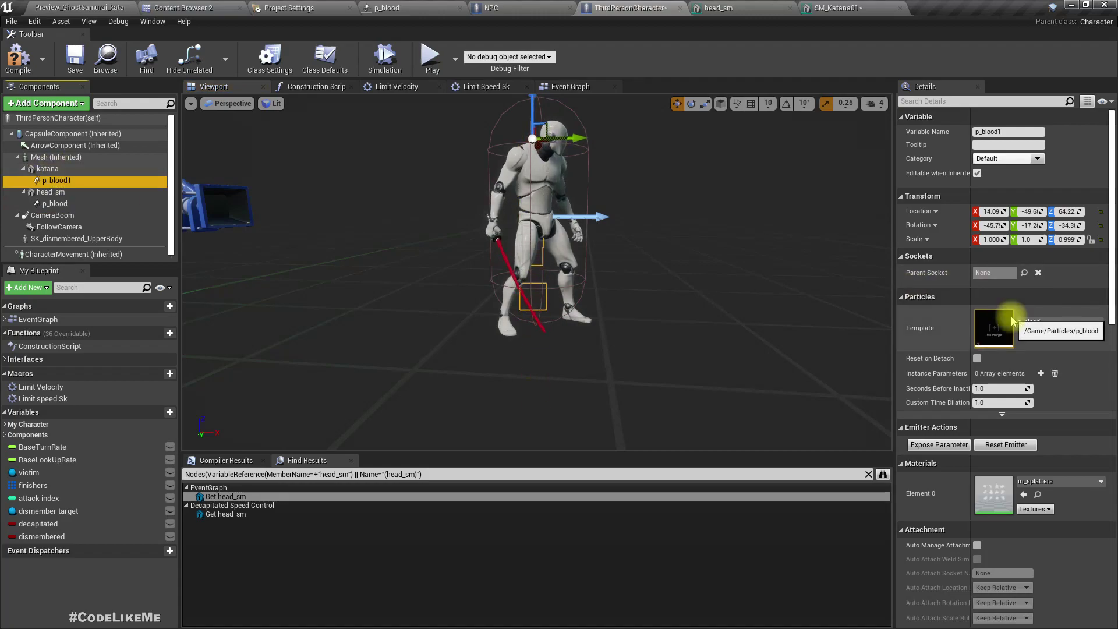
Disable Auto Activate on the katana's blood particle component and compile the blueprint
scroll(1068, 462, "down", 5)
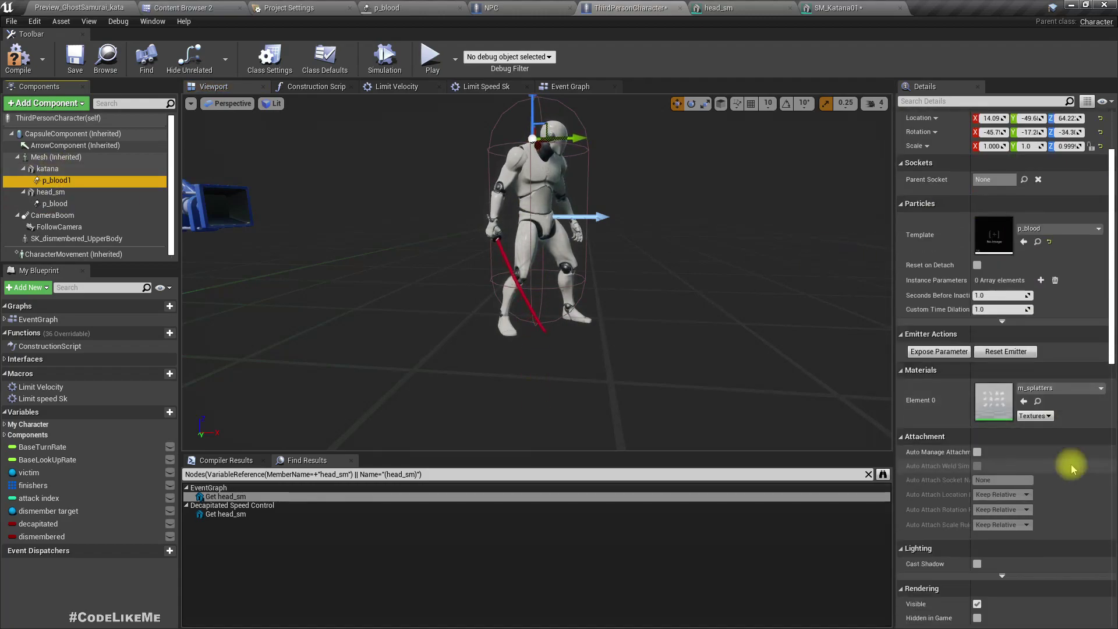
scroll(986, 489, "down", 1)
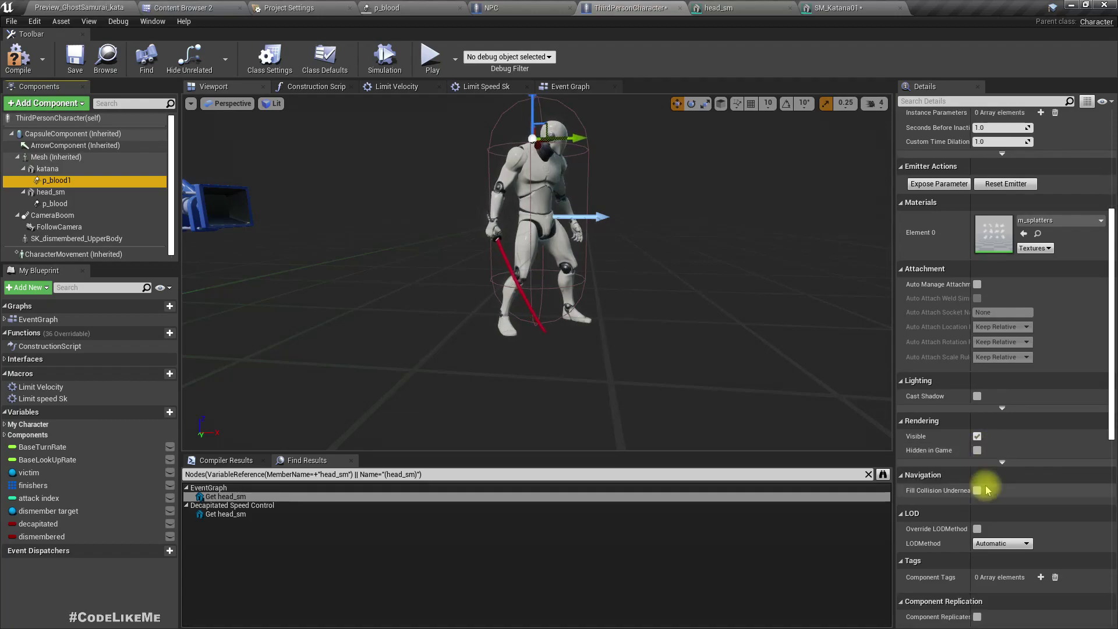
scroll(990, 522, "down", 2)
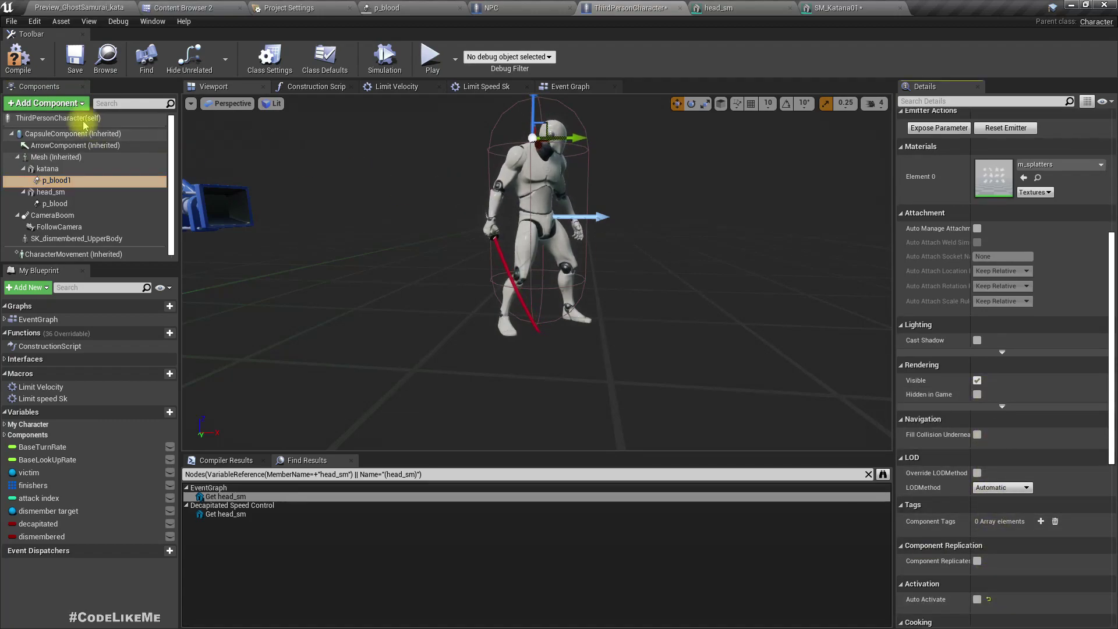
left_click(19, 58)
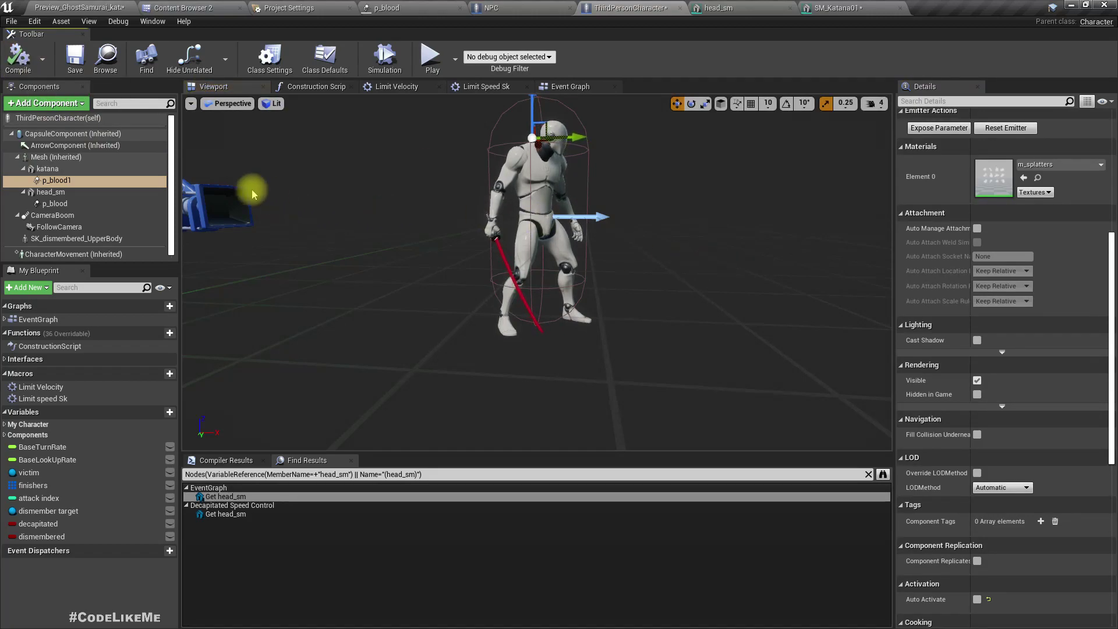
Examine the dismemberment logic in ThirdPersonCharacter's event graph, from the decapitation Activate chain to Event Dismember Victim
left_click(128, 184)
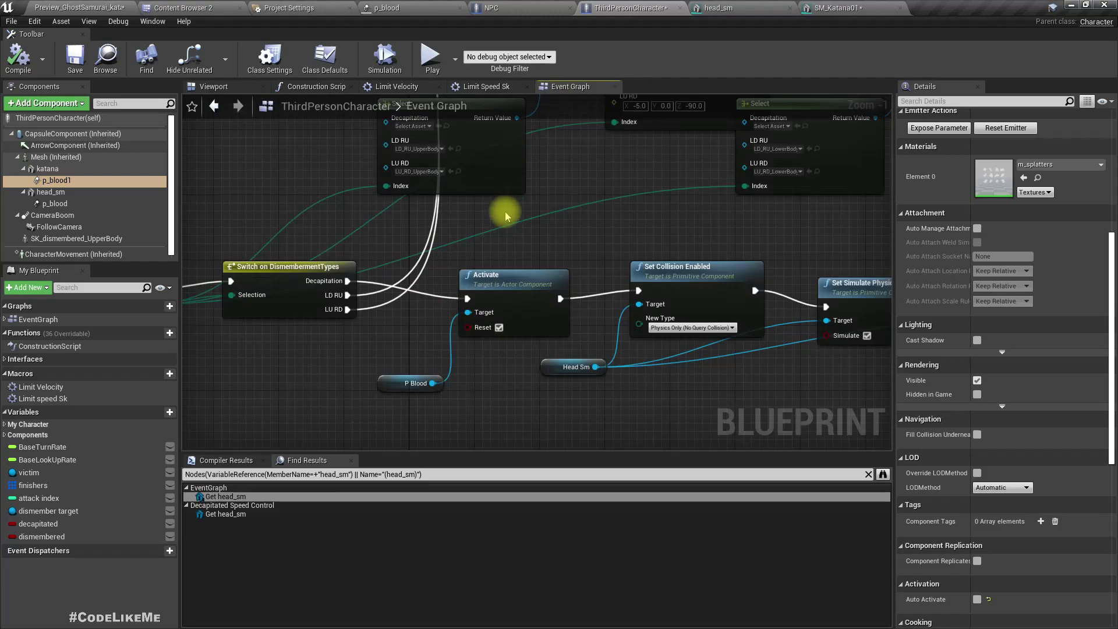
scroll(505, 216, "down", 4)
scroll(569, 364, "up", 3)
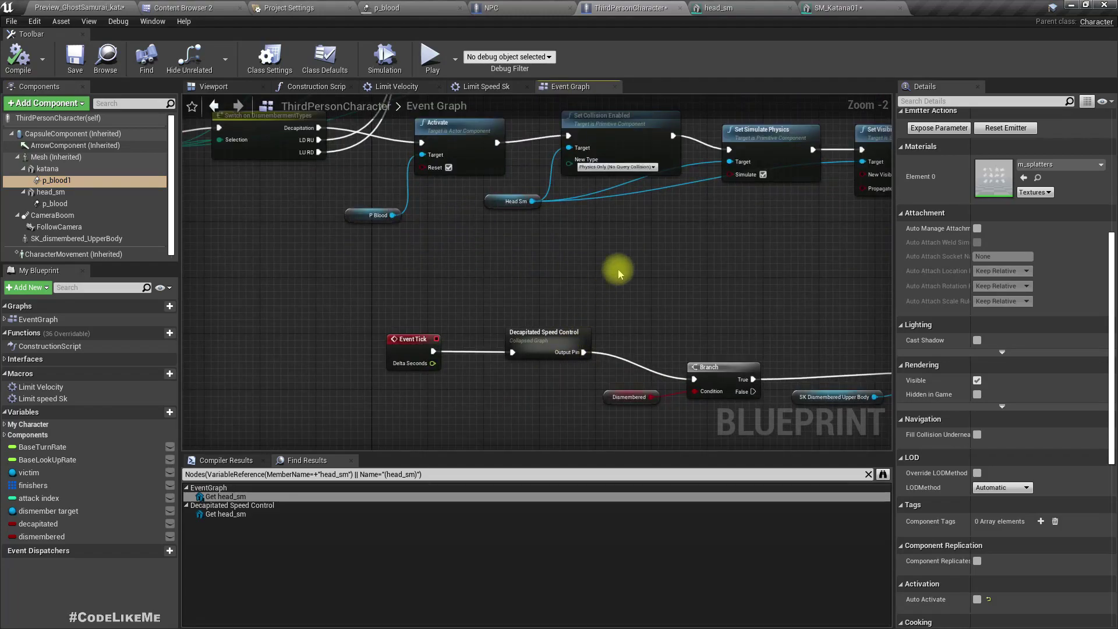
scroll(618, 278, "down", 5)
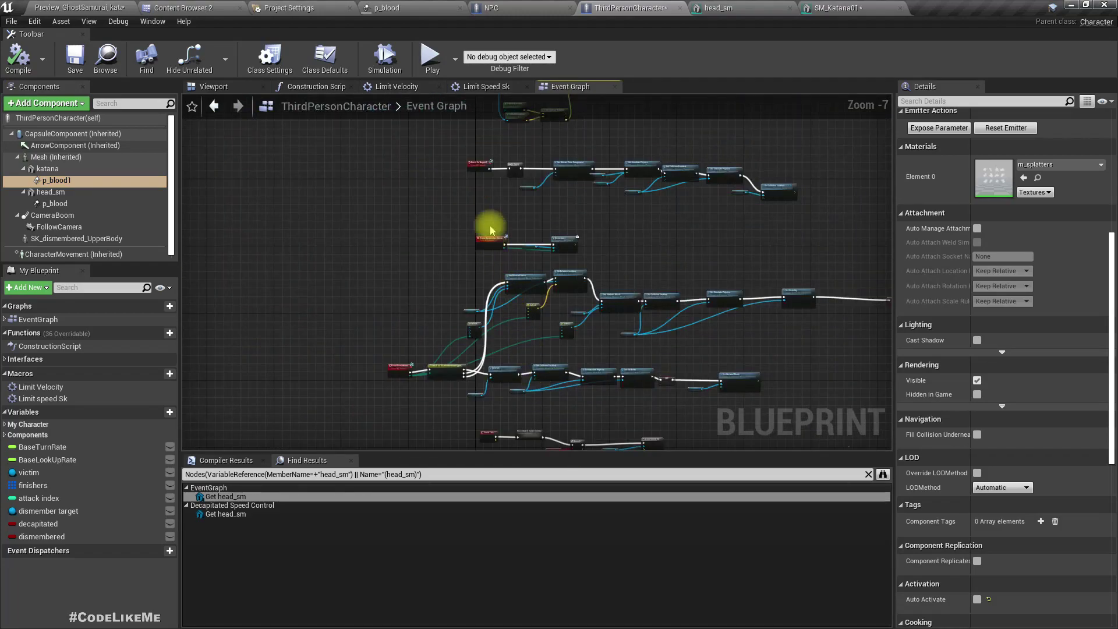
scroll(499, 291, "up", 5)
right_click_drag(499, 274, 478, 623)
right_click_drag(536, 291, 422, 117)
right_click_drag(358, 433, 339, 147)
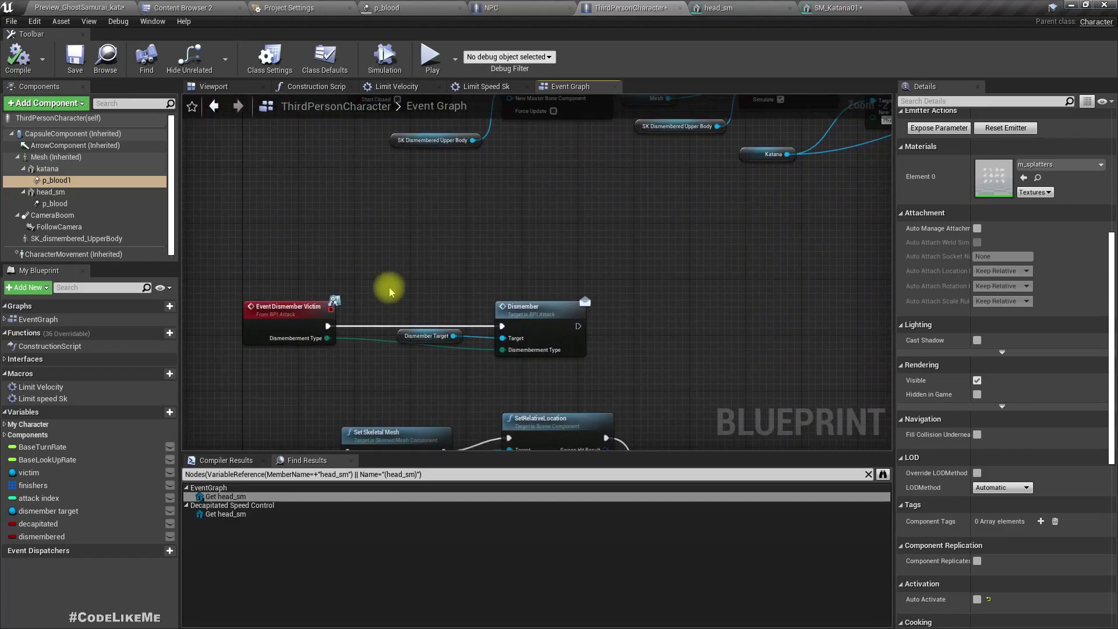
right_click_drag(361, 443, 485, 279)
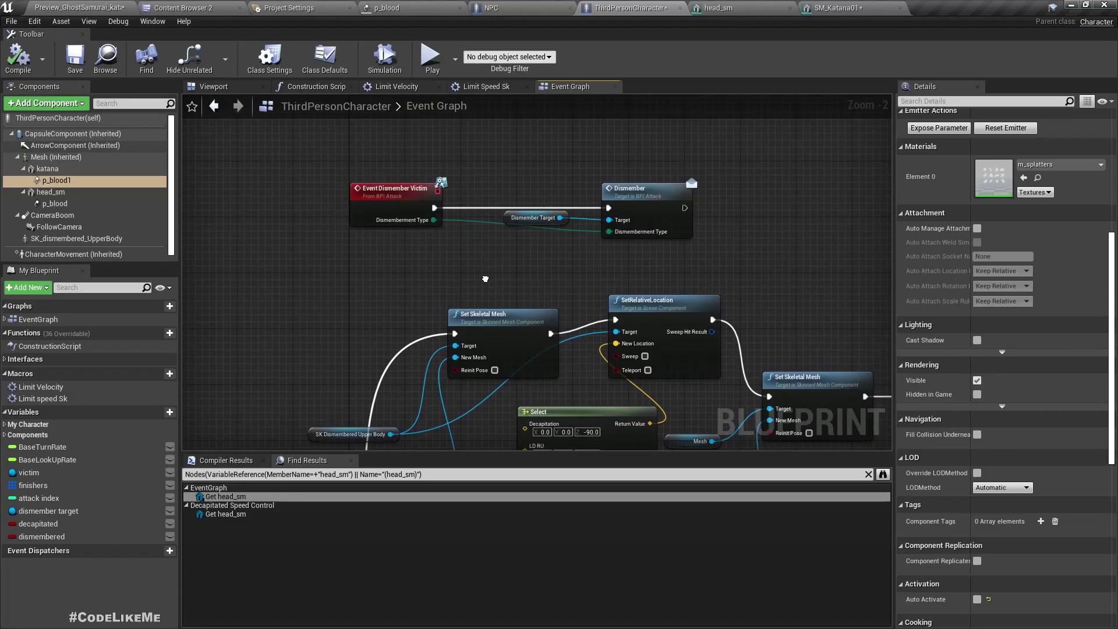
Open the attack montage of the first finishers entry and examine its slash and dismember_LDRU notifies
left_click(41, 486)
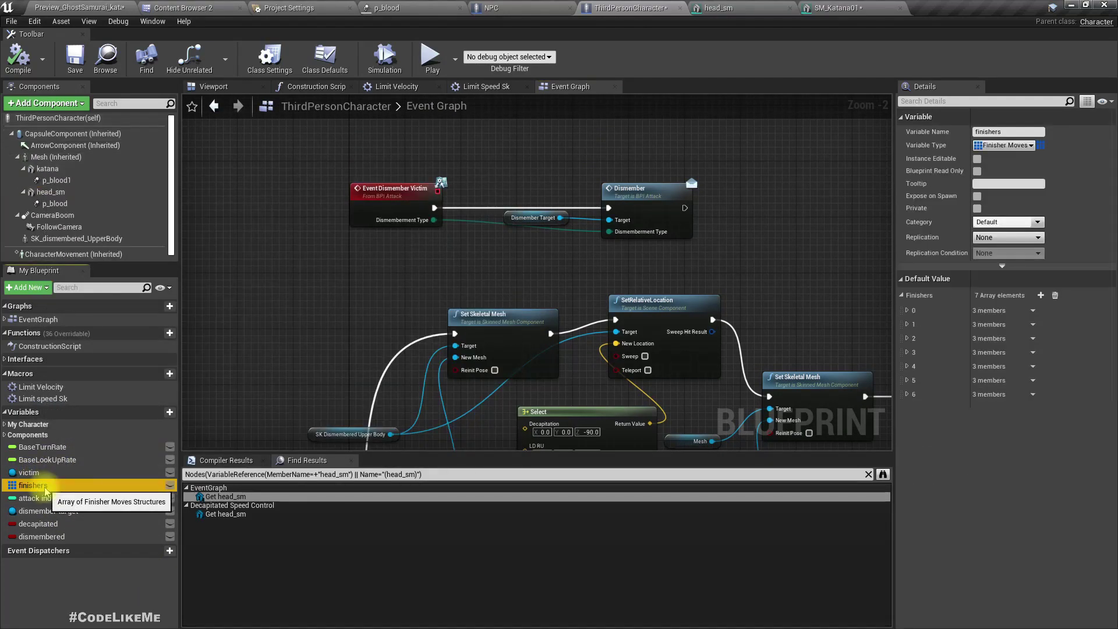
left_click(907, 311)
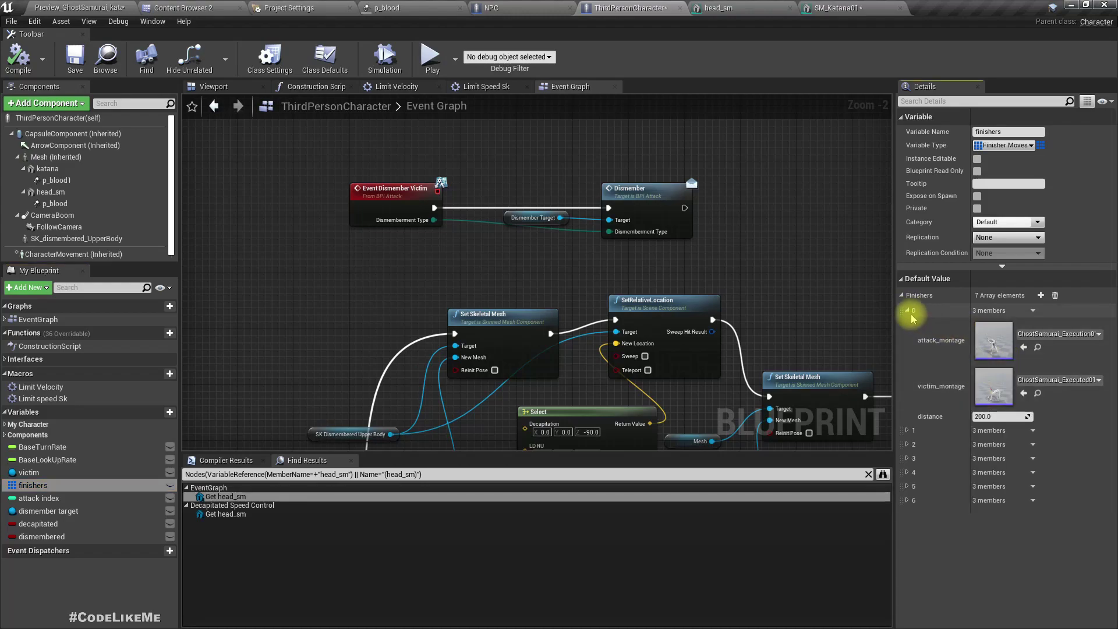
double_click(995, 340)
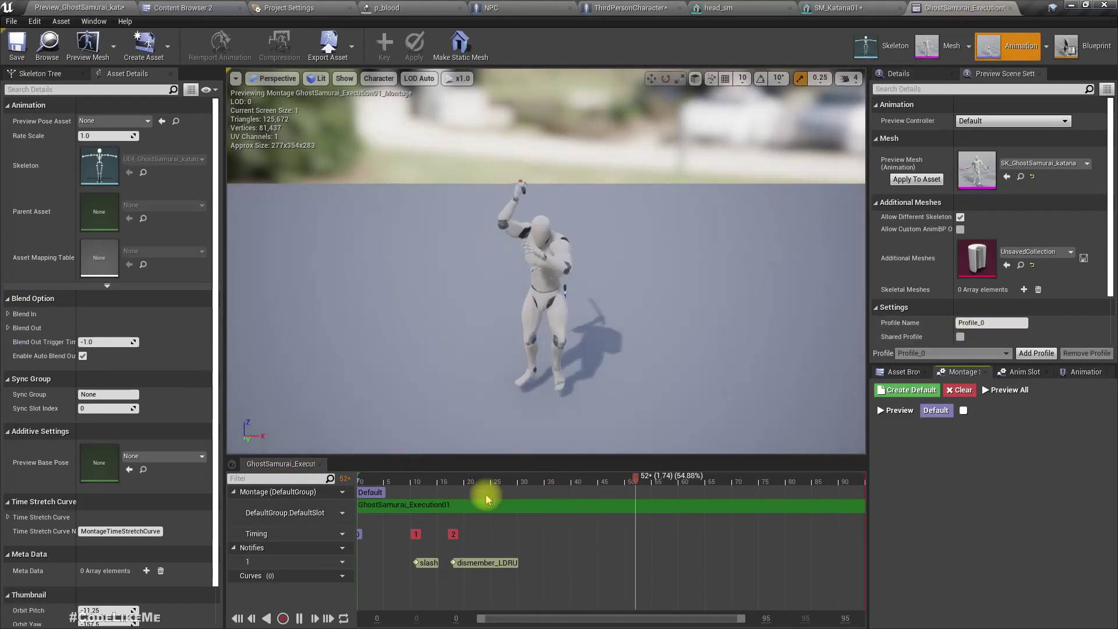
left_click_drag(506, 481, 422, 498)
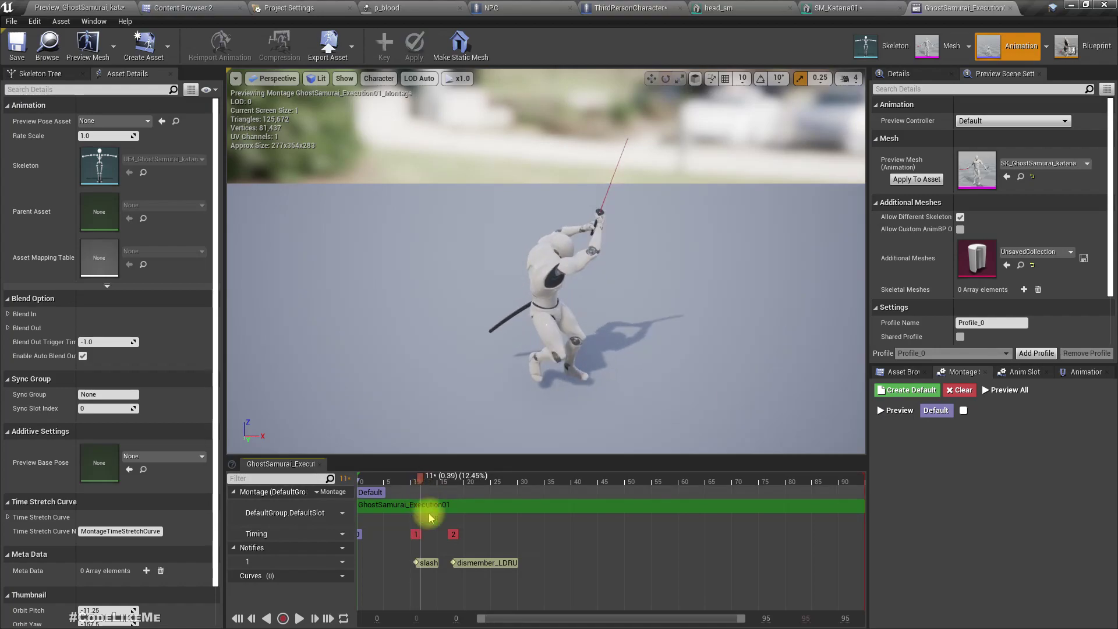
left_click(481, 564)
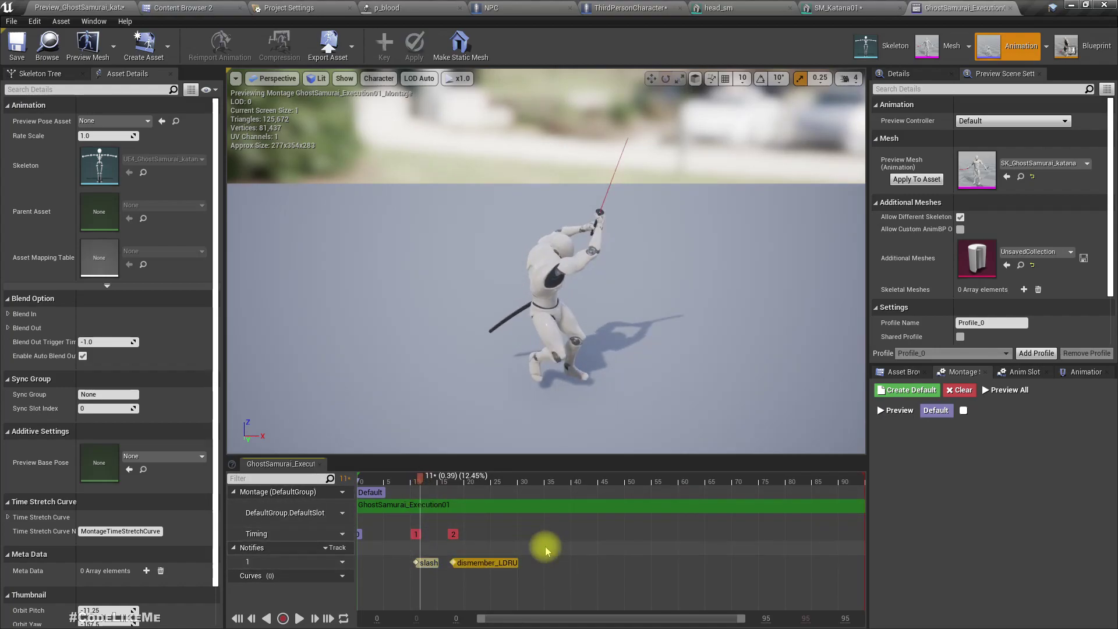
Open the ThirdPerson_AnimBP animation blueprint assigned to ThirdPersonCharacter's mesh
left_click(538, 7)
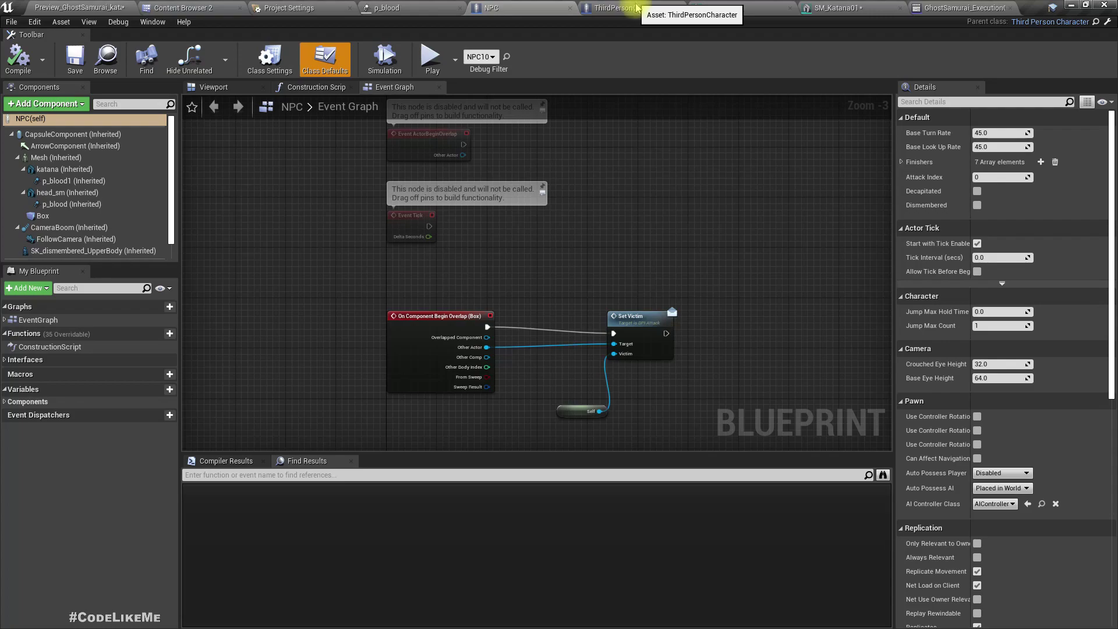
left_click(608, 7)
right_click_drag(364, 269, 330, 270)
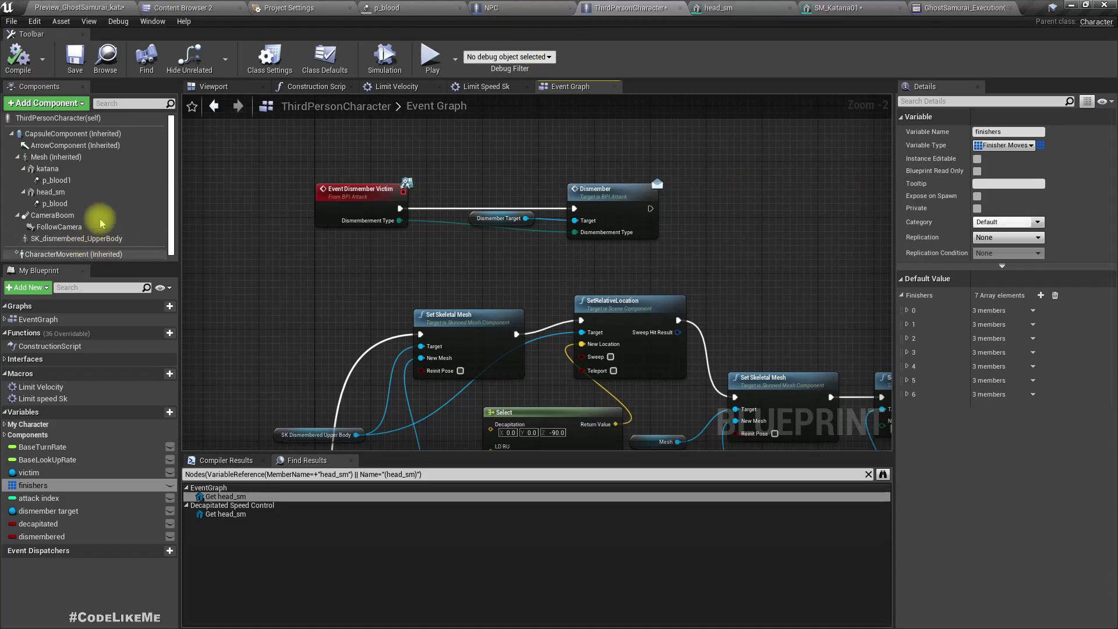
left_click(50, 157)
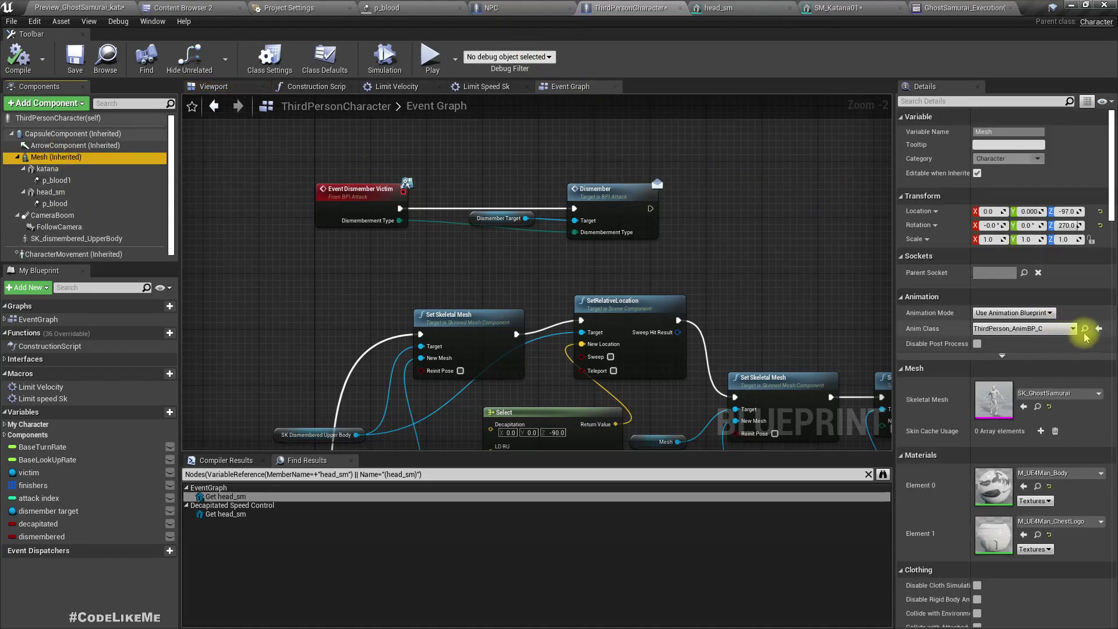
left_click(1084, 328)
double_click(353, 95)
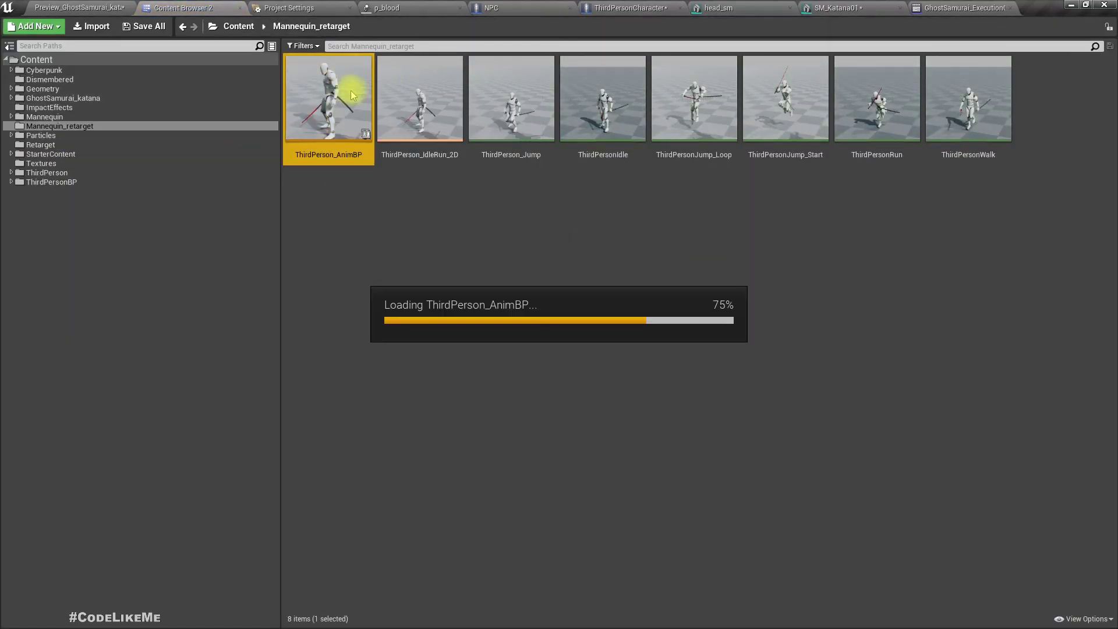
Examine how the dismember and decapitate AnimNotify events call Dismember Victim in the animation blueprint's event graph
scroll(495, 466, "up", 4)
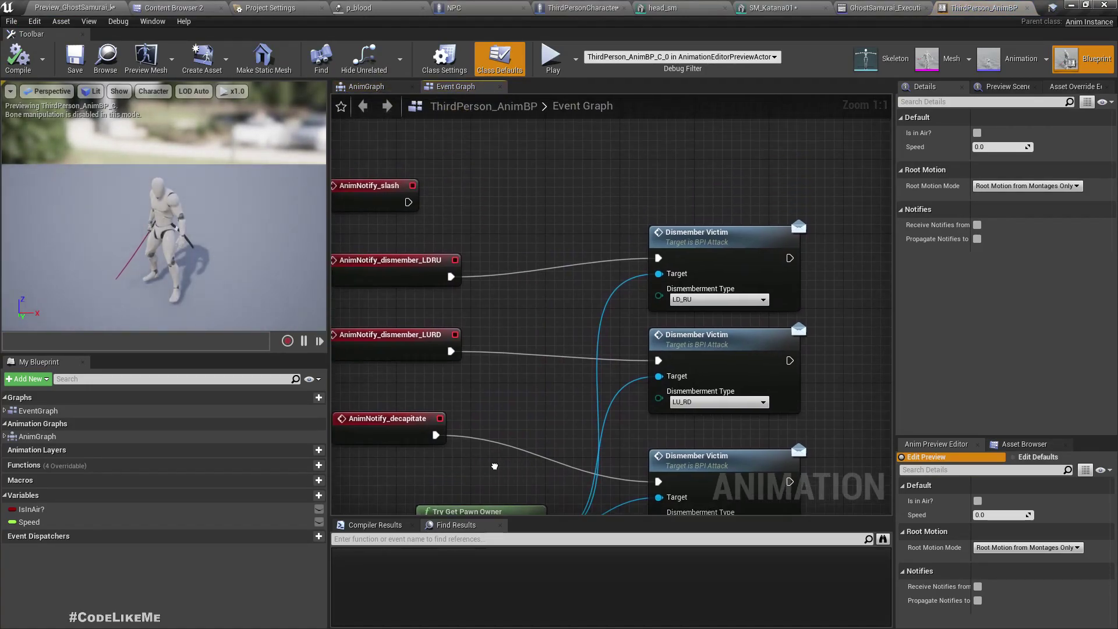
left_click(743, 262)
right_click_drag(541, 387, 482, 343)
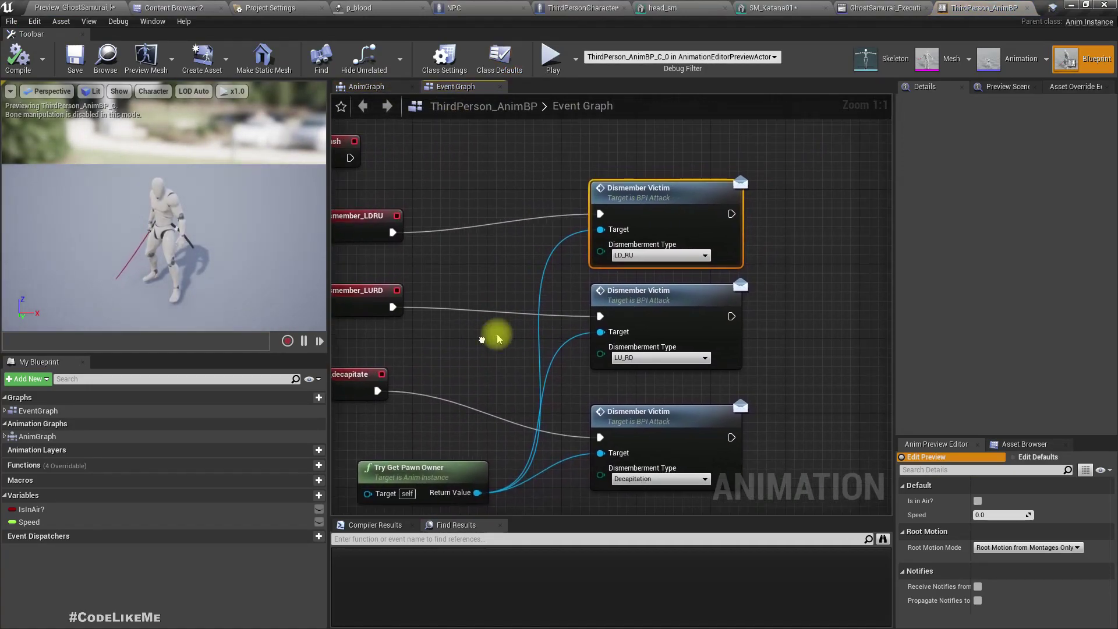
left_click(687, 300)
right_click_drag(647, 380, 747, 333)
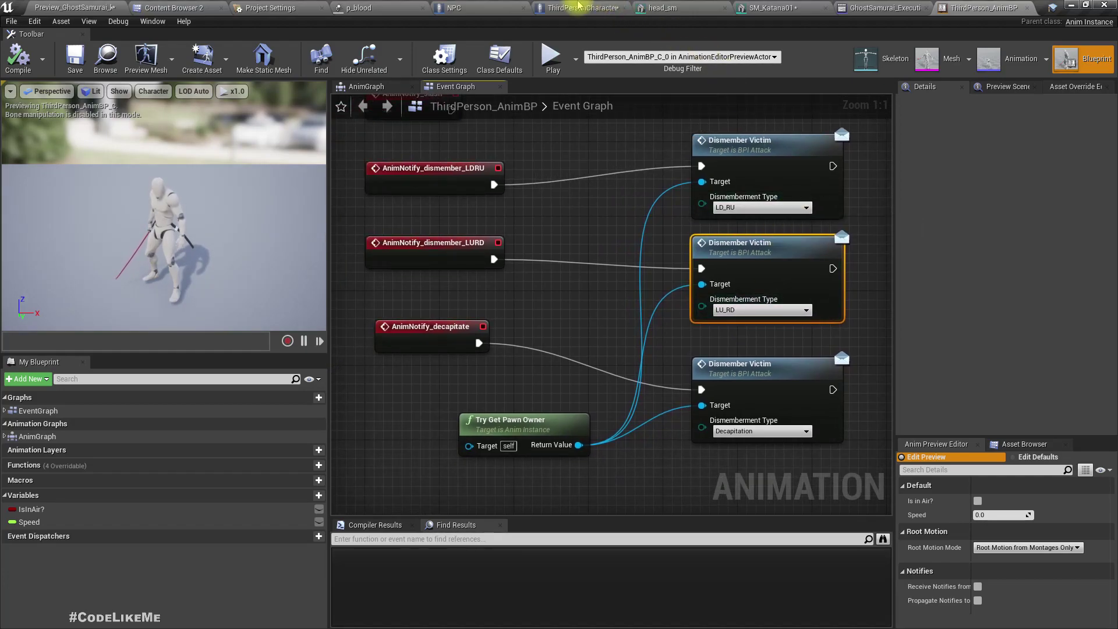
In ThirdPersonCharacter's event graph, move the Event Dismember node farther away from the Switch on DismembermentTypes node
left_click(580, 6)
right_click_drag(475, 249, 525, 207)
scroll(513, 213, "down", 4)
scroll(432, 304, "up", 4)
right_click_drag(384, 329, 555, 334)
left_click_drag(513, 304, 425, 301)
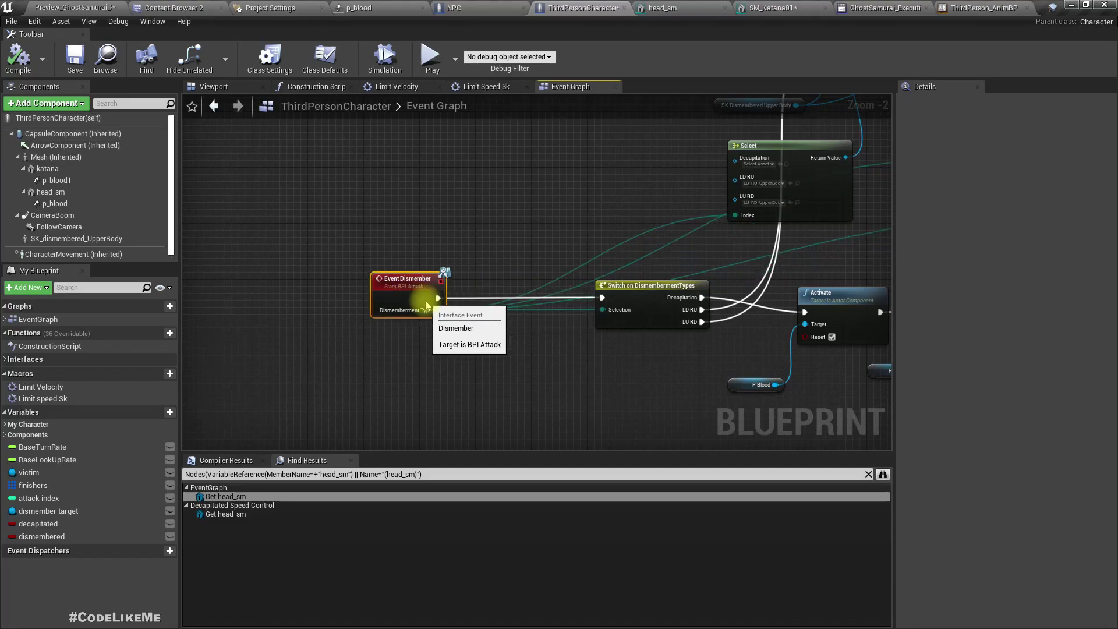
scroll(477, 355, "up", 2)
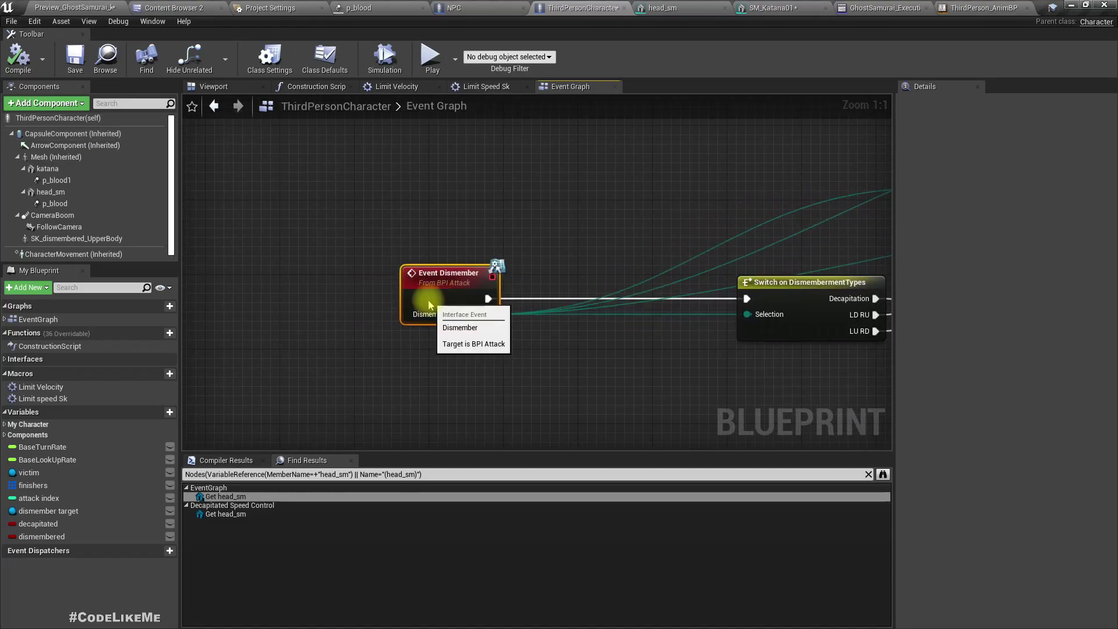
Rename the katana's p_blood1 particle component to p_blod_sword
right_click_drag(555, 369, 359, 328)
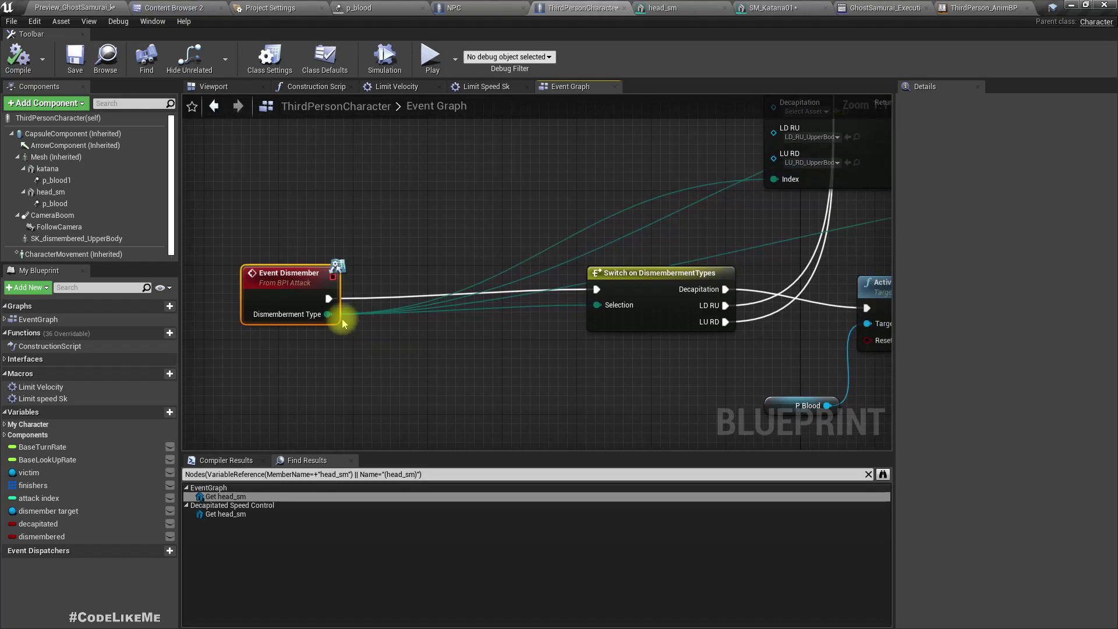
left_click(68, 180)
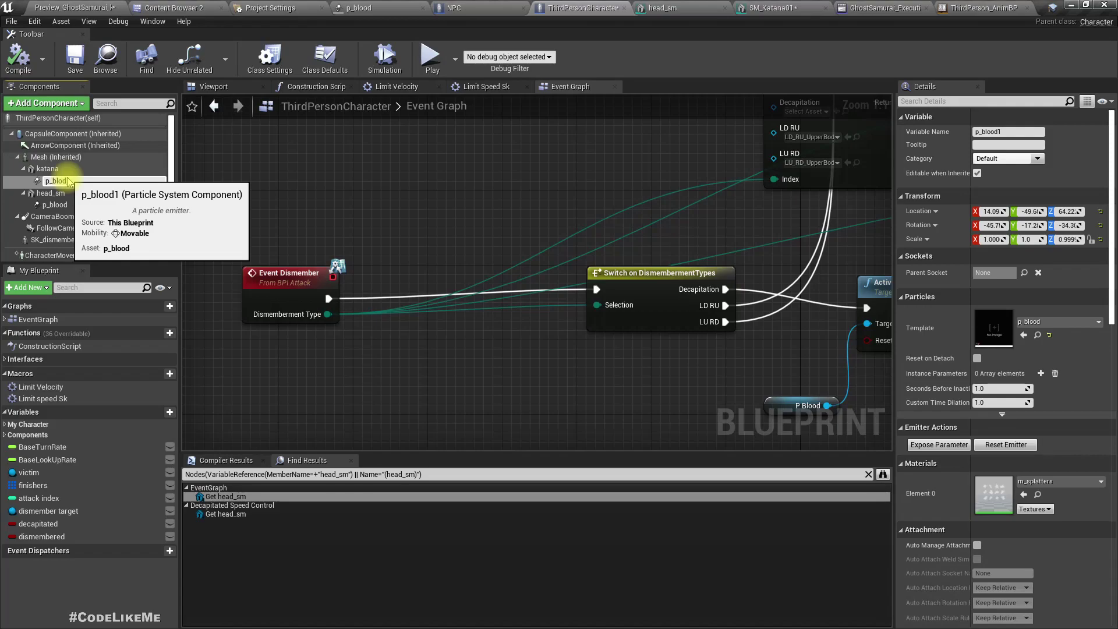
left_click(48, 169)
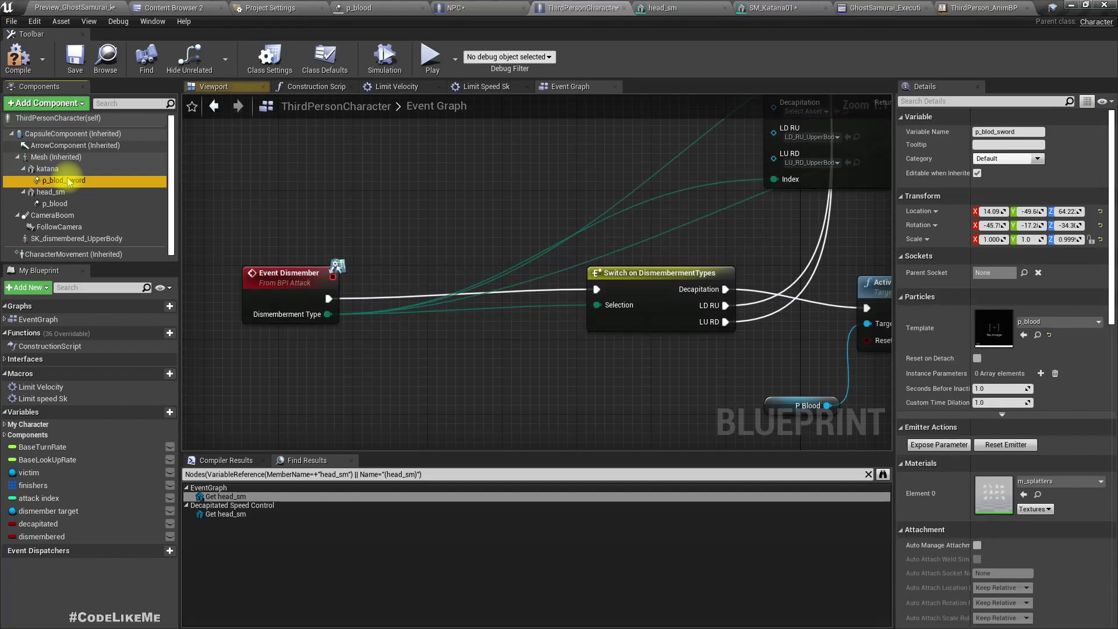
Add a reference to the p_blod_sword component in the event graph and create an Activate node targeting it
left_click_drag(47, 168, 205, 269)
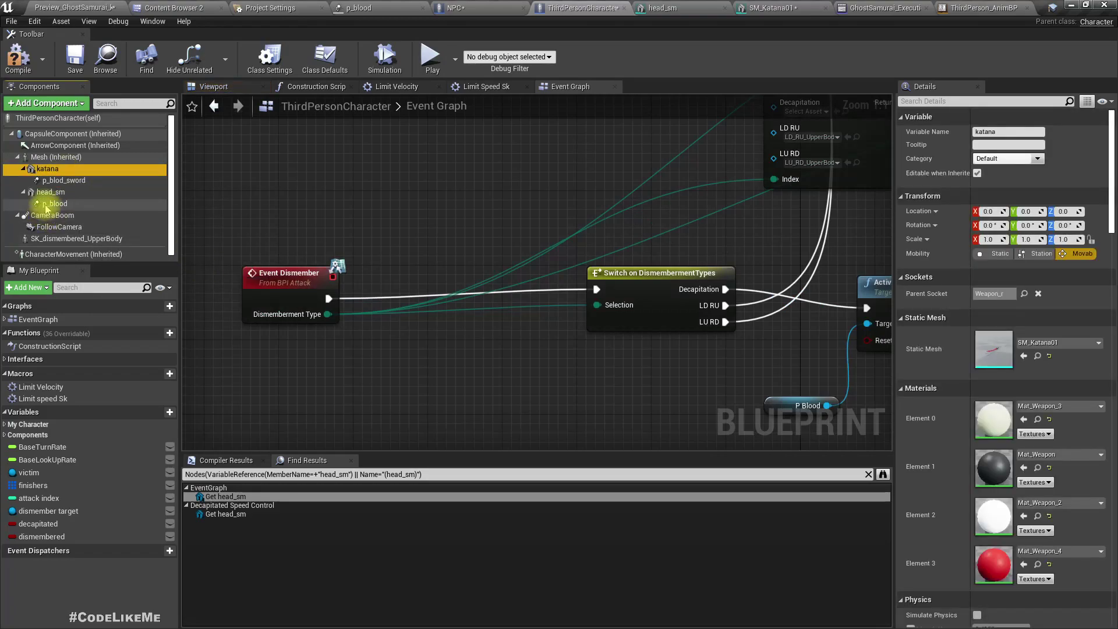
left_click_drag(64, 180, 386, 392)
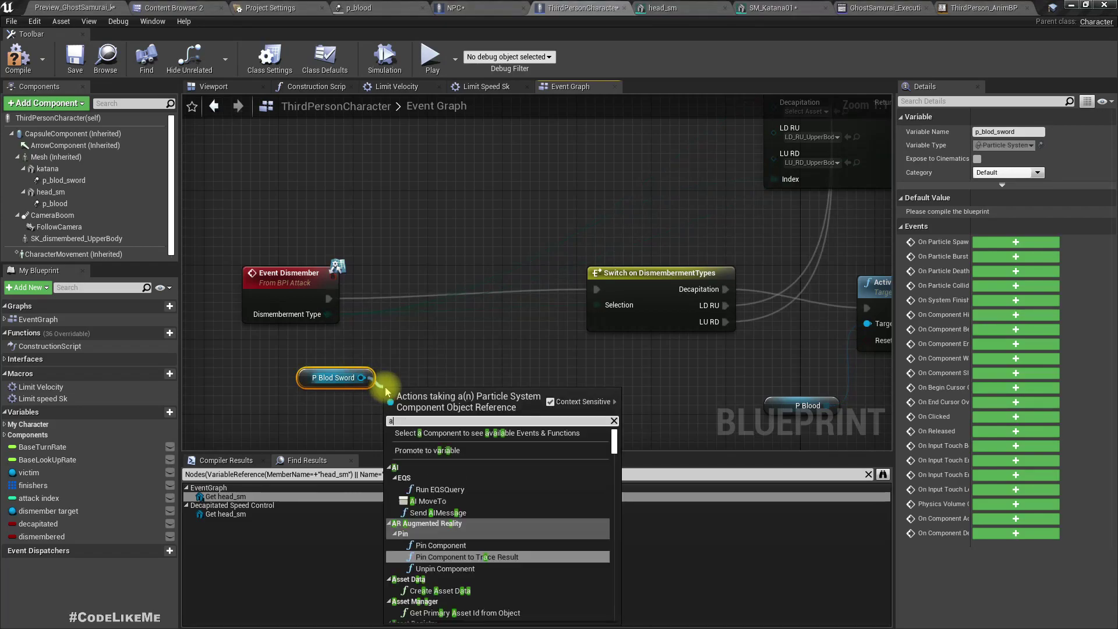
type("activate")
key("Up")
key("Up")
key("Up")
key("Up")
key("Up")
key("Up")
key("Up")
key("Return")
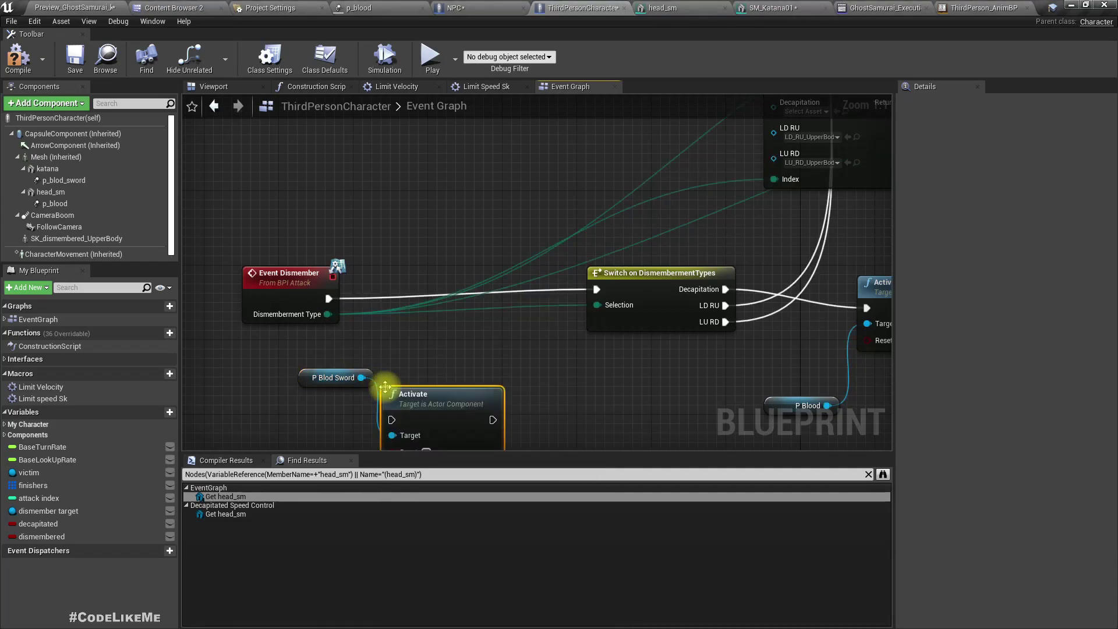
Enable Reset on the new Activate node and wire it between Event Dismember and Switch on DismembermentTypes
left_click_drag(402, 395, 421, 274)
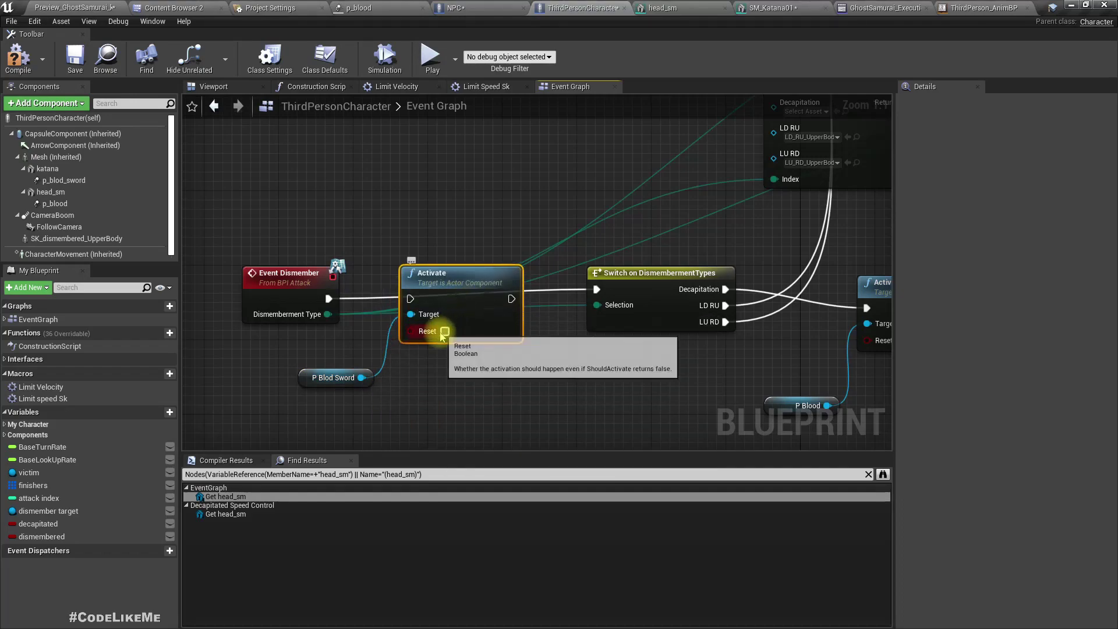
left_click(445, 330)
left_click_drag(410, 299, 329, 299)
left_click_drag(512, 298, 597, 289)
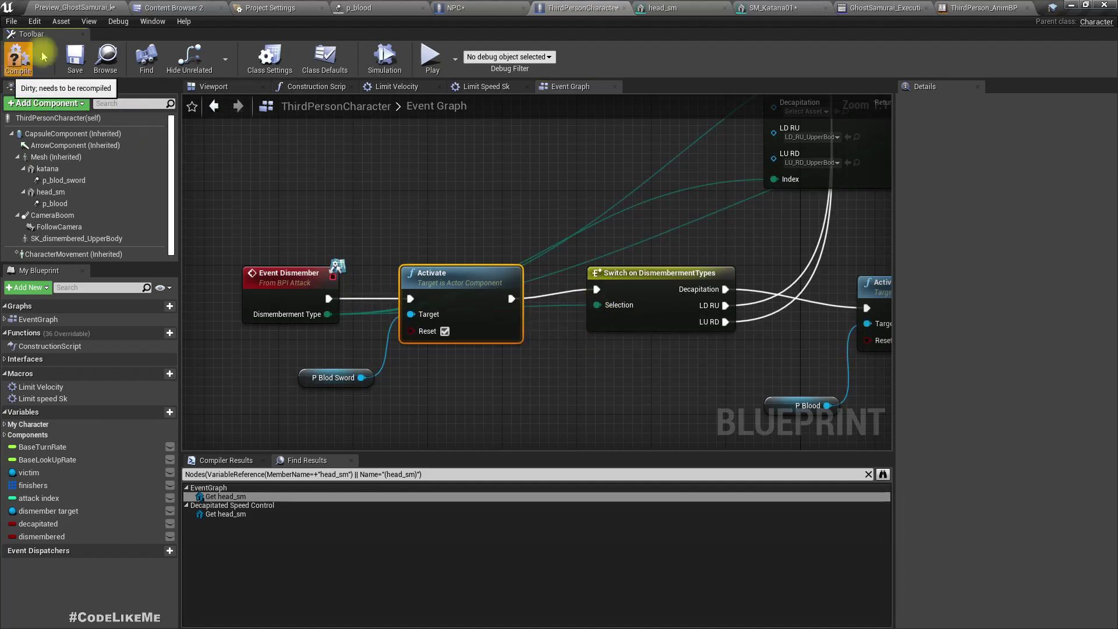
Play-test the level full screen, performing finishers on several NPCs to check when the katana's blood effect fires
left_click(95, 7)
key("F11")
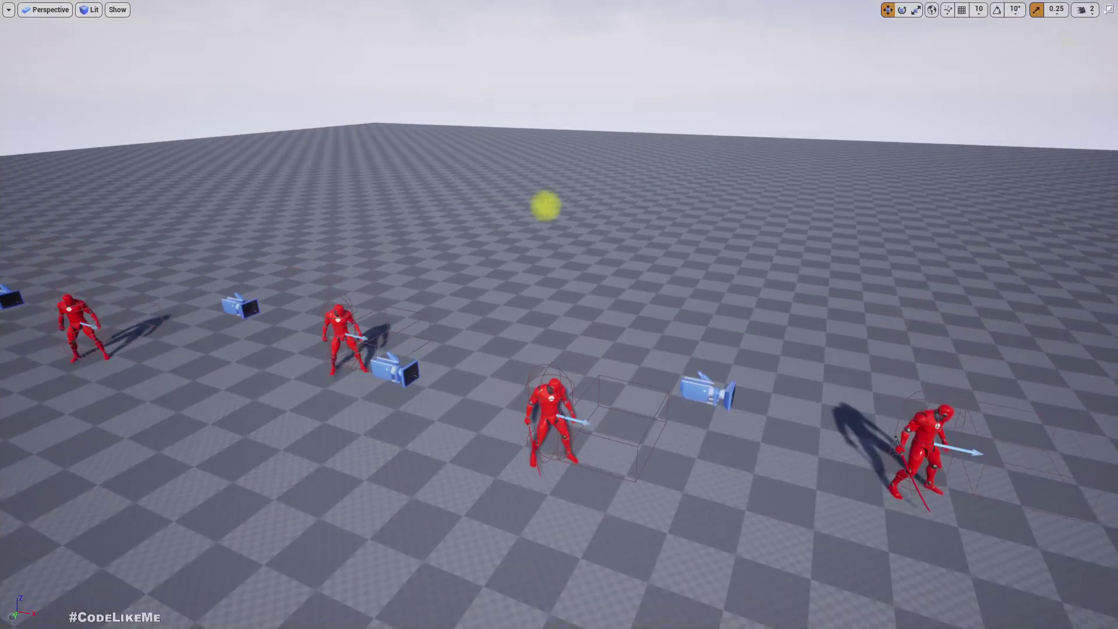
key("alt+p")
left_click(545, 206)
key("w")
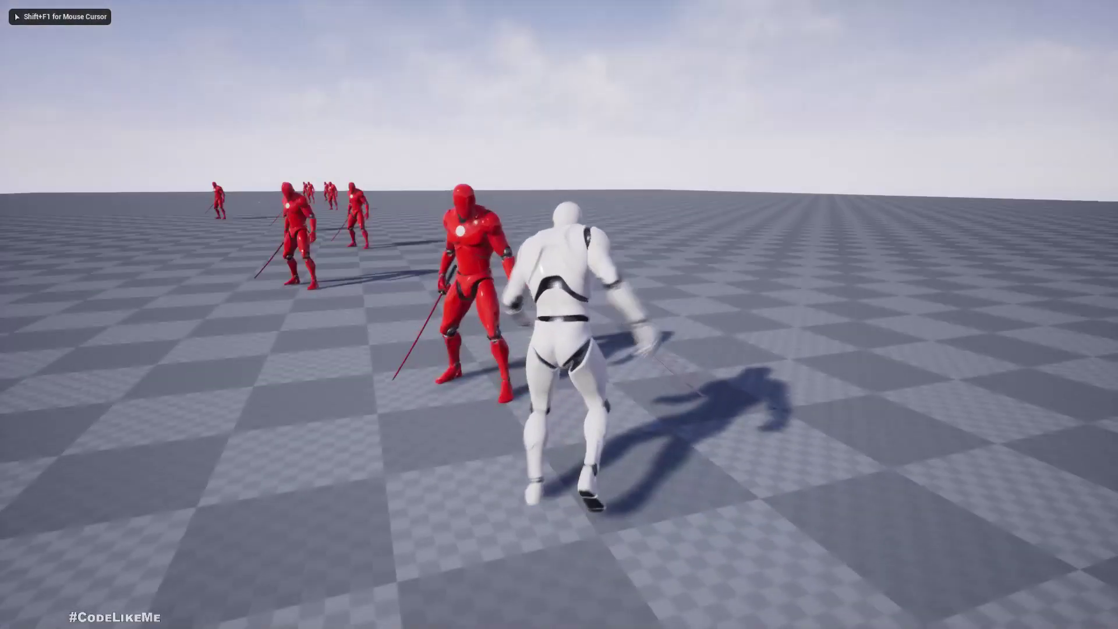
left_click(545, 206)
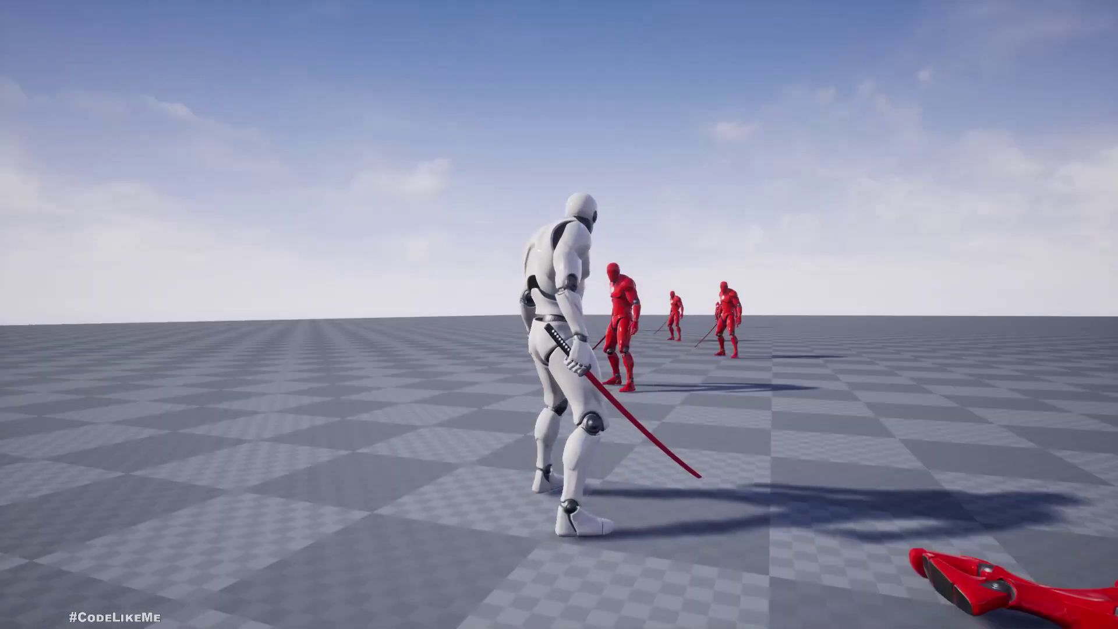
key("w")
left_click(545, 206)
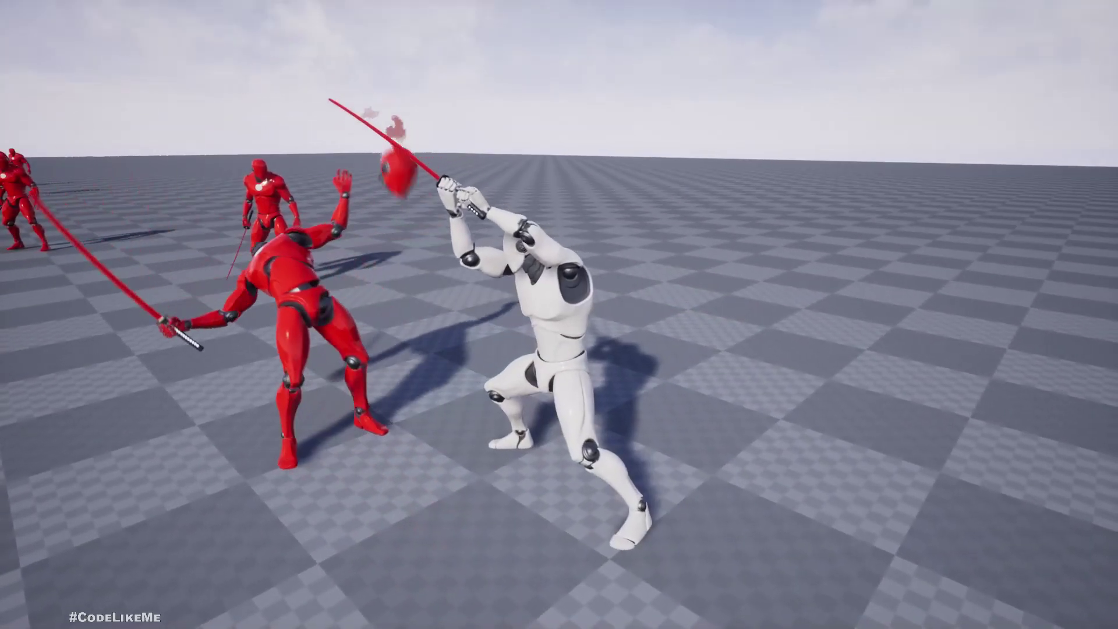
key("w")
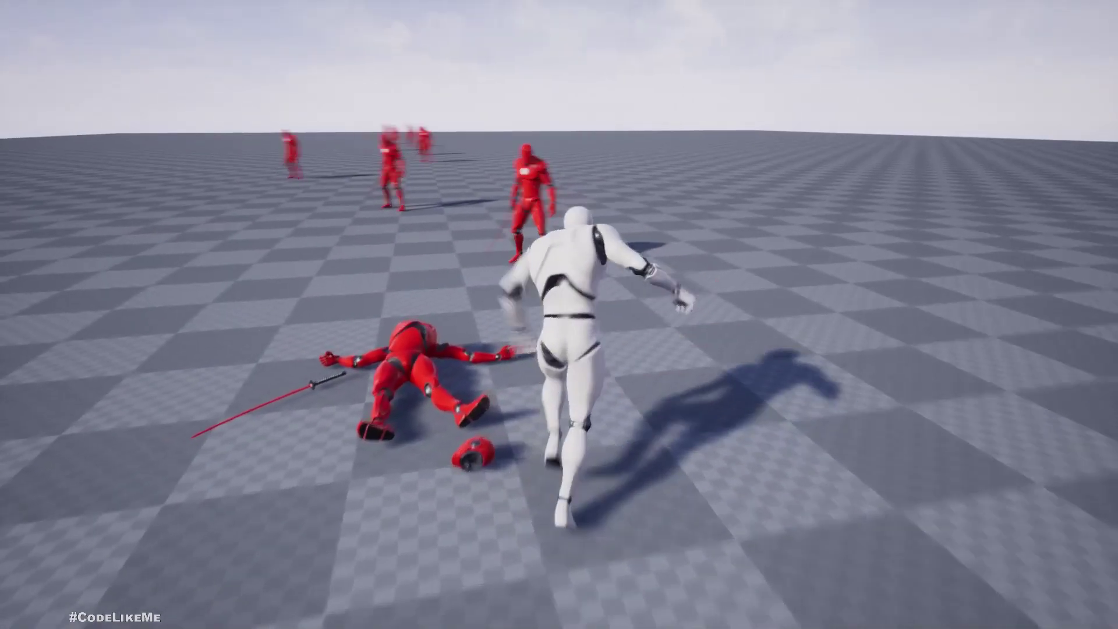
key("f")
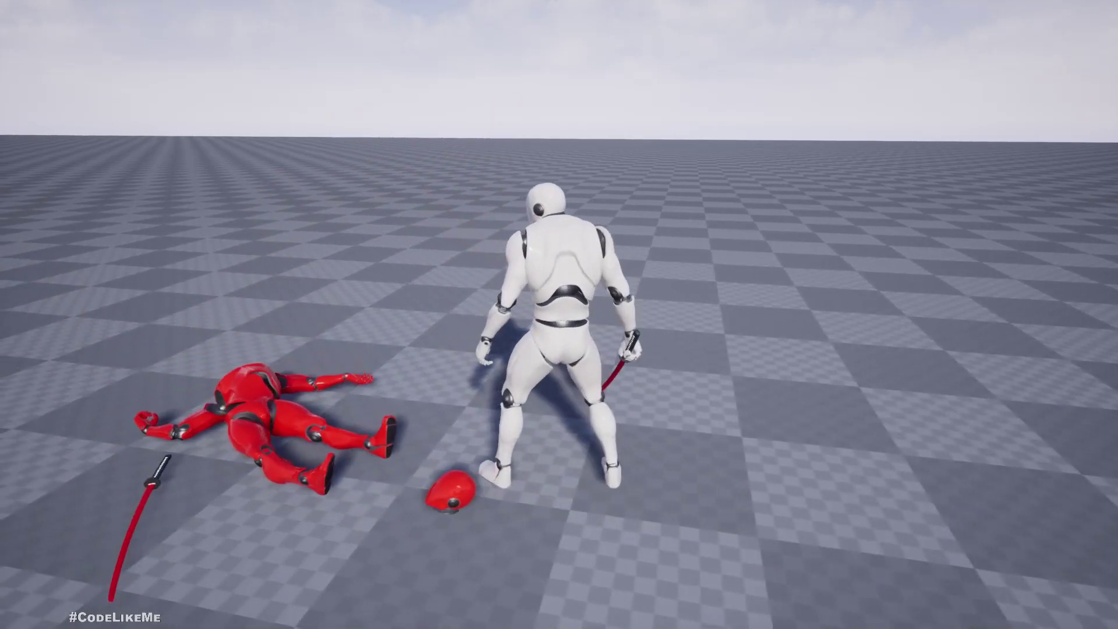
key("Escape")
key("F11")
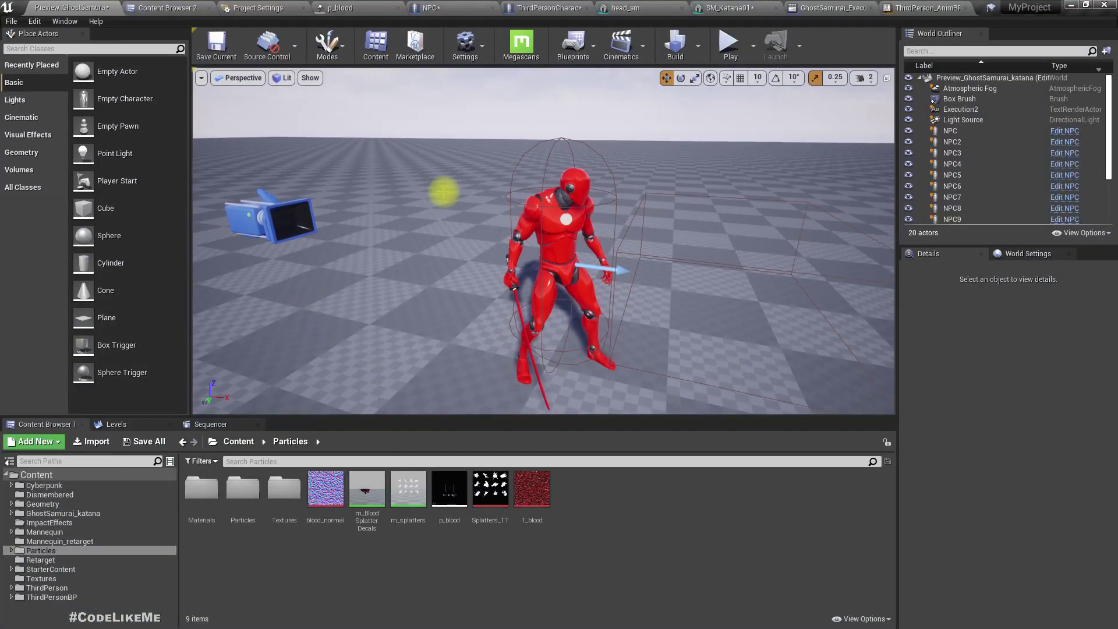
In ThirdPersonCharacter, cut the P Blod Sword and Activate nodes and reconnect Event Dismember directly to Switch on DismembermentTypes
left_click(451, 6)
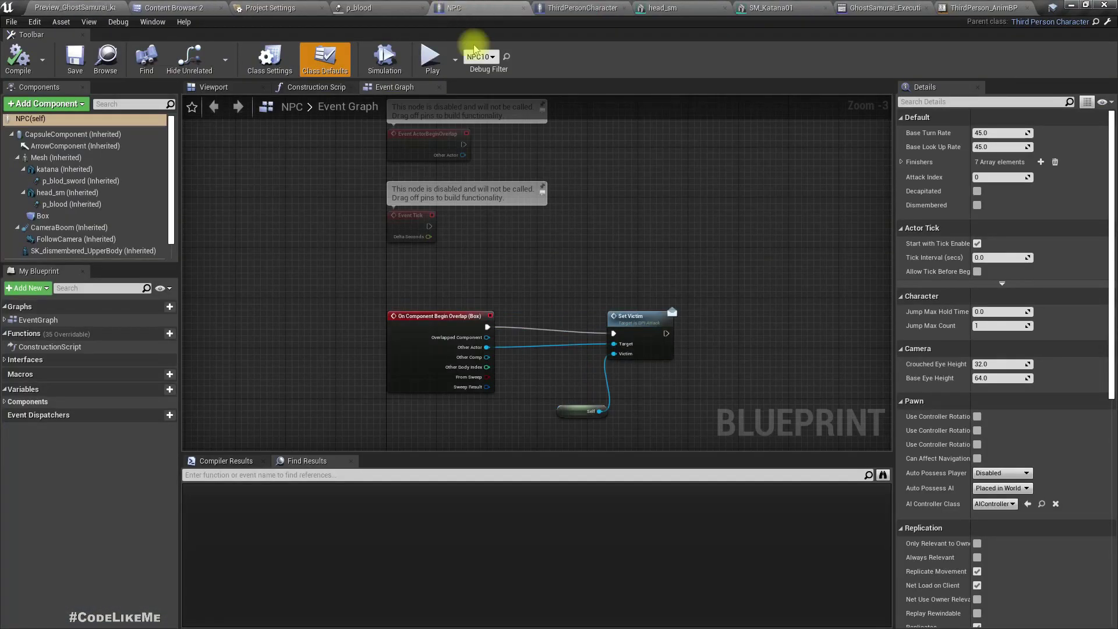
left_click(587, 6)
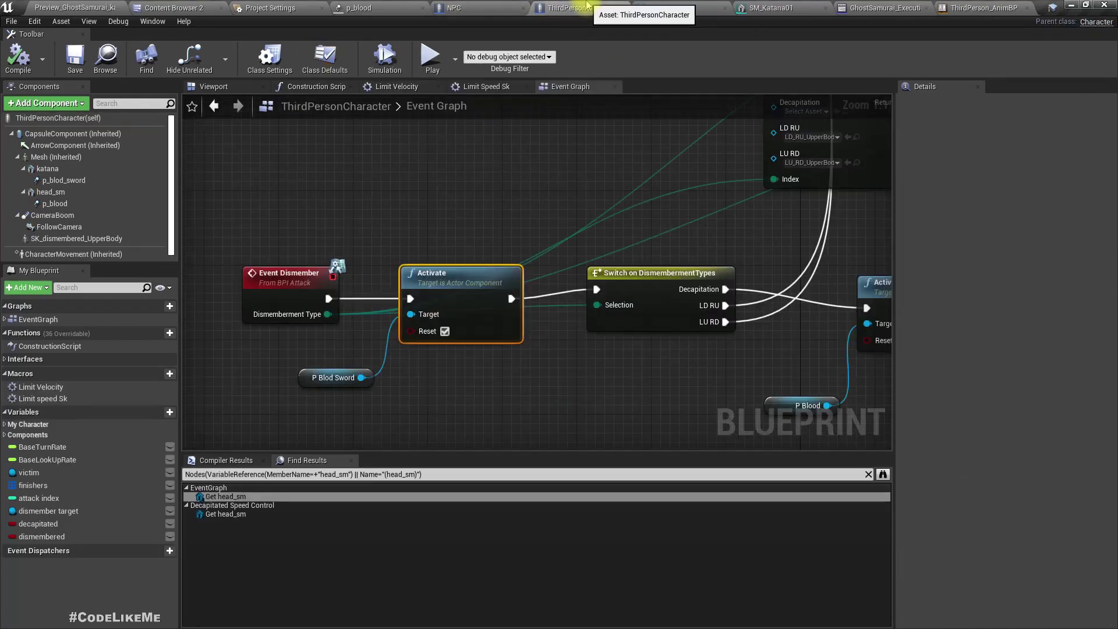
scroll(462, 372, "down", 3)
scroll(462, 362, "up", 3)
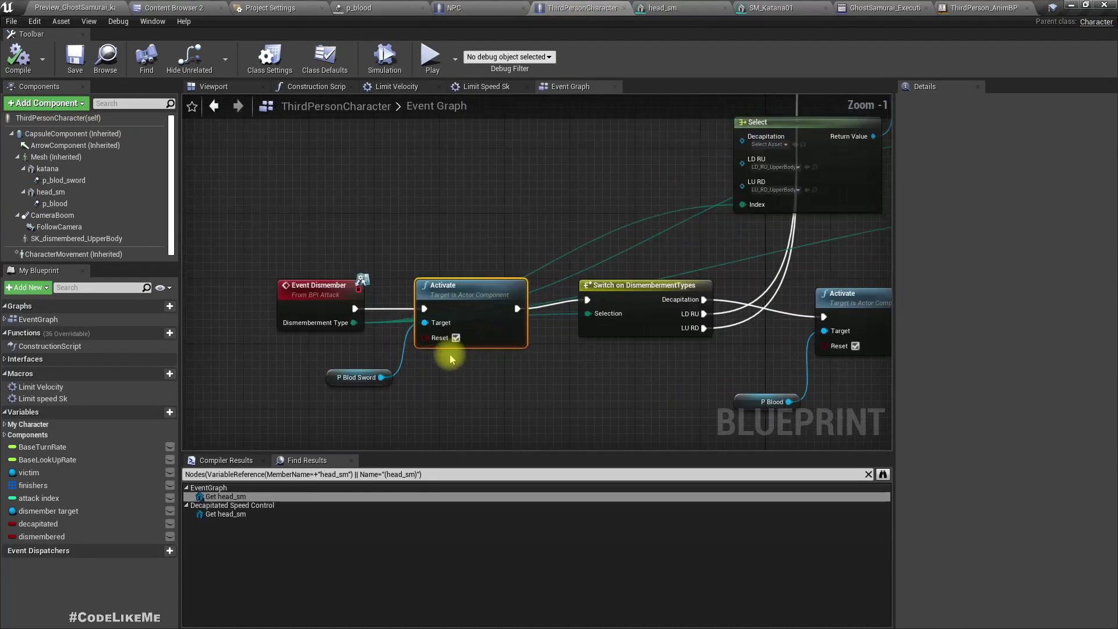
left_click_drag(334, 345, 334, 343)
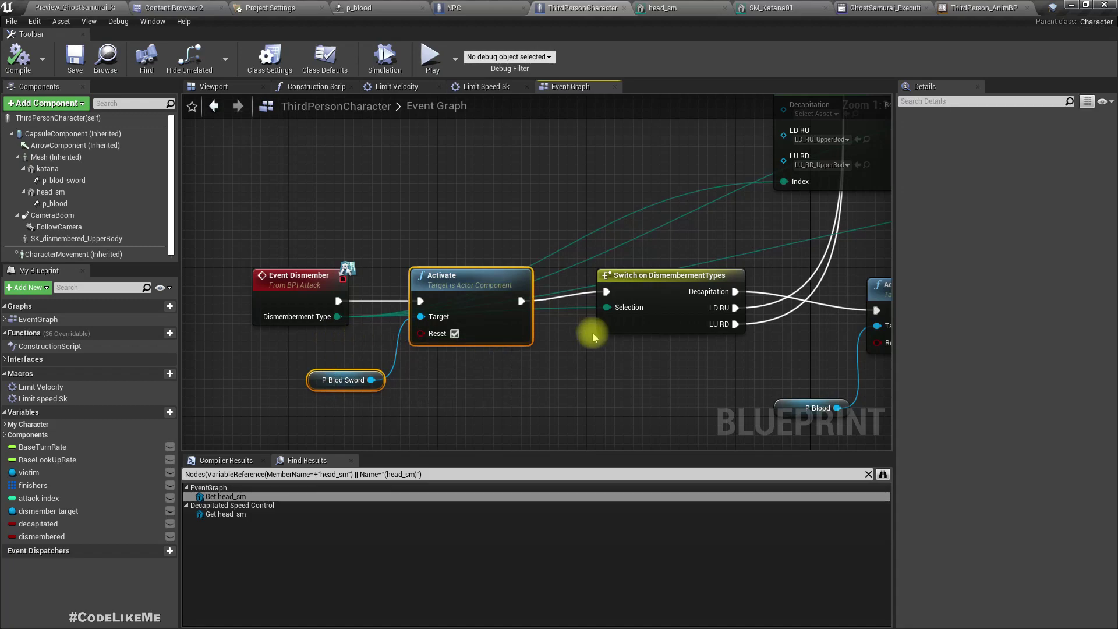
key("Delete")
left_click_drag(606, 290, 337, 301)
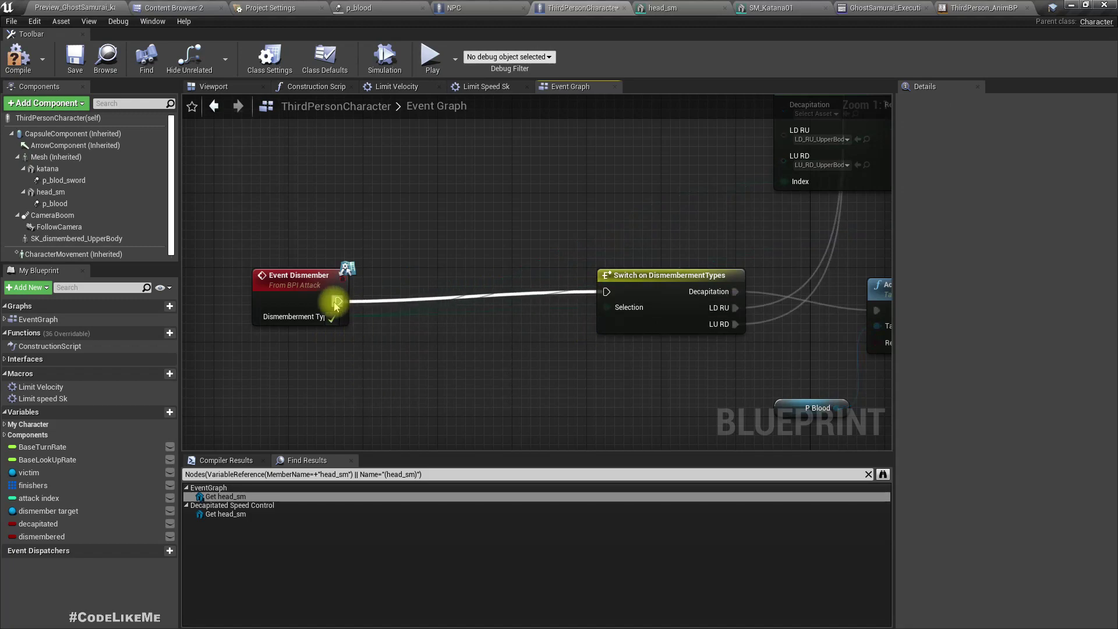
Move the Event Dismember Victim node farther away from its Dismember call to make room between them
right_click_drag(379, 240, 379, 338)
scroll(379, 338, "down", 4)
right_click_drag(423, 200, 518, 359)
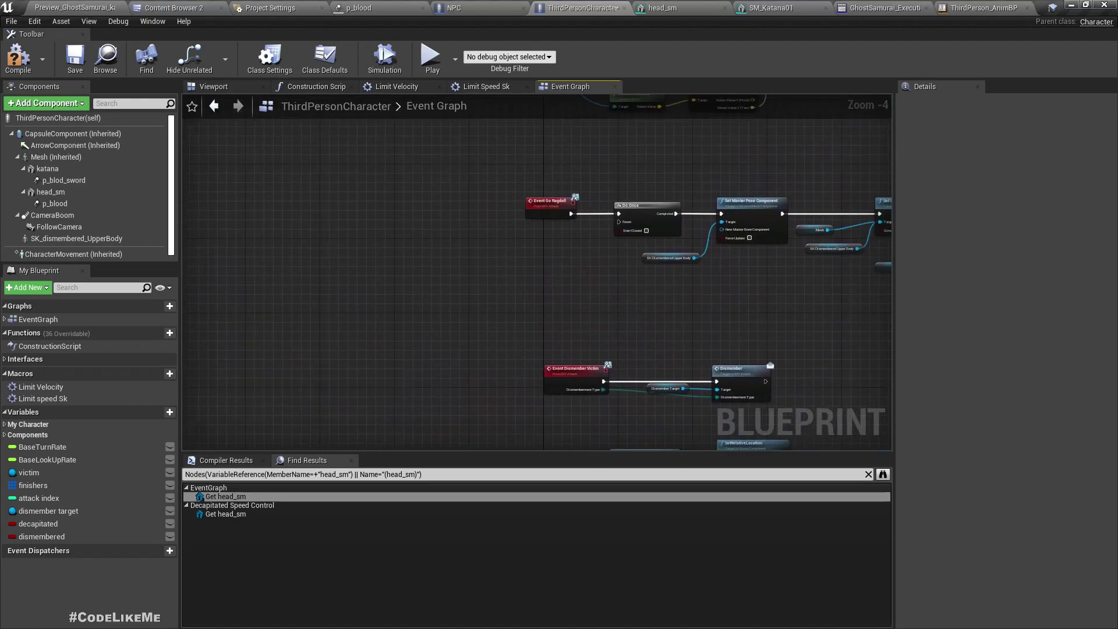
scroll(575, 353, "up", 4)
right_click_drag(600, 333, 325, 219)
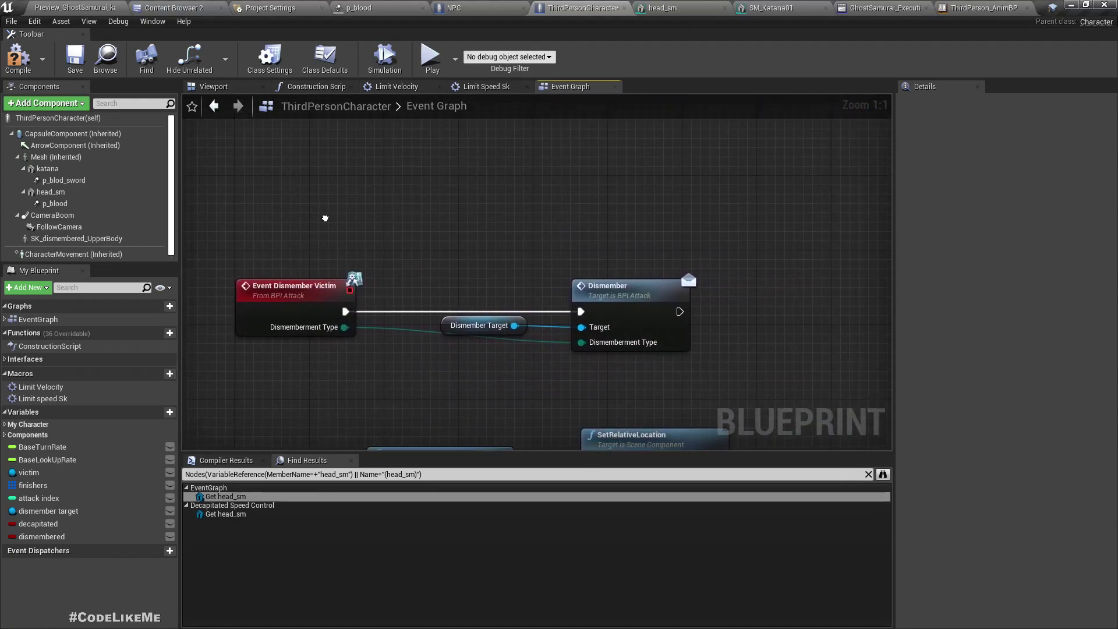
left_click_drag(466, 268, 615, 350)
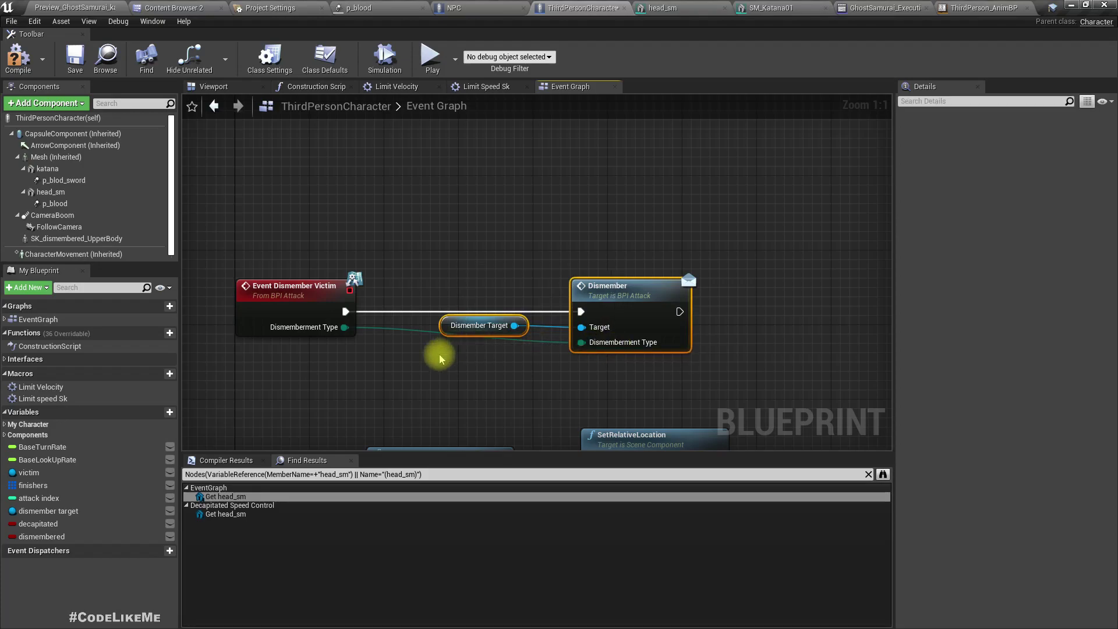
scroll(552, 279, "down", 3)
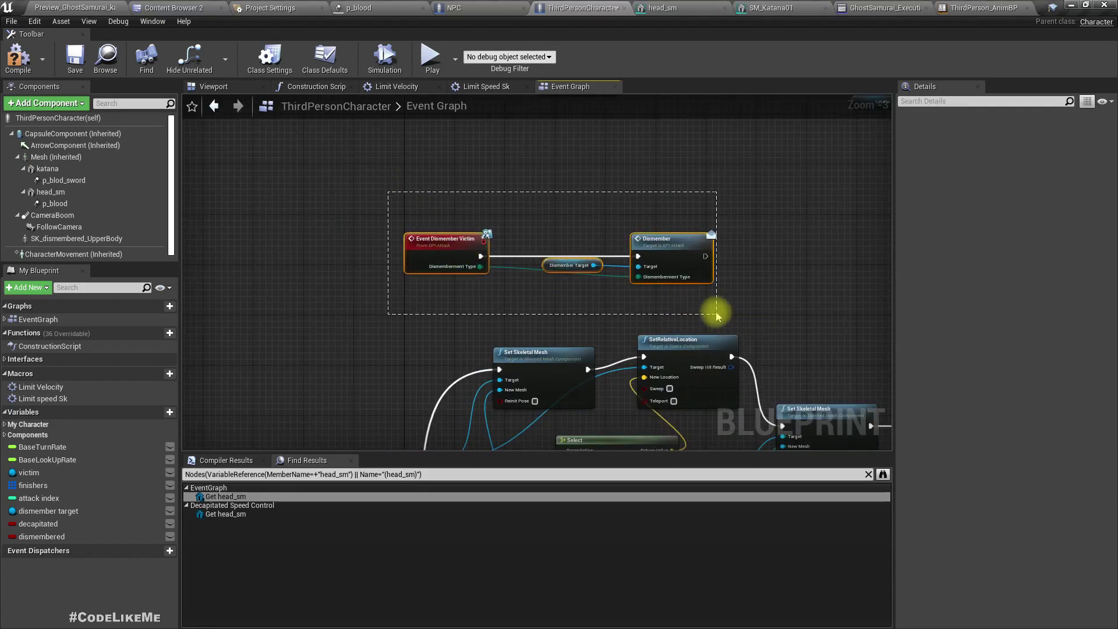
left_click_drag(716, 313, 716, 313)
scroll(698, 304, "down", 3)
scroll(669, 311, "up", 3)
left_click(568, 292)
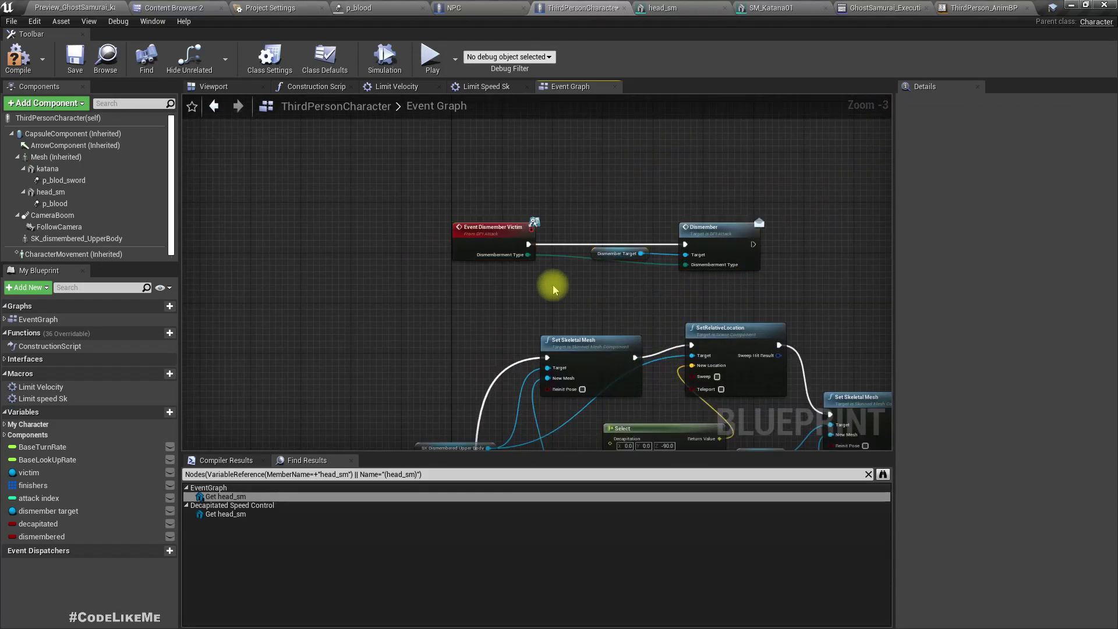
right_click_drag(554, 290, 663, 341)
left_click_drag(595, 293, 430, 288)
right_click_drag(613, 212, 533, 192)
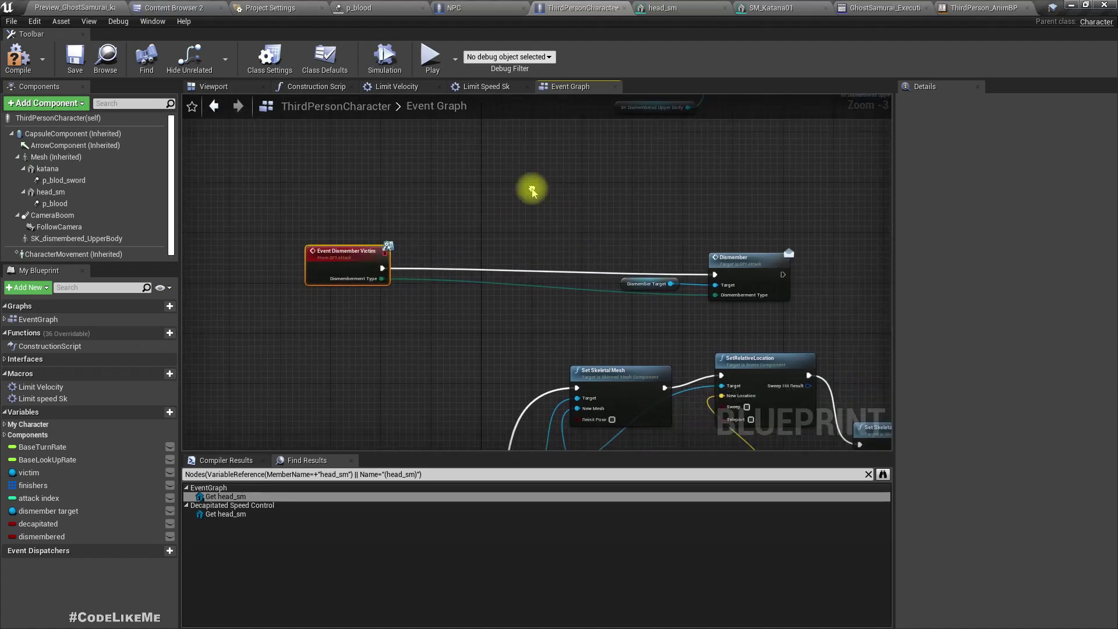
Paste the P Blod Sword and Activate nodes and wire Activate between Event Dismember Victim and Dismember
key("ctrl+v")
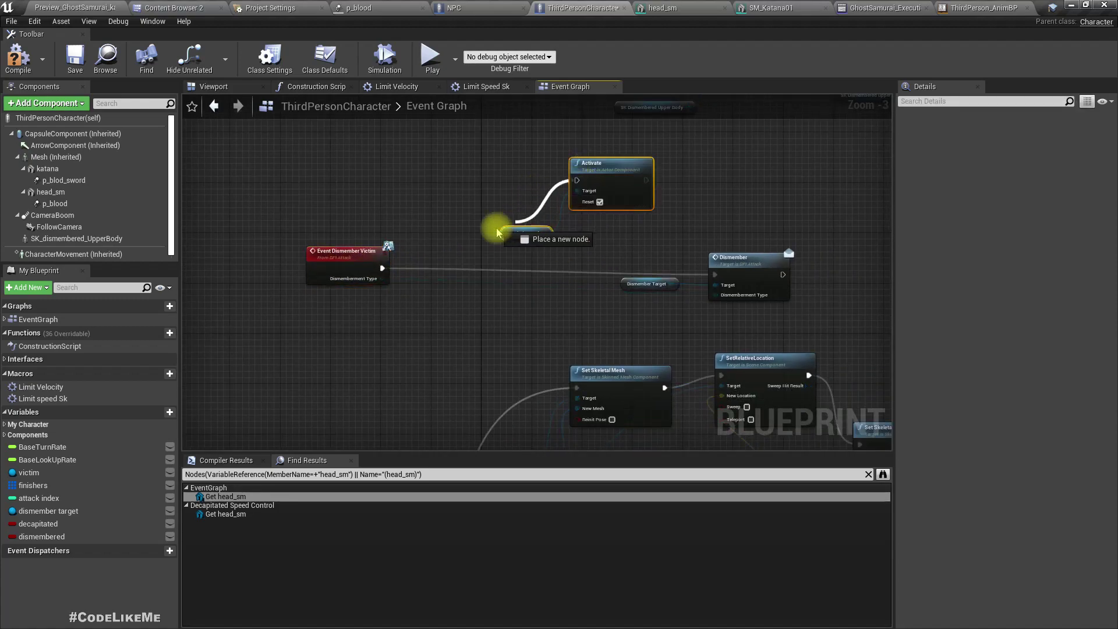
left_click_drag(383, 271, 382, 269)
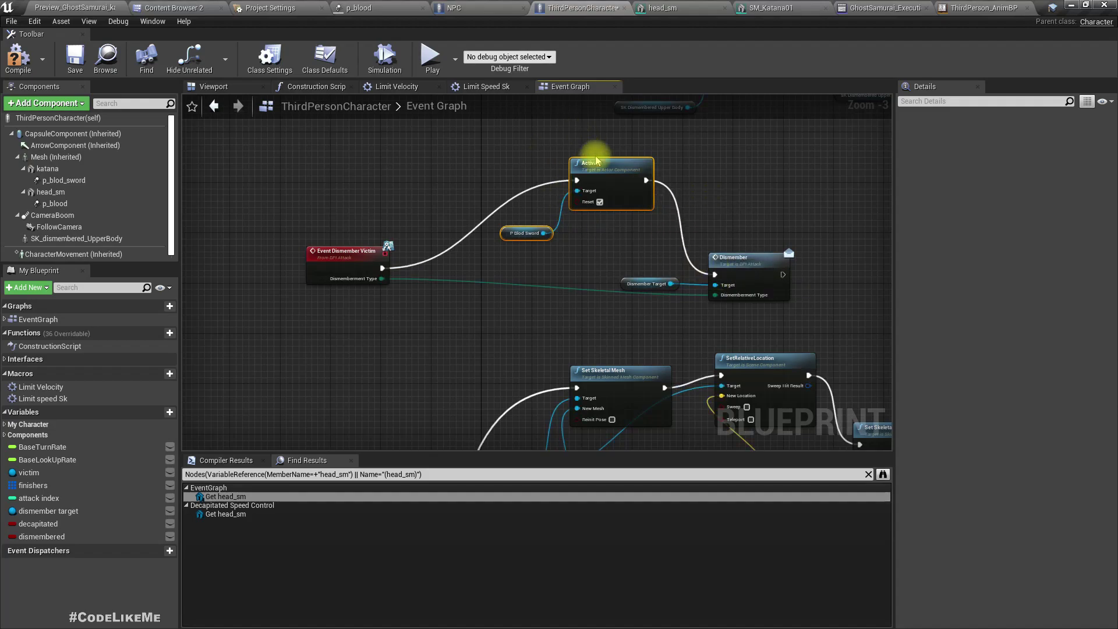
left_click_drag(595, 161, 564, 224)
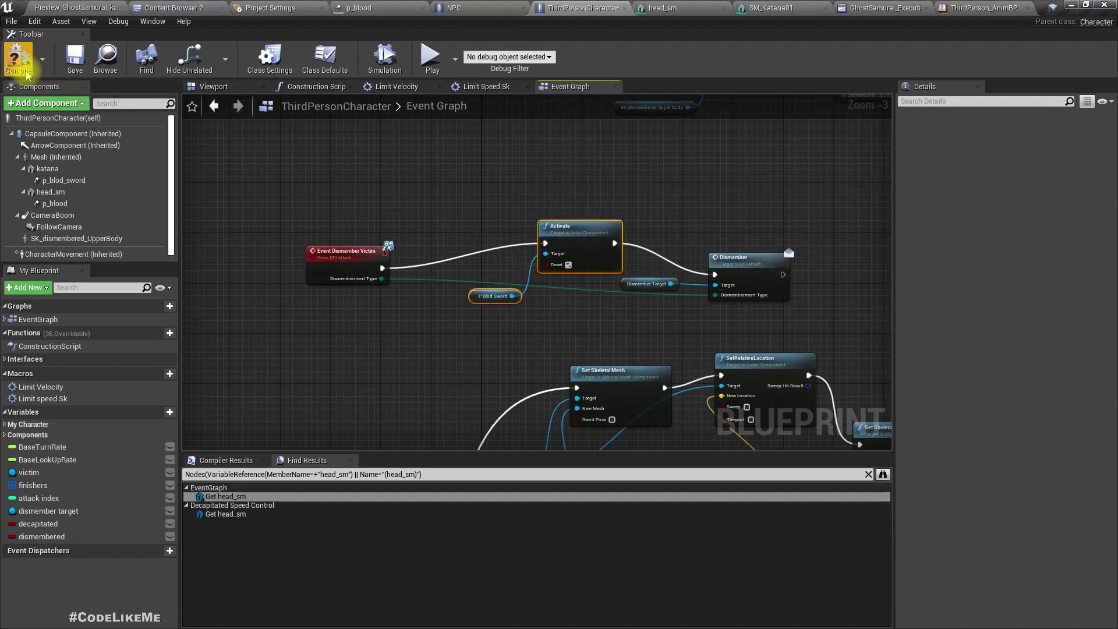
Play-test the level again, running finishers on the NPCs to check the blood effect on the attacker's katana
left_click(77, 5)
right_click_drag(365, 154, 365, 154)
key("F11")
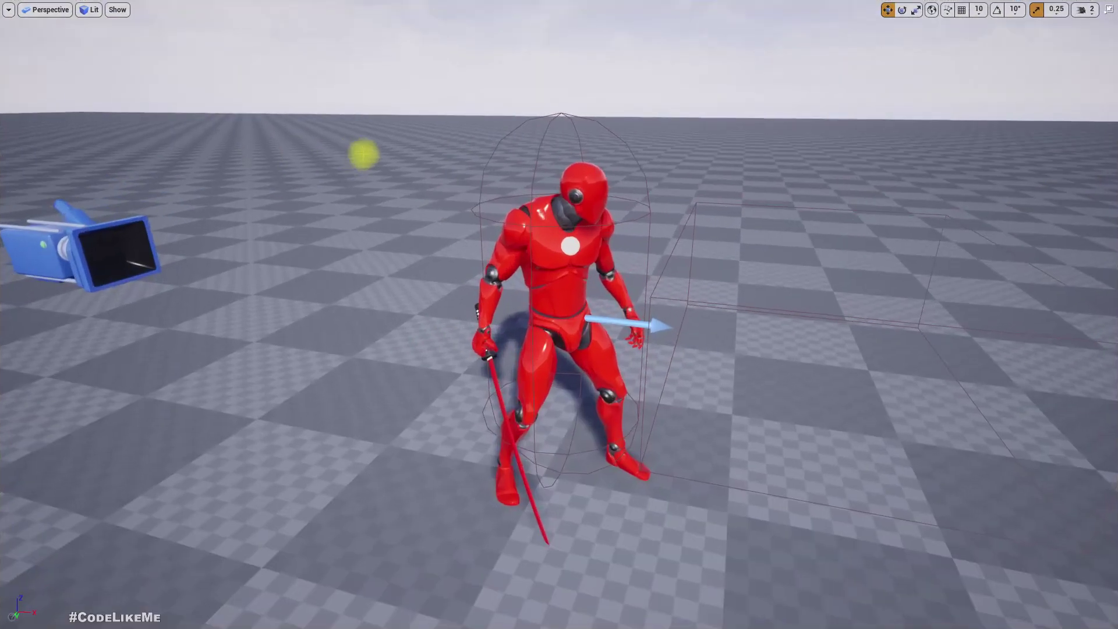
key("alt+p")
left_click(393, 117)
key("w")
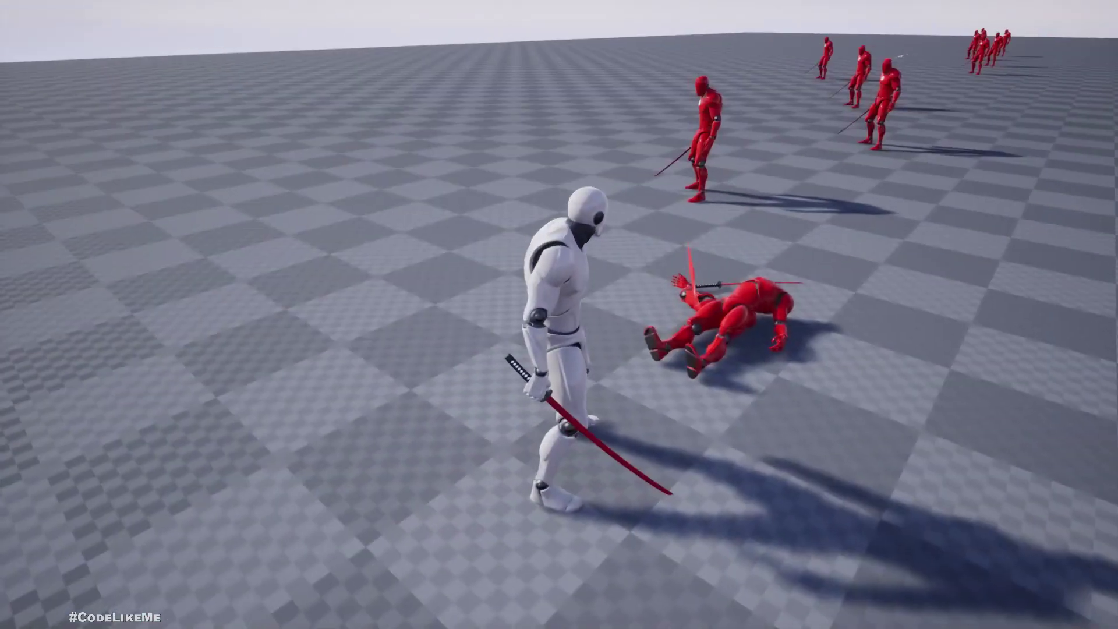
key("w")
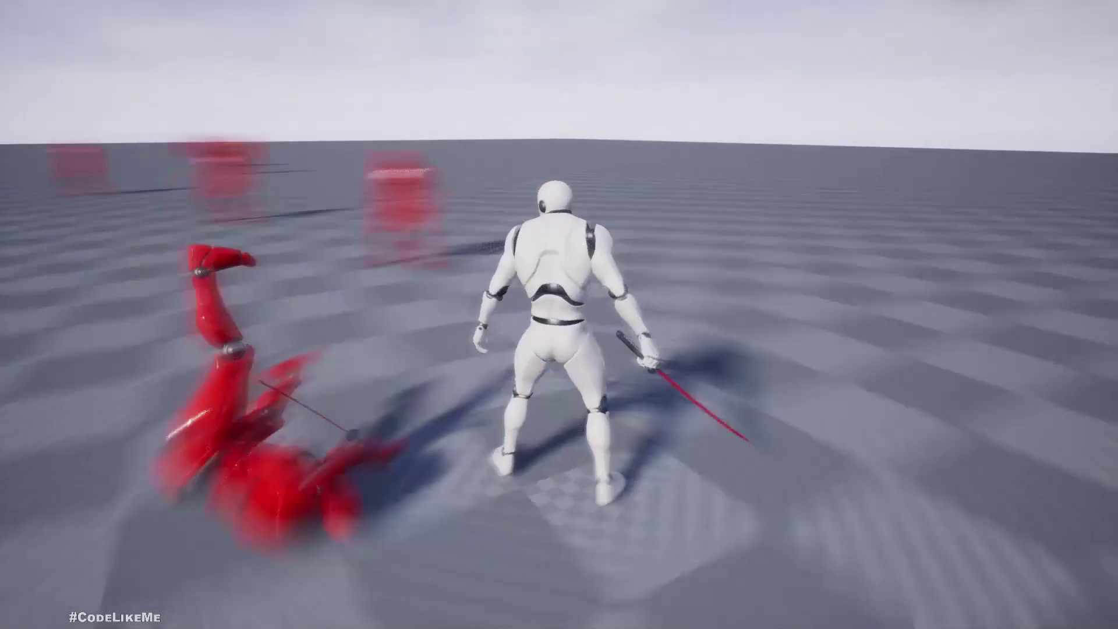
key("Escape")
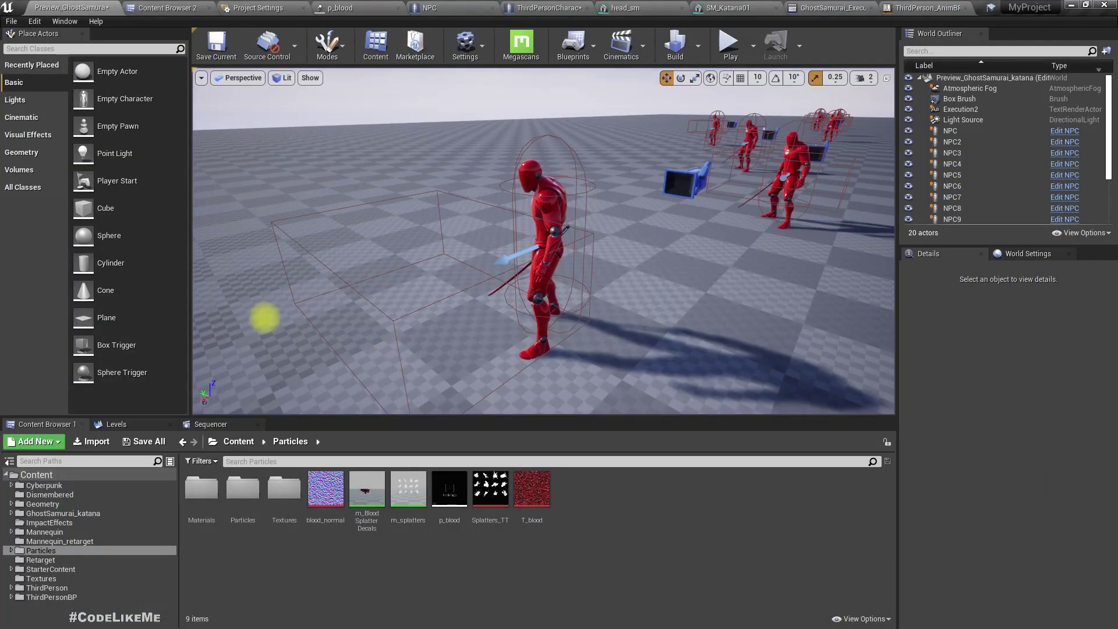
In ThirdPersonCharacter, set the parent socket of the p_blod_sword component to blood socket
left_click(522, 11)
left_click(64, 181)
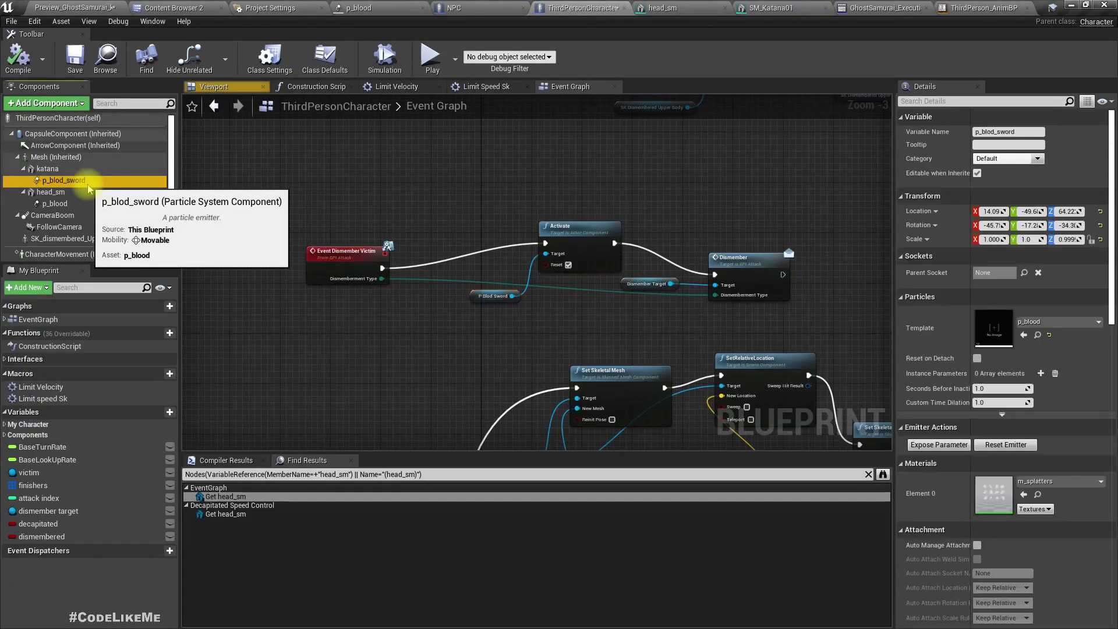
left_click(1024, 273)
left_click(998, 317)
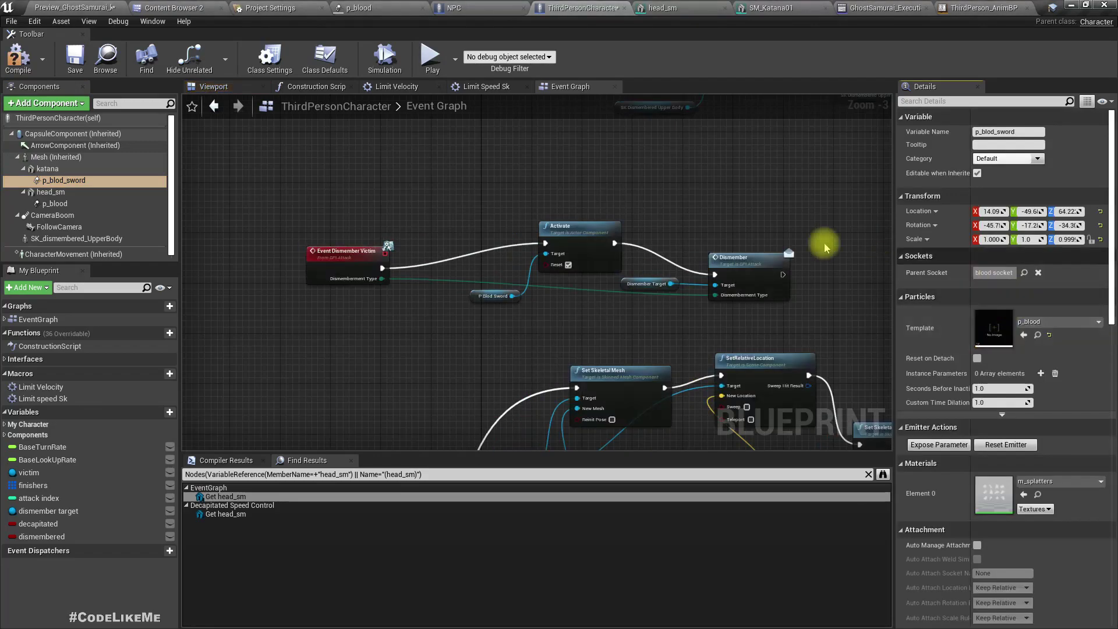
Compile ThirdPersonCharacter and play-test the level, running finishers on several NPCs to check the blood effect on the katana
left_click(214, 86)
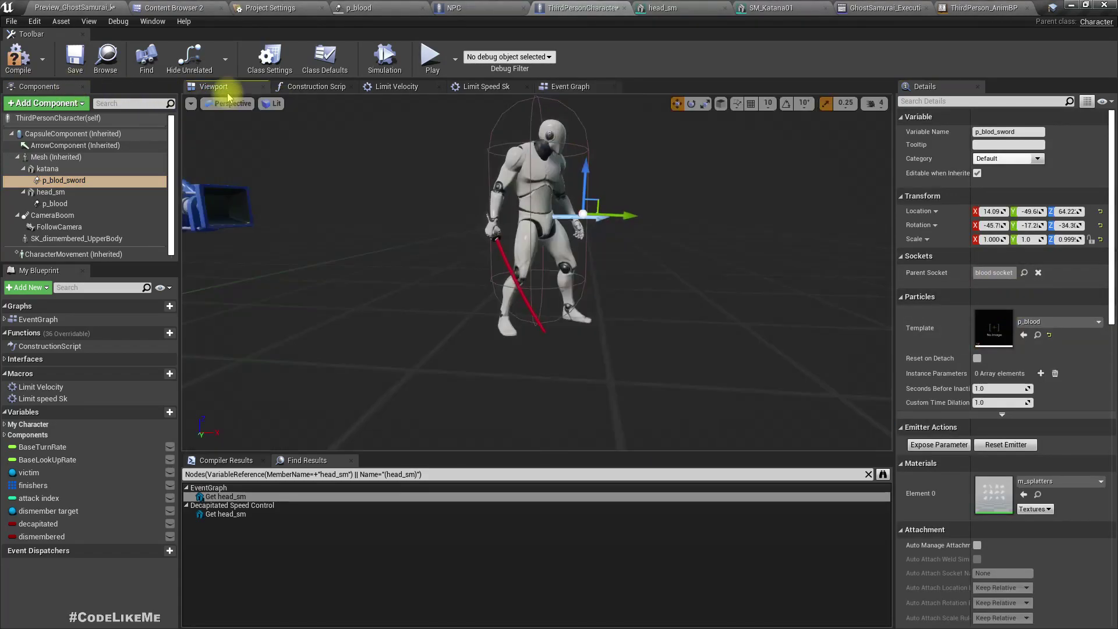
left_click(19, 58)
left_click(55, 8)
right_click_drag(455, 247, 454, 230)
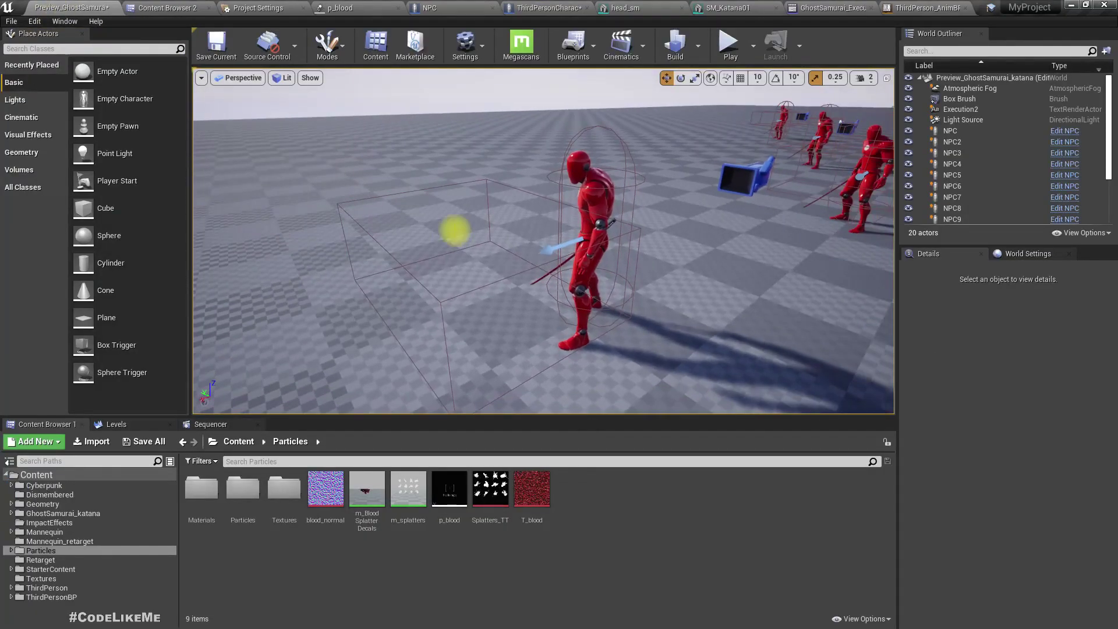
key("F11")
key("alt+p")
key("w")
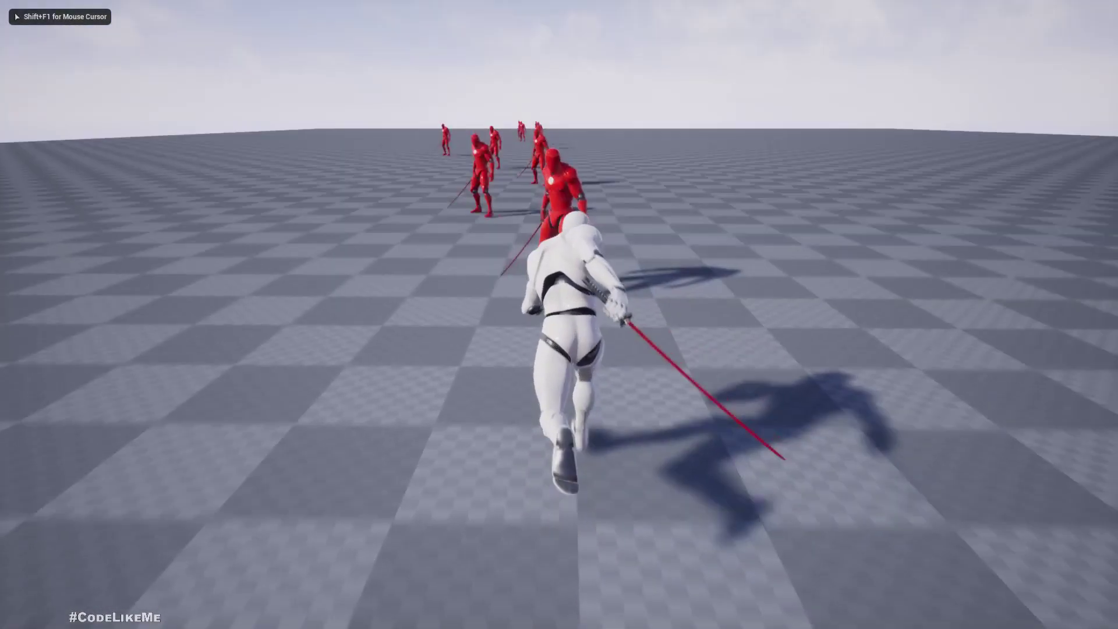
key("f")
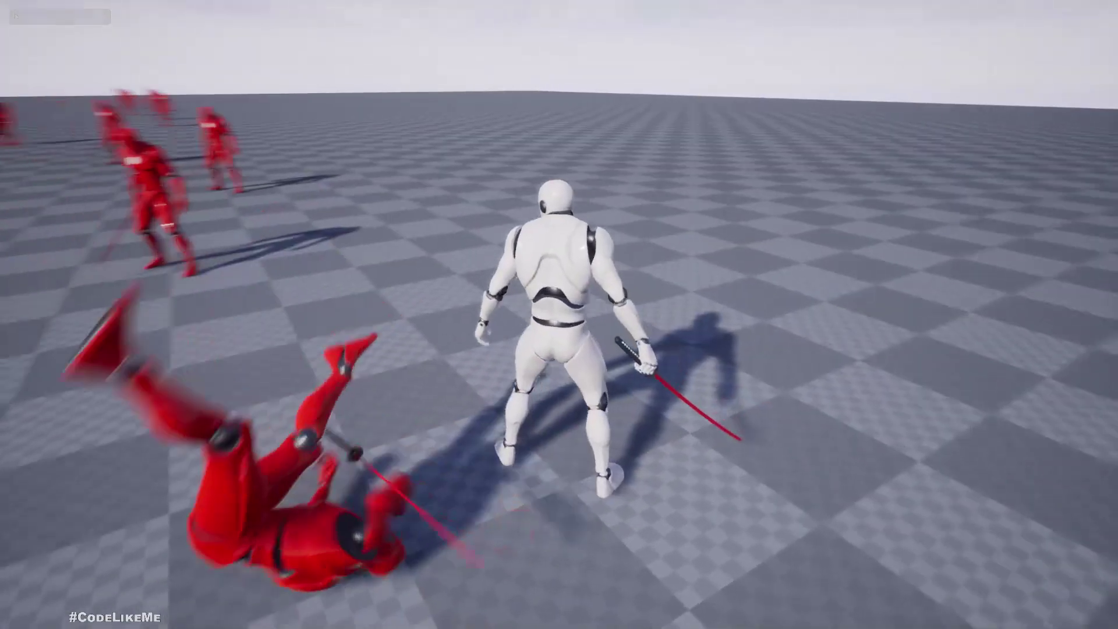
key("w")
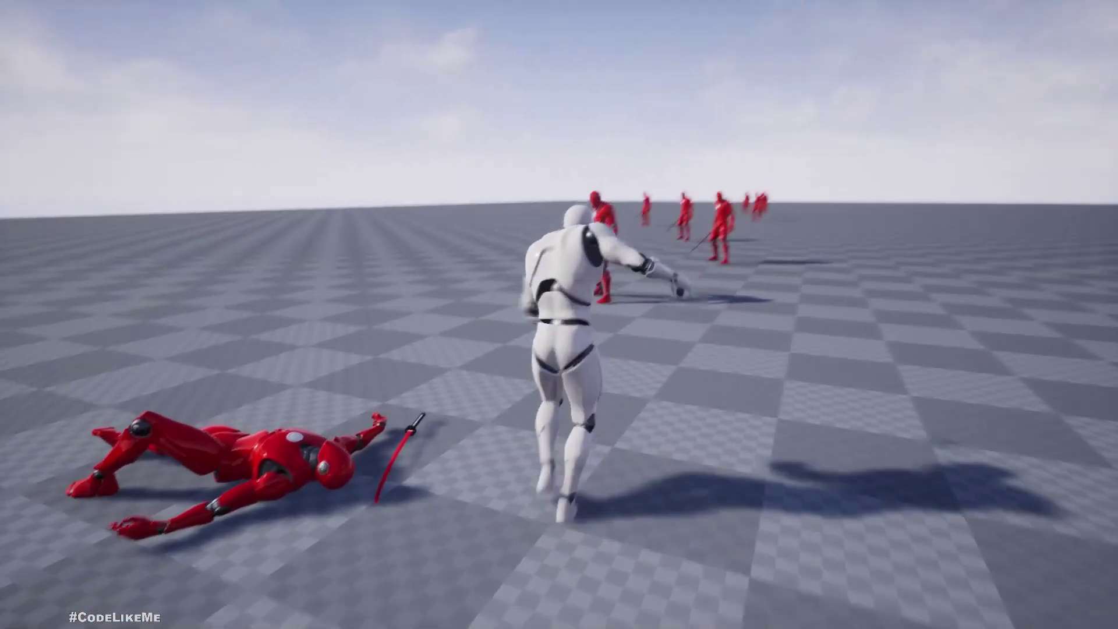
key("f")
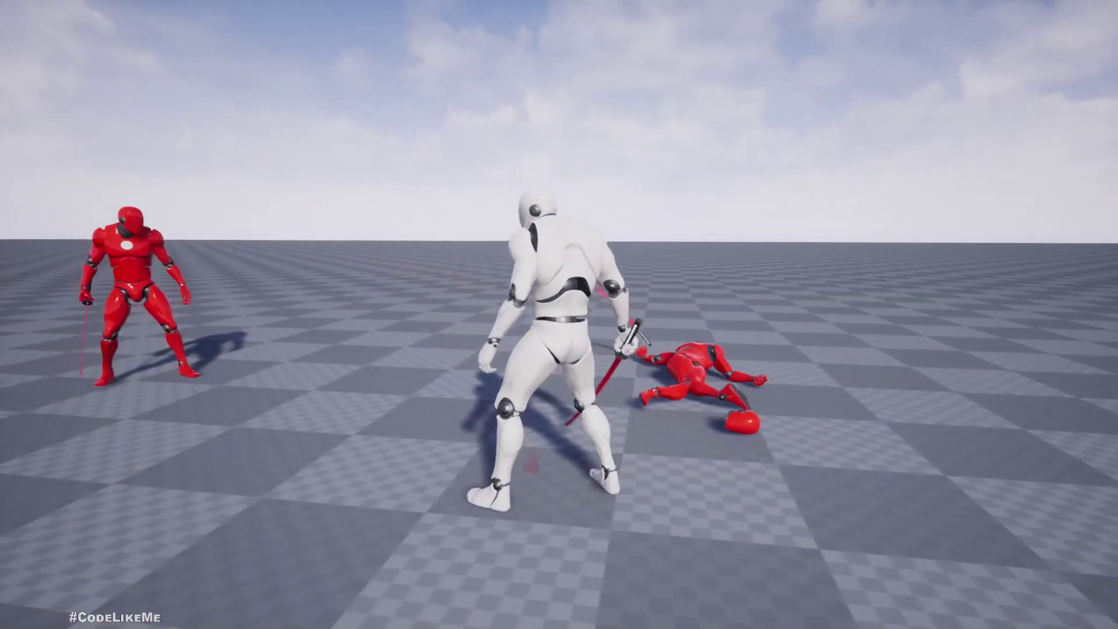
key("w")
key("f")
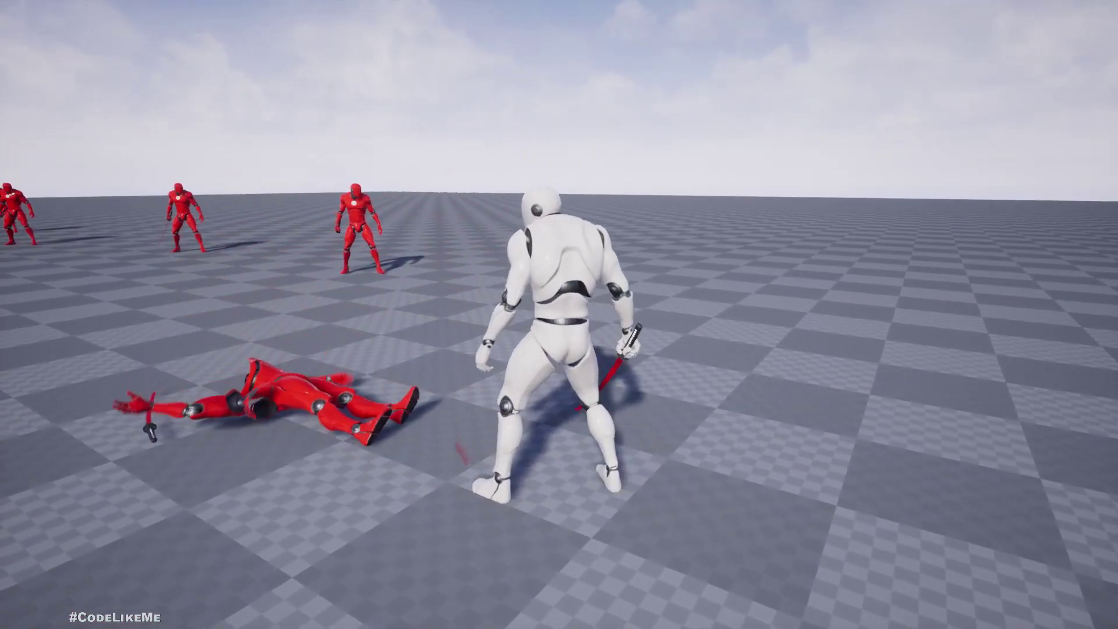
key("Escape")
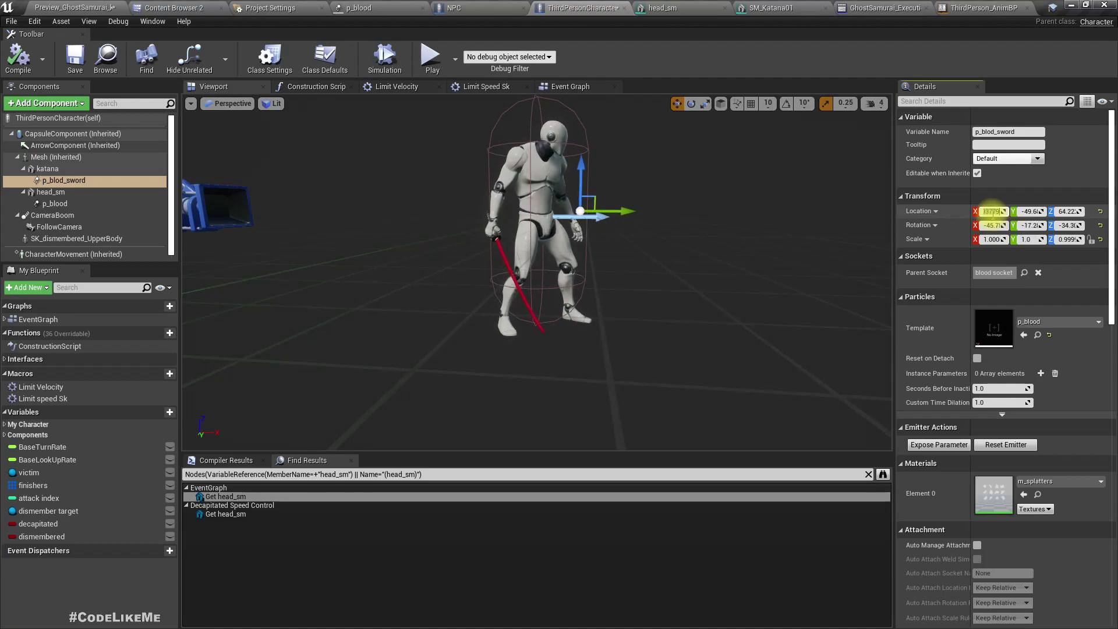
Set the location and rotation of the p_blod_sword component to 0 on all axes
key("Return")
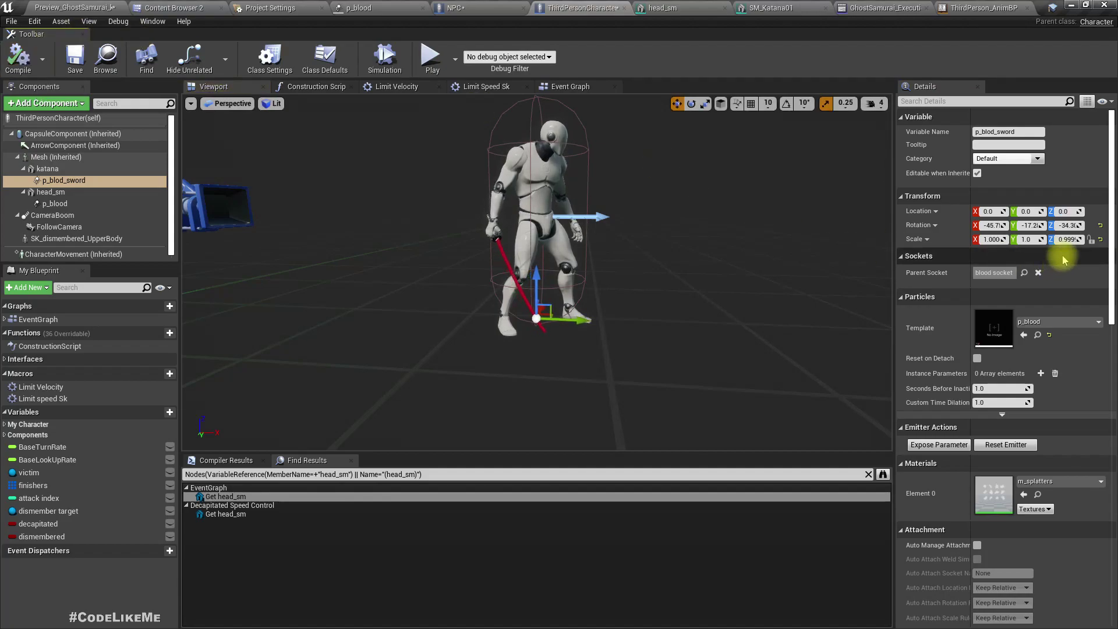
left_click(992, 225)
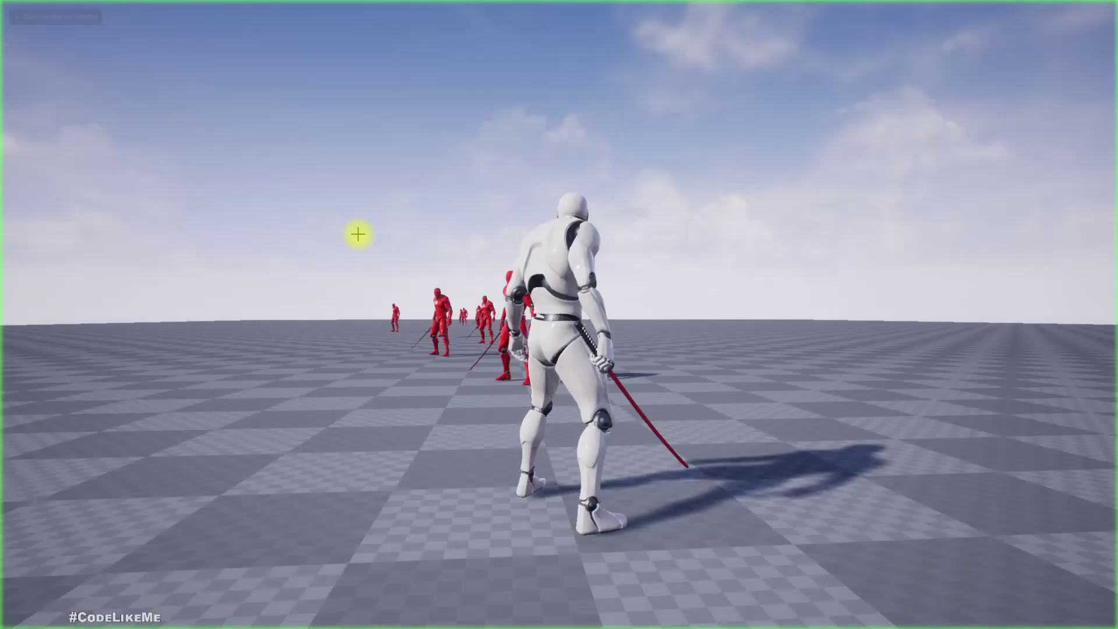
Play-test the level again to check the blade's blood effect during finishers, and review the slash notify in the execution montage
left_click(359, 234)
key("w")
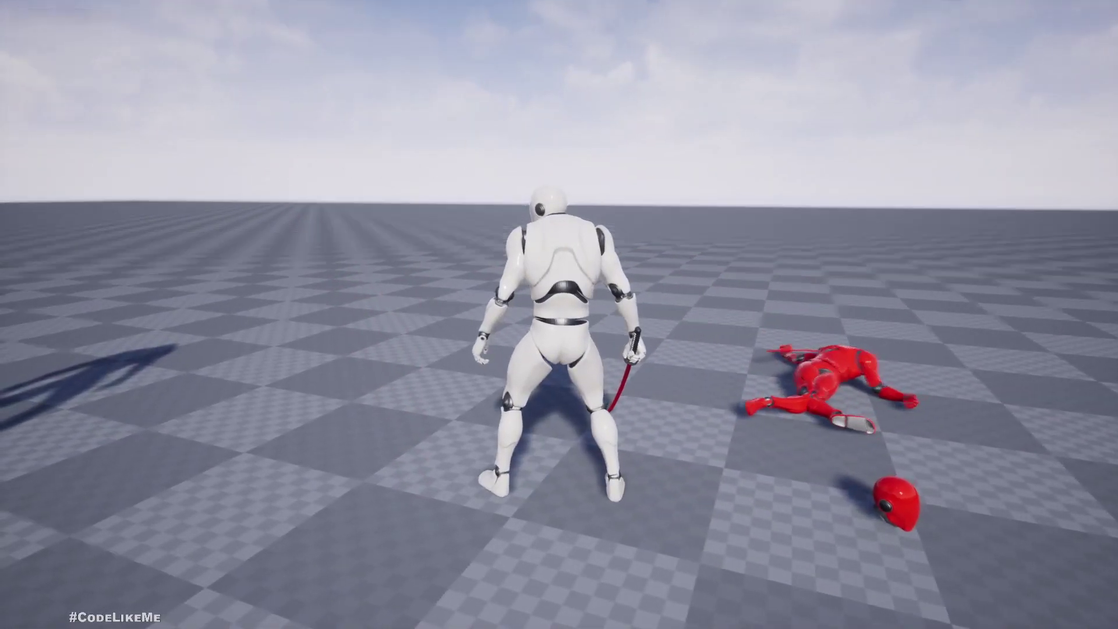
key("w")
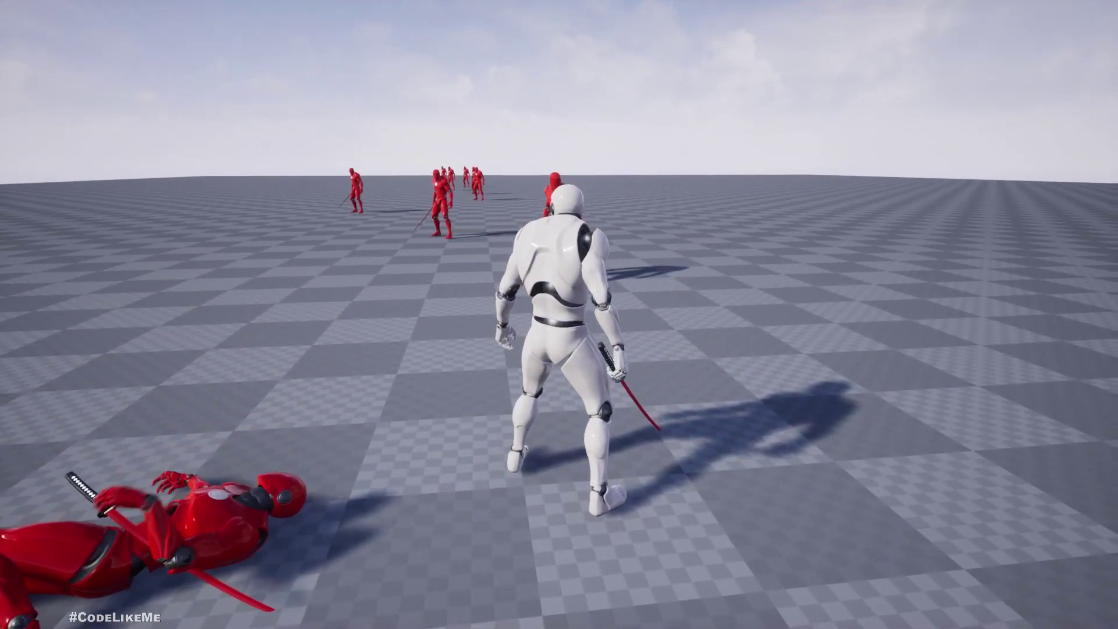
key("w")
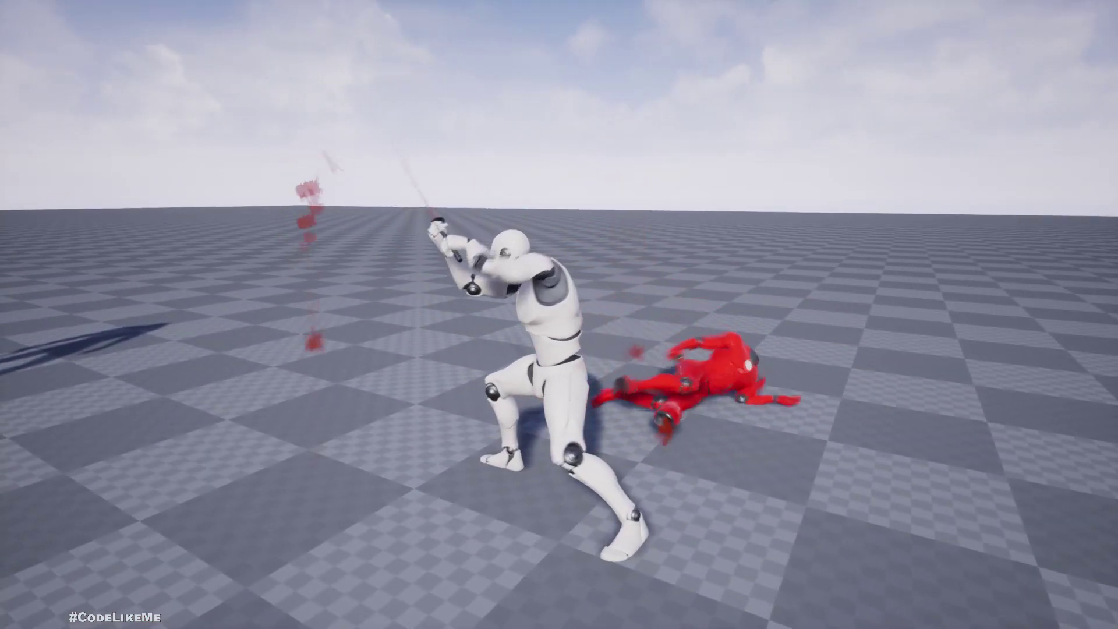
key("Escape")
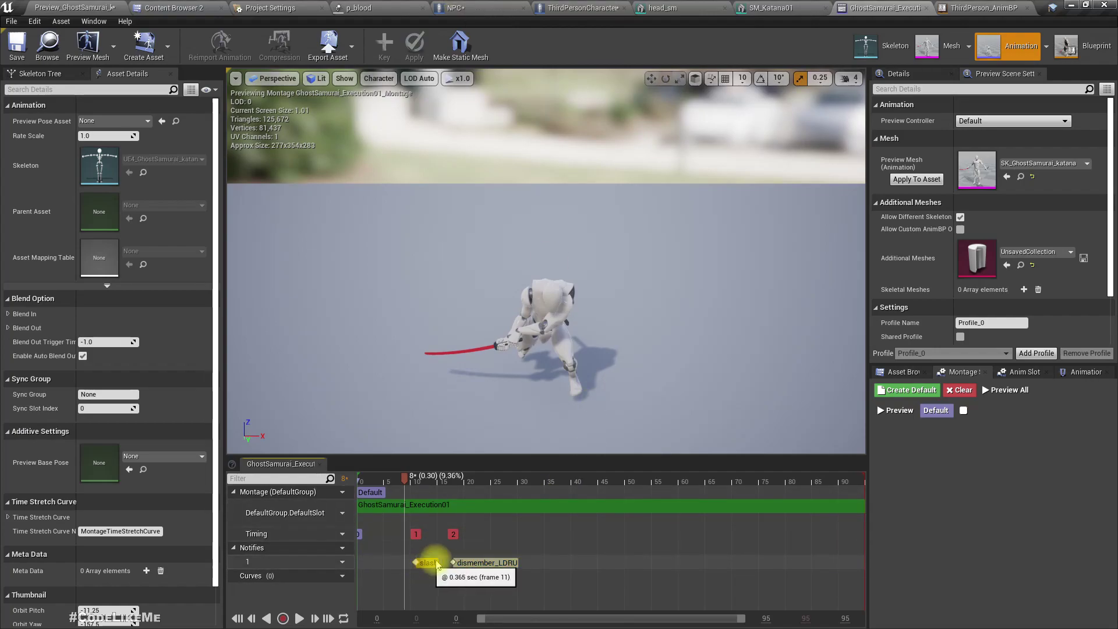
left_click(67, 7)
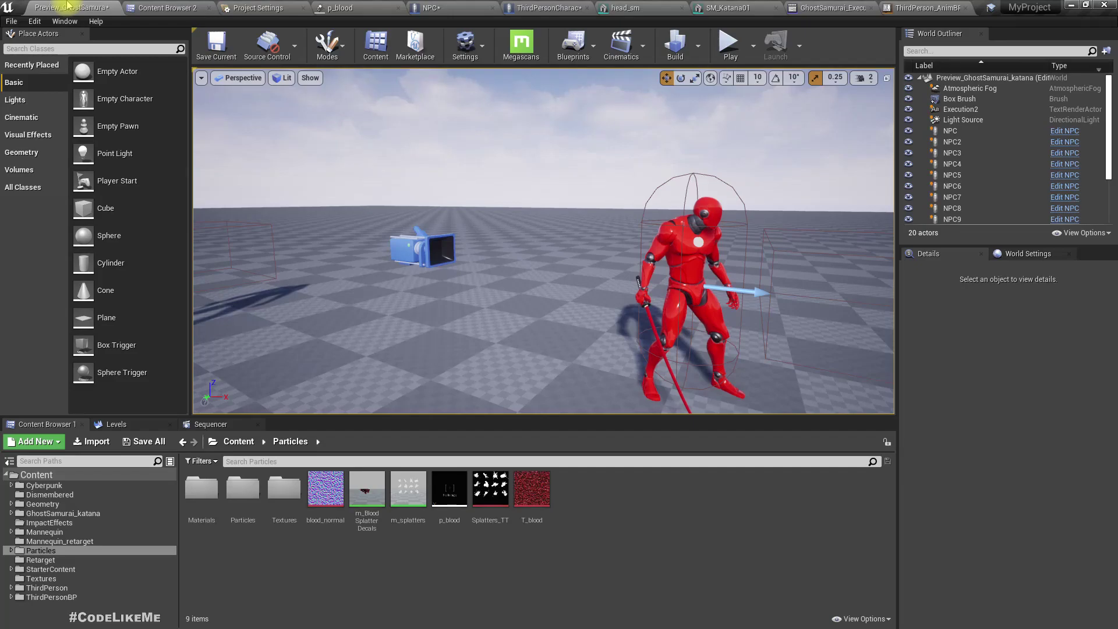
Cut the P Blod Sword and Activate nodes from ThirdPersonCharacter's Event Graph and connect Event Dismember Victim directly to Dismember
left_click(536, 6)
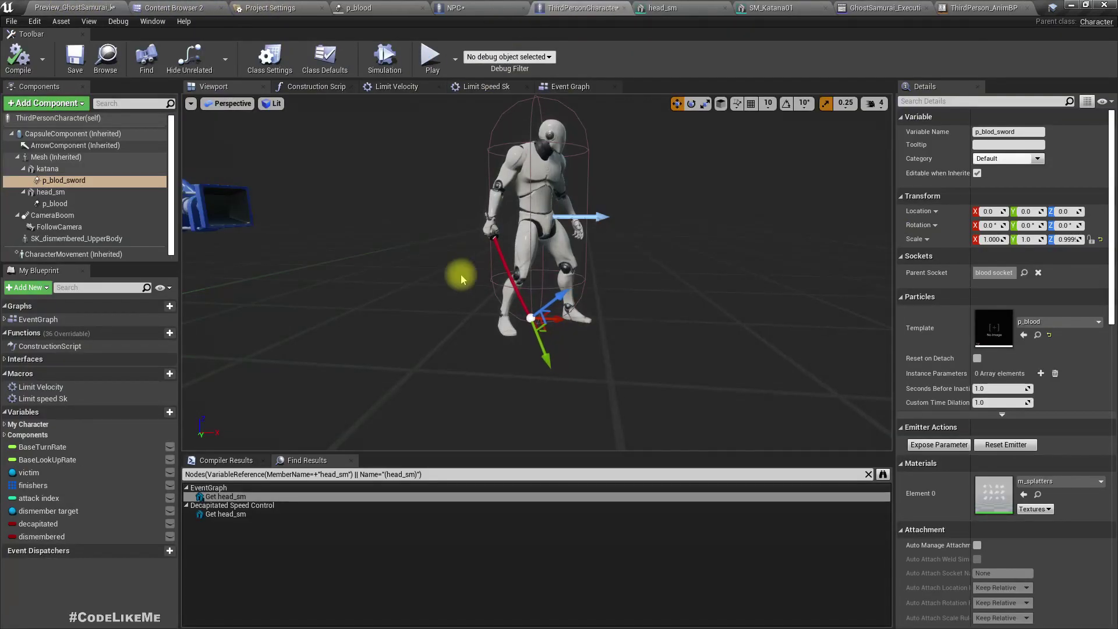
left_click(558, 86)
right_click_drag(426, 321, 336, 315)
left_click_drag(465, 317, 466, 317)
left_click_drag(626, 268, 293, 263)
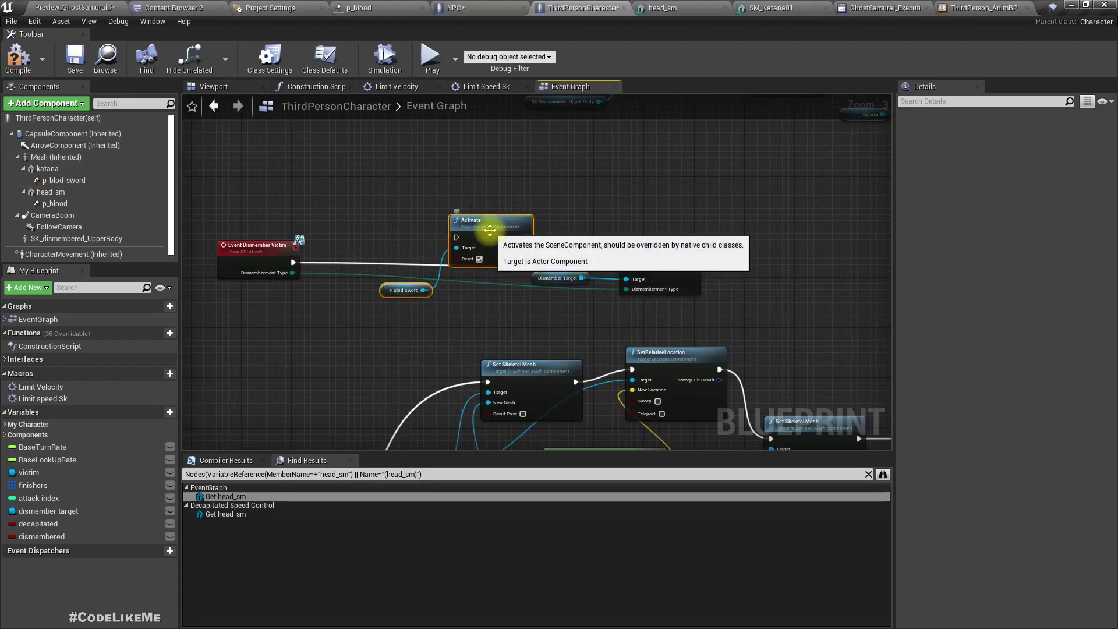
key("Delete")
Open the implemented BPI Attack interface, add a function named ActivateBloodTrail, and compile the interface
scroll(292, 259, "up", 3)
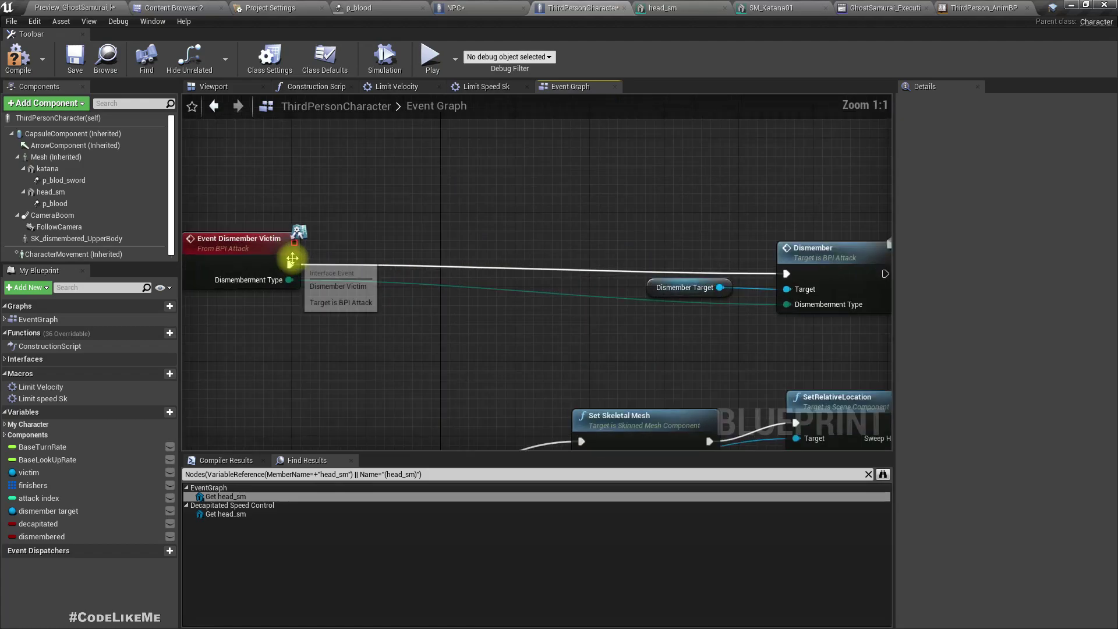
right_click_drag(198, 305, 268, 294)
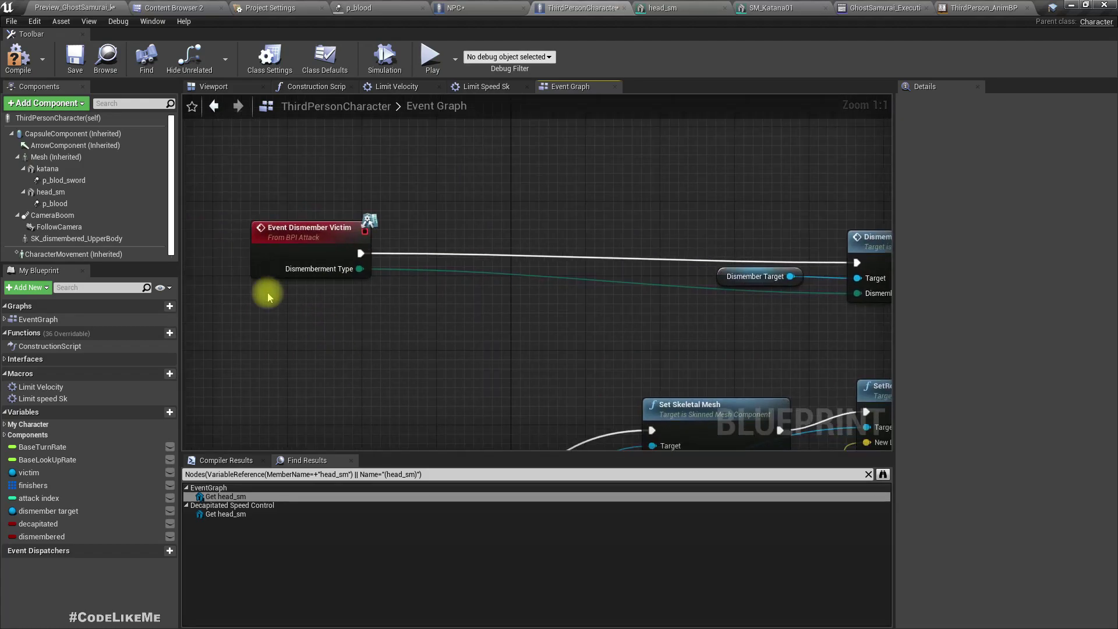
left_click(270, 56)
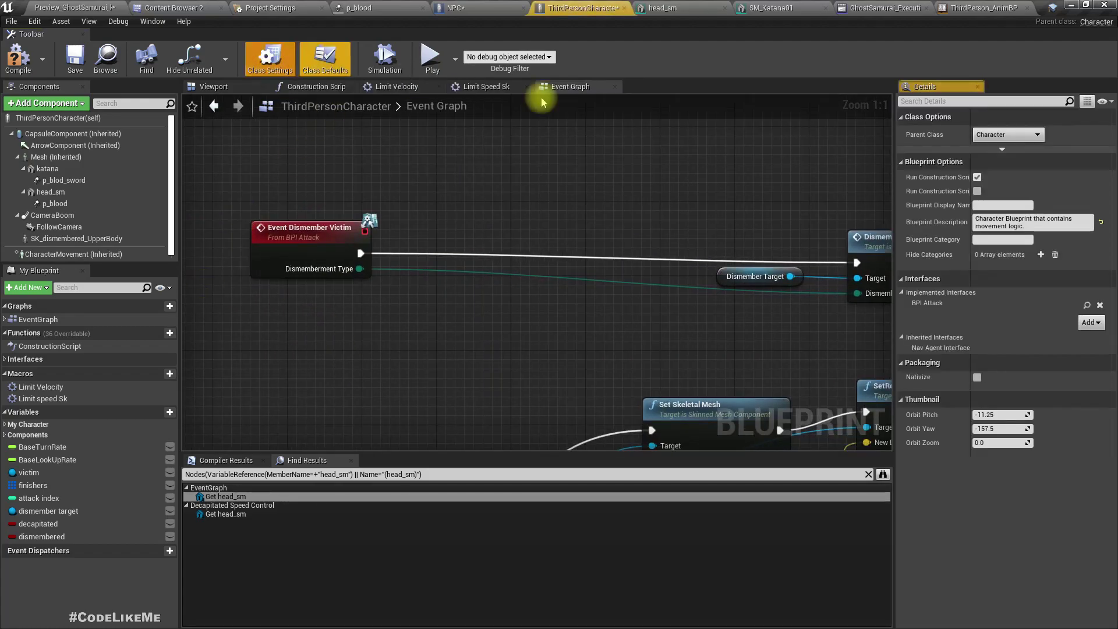
left_click(1087, 305)
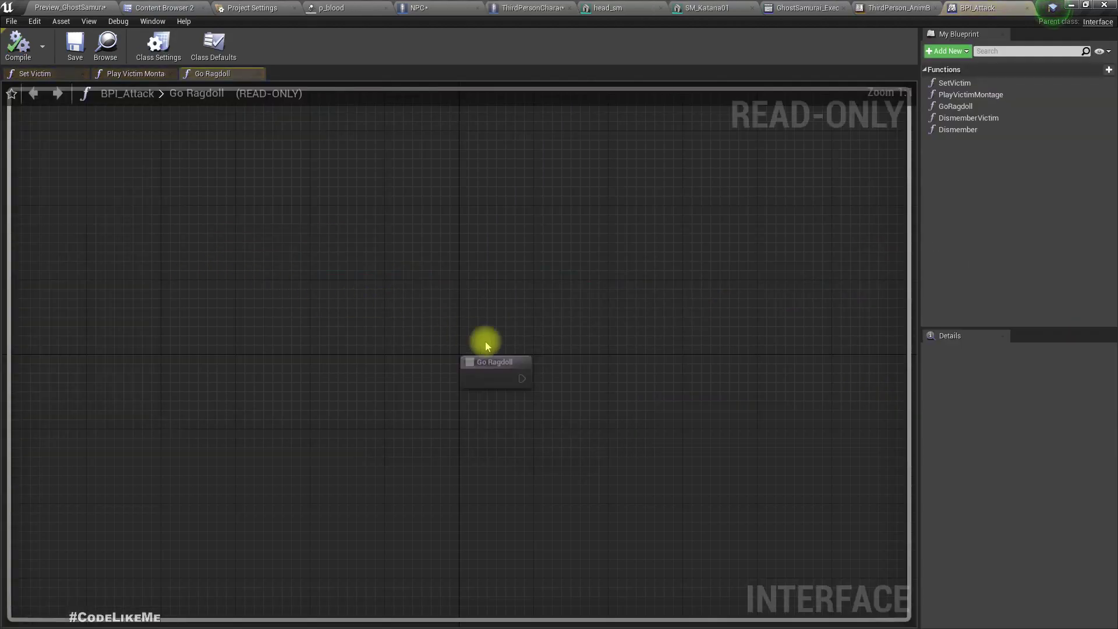
left_click(947, 51)
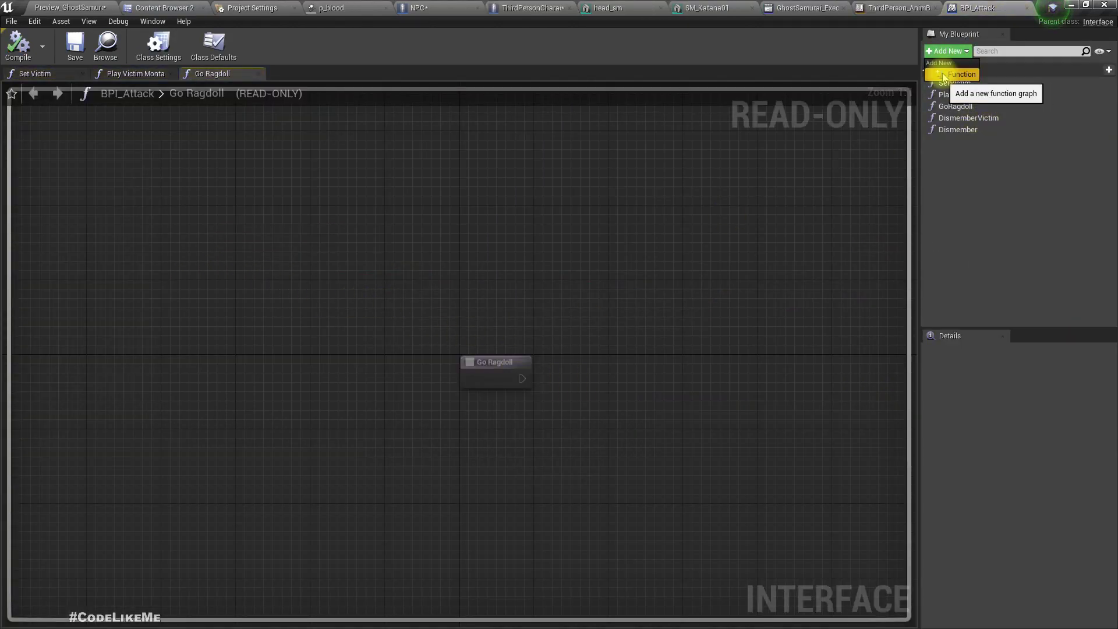
left_click(951, 70)
type("Activa")
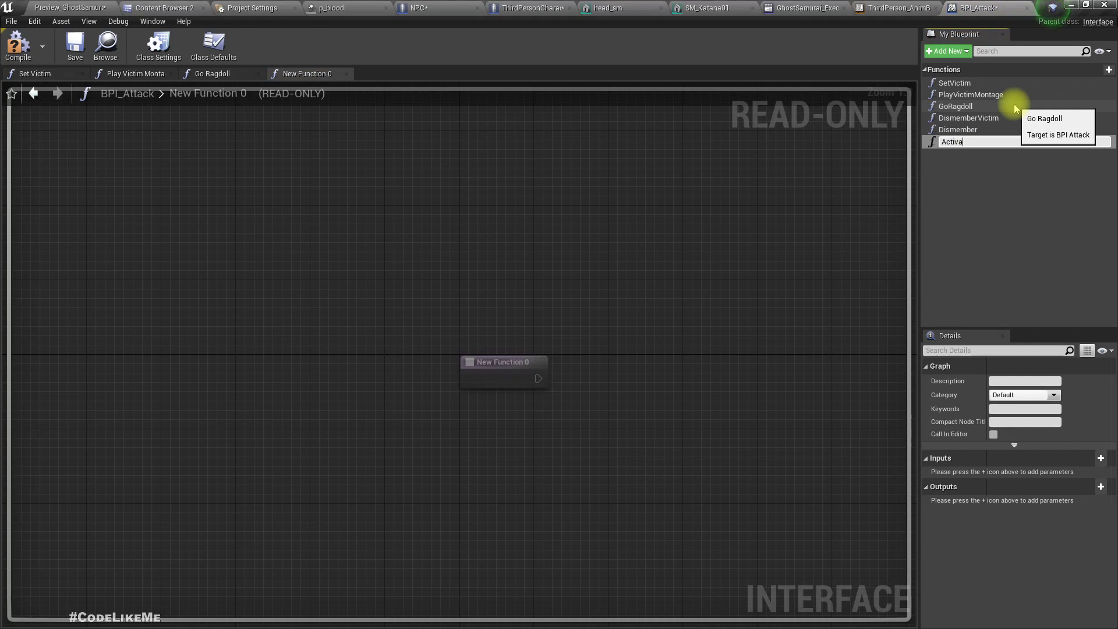
type("teBloodTrail")
key("Return")
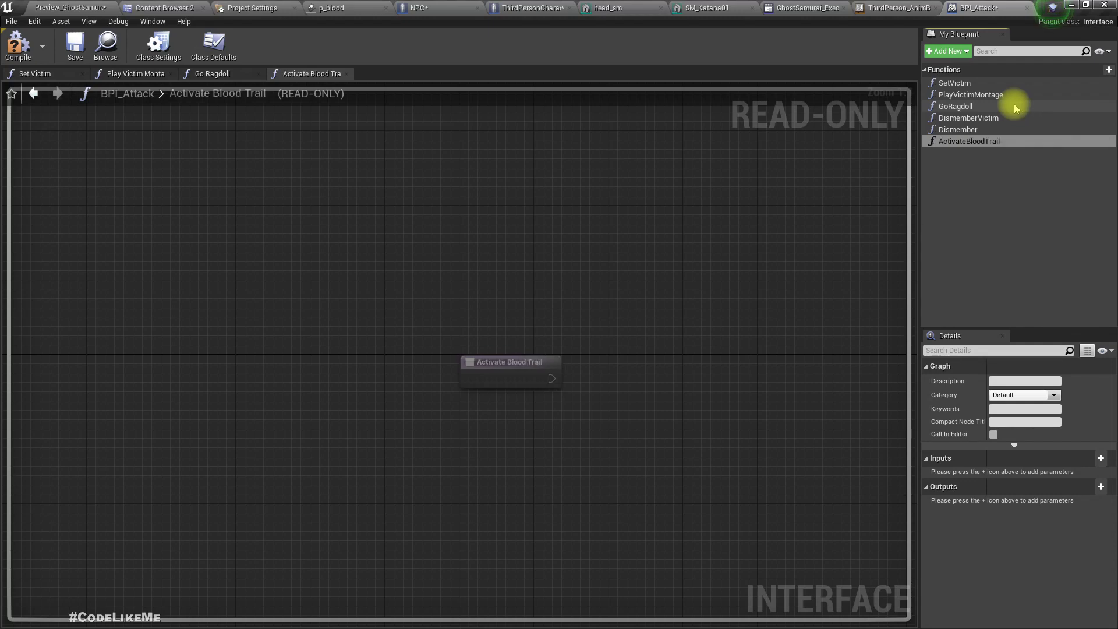
left_click(17, 43)
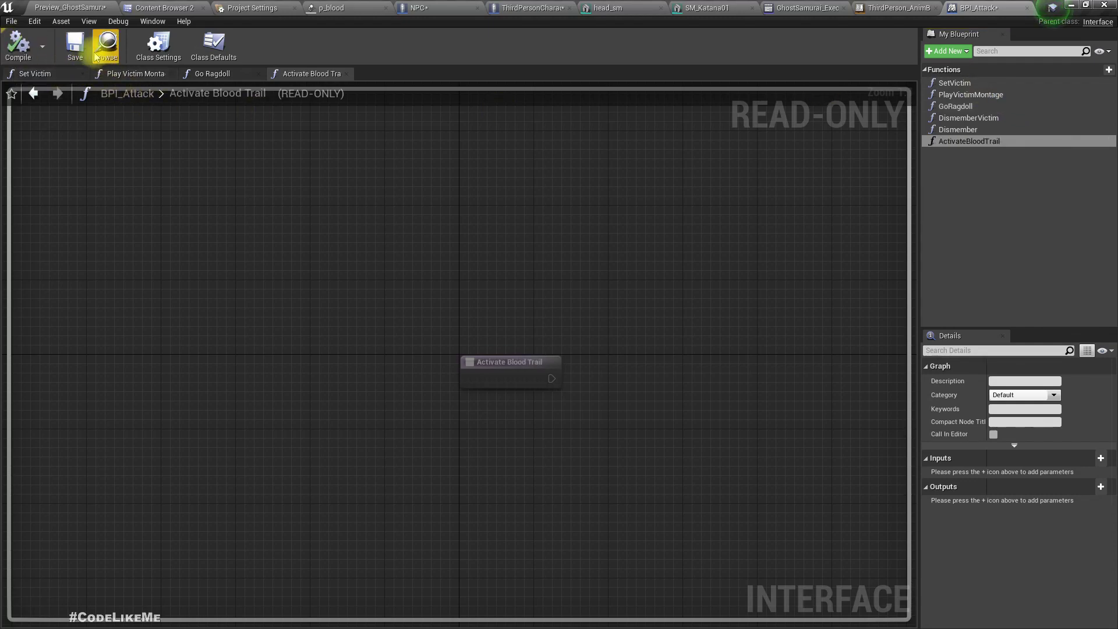
In ThirdPersonCharacter's Event Graph, add the Event Activate Blood Trail node in the empty space below Event Tick
left_click(520, 7)
scroll(332, 317, "down", 6)
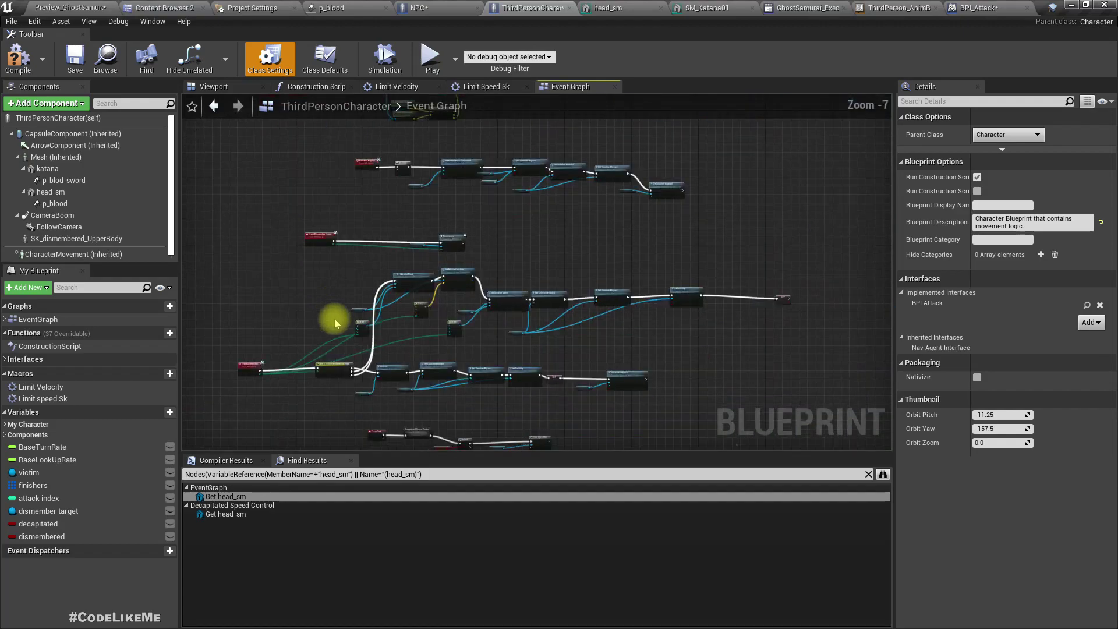
scroll(414, 230, "up", 4)
right_click_drag(411, 237, 381, 322)
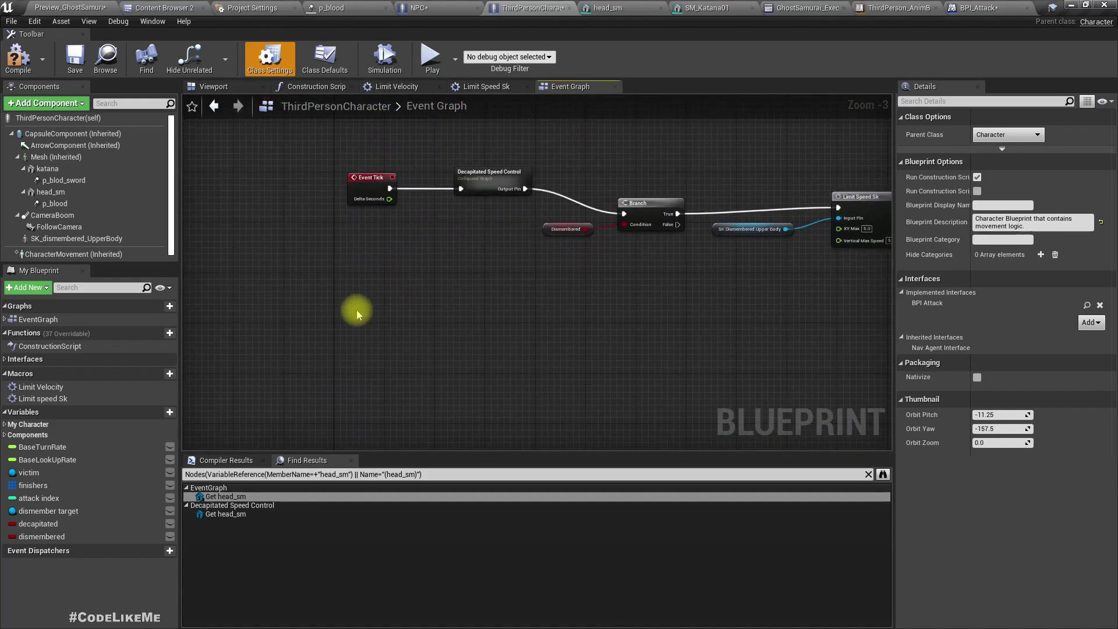
right_click(357, 314)
type("activate")
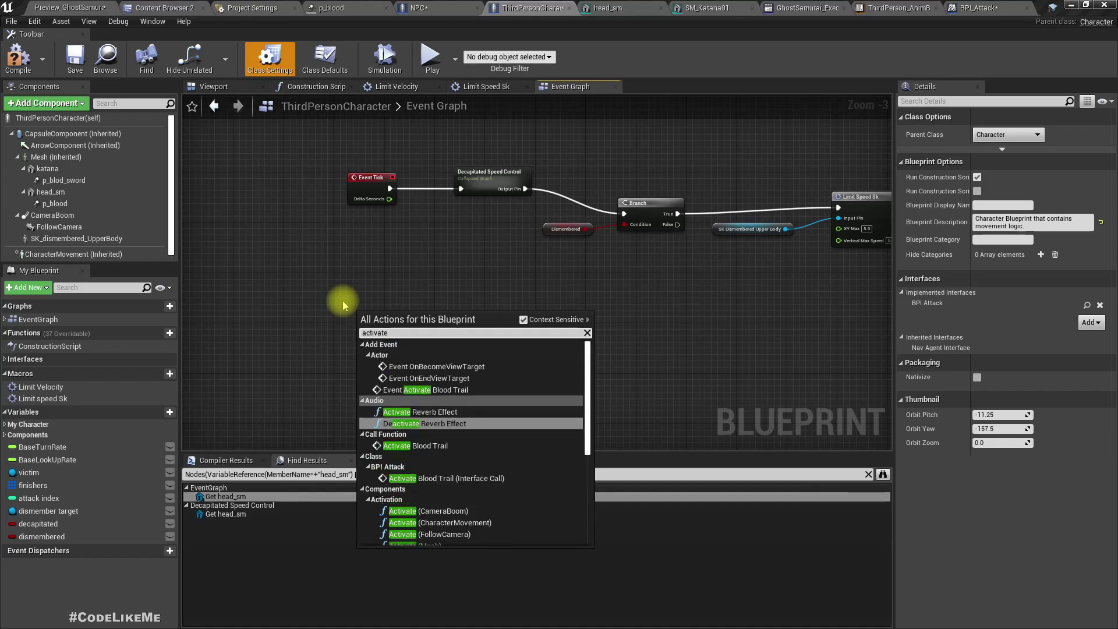
key("Down")
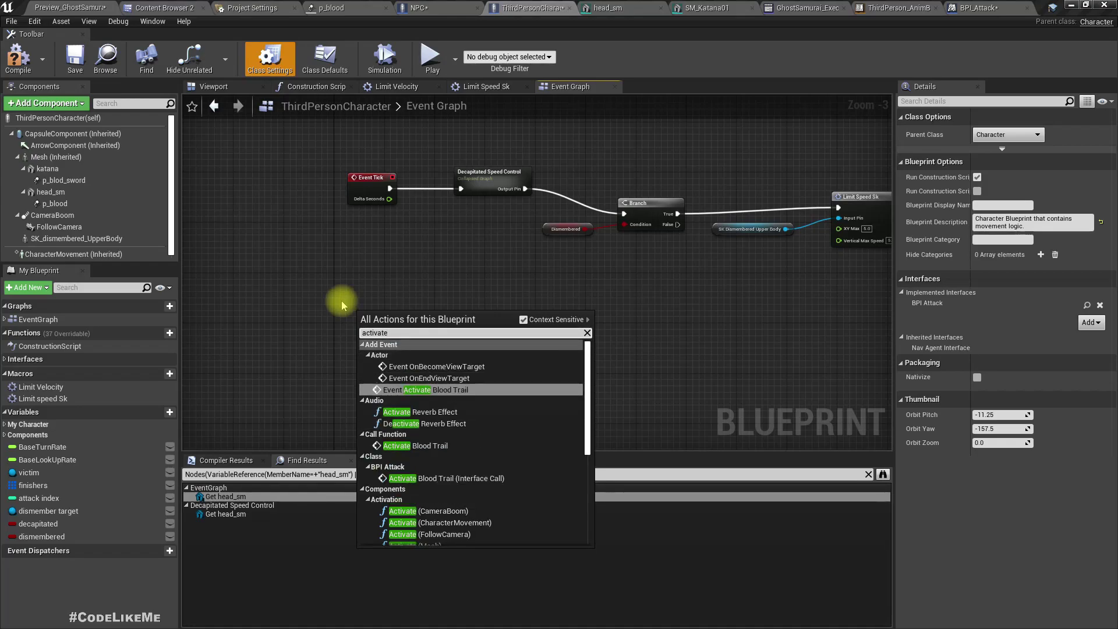
key("Return")
Paste the P Blod Sword and Activate nodes, wire Event Activate Blood Trail into Activate, and compile the blueprint
right_click_drag(435, 373, 376, 379)
scroll(321, 363, "up", 1)
key("ctrl+v")
left_click_drag(396, 359, 358, 334)
left_click_drag(508, 310, 505, 317)
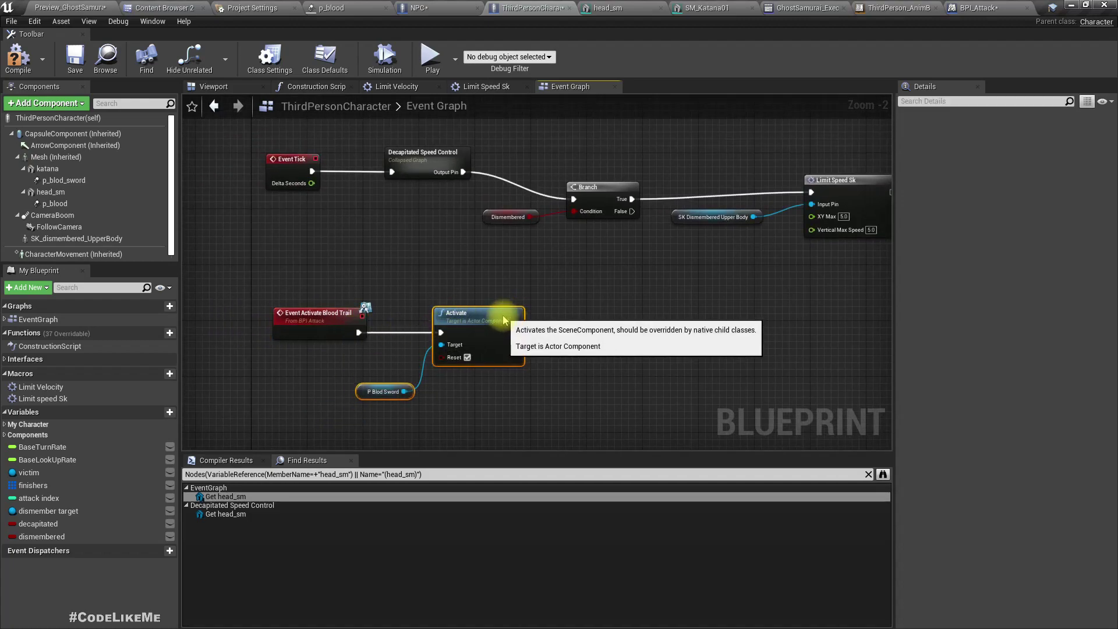
left_click(32, 71)
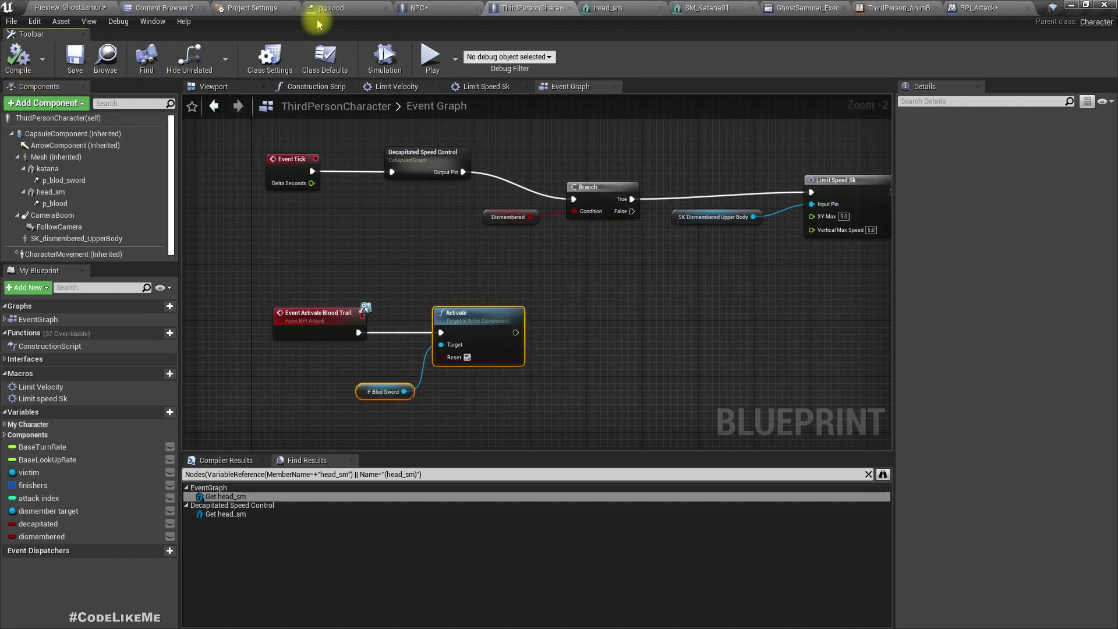
Open the attack montage of the first entry in the finishers array and play through its sword swing
left_click(38, 486)
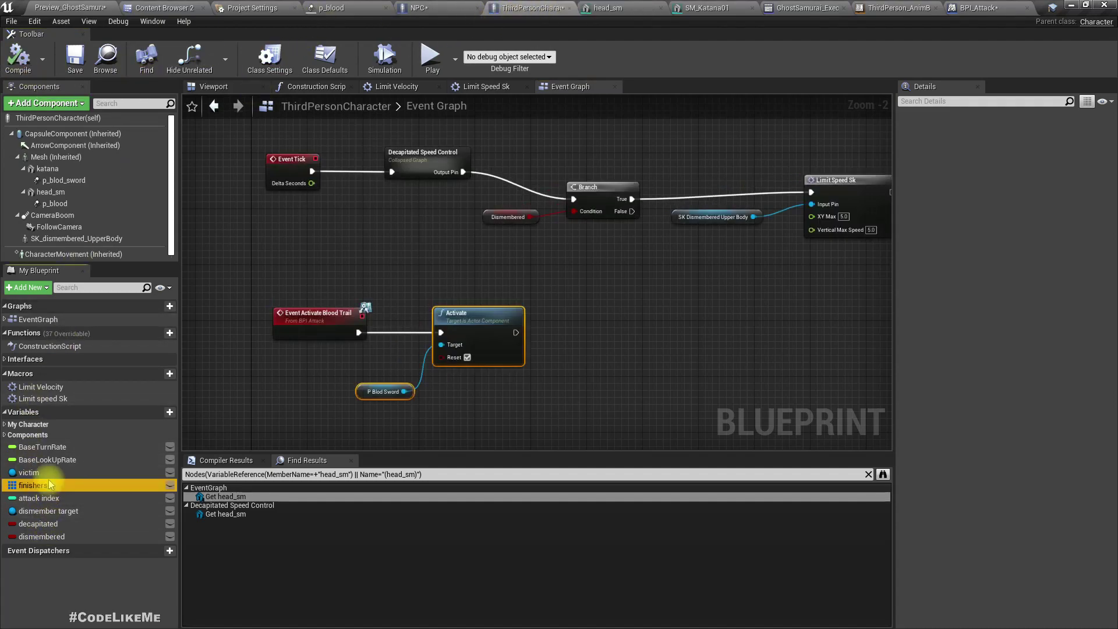
left_click(911, 313)
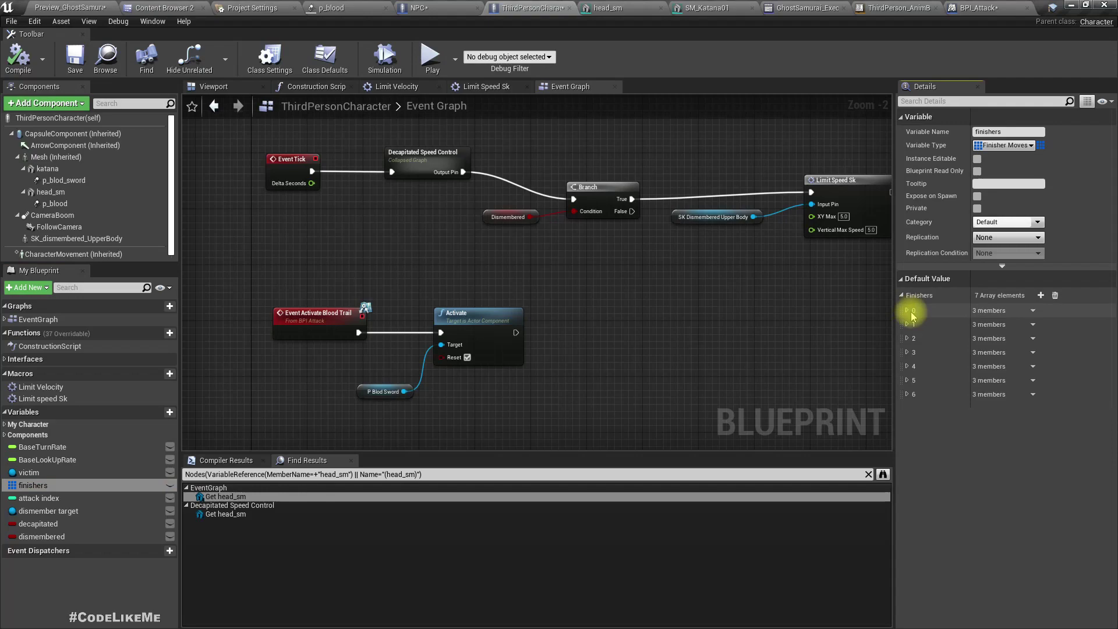
left_click(907, 311)
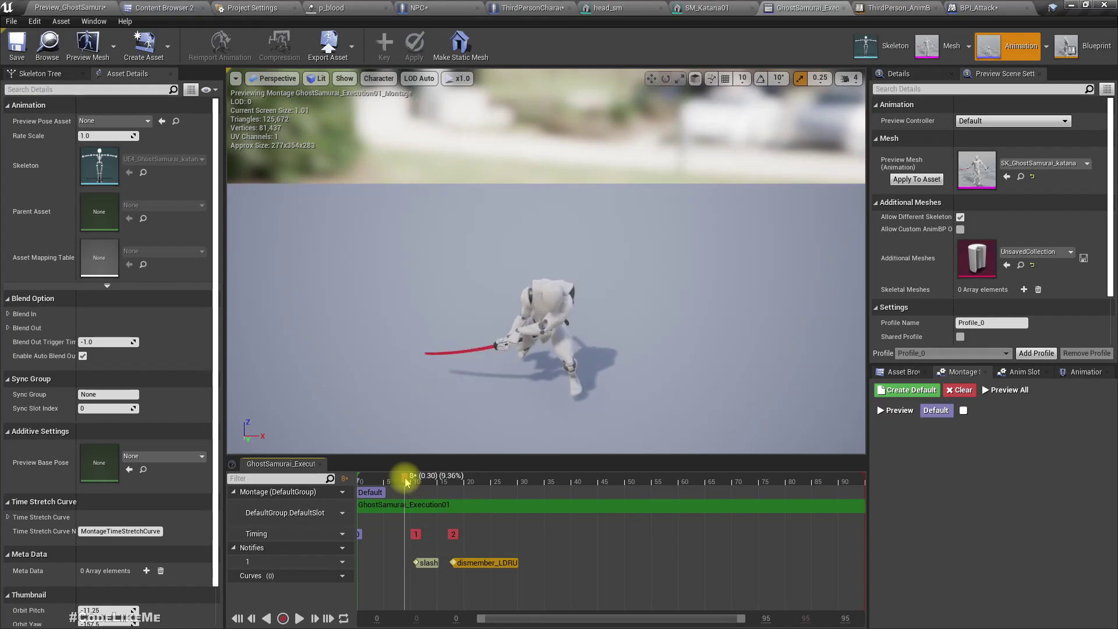
left_click_drag(393, 481, 357, 475)
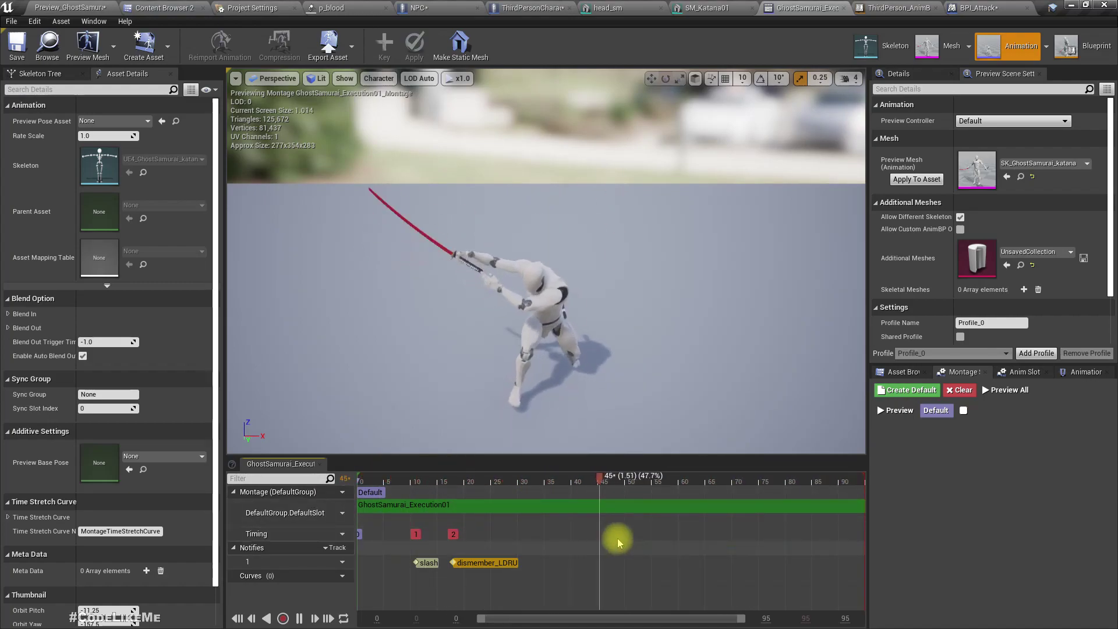
key("space")
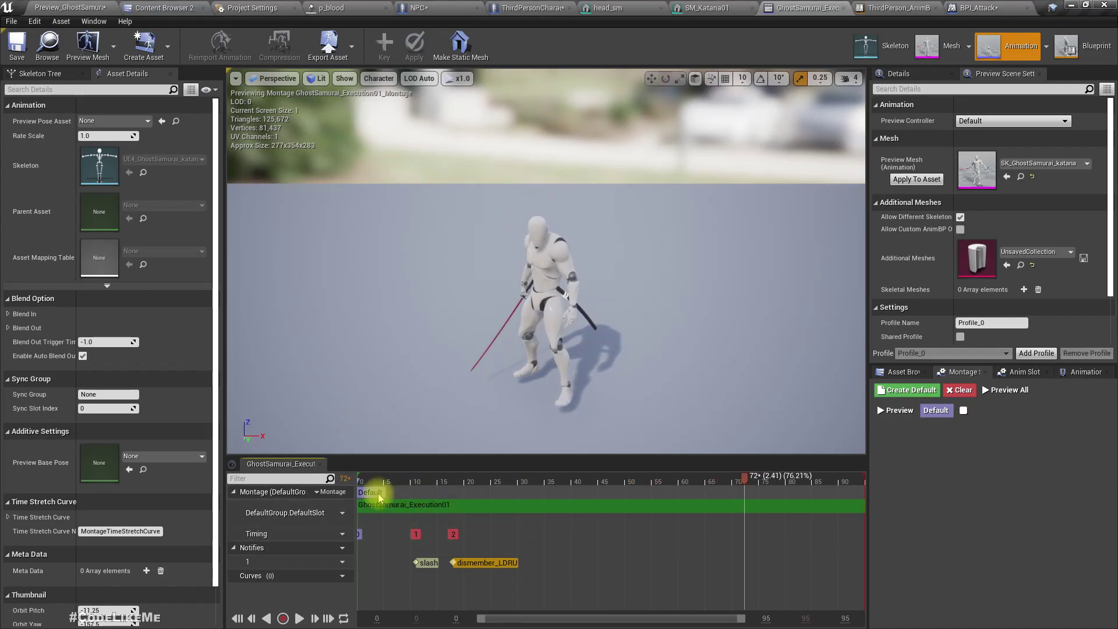
Add a new notify named ActivateBlood at about frame 3 of GhostSamurai_Execution01_Montage, ahead of the slash notify
left_click(374, 481)
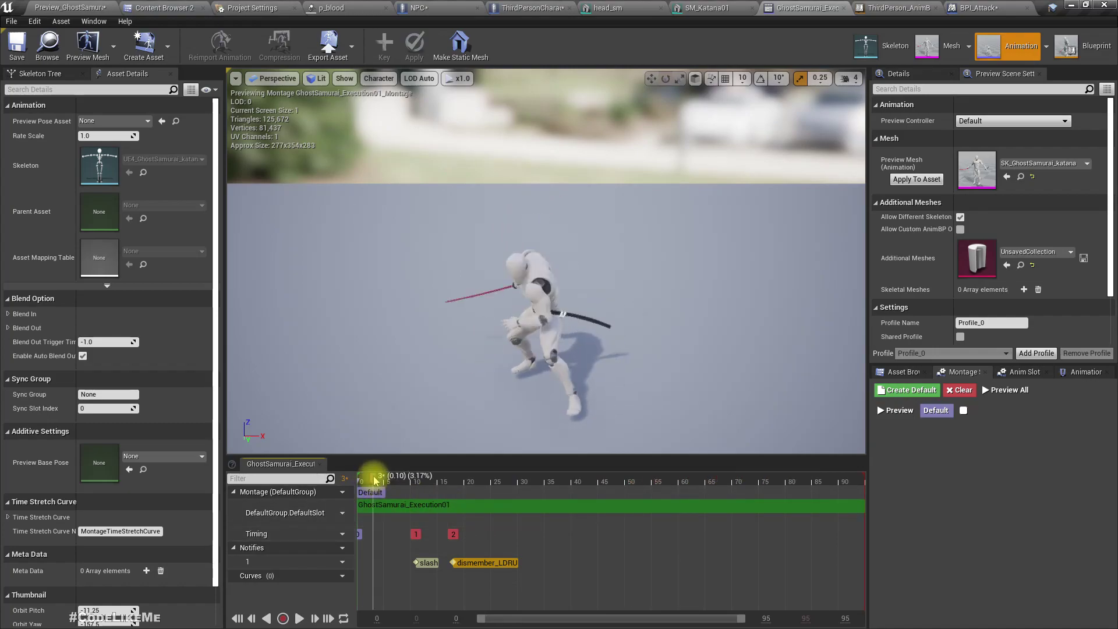
right_click(376, 567)
mouse_move(408, 579)
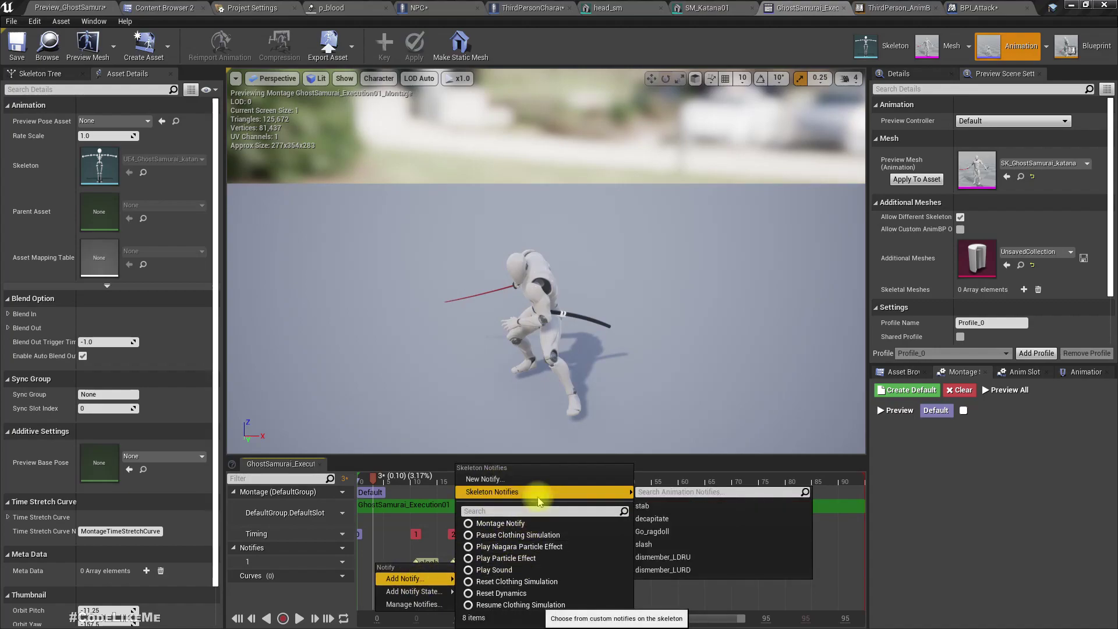
left_click(506, 479)
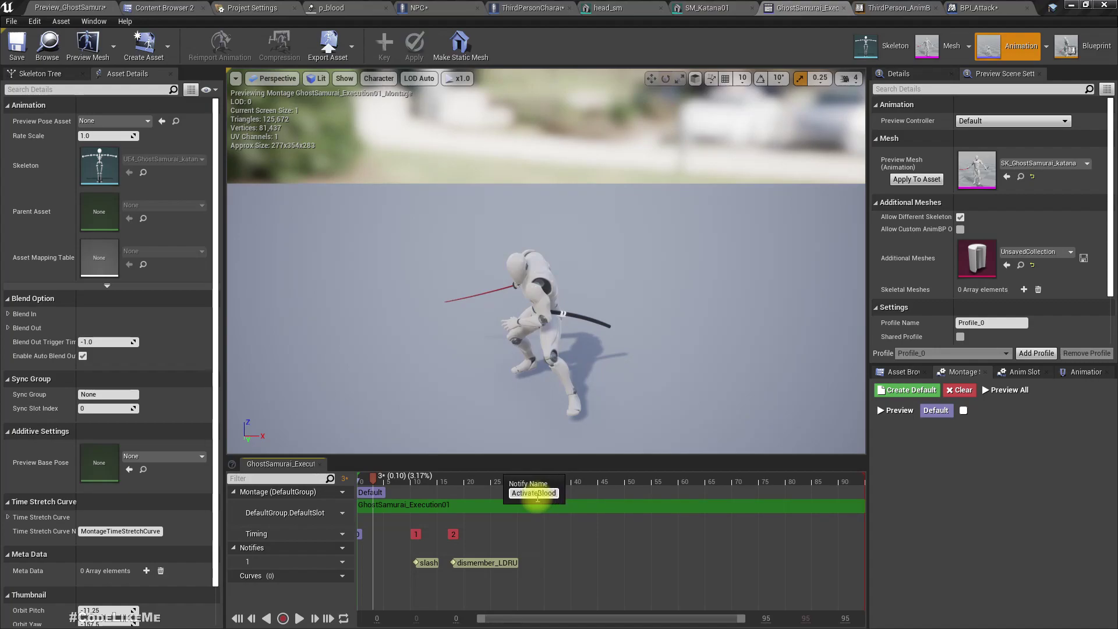
key("Return")
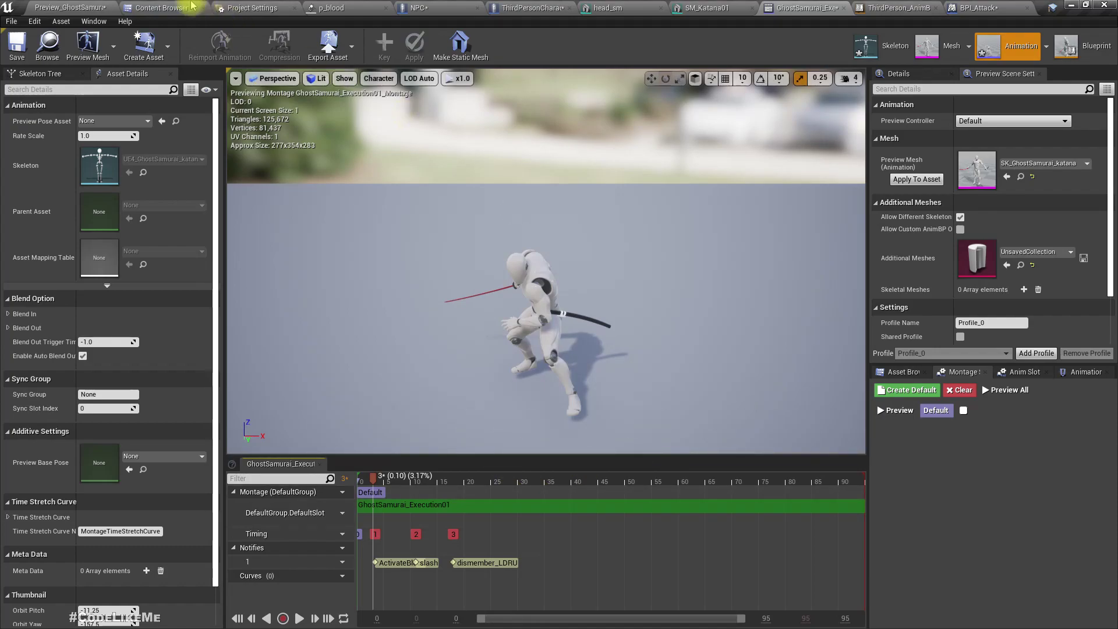
Open the attack montage of finishers entry 1 and add the existing ActivateBlood notify shortly before its slash notify
left_click(527, 7)
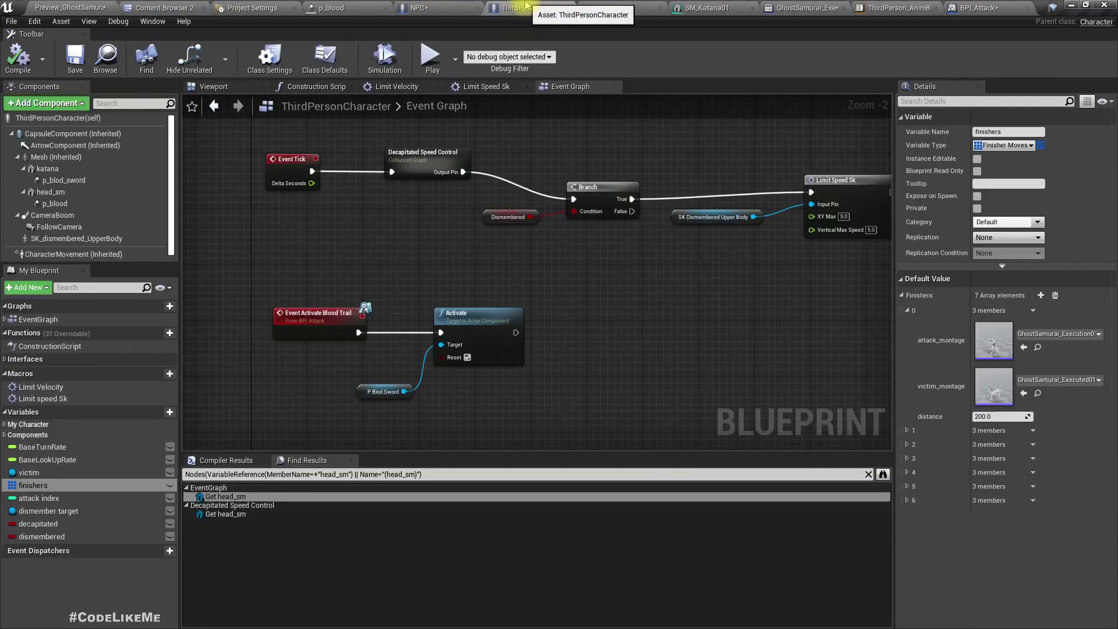
left_click(908, 431)
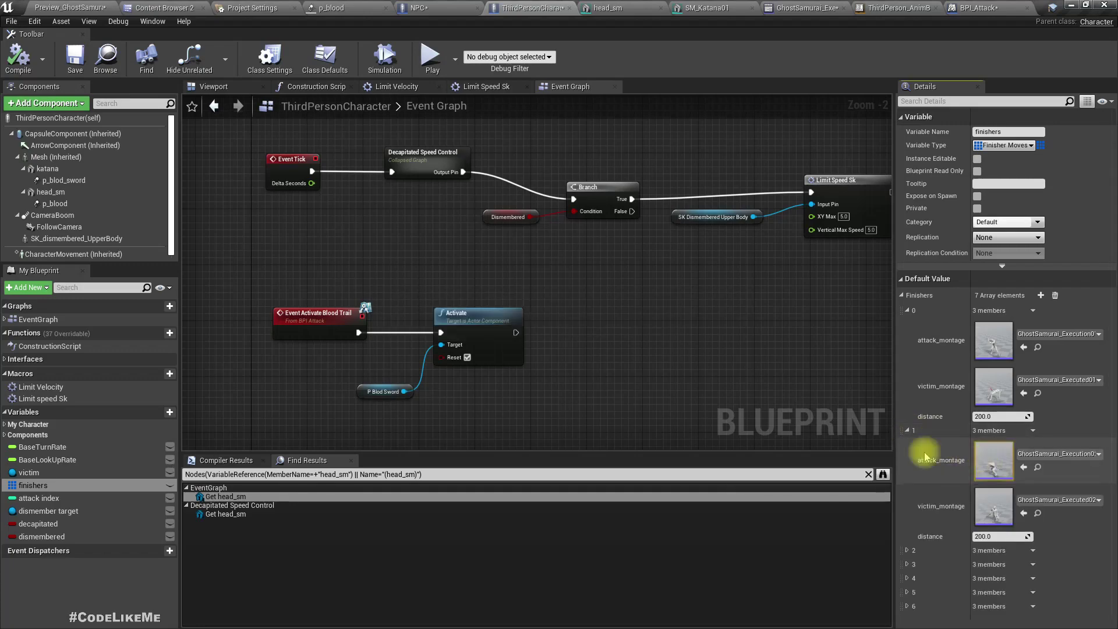
double_click(992, 460)
left_click_drag(439, 486, 395, 487)
right_click(385, 561)
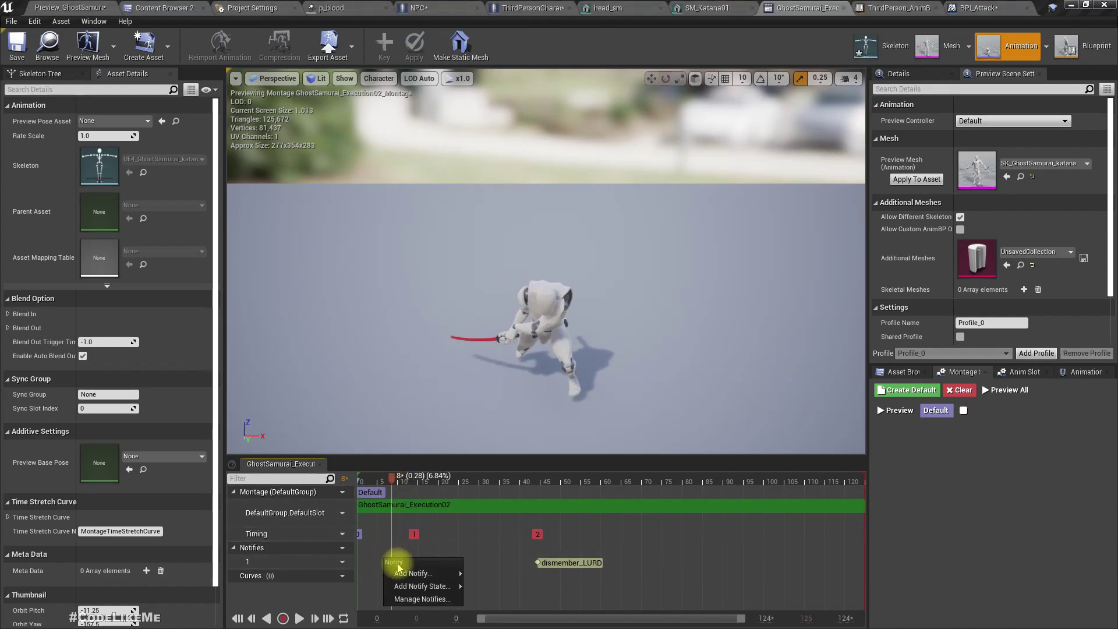
mouse_move(413, 573)
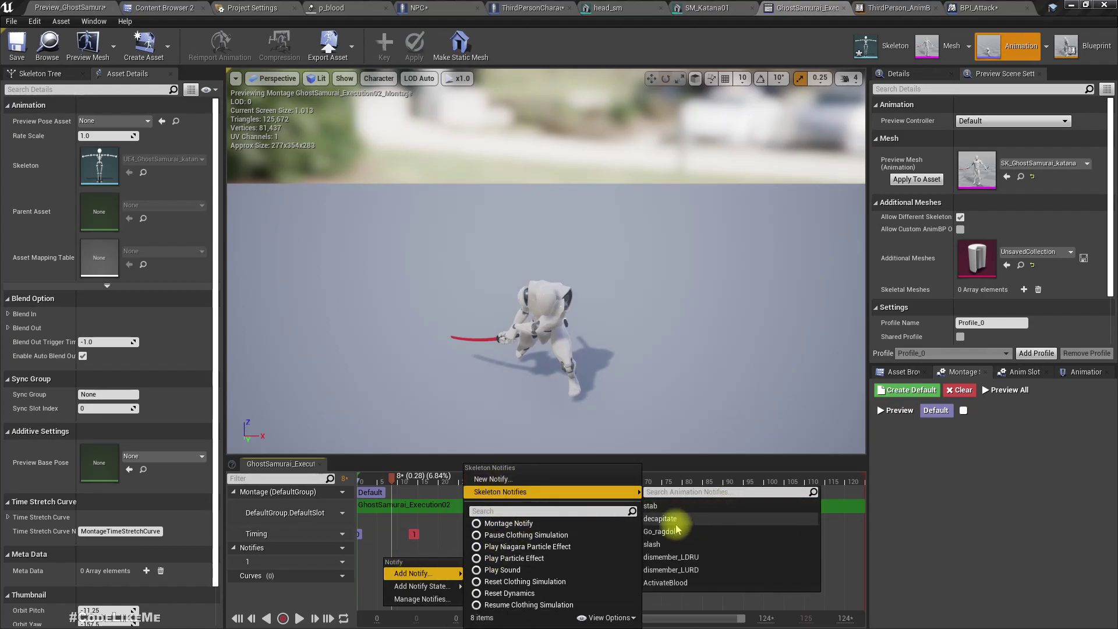
left_click(674, 582)
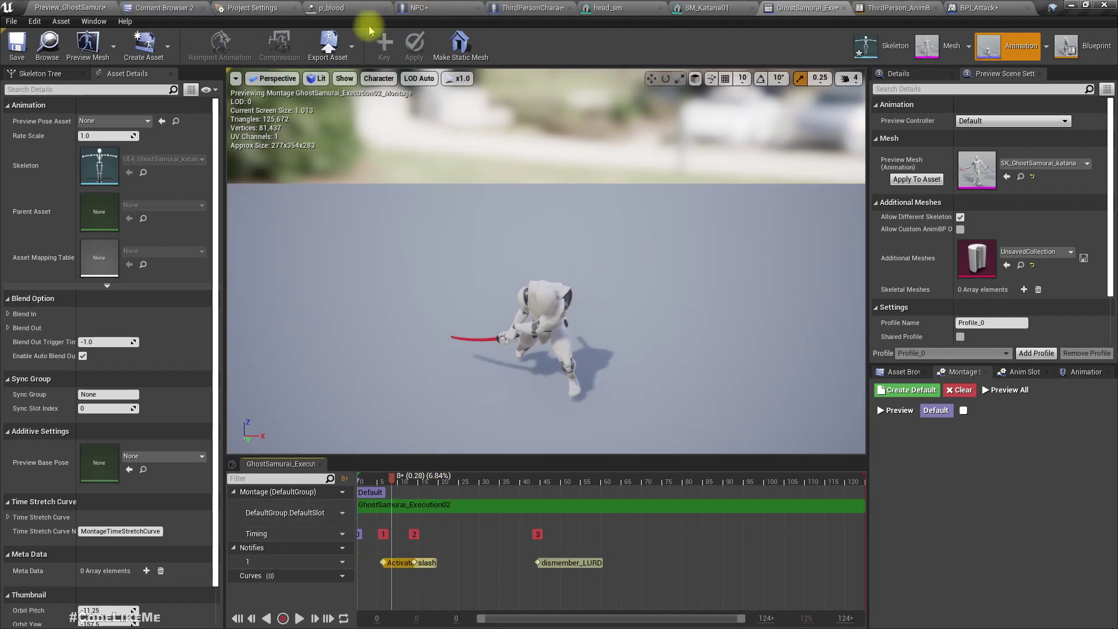
Open the attack montage of finishers entry 2 and add the ActivateBlood skeleton notify shortly before its slash notify
left_click(524, 8)
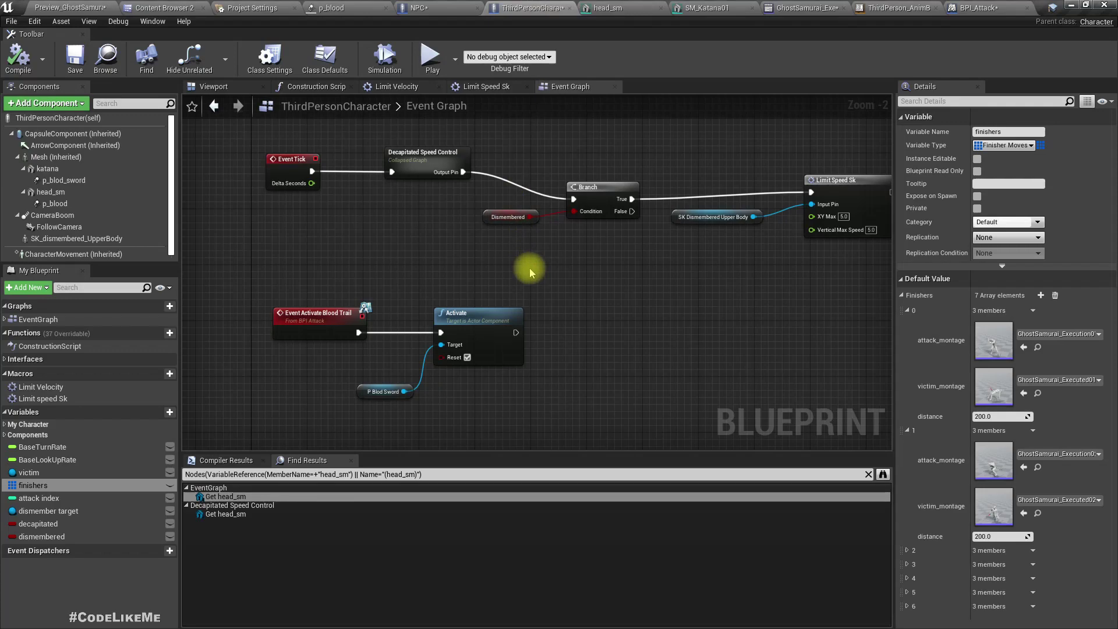
left_click(907, 551)
scroll(925, 506, "down", 3)
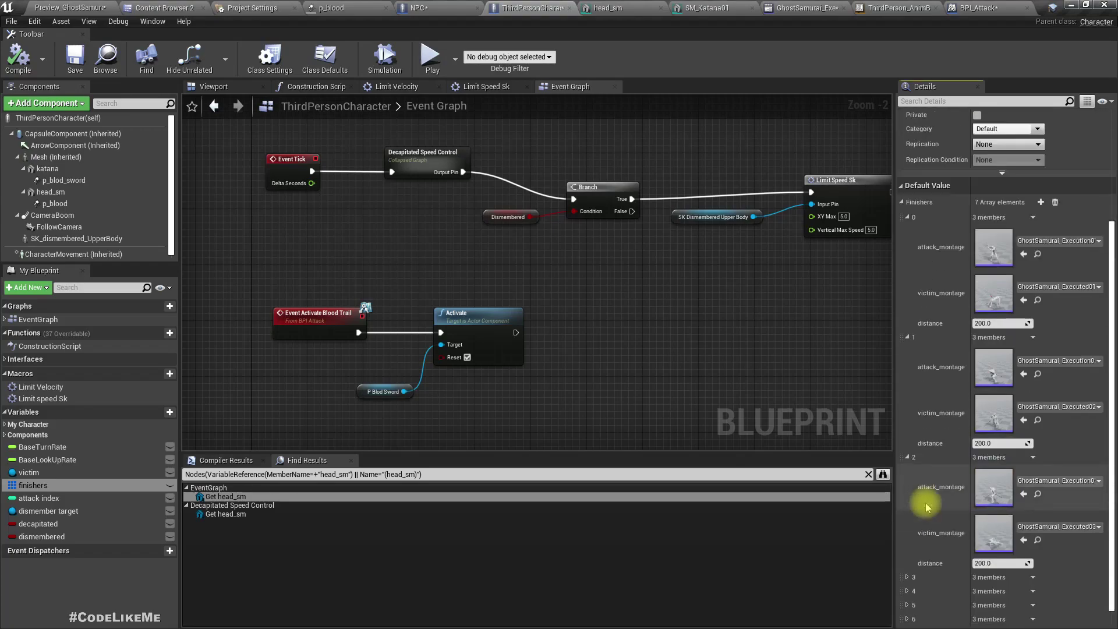
double_click(993, 487)
mouse_move(405, 475)
left_mouse_down()
mouse_move(362, 477)
mouse_move(400, 477)
left_mouse_up()
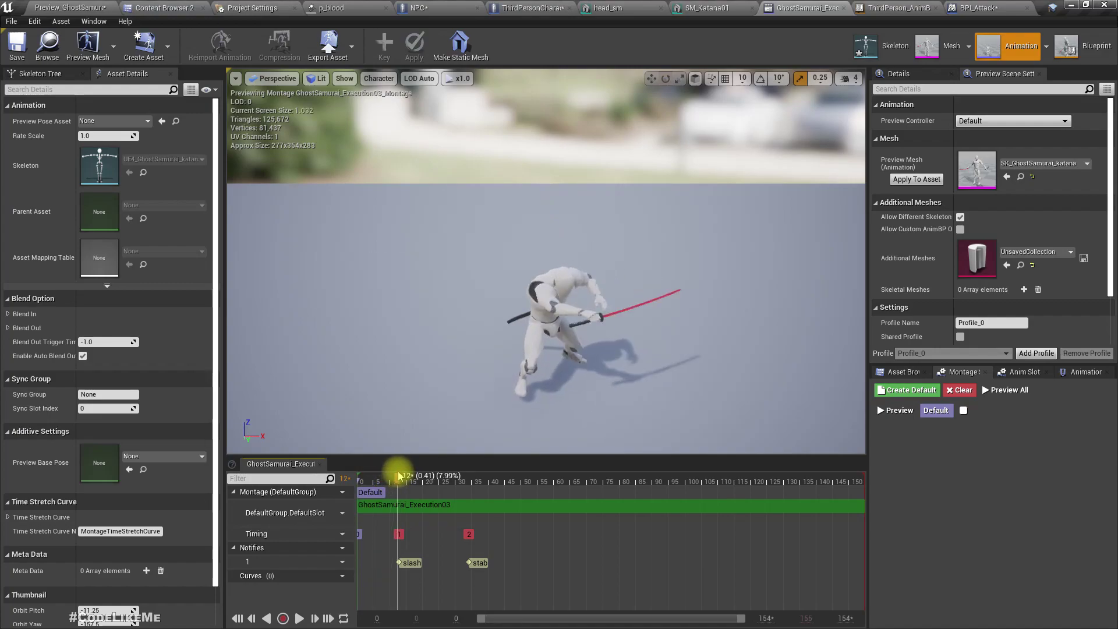
right_click(387, 566)
mouse_move(408, 577)
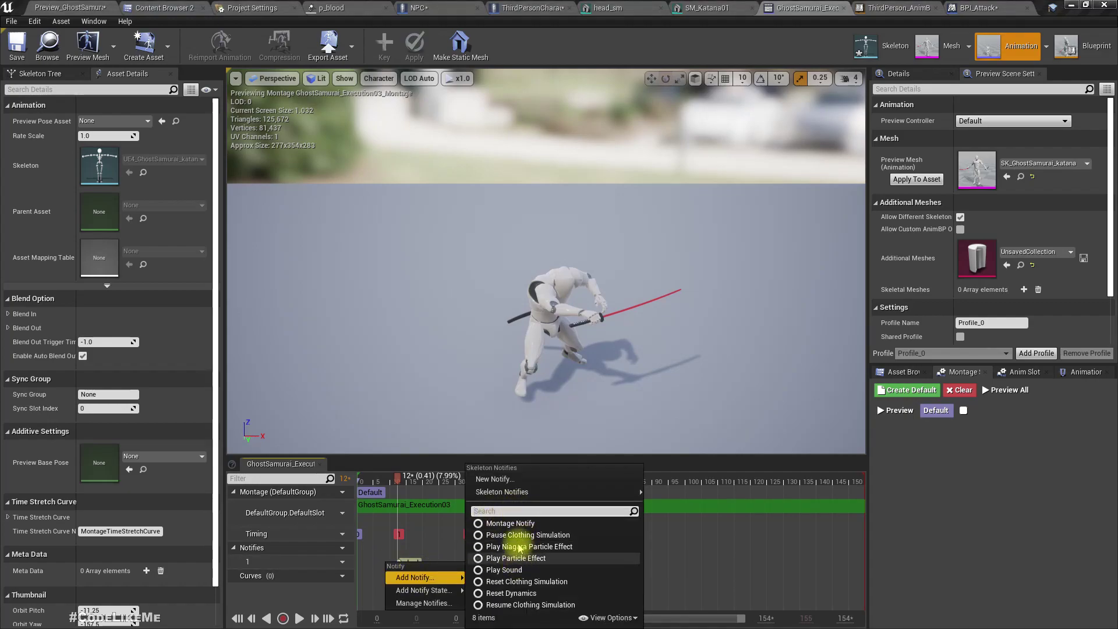
mouse_move(502, 492)
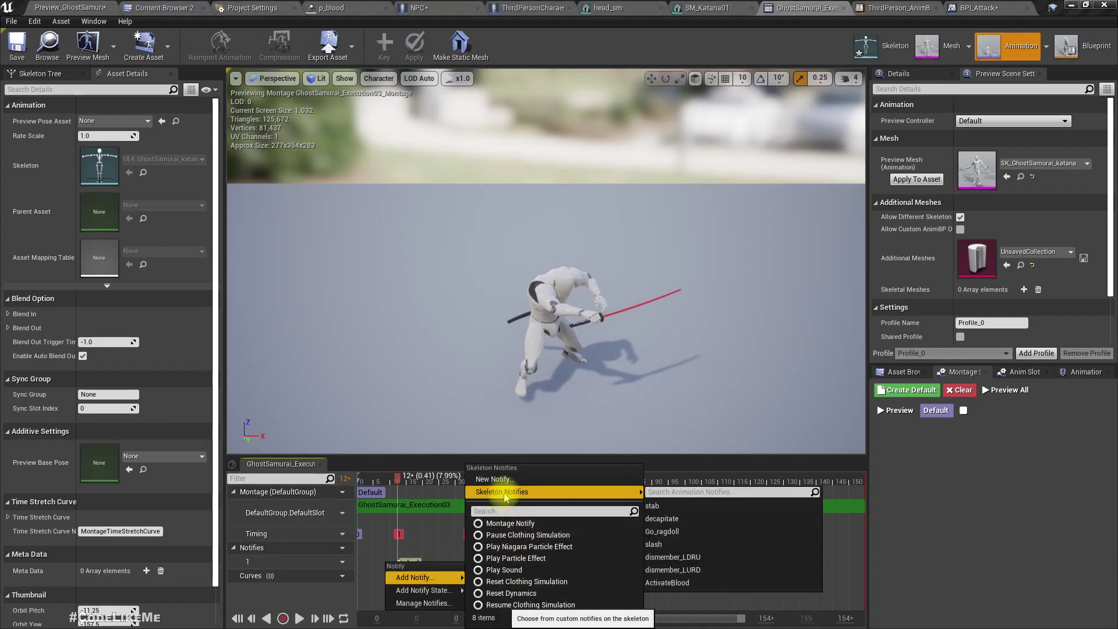
left_click(657, 583)
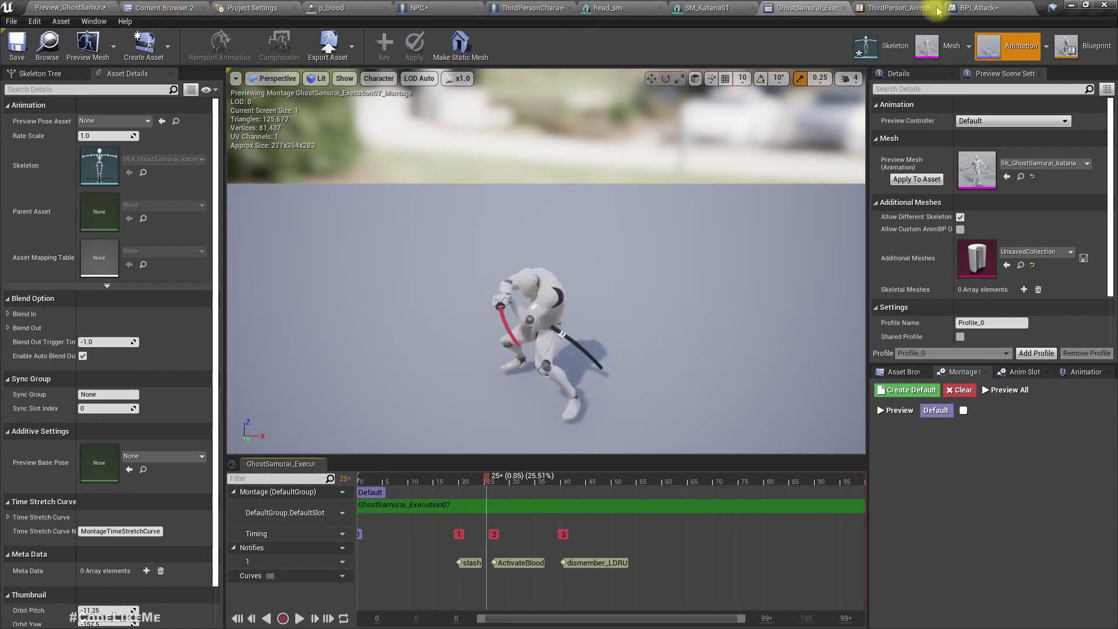
In ThirdPerson_AnimBP's Event Graph, add the AnimNotify_ActivateBlood event below the AnimNotify_decapitate and Try Get Pawn Owner nodes
left_click(900, 8)
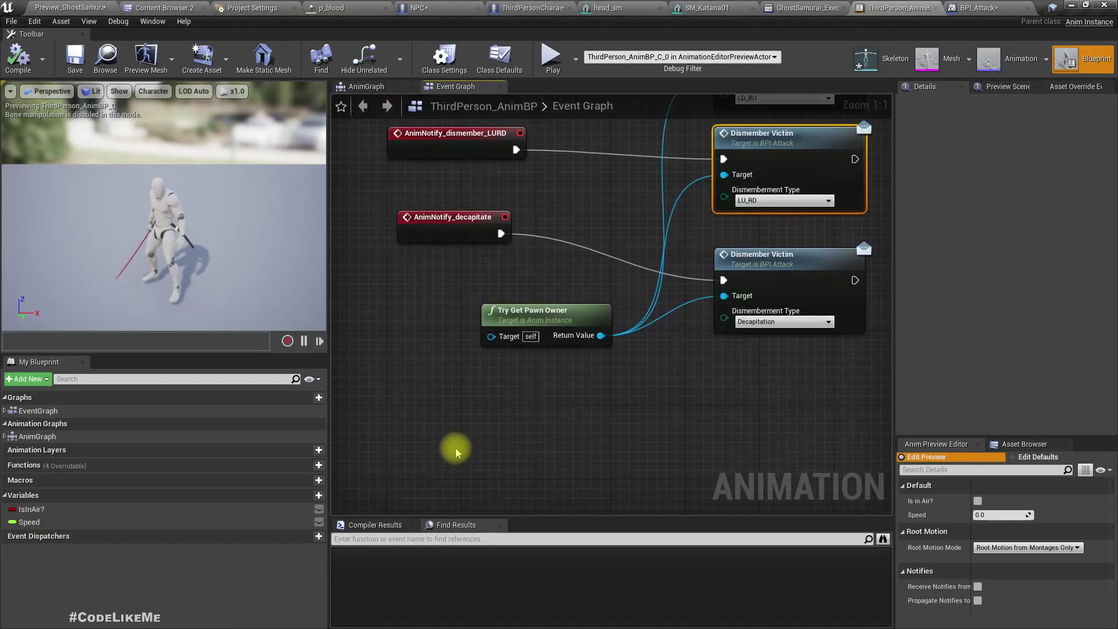
right_click(407, 425)
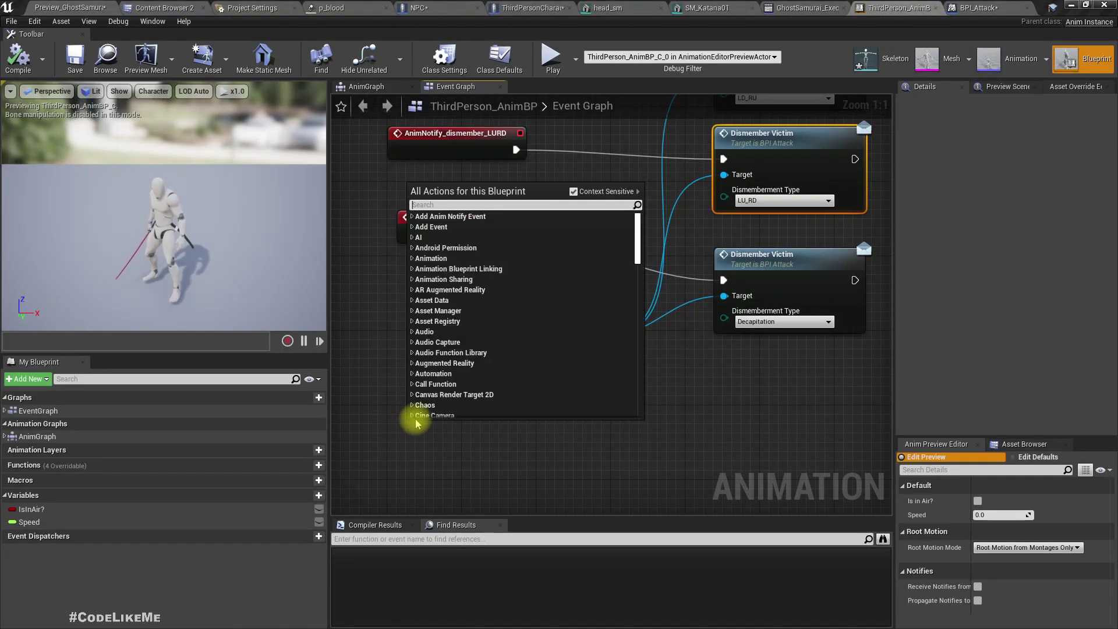
type("activate")
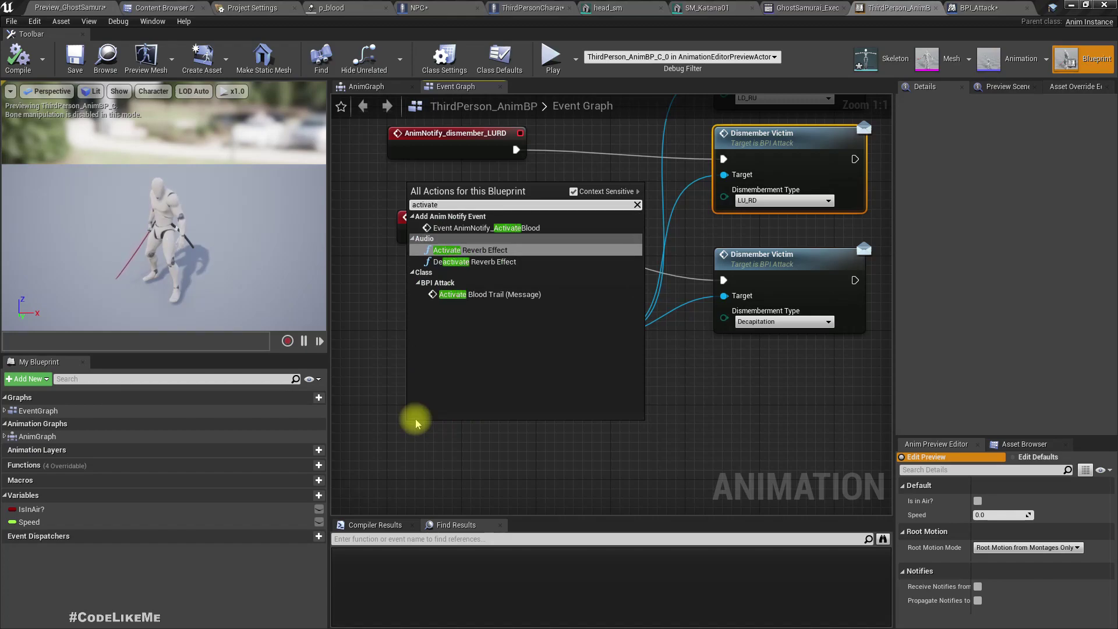
key("Up")
key("Up")
key("Return")
Add an Activate Blood Trail message targeting Try Get Pawn Owner's return value, wire AnimNotify_ActivateBlood into it, and compile
right_click_drag(442, 446, 385, 393)
left_click_drag(545, 283, 577, 393)
type("activate")
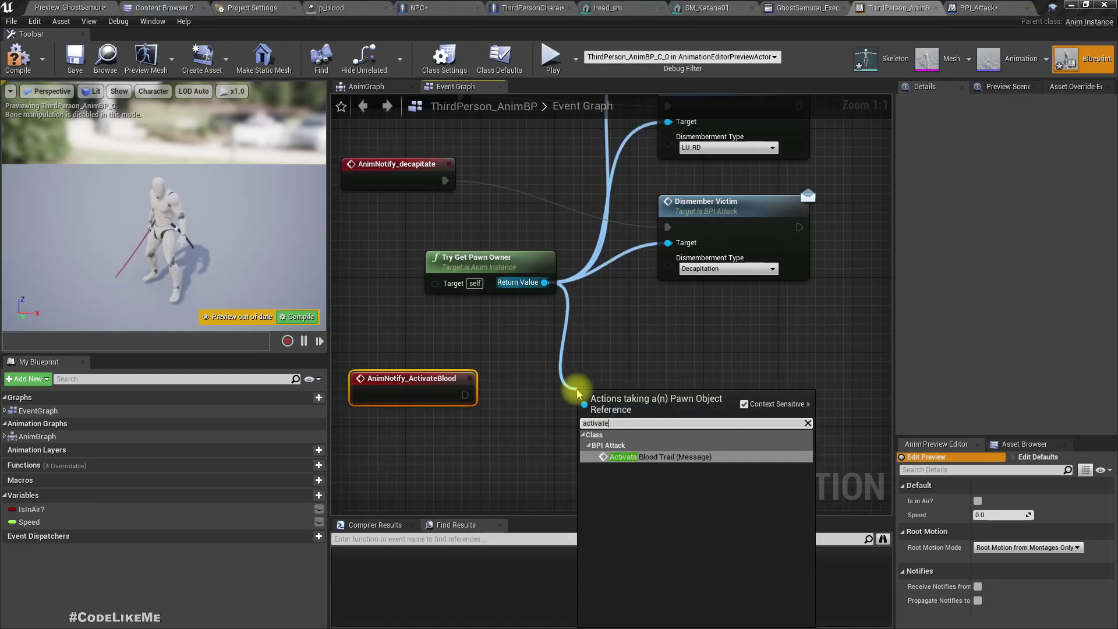
key("Return")
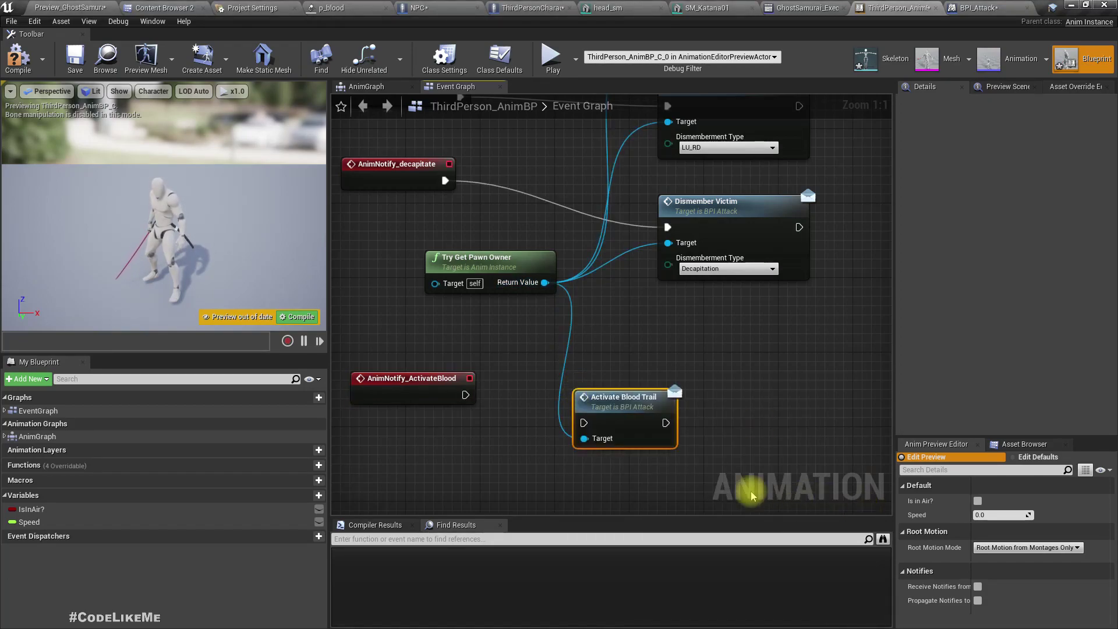
left_click_drag(465, 398, 607, 389)
left_click(25, 60)
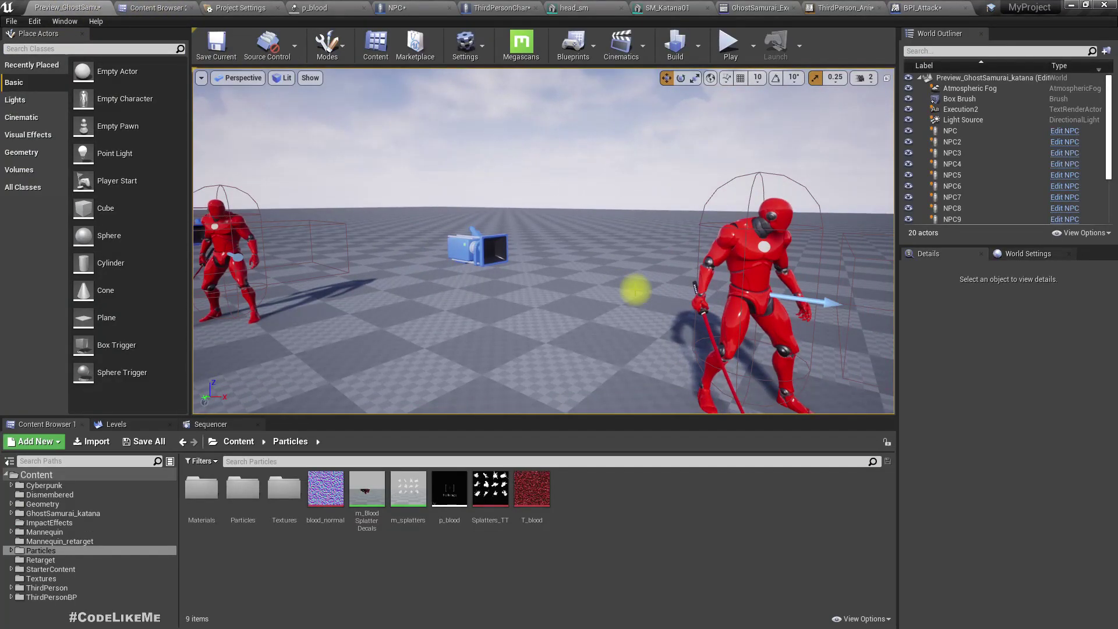
Play the level full screen and perform finishers on several NPCs to check the blood on the blade and severed heads
key("F11")
key("alt+p")
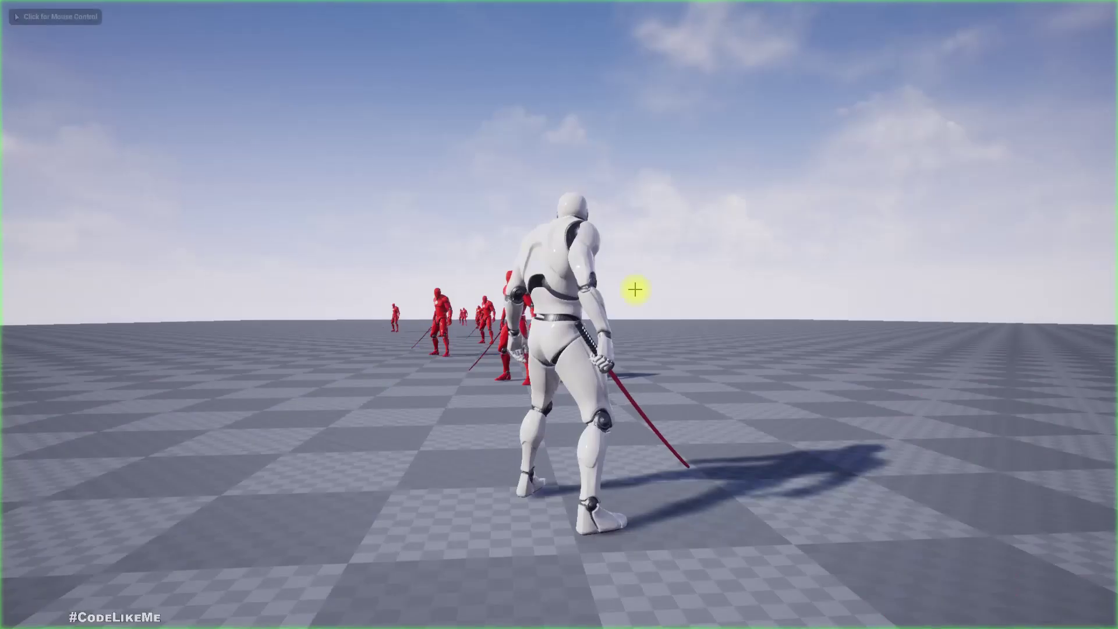
left_click(556, 316)
key("w")
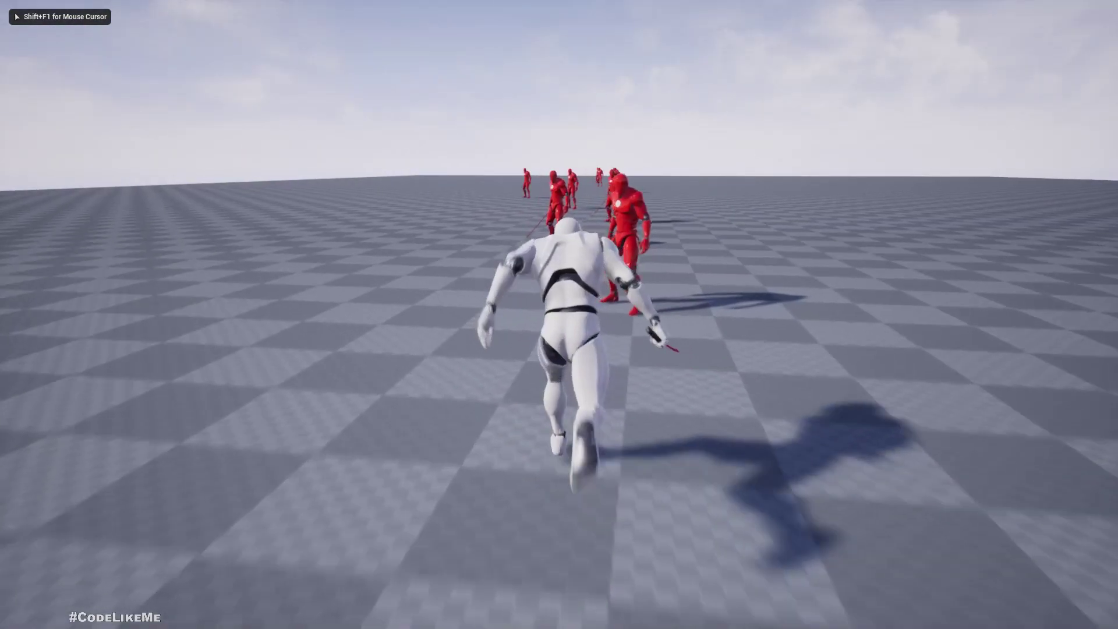
left_click(559, 315)
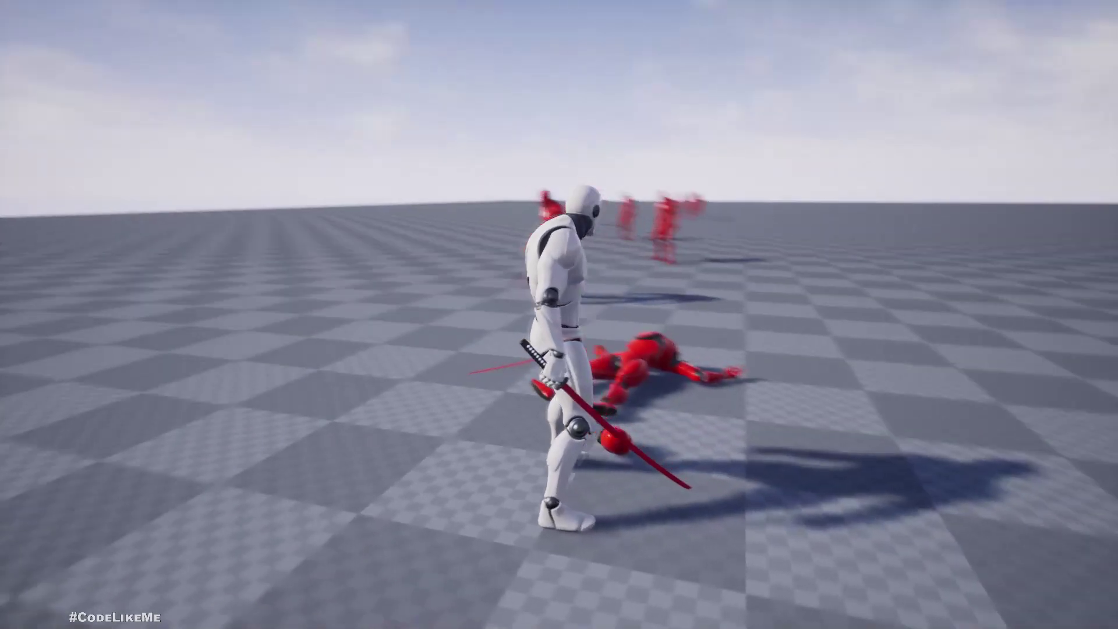
key("w")
left_click(559, 315)
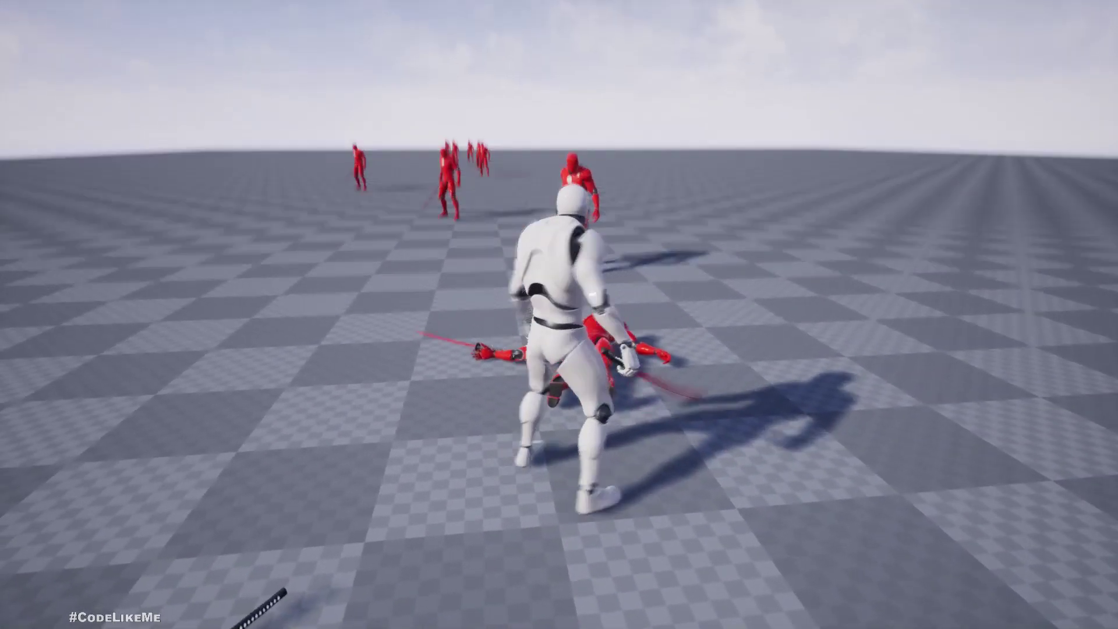
key("w")
left_click(559, 315)
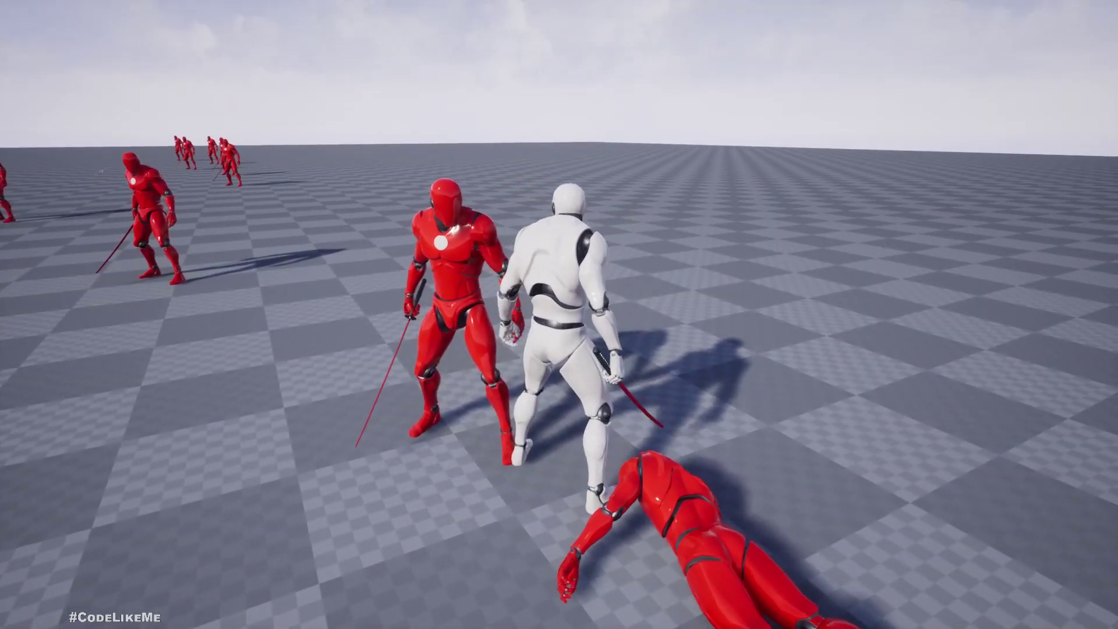
key("a")
key("w")
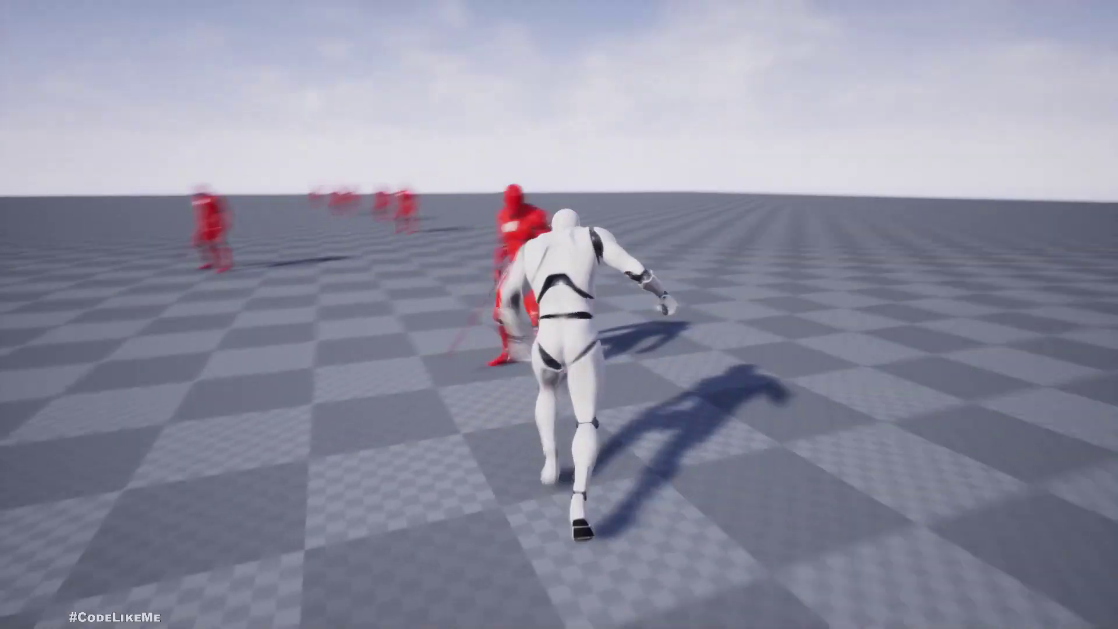
left_click(559, 315)
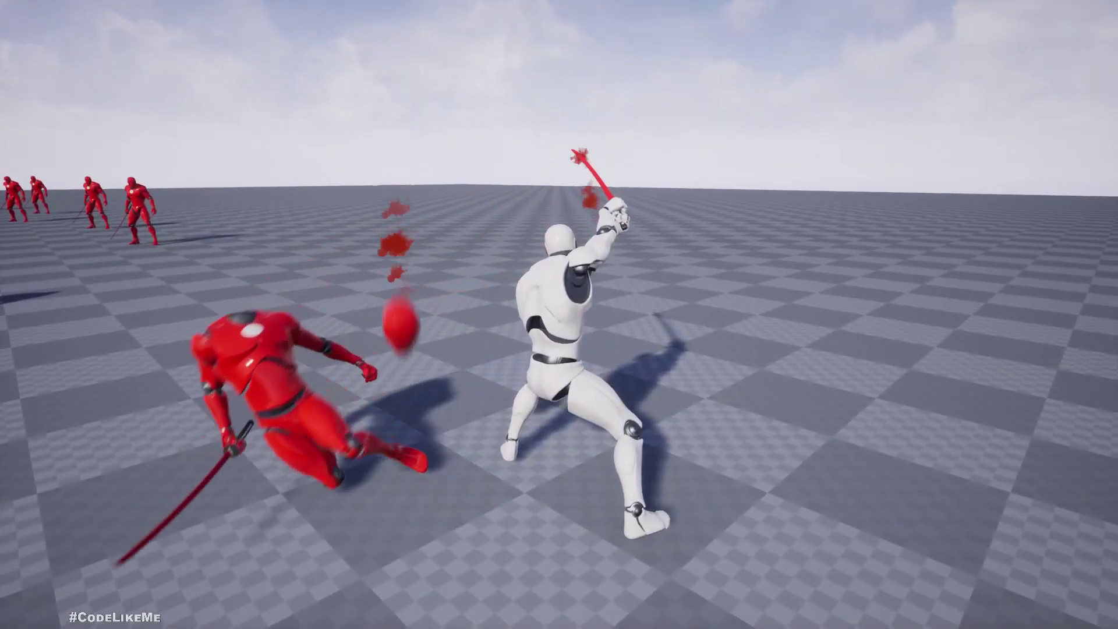
key("w")
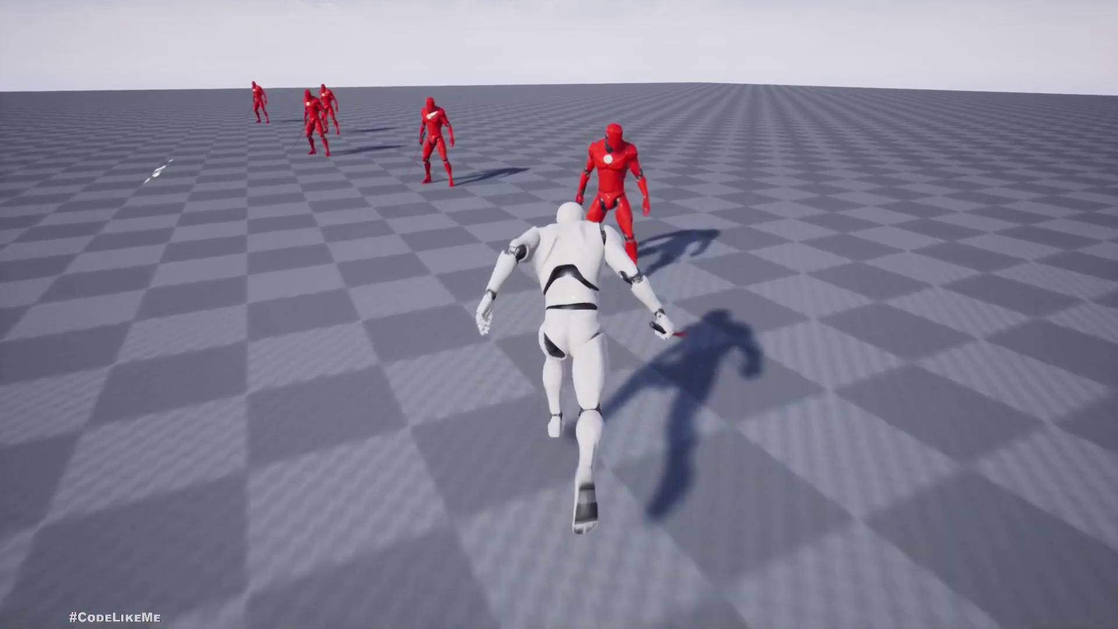
key("w")
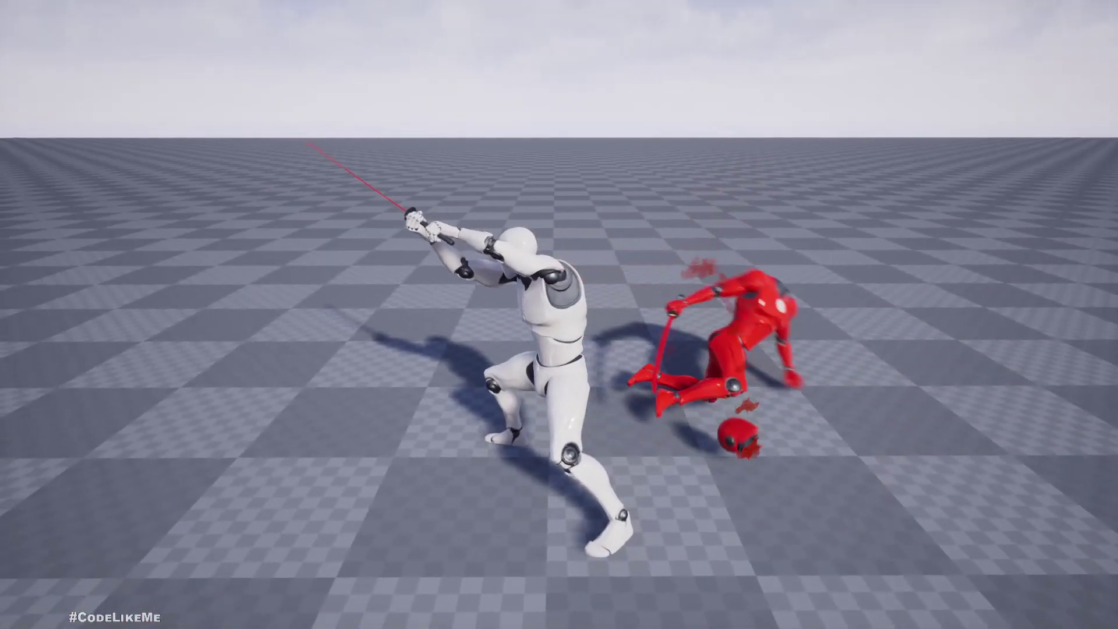
Perform finishers on more NPCs to check the blood on the moving blade, stop playing, and leave full screen
key("w")
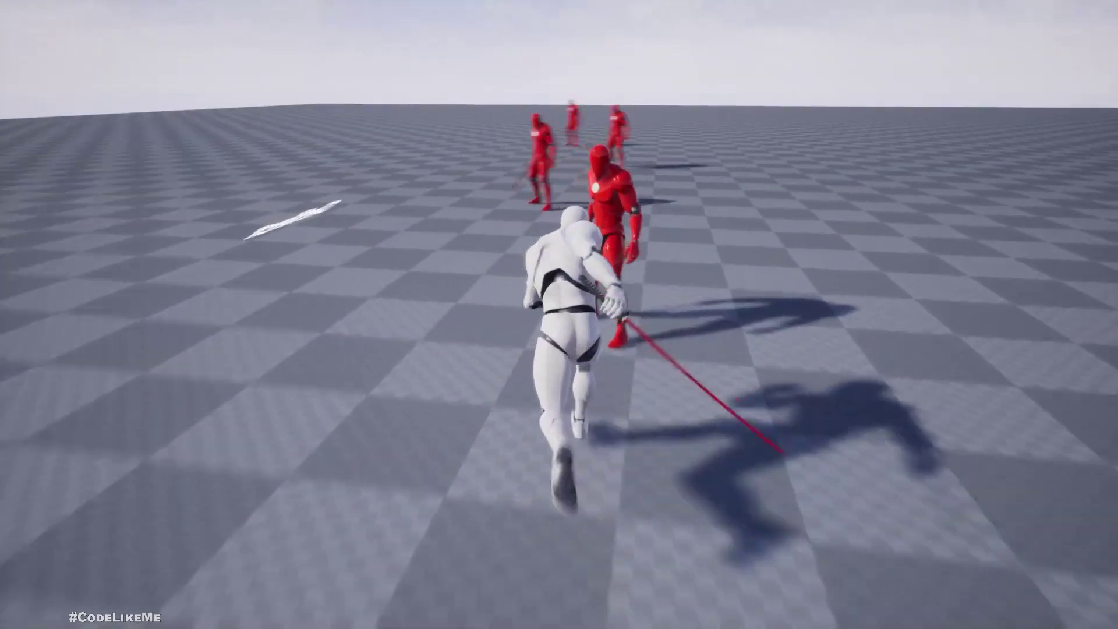
key("f")
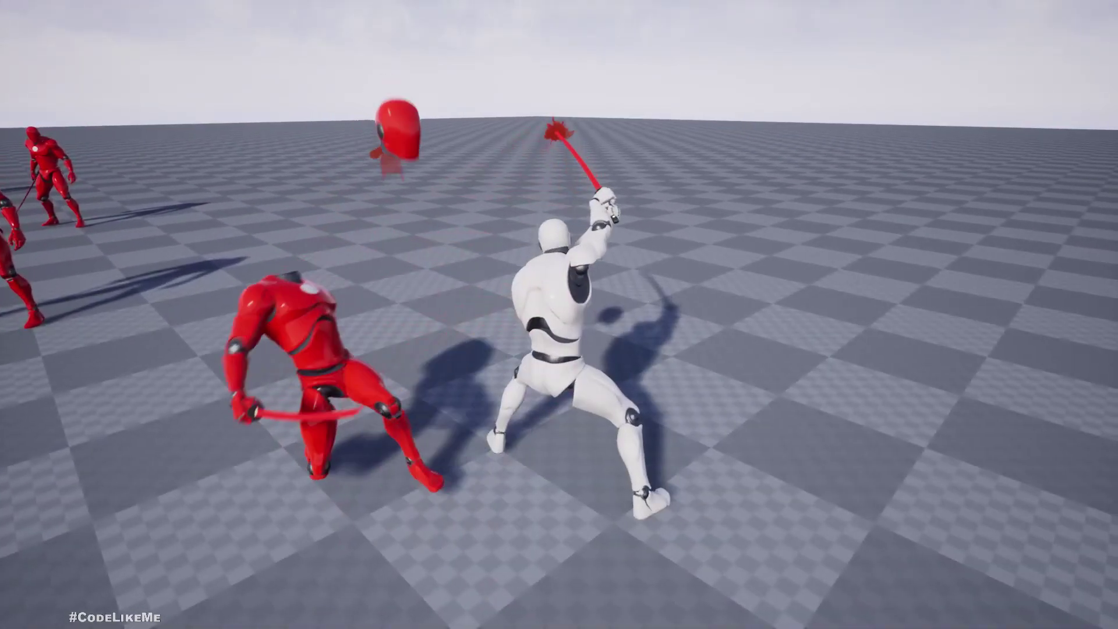
key("w")
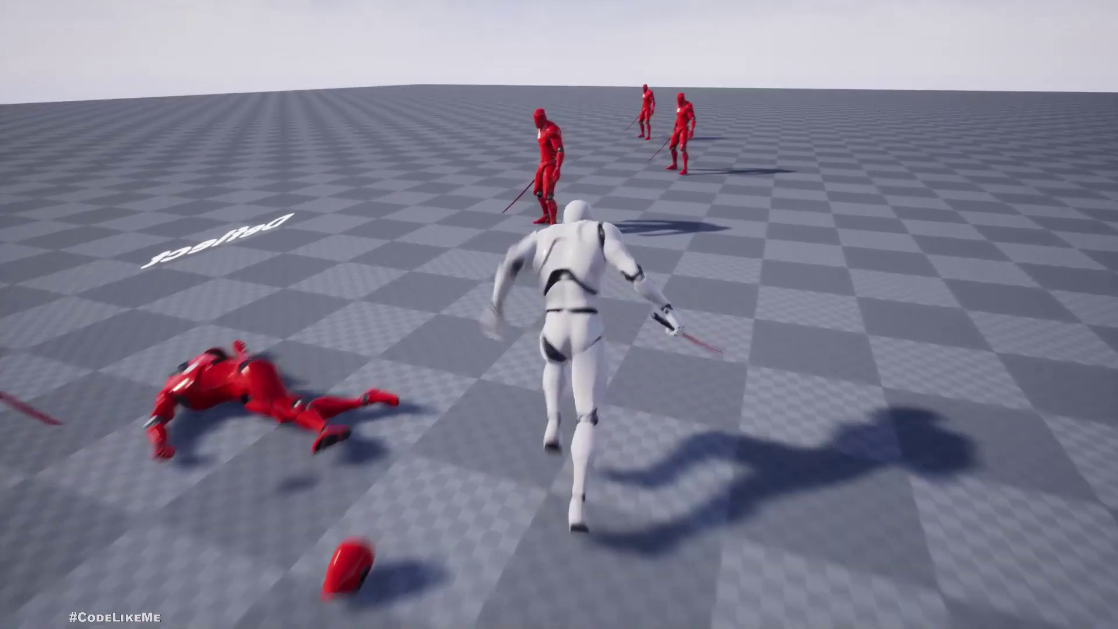
key("f")
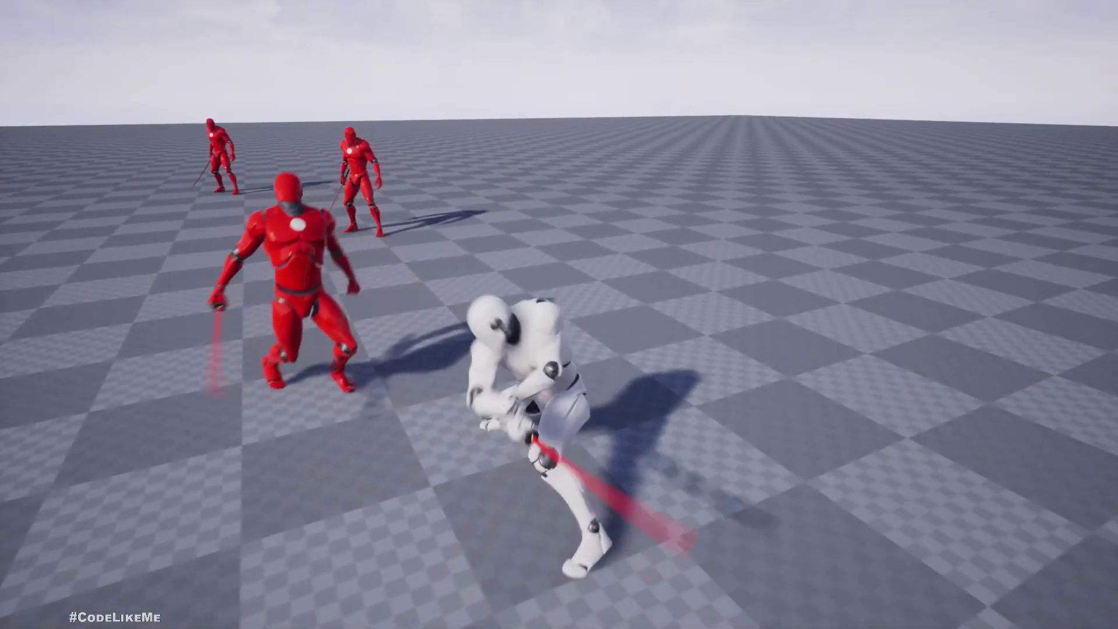
key("Escape")
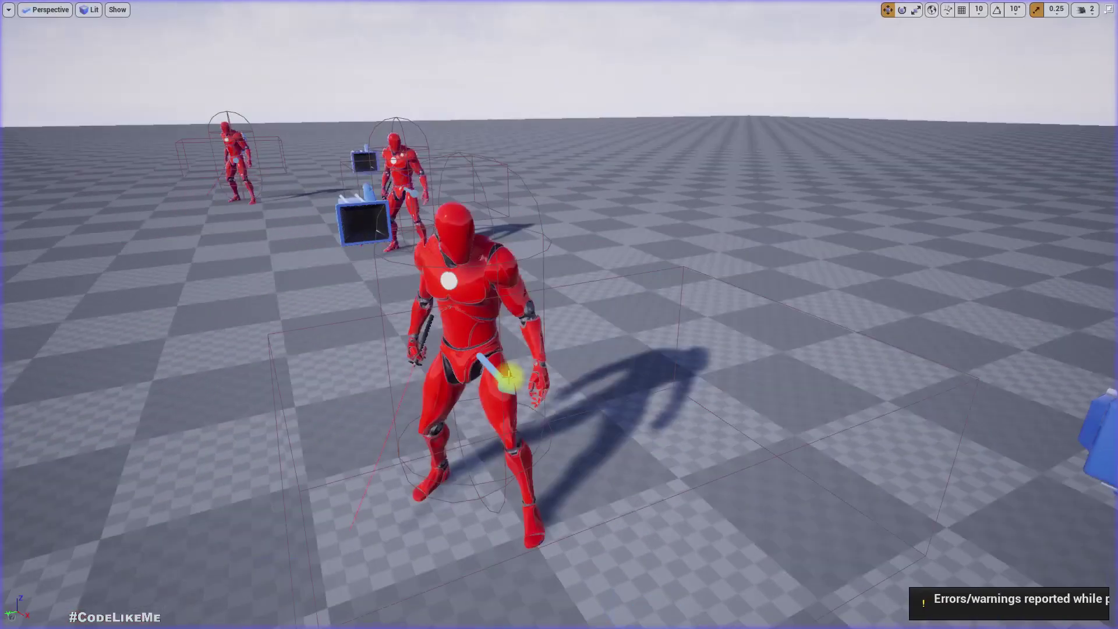
key("F11")
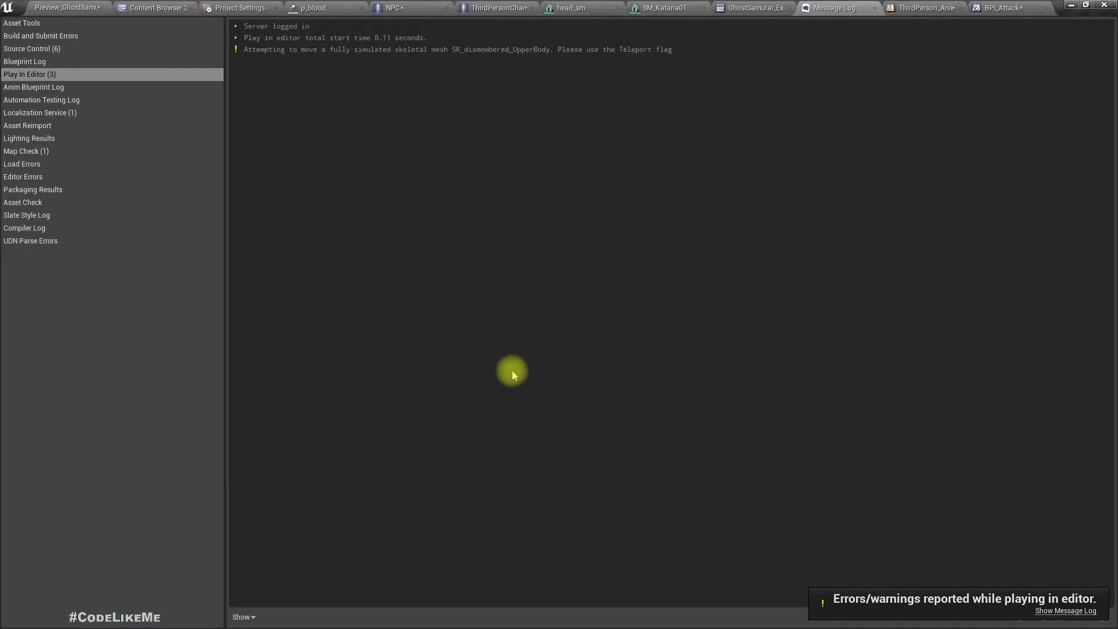
Locate p_blood in the Particles folder from its particle editor and duplicate it as p_blood_trail
left_click(289, 5)
left_click(322, 6)
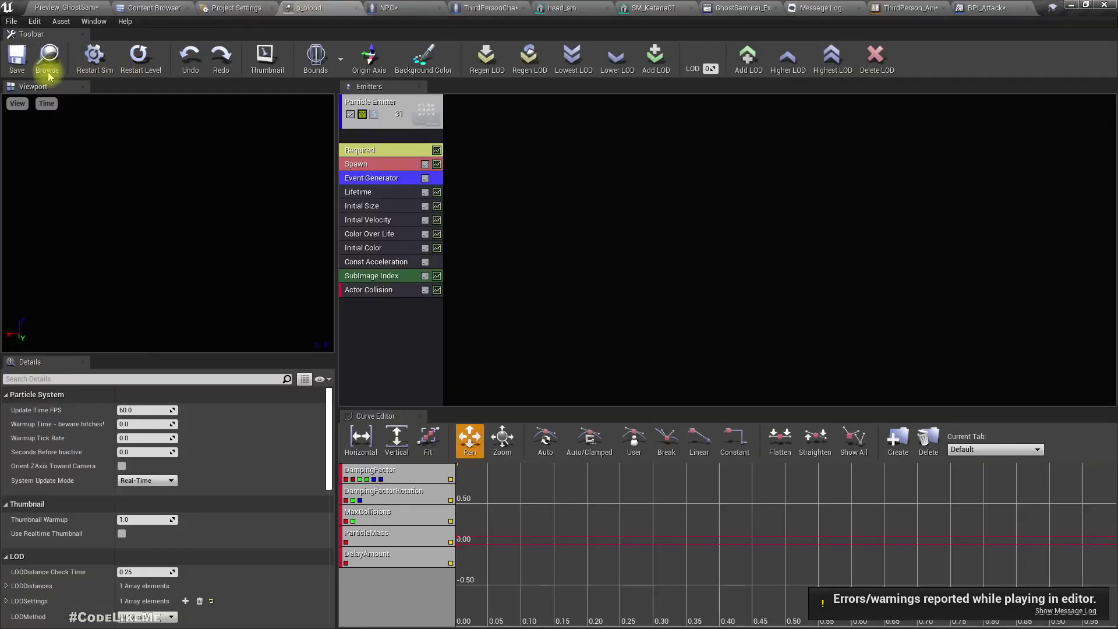
left_click(48, 57)
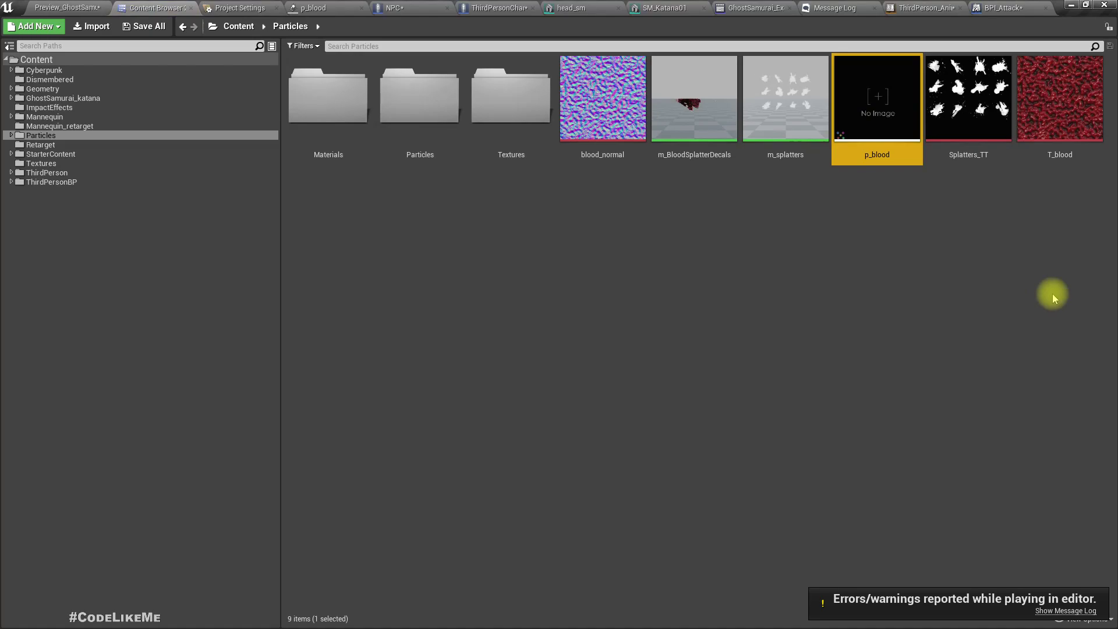
key("ctrl+w")
type("p_blood_trail")
key("Return")
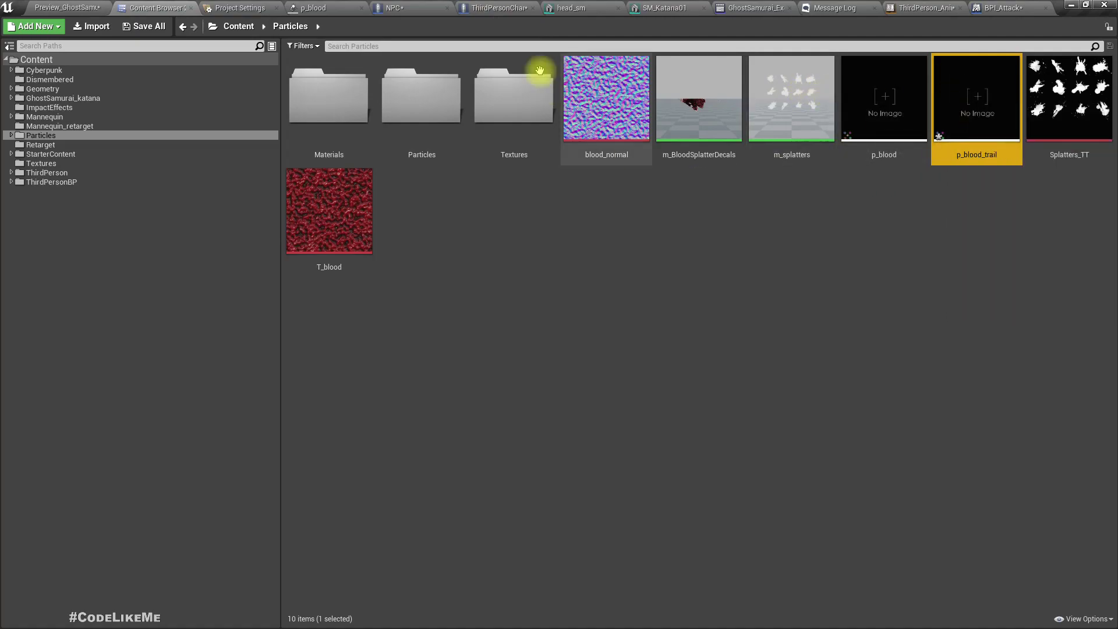
In ThirdPersonCharacter, assign p_blood_trail as the particle template of the katana's p_blod_sword component and open that particle system
left_click(469, 8)
left_click(96, 184)
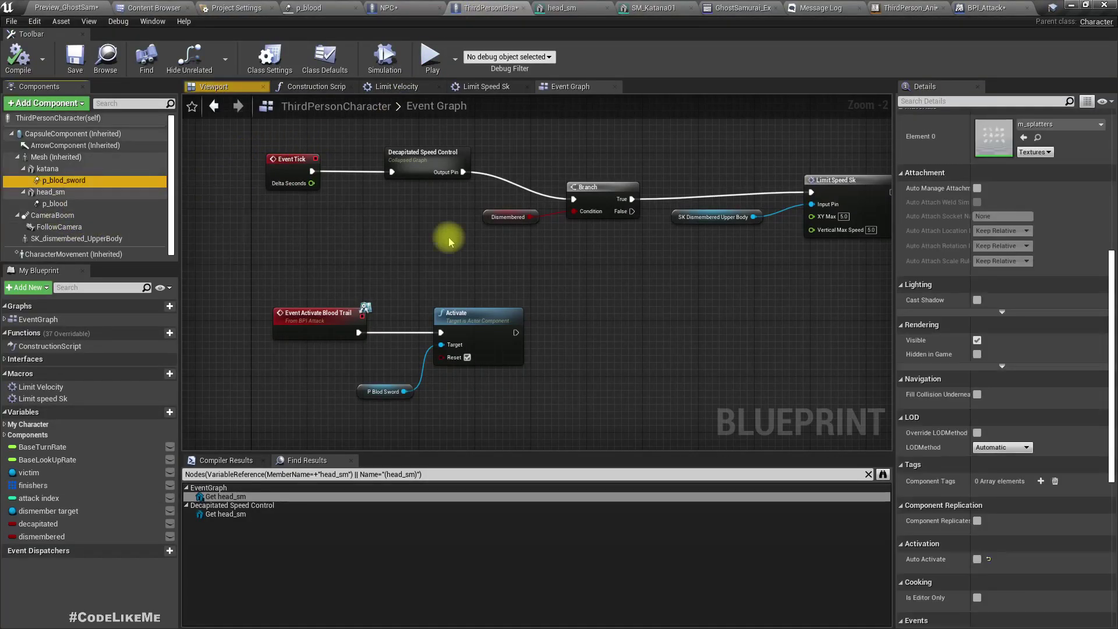
scroll(1003, 399, "up", 5)
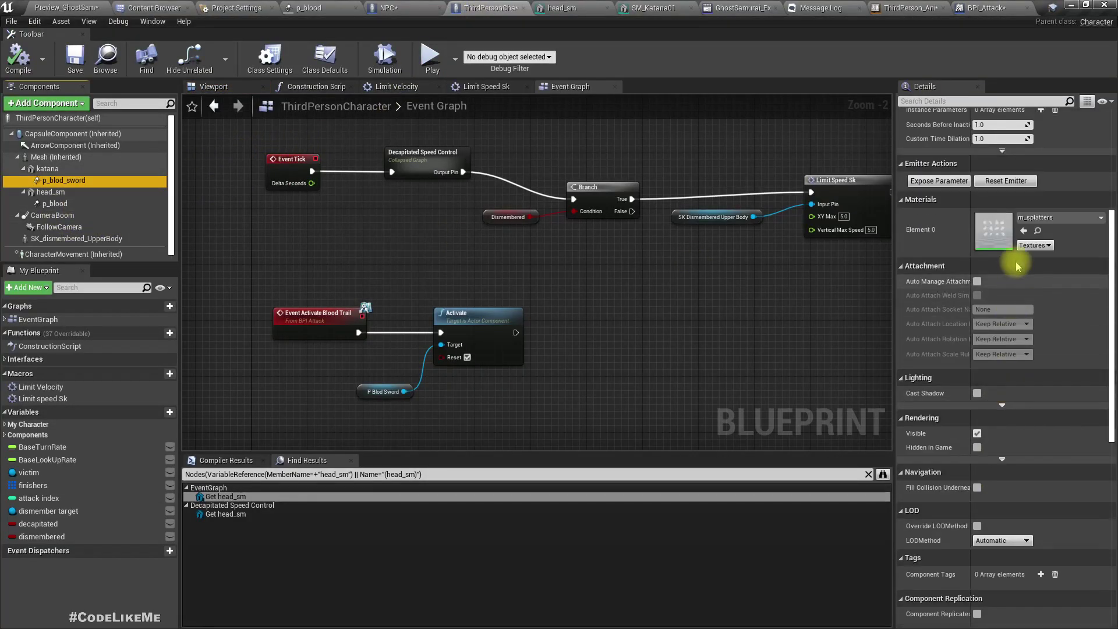
scroll(1027, 231, "up", 11)
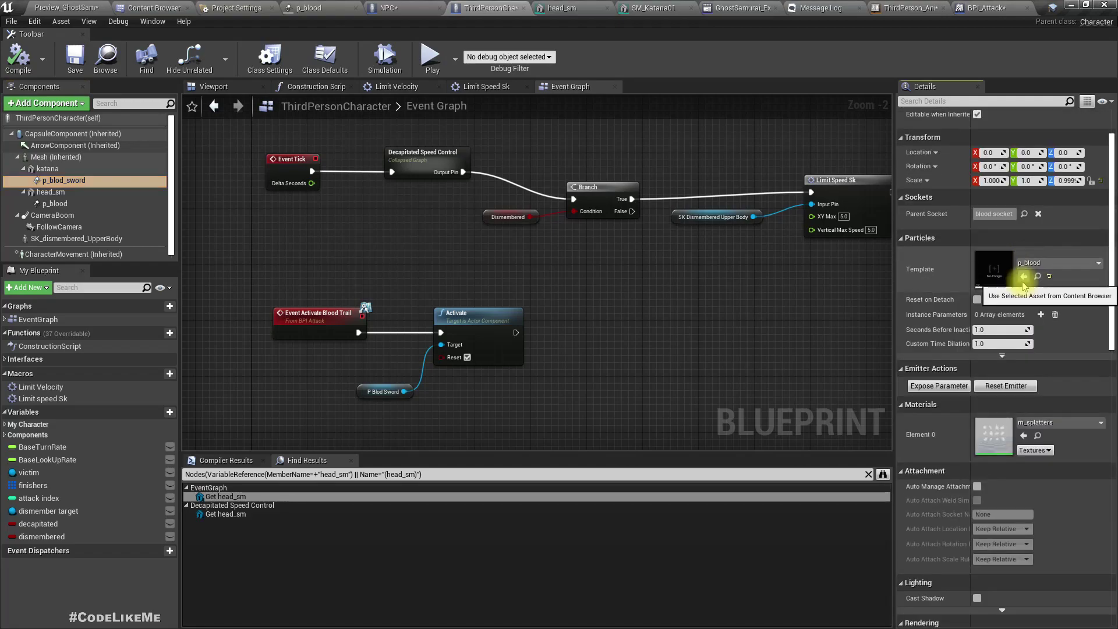
double_click(989, 269)
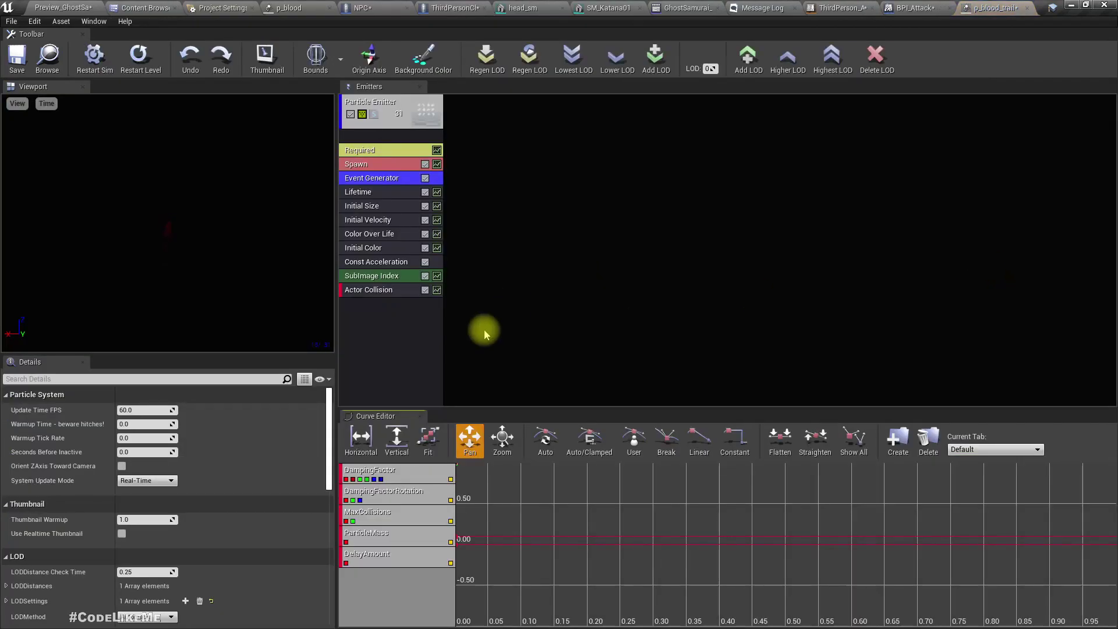
left_click(387, 193)
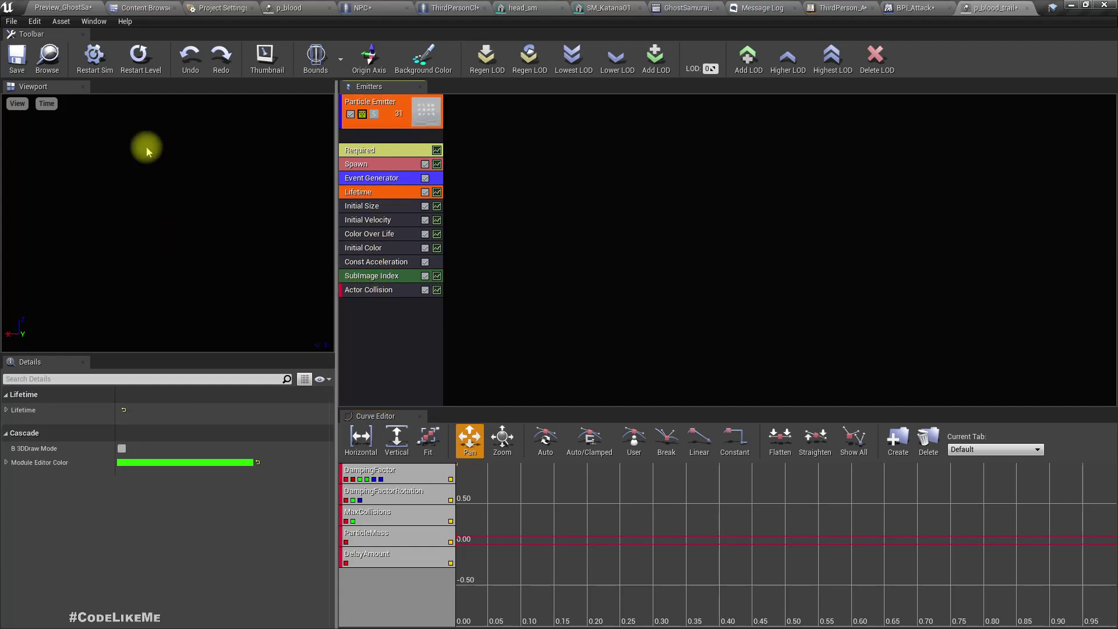
left_click(17, 103)
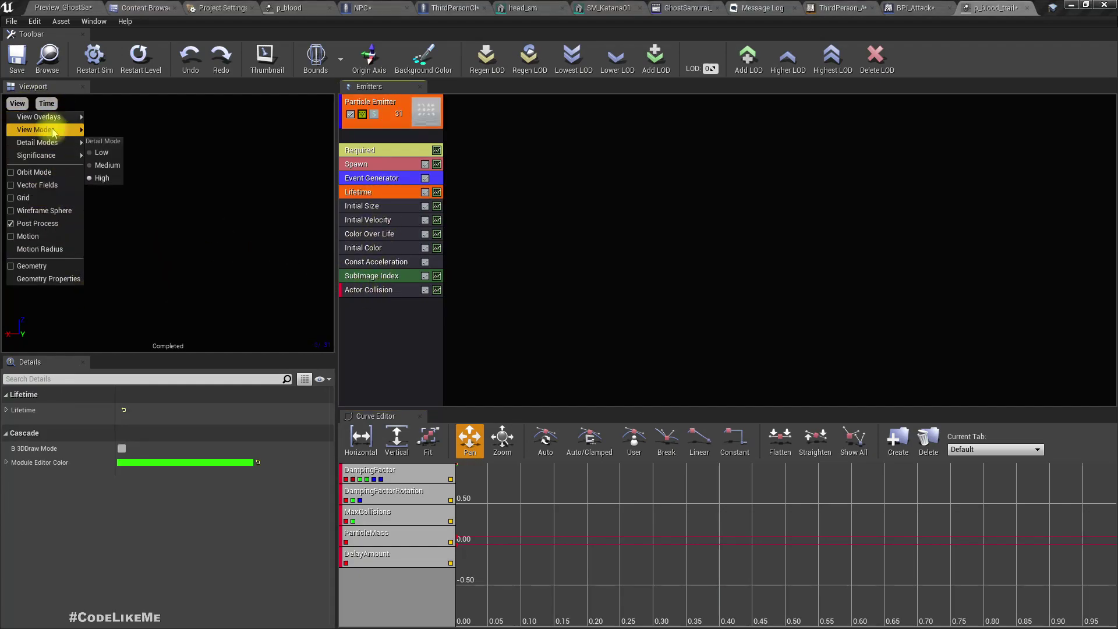
mouse_move(52, 130)
left_click(111, 150)
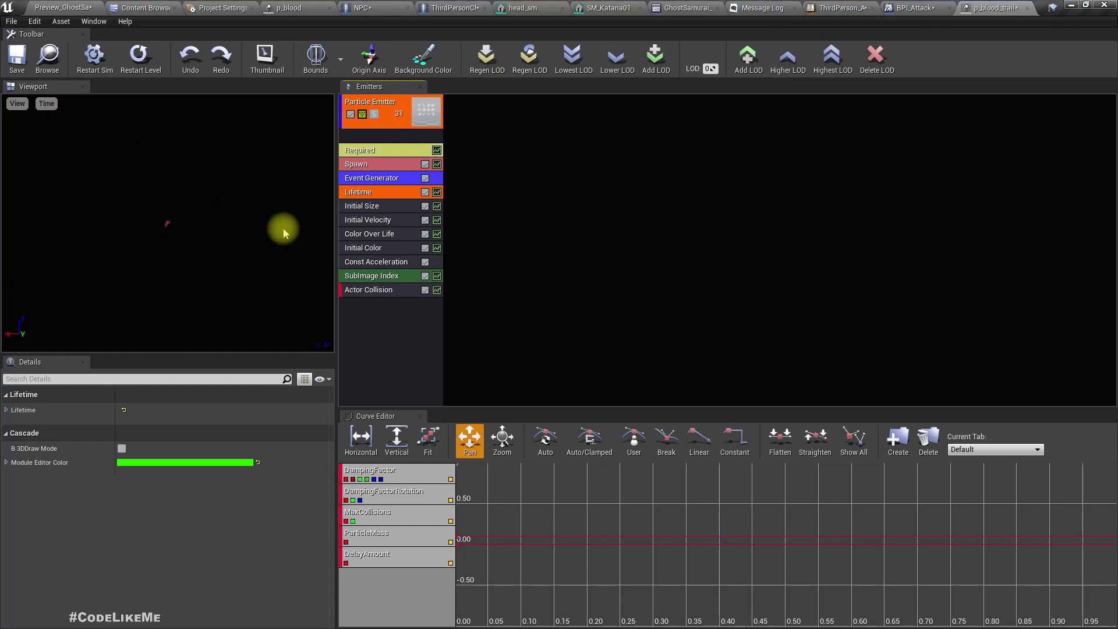
In p_blood_trail's Spawn module, expand the first Burst List entry and set the constant spawn rate to 400
left_click(373, 165)
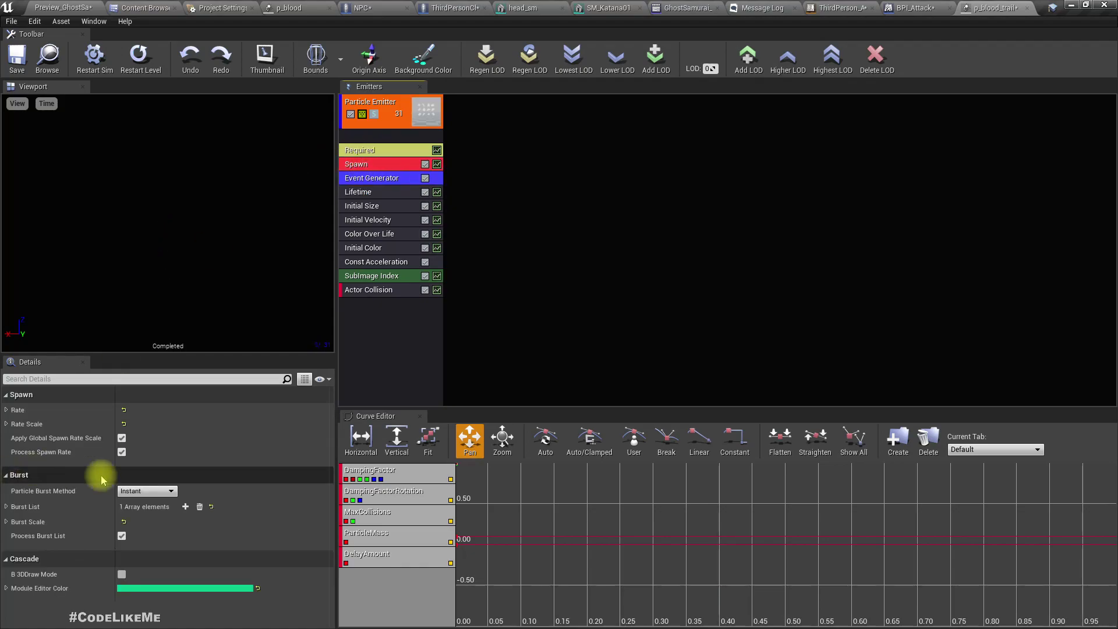
left_click(7, 507)
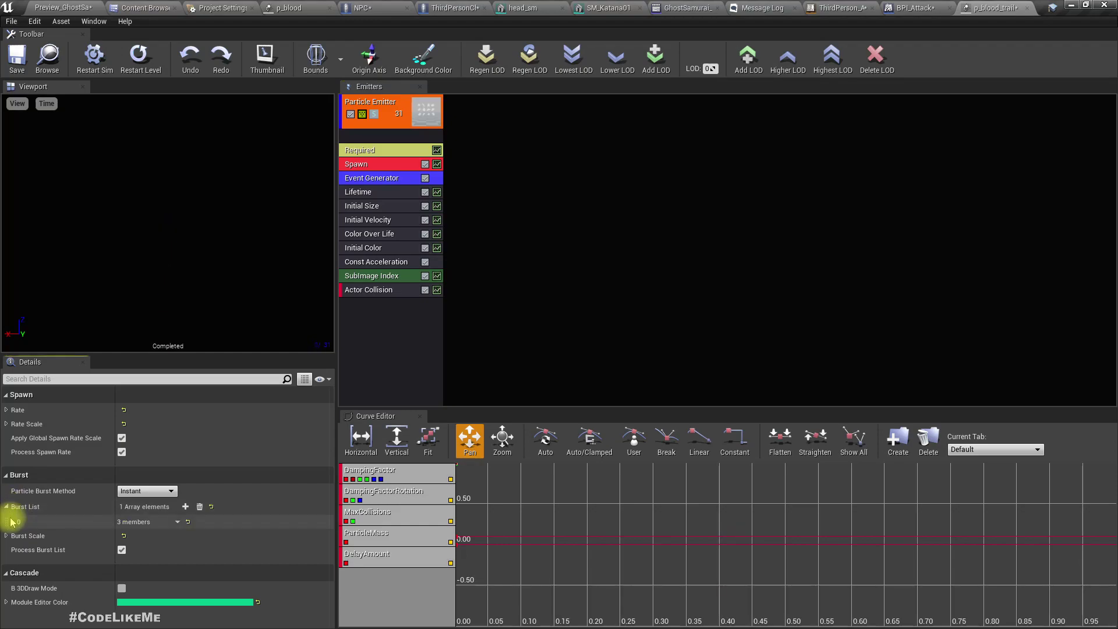
left_click(13, 521)
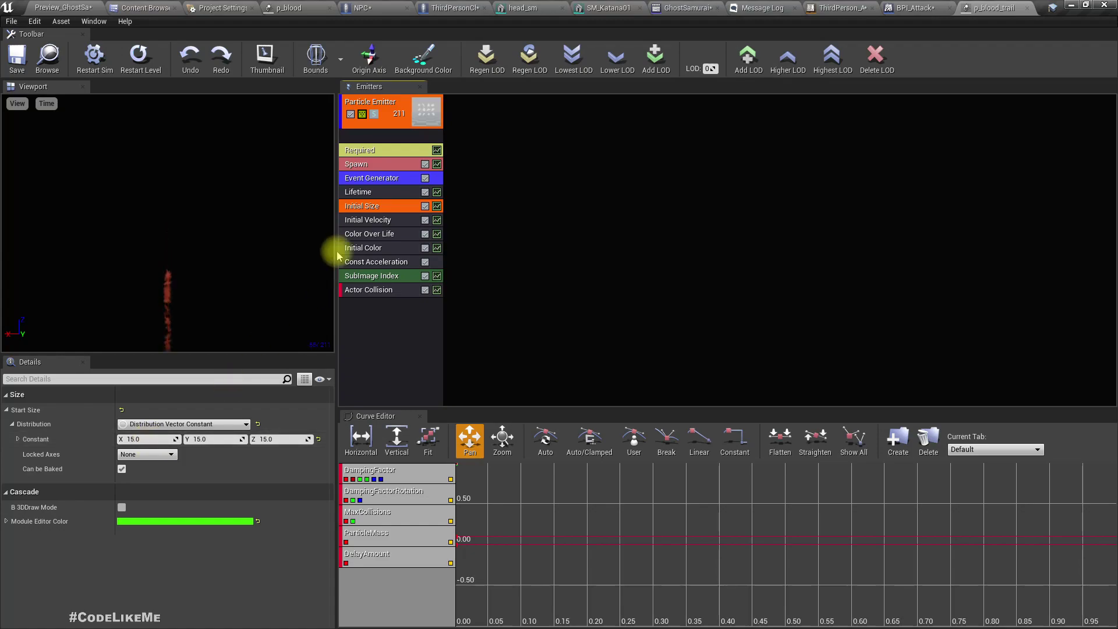
Review the p_blood_trail emitter's spawn rate, particle lifetime range, and emitter loop and duration settings
left_click(385, 167)
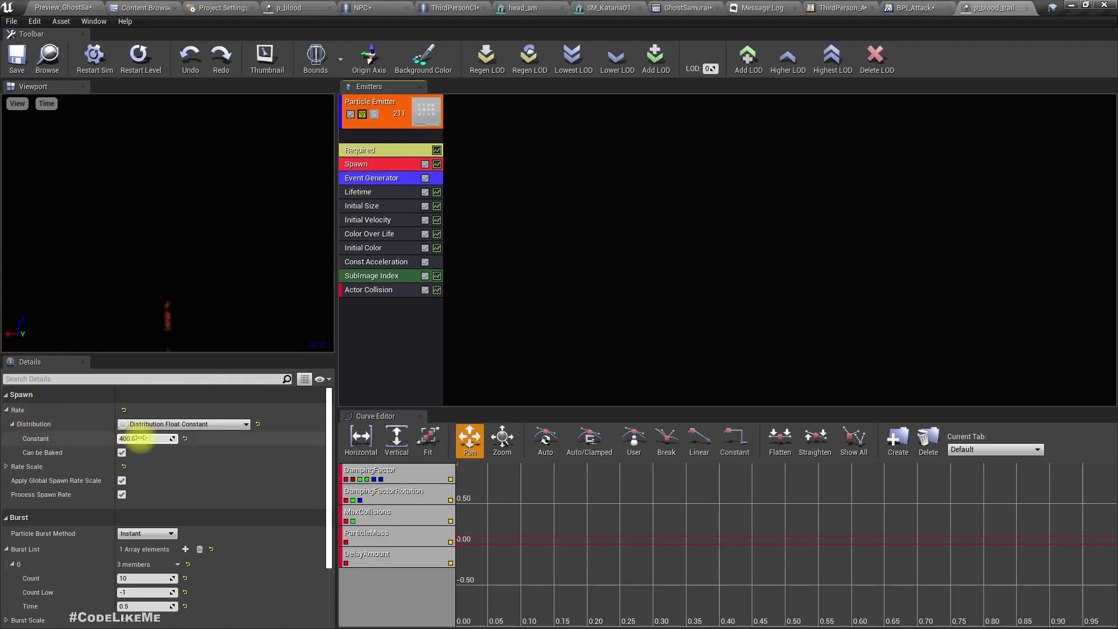
left_click(357, 196)
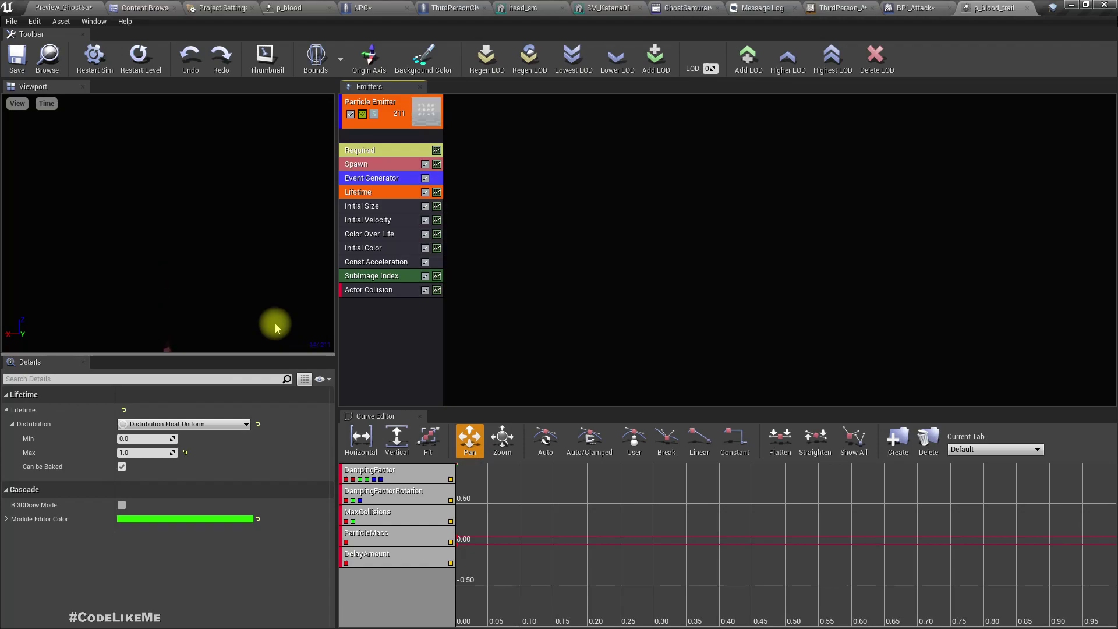
left_click(367, 150)
scroll(245, 475, "down", 10)
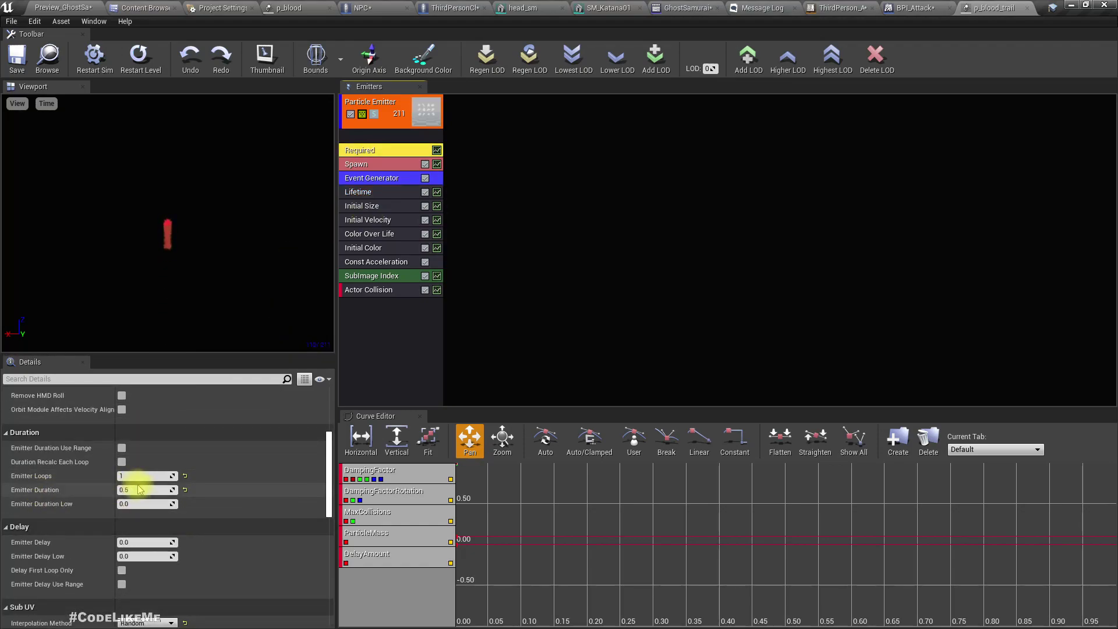
Play the level full screen, perform finishers on several NPCs to check the new blood trail, and return to the editor
left_click(55, 7)
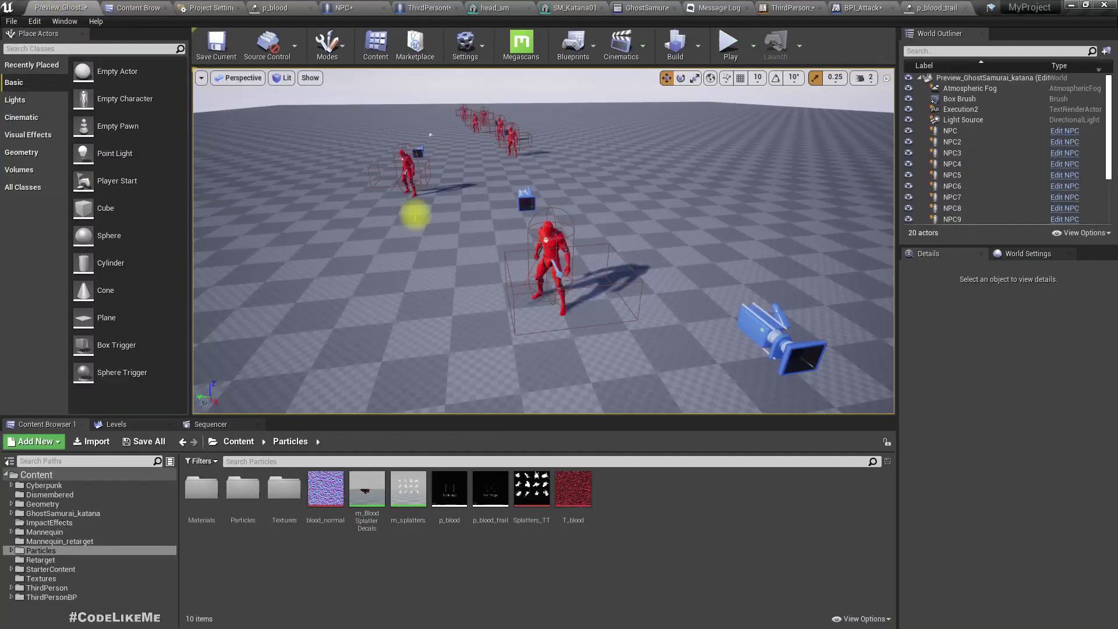
key("F11")
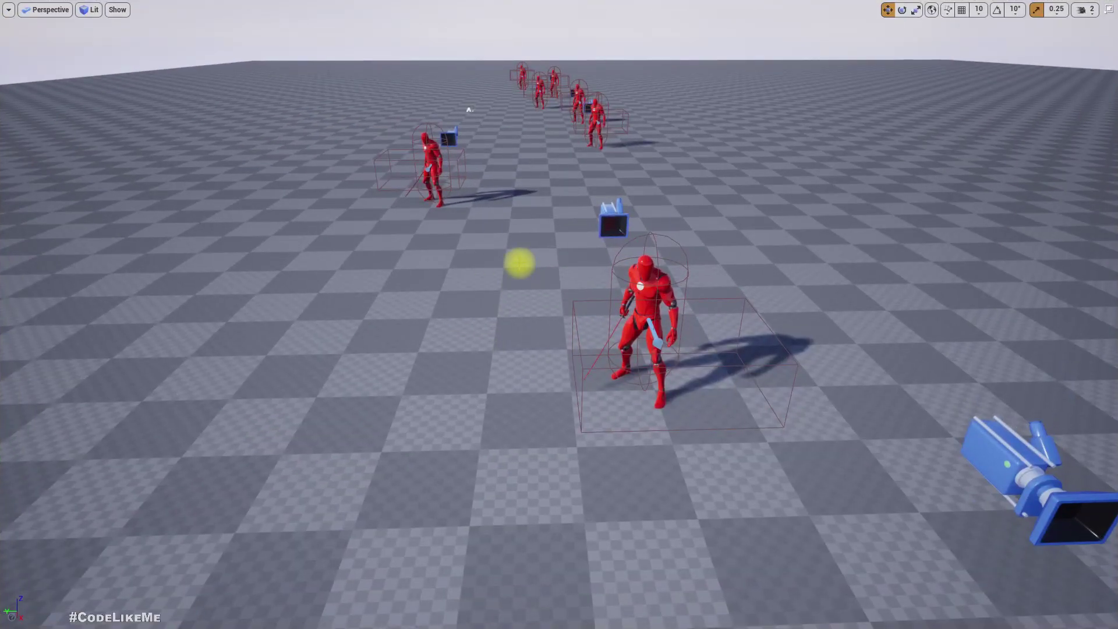
key("alt+p")
key("w")
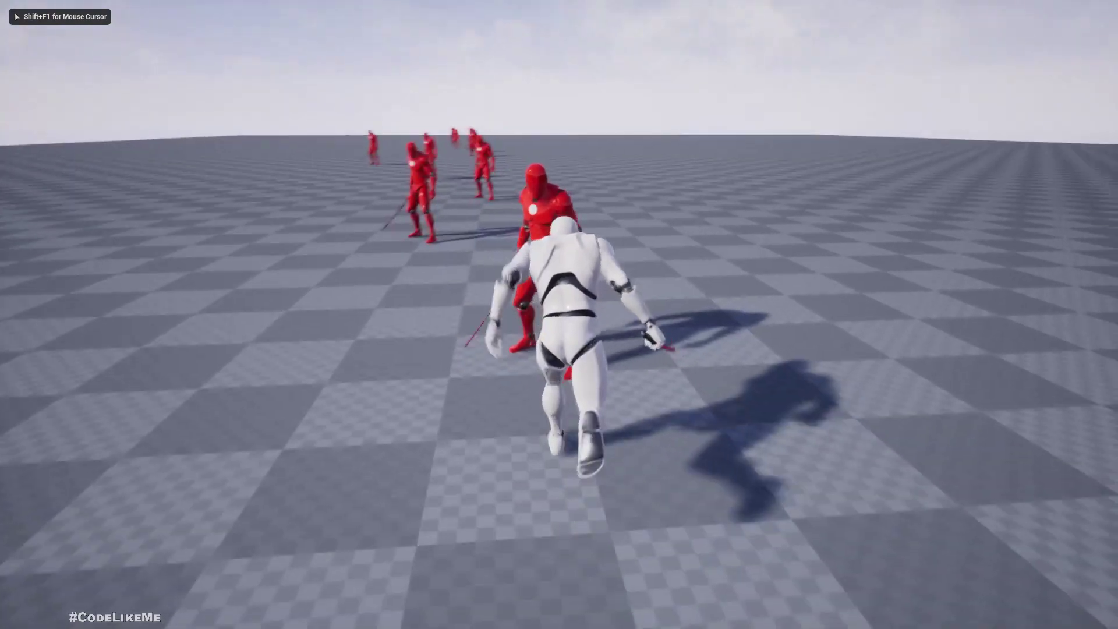
left_click(560, 314)
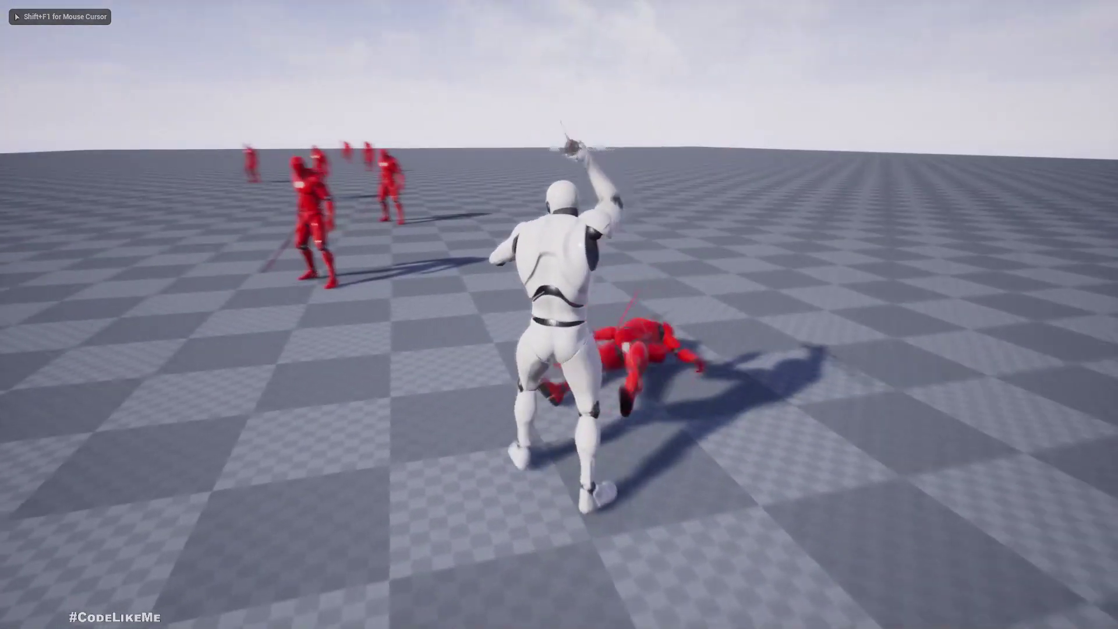
key("w")
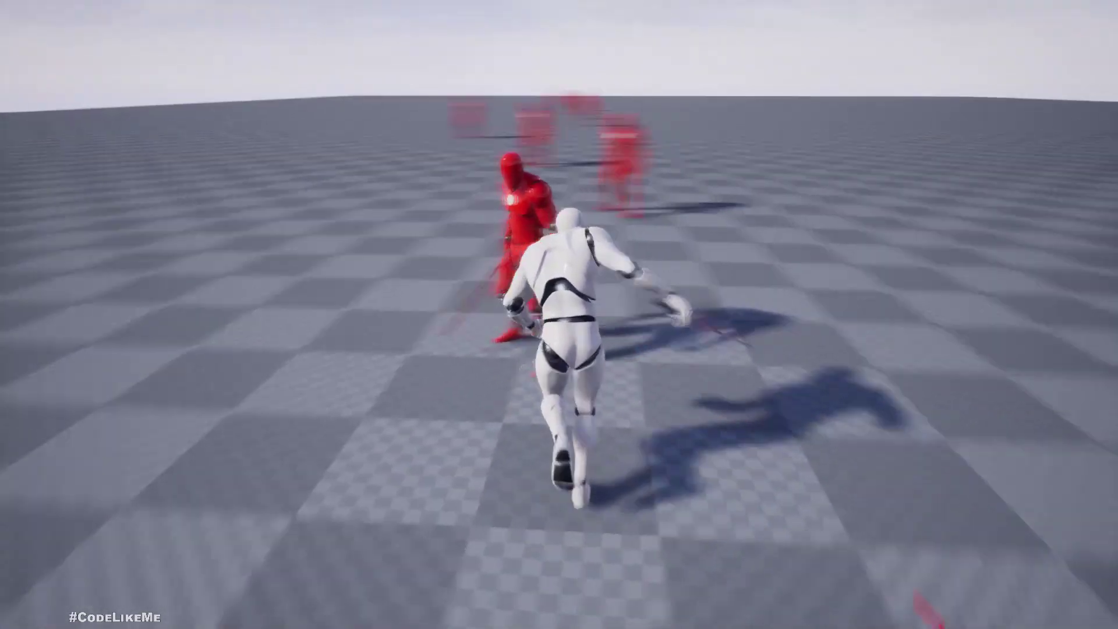
left_click(559, 315)
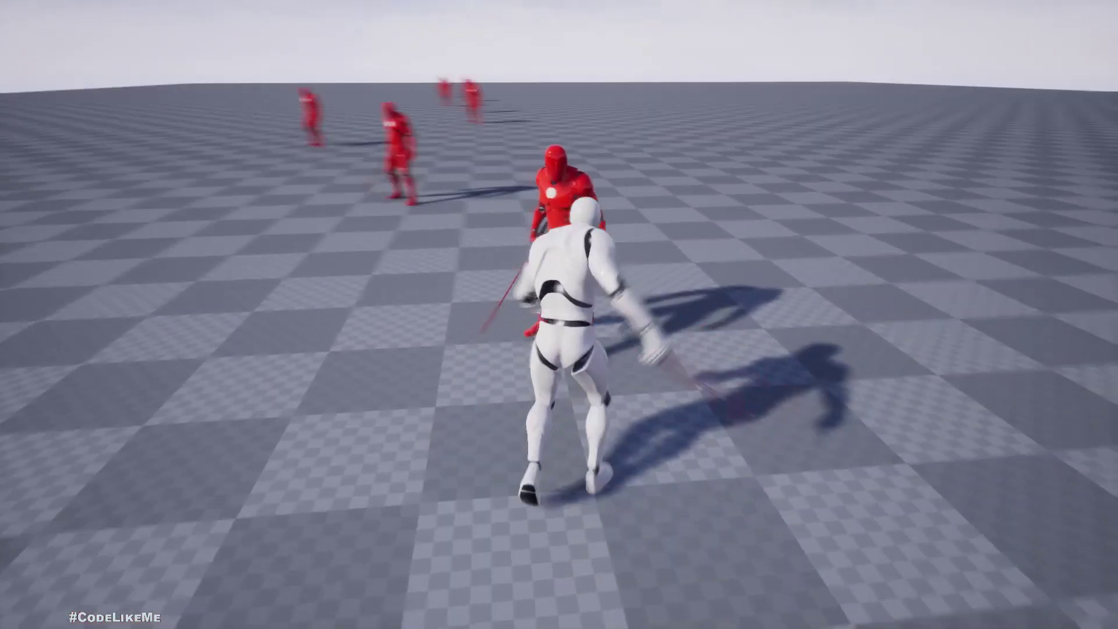
left_click(559, 314)
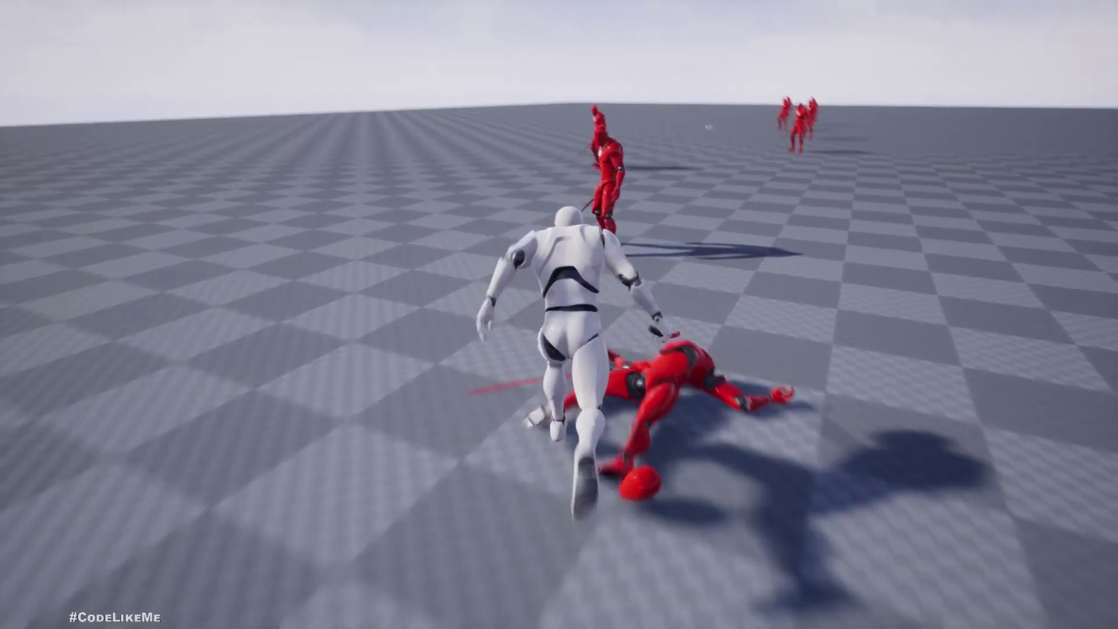
left_click(559, 315)
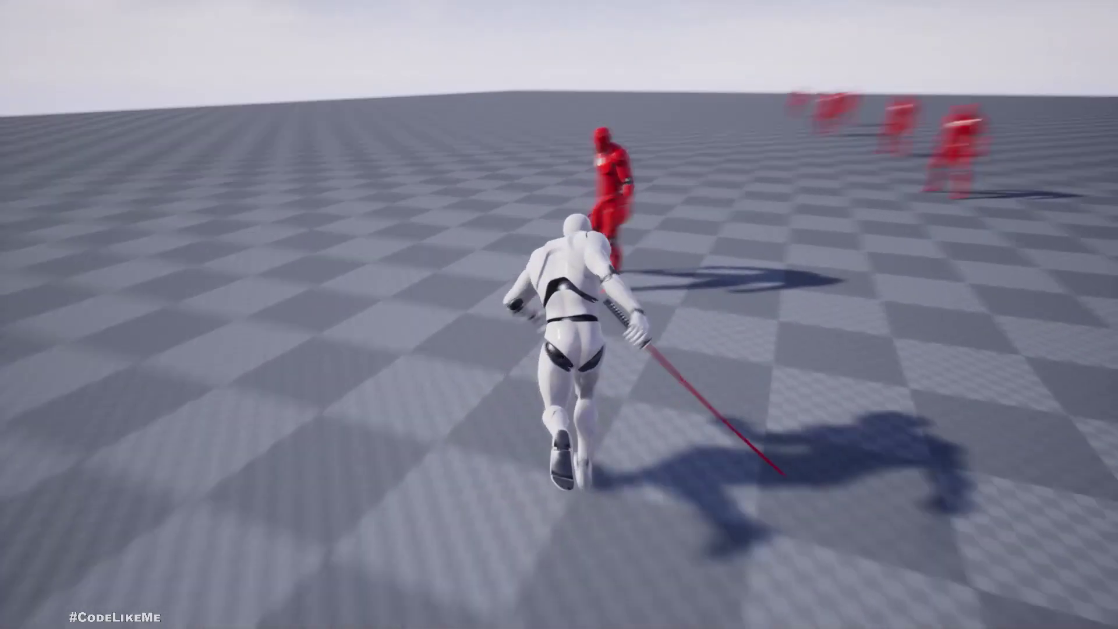
left_click(559, 314)
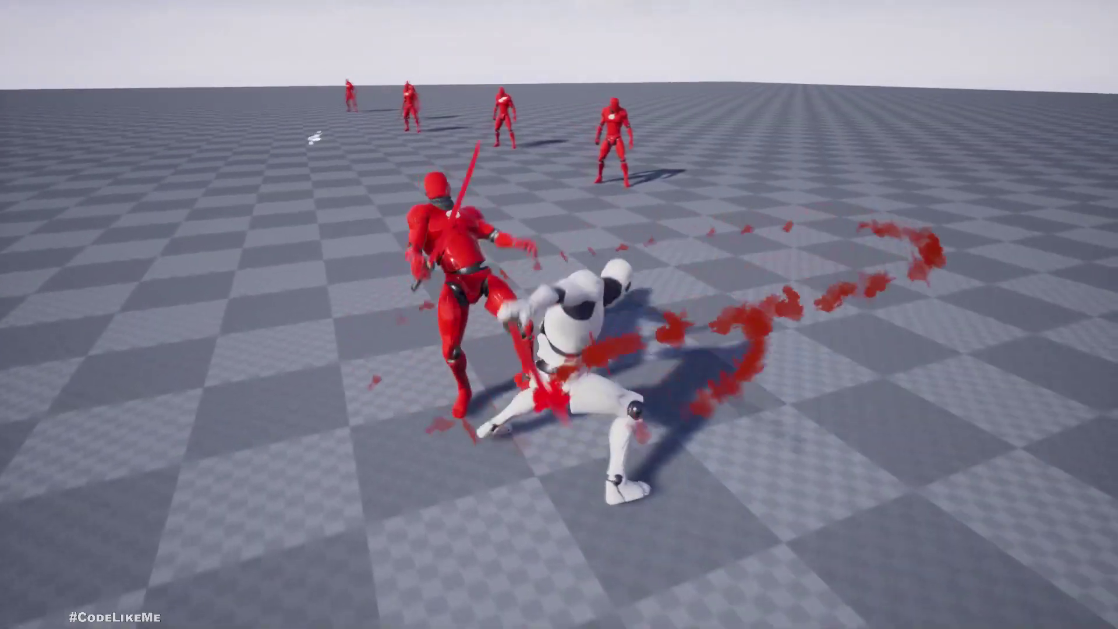
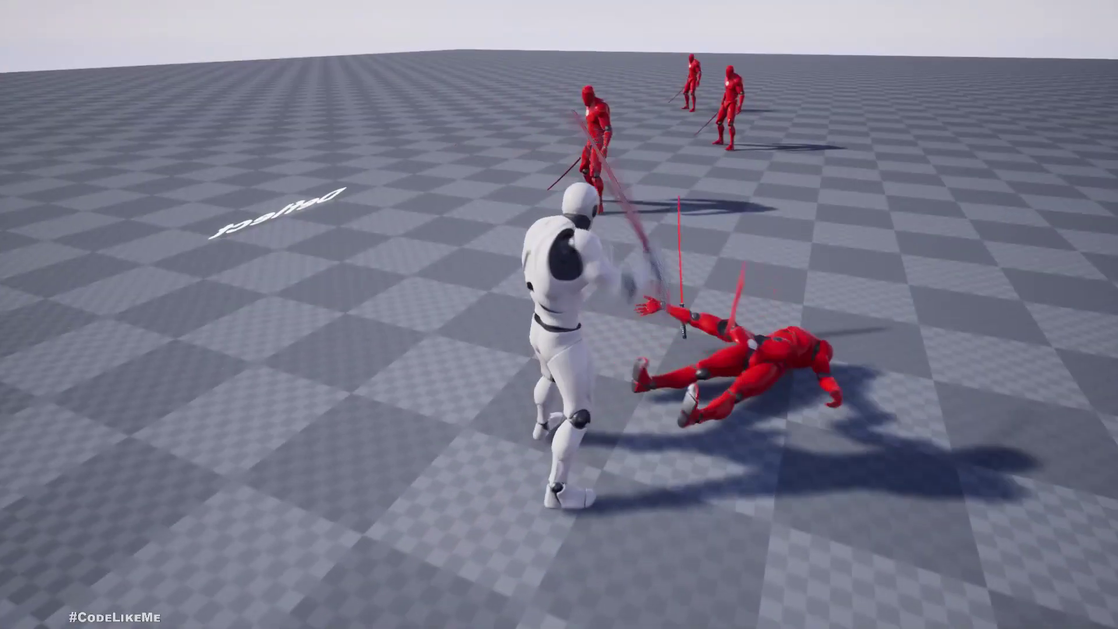
key("w")
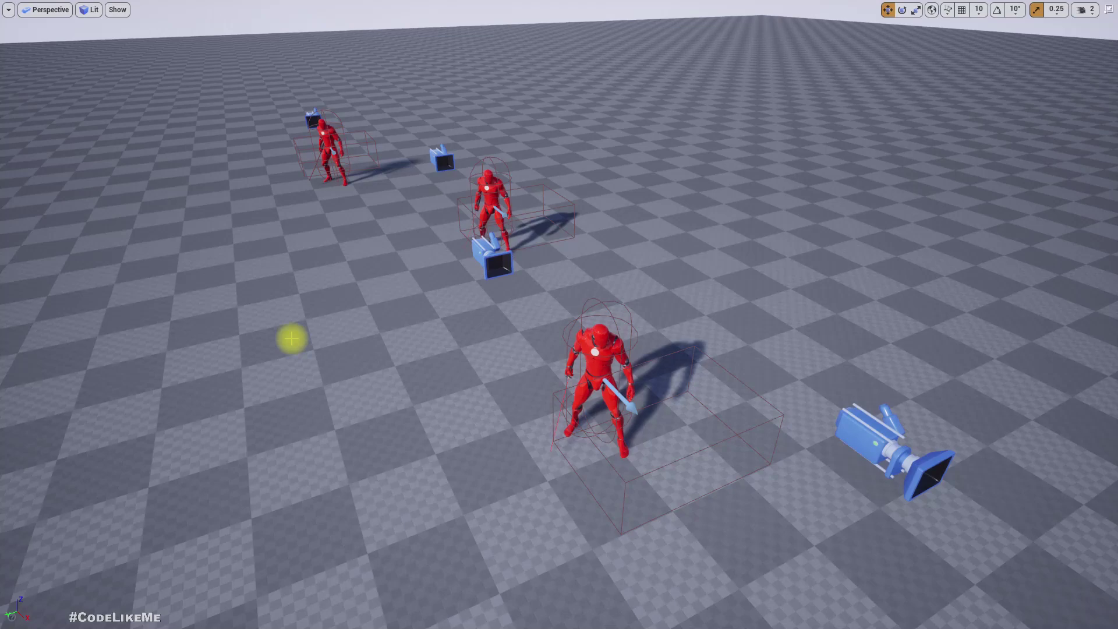
key("F11")
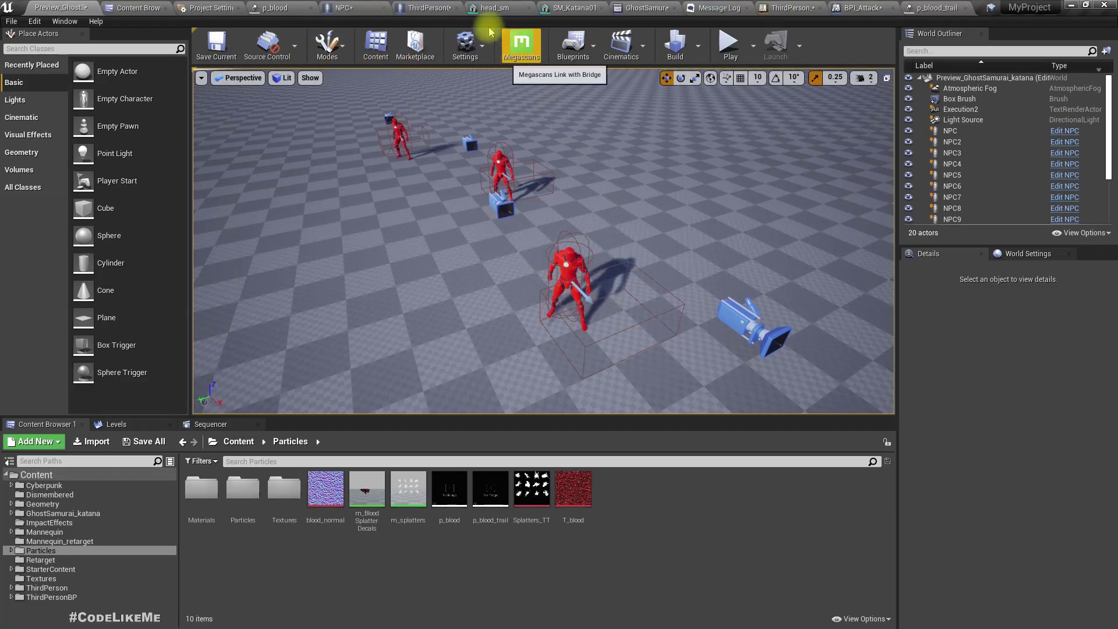
Open GhostSamurai_Execution06_Montage and move its ActivateBlood notify to about frame 20, just after the slash notify
left_click(414, 8)
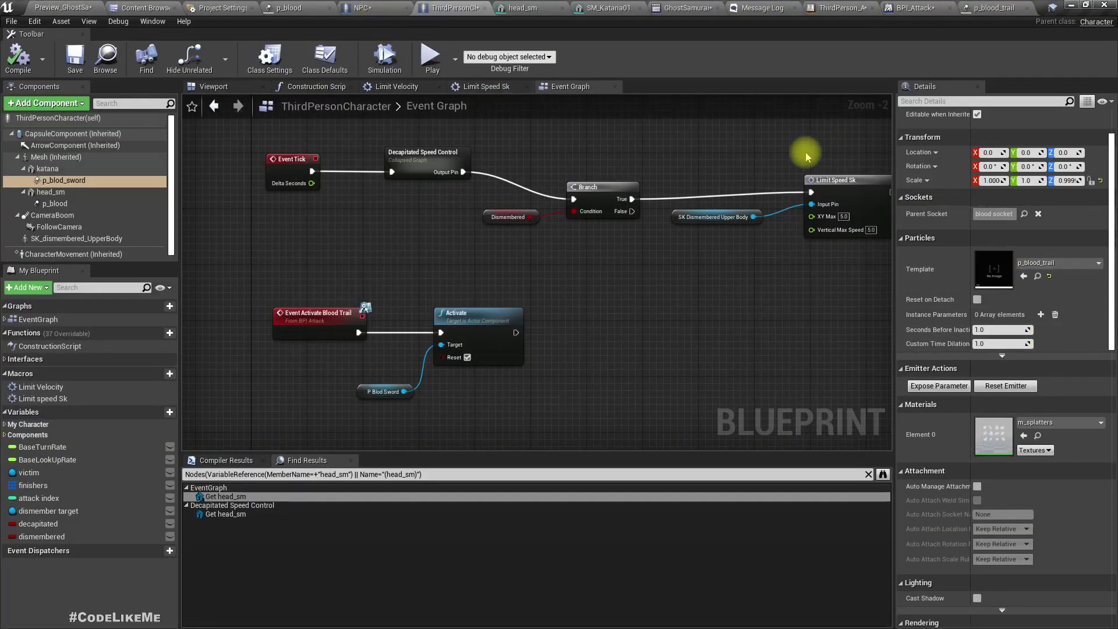
left_click(668, 7)
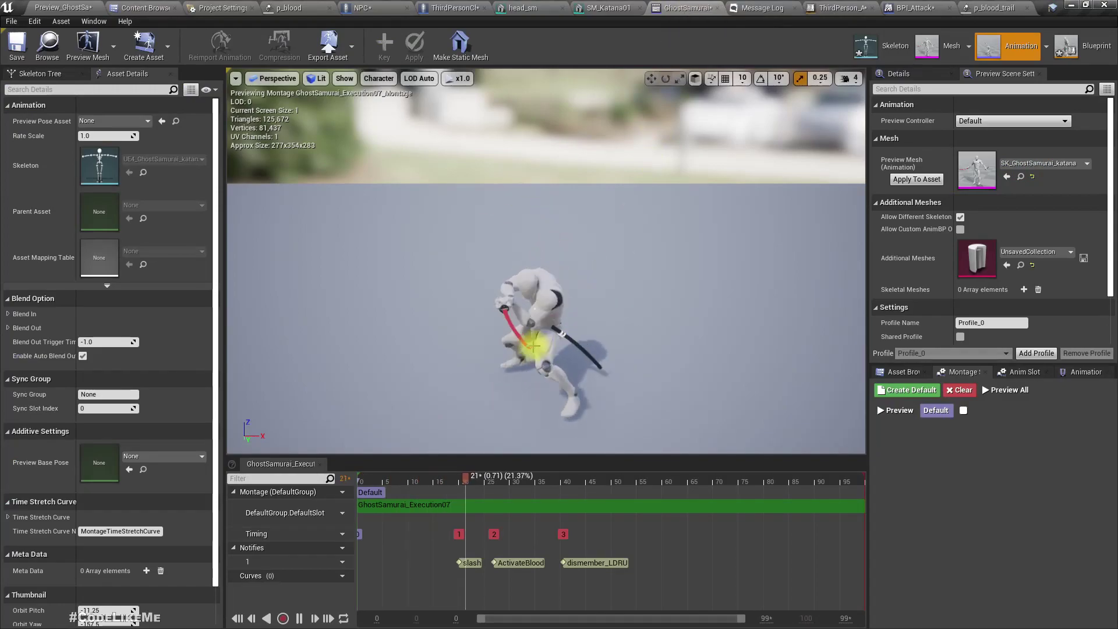
left_click(904, 371)
double_click(915, 503)
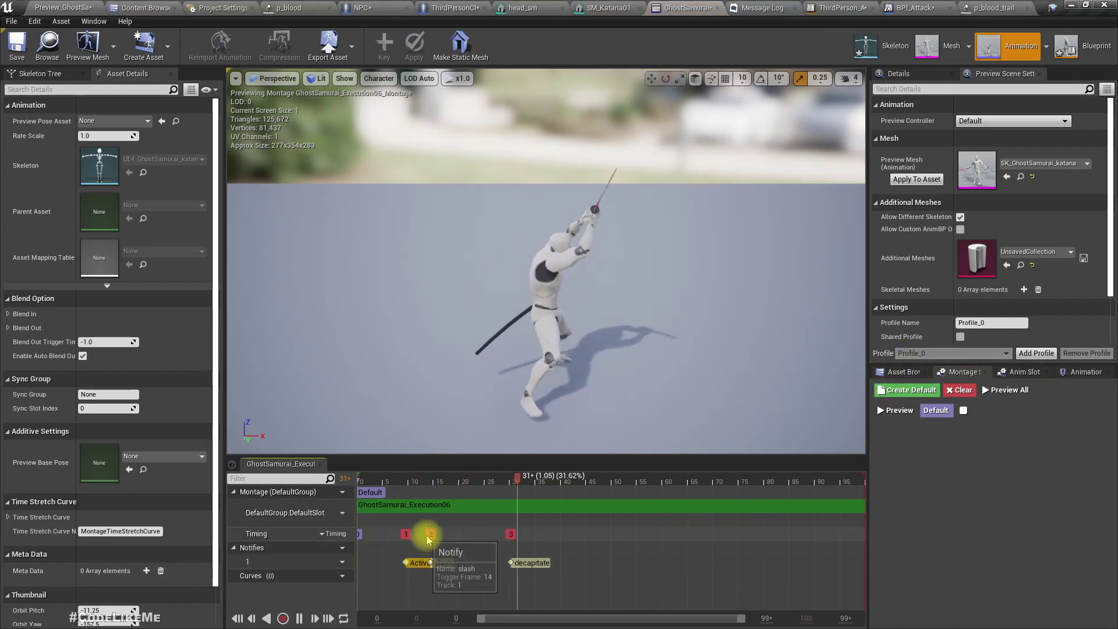
key("space")
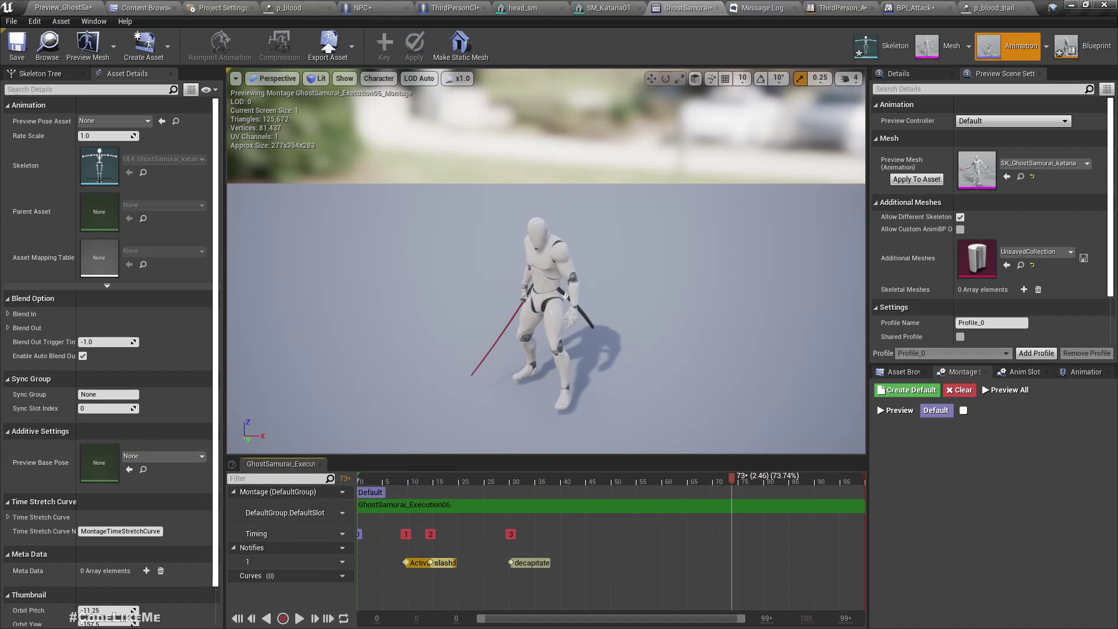
left_click_drag(437, 481, 472, 516)
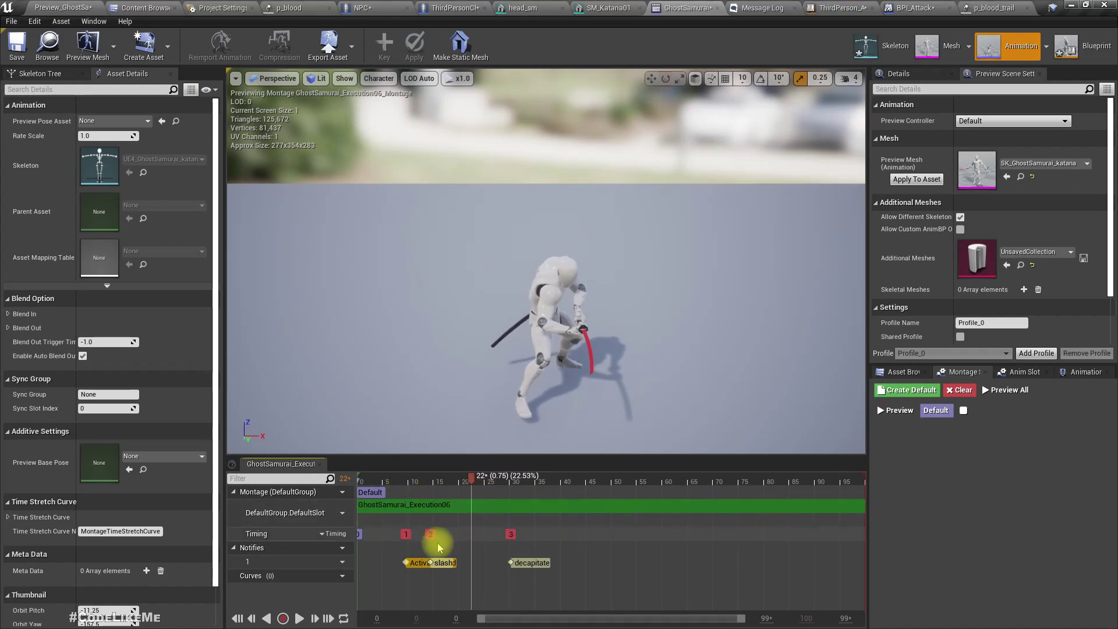
left_click_drag(411, 562, 473, 568)
left_click_drag(469, 481, 503, 484)
Set the montage timeline's time format to seconds and scrub through the decapitation swing
right_click(460, 478)
mouse_move(485, 492)
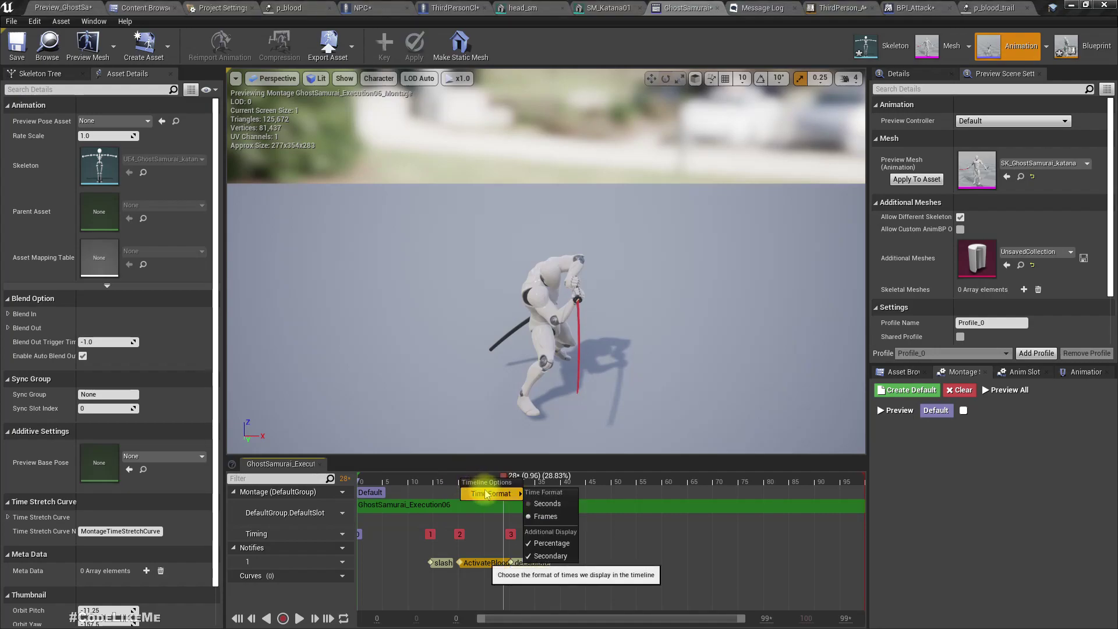
left_click(544, 504)
left_click_drag(505, 474, 553, 486)
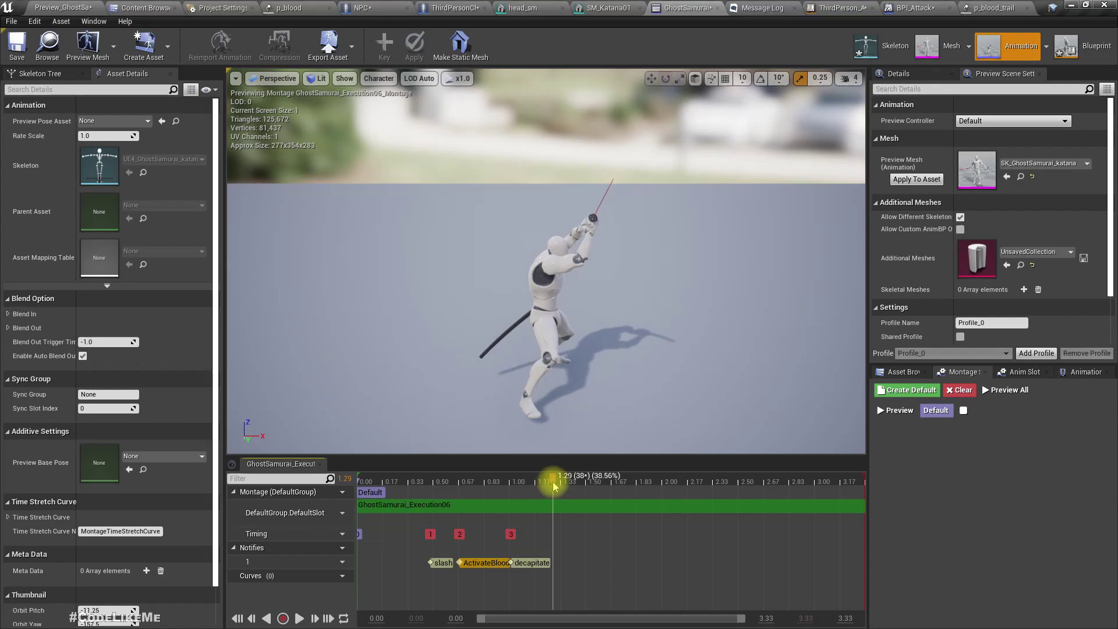
Open GhostSamurai_Execution07_Montage and move its ActivateBlood notify to about 0.85 s, between slash and dismember_LDRU
left_click(903, 371)
double_click(928, 525)
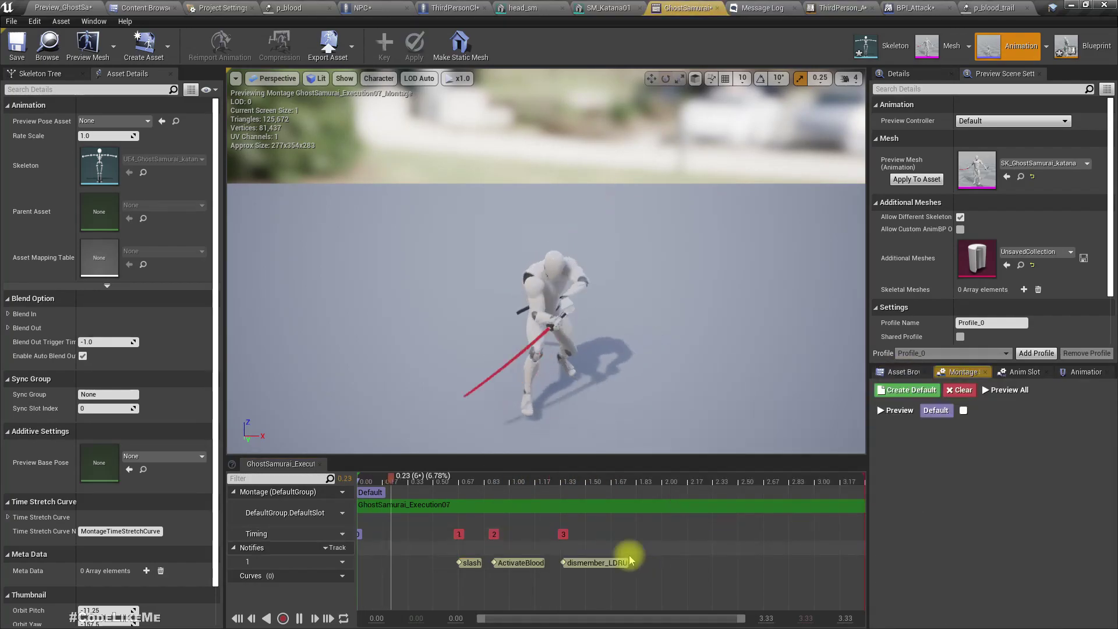
mouse_move(544, 489)
left_mouse_down()
mouse_move(432, 487)
mouse_move(585, 506)
mouse_move(527, 501)
left_mouse_up()
left_click(495, 534)
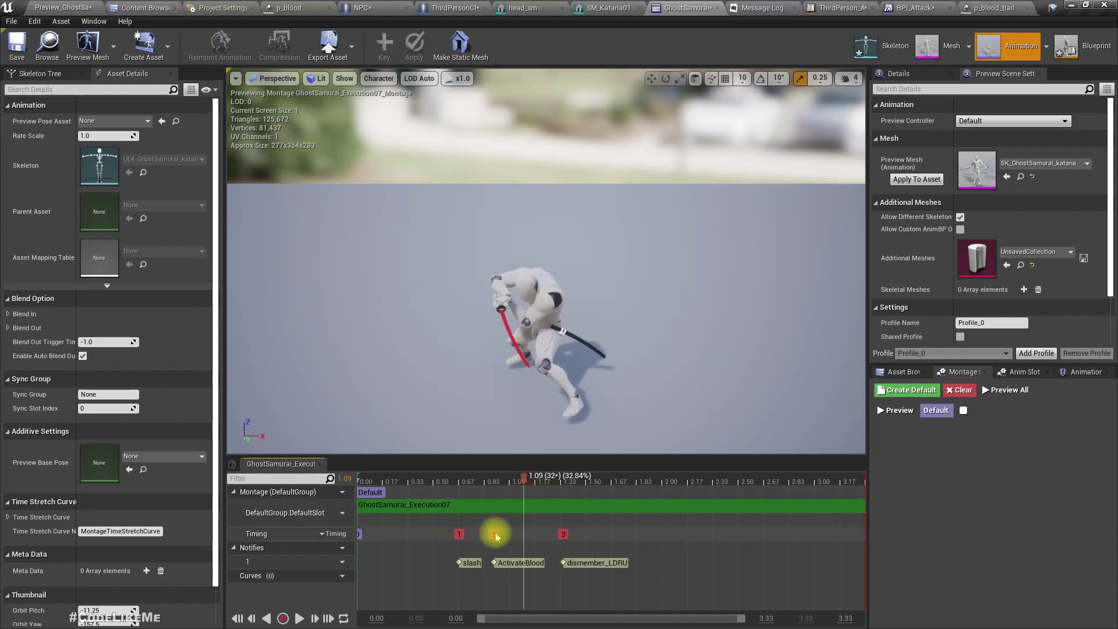
left_click_drag(504, 561, 527, 553)
left_click_drag(522, 481, 615, 498)
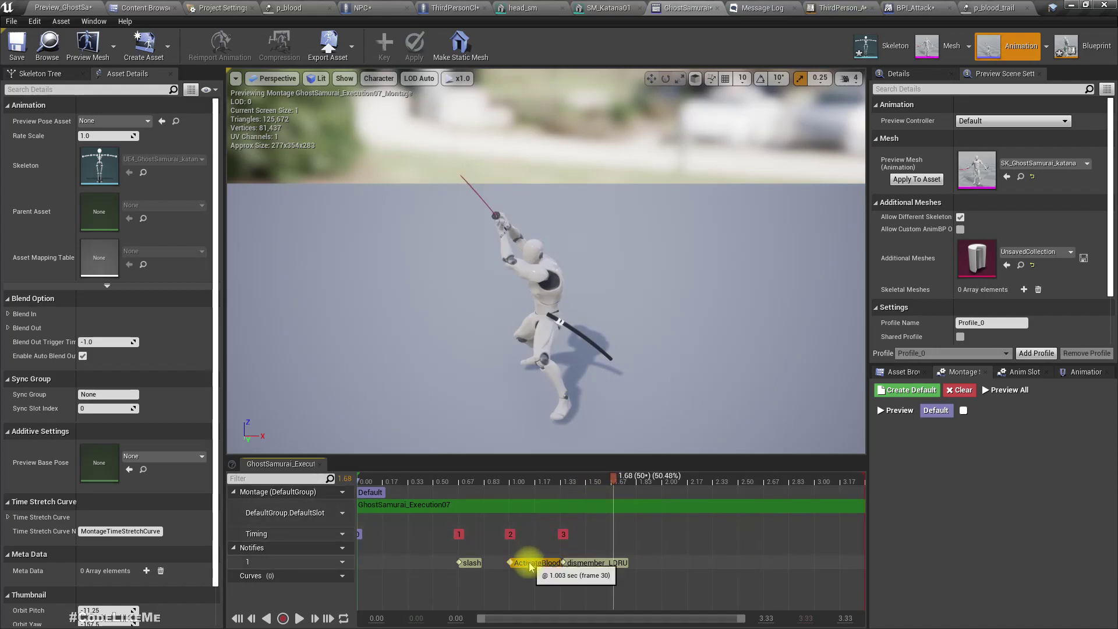
left_click_drag(532, 568, 496, 568)
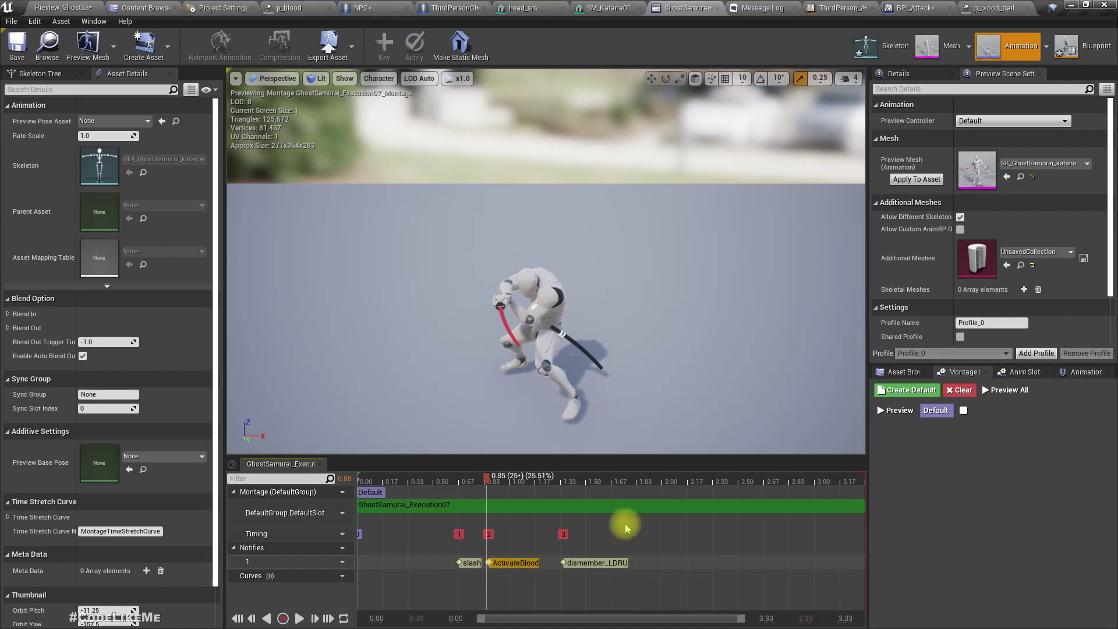
Play back GhostSamurai_Execution06_Montage to check its notify timing and return to the list of animation assets
left_click(891, 374)
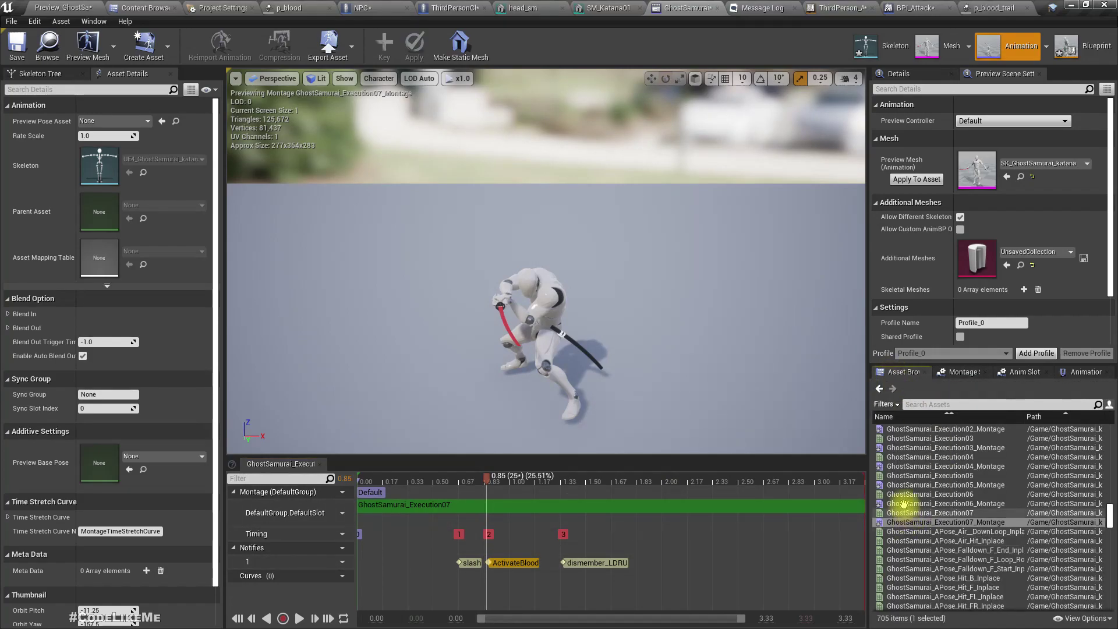
double_click(906, 513)
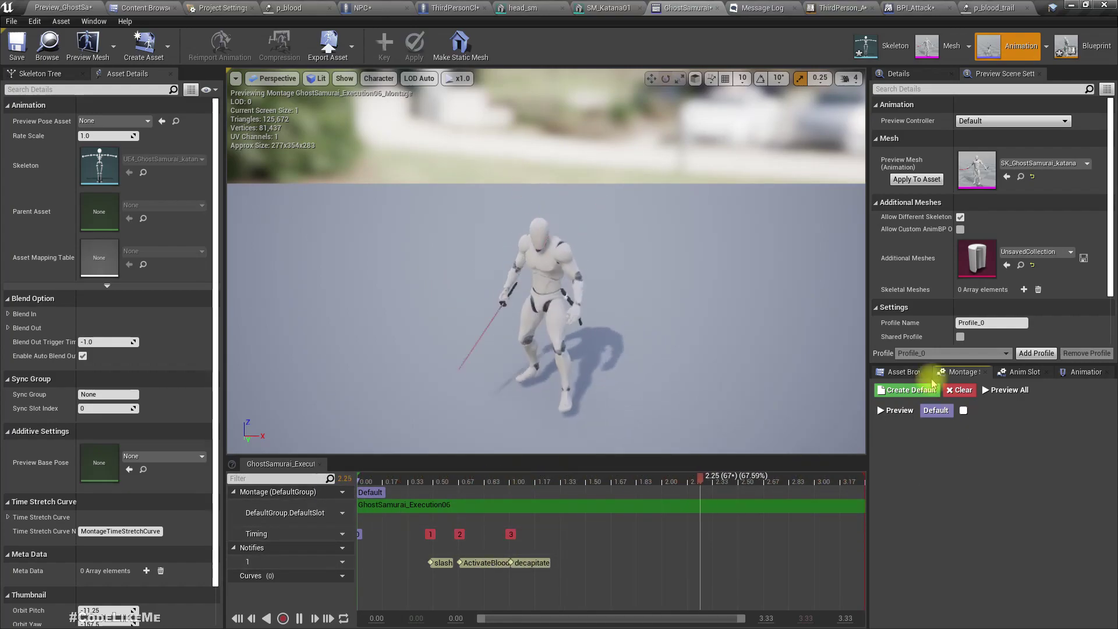
left_click(900, 374)
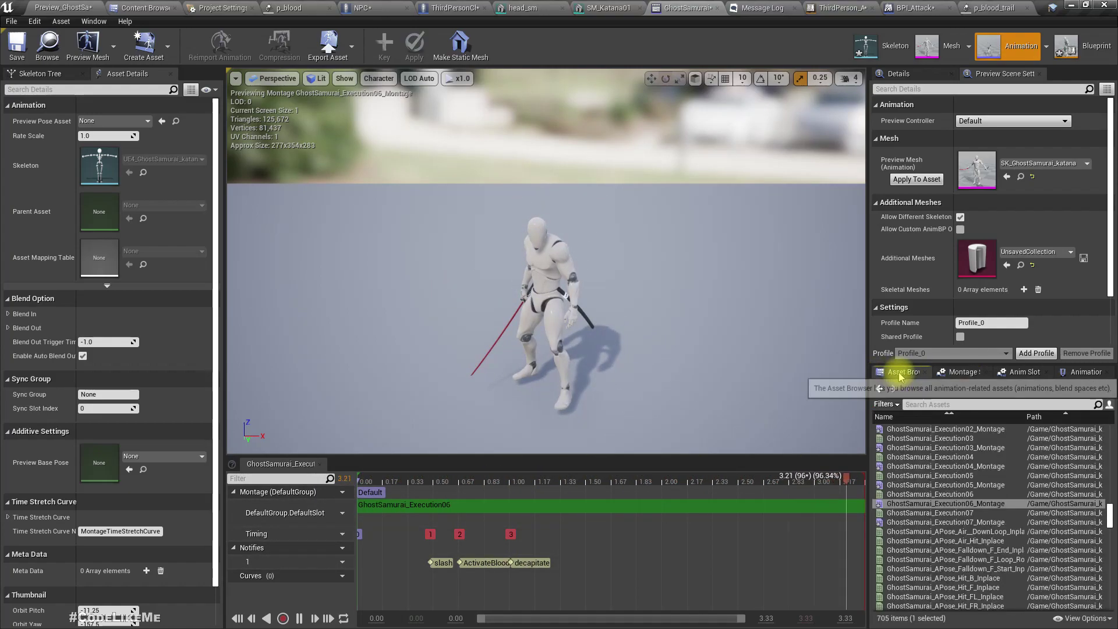
Open GhostSamurai_Execution05_Montage and move its ActivateBlood notify to about 0.75 s, just before the stab notify
double_click(931, 484)
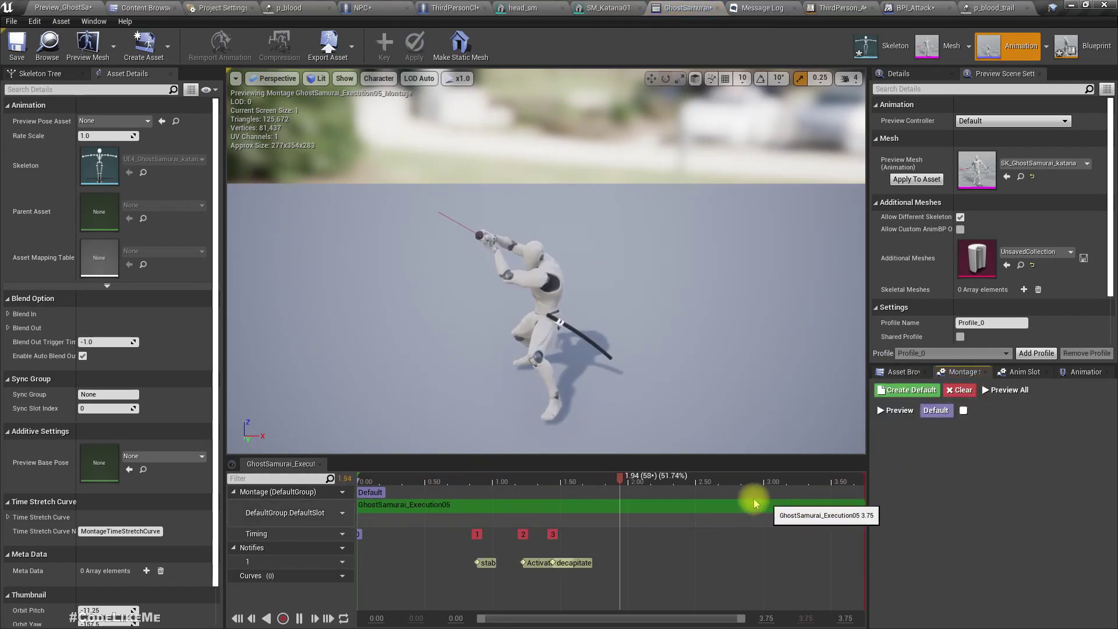
left_click(491, 477)
left_click_drag(483, 477, 441, 478)
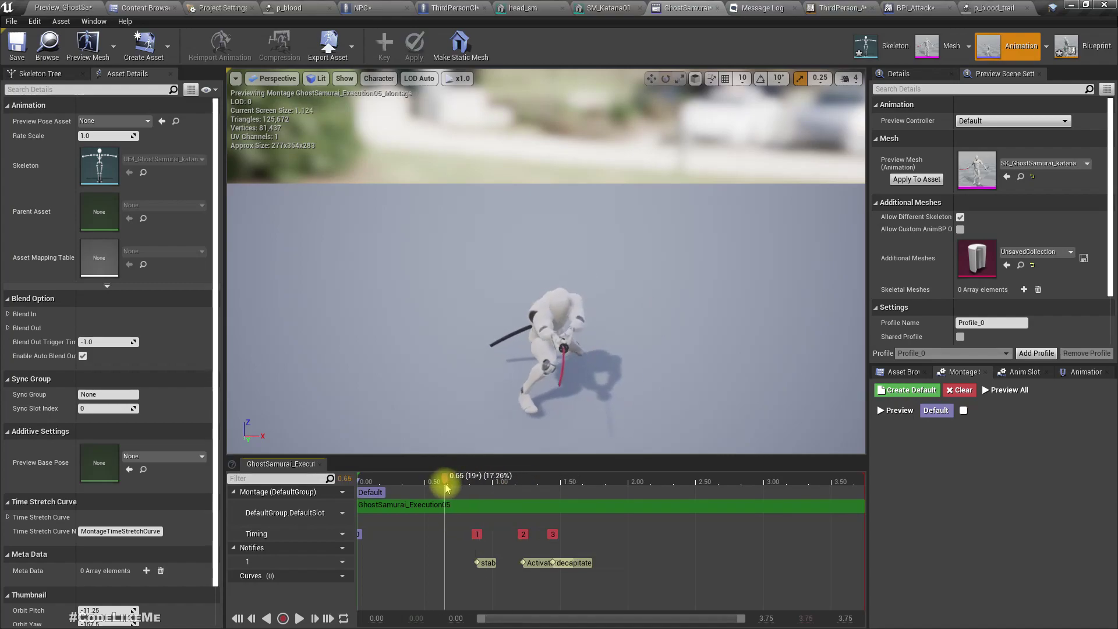
left_click_drag(531, 569, 432, 563)
left_click_drag(445, 478, 417, 482)
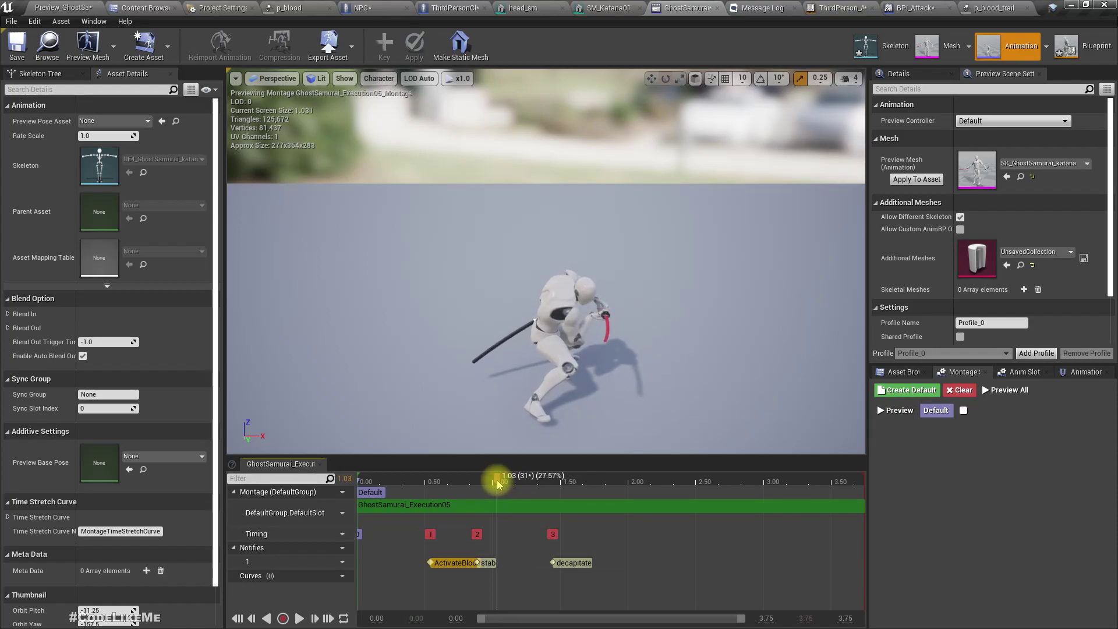
left_click_drag(460, 562, 472, 562)
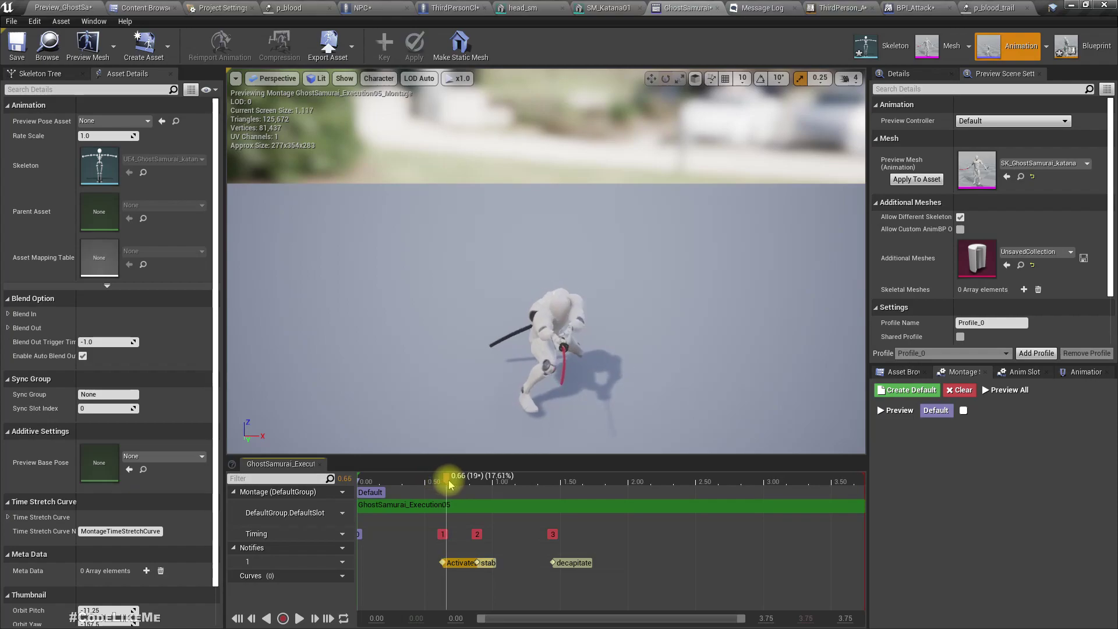
left_click_drag(464, 487, 490, 491)
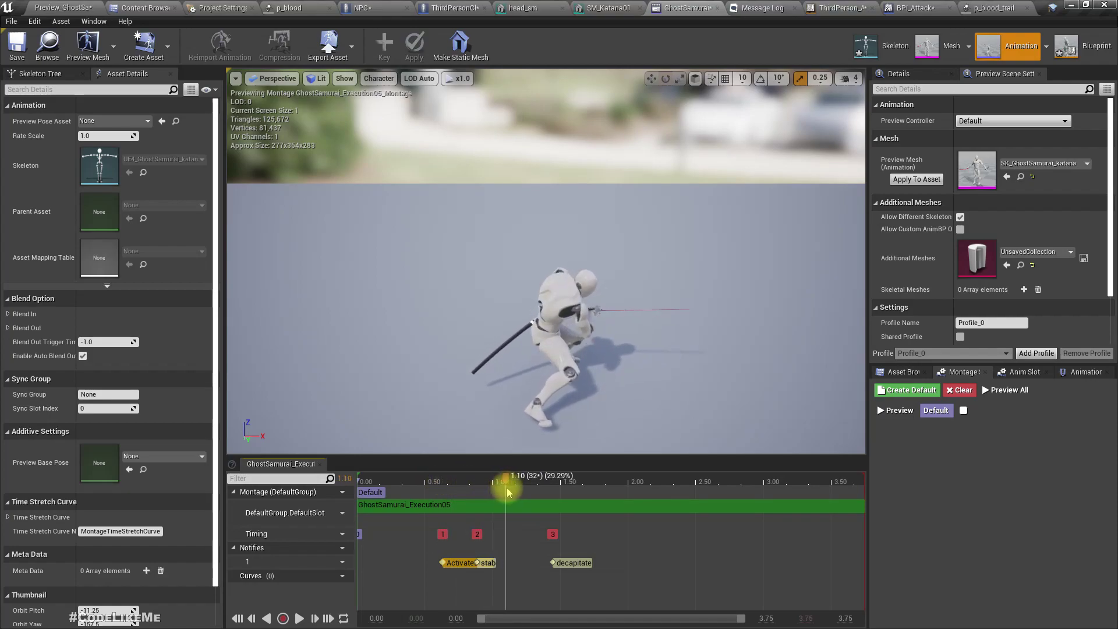
left_click_drag(537, 495, 495, 490)
left_click(456, 561)
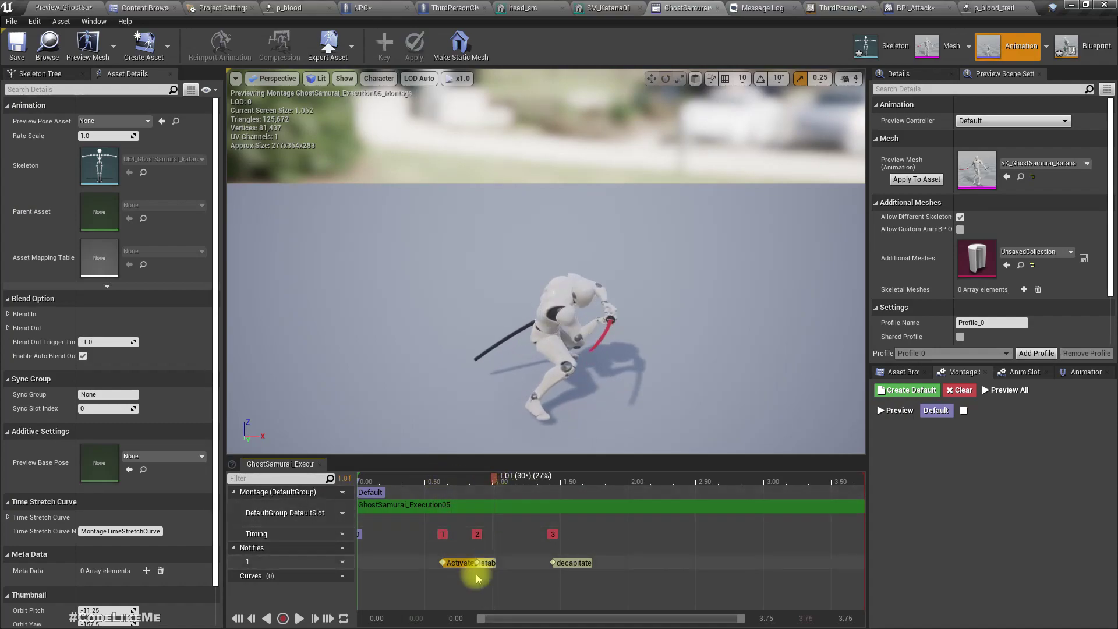
left_click_drag(458, 566, 477, 562)
mouse_move(492, 476)
left_mouse_down()
mouse_move(454, 483)
mouse_move(561, 480)
left_mouse_up()
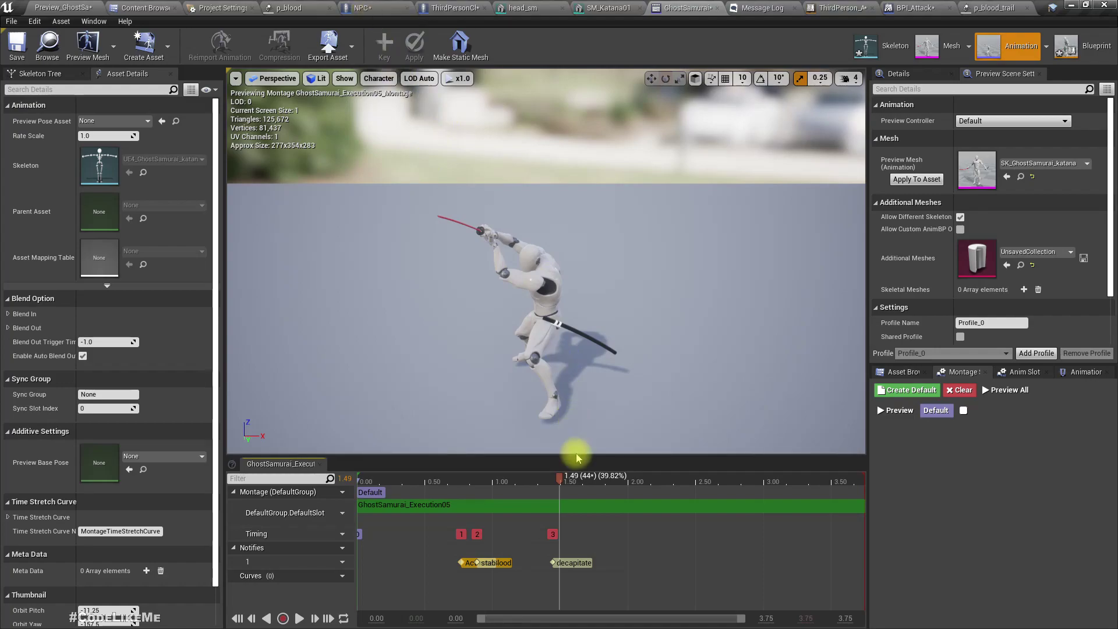
Add a second ActivateBlood notify to the Execution05 montage at about 1.4 s, just before the decapitate notify
left_click(390, 8)
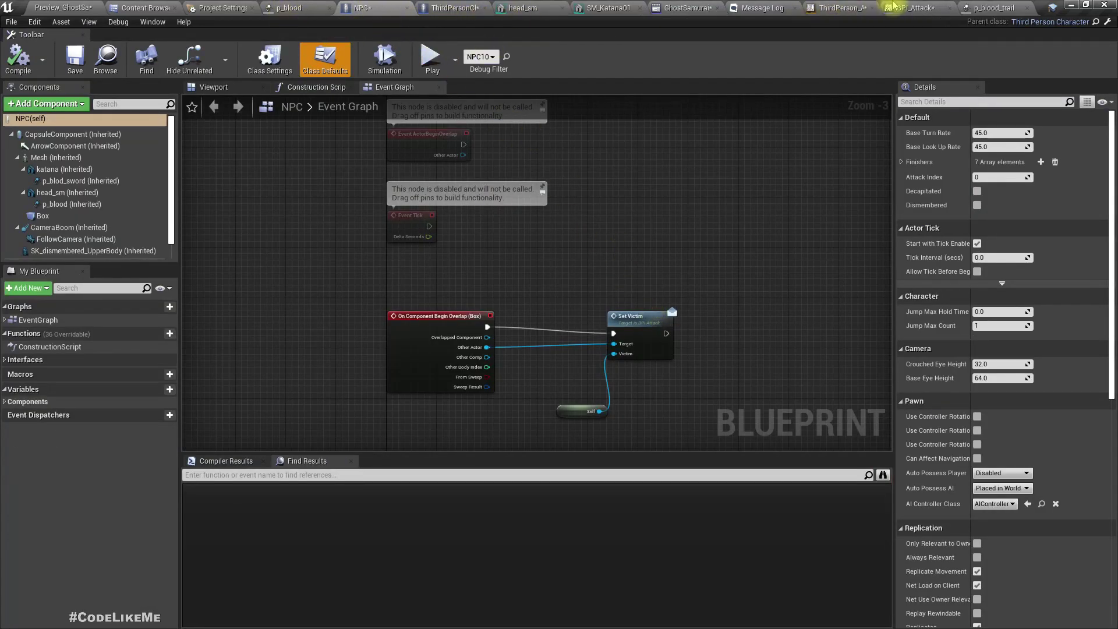
left_click(685, 8)
mouse_move(562, 477)
left_mouse_down()
mouse_move(527, 479)
mouse_move(548, 481)
left_mouse_up()
right_click(545, 564)
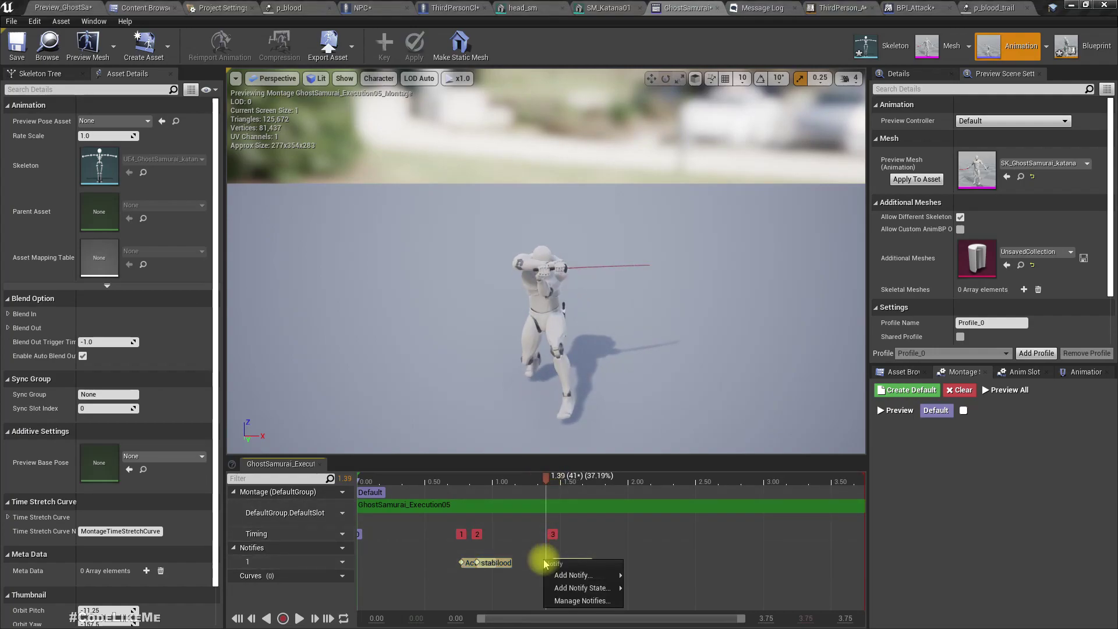
mouse_move(577, 575)
mouse_move(757, 492)
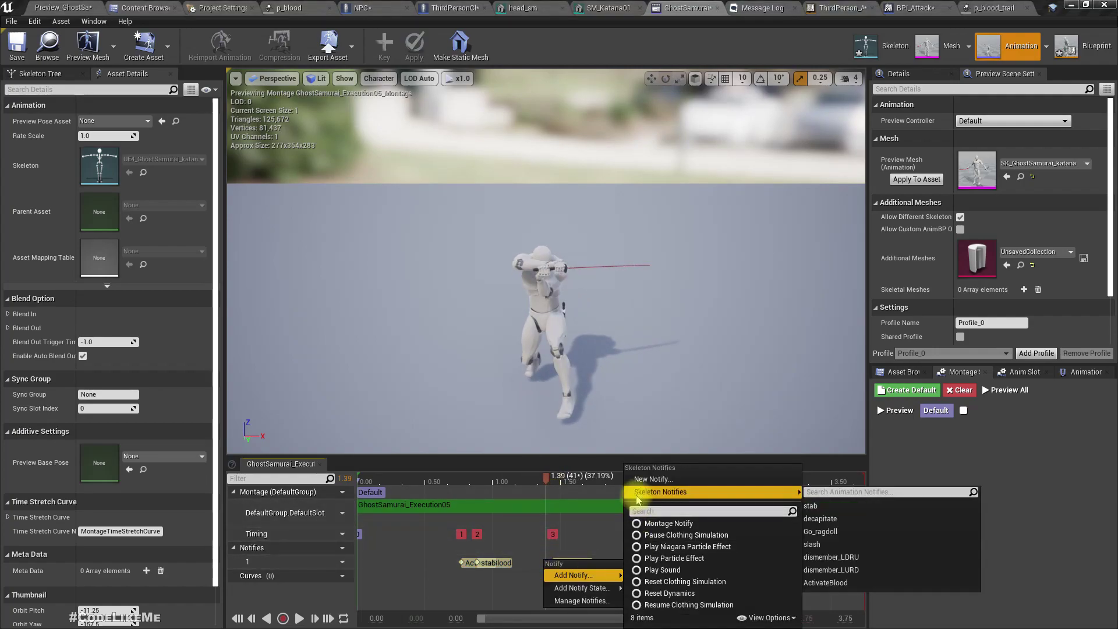
left_click(831, 584)
left_click_drag(546, 483, 628, 479)
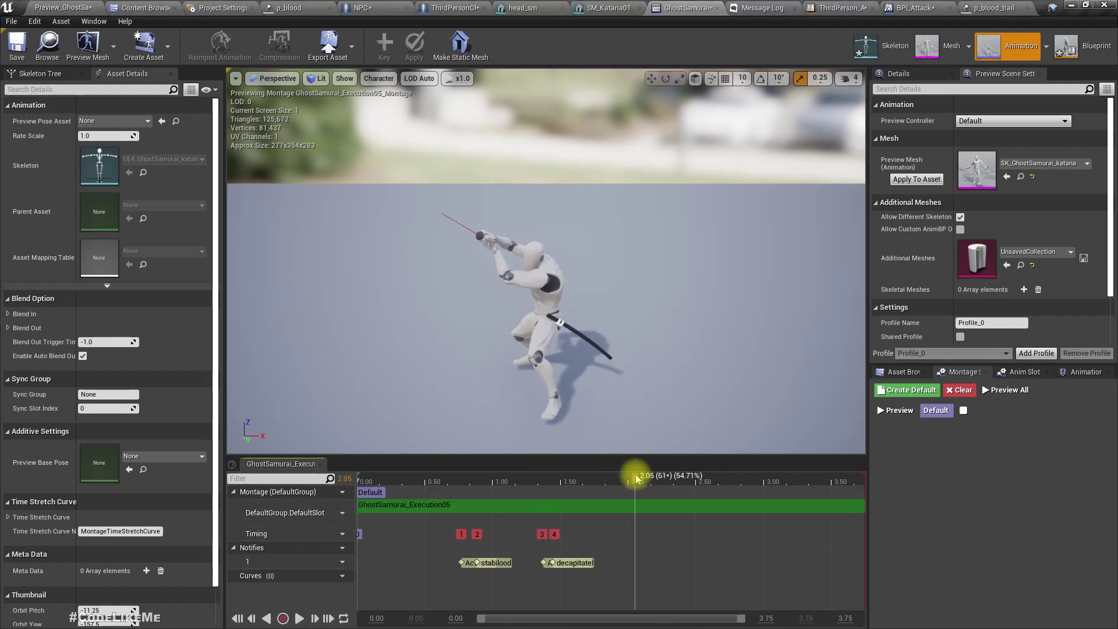
Open GhostSamurai_Execution04_Montage and play it back to check its stab, ActivateBlood and decapitate notify timing
left_click(898, 373)
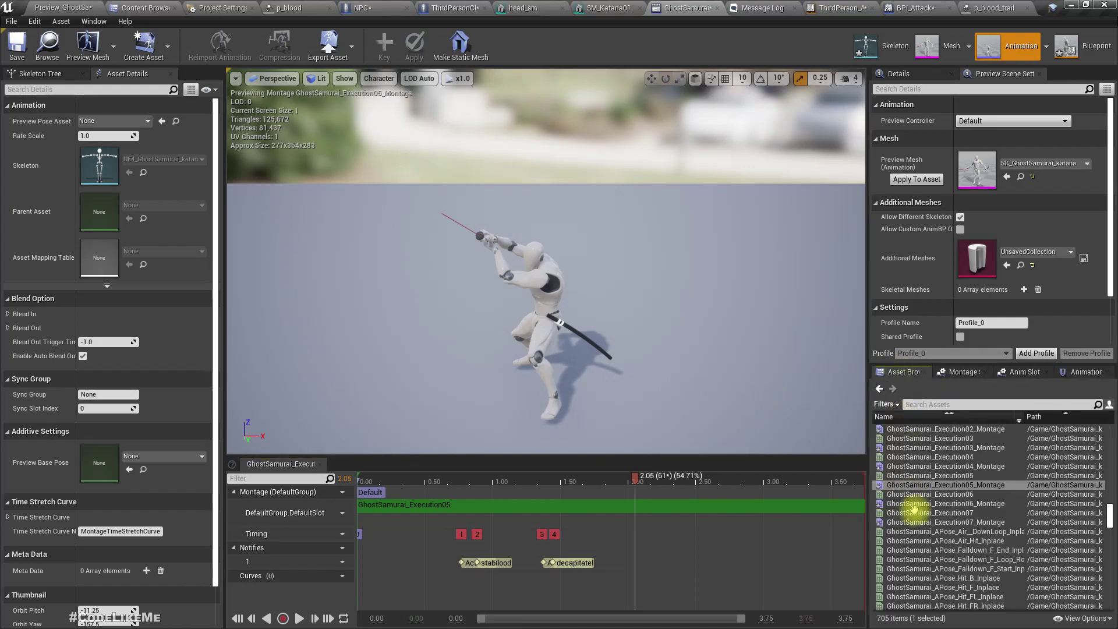
double_click(916, 462)
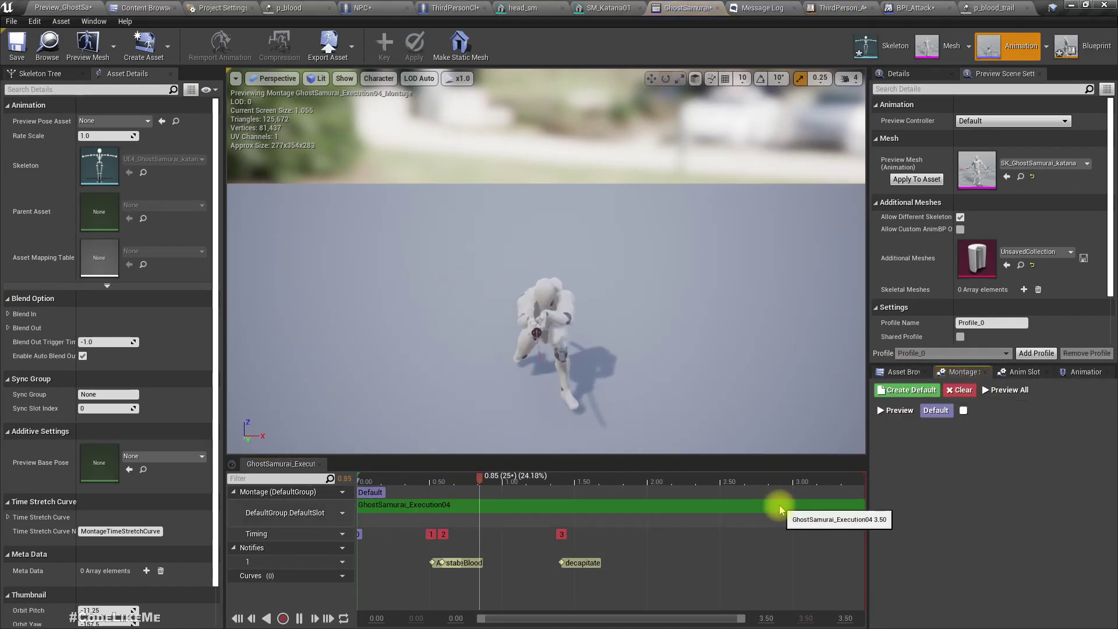
key("space")
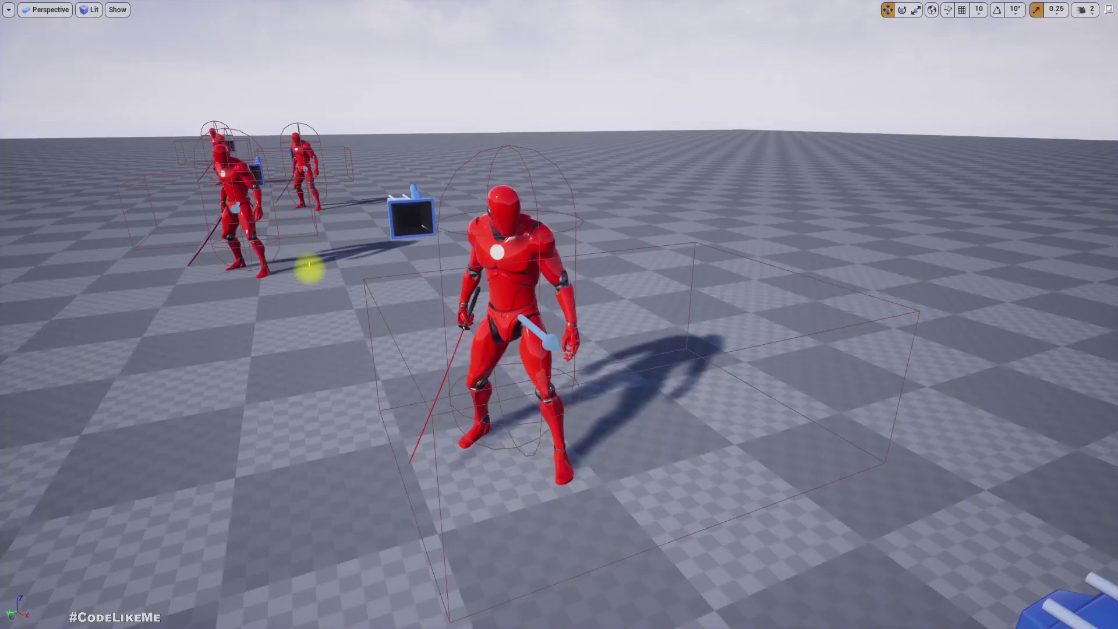
Play the level full screen and perform finishers on the NPCs to check the blood trail timing
key("alt+p")
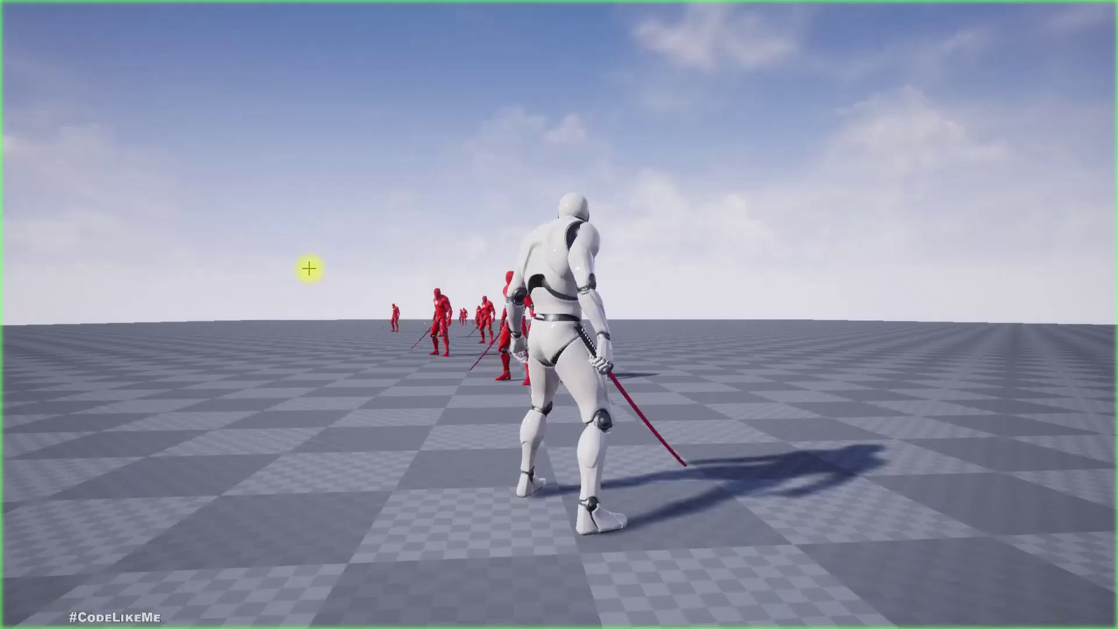
left_click(310, 269)
key("s")
key("w")
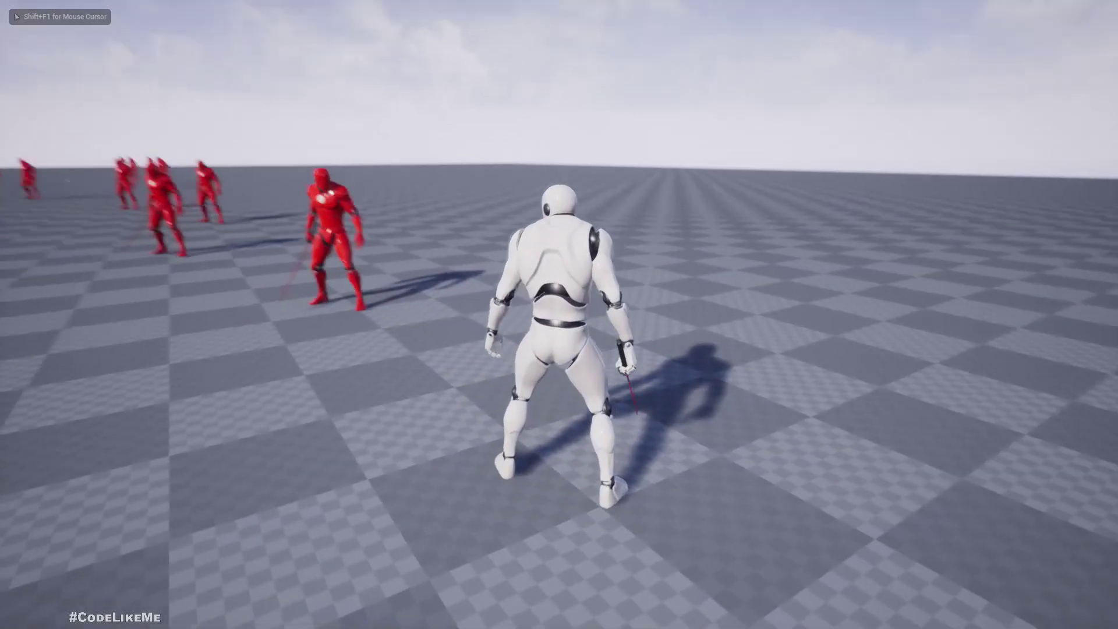
key("w")
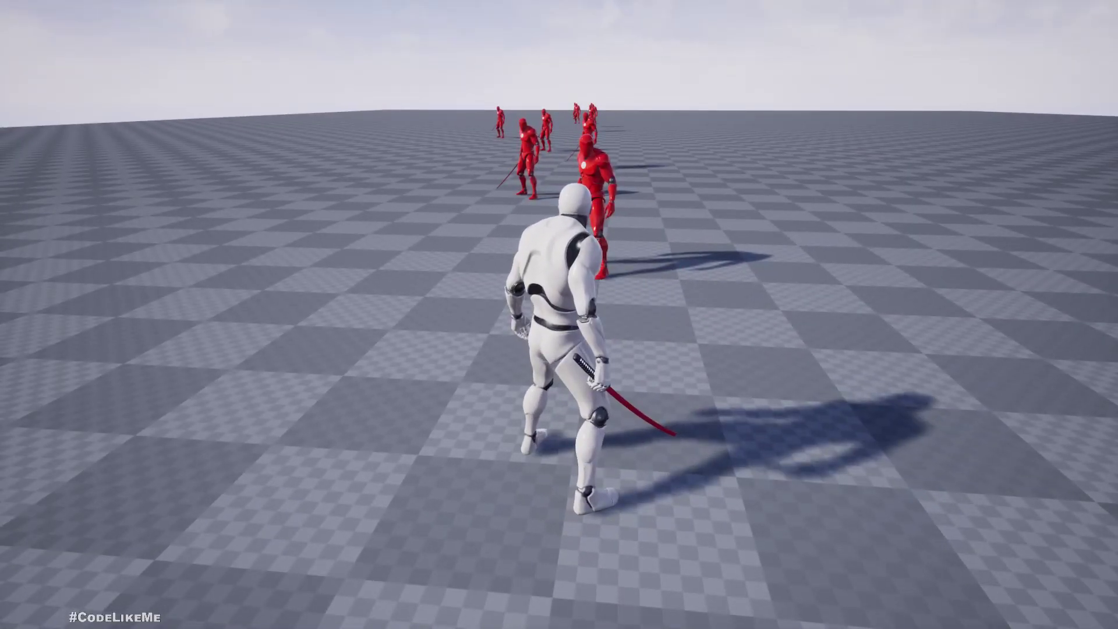
key("w")
key("w")
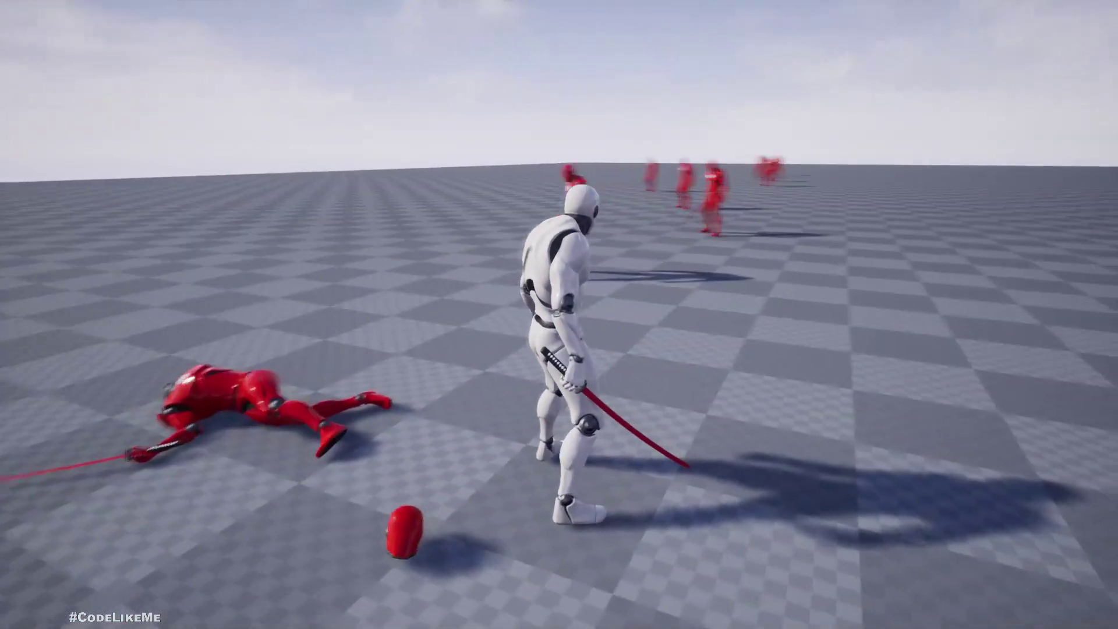
Playtest the katana finishers on several red NPCs, then end the session and restore the normal editor layout
key("w")
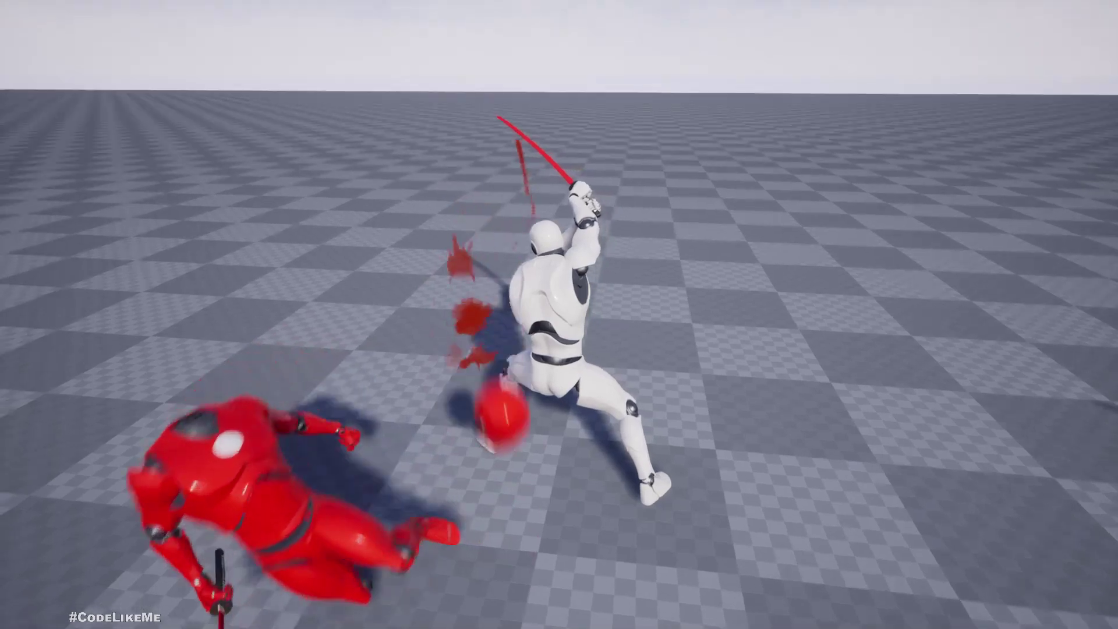
key("w")
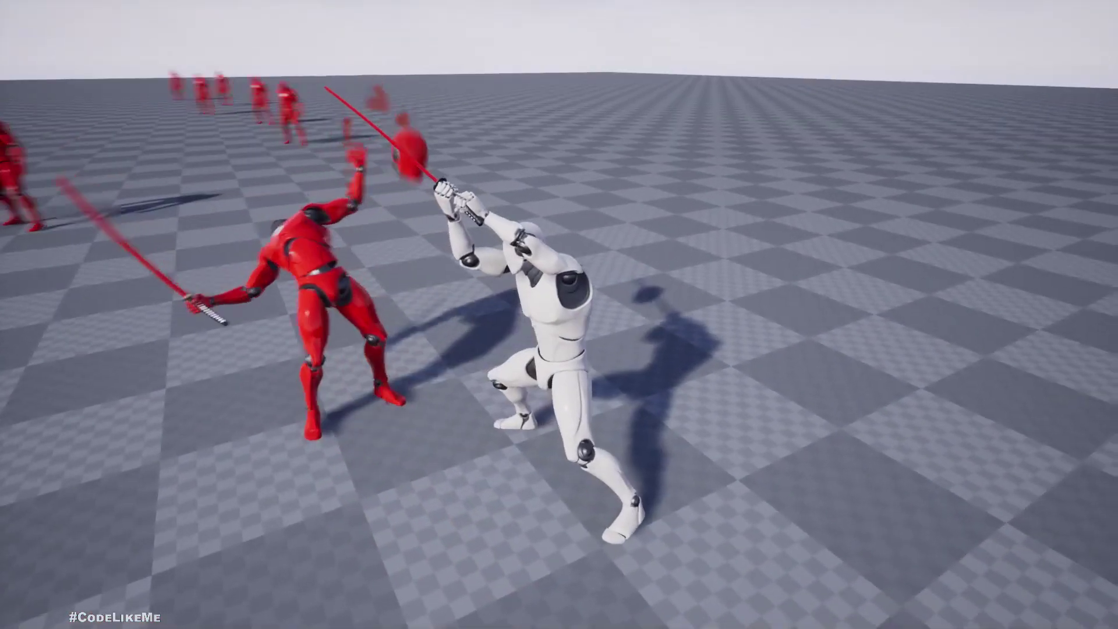
key("w")
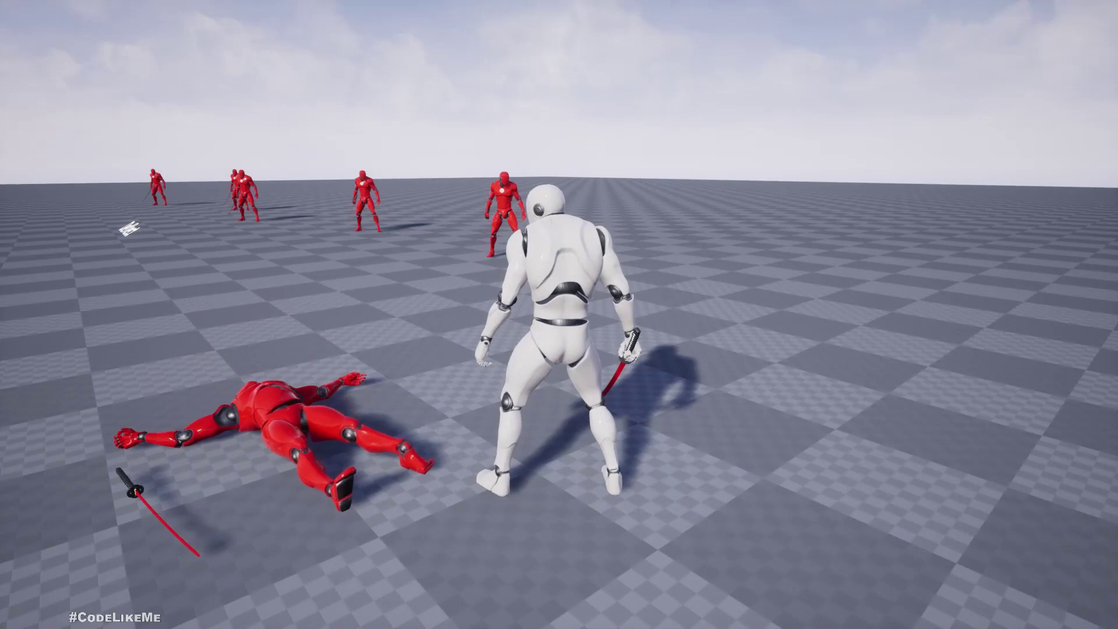
key("w")
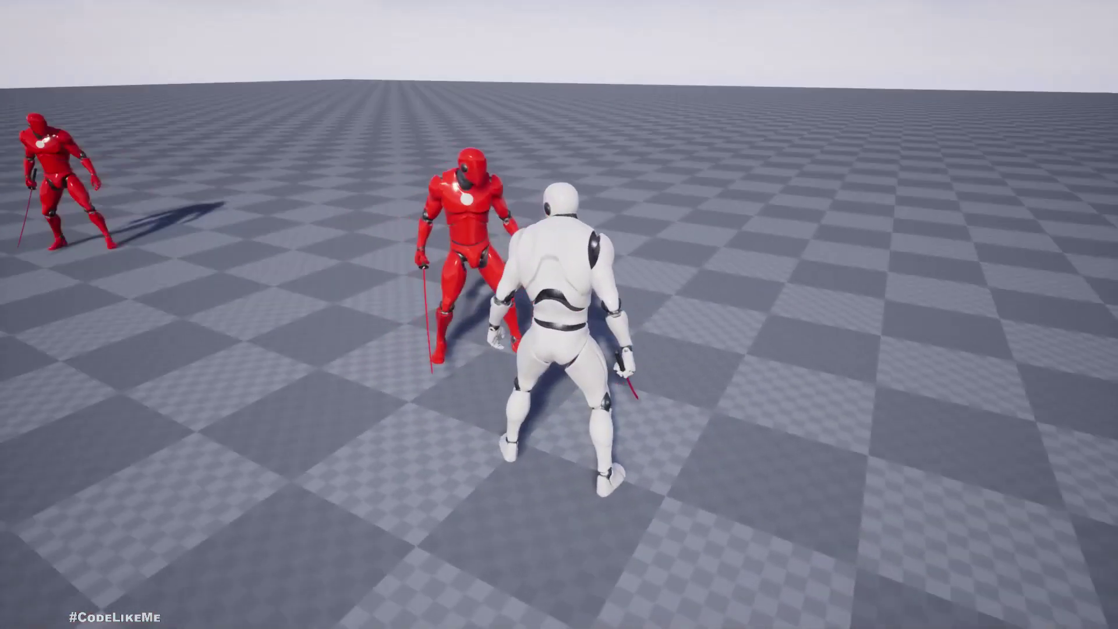
key("f")
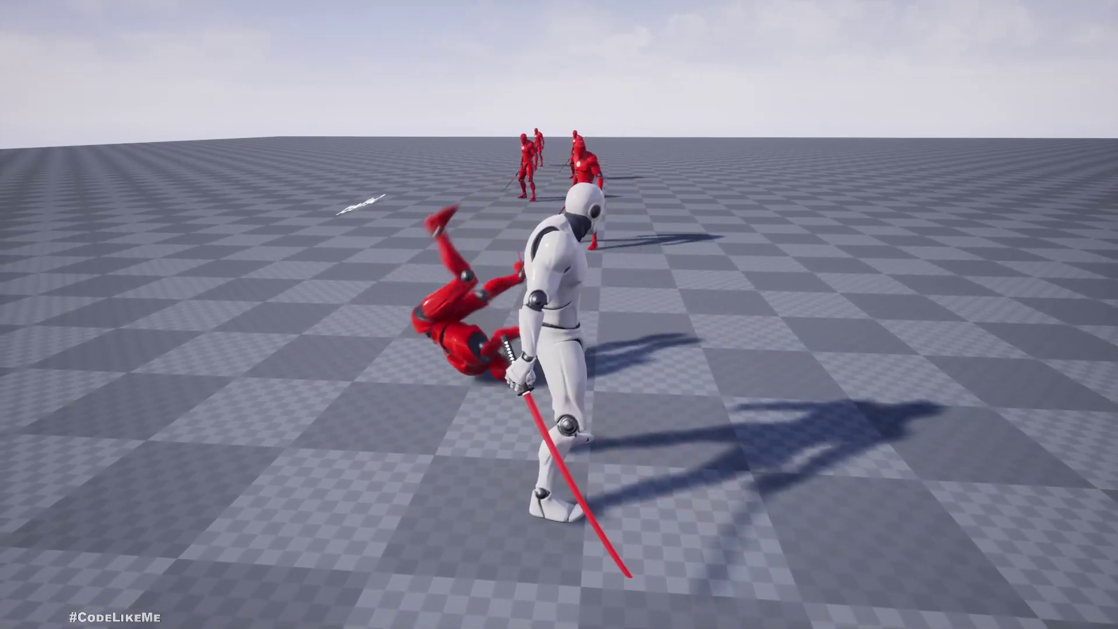
key("w")
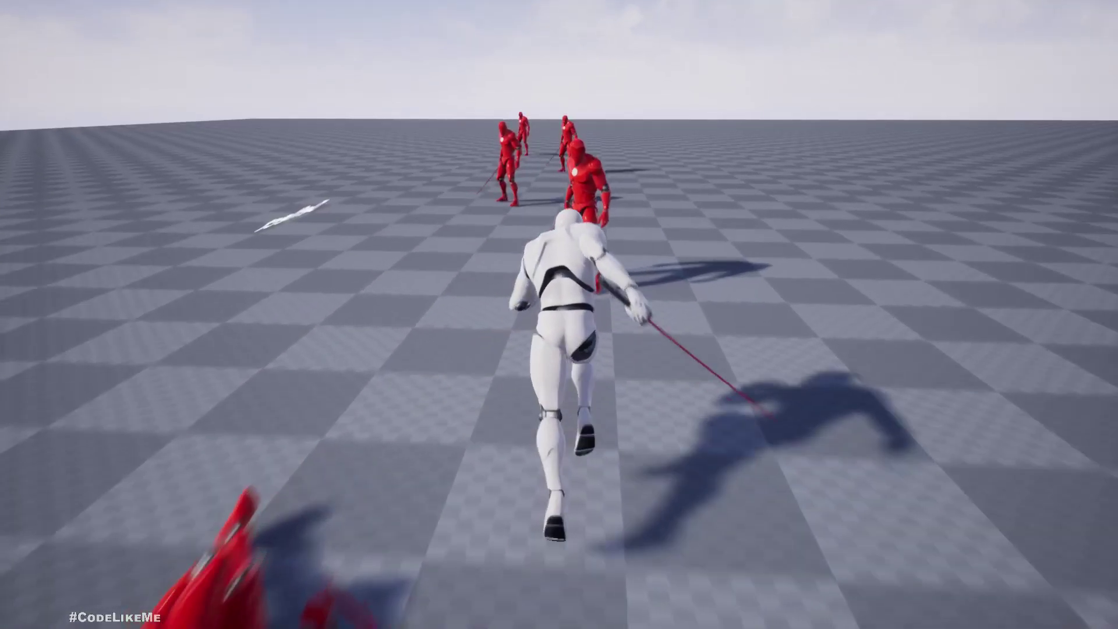
key("f")
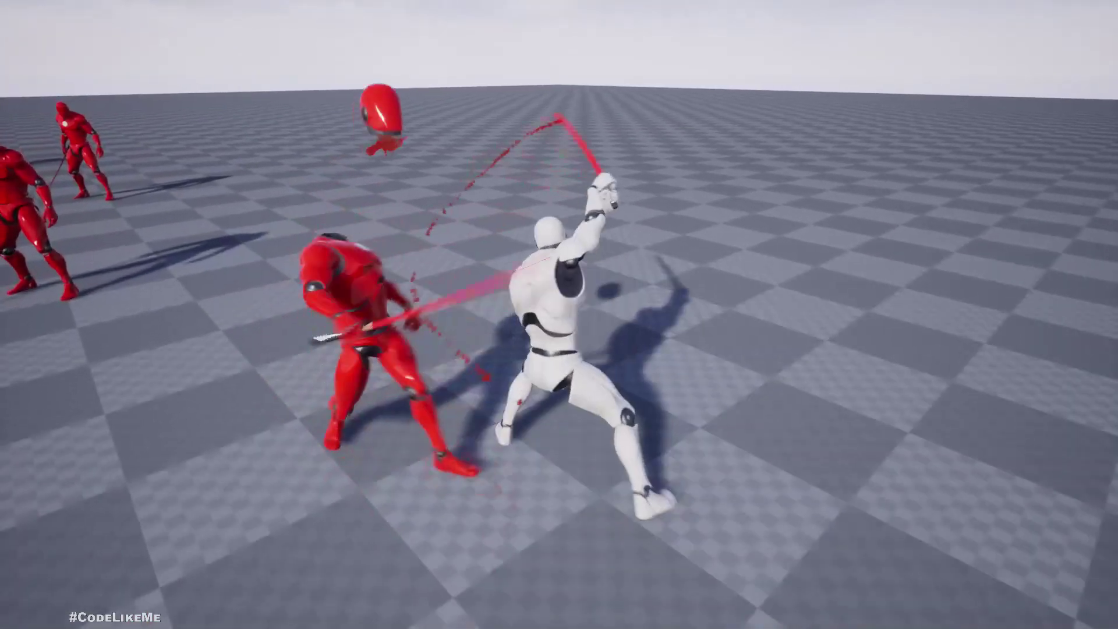
key("Escape")
key("F11")
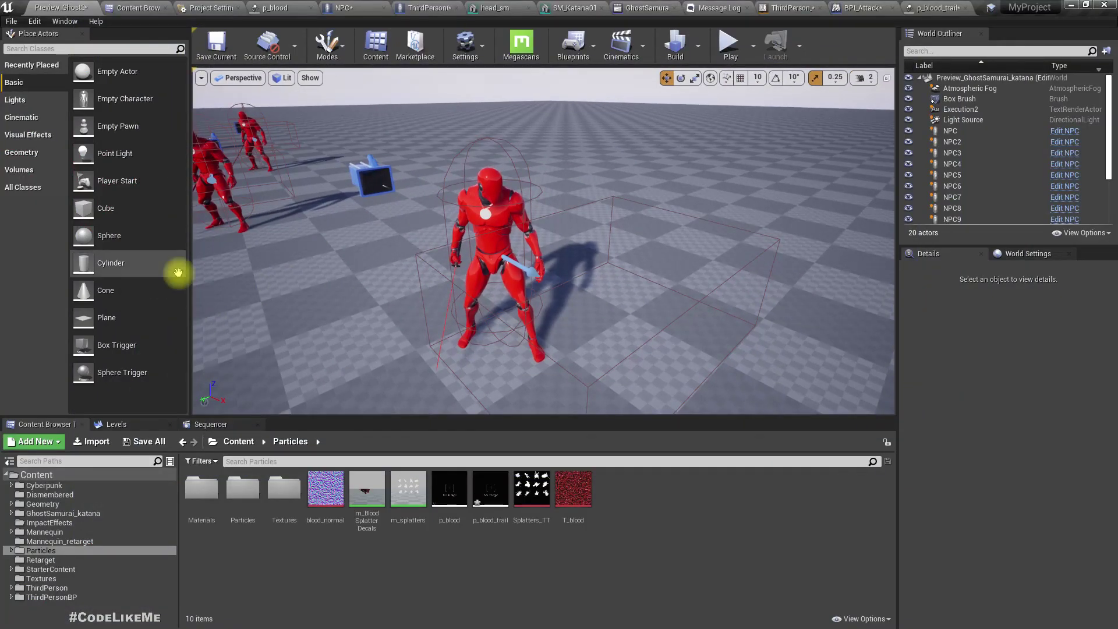
Select NPC10 in the level, open its NPC blueprint, and open the body material instance assigned to its Mesh component
left_click(497, 234)
scroll(1057, 533, "down", 10)
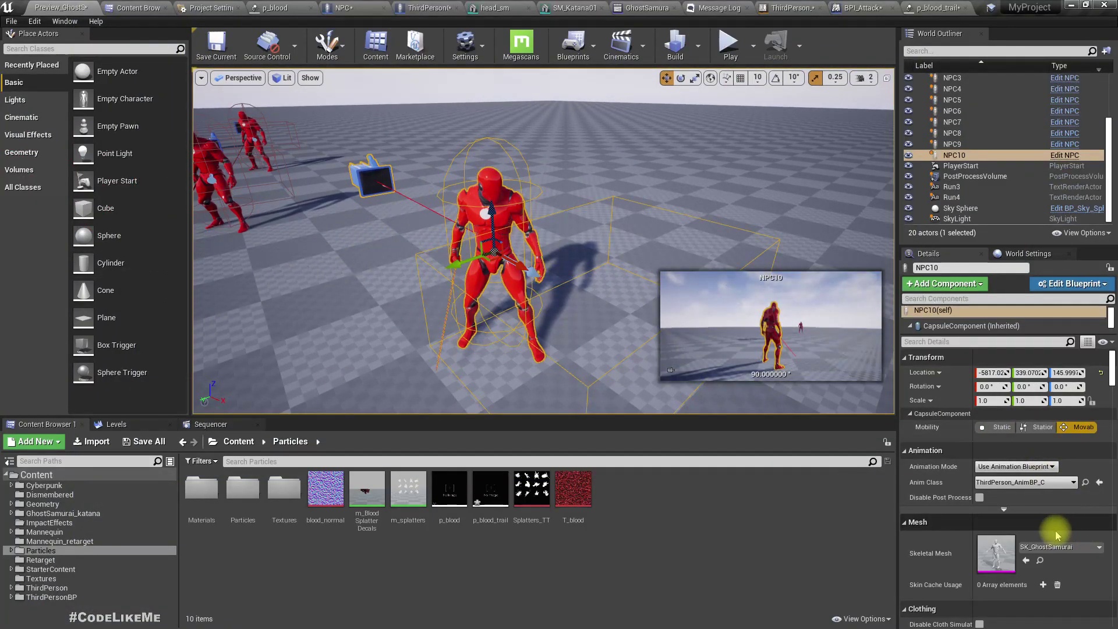
scroll(1051, 518, "up", 5)
scroll(1049, 515, "down", 9)
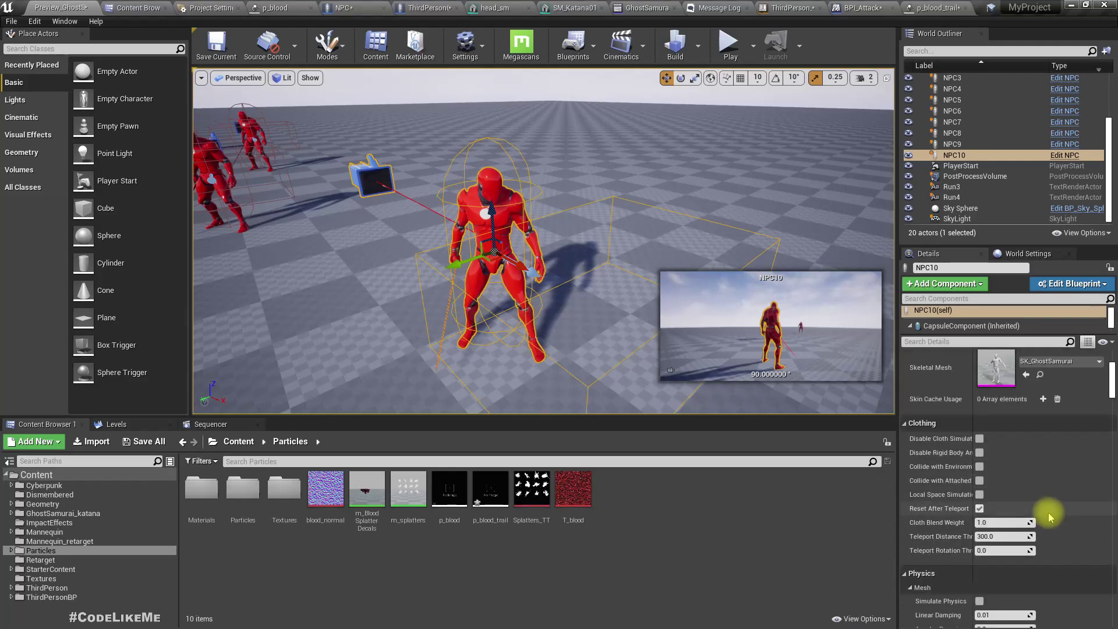
scroll(1050, 518, "up", 9)
scroll(1051, 517, "up", 3)
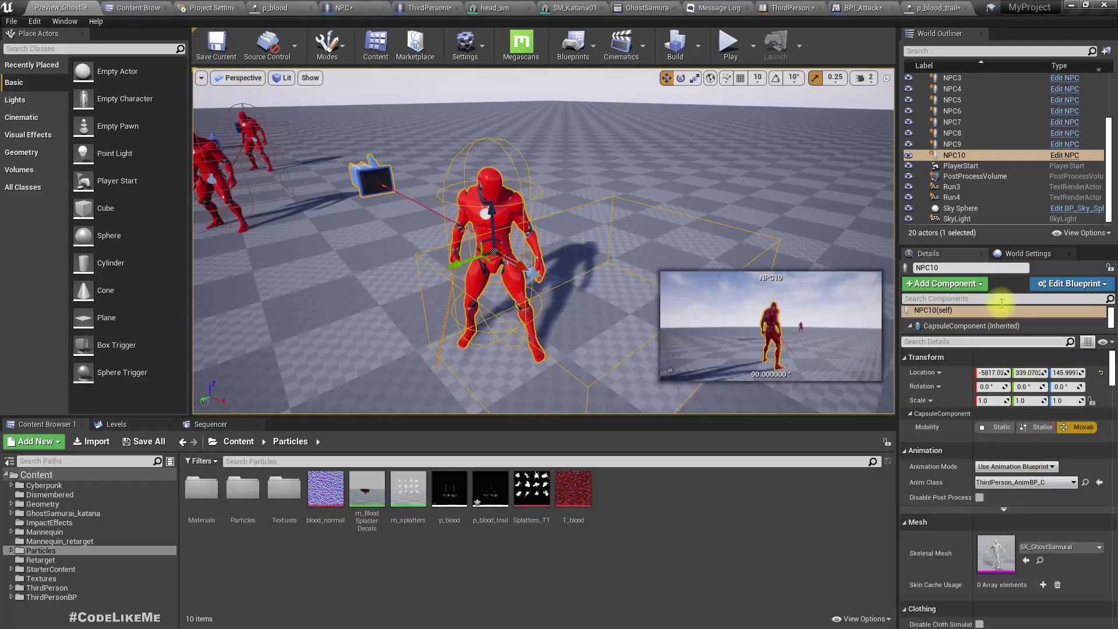
left_click(1065, 155)
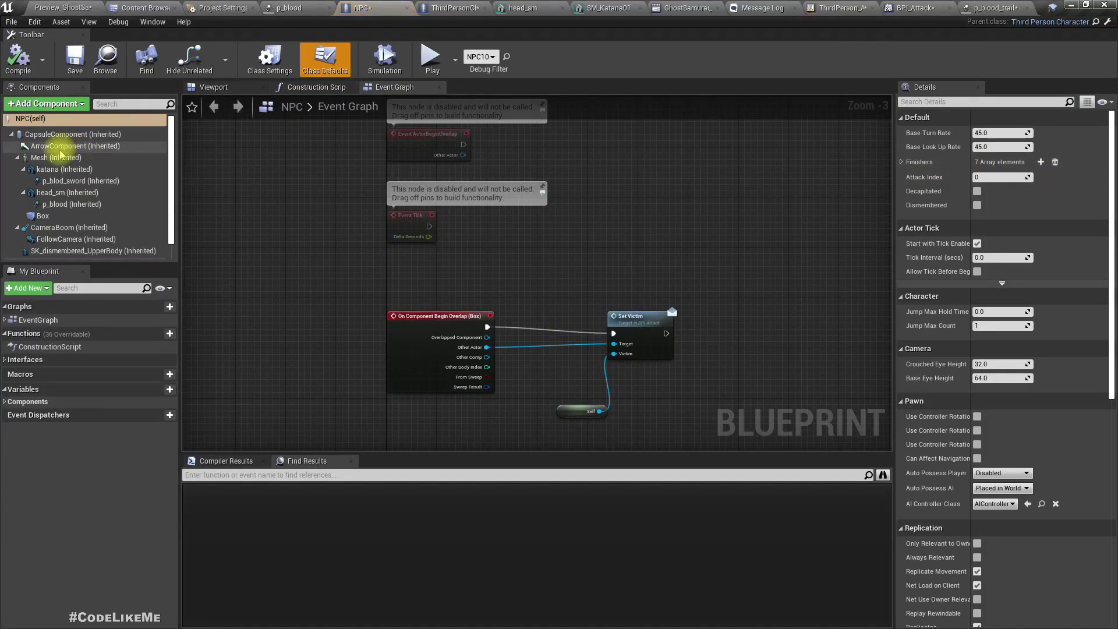
left_click(41, 158)
double_click(994, 486)
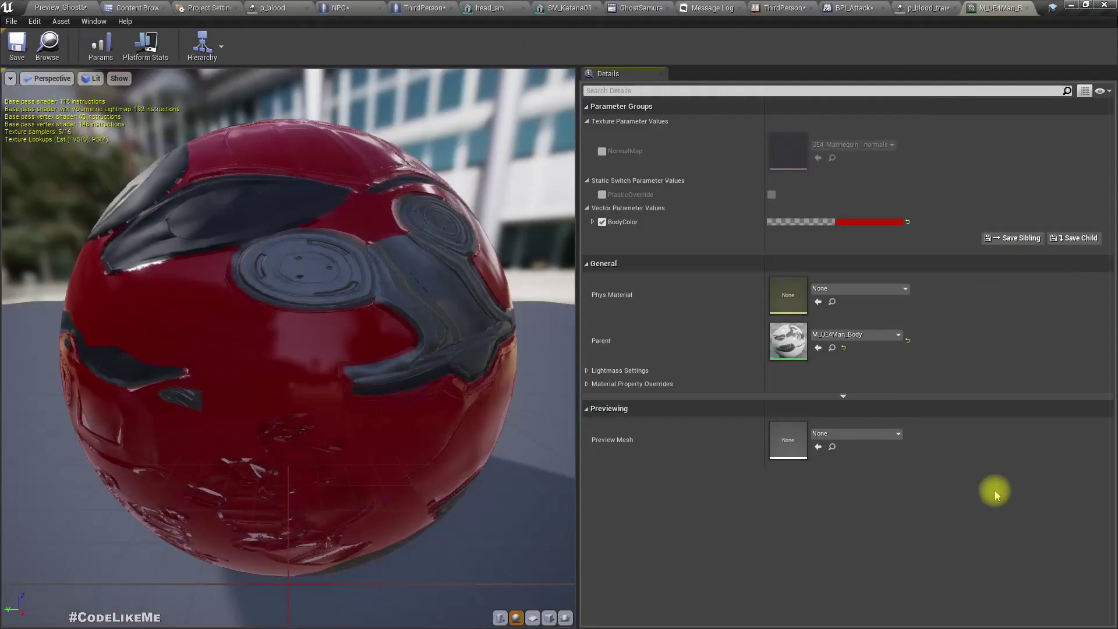
Change the material instance's BodyColor to a bright yellow and save the material instance
left_click(855, 222)
left_click(963, 357)
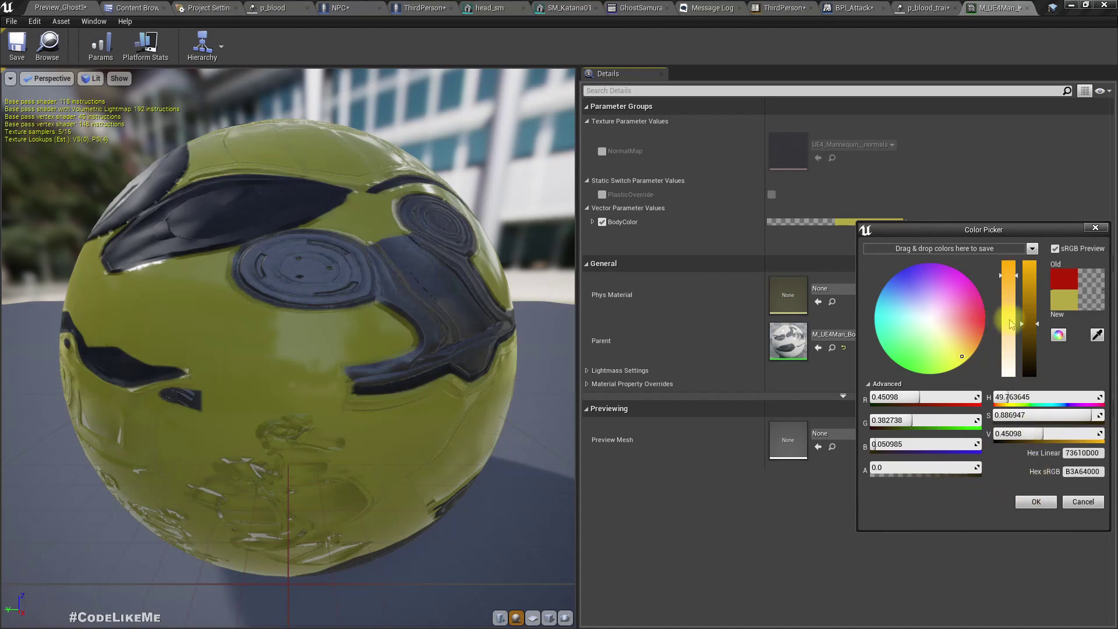
left_click(888, 356)
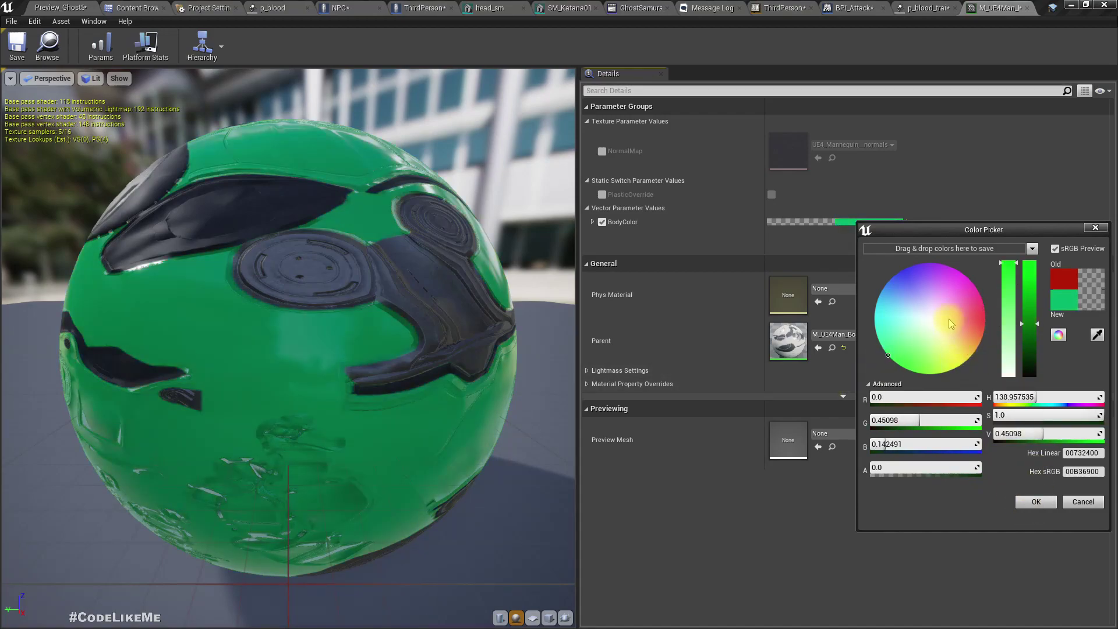
left_click(885, 286)
left_click_drag(941, 323, 963, 363)
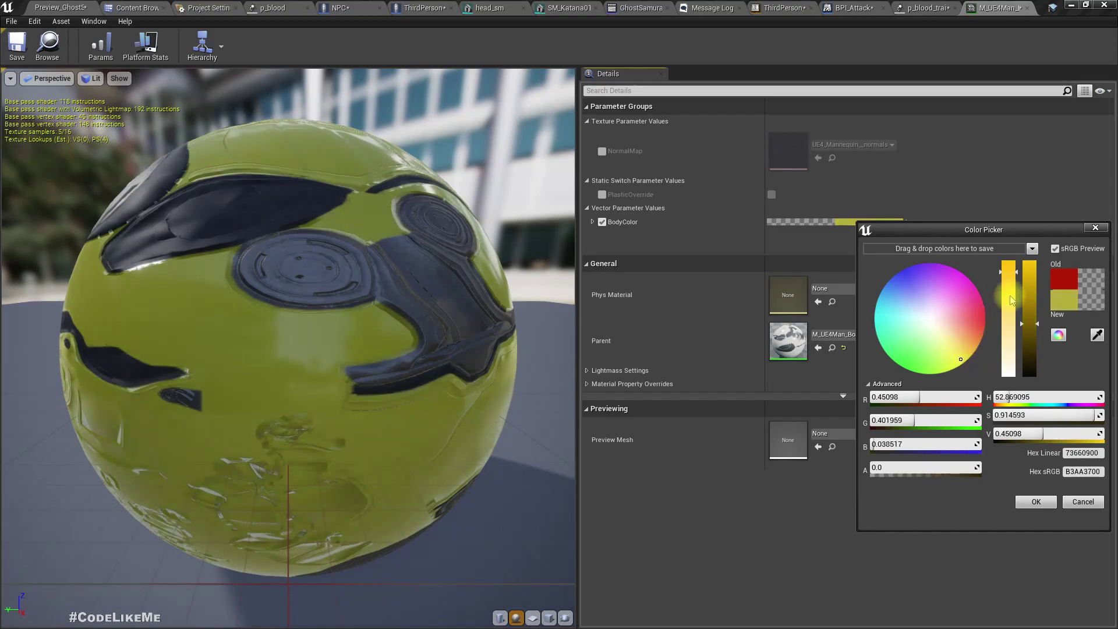
left_click(1030, 284)
left_click(1035, 501)
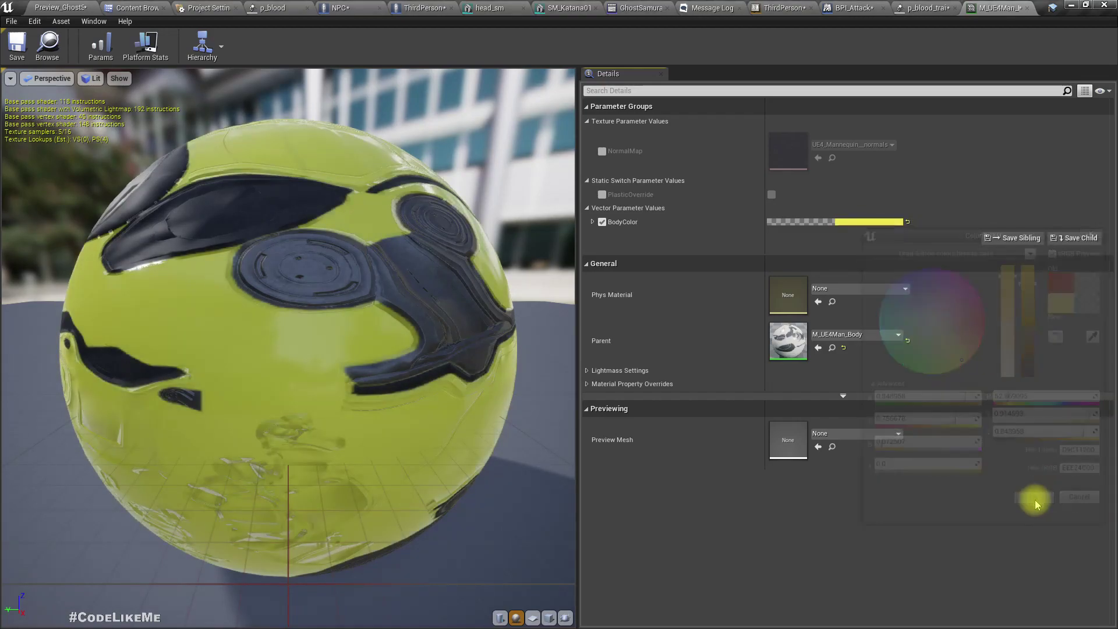
left_click(17, 46)
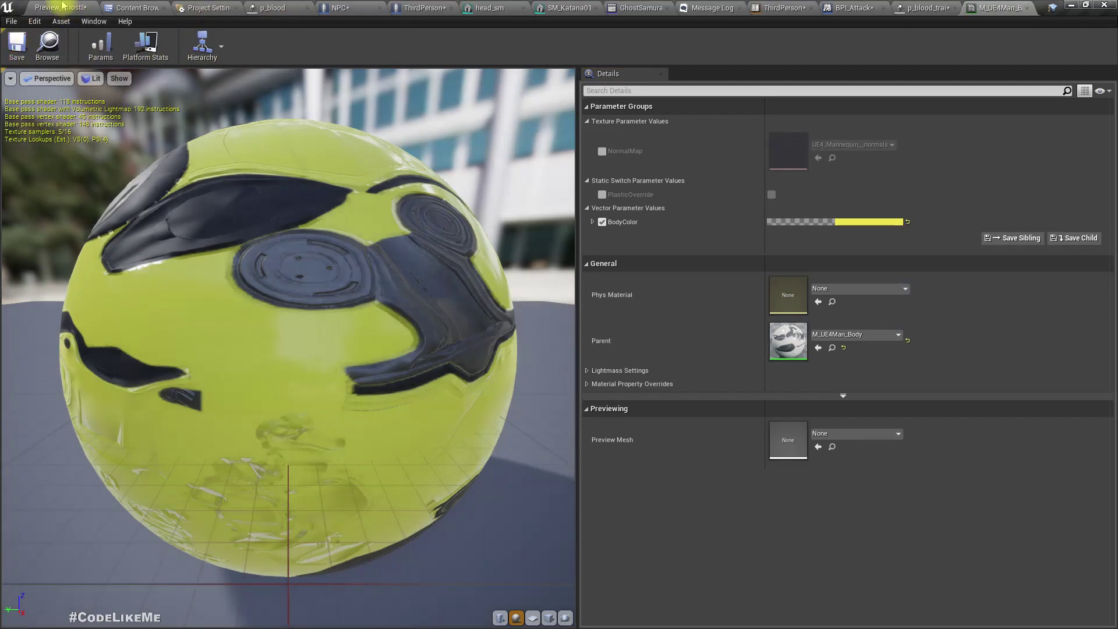
Return to the Preview_GhostSamurai_katana level and start a full-screen play session
left_click(65, 11)
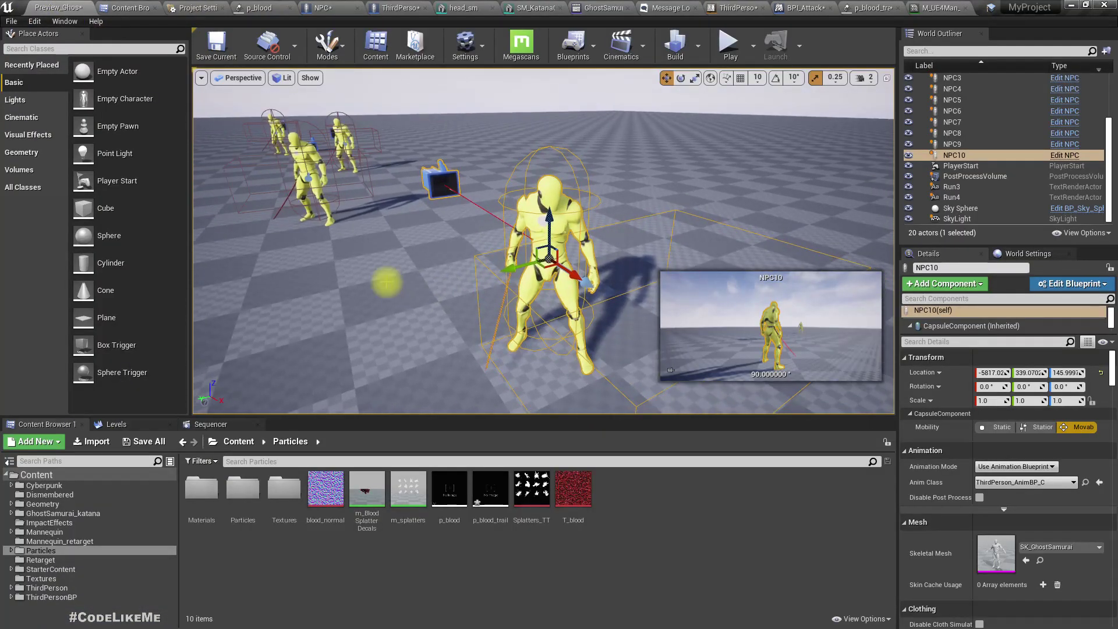
key("F11")
key("alt+p")
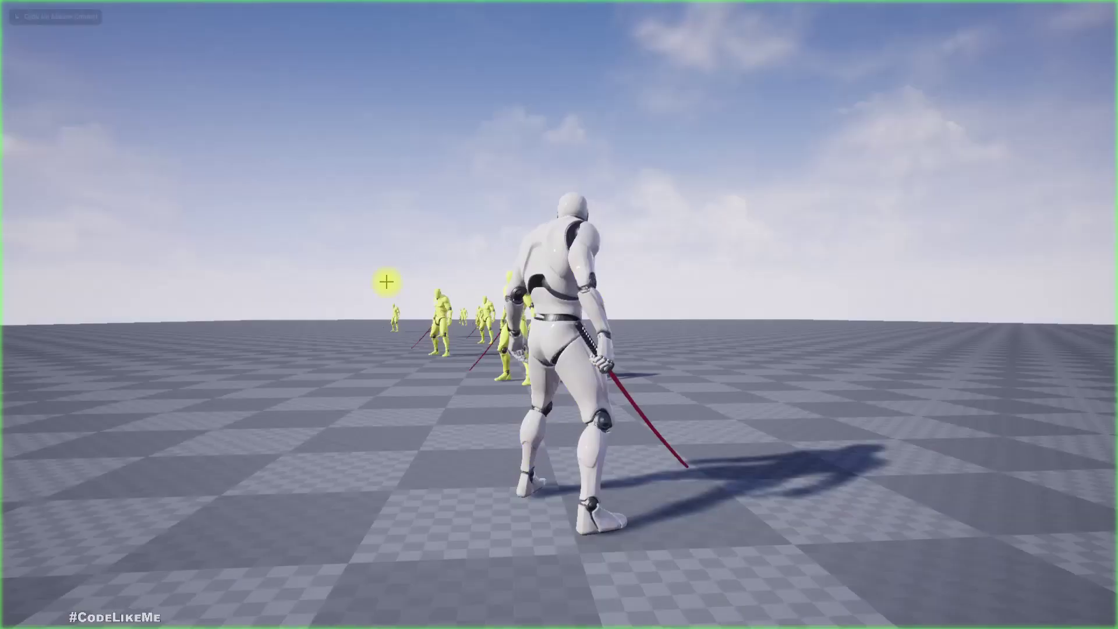
Playtest the katana finishers on a series of yellow NPCs, checking dismemberment and blood effects, and end the play session
key("w")
left_click(560, 315)
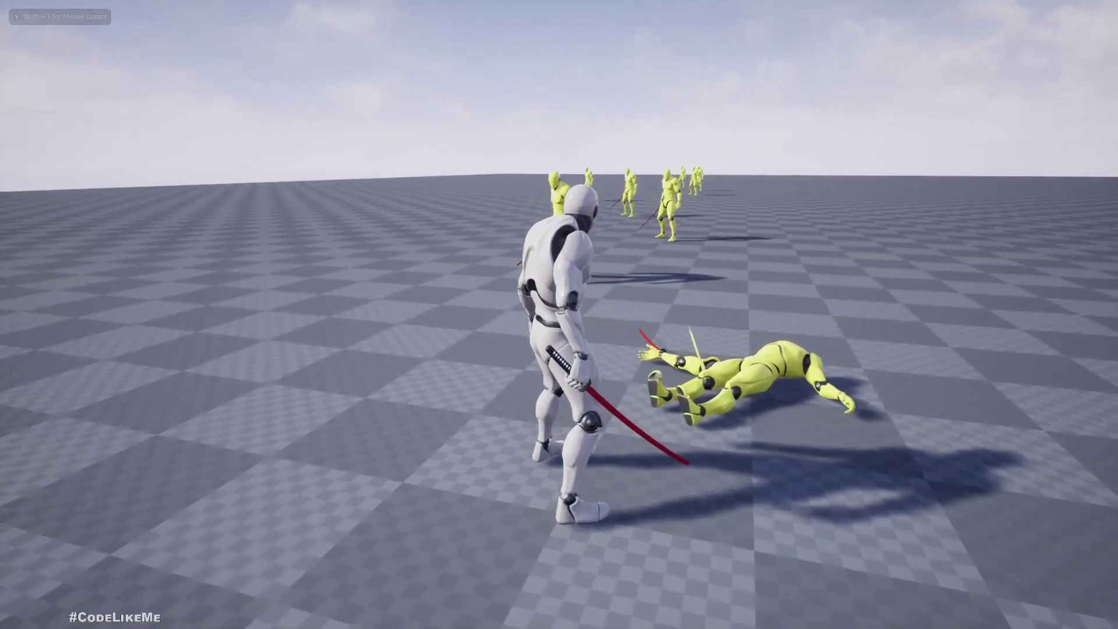
key("w")
left_click(559, 315)
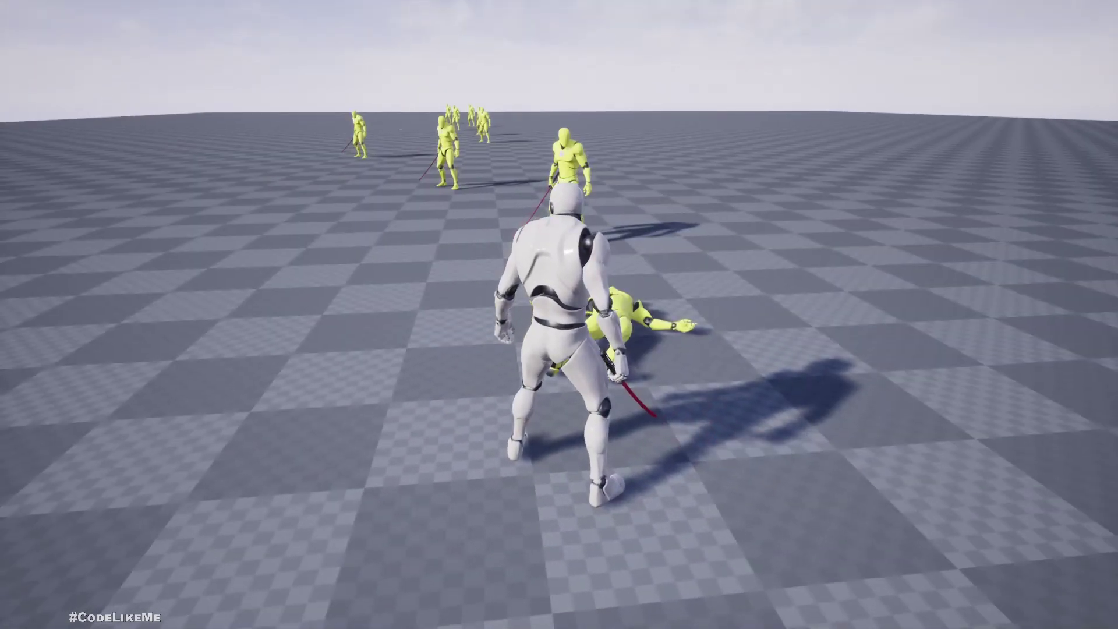
key("w")
left_click(559, 315)
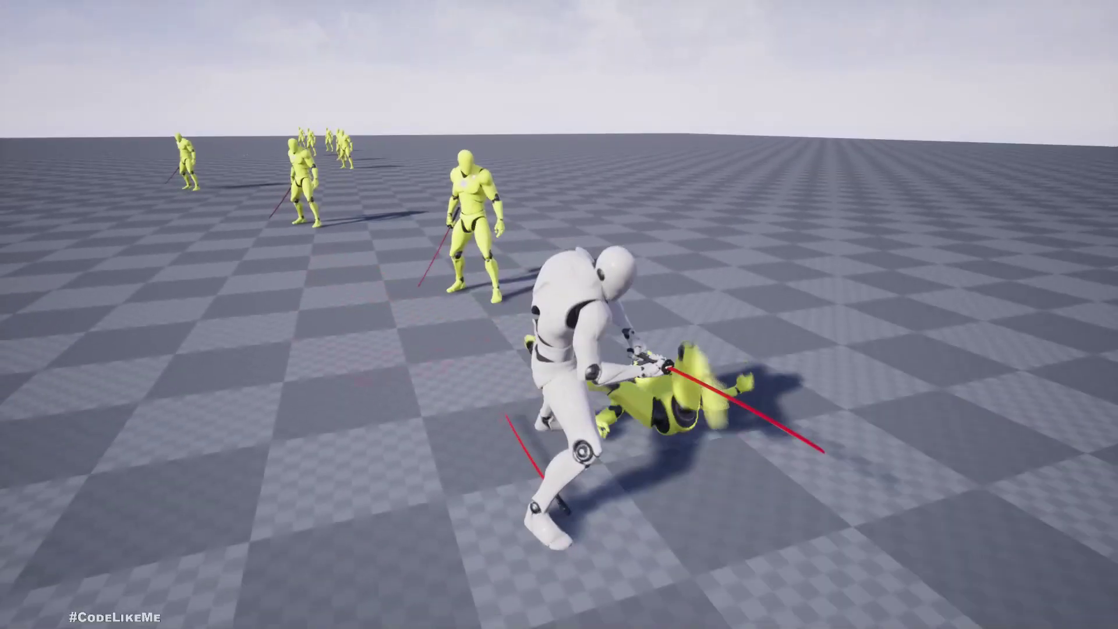
left_click(559, 314)
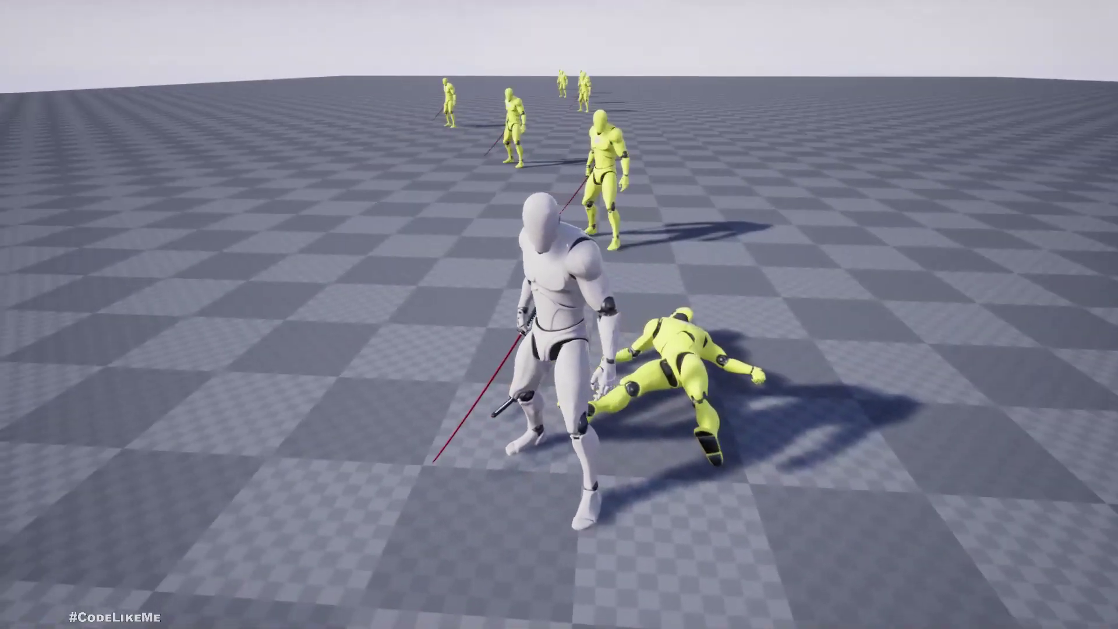
left_click(559, 315)
key("w")
left_click(559, 314)
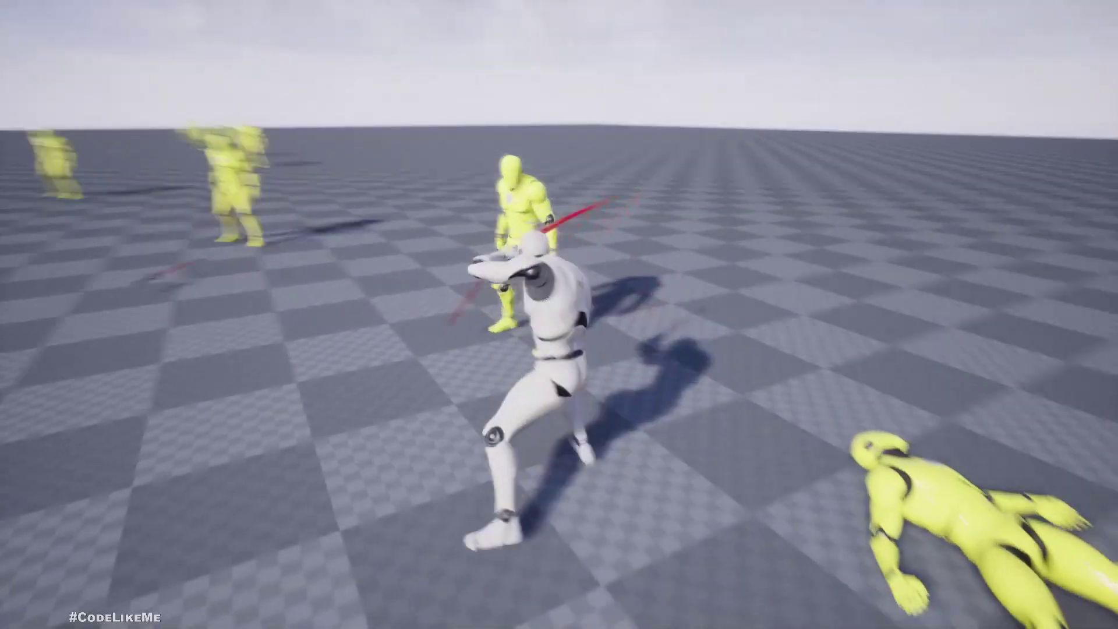
left_click(559, 314)
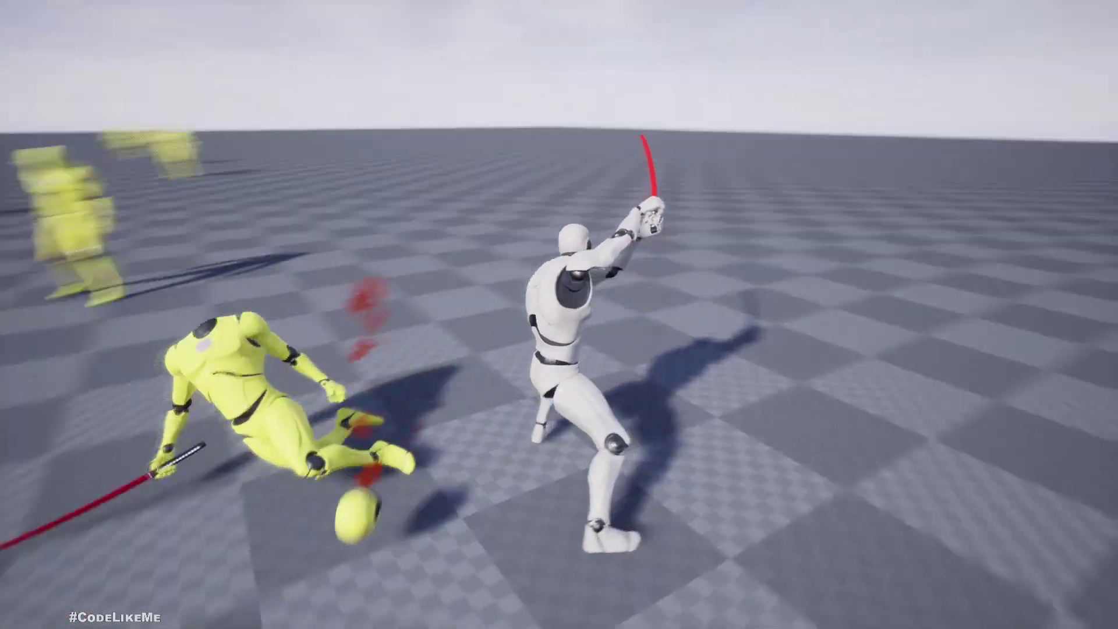
key("w")
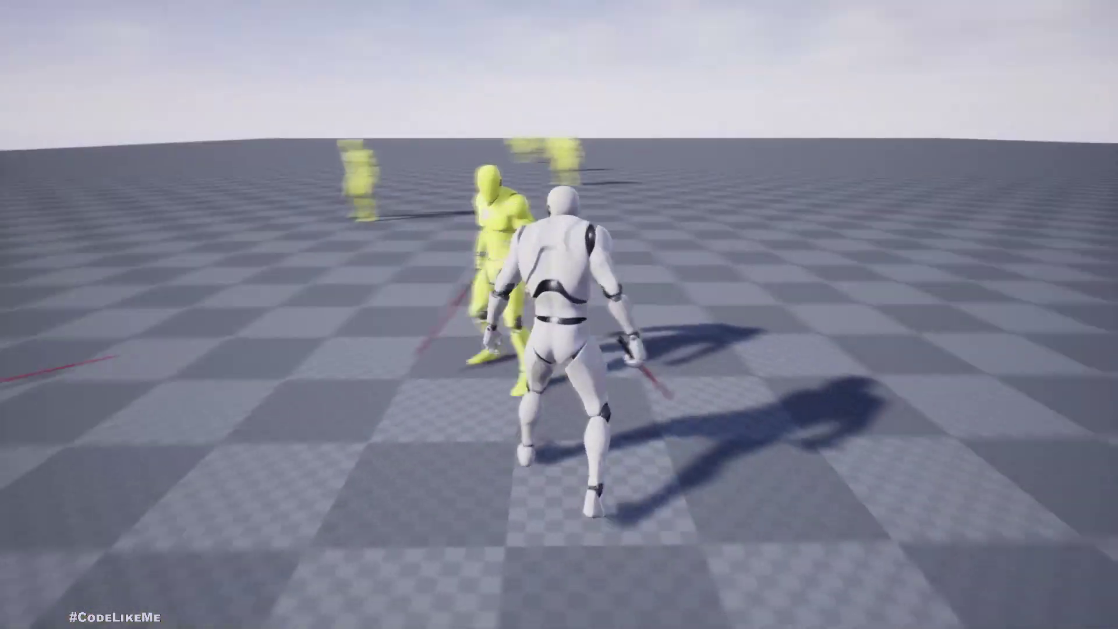
left_click(559, 315)
left_click(559, 315)
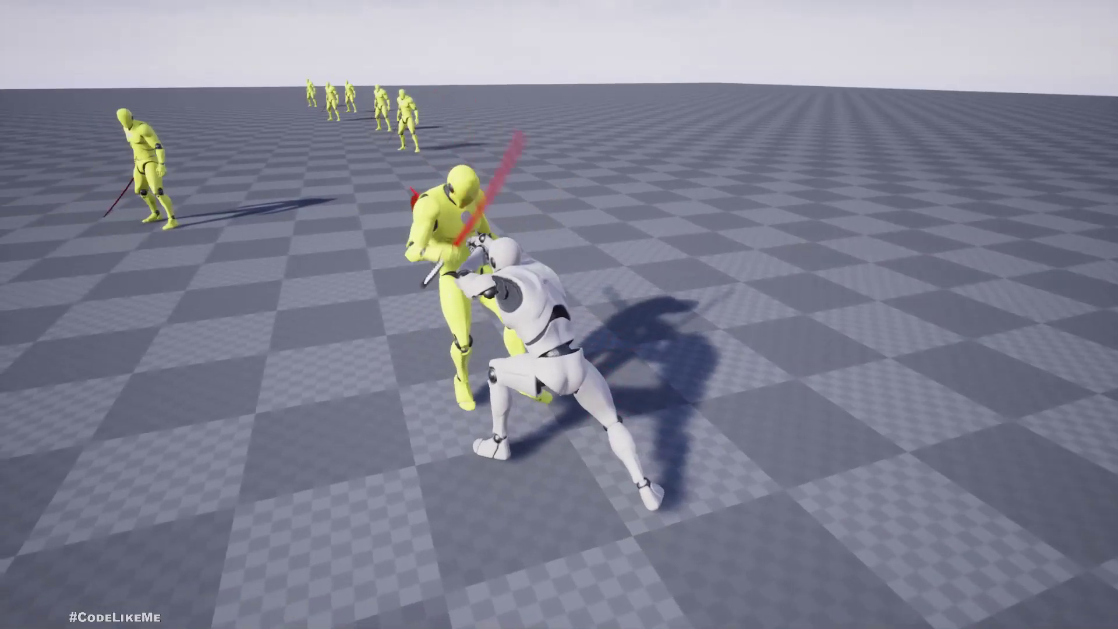
left_click(559, 314)
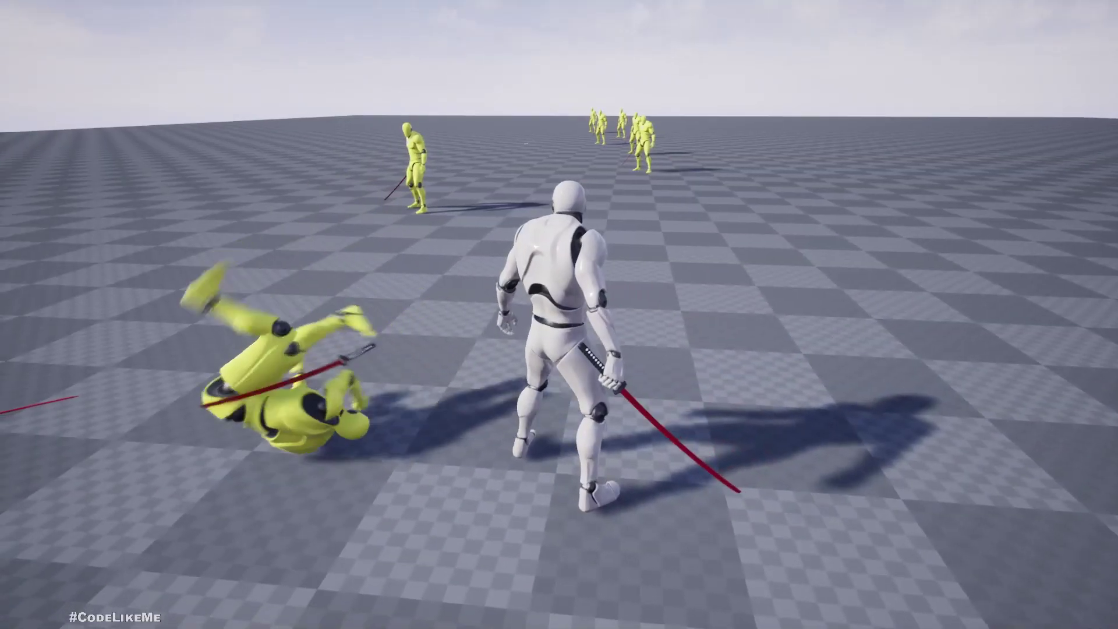
key("w")
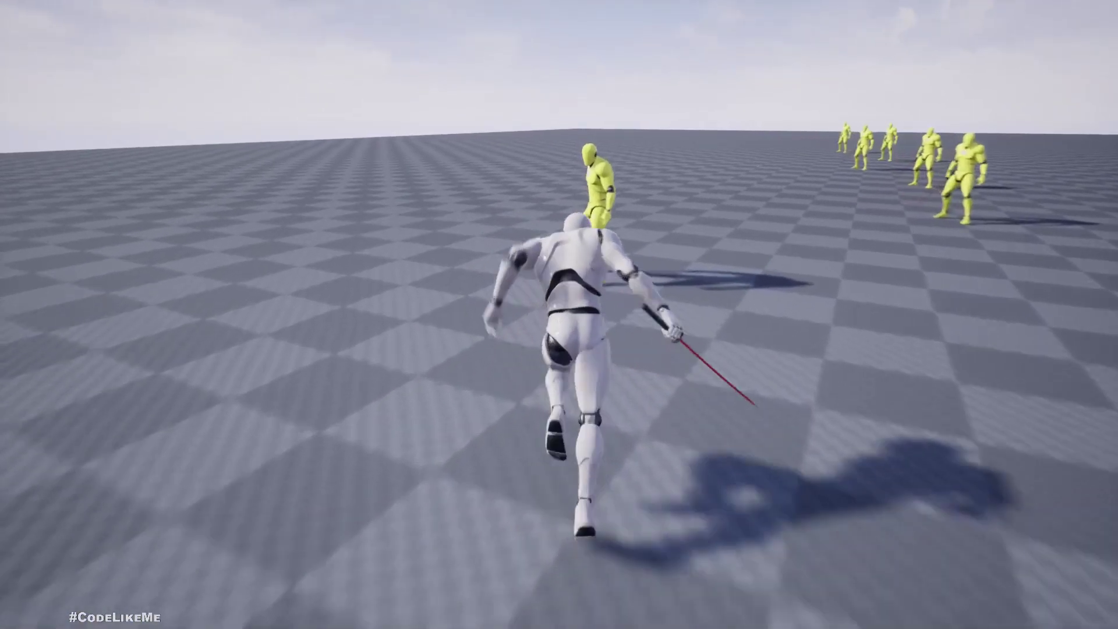
left_click(559, 315)
left_click(559, 315)
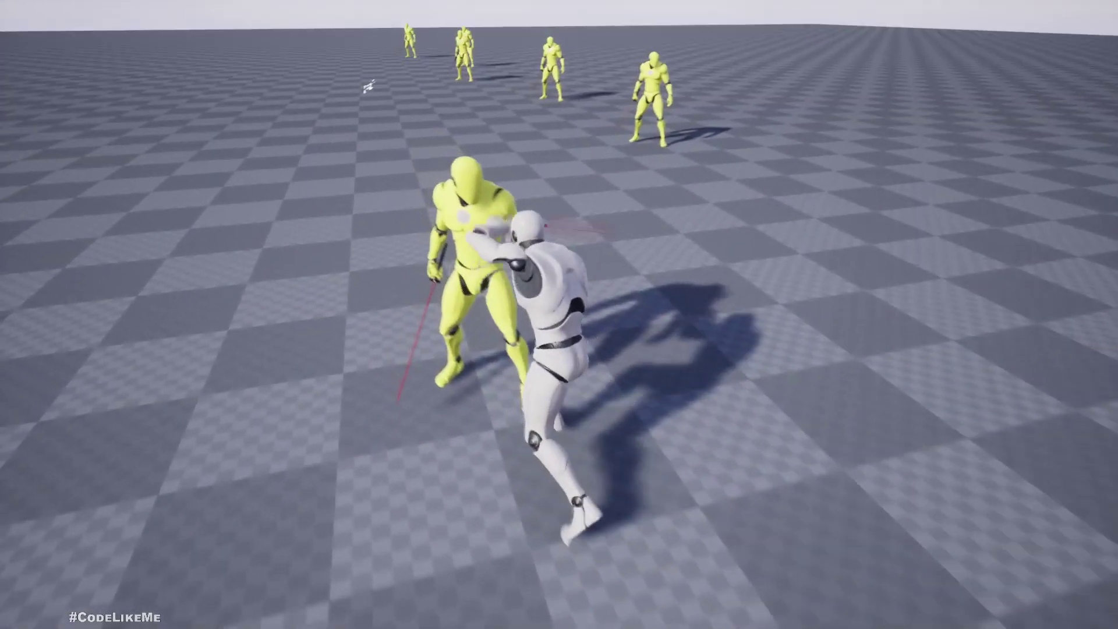
left_click(559, 315)
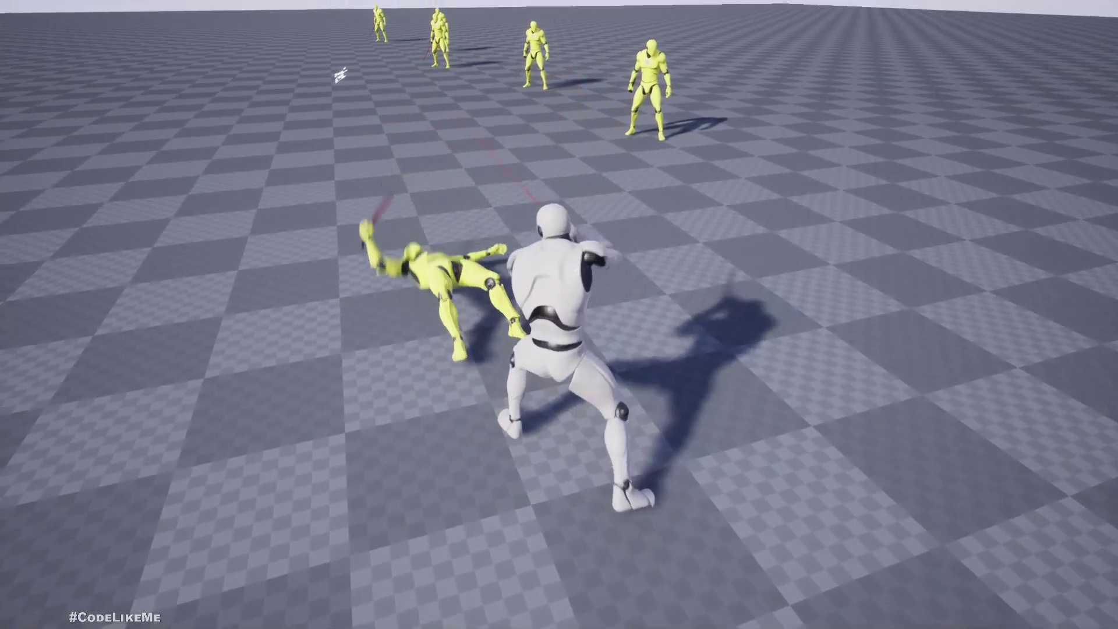
key("w")
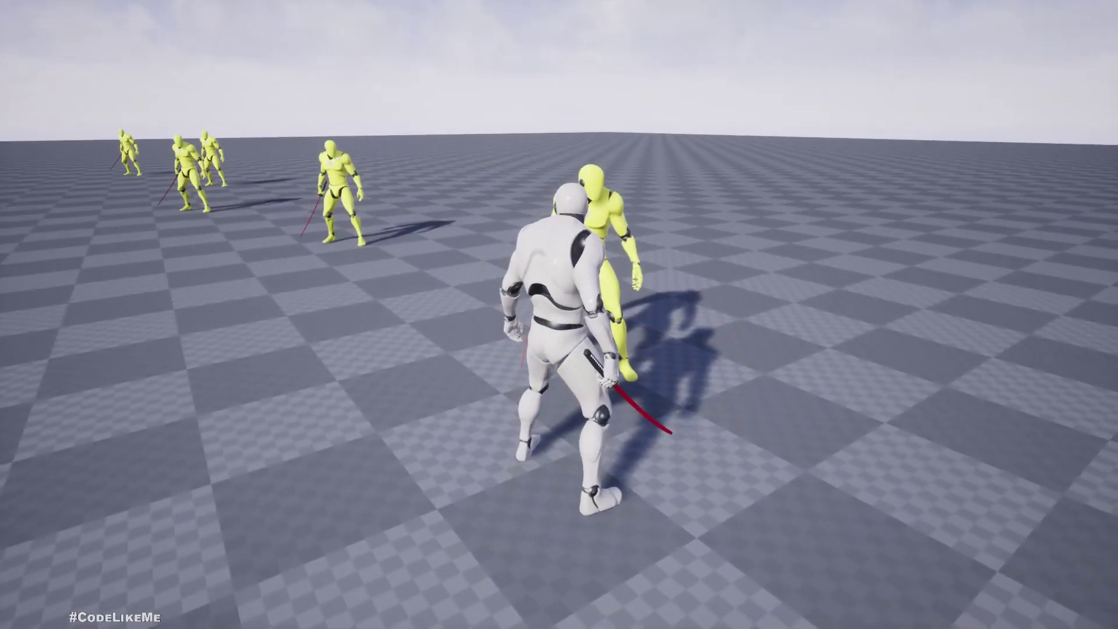
left_click(559, 314)
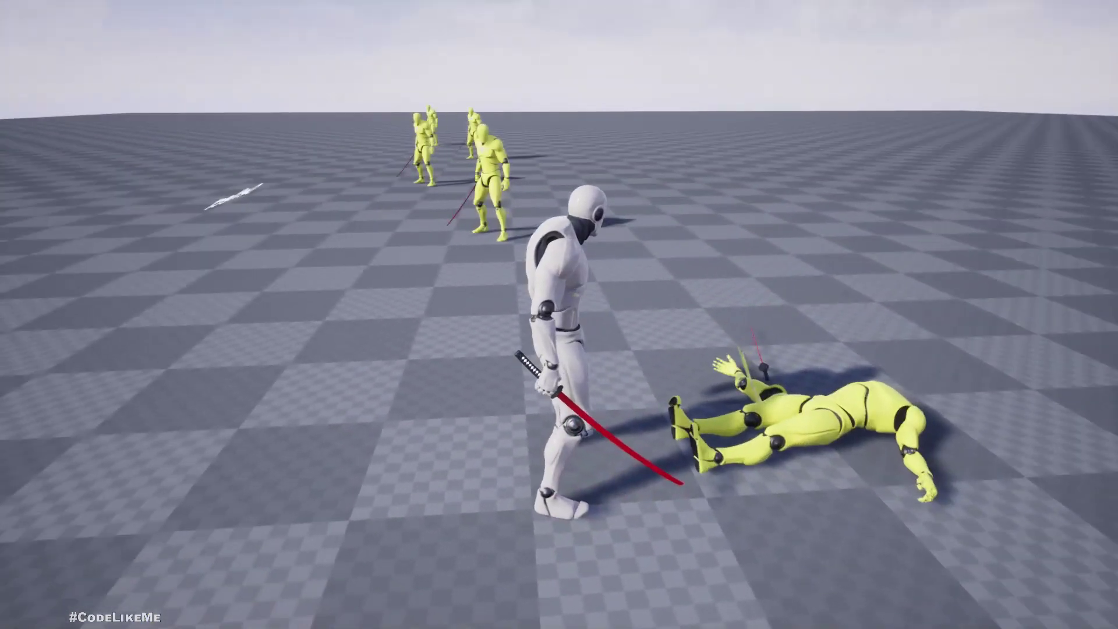
key("w")
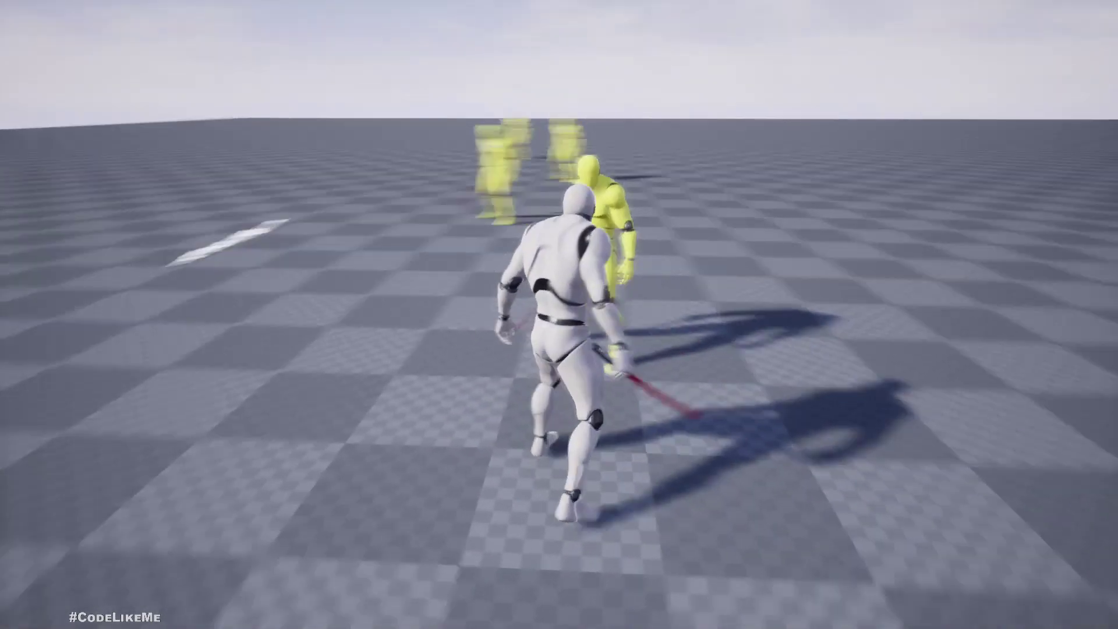
left_click(559, 314)
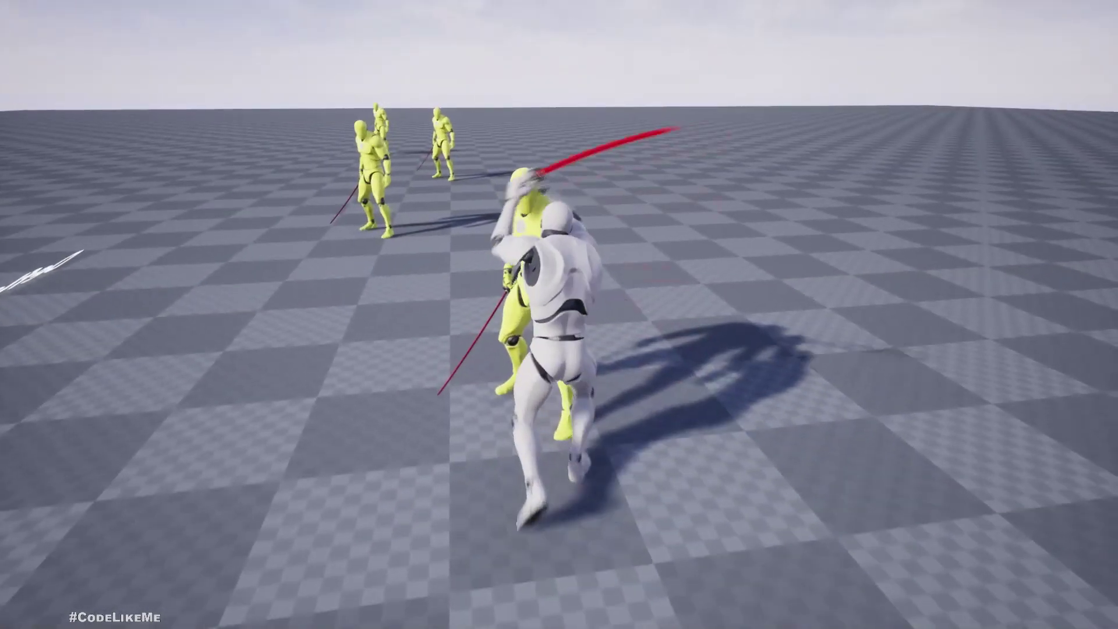
left_click(559, 315)
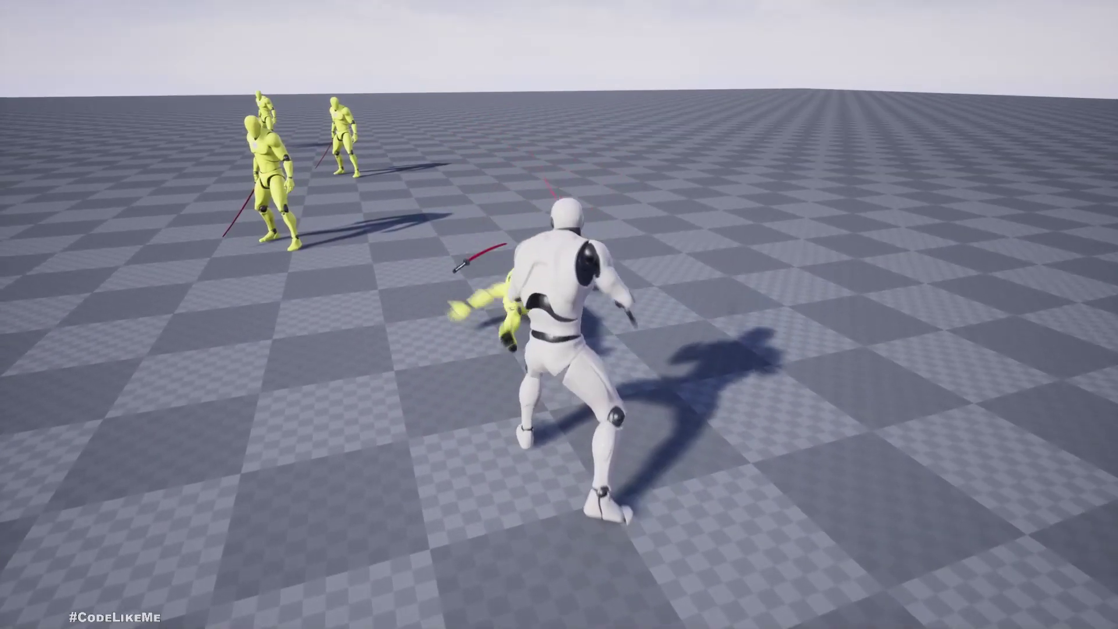
key("w")
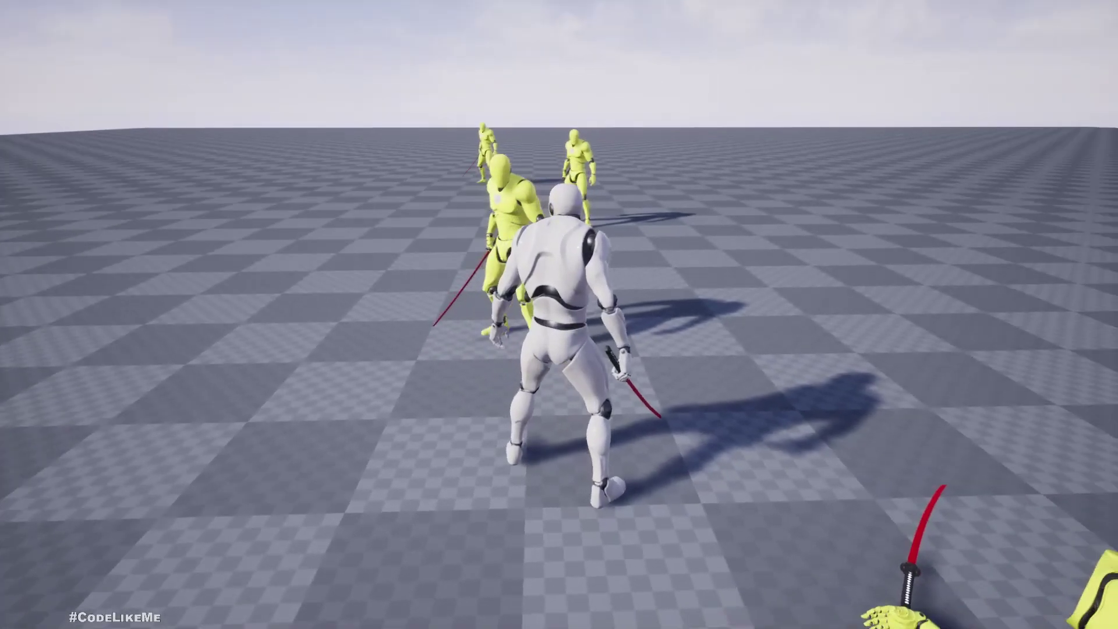
left_click(559, 314)
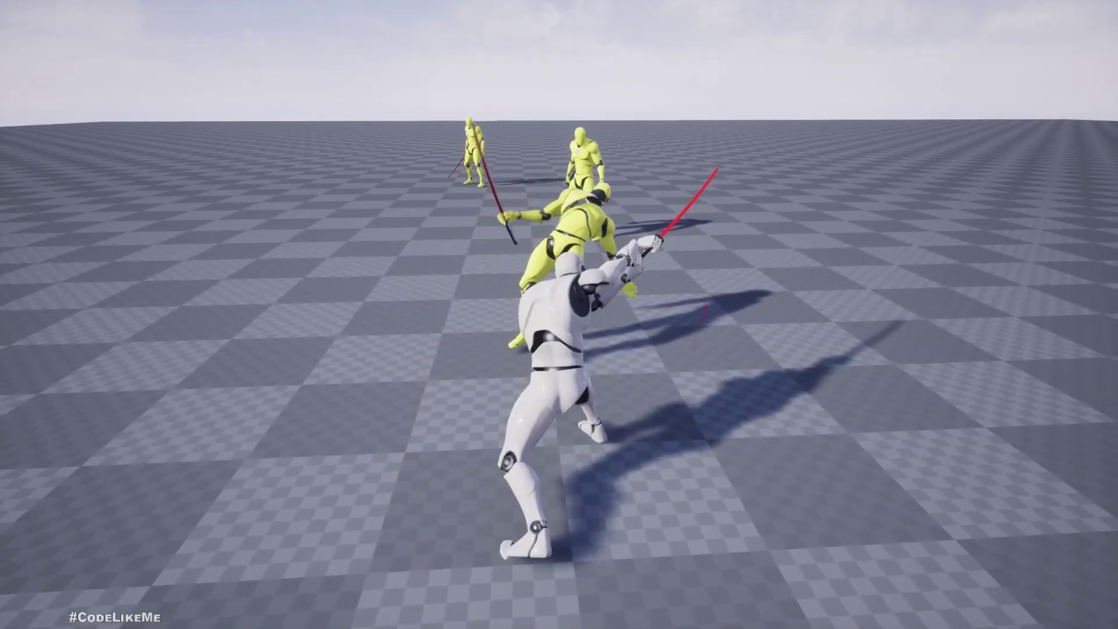
key("Escape")
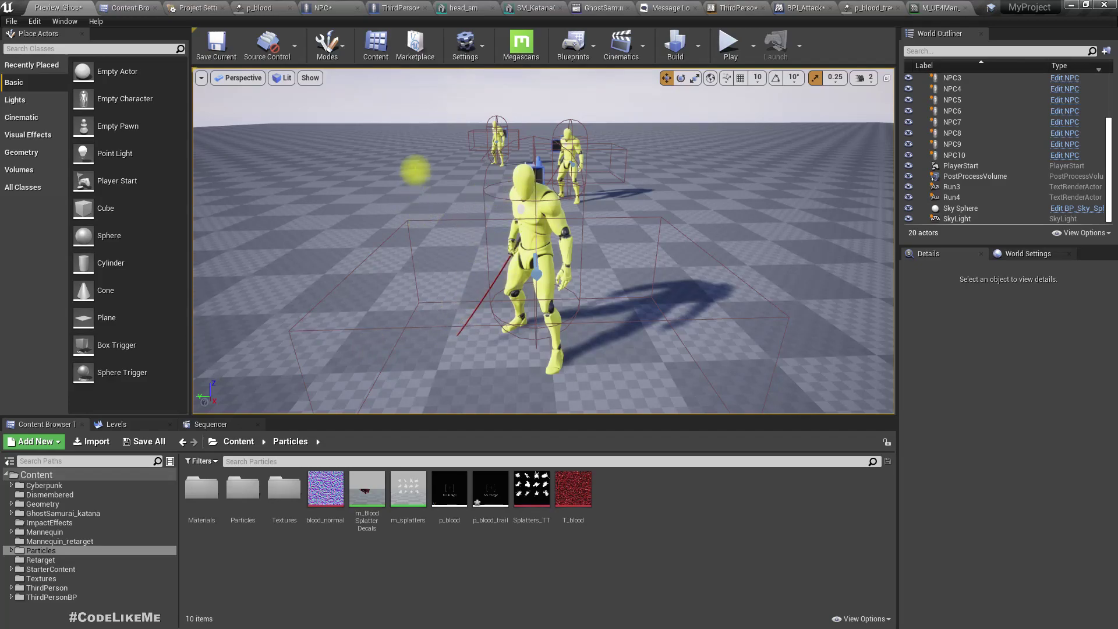
Save all changes, examine the node graph of the m_BloodSplatterDecals material, and locate that asset in the Particles folder
right_click_drag(416, 170, 412, 164)
key("ctrl+shift+s")
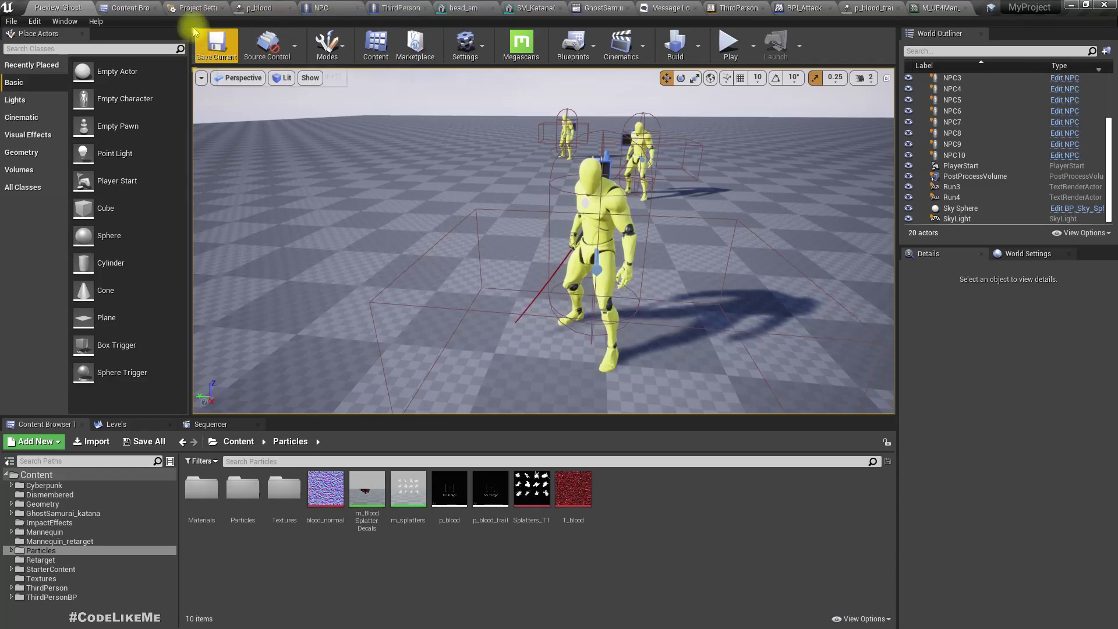
double_click(367, 486)
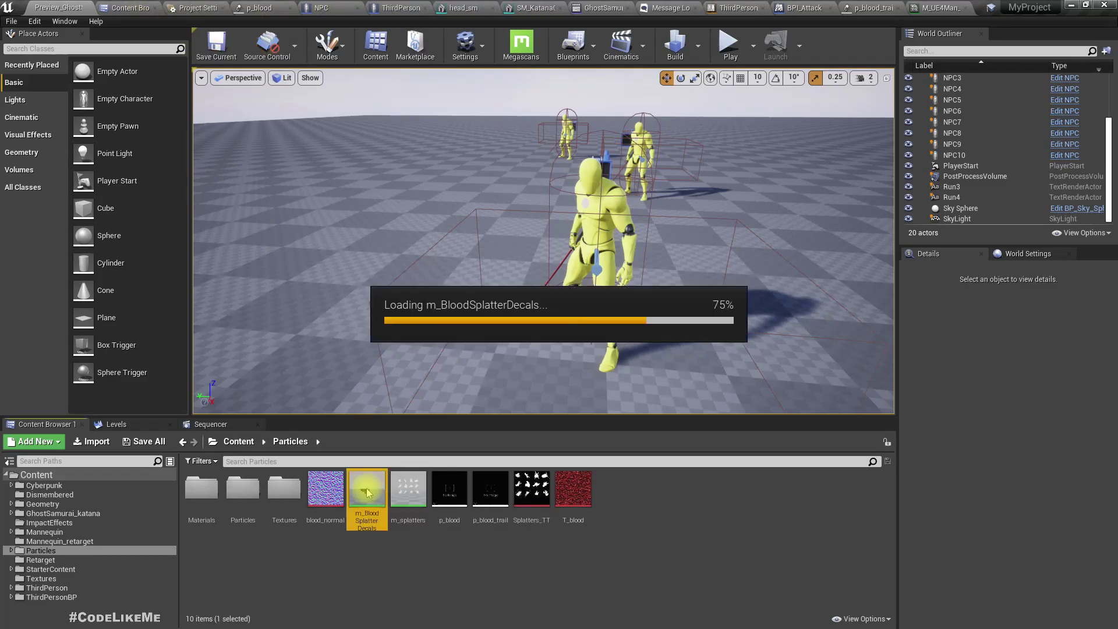
scroll(419, 319, "down", 4)
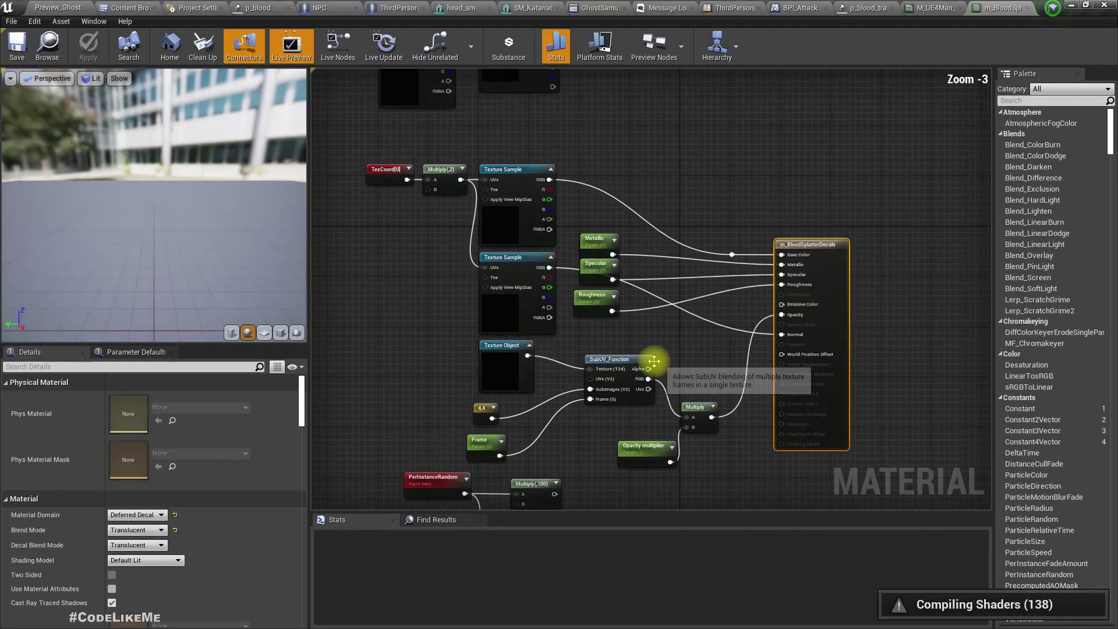
scroll(519, 287, "up", 3)
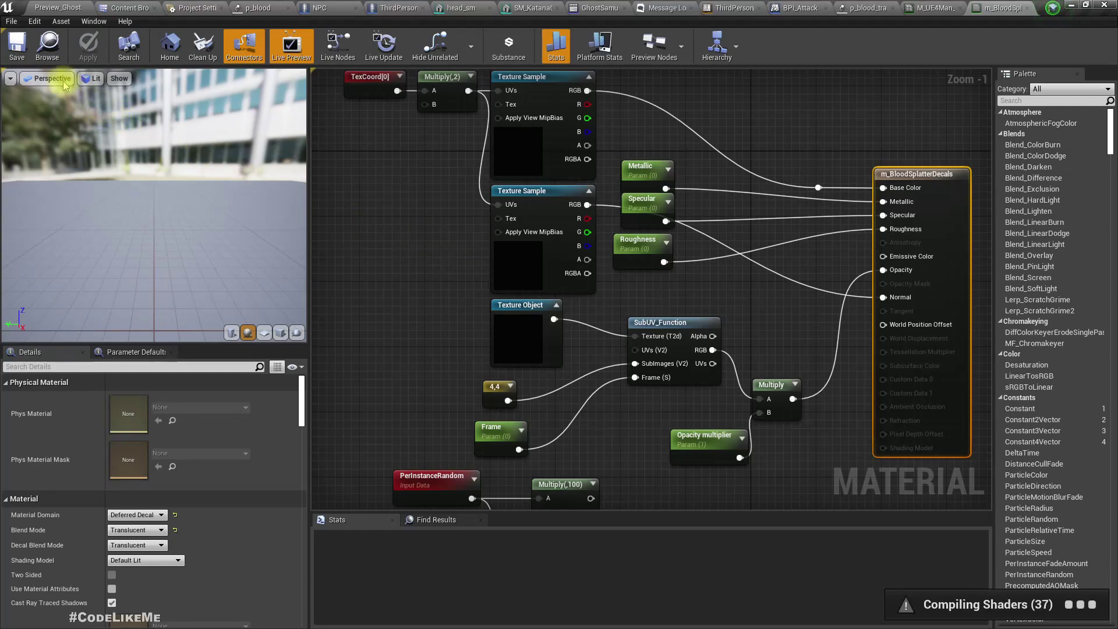
left_click(47, 45)
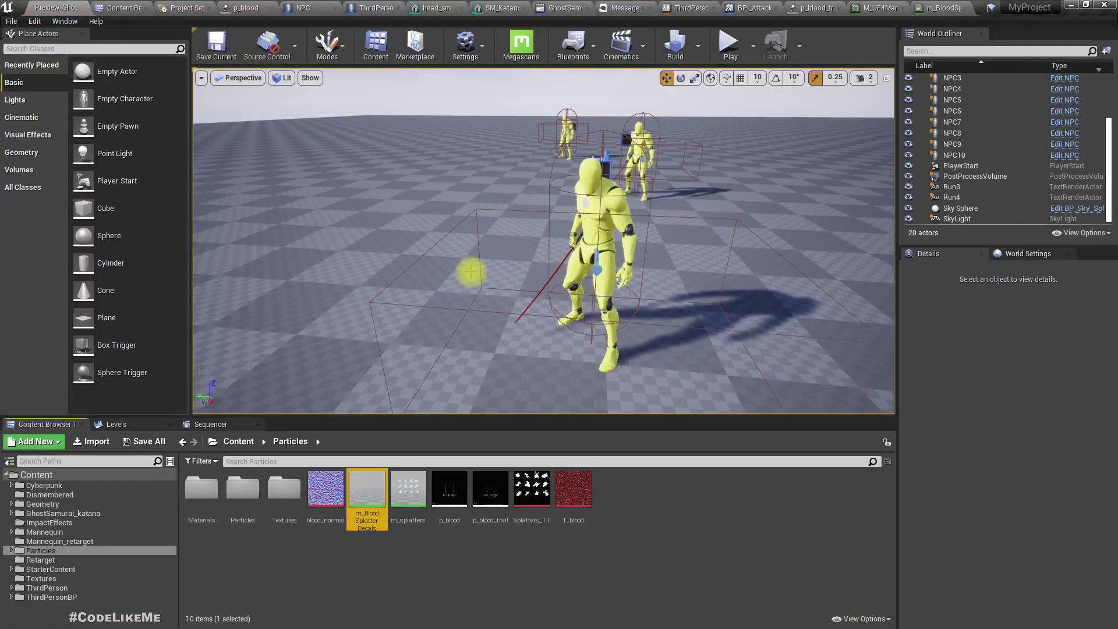
Place a decal actor on the floor near the closest NPC and assign m_BloodSplatterDecals as its decal material
right_click_drag(412, 227, 417, 255)
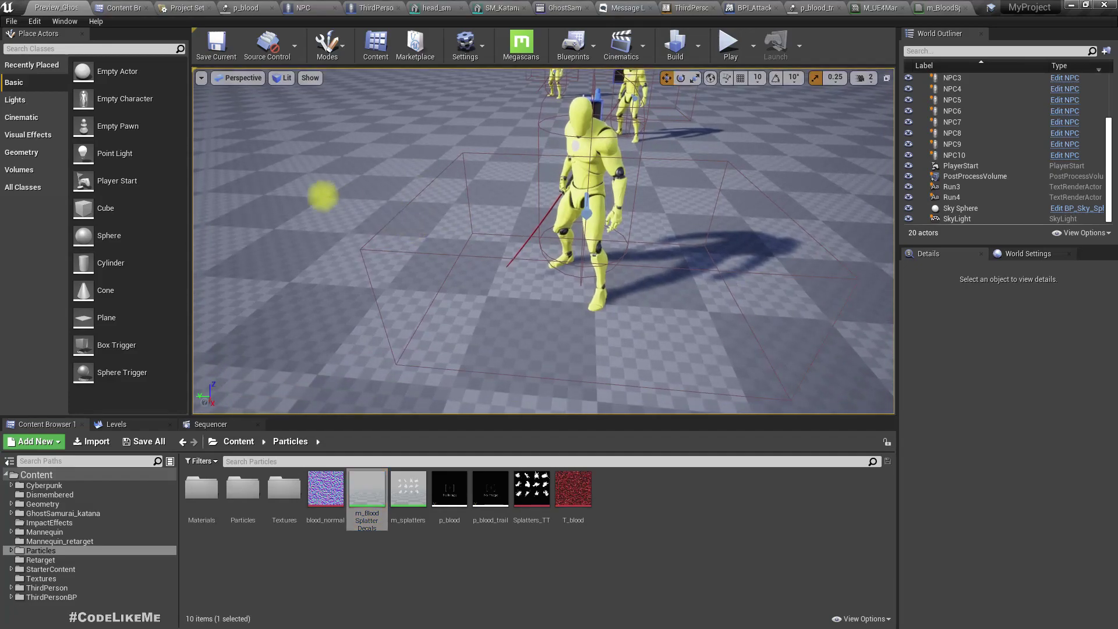
left_click(56, 49)
type("dec")
left_click_drag(40, 72, 373, 252)
mouse_move(372, 251)
right_mouse_down()
mouse_move(384, 245)
mouse_move(358, 237)
right_mouse_up()
key("s")
left_click_drag(367, 495, 1016, 448)
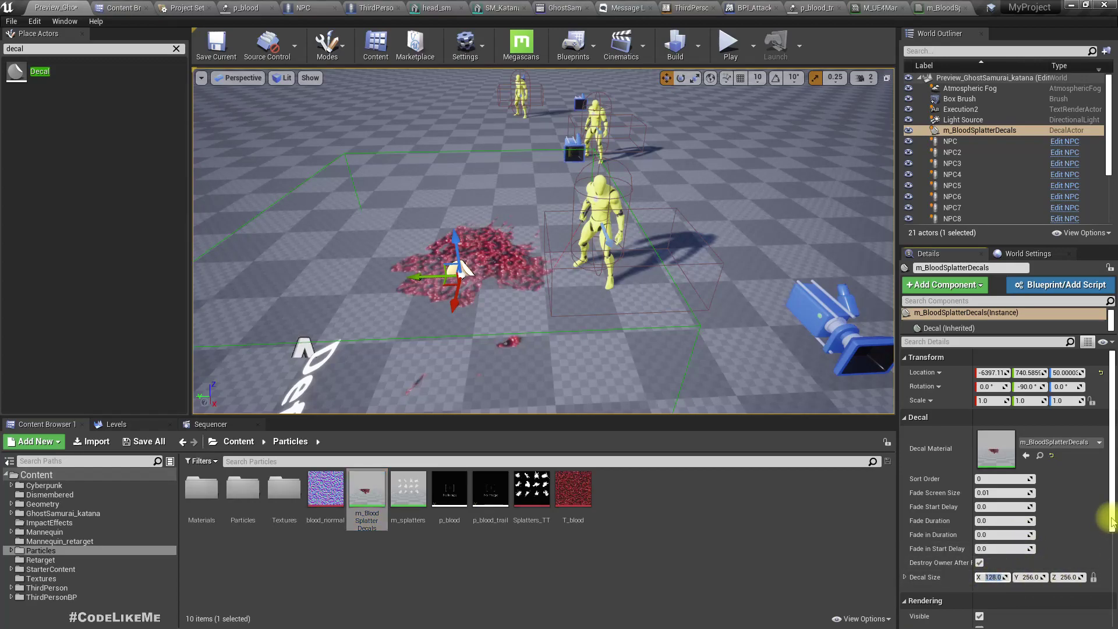
Reduce the decal size to X 10, Y 20, Z 20 and inspect the splatter on the floor in game view
key("Tab")
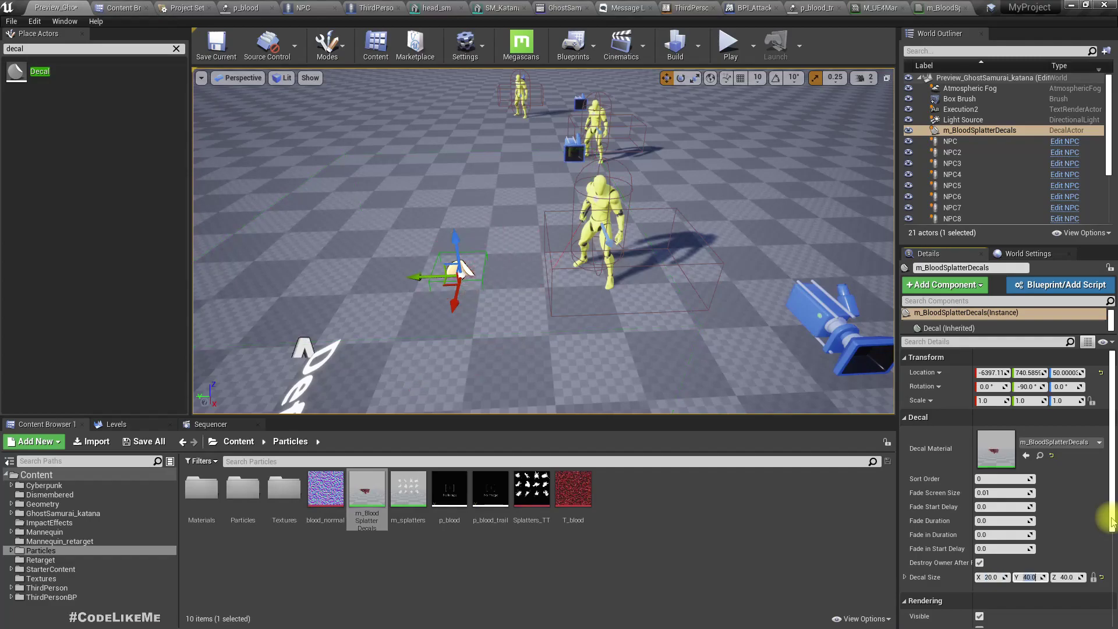
right_click_drag(612, 364, 564, 366)
key("g")
key("w")
key("s")
key("w")
key("s")
right_click_drag(670, 382, 670, 382)
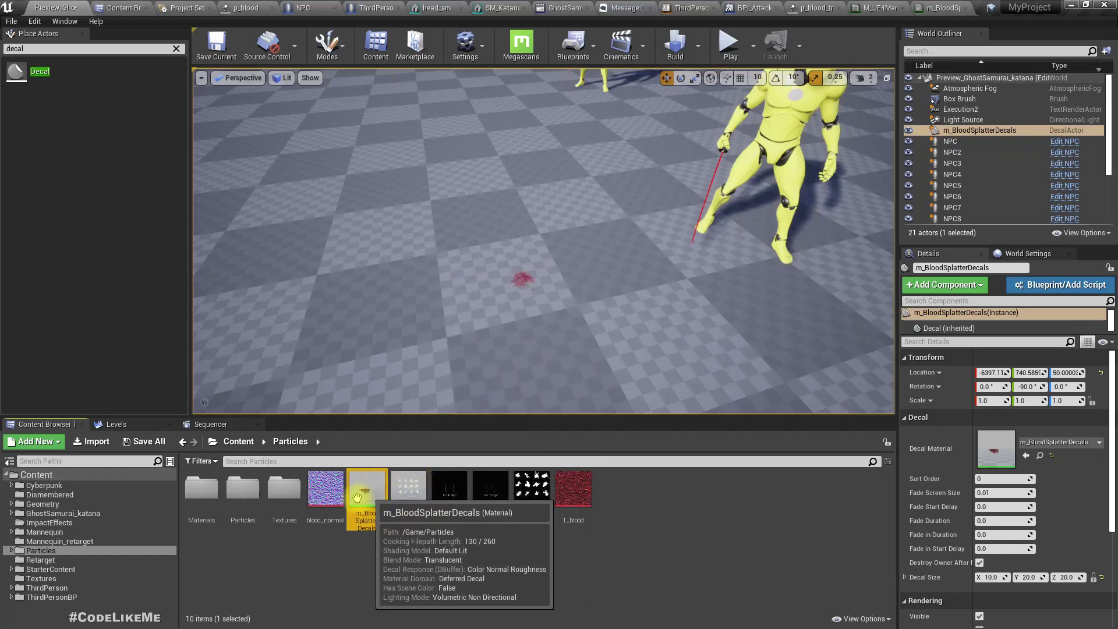
Delete the test m_BloodSplatterDecals actor from the level, keeping the material asset
key("Delete")
left_click(601, 509)
right_click_drag(509, 278, 519, 279)
key("g")
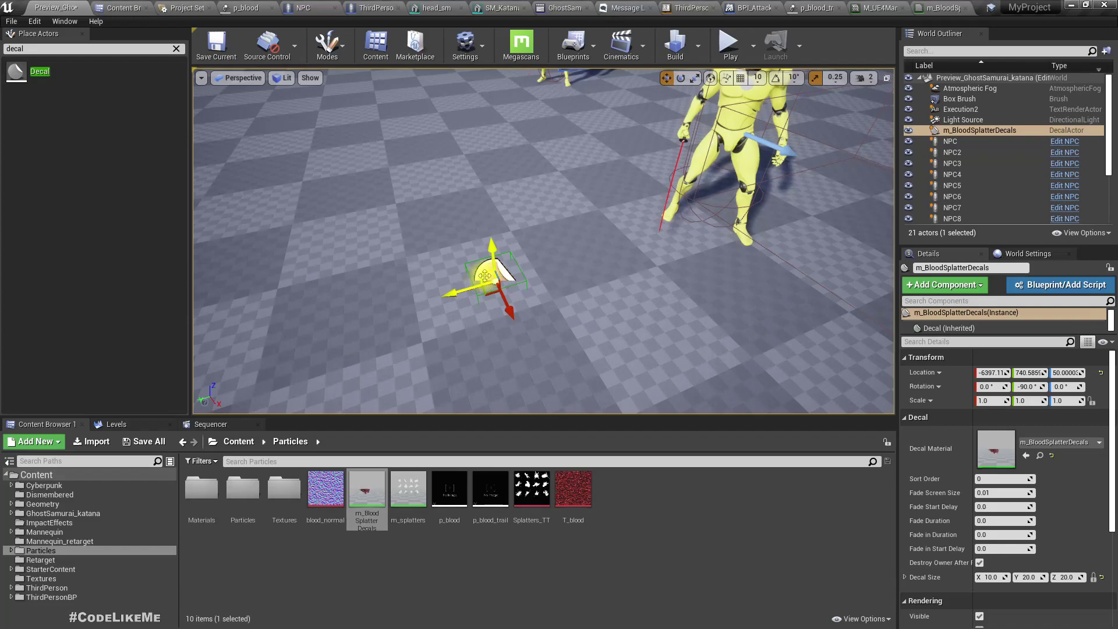
key("Delete")
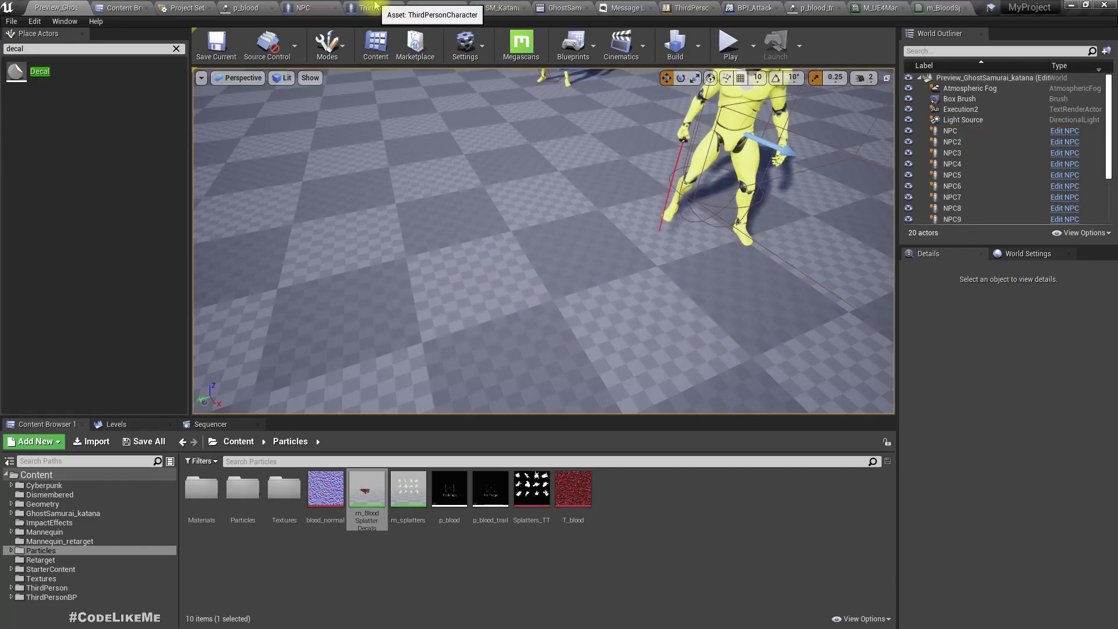
Switch to the NPC blueprint and close all asset editors that come after it in the tab order
left_click(376, 7)
left_click(380, 8)
right_click(357, 10)
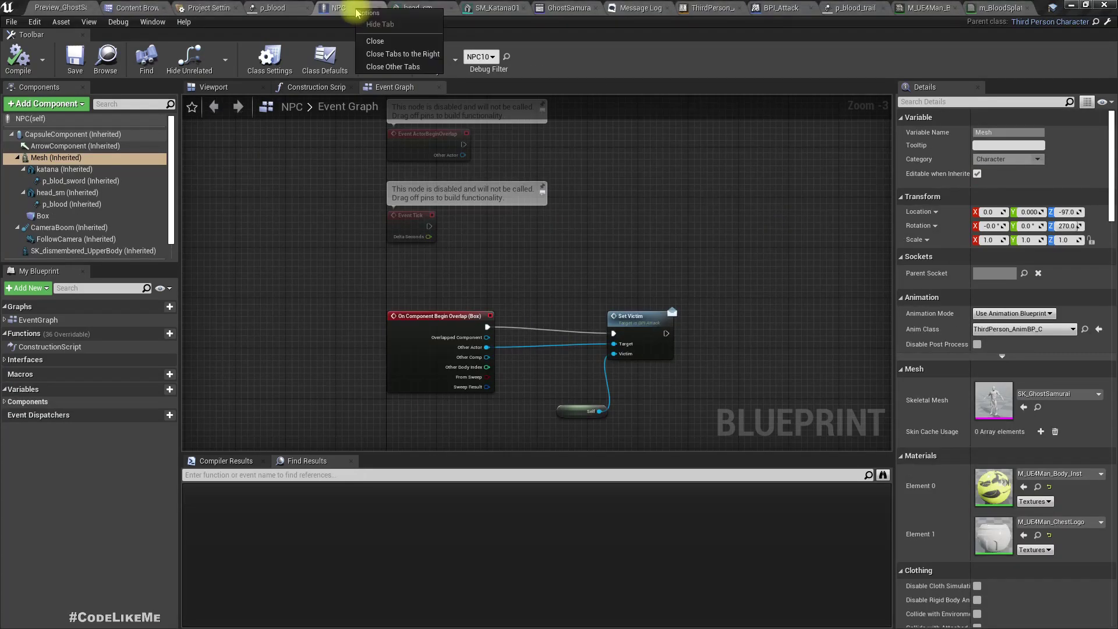
left_click(389, 53)
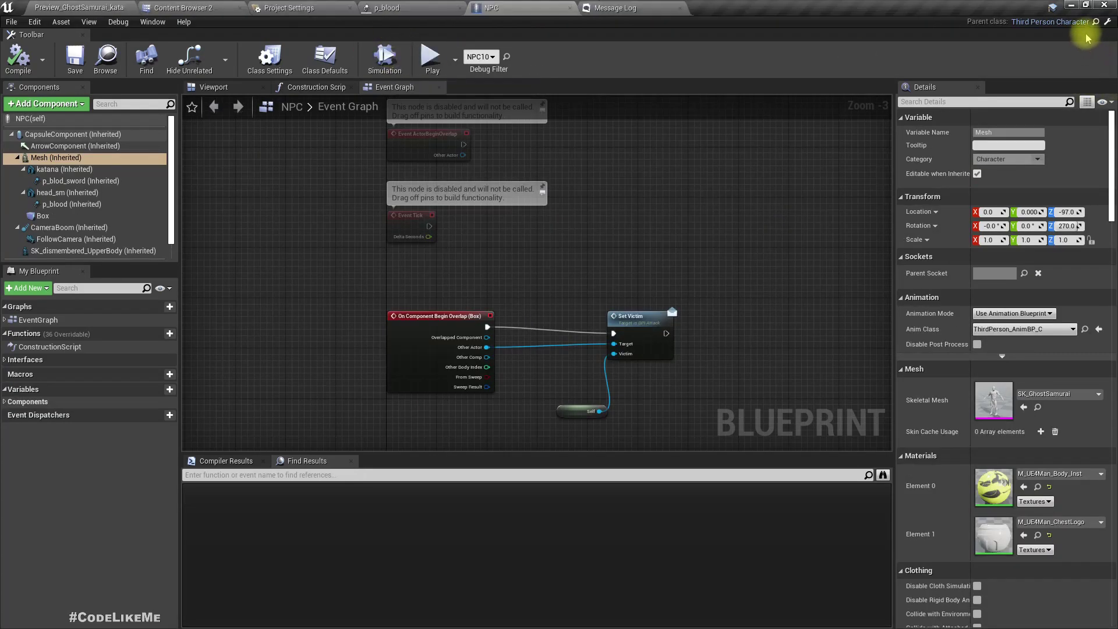
Open the parent ThirdPersonCharacter blueprint and add an On Particle Collide event for the p_blod_sword component
left_click(1108, 22)
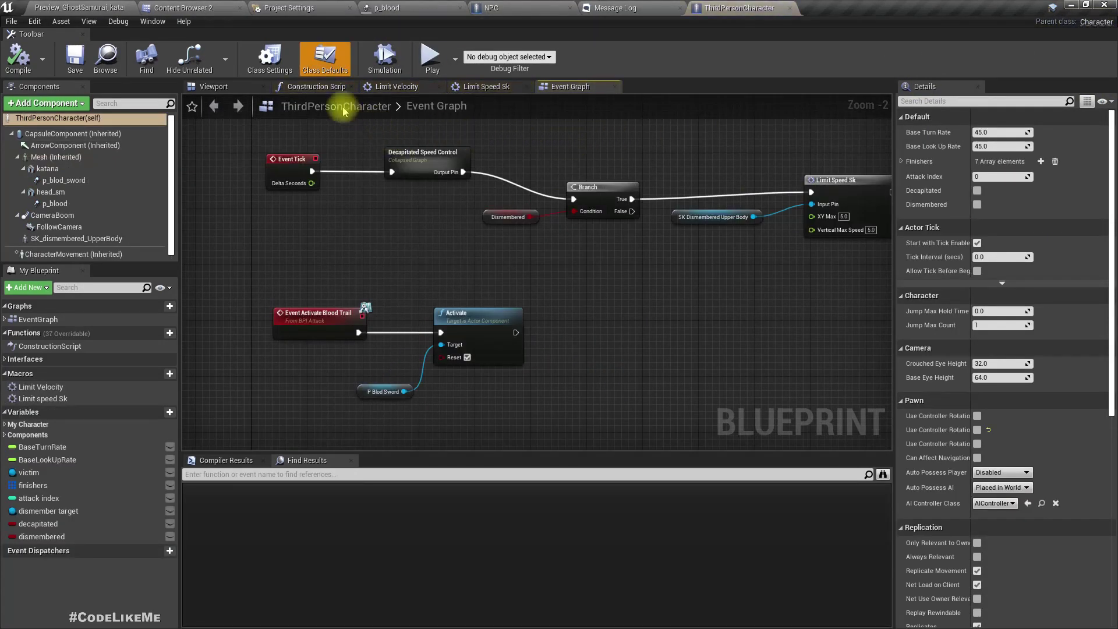
left_click(67, 180)
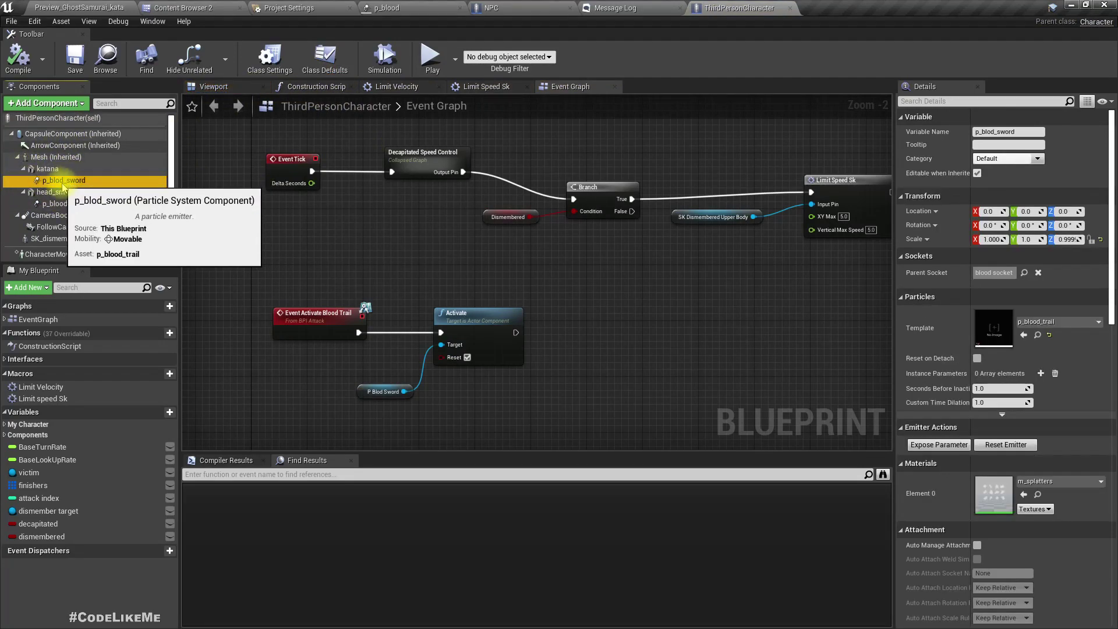
scroll(78, 180, "down", 1)
scroll(1026, 403, "down", 15)
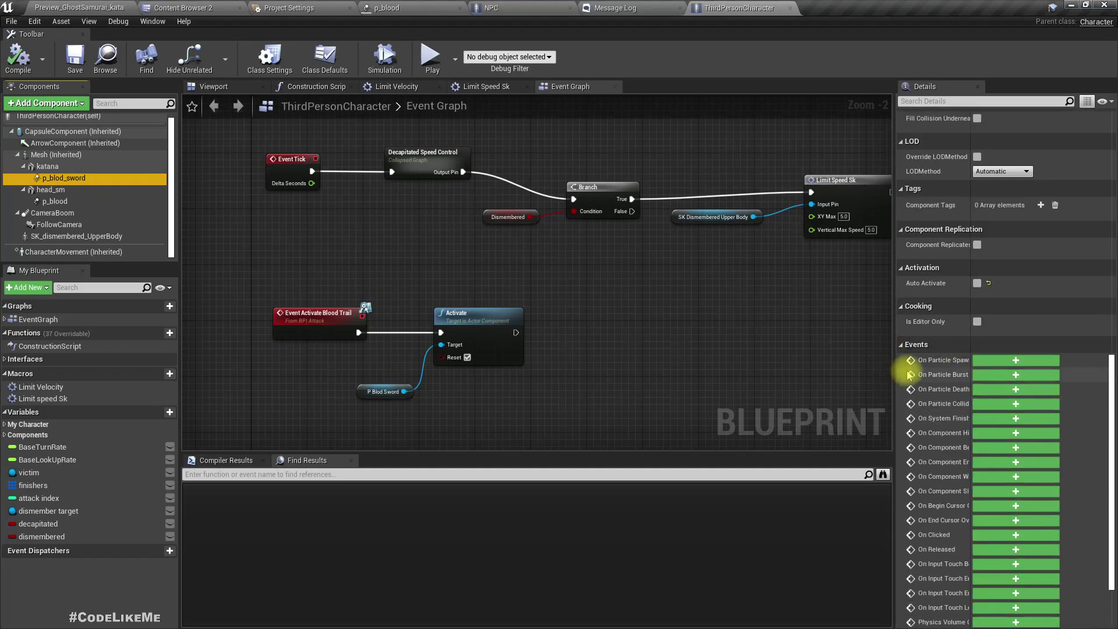
left_click_drag(894, 367, 846, 367)
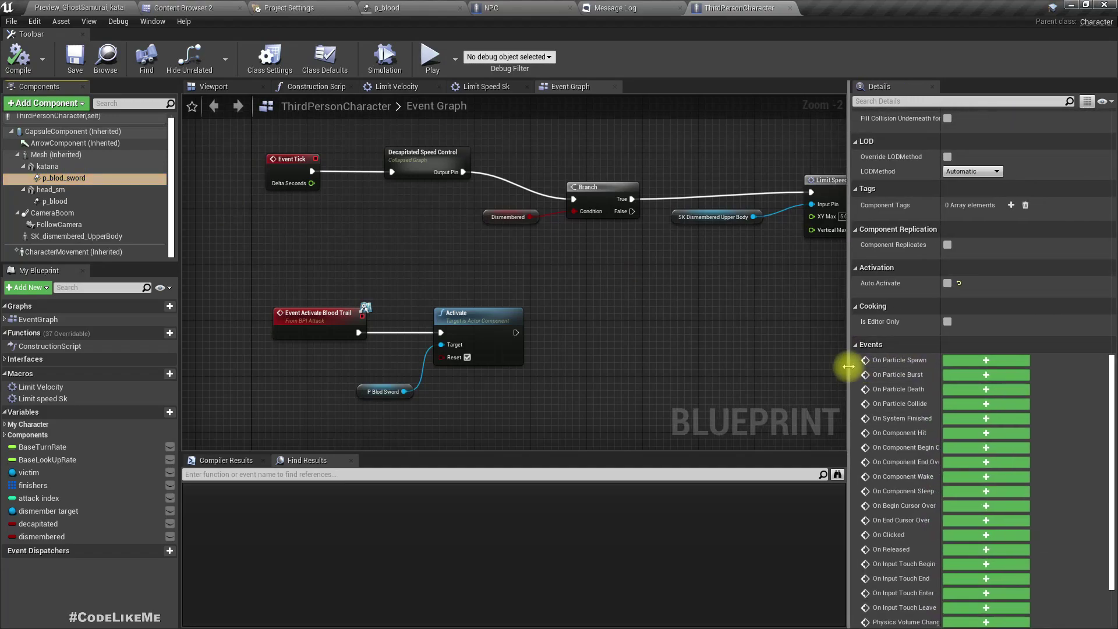
left_click(983, 403)
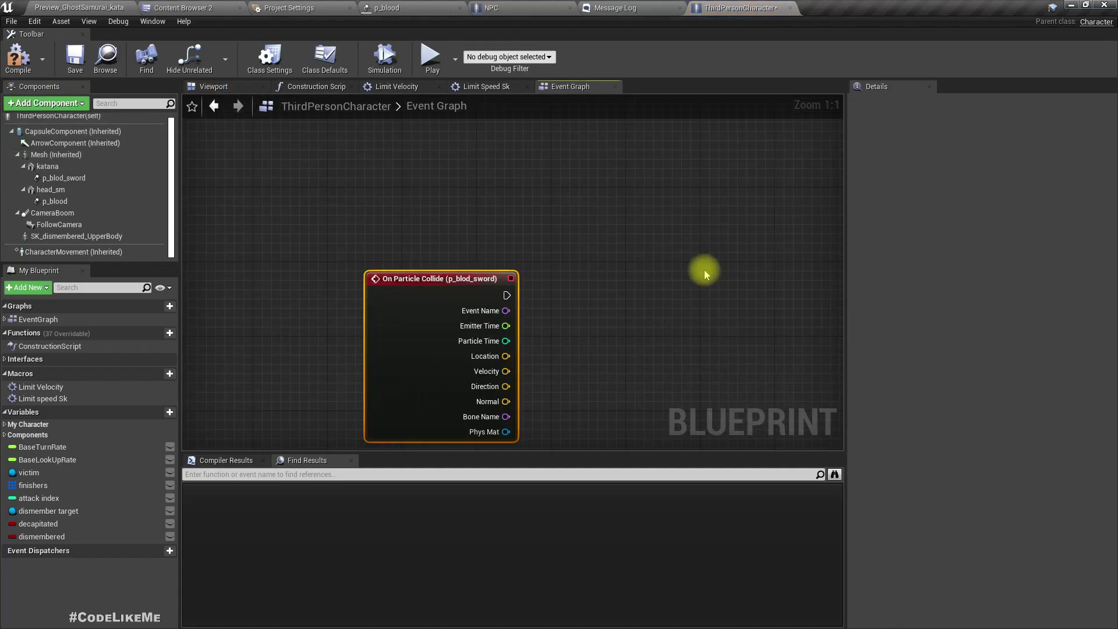
Review the Actor Collision module settings of the p_blood particle emitter
left_click(384, 7)
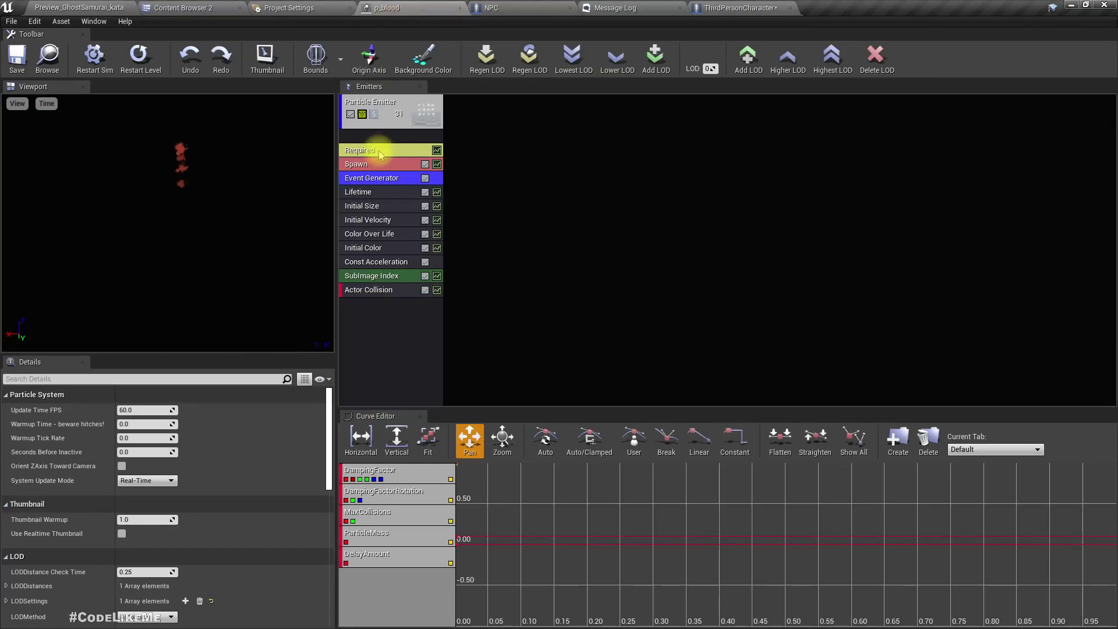
left_click(357, 336)
left_click(376, 291)
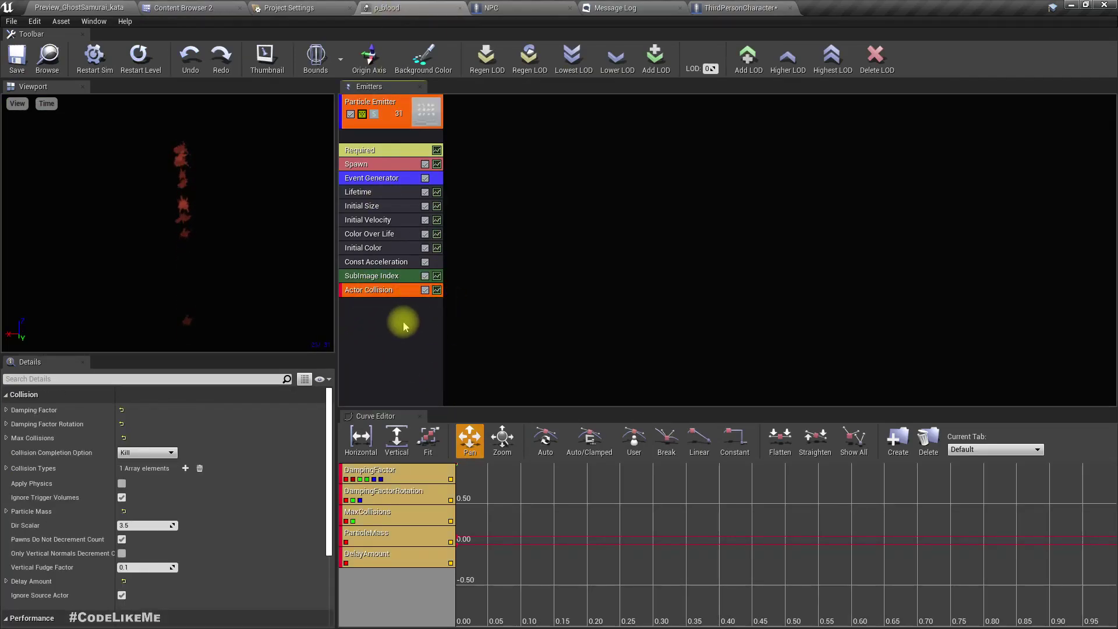
In the ThirdPersonCharacter event graph, create a Spawn Decal at Location node from the collision event's Location output and place it beside the event
left_click(739, 7)
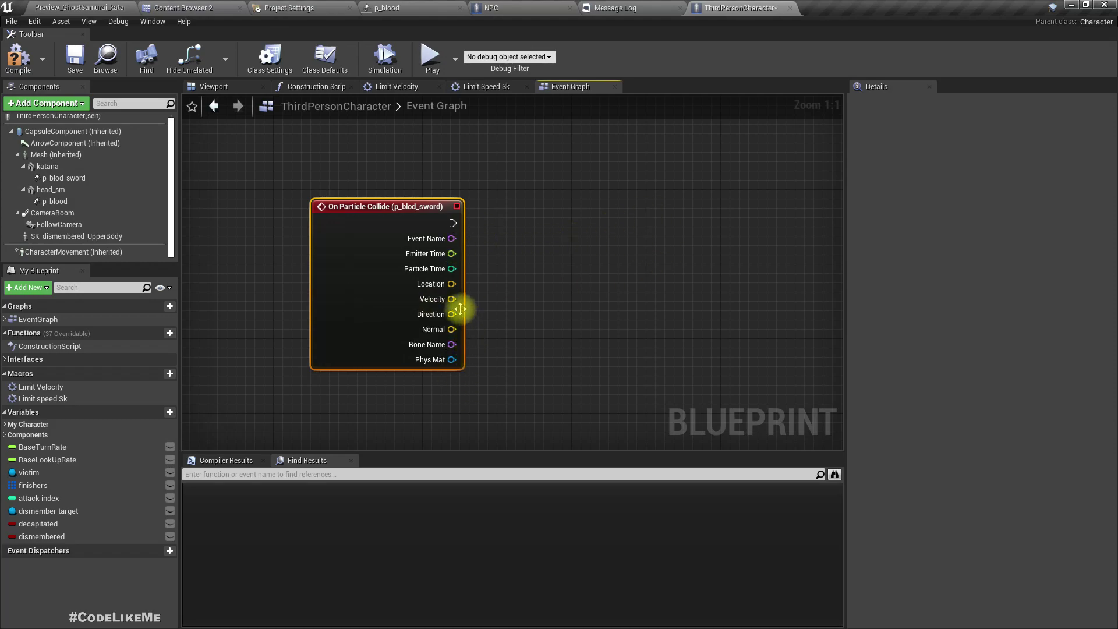
mouse_move(448, 289)
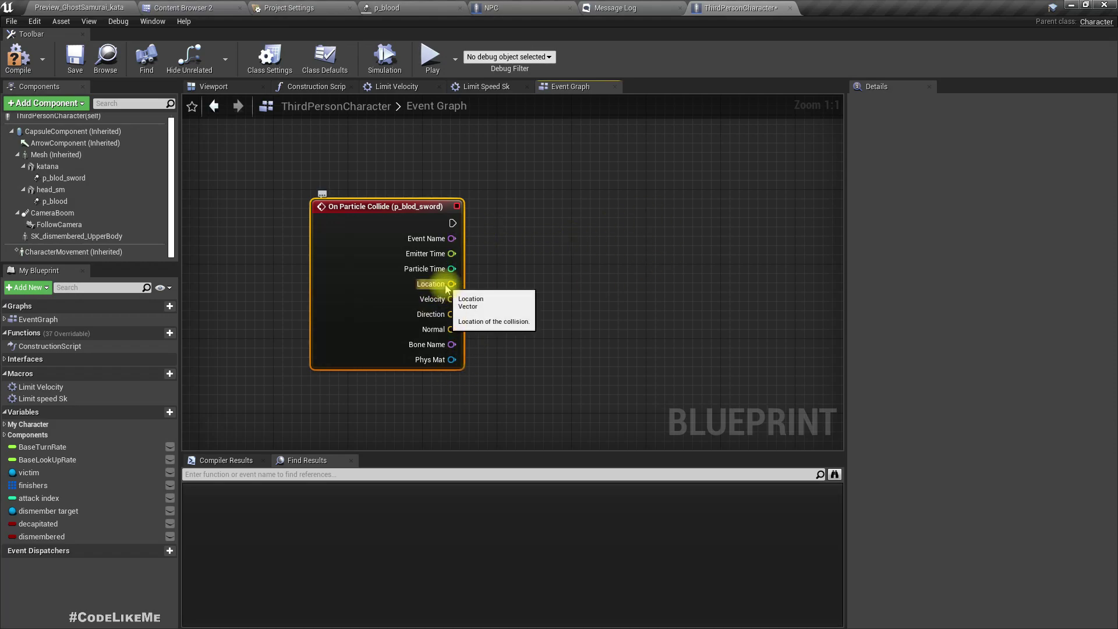
left_click_drag(447, 289, 566, 304)
type("spawn")
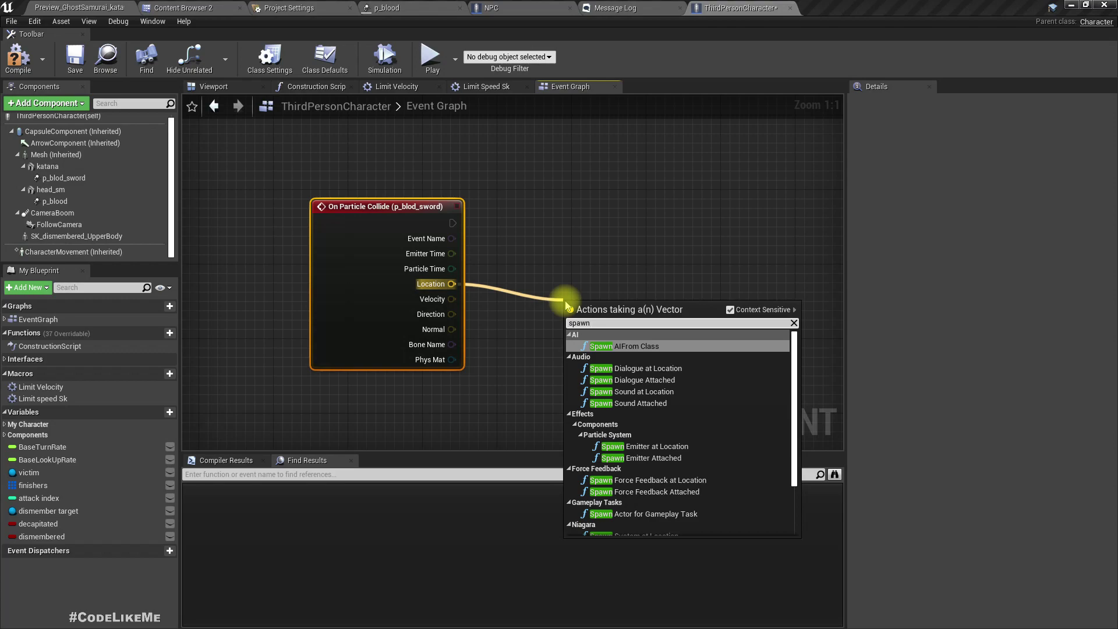
type(" deca")
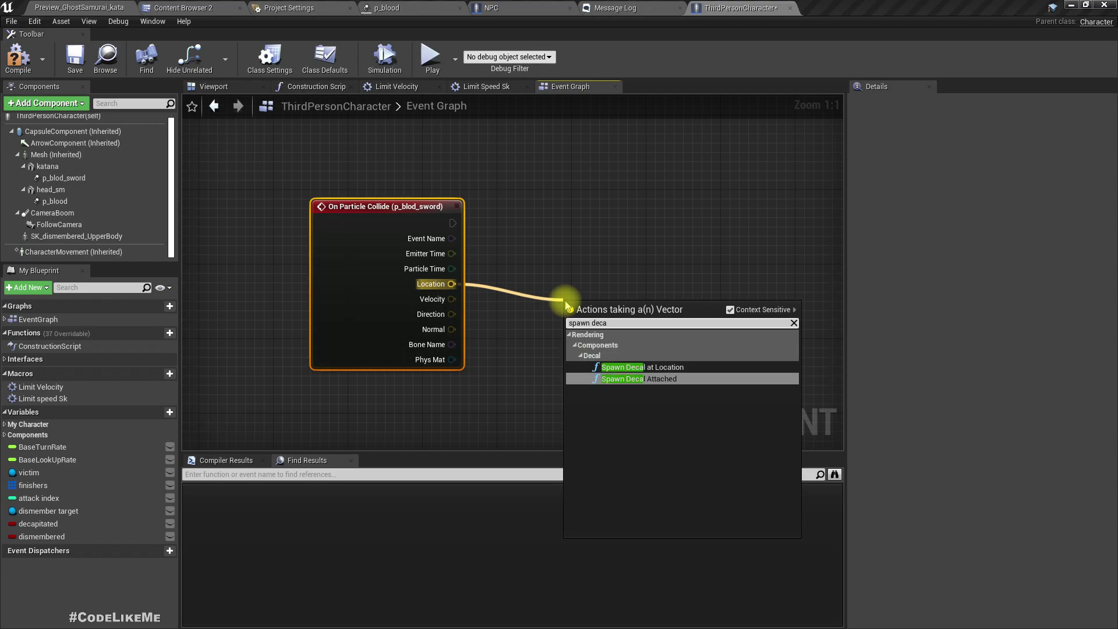
key("Up")
key("Return")
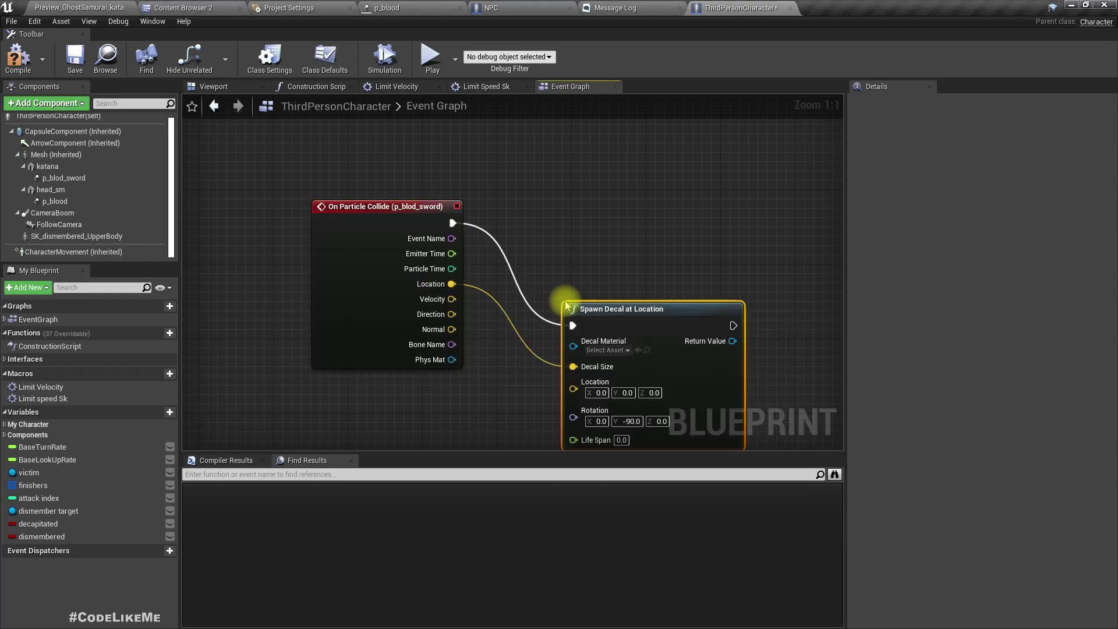
left_click_drag(666, 328, 741, 245)
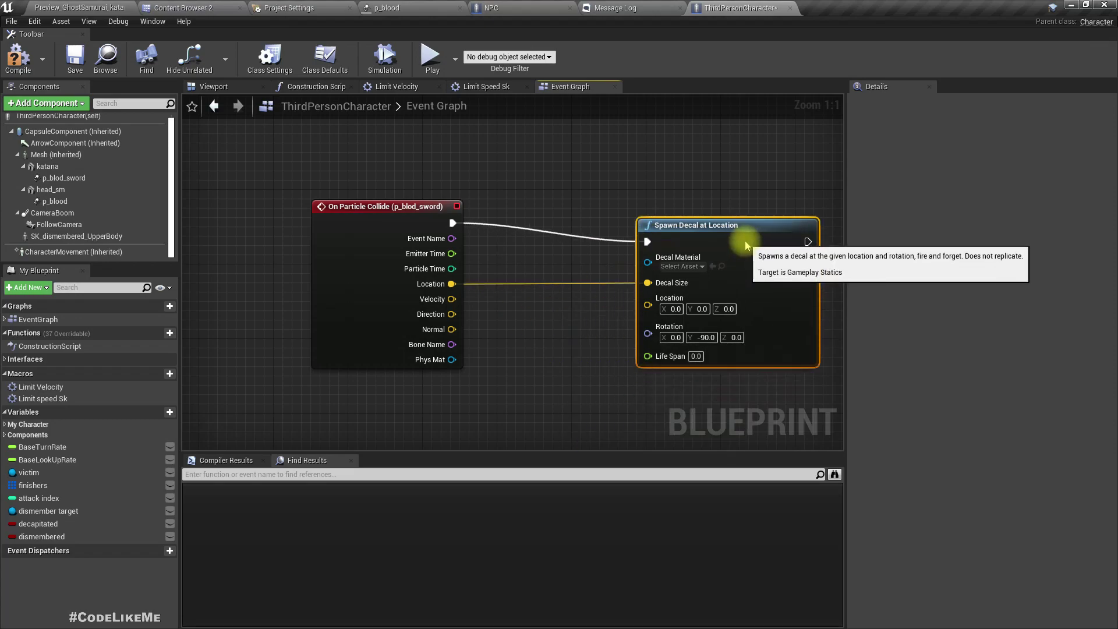
Assign m_BloodSplatterDecals as the decal material and rewire the event's Location output from Decal Size to the node's Location input
left_click(681, 266)
type("blood")
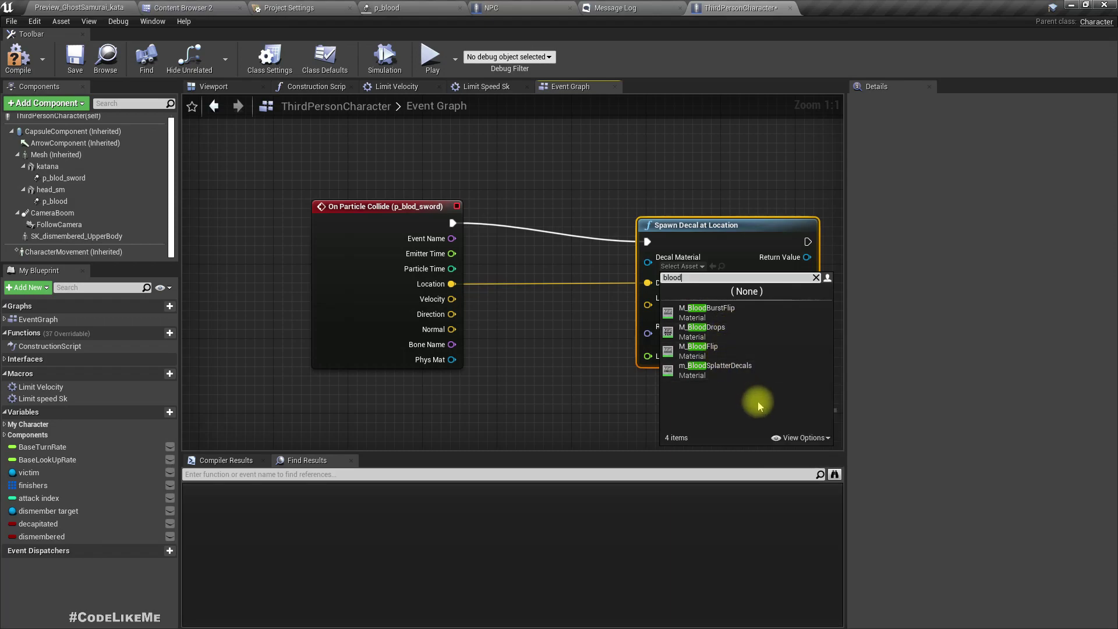
left_click(727, 369)
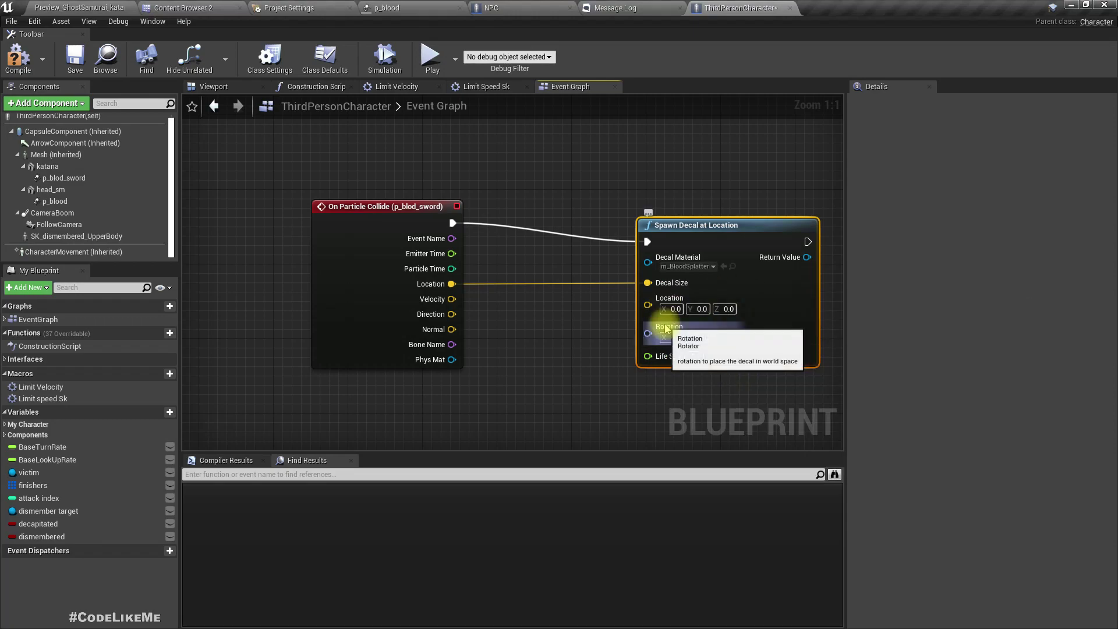
right_click(662, 285)
left_click(679, 309)
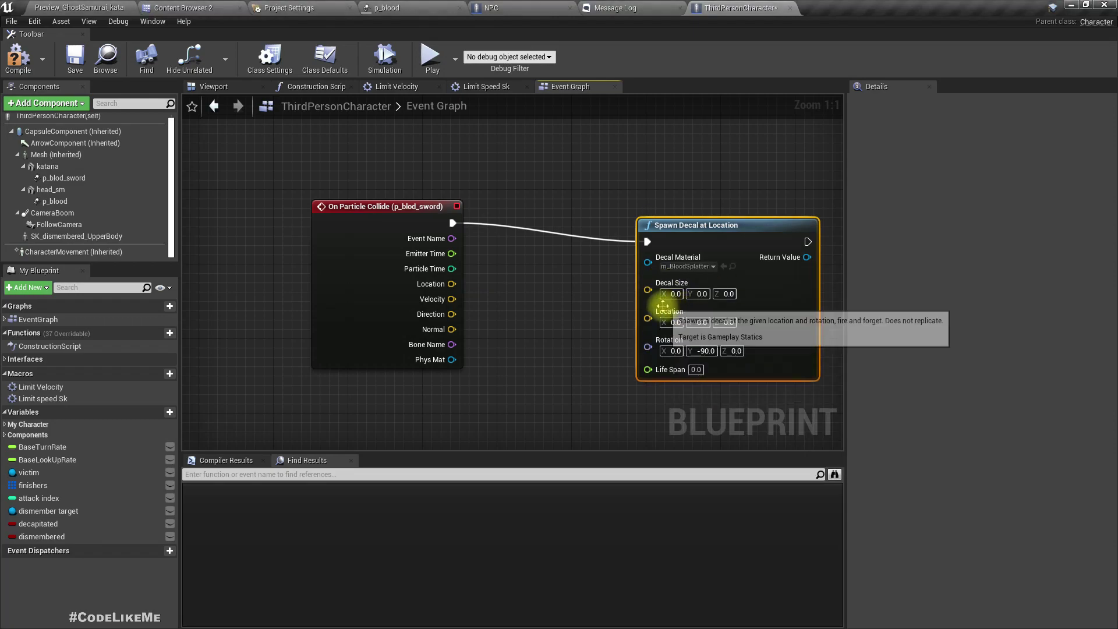
left_click_drag(648, 319, 452, 284)
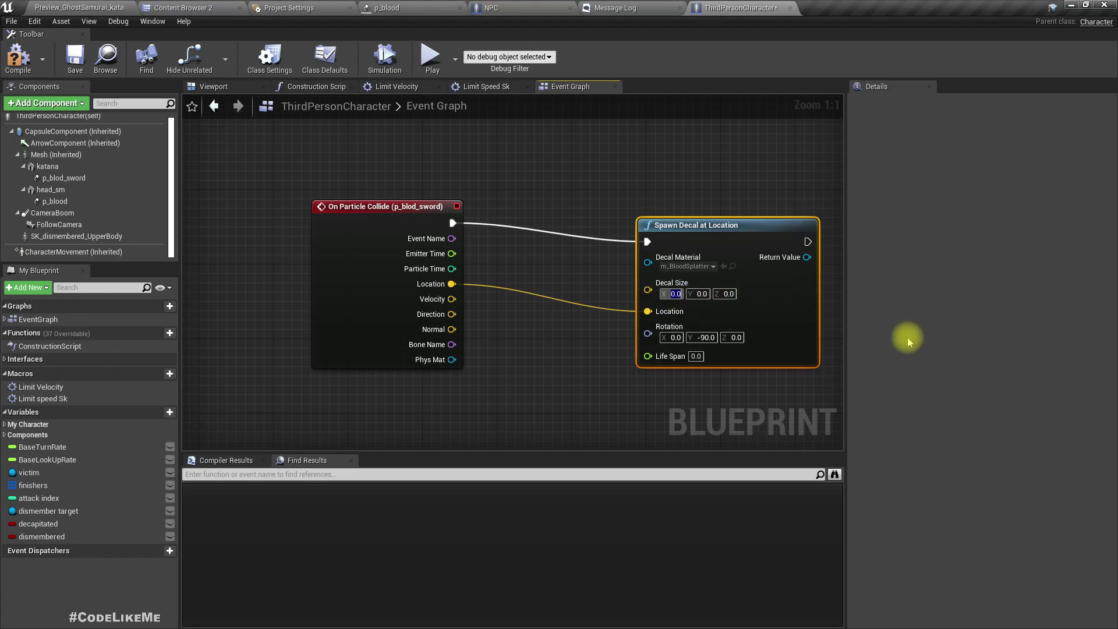
Set the Spawn Decal at Location node's Decal Size to X 20, Y 20, Z 20
type("20")
key("Tab")
type("20")
key("Tab")
type("20")
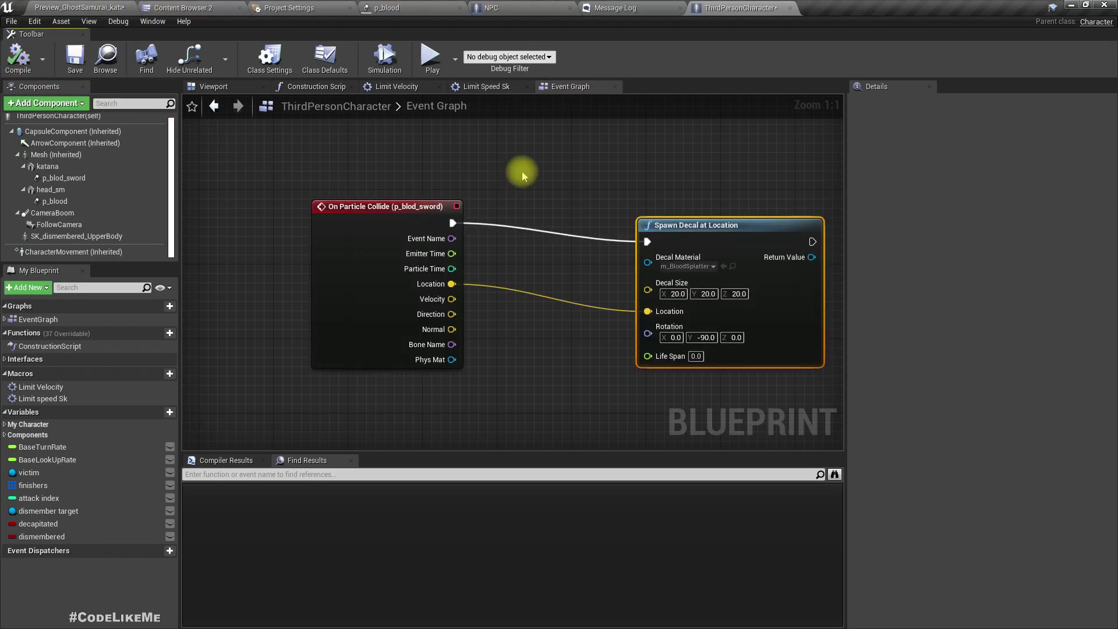
Playtest the level, execute several NPCs with the katana, and inspect the blood decals left on the floor
left_click(51, 6)
mouse_move(525, 245)
right_mouse_down()
mouse_move(501, 250)
mouse_move(525, 244)
right_mouse_up()
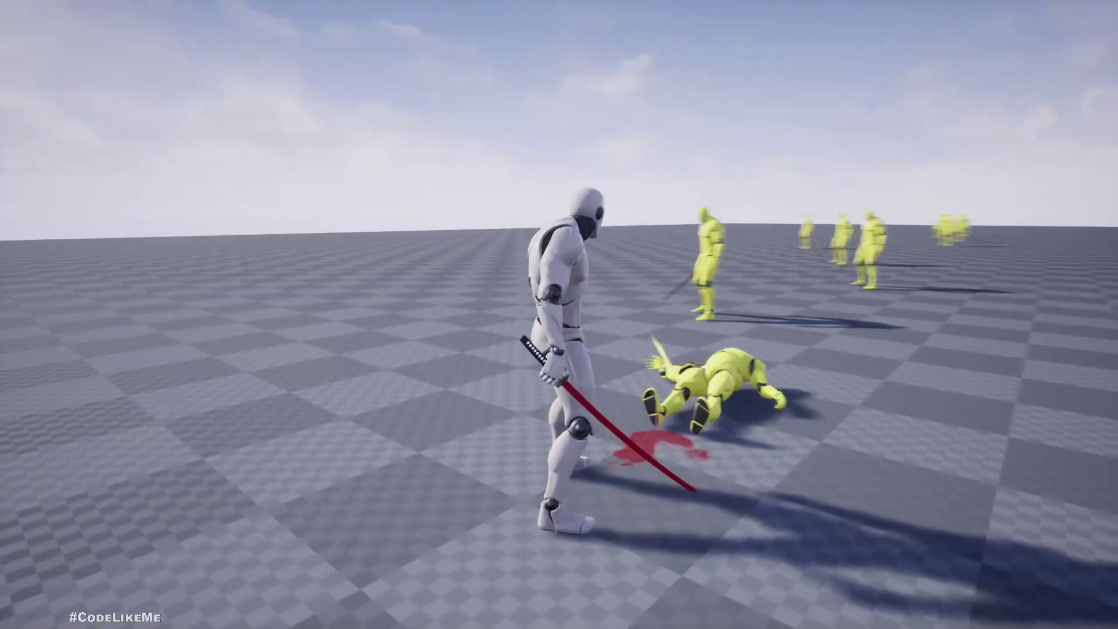
key("w")
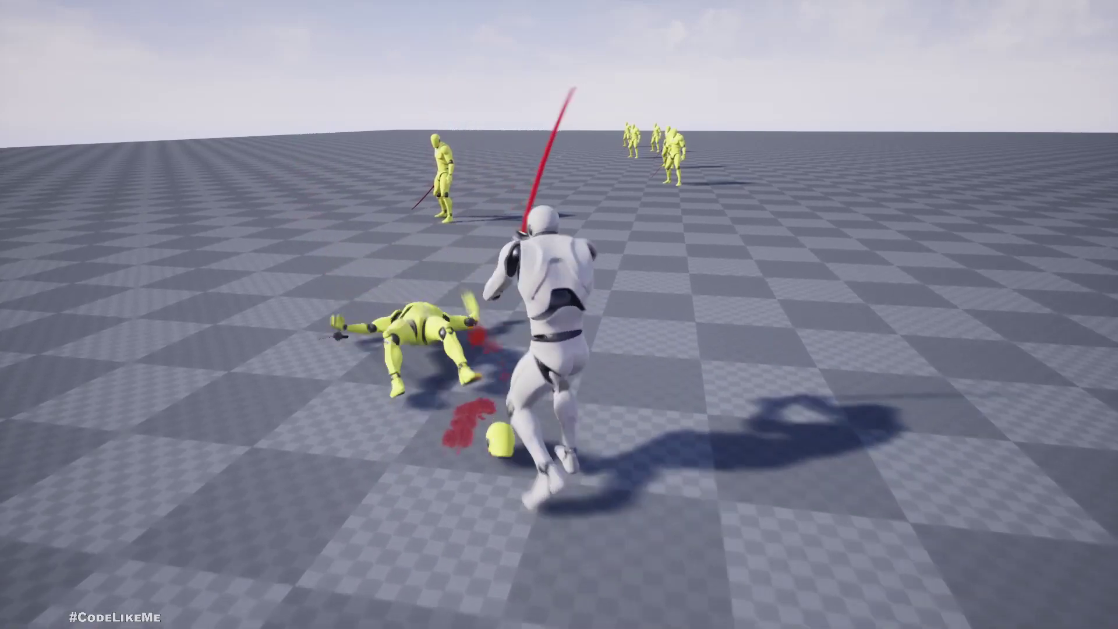
key("w")
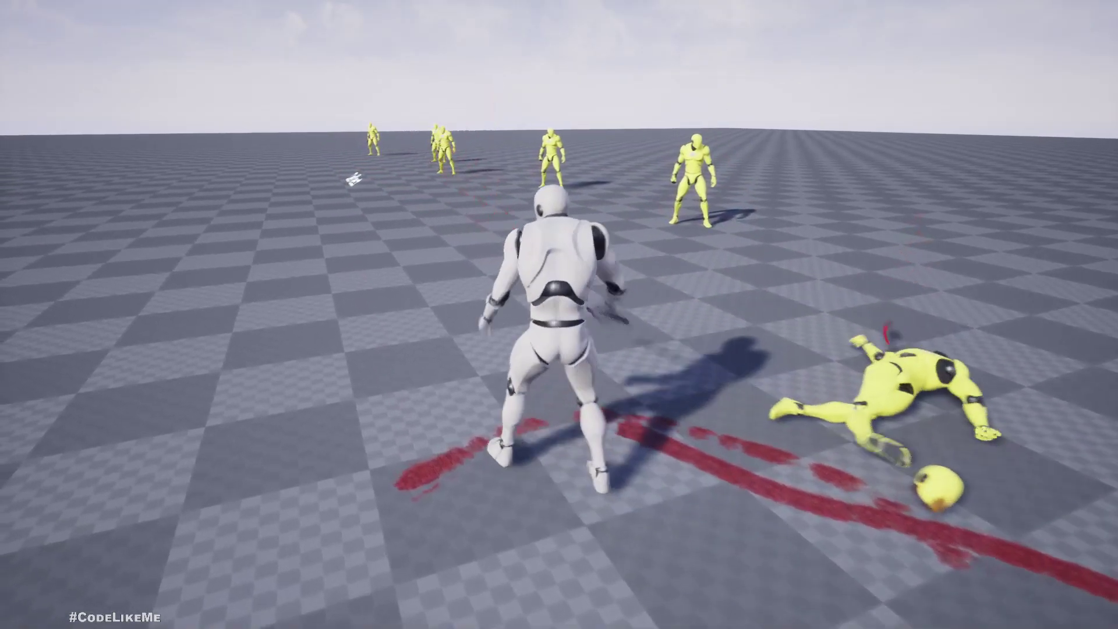
key("Escape")
key("F11")
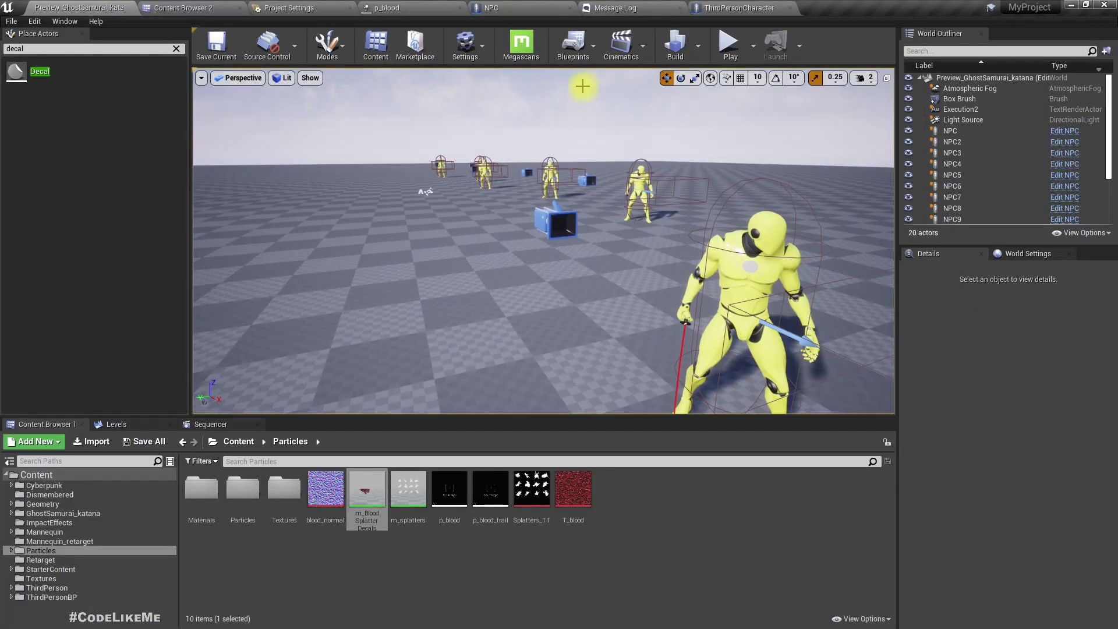
Reduce the spawned decal's size to X 10, Y 10, Z 10 and playtest the finishers again to check the floor splatters
left_click(739, 8)
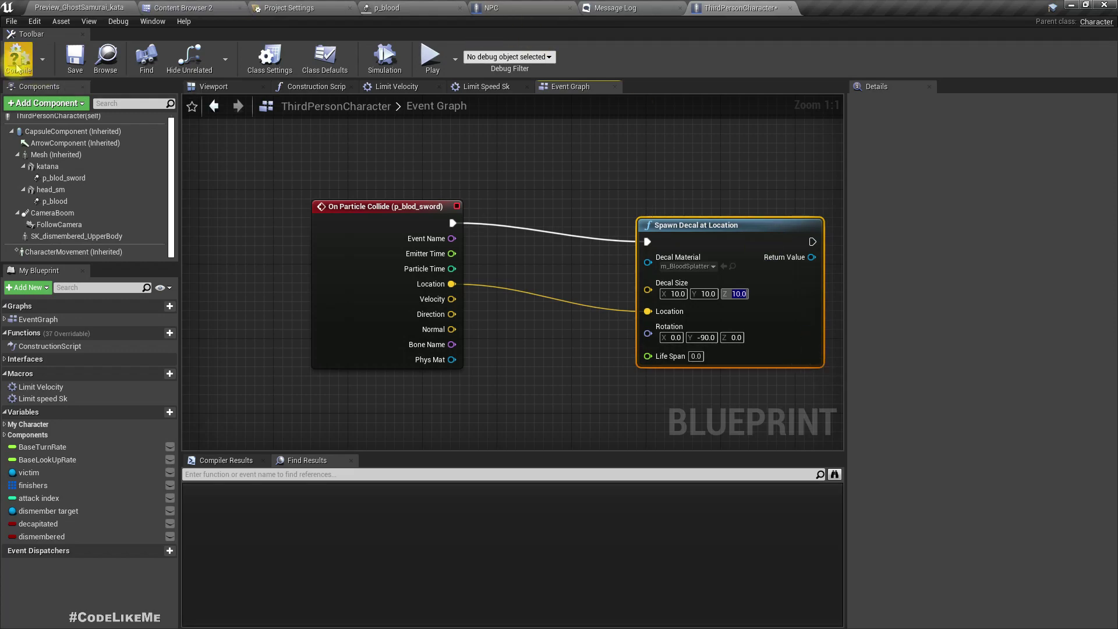
left_click(41, 8)
key("F11")
key("alt+p")
left_click(332, 166)
key("w")
key("e")
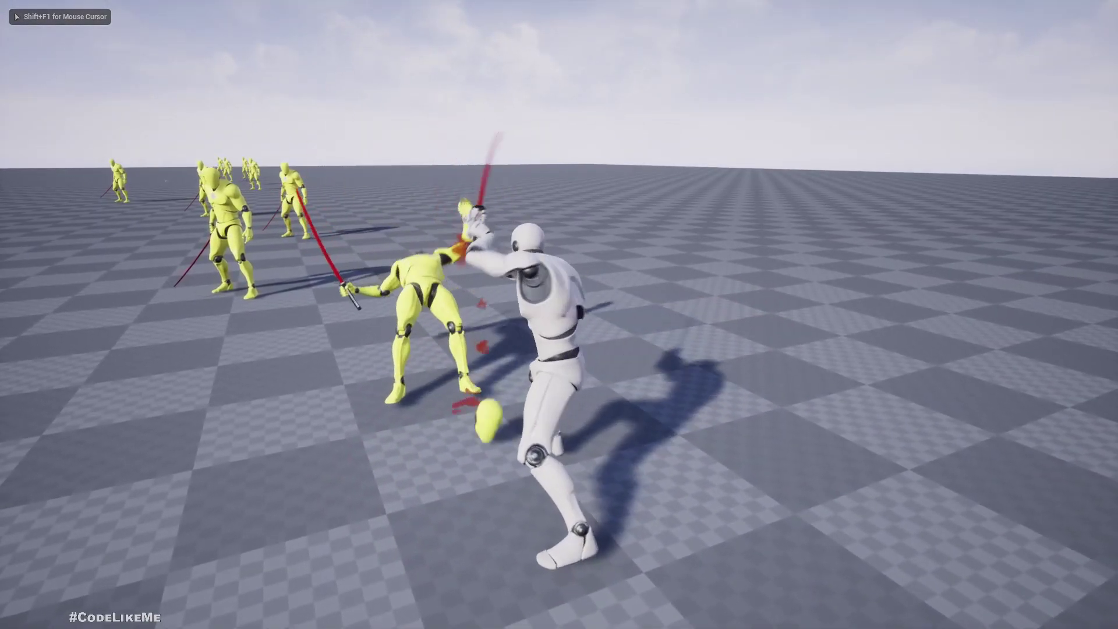
key("w")
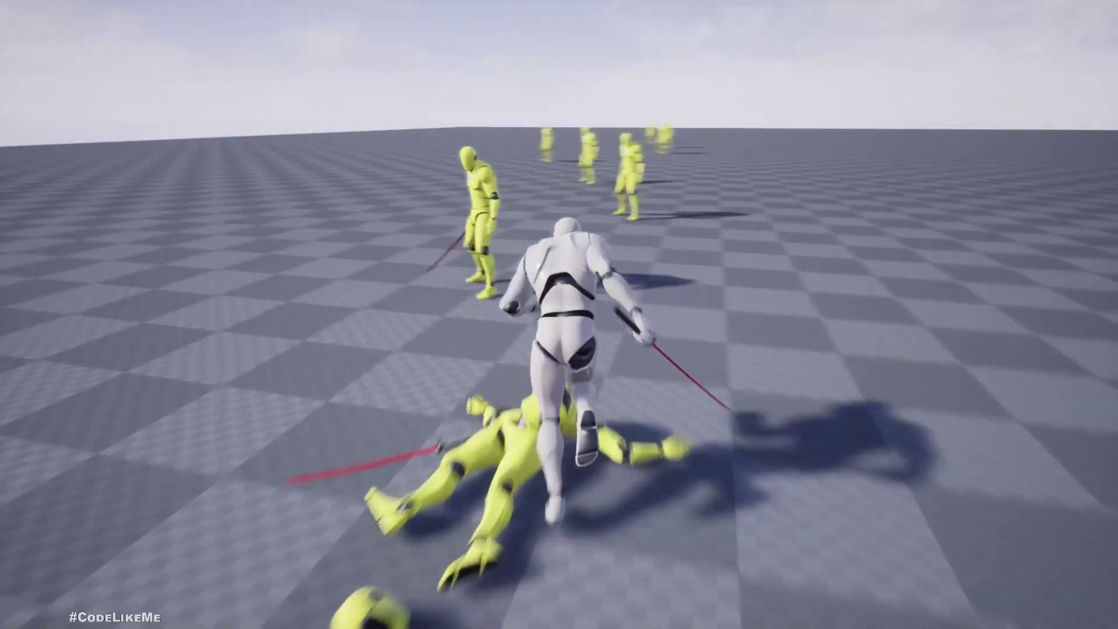
key("w")
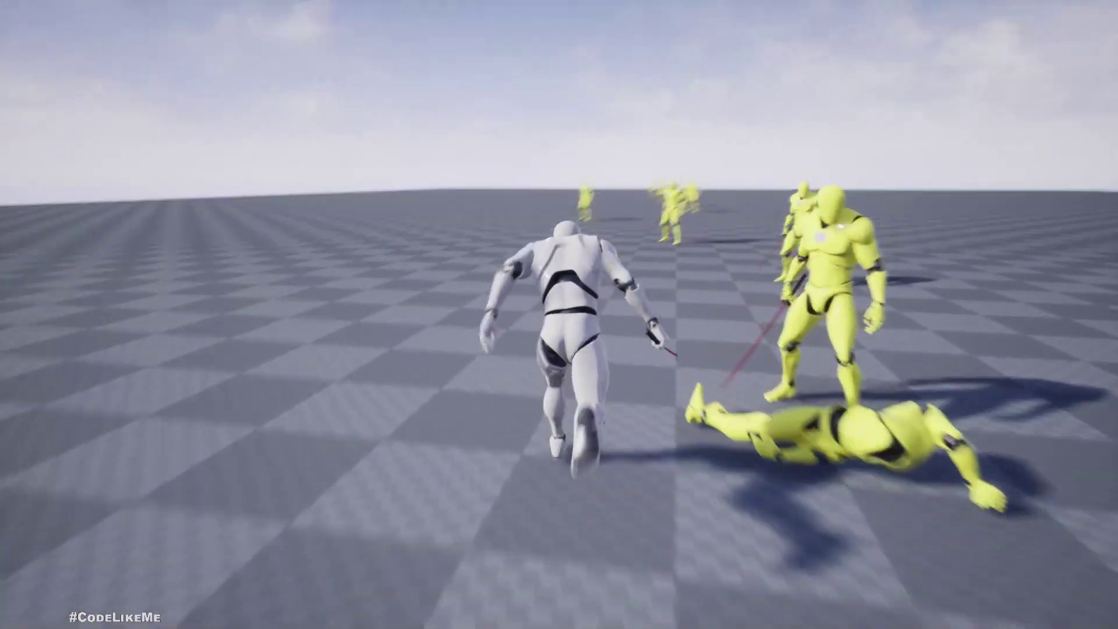
key("f")
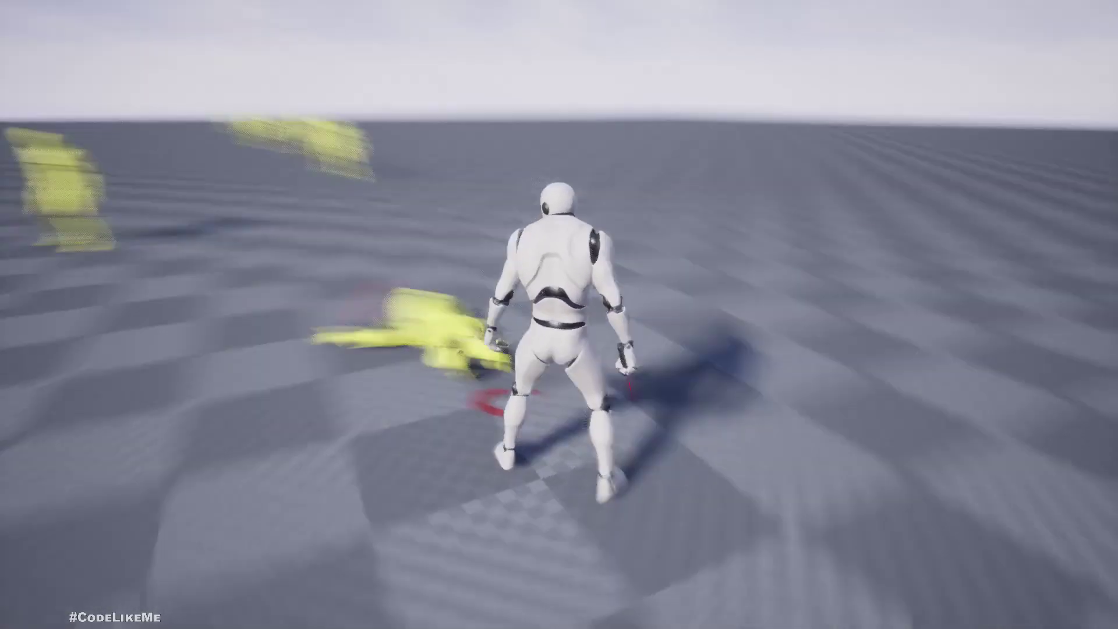
key("w")
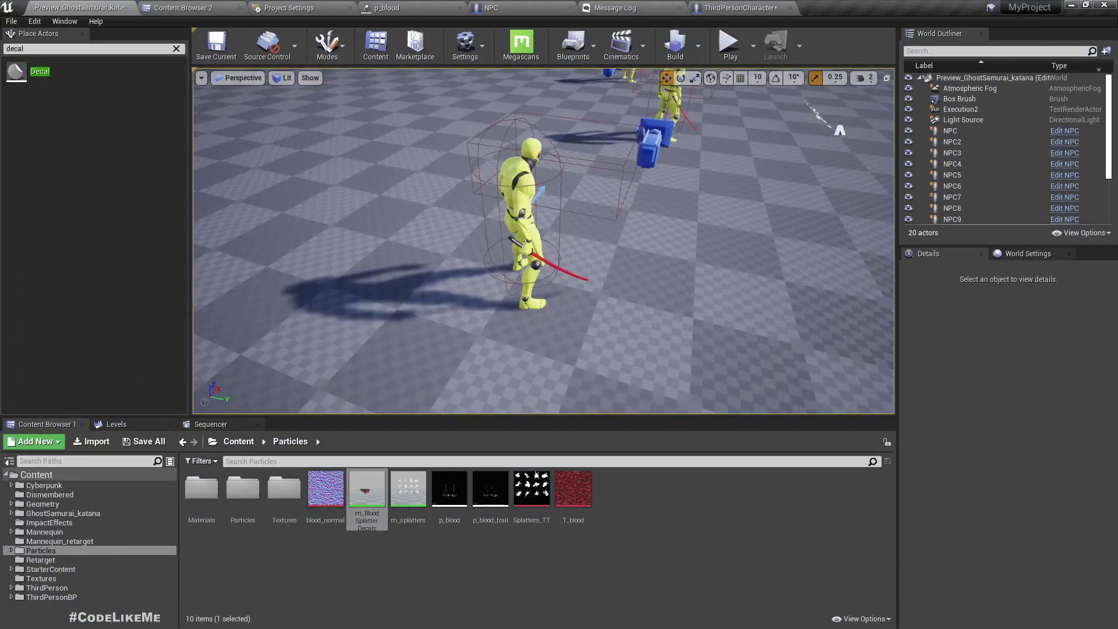
In the ThirdPersonCharacter decapitation branch, move the Mesh and Set Skeletal Mesh nodes farther from the SET Decapitated node
left_click(737, 8)
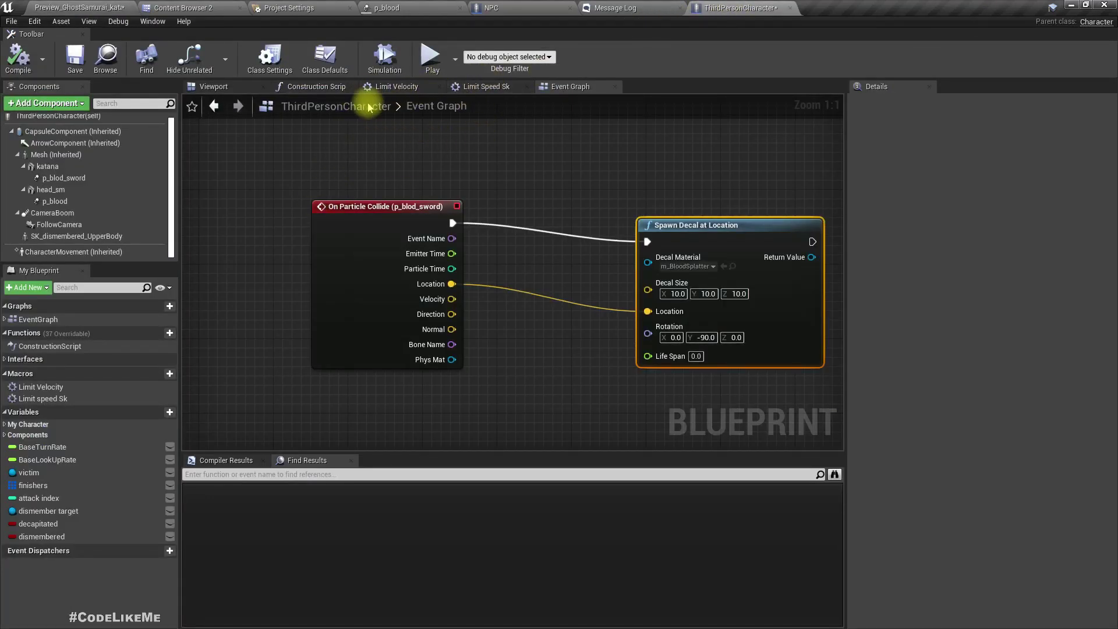
scroll(497, 194, "down", 6)
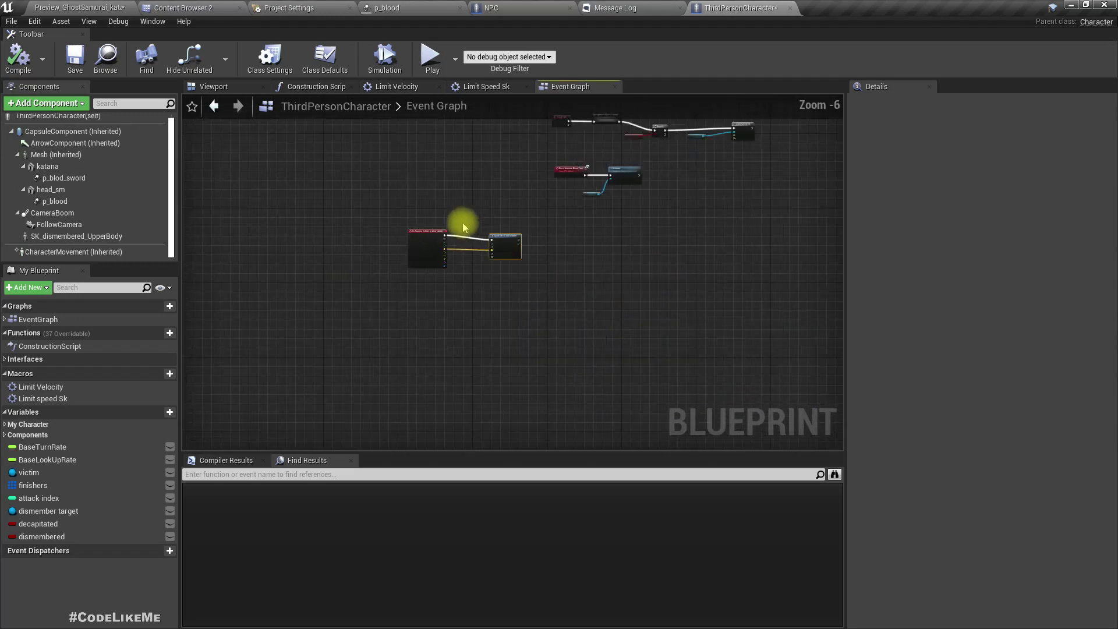
scroll(551, 188, "up", 3)
right_click_drag(550, 187, 368, 364)
right_click_drag(653, 276, 483, 316)
scroll(419, 282, "up", 3)
scroll(447, 289, "down", 5)
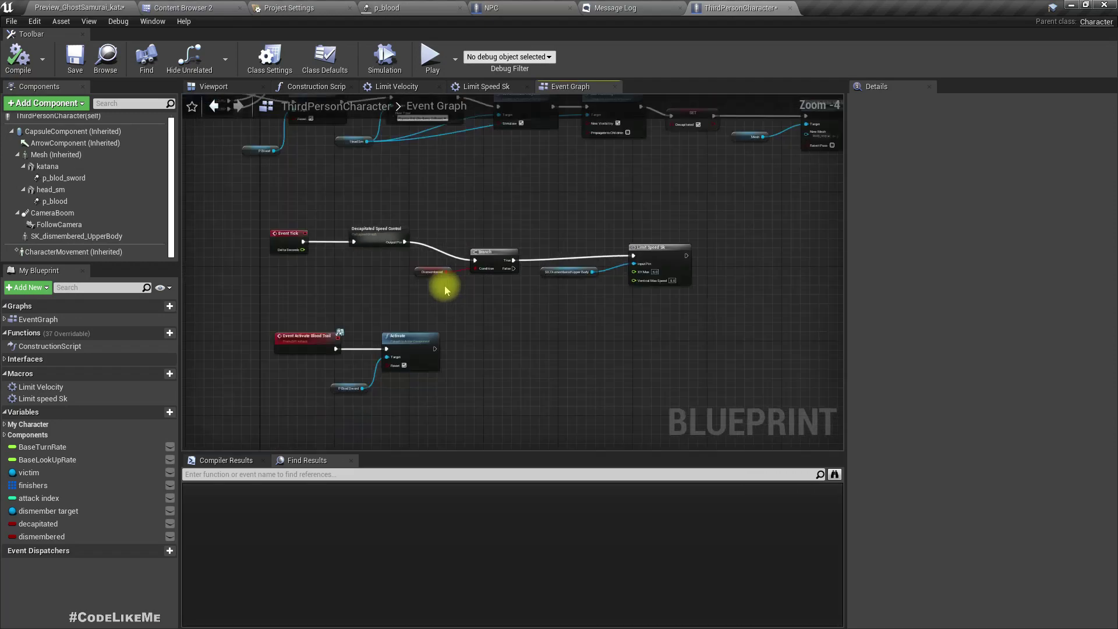
scroll(279, 221, "up", 4)
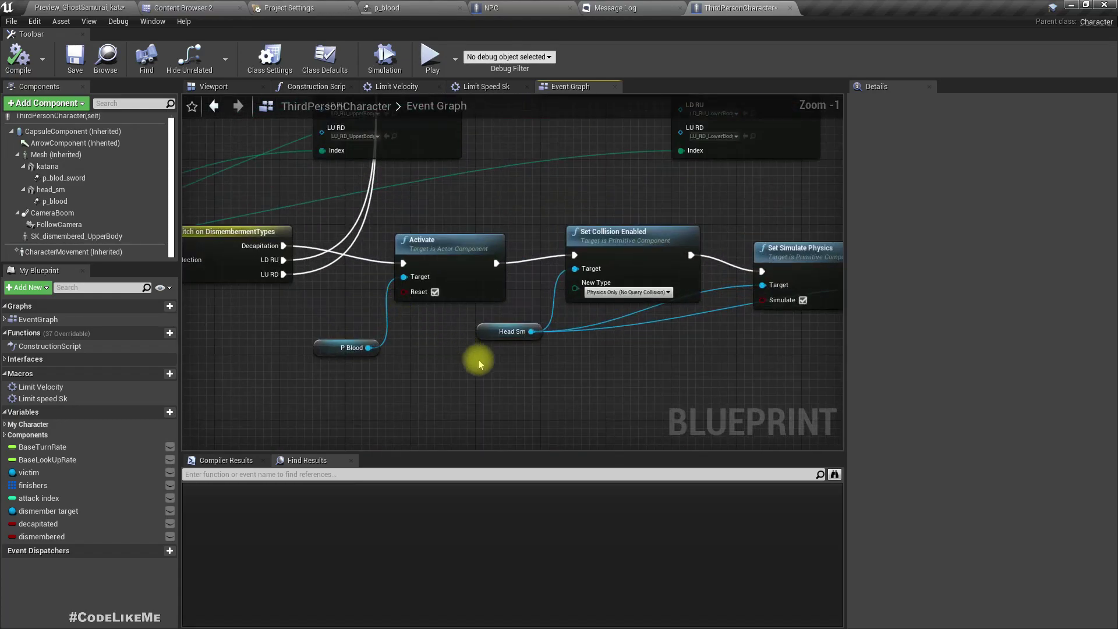
right_click_drag(539, 367, 194, 355)
right_click_drag(582, 347, 197, 345)
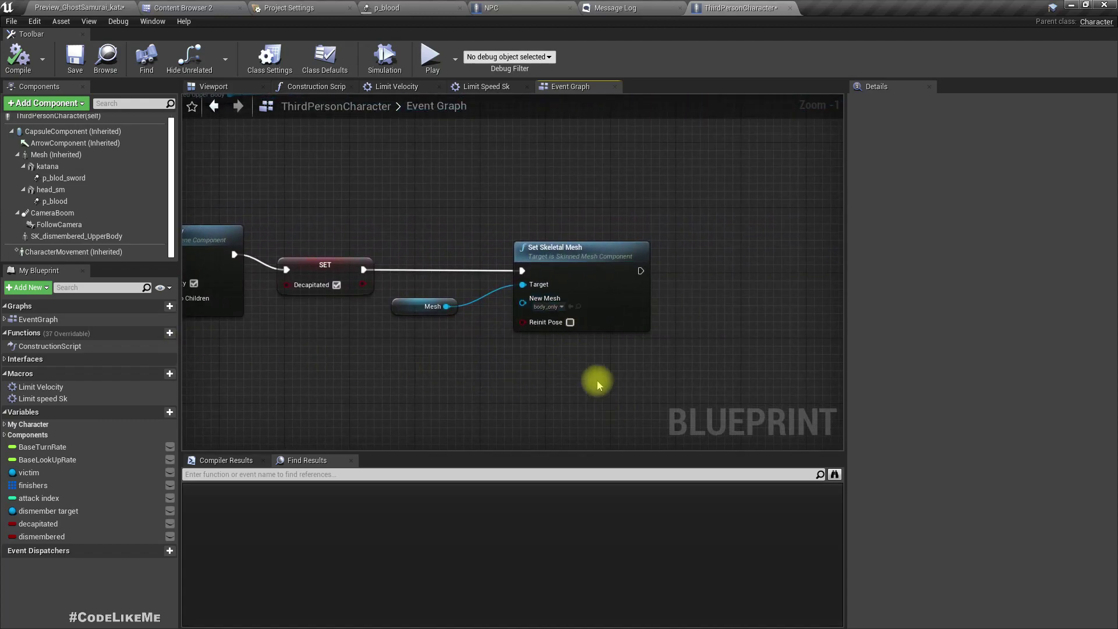
left_click_drag(456, 249, 448, 251)
left_click_drag(669, 268, 710, 268)
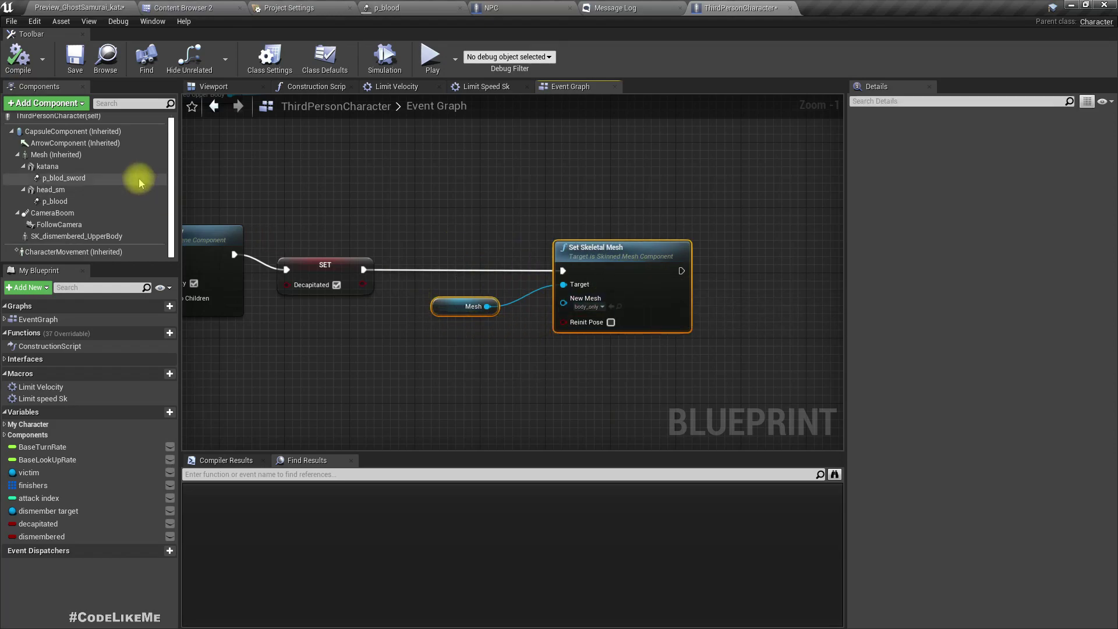
Duplicate the p_blood component as p_blood_neck and attach the copy directly to the character's Mesh
left_click(231, 86)
left_click(53, 202)
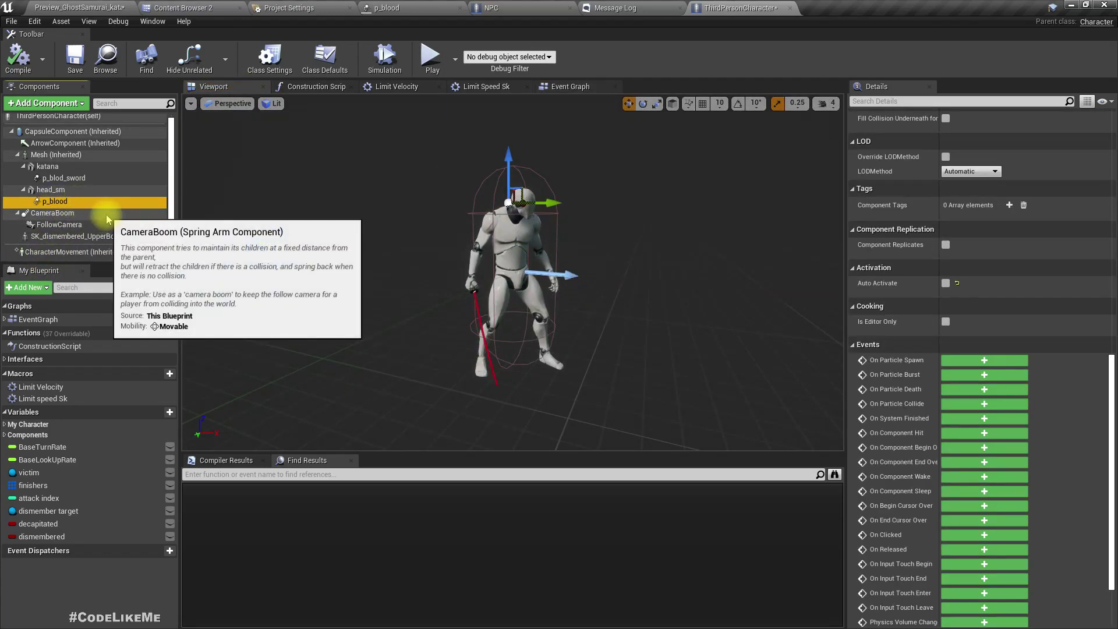
key("ctrl+w")
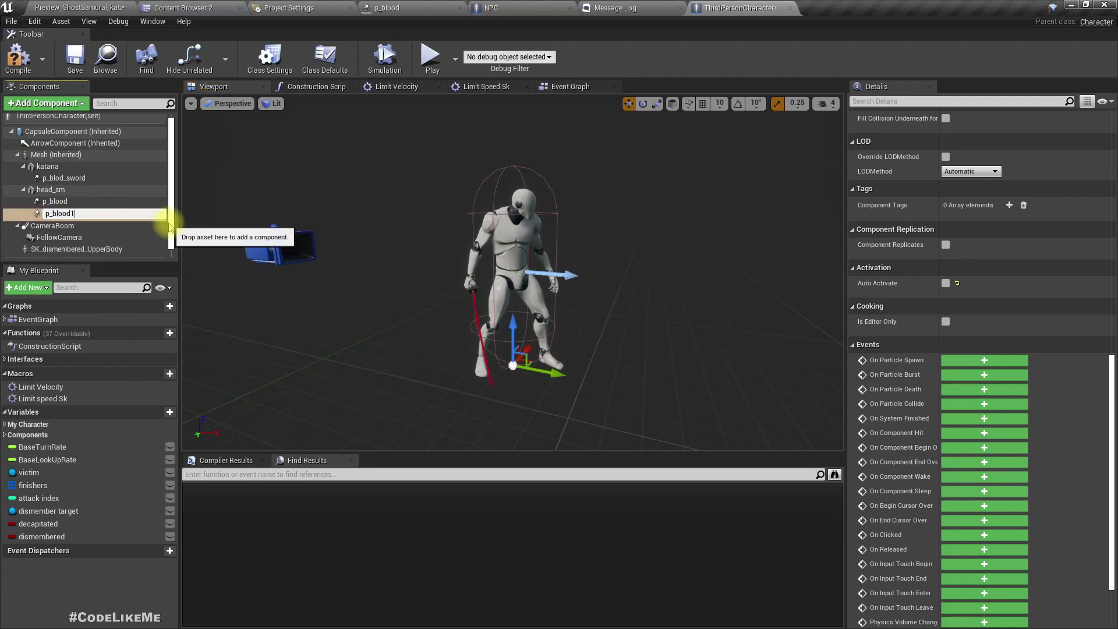
key("BackSpace")
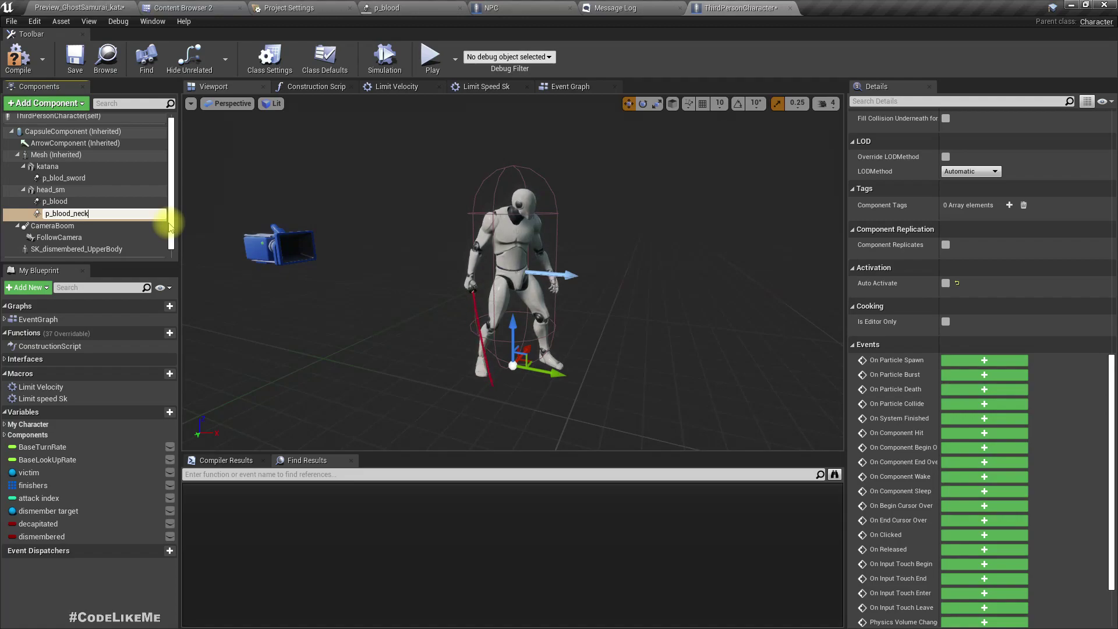
key("Return")
left_click(59, 212)
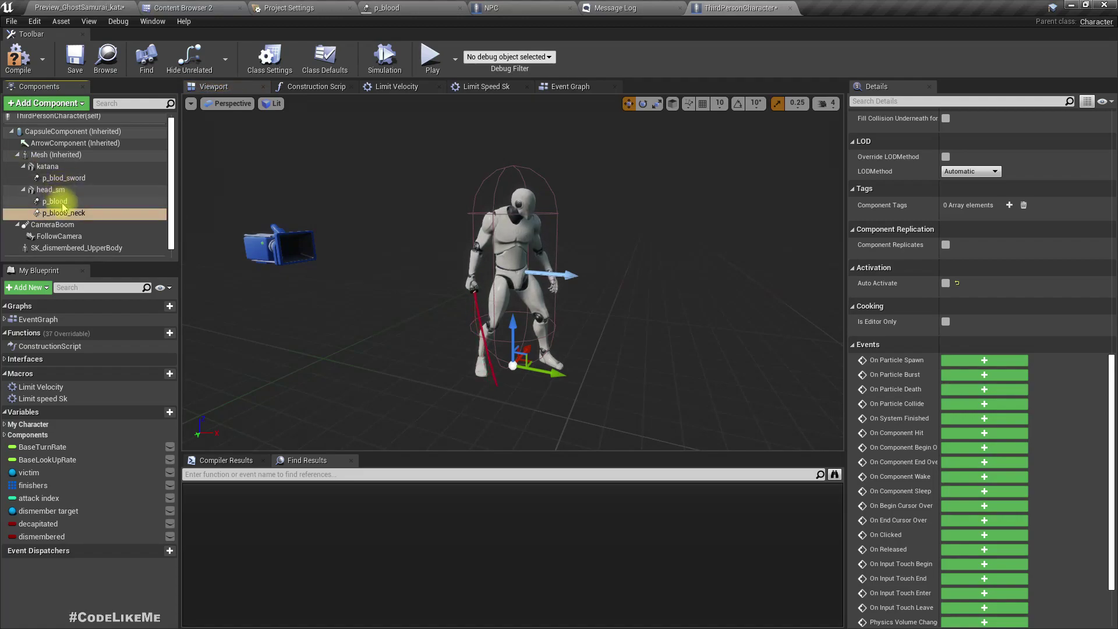
left_click_drag(59, 211, 42, 156)
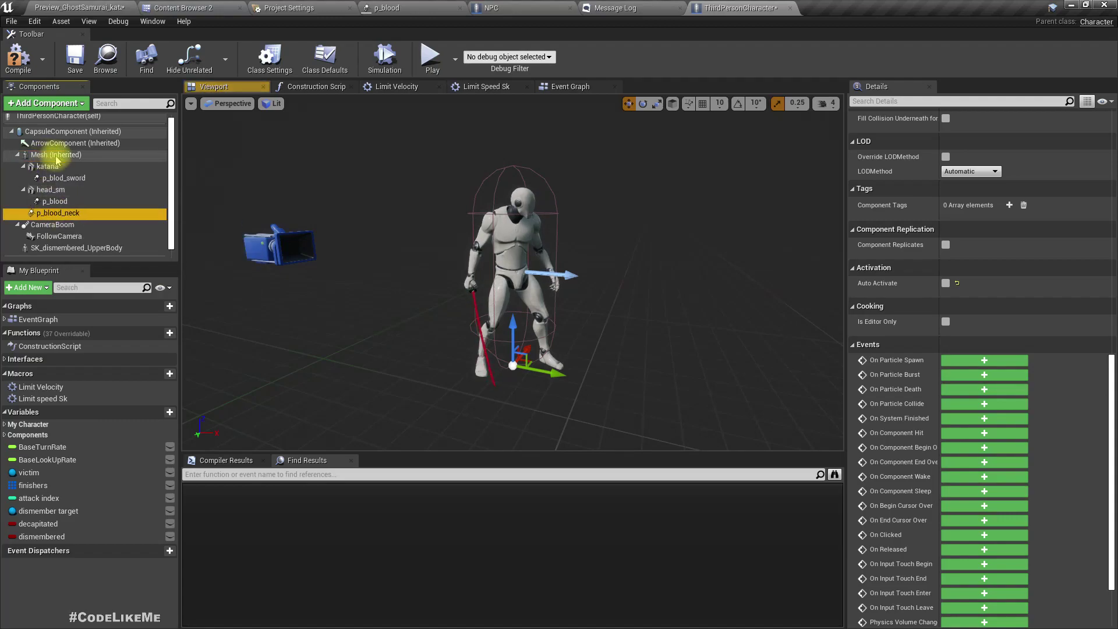
Set the p_blood_neck component's Parent Socket to the neck_01 bone
scroll(1056, 257, "up", 10)
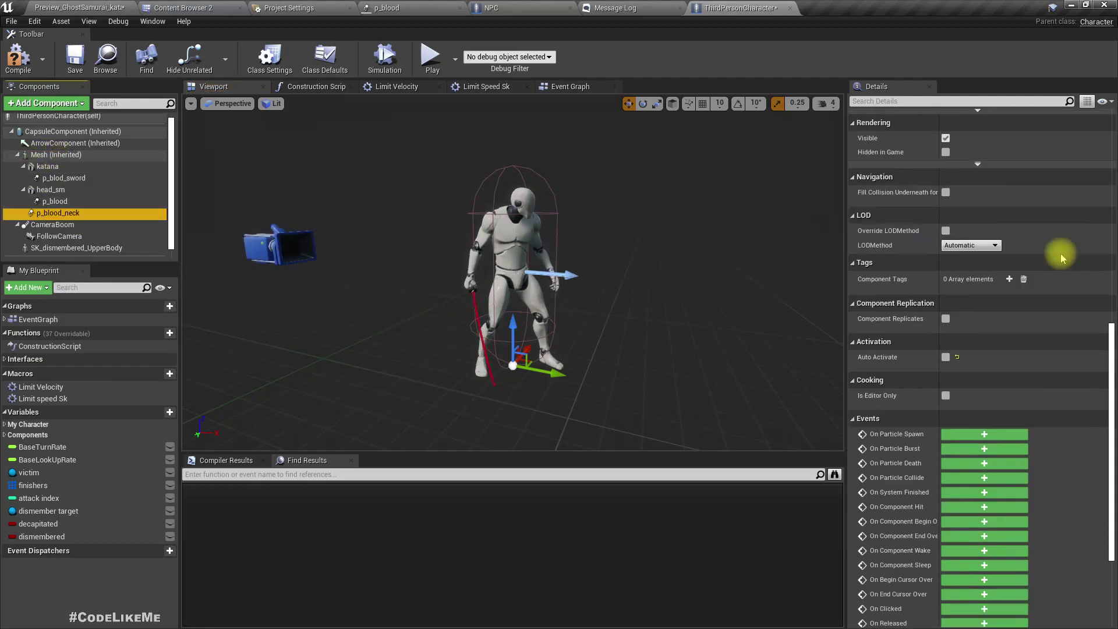
scroll(1011, 331, "up", 3)
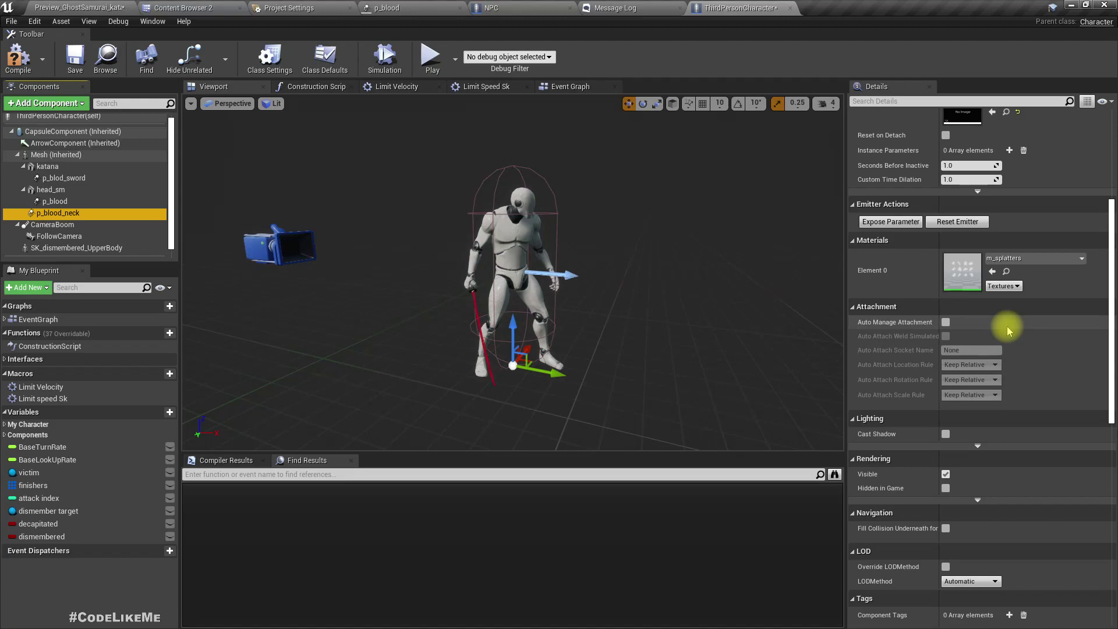
scroll(997, 380, "up", 4)
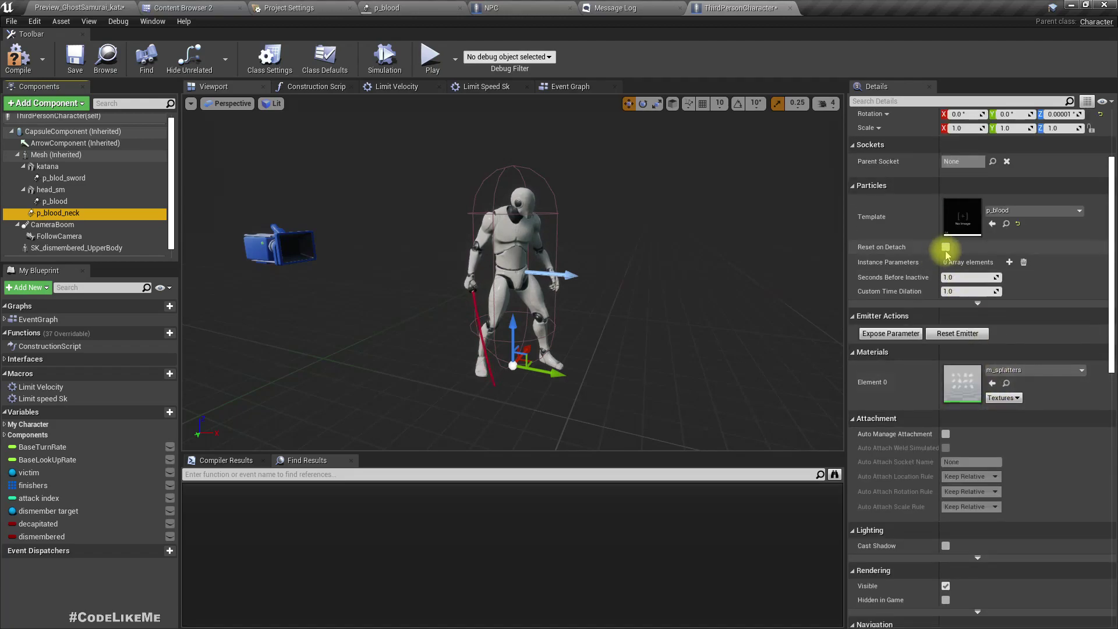
left_click(993, 161)
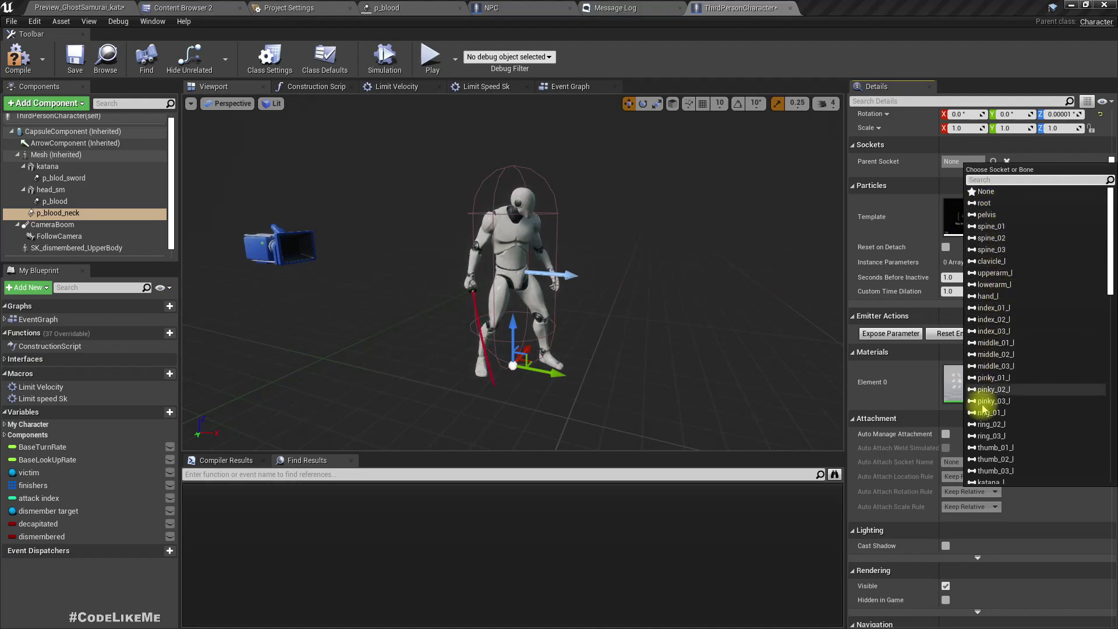
scroll(984, 402, "down", 3)
scroll(1005, 428, "up", 3)
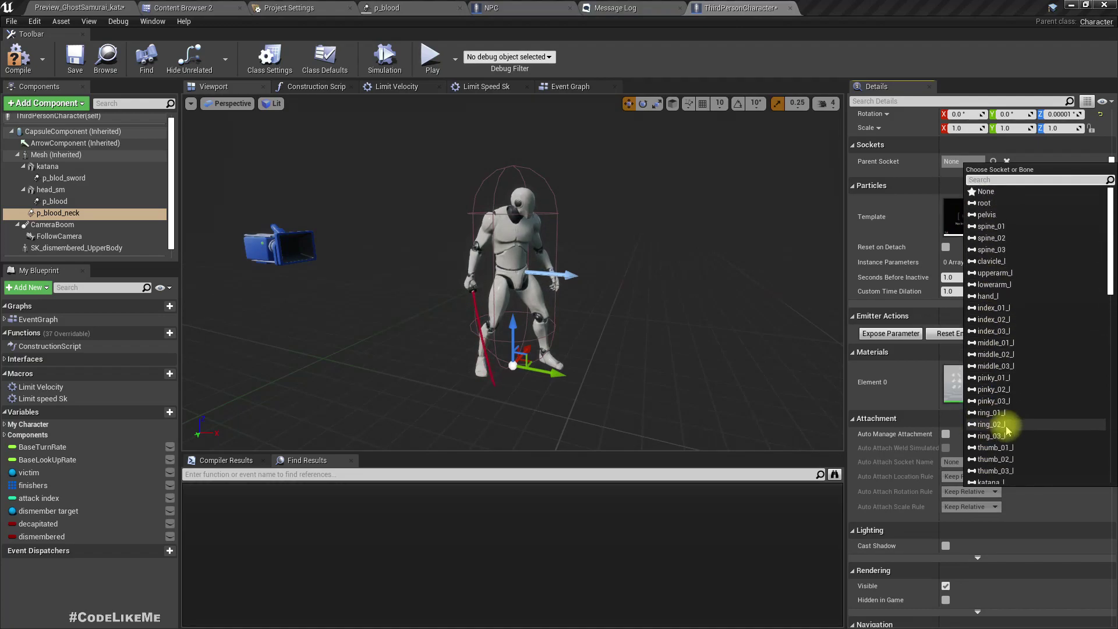
type("ne")
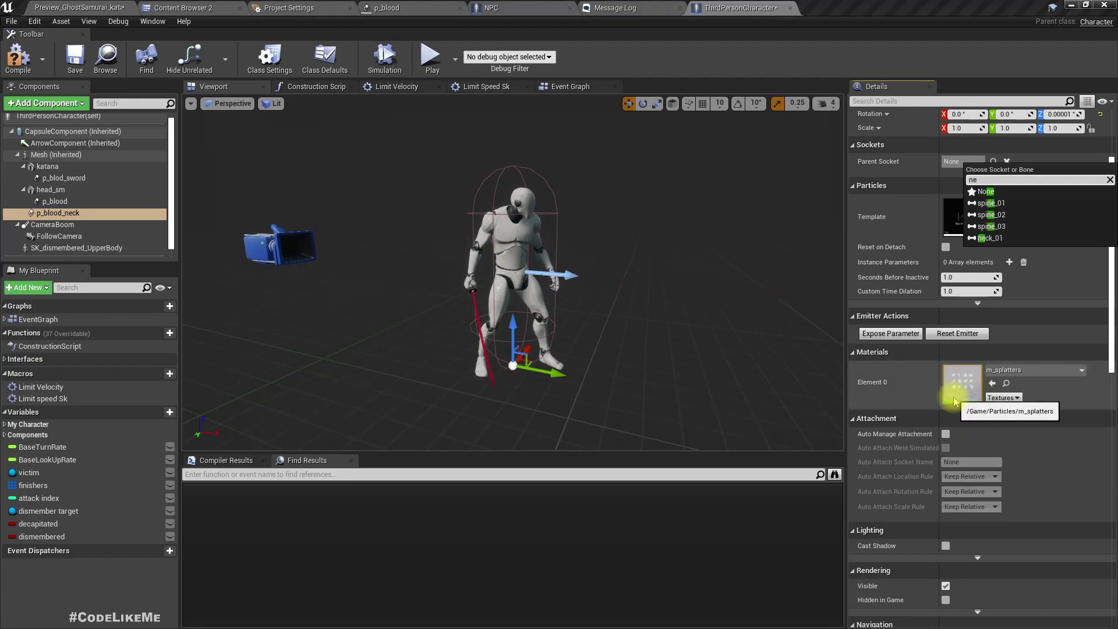
left_click(990, 239)
key("f")
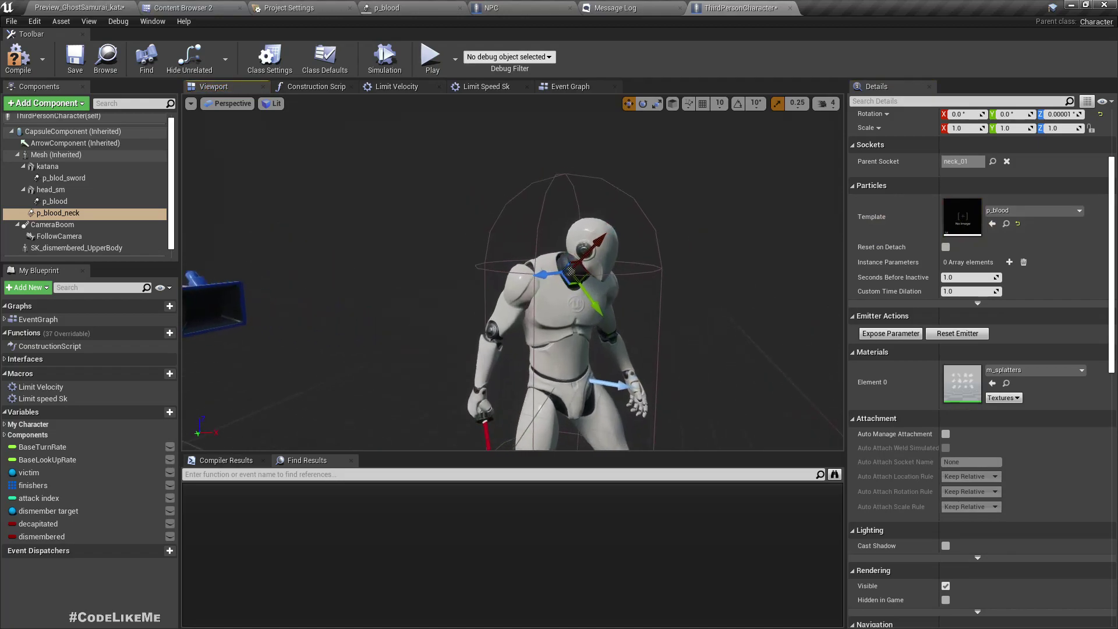
scroll(582, 249, "up", 5)
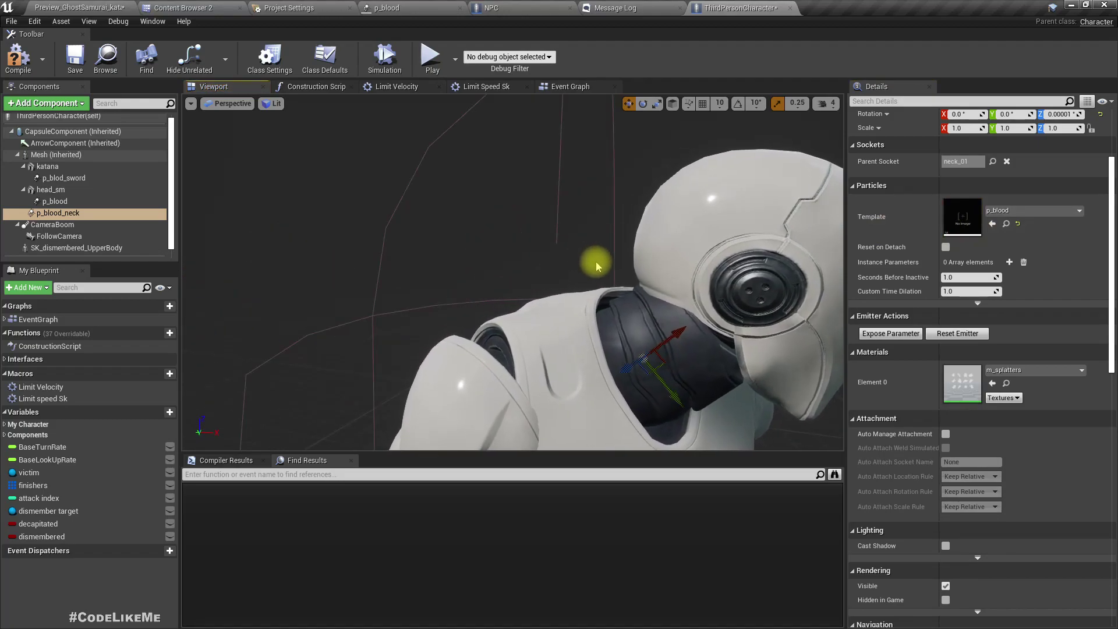
scroll(599, 267, "down", 5)
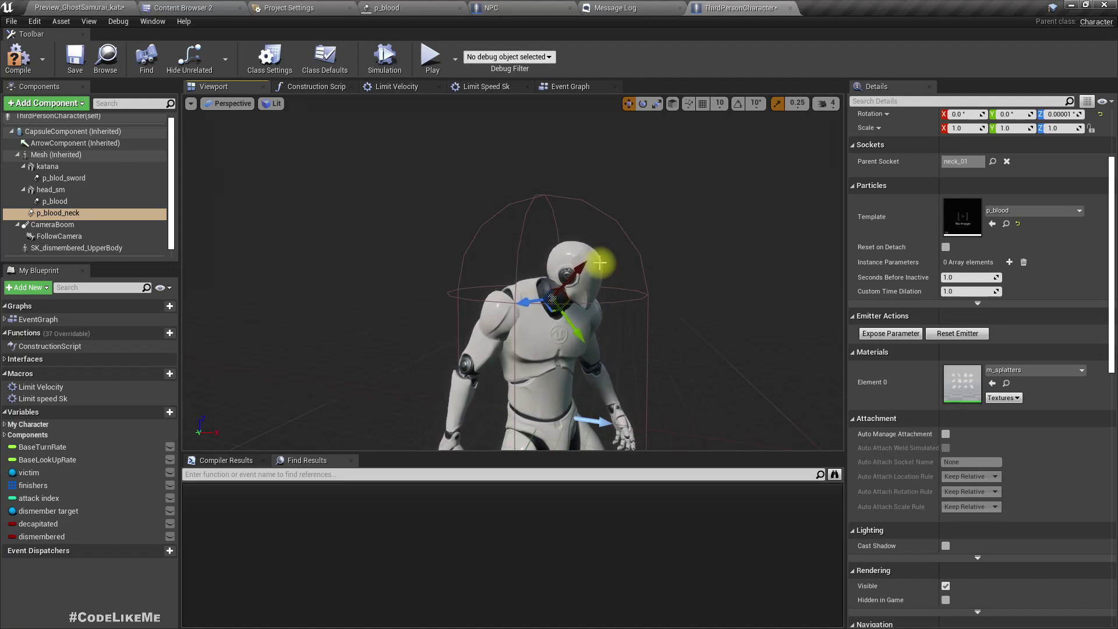
Locate the p_blood particle system in the Particles folder and duplicate it as p_blood_neck
left_click(1005, 224)
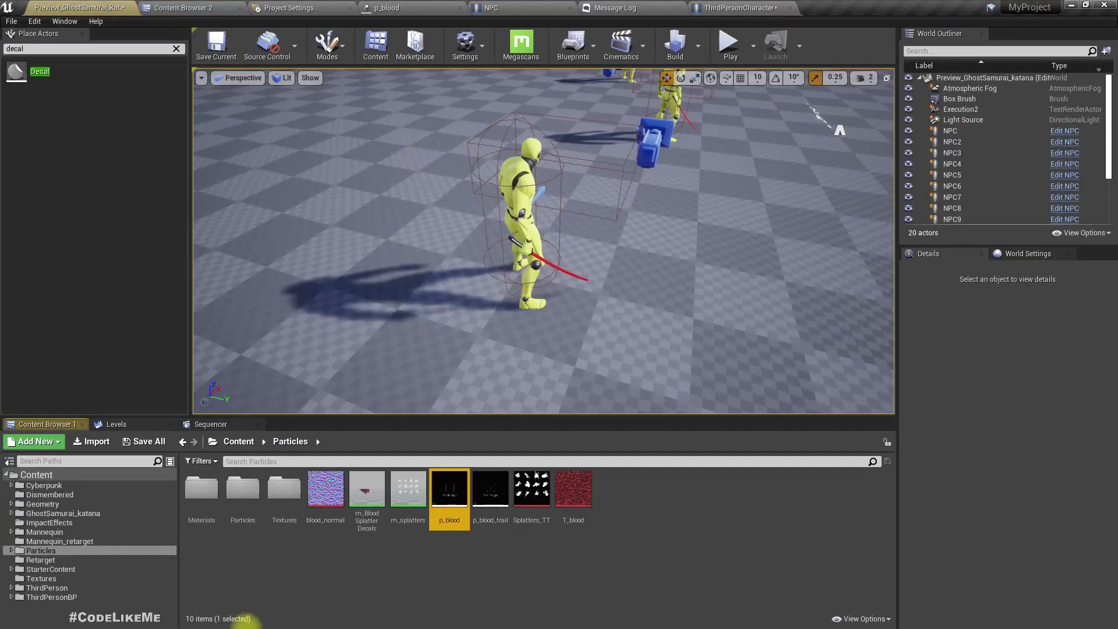
key("ctrl+w")
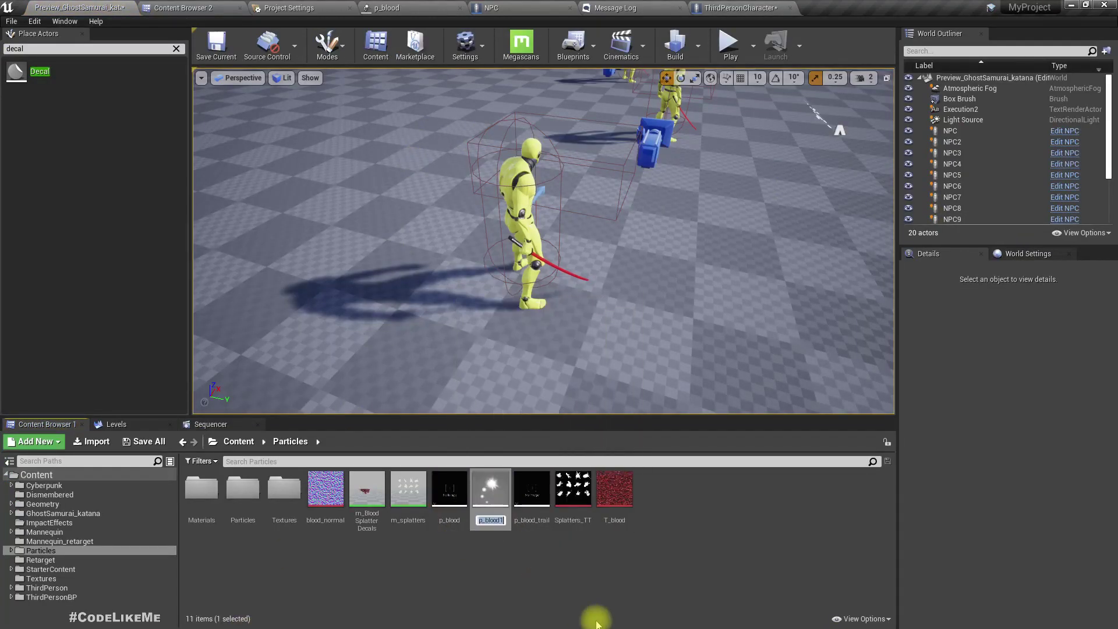
type("p_blood_")
key("Return")
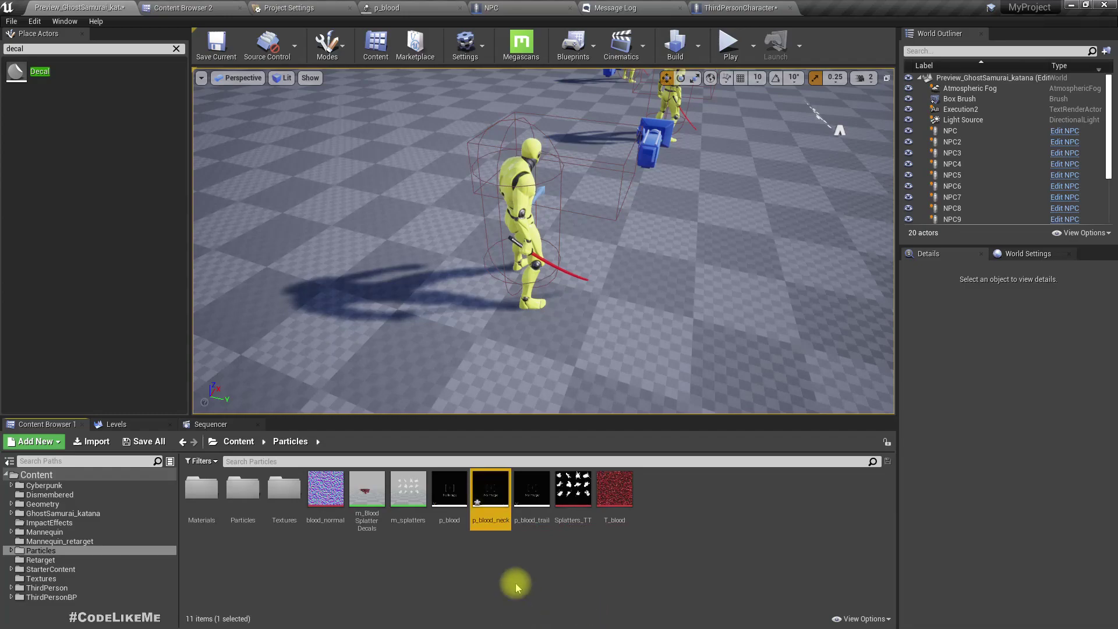
Open the p_blood_neck particle system and set its Initial Velocity module's Start Velocity Max Z to 100
double_click(490, 505)
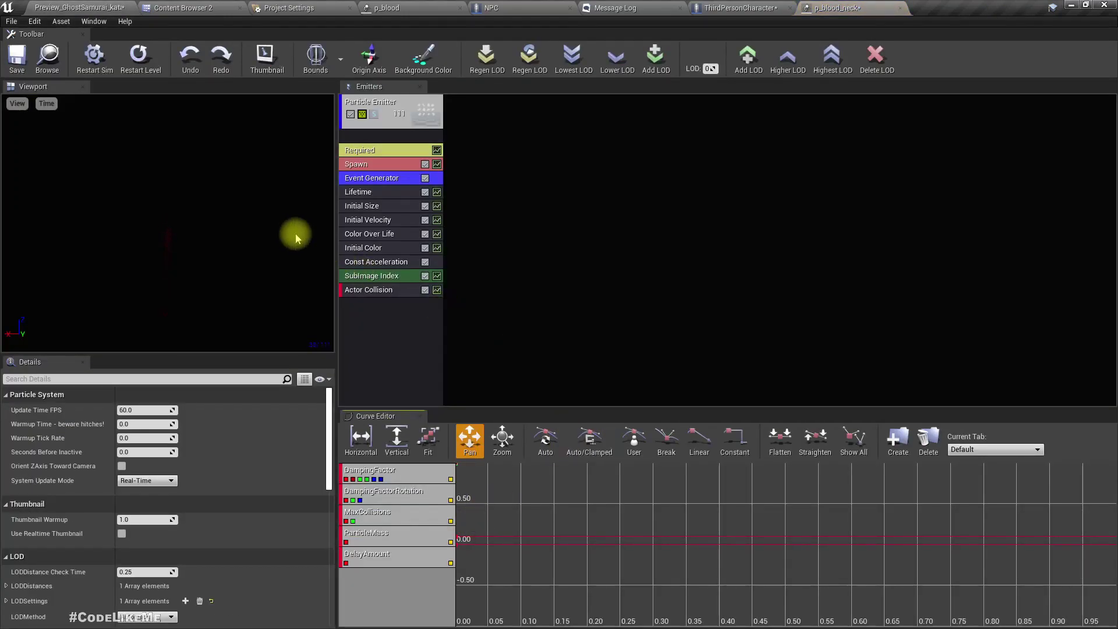
left_click(382, 220)
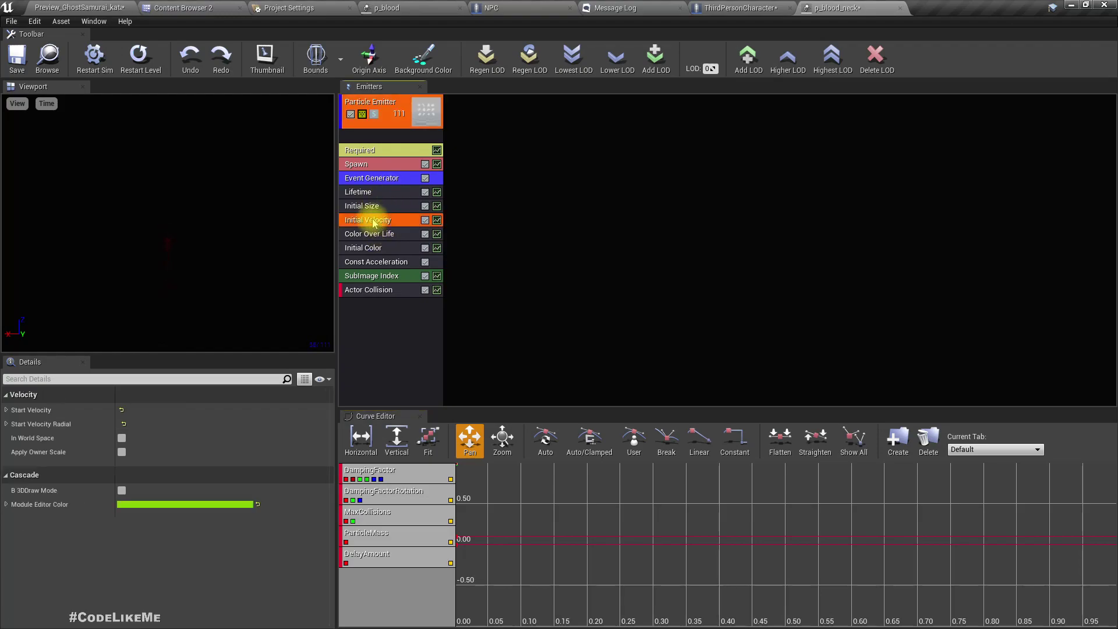
left_click(7, 410)
left_click(13, 424)
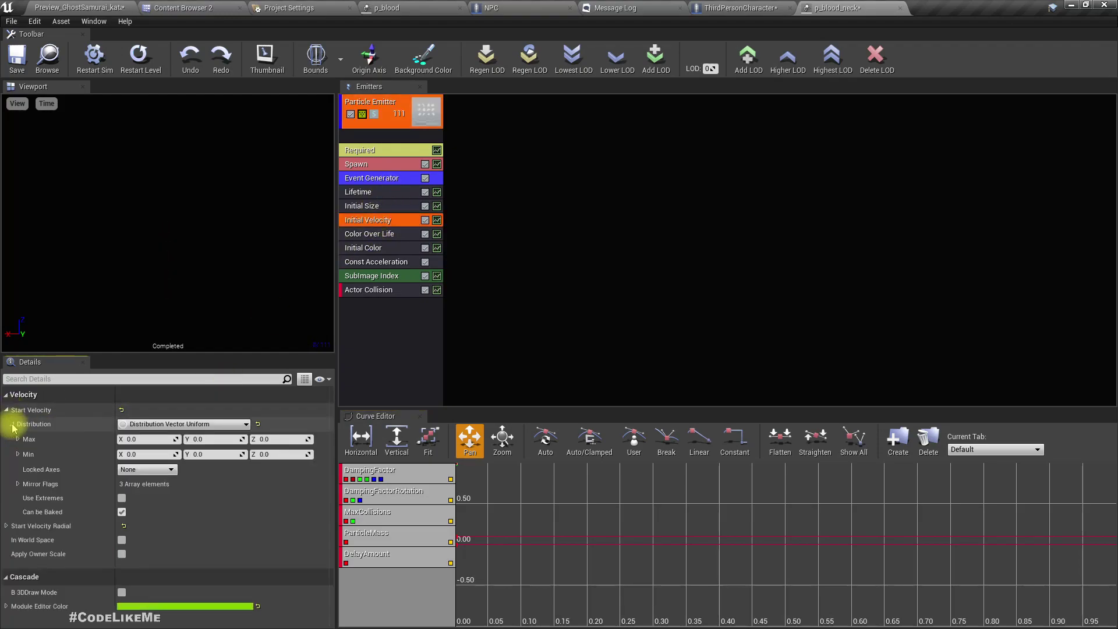
left_click(181, 425)
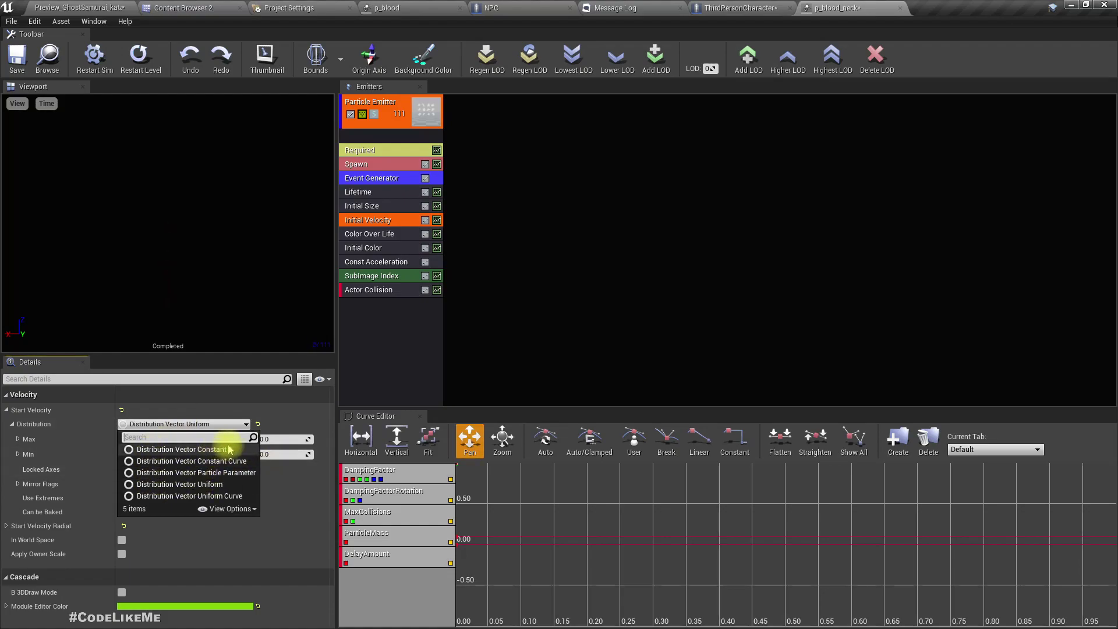
left_click(279, 414)
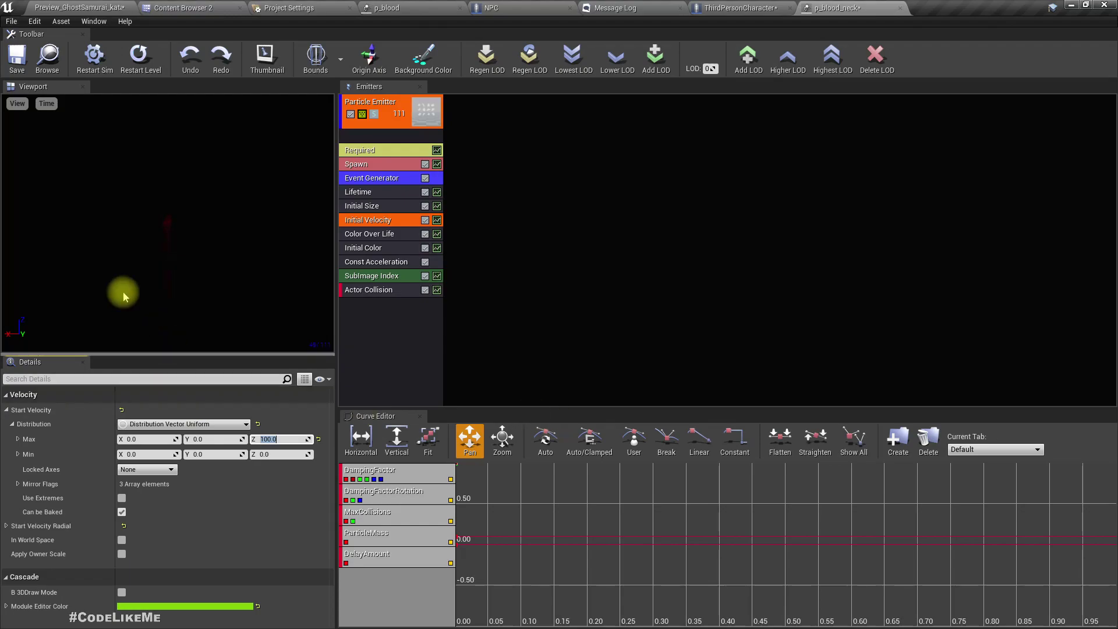
Set the Start Velocity to Max Z 300 and Min Z 250, and save the p_blood_neck particle system
left_click(21, 109)
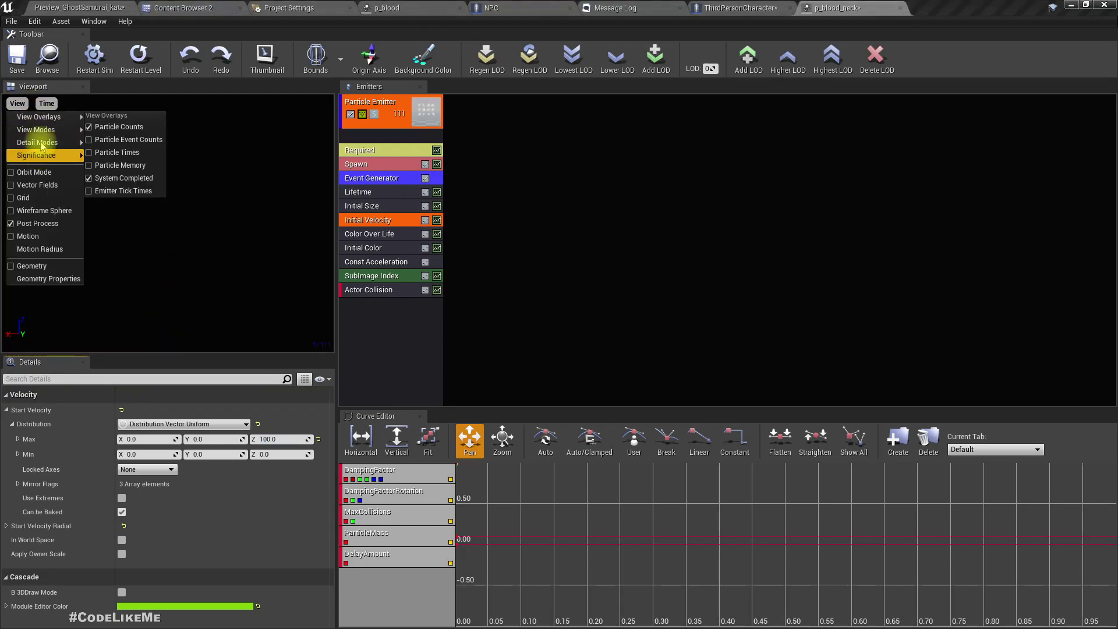
mouse_move(43, 129)
left_click(102, 142)
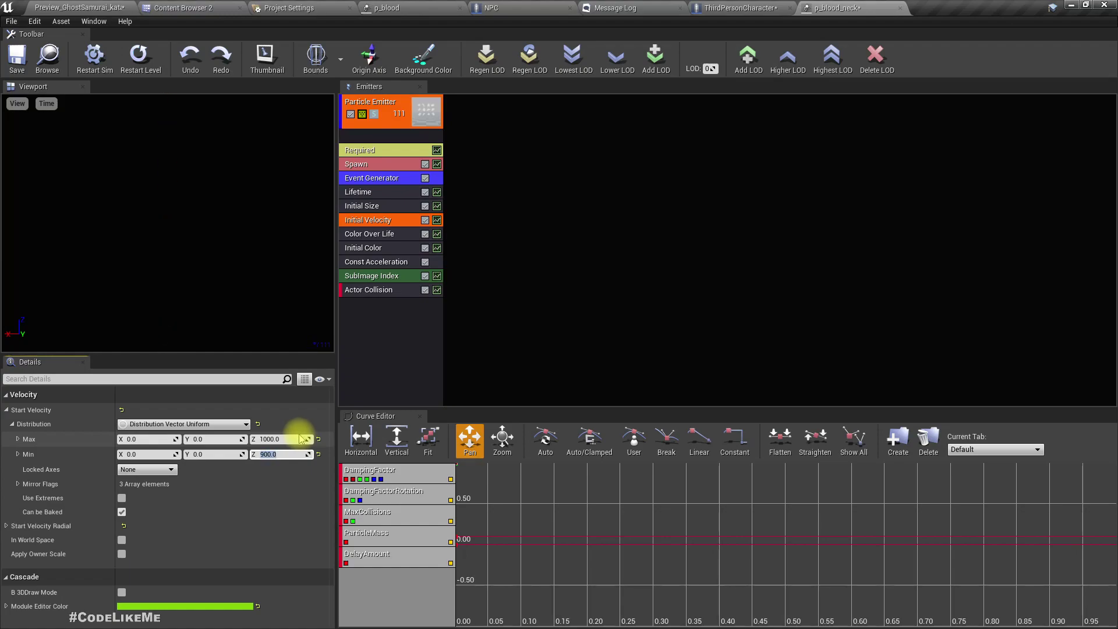
type("0")
key("Tab")
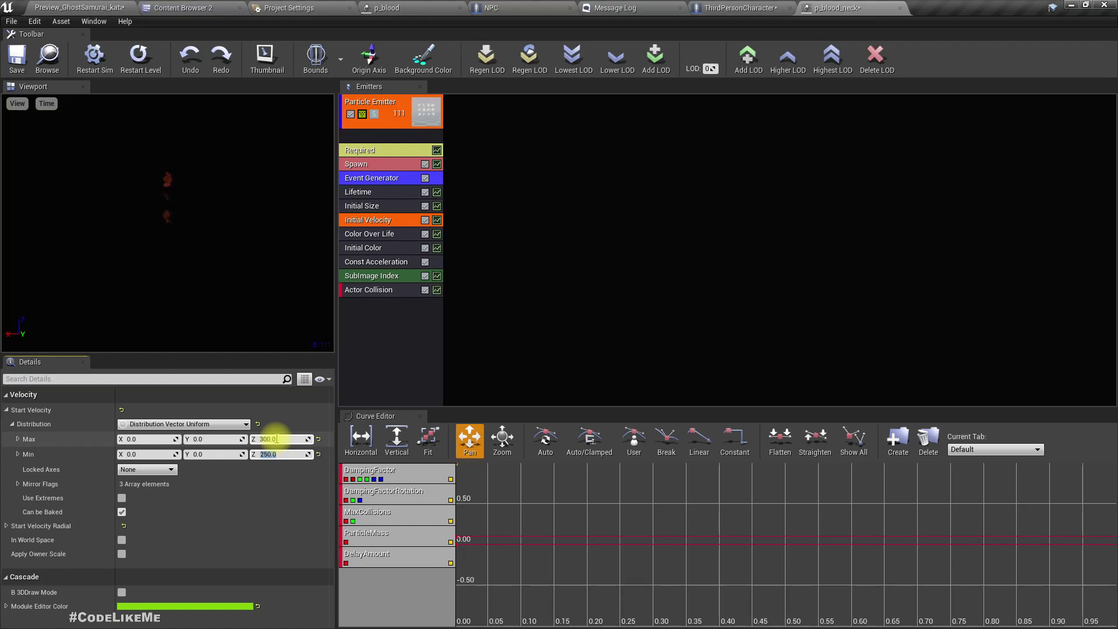
key("Return")
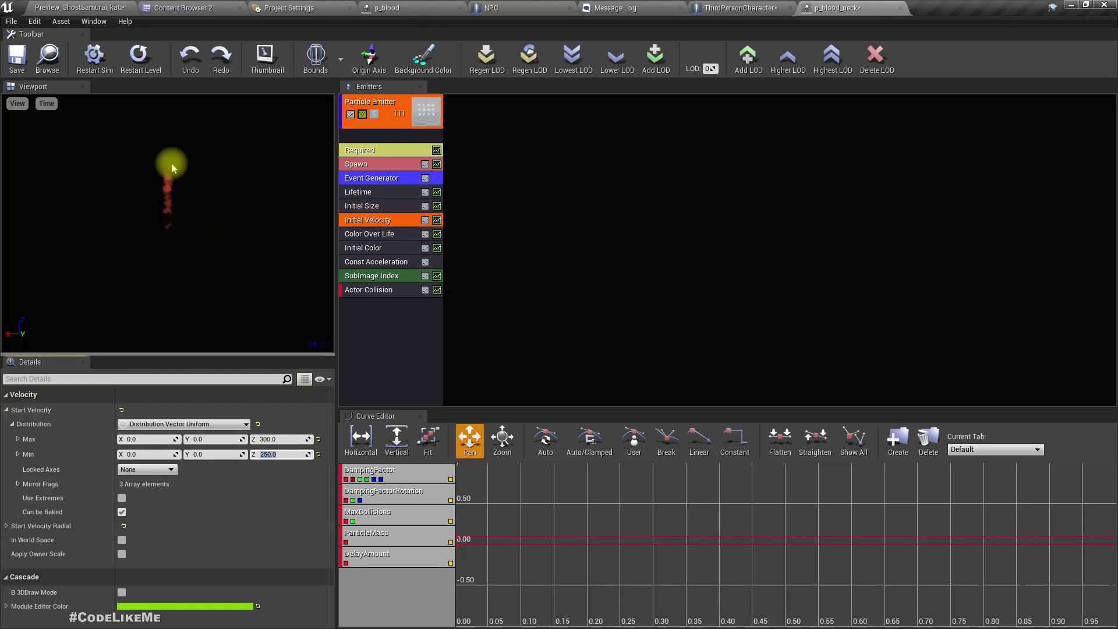
left_click(17, 58)
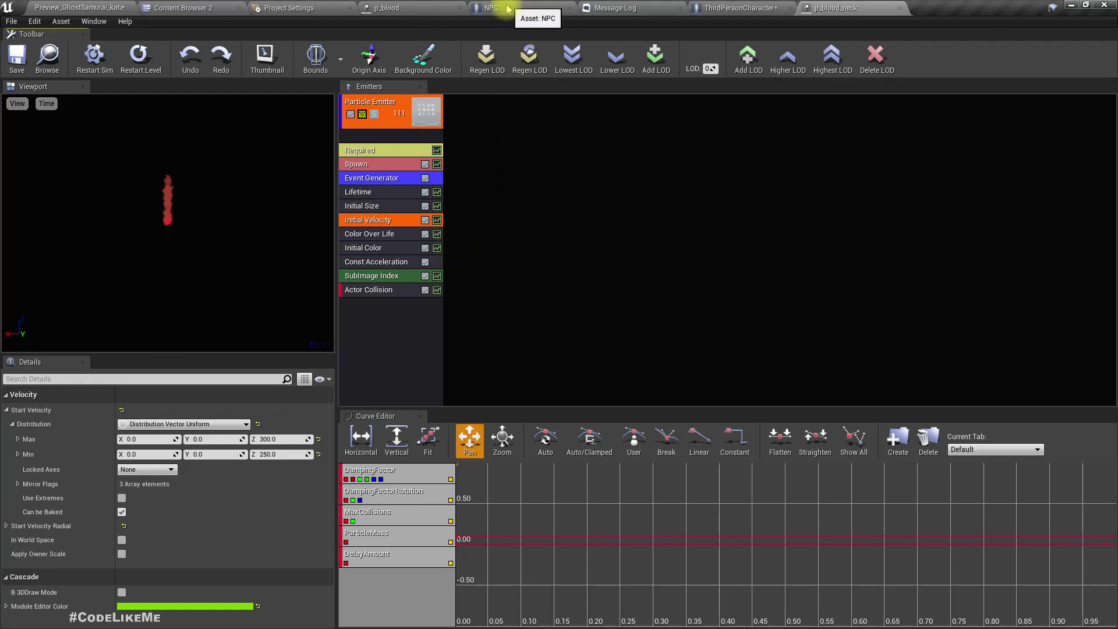
Assign the p_blood_neck particle system as the Template of ThirdPersonCharacter's p_blood_neck component and save all assets
left_click(48, 55)
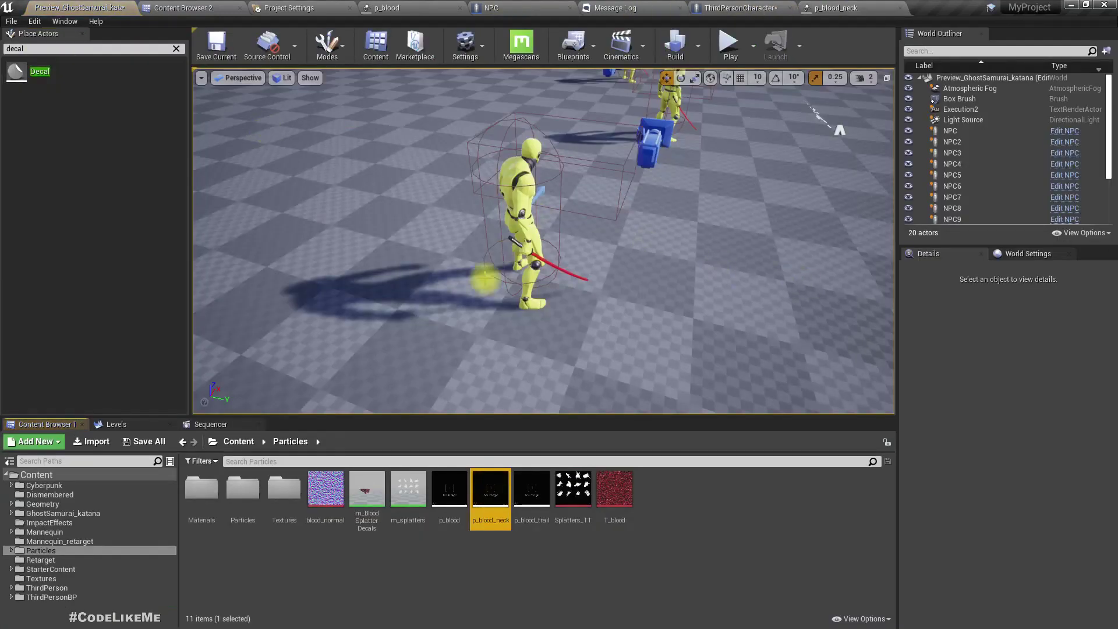
left_click(553, 7)
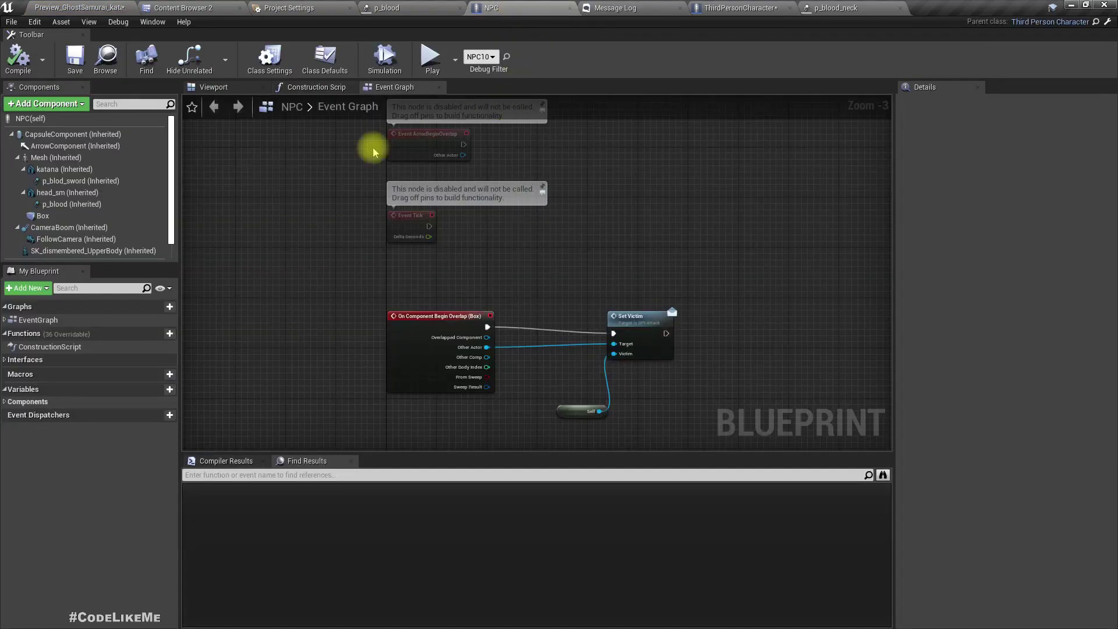
left_click(225, 89)
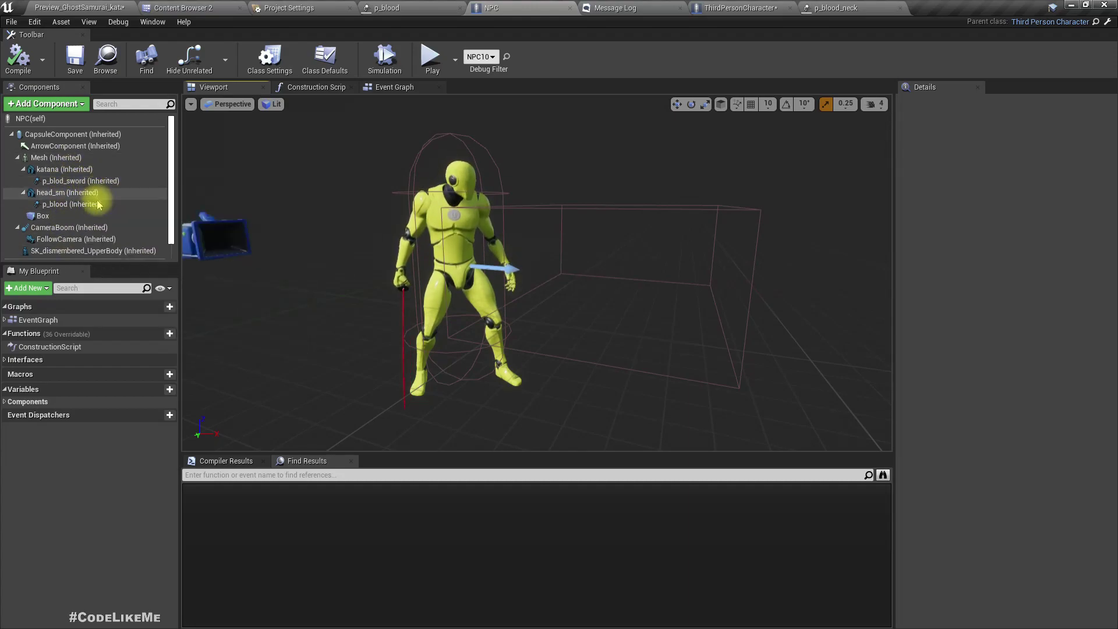
scroll(81, 205, "down", 1)
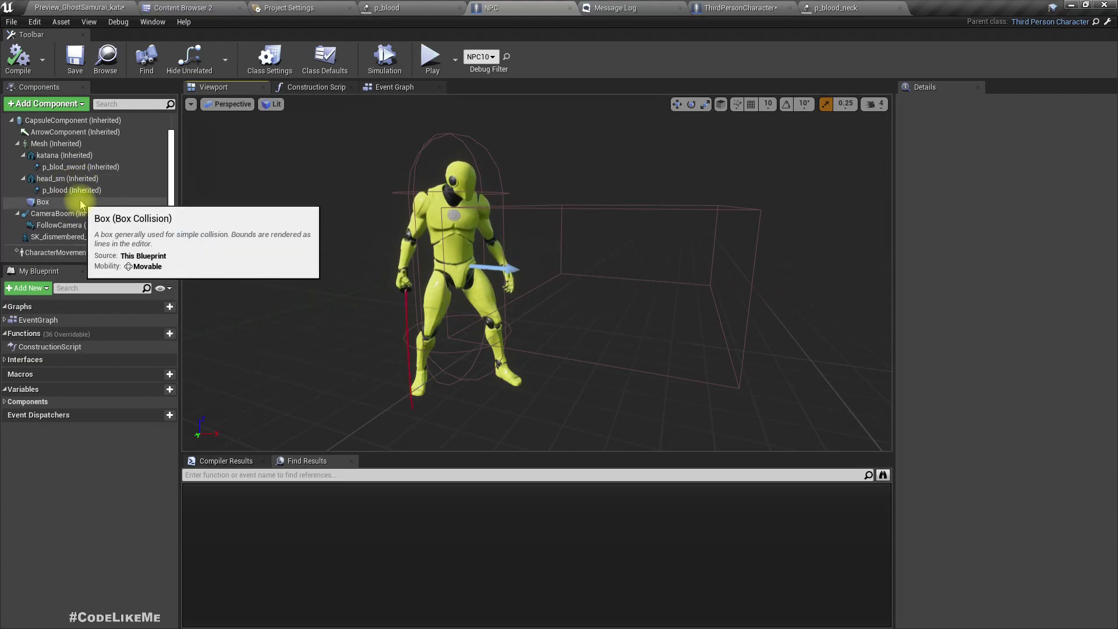
left_click(751, 7)
left_click(53, 213)
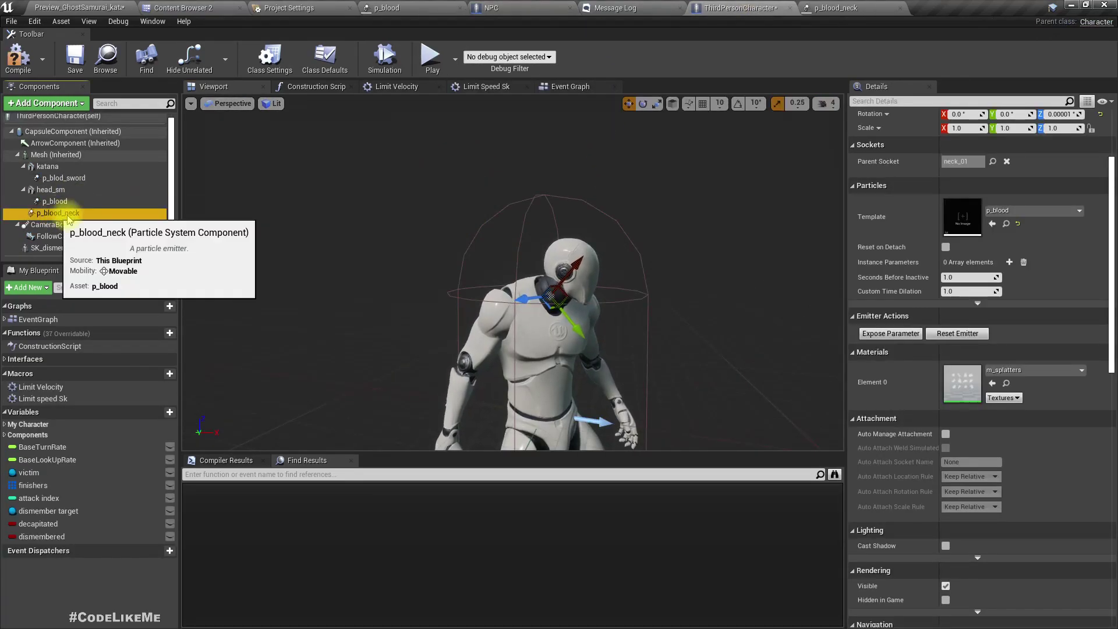
left_click(992, 224)
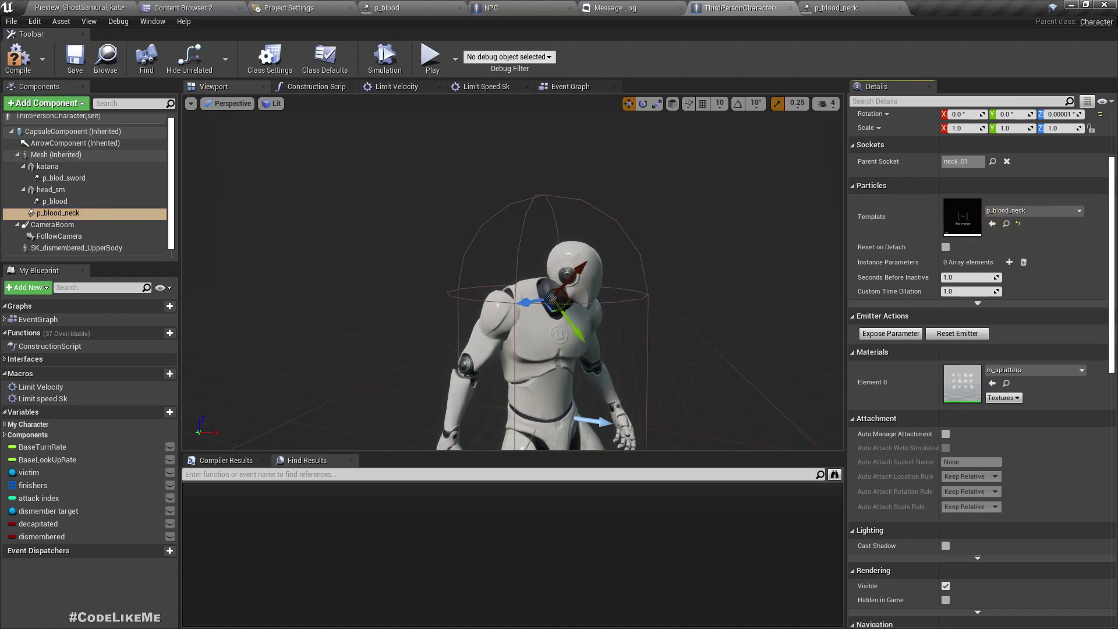
key("ctrl+shift+s")
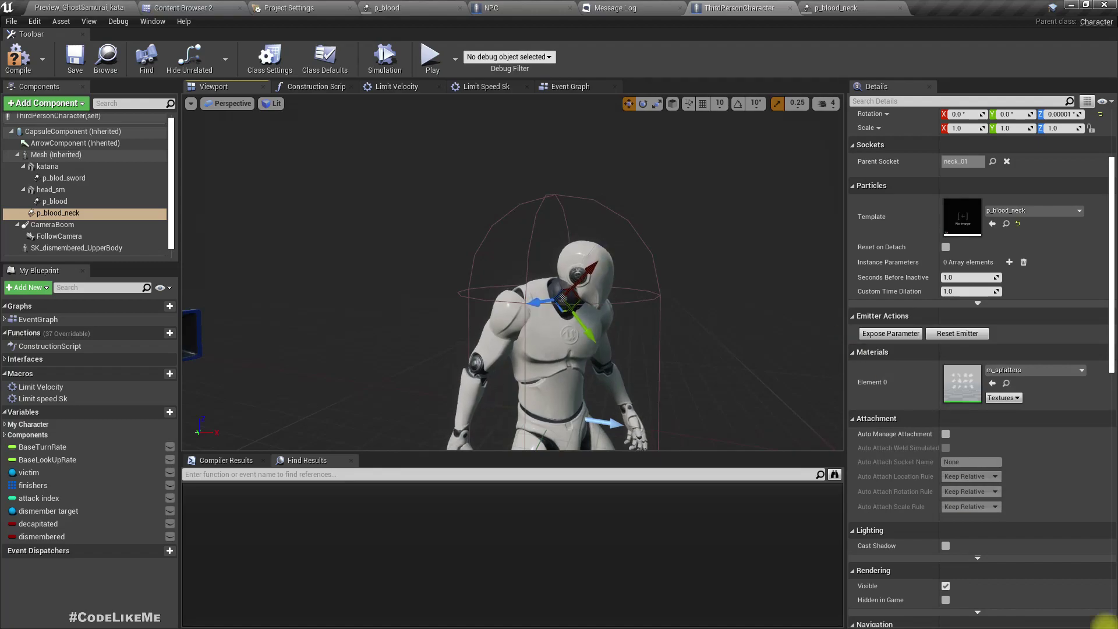
left_click(93, 7)
mouse_move(373, 157)
right_mouse_down()
mouse_move(355, 154)
mouse_move(375, 152)
right_mouse_up()
left_click(713, 7)
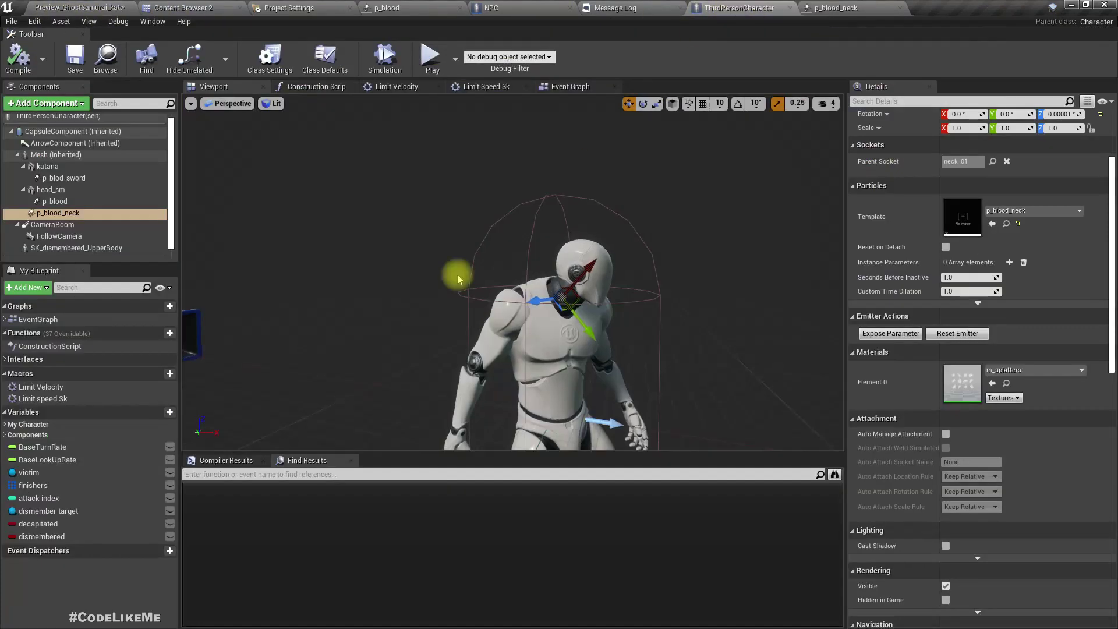
Shift the nodes after the P Blood Activate node in the Event Graph's decapitation chain to make room for another node
left_click(565, 87)
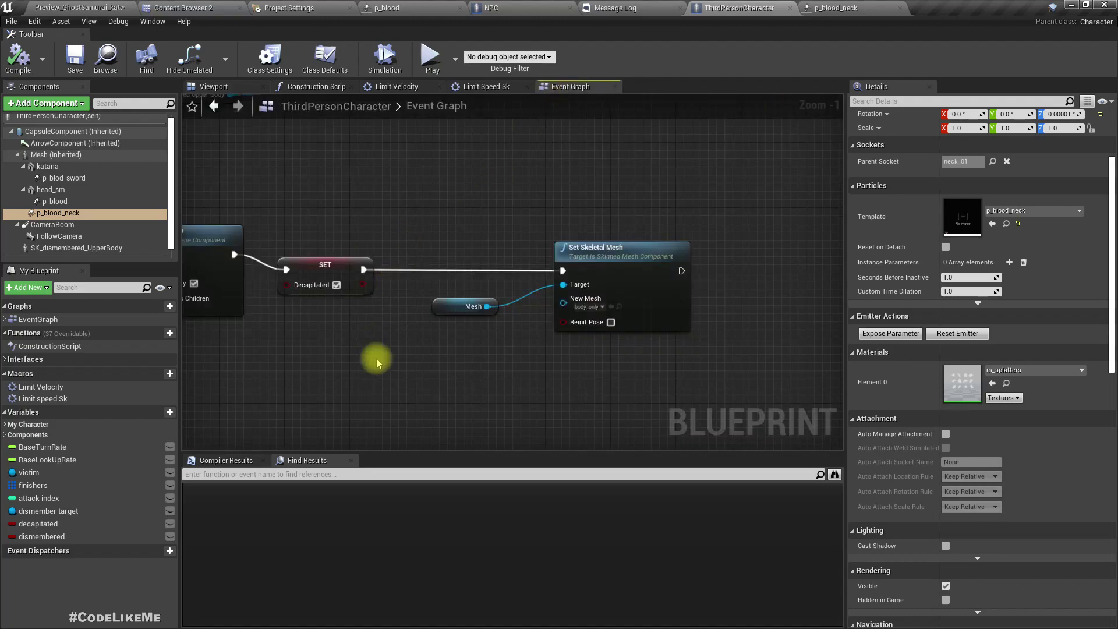
scroll(377, 359, "down", 4)
right_click_drag(377, 359, 648, 227)
scroll(401, 197, "up", 4)
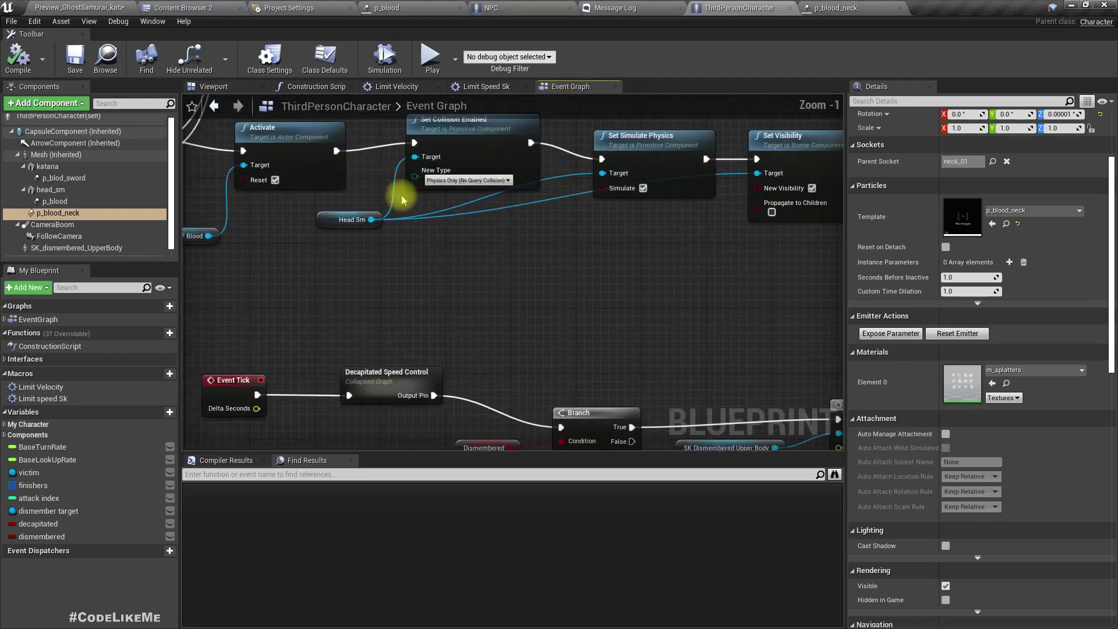
mouse_move(521, 314)
right_mouse_down()
mouse_move(642, 331)
mouse_move(439, 372)
mouse_move(192, 371)
mouse_move(524, 333)
right_mouse_up()
scroll(499, 319, "down", 5)
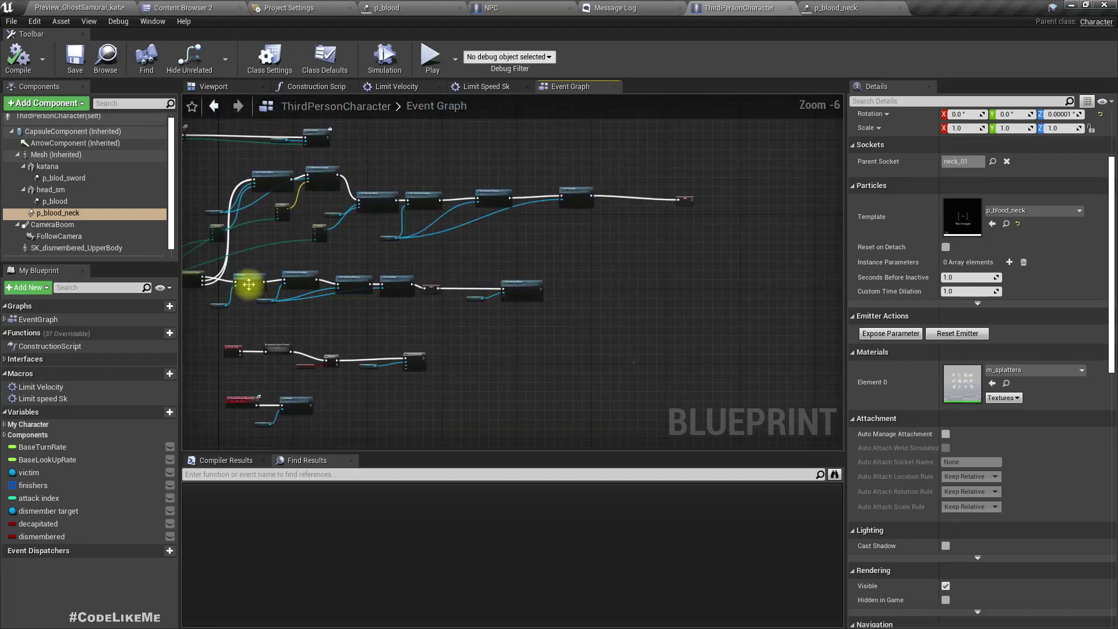
left_click_drag(268, 272, 545, 326)
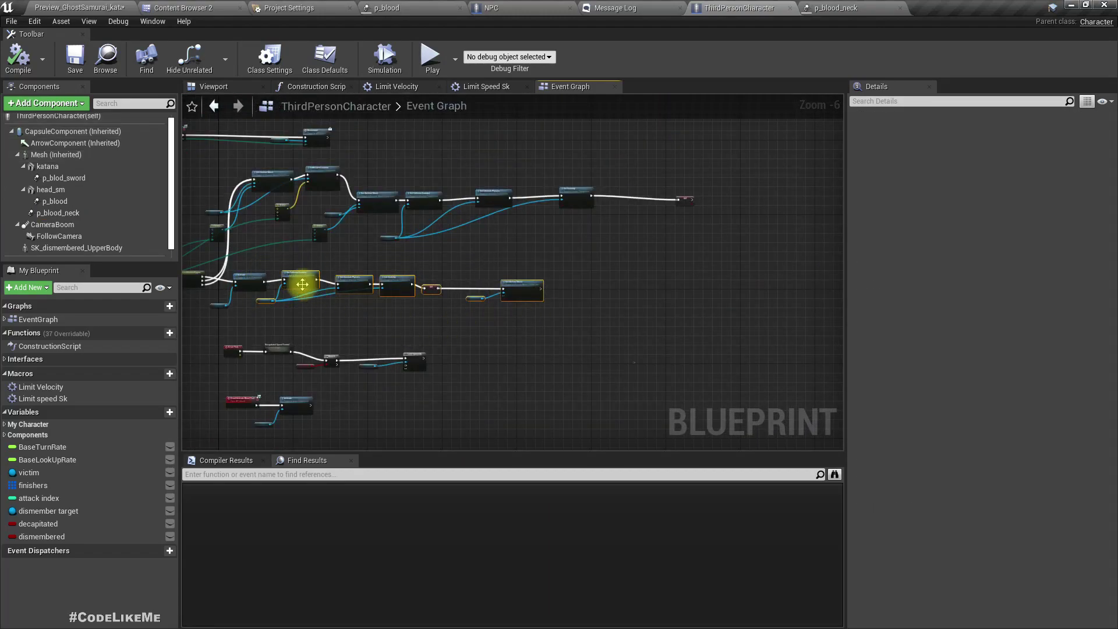
scroll(262, 305, "up", 3)
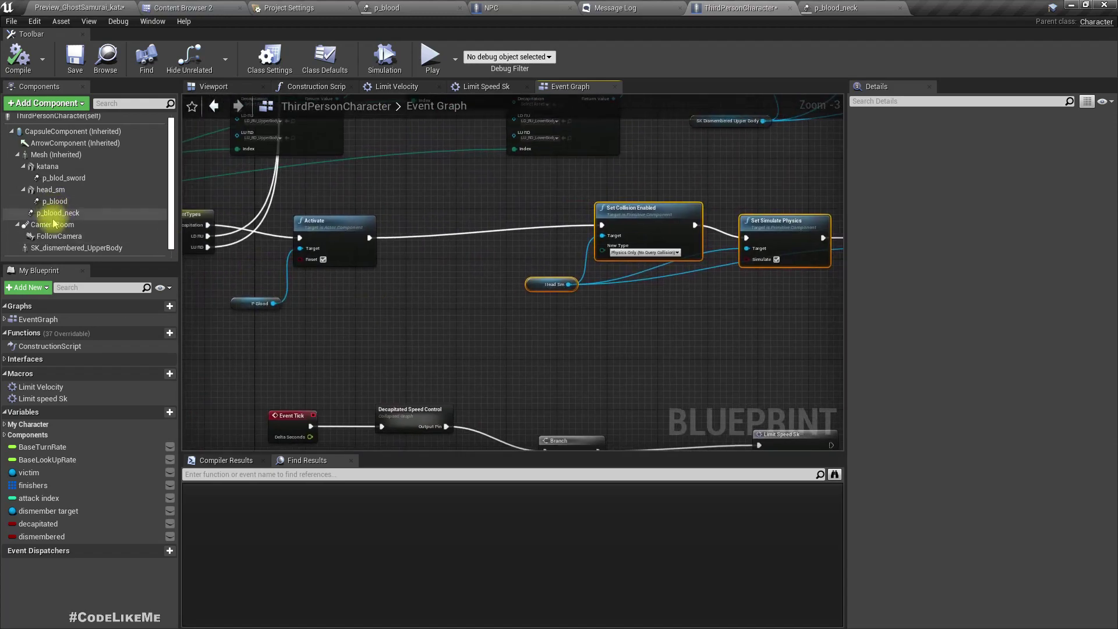
Add an Activate node targeting p_blood_neck between the P Blood Activate and Set Collision Enabled nodes, wire its execution, and compile
left_click(63, 215)
left_click_drag(63, 215, 428, 287)
type("activa")
key("Down")
key("Return")
left_click_drag(482, 291, 370, 238)
left_click_drag(508, 244, 511, 250)
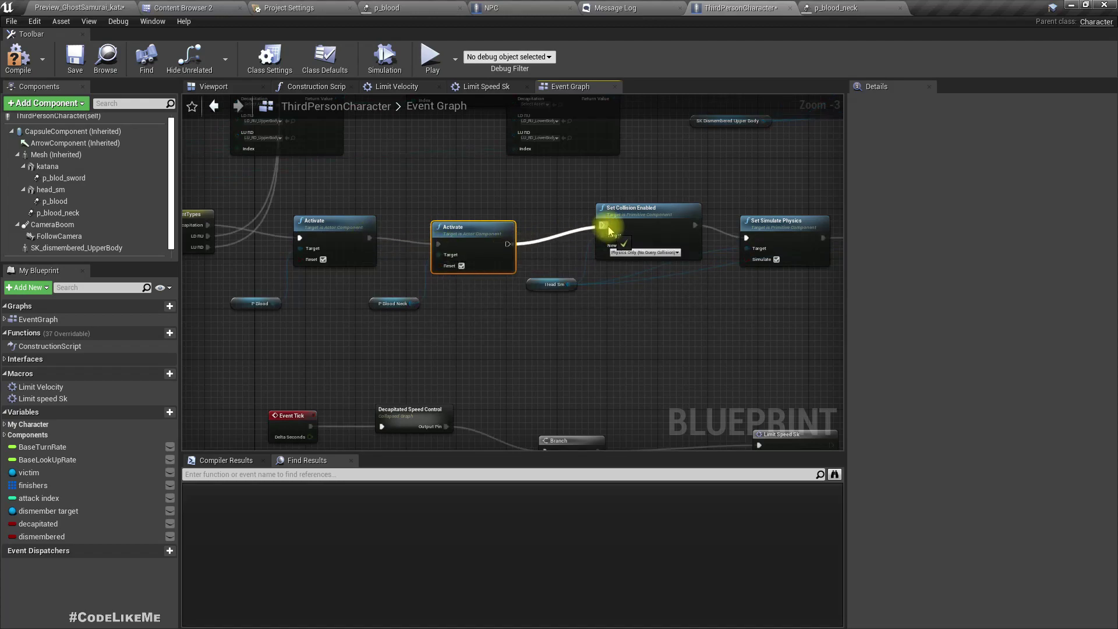
left_click_drag(610, 231, 606, 228)
left_click(12, 57)
Play the level full screen and perform finishers on several NPCs to check the blood spray from severed necks
left_click(125, 8)
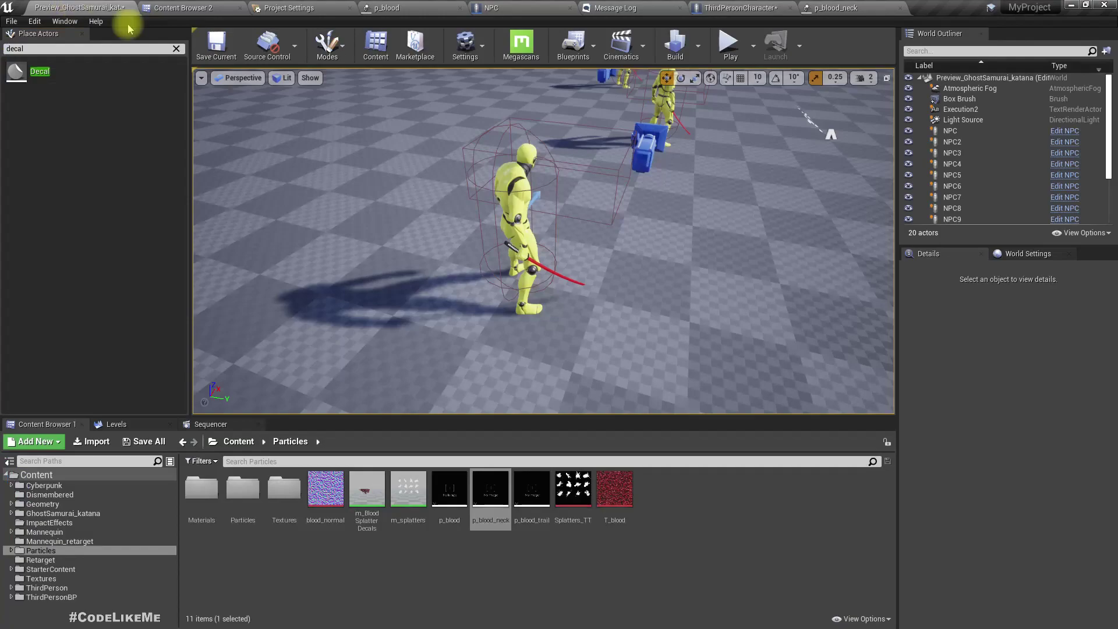
key("F11")
key("alt+p")
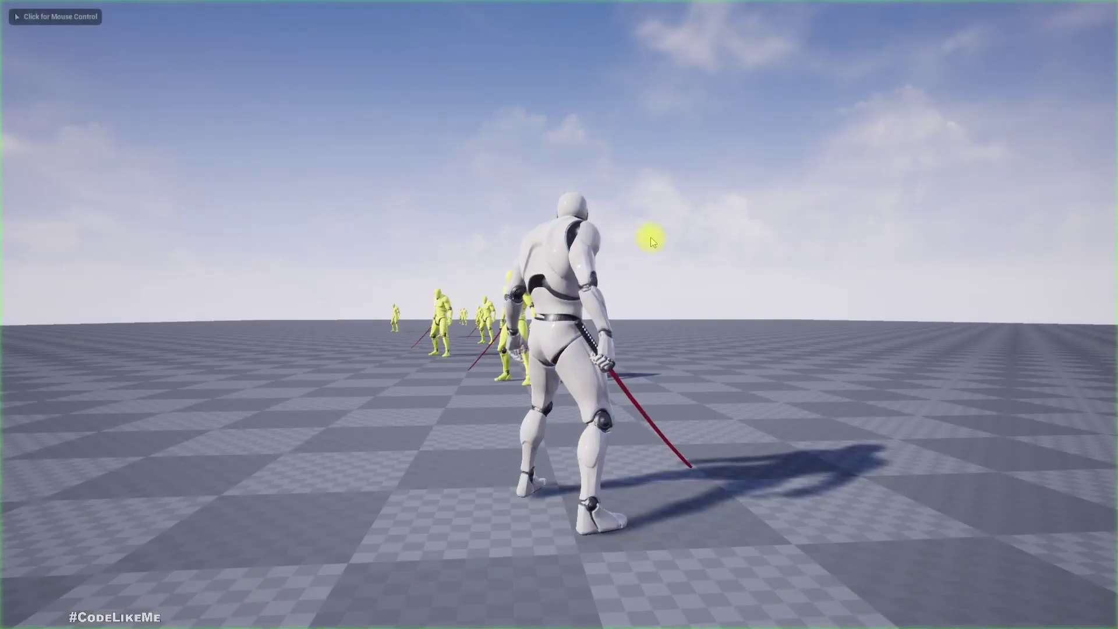
key("w")
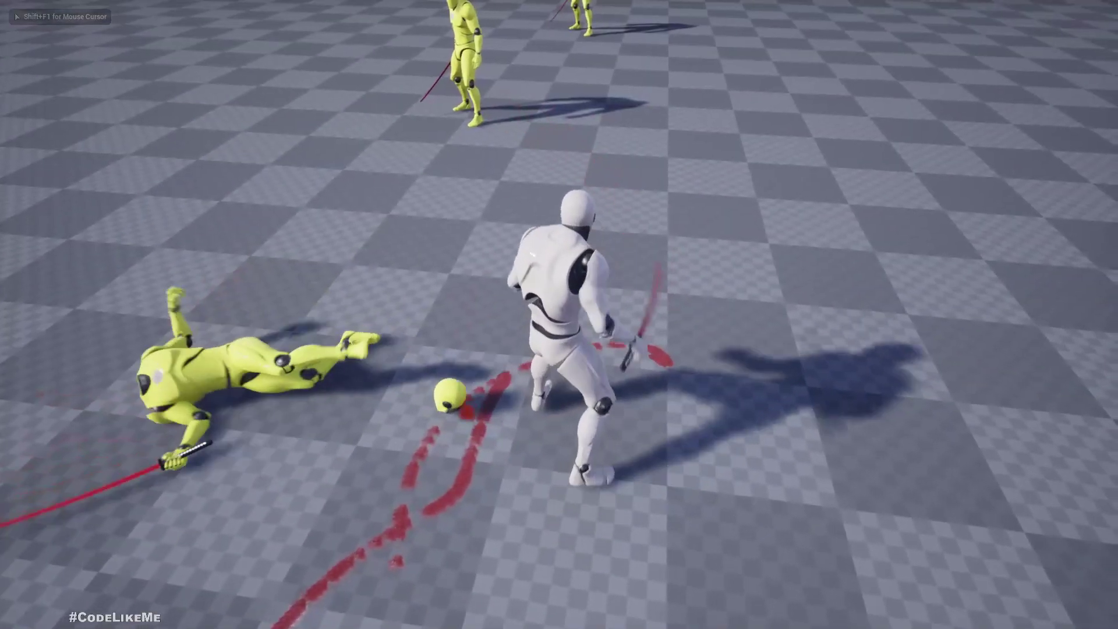
key("w")
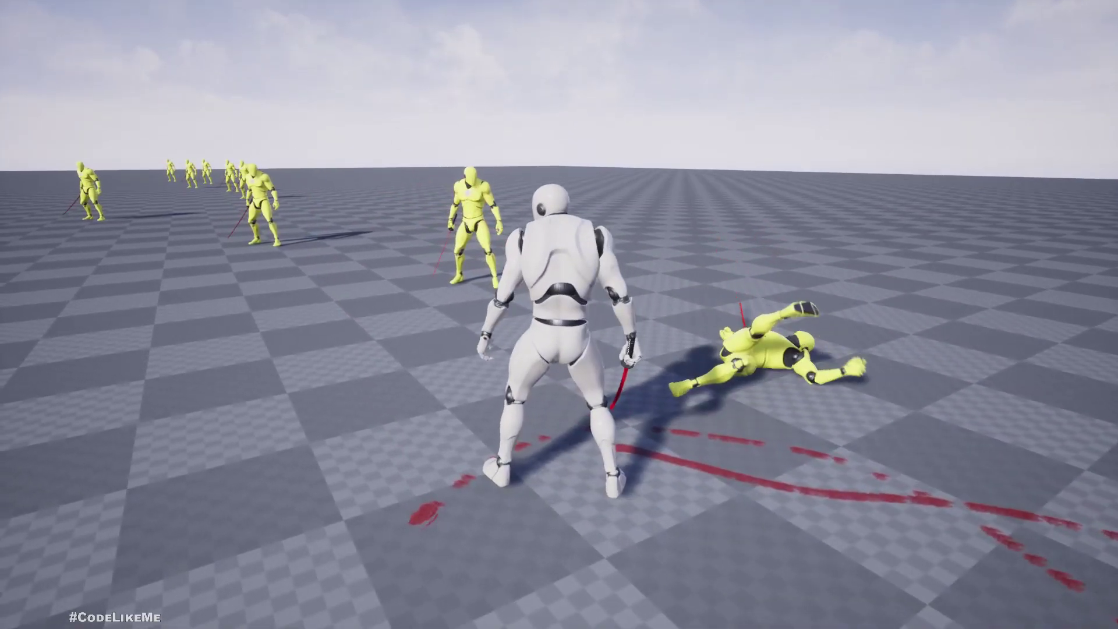
key("w")
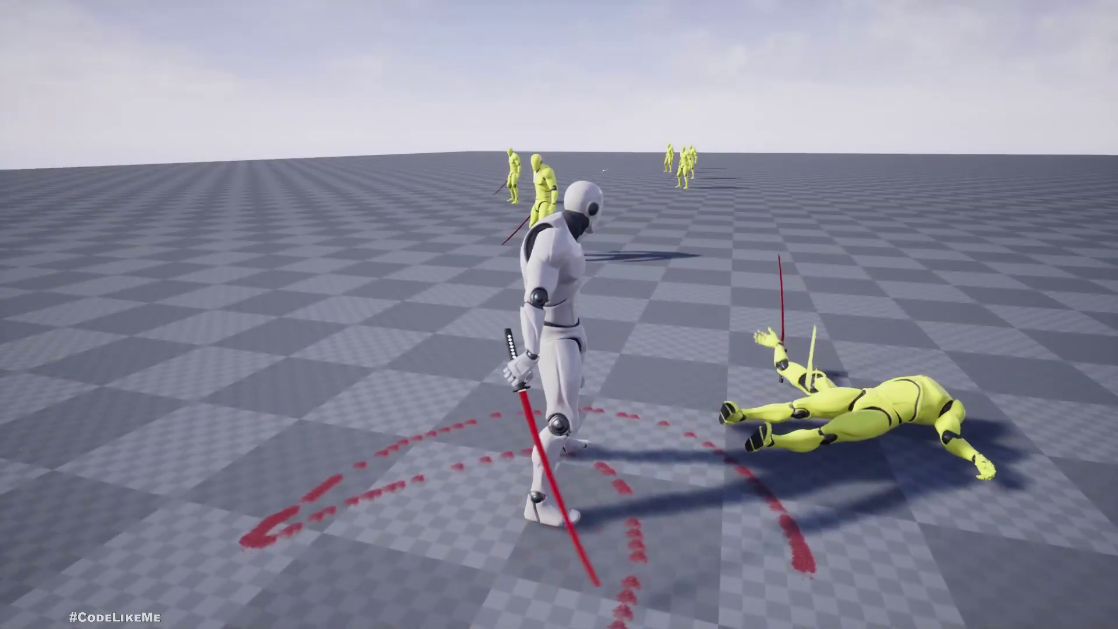
key("w")
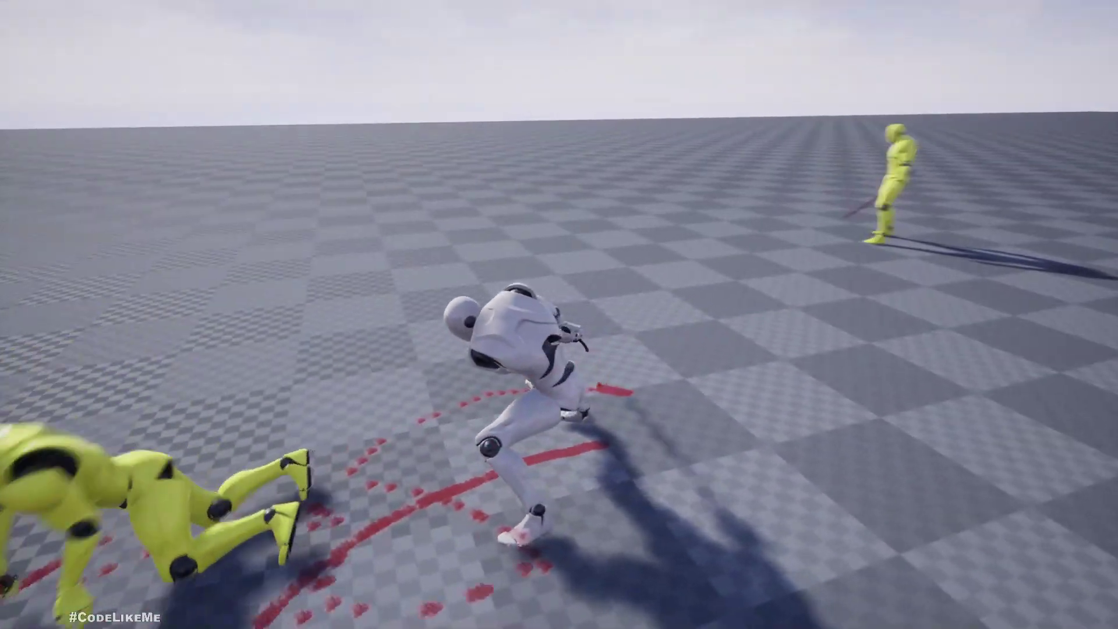
key("w")
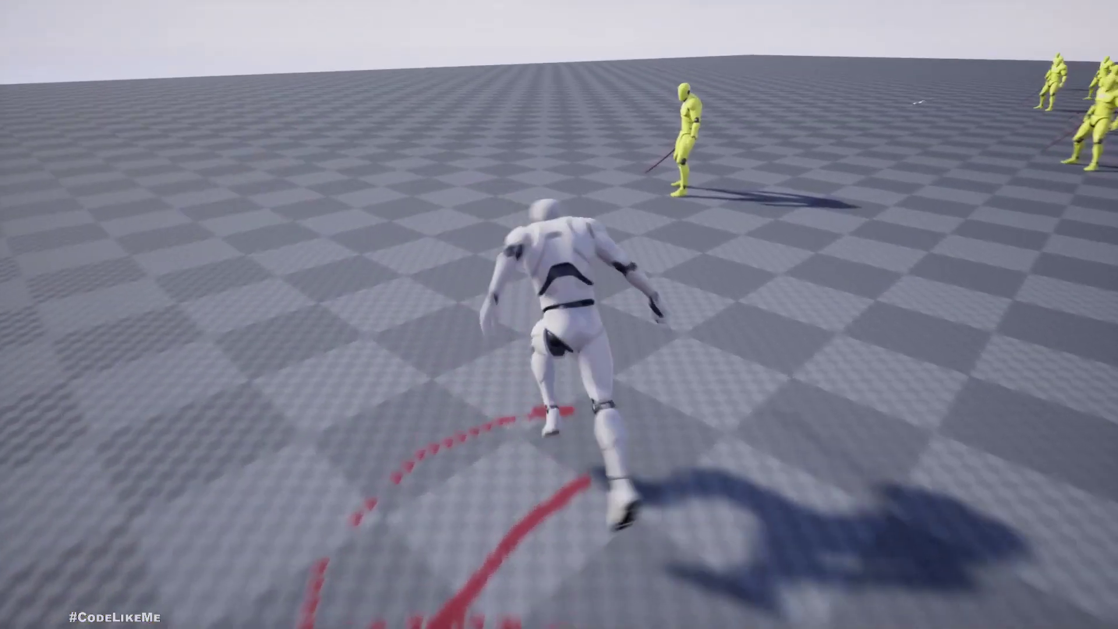
key("f")
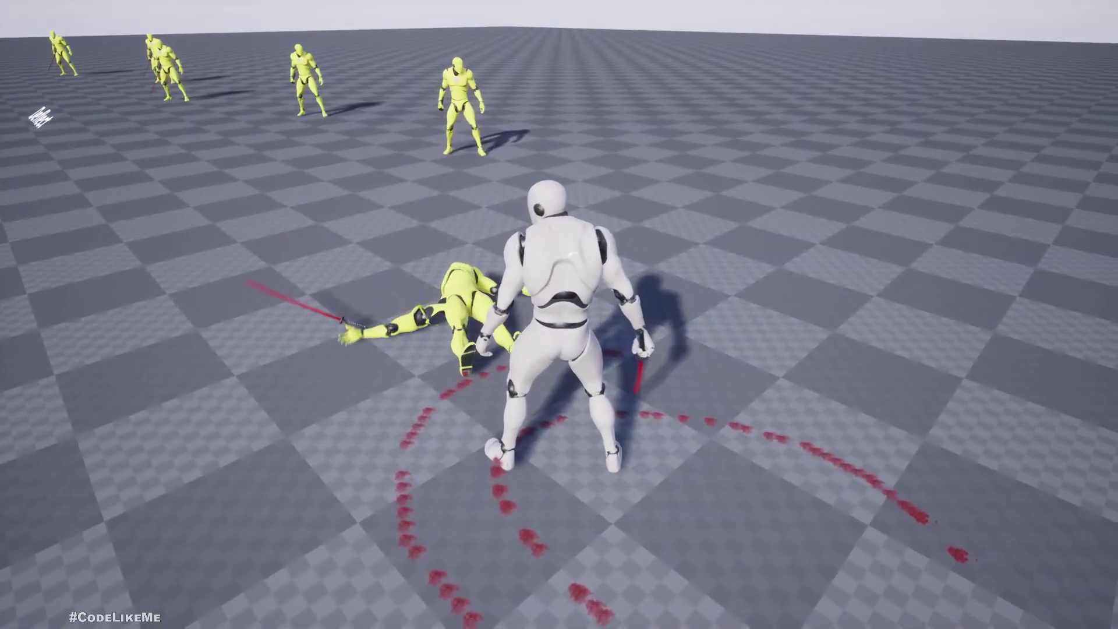
key("w")
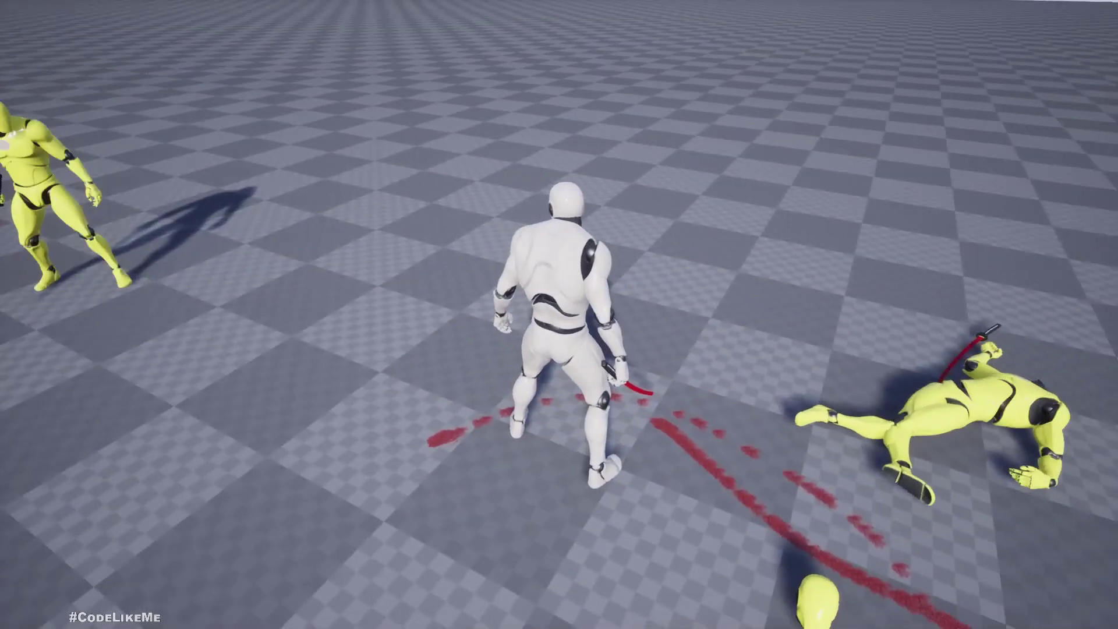
key("w")
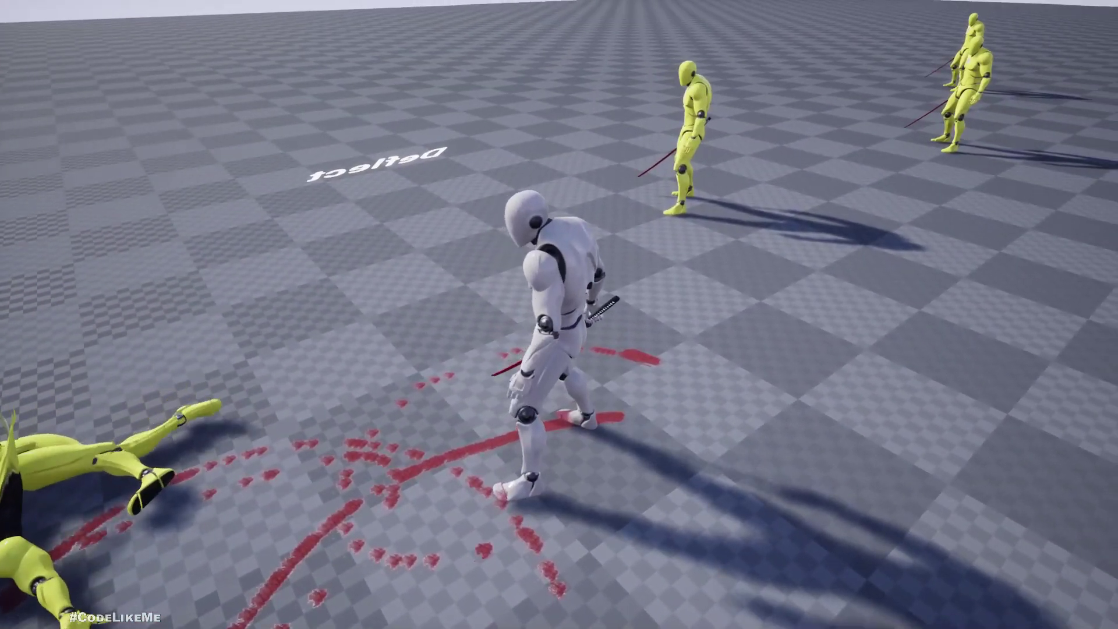
key("w")
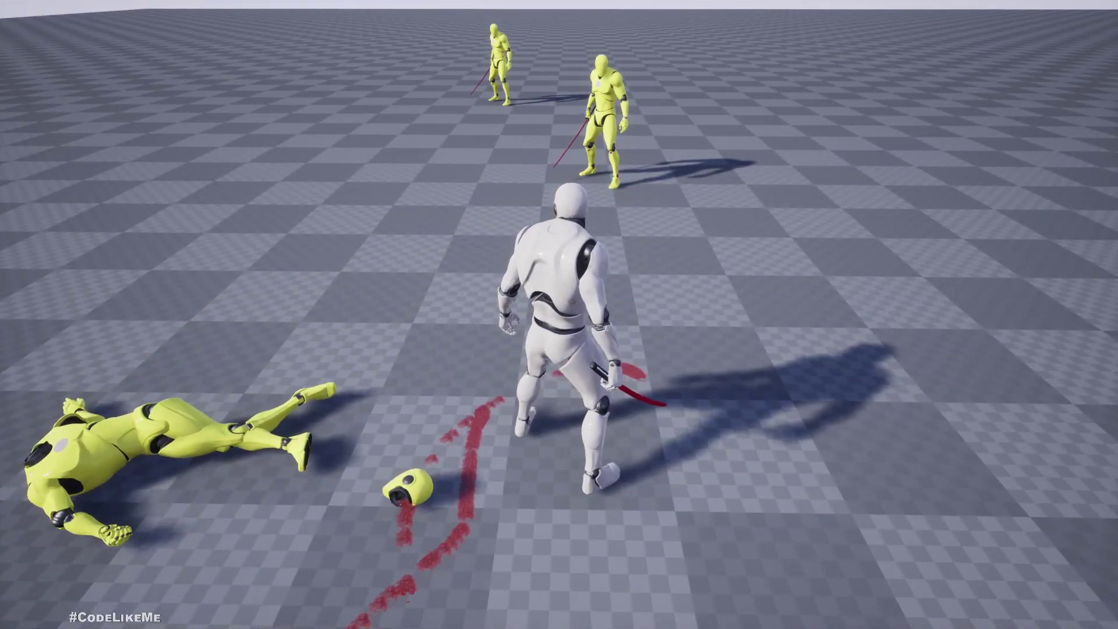
key("w")
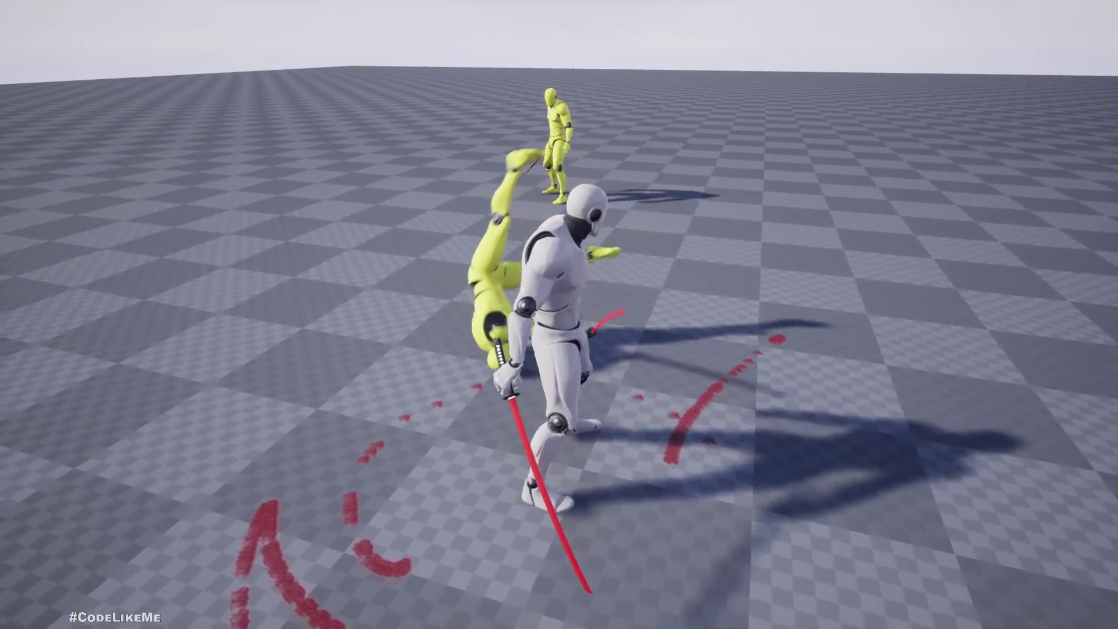
key("w")
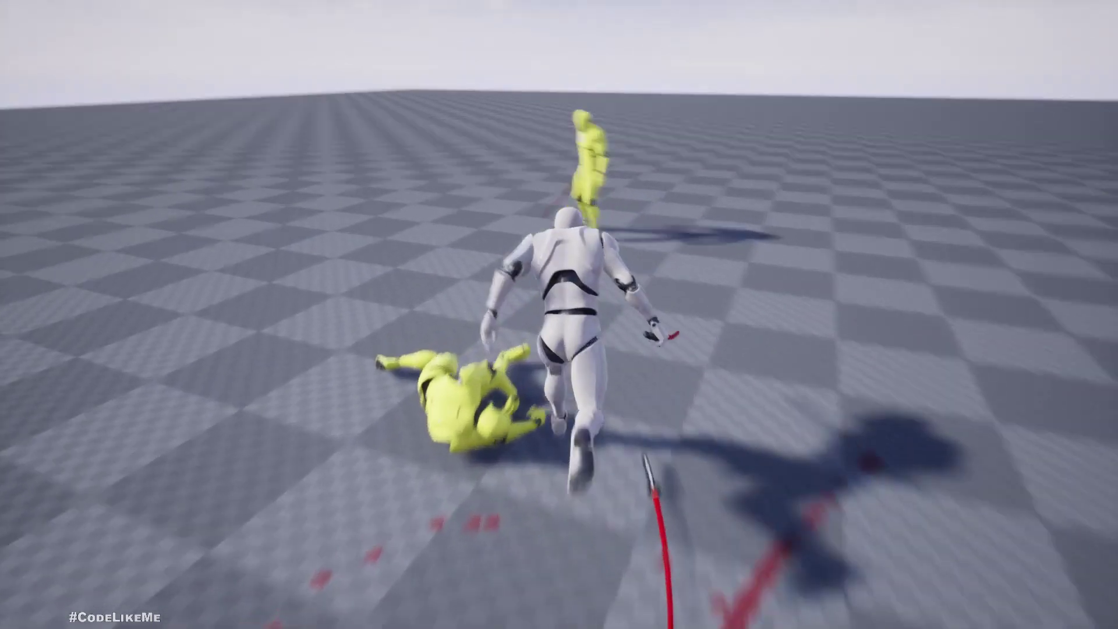
key("f")
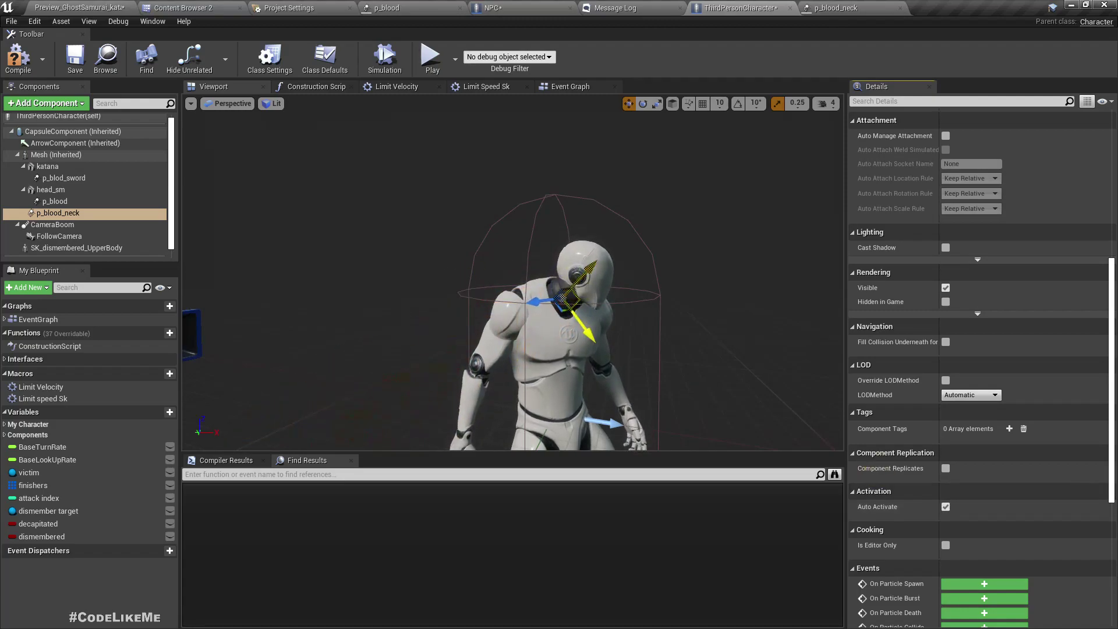
Rotate the p_blood_neck component to redirect its spray from the neck, disable its Auto Activate option, and compile ThirdPersonCharacter
right_click_drag(575, 300, 564, 306)
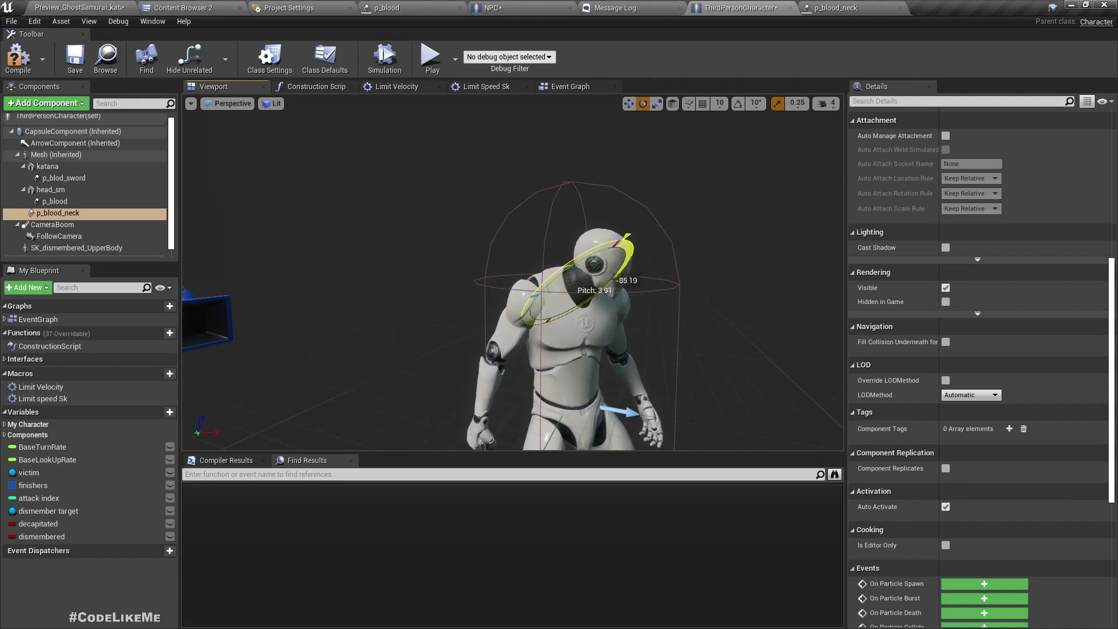
left_click_drag(611, 240, 623, 234)
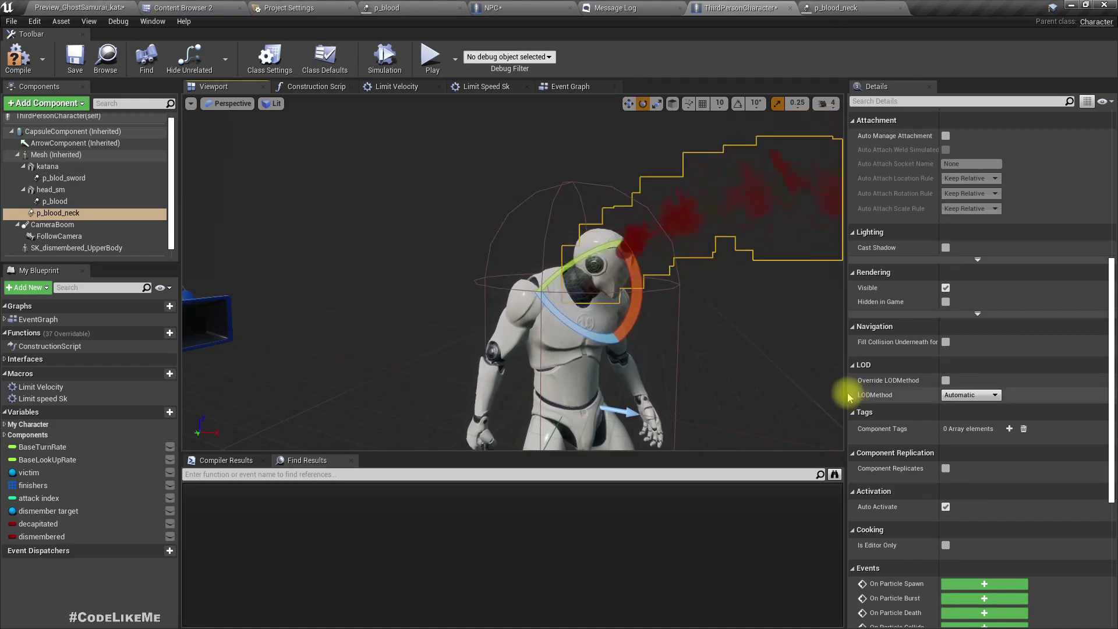
left_click(949, 509)
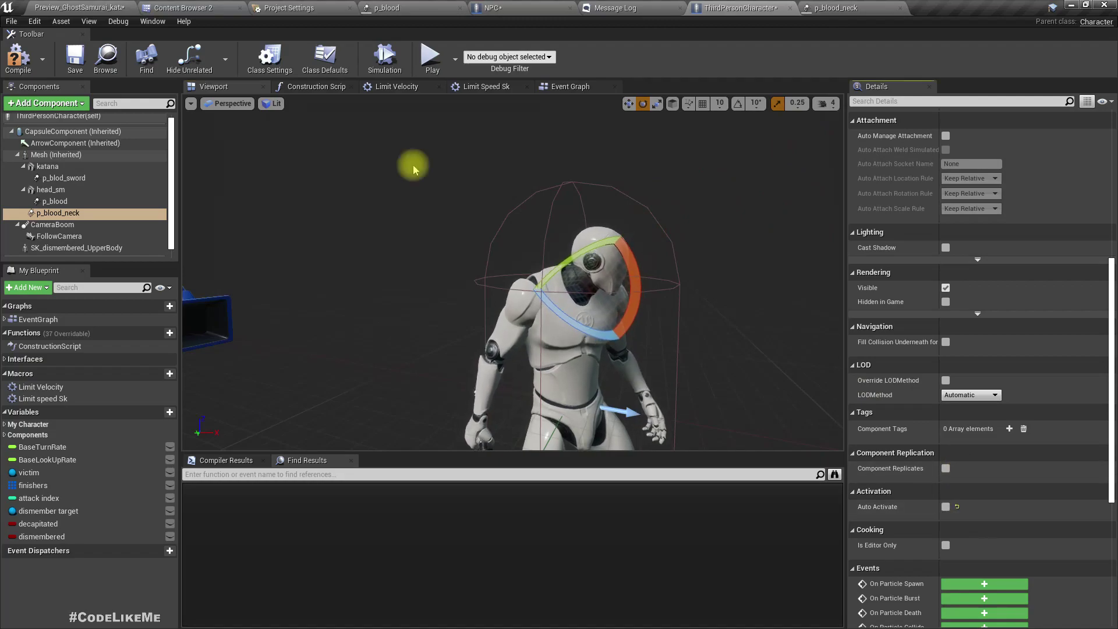
left_click(27, 52)
Playtest the level again with more katana finishers to examine the redirected neck spray and floor splatters, and end the play session
left_click(76, 8)
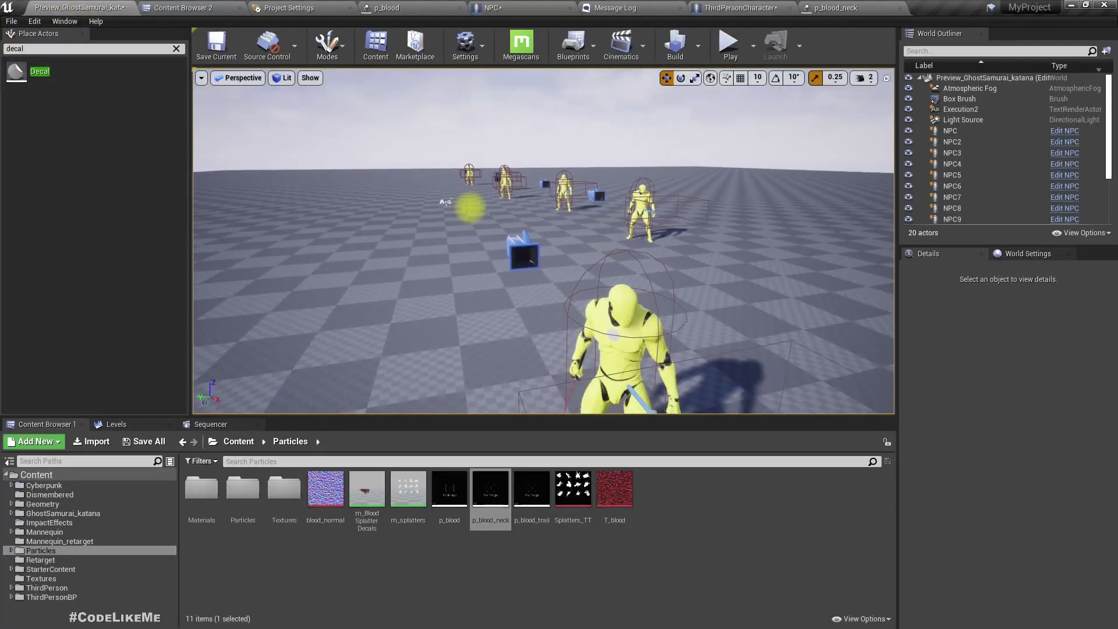
key("alt+p")
key("w")
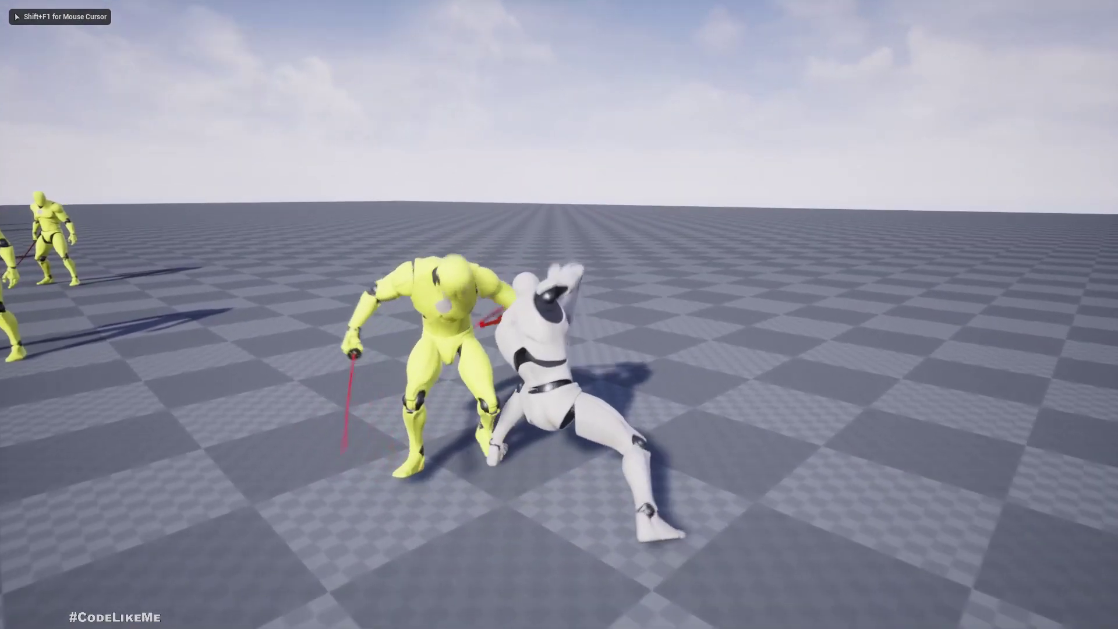
key("w")
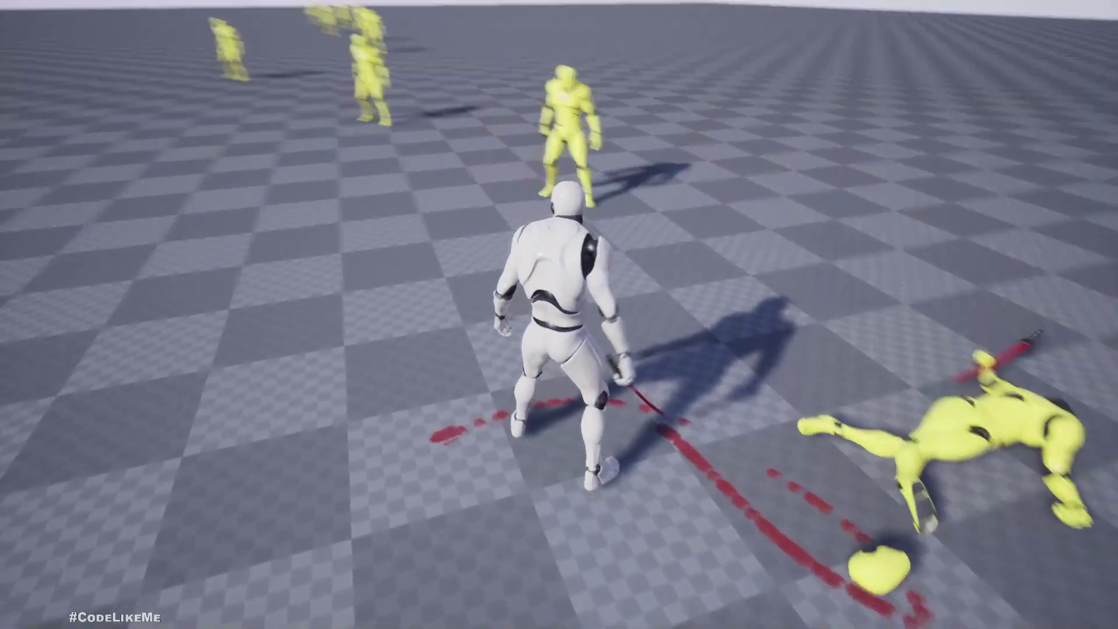
key("w")
key("w")
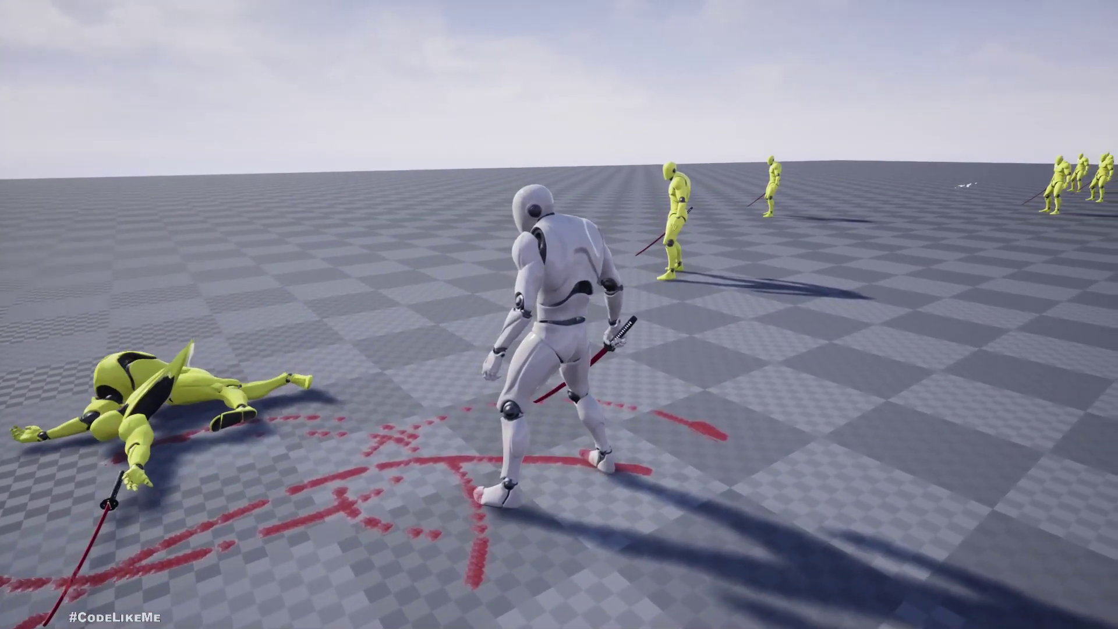
key("w")
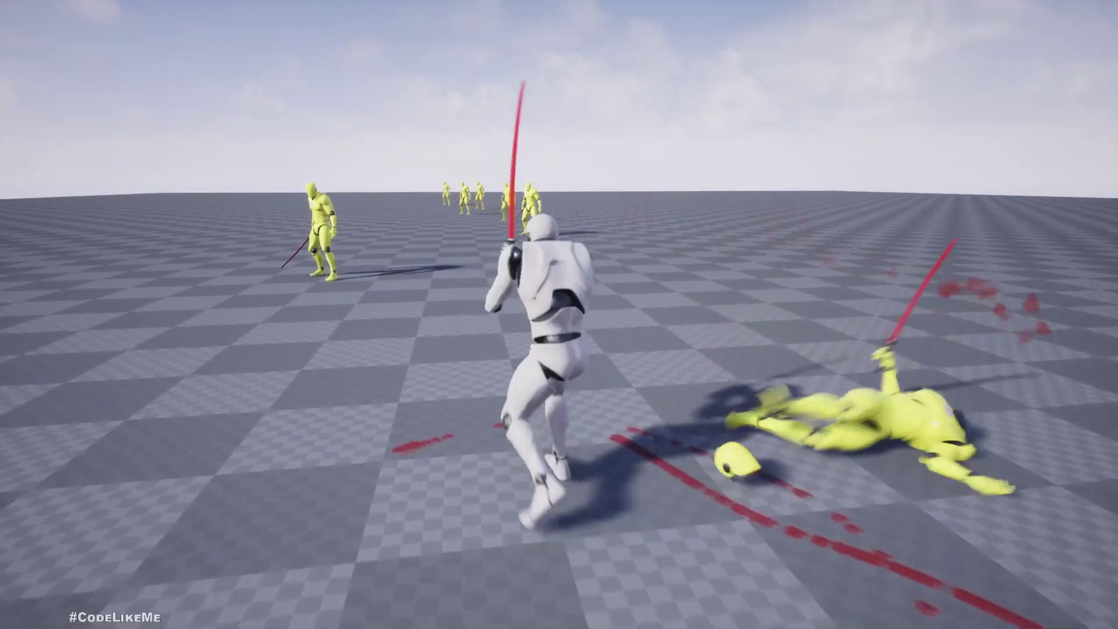
key("w")
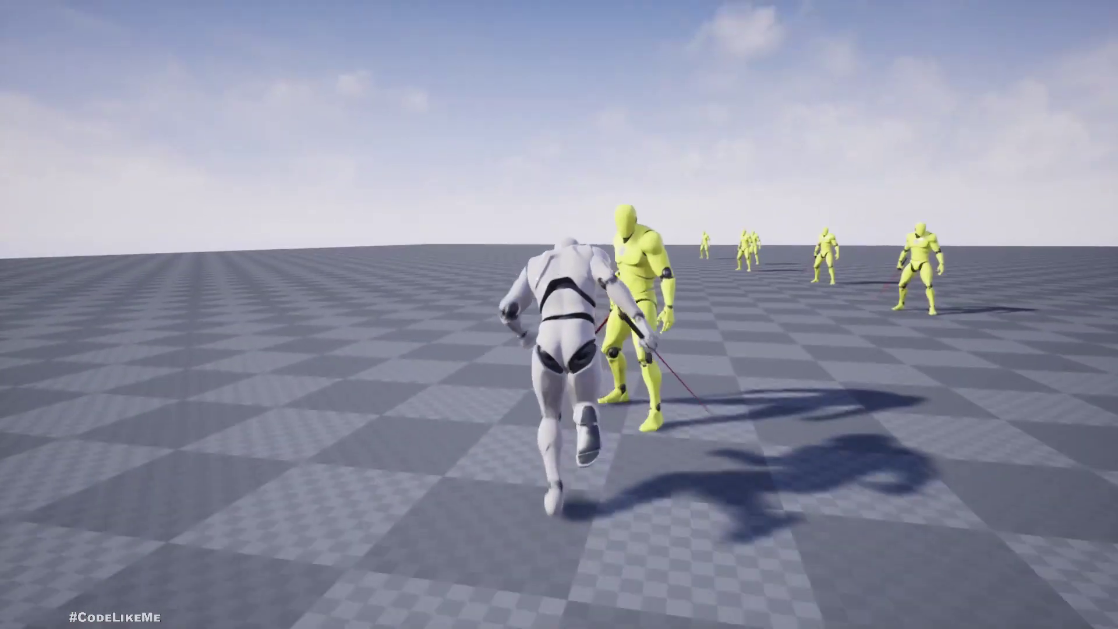
left_click(559, 314)
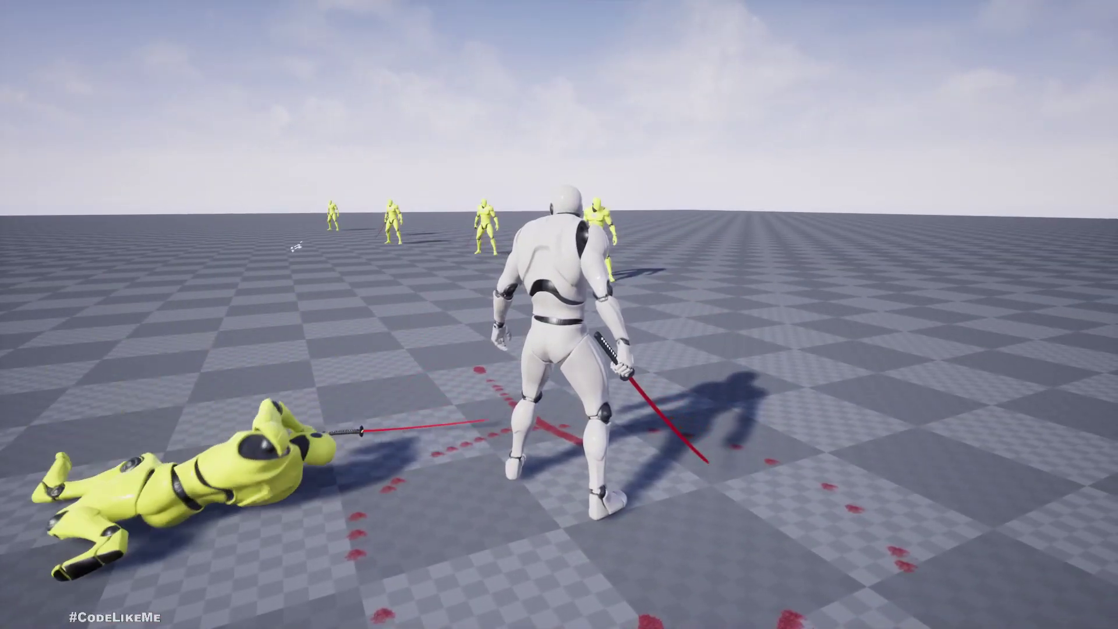
key("w")
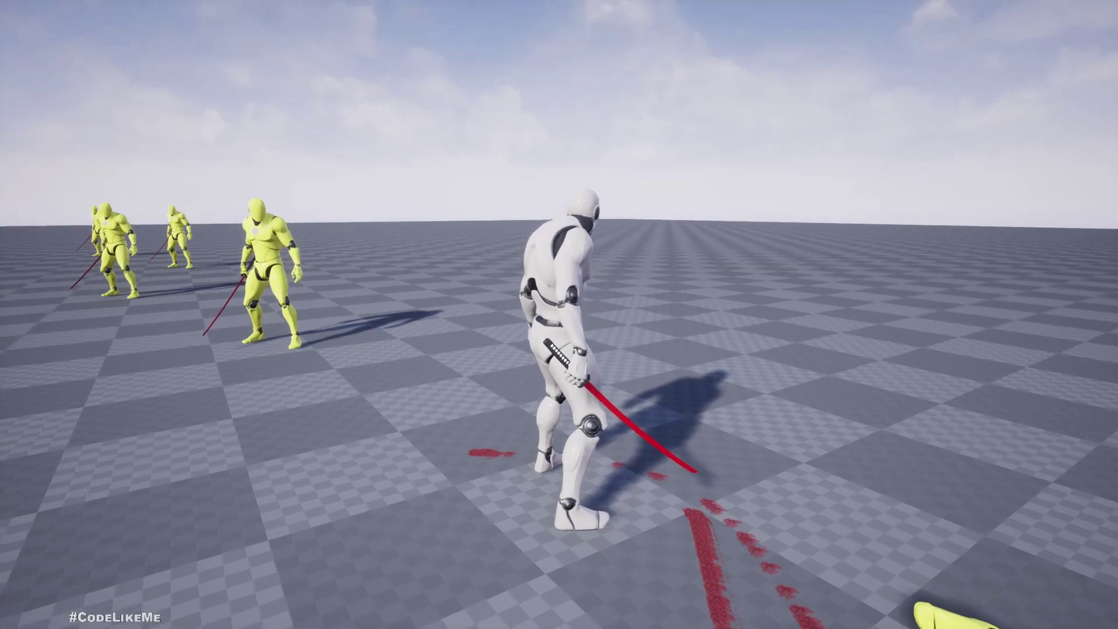
key("Escape")
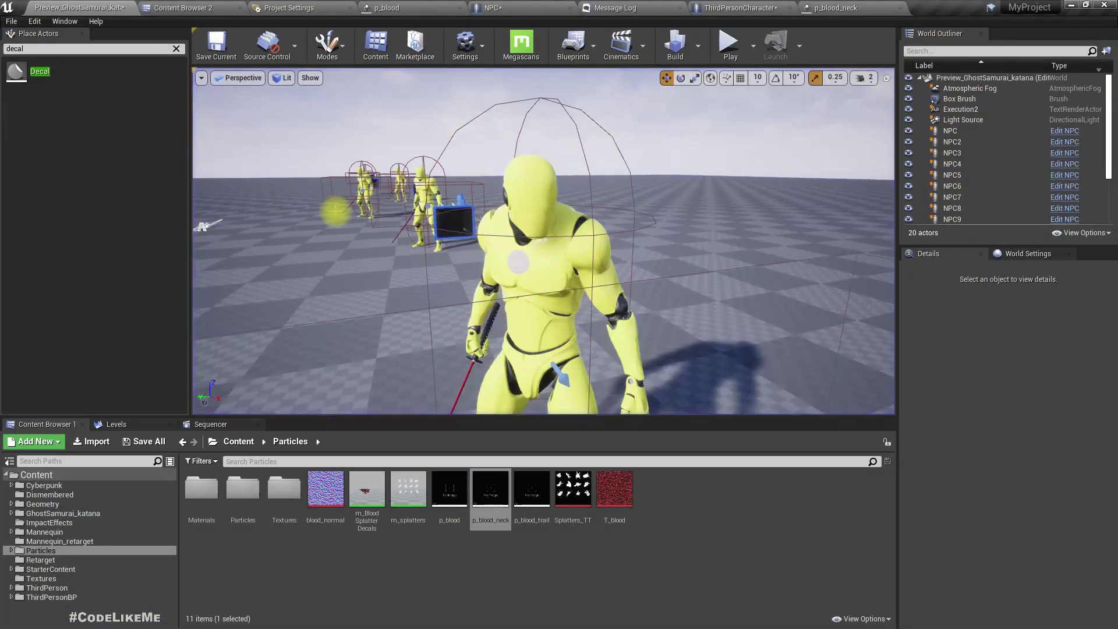
left_click(703, 5)
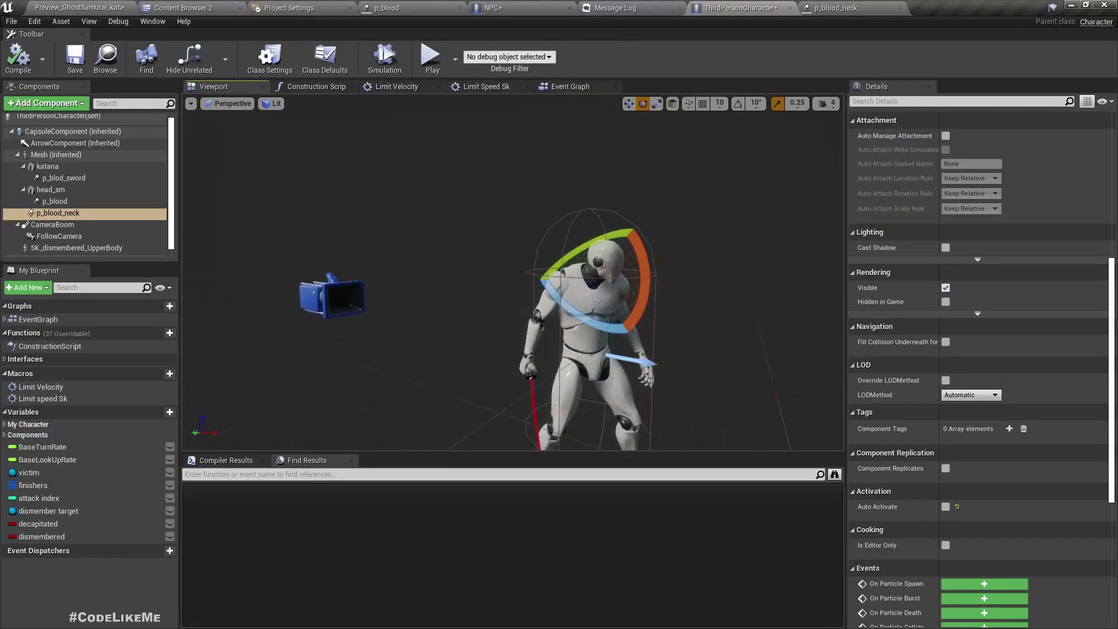
key("w")
right_click_drag(657, 343, 657, 343)
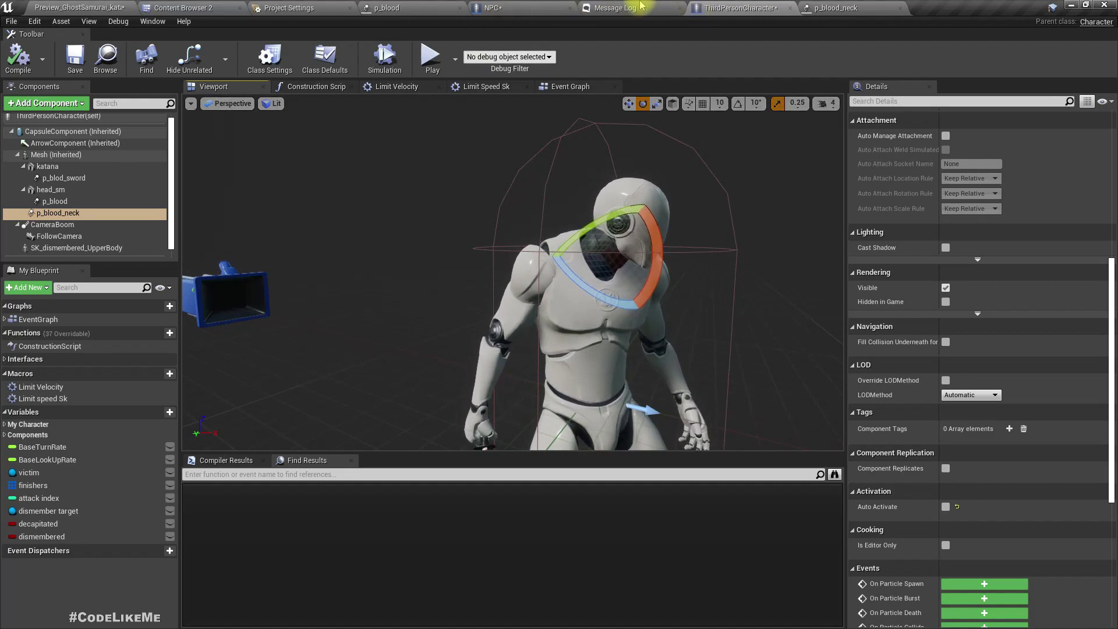
left_click(442, 7)
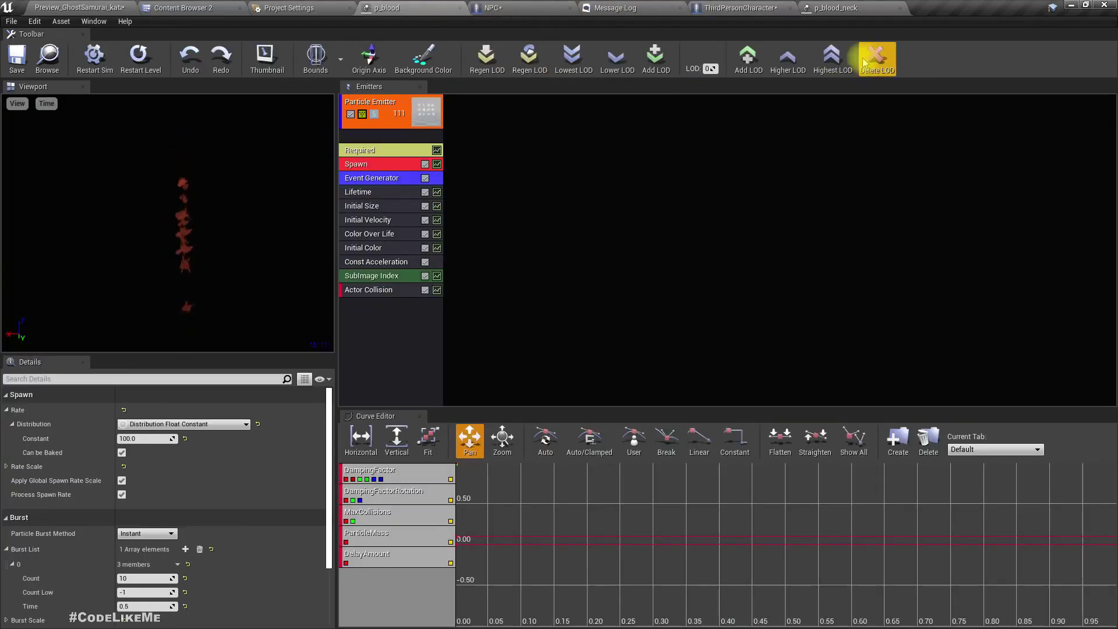
Duplicate the p_blood_neck particle system, name the copy p_blood_body, and open it for editing
left_click(839, 9)
left_click(49, 57)
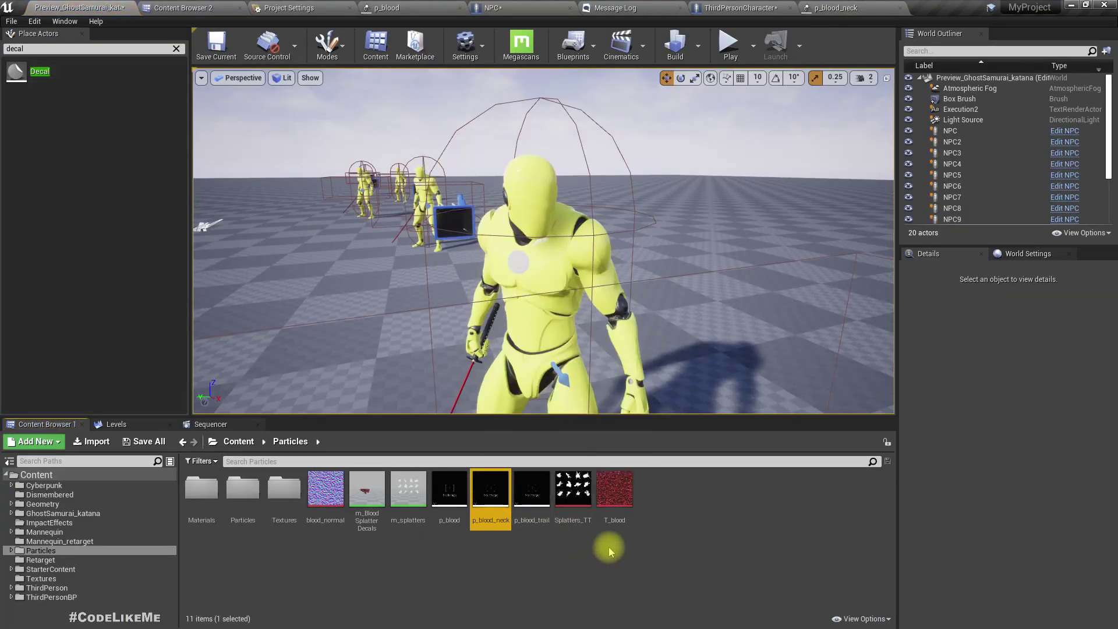
key("ctrl+w")
type("p_blood_n")
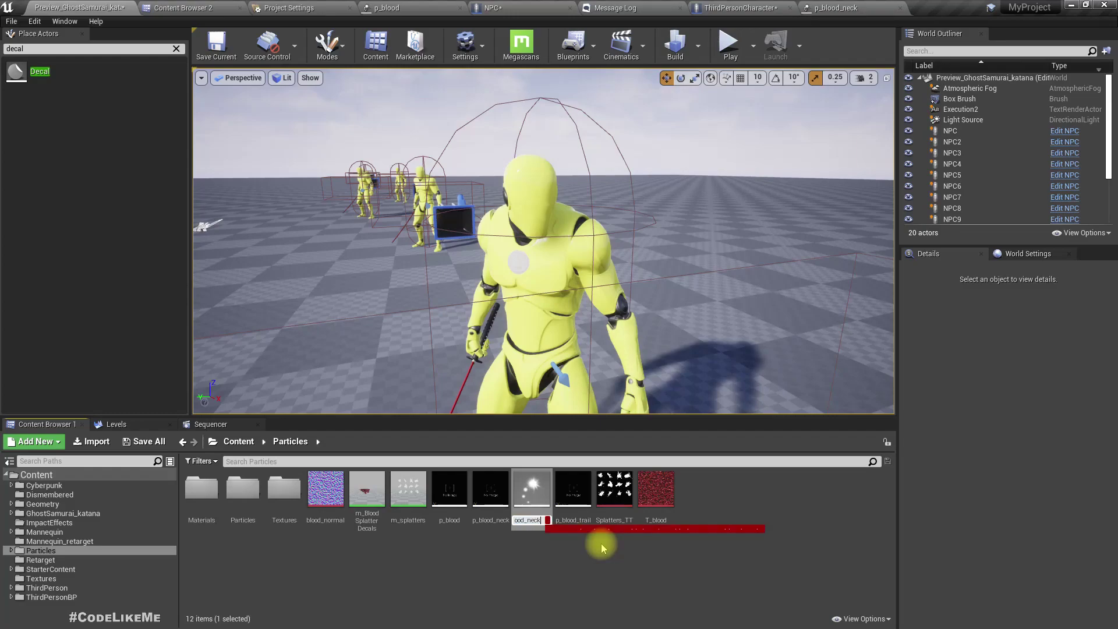
key("BackSpace")
type("body")
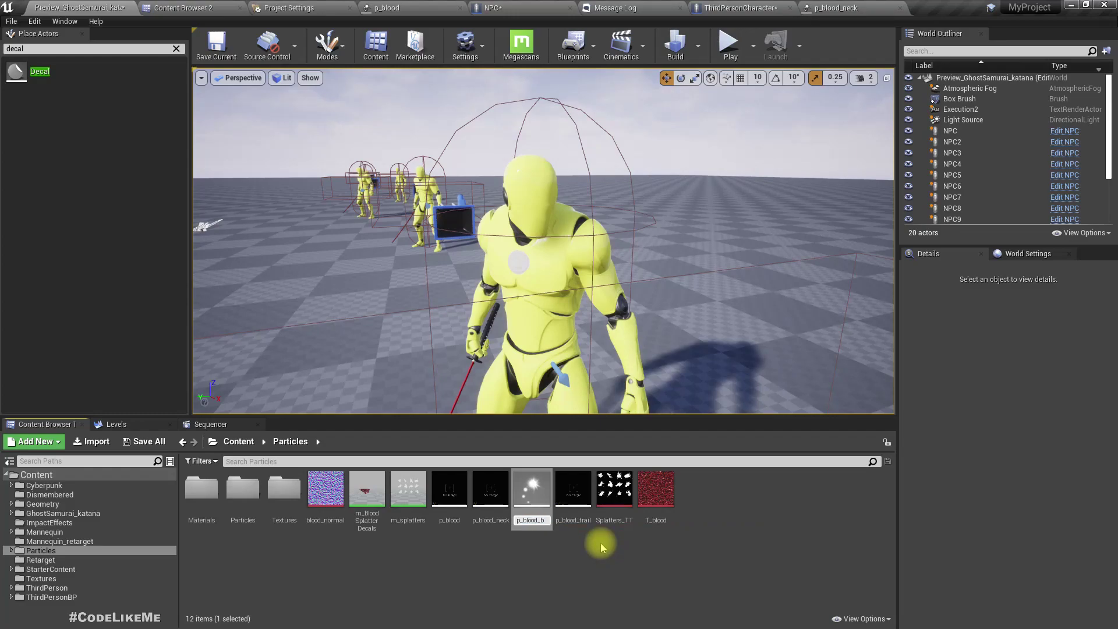
key("Return")
key("Return")
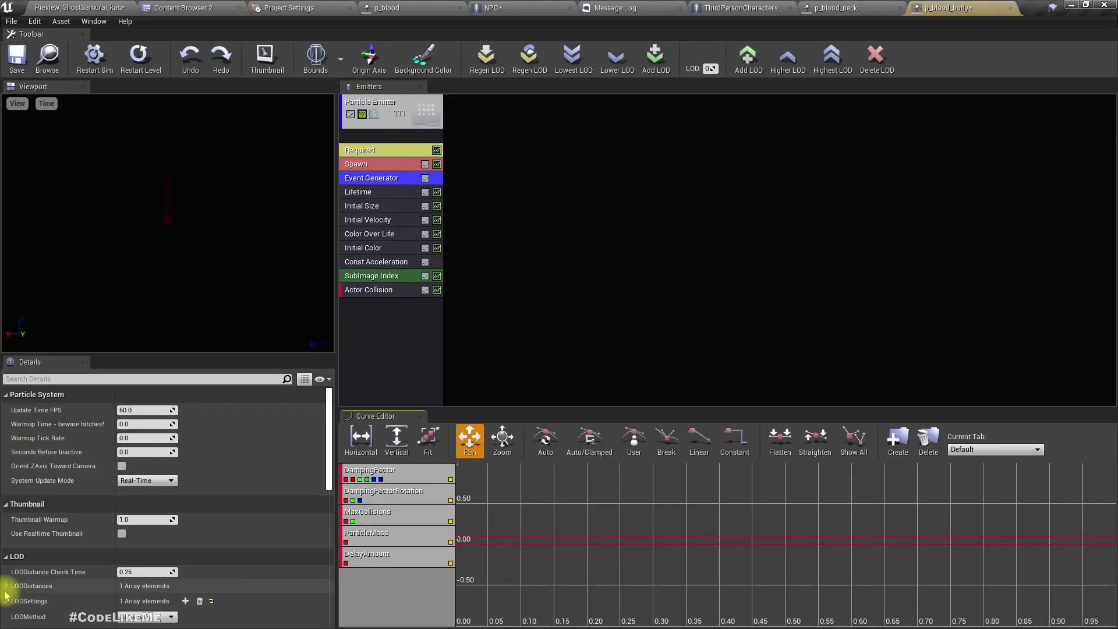
Set the Initial Velocity module's Start Velocity maximum to 300 and minimum to -300 on X, Y and Z, and save p_blood_body
left_click(368, 222)
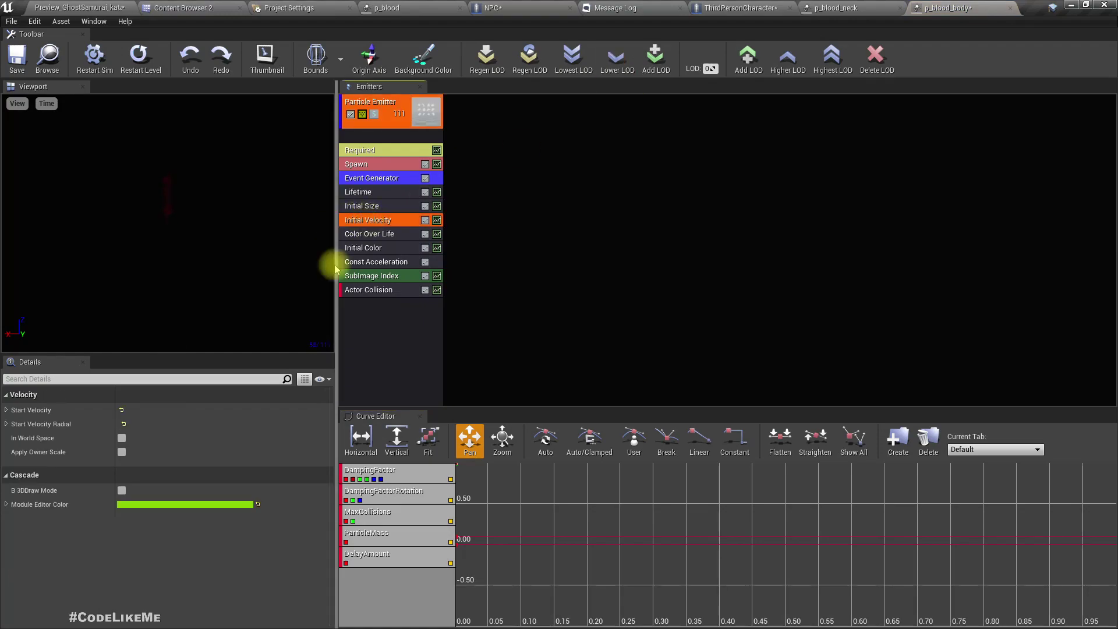
left_click(8, 410)
left_click(12, 425)
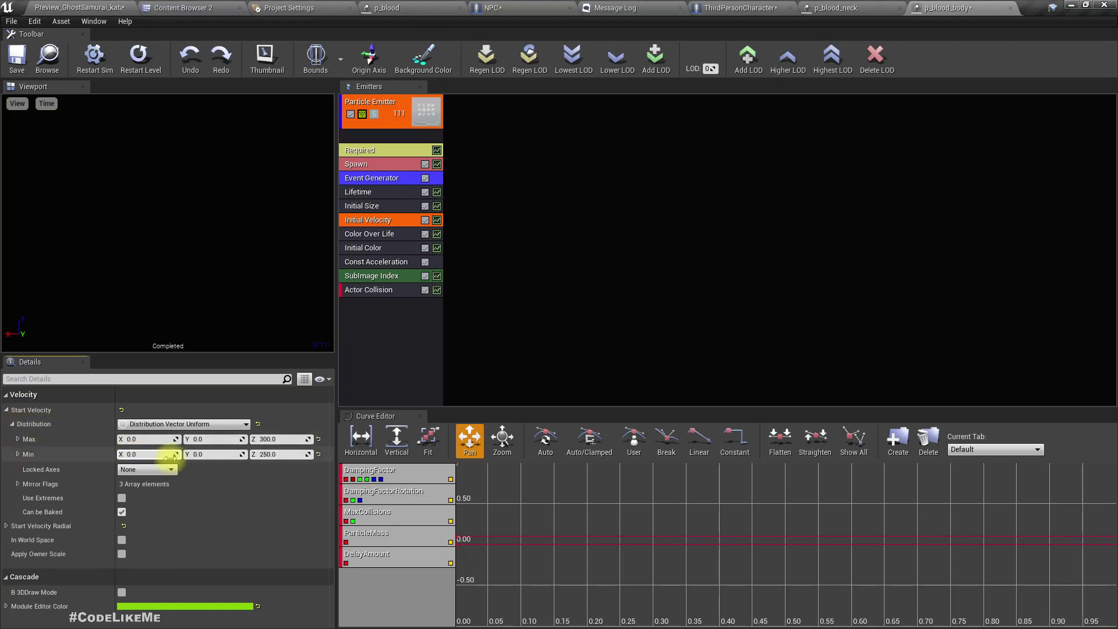
left_click(287, 438)
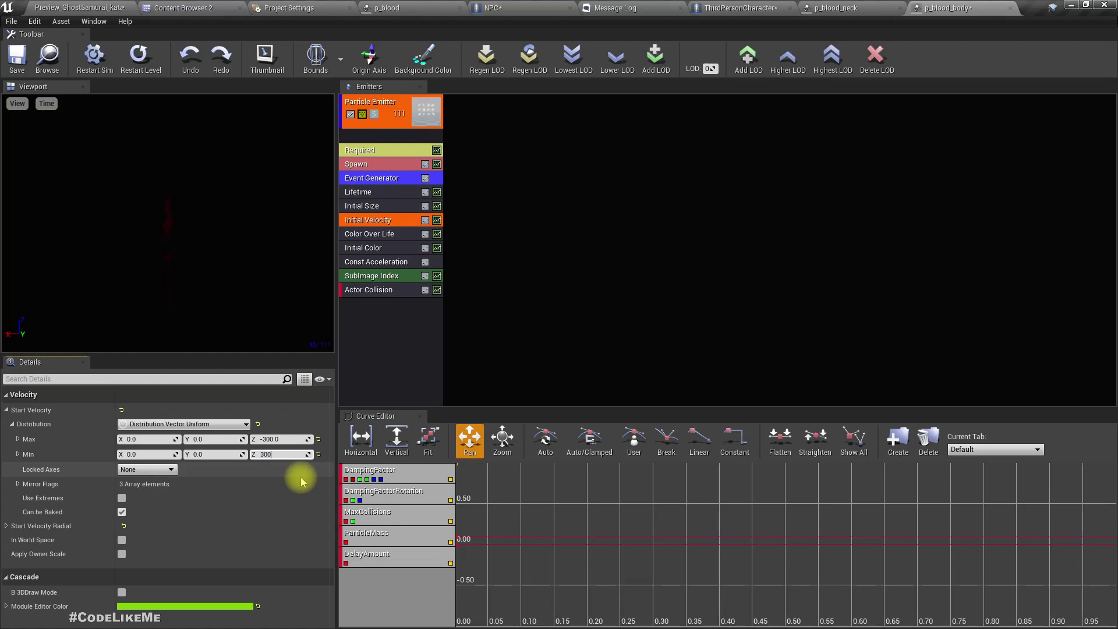
left_click(145, 440)
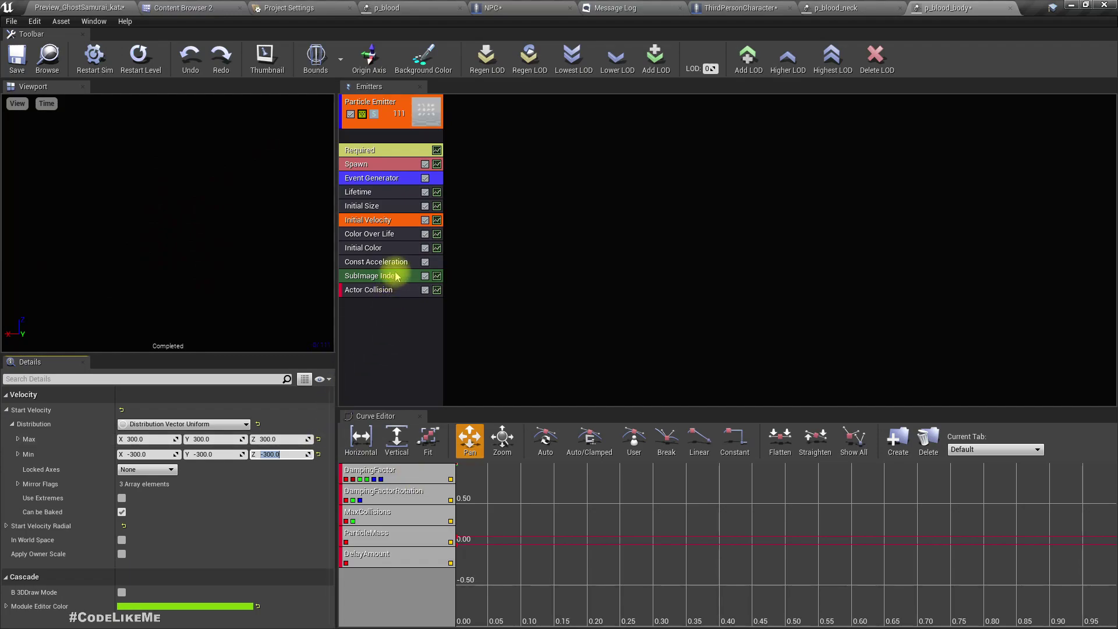
left_click(356, 165)
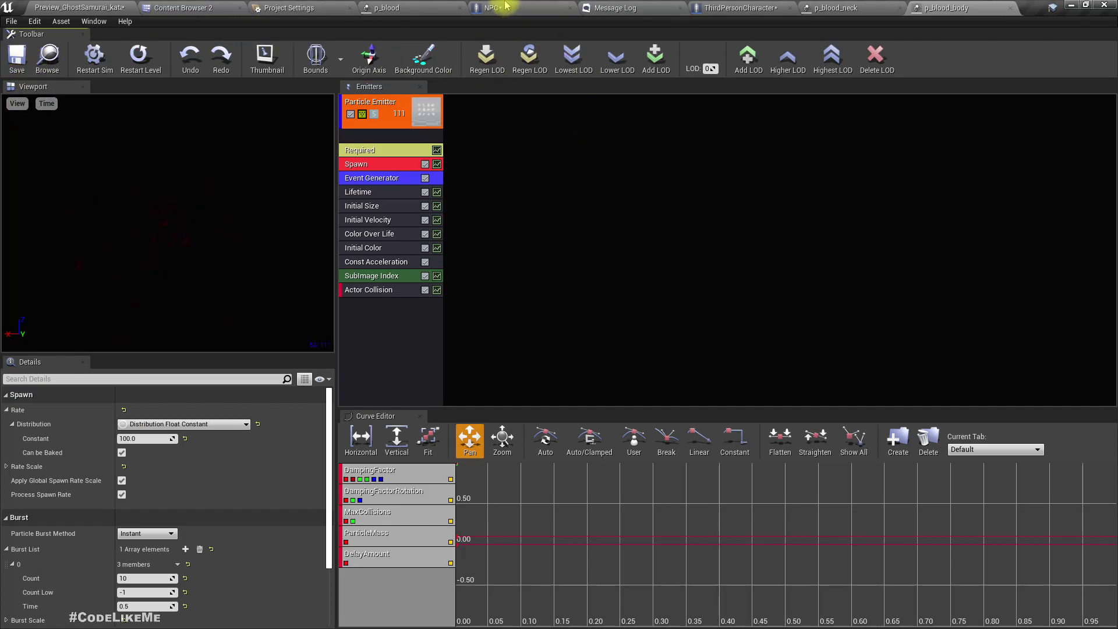
Add another p_blood_neck particle component to ThirdPersonCharacter and parent it directly under Mesh
left_click(747, 8)
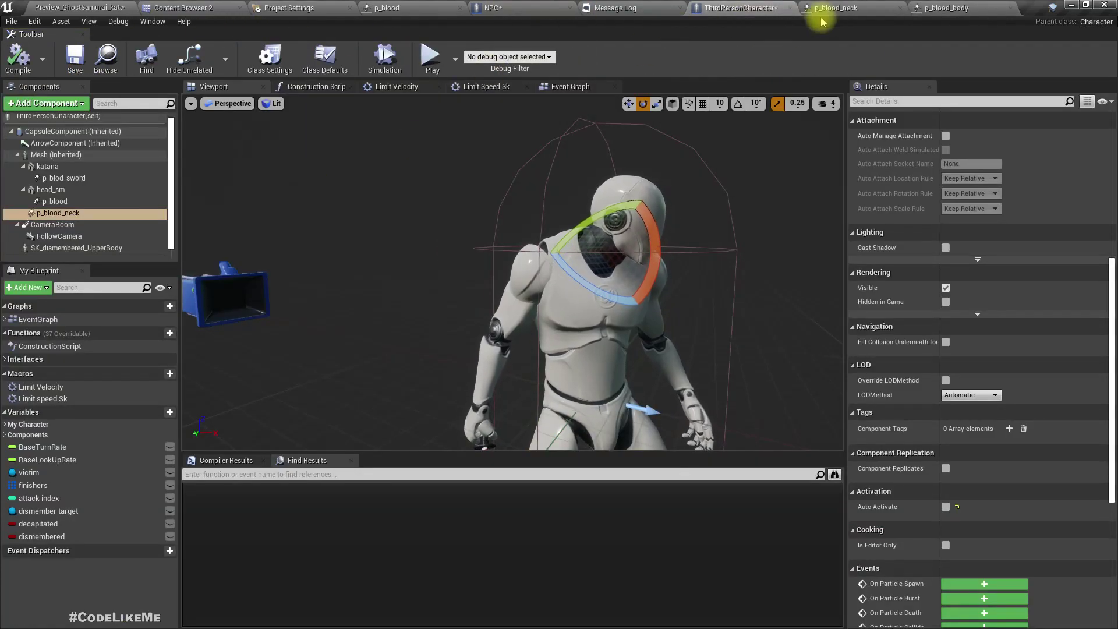
left_click(835, 8)
left_click(79, 8)
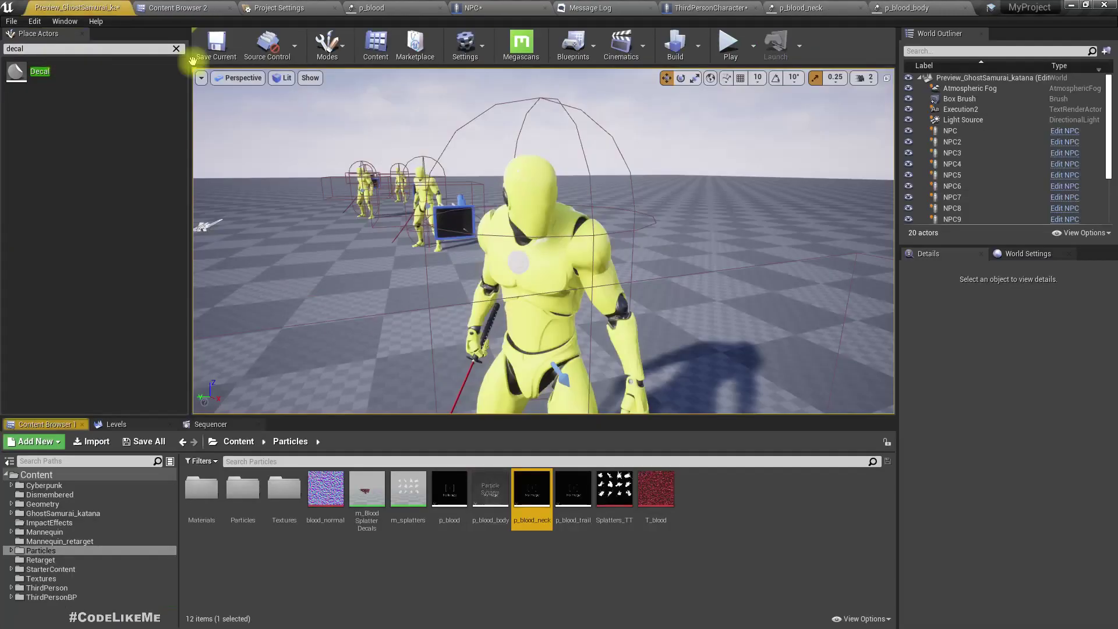
left_click_drag(530, 495, 55, 159)
left_click(56, 213)
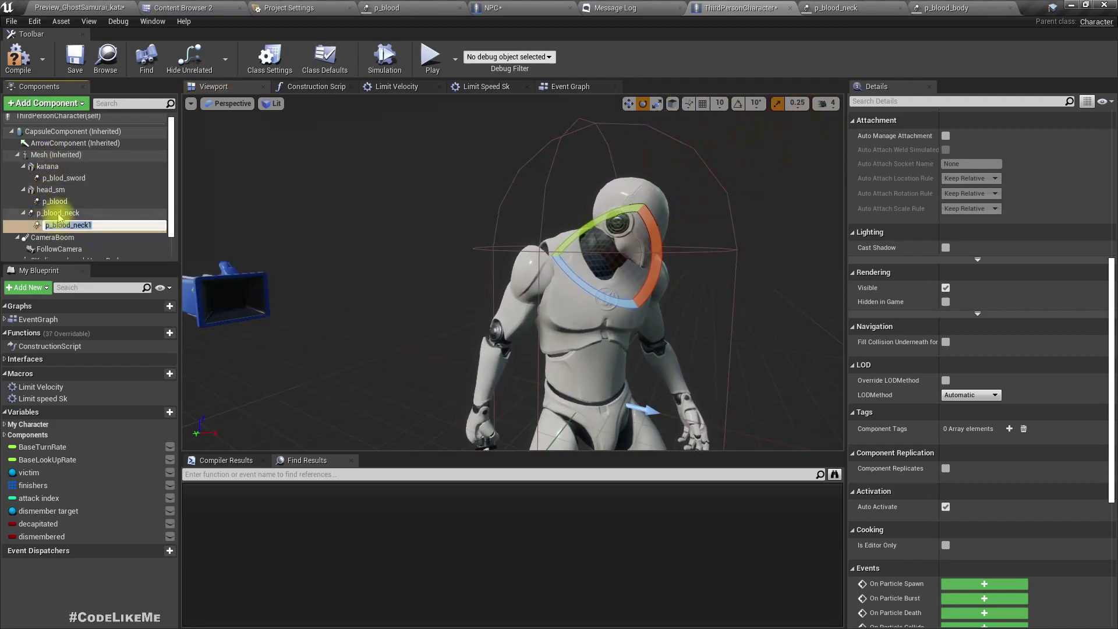
left_click_drag(62, 226, 51, 155)
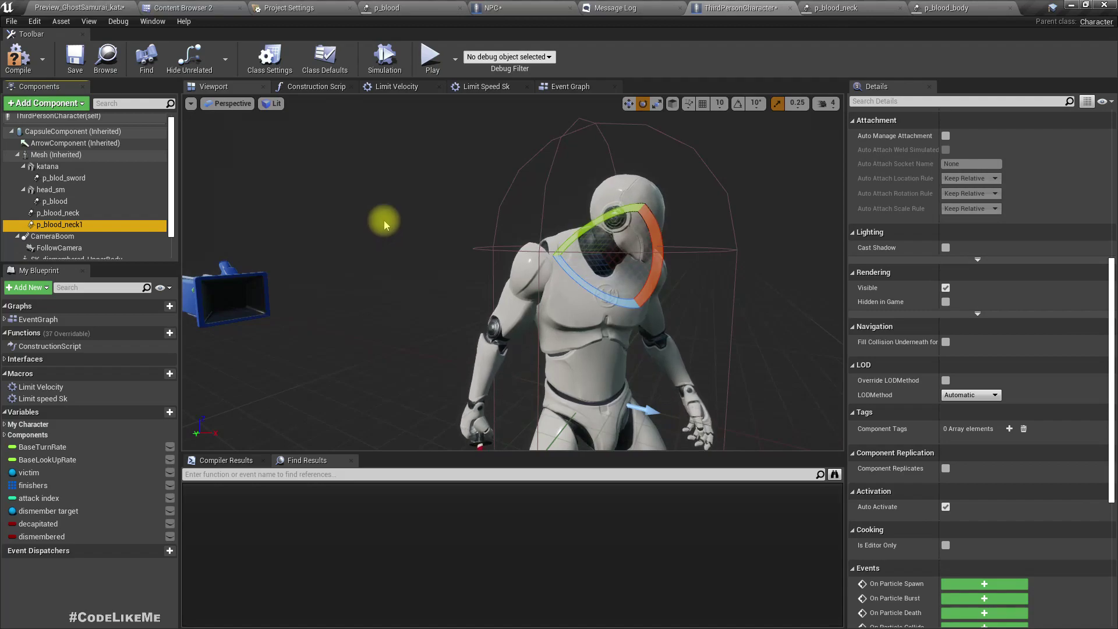
Set the new particle component's template to p_blood_body and its parent socket to spine_02
scroll(973, 382, "up", 5)
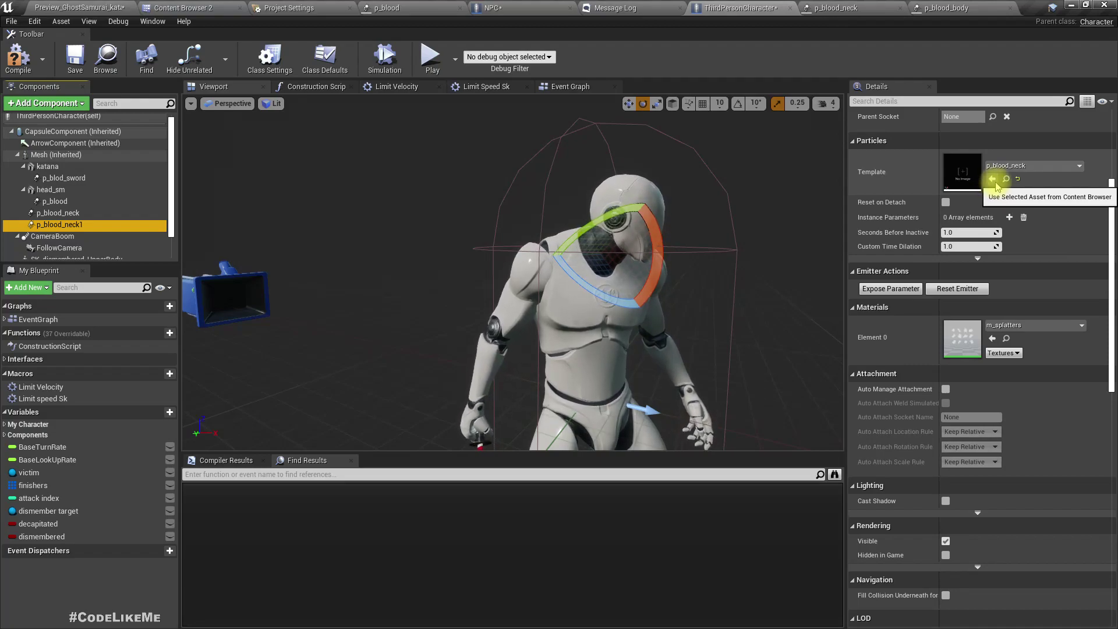
left_click(1006, 167)
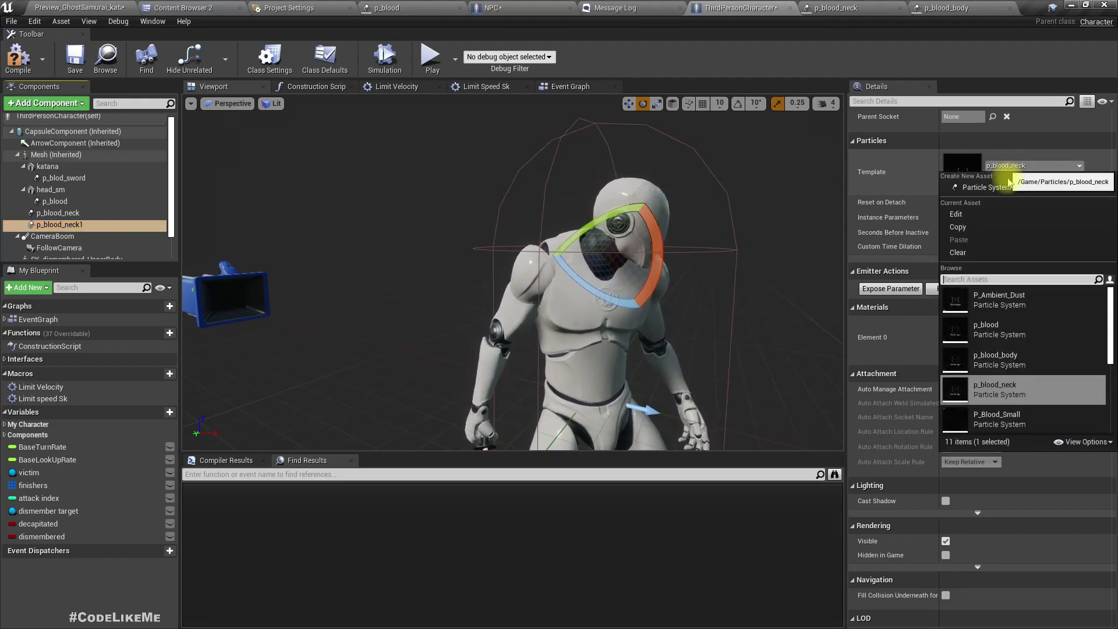
left_click(1004, 364)
right_click_drag(704, 261, 709, 306)
key("s")
key("w")
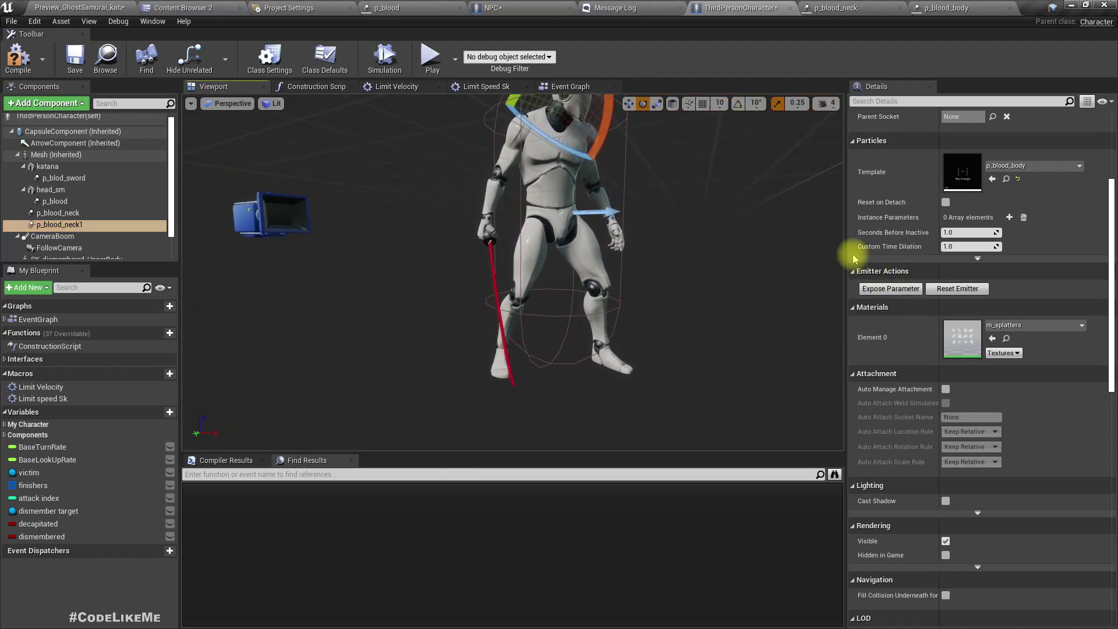
scroll(936, 298, "up", 1)
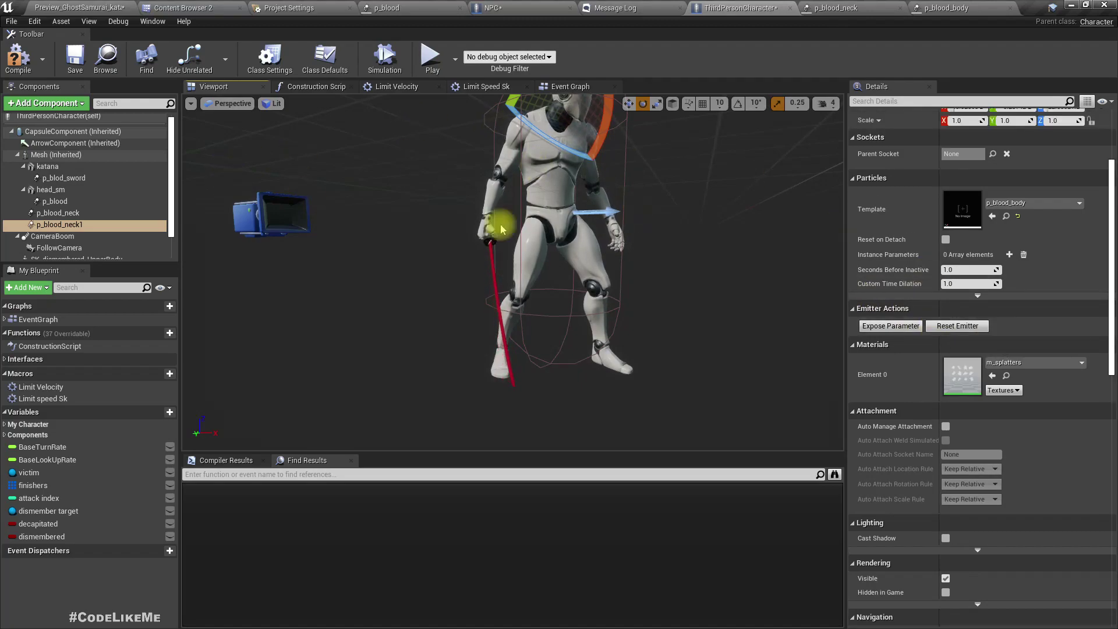
scroll(1029, 245, "up", 2)
left_click(993, 210)
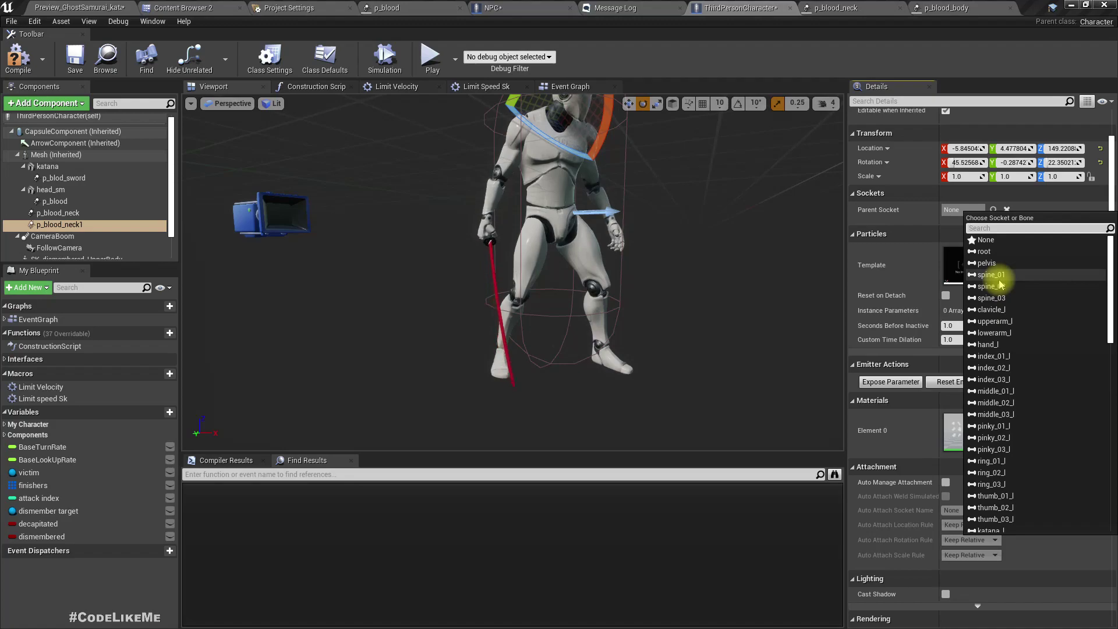
left_click(991, 286)
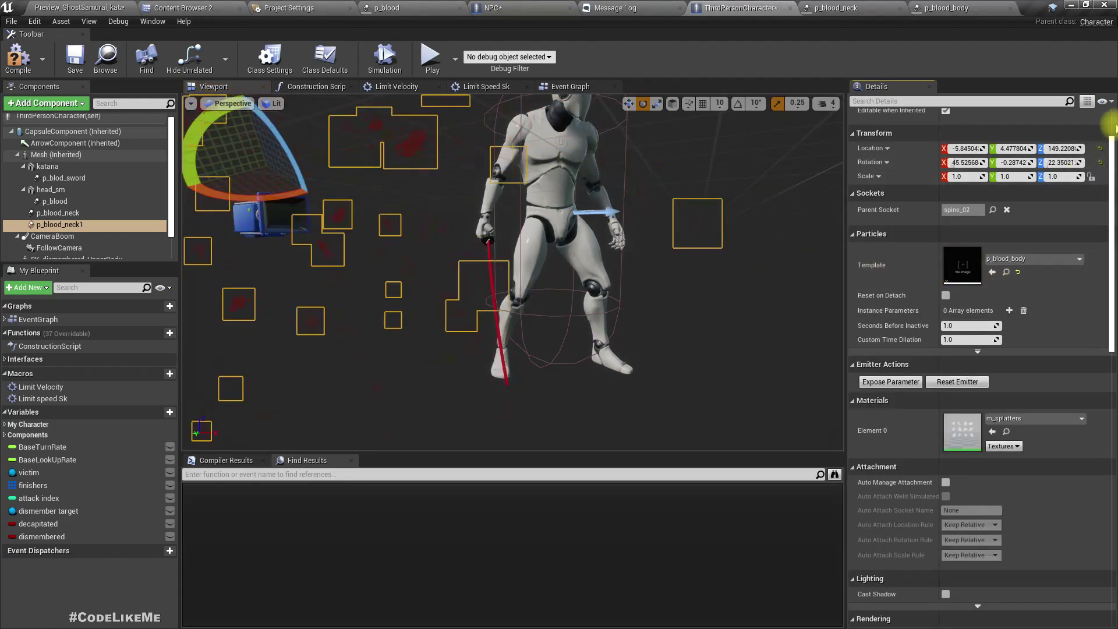
Zero the component's location and rotation on all axes and compile ThirdPersonCharacter
type("0")
key("Tab")
type("0")
key("Tab")
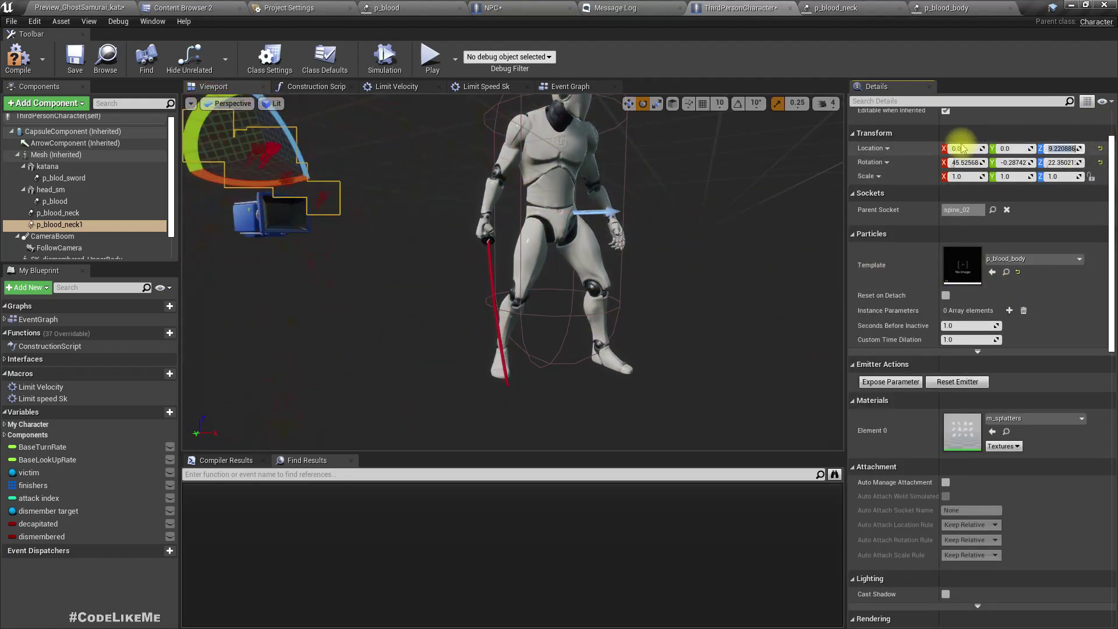
type("0")
key("Return")
left_click(961, 148)
key("Tab")
key("Tab")
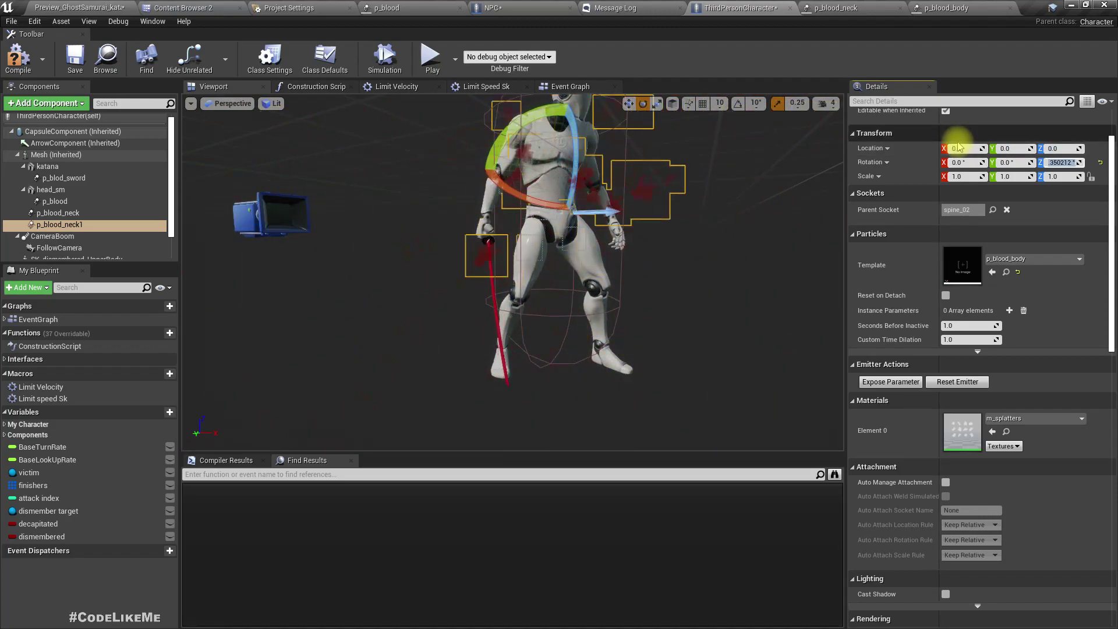
type("0")
key("Return")
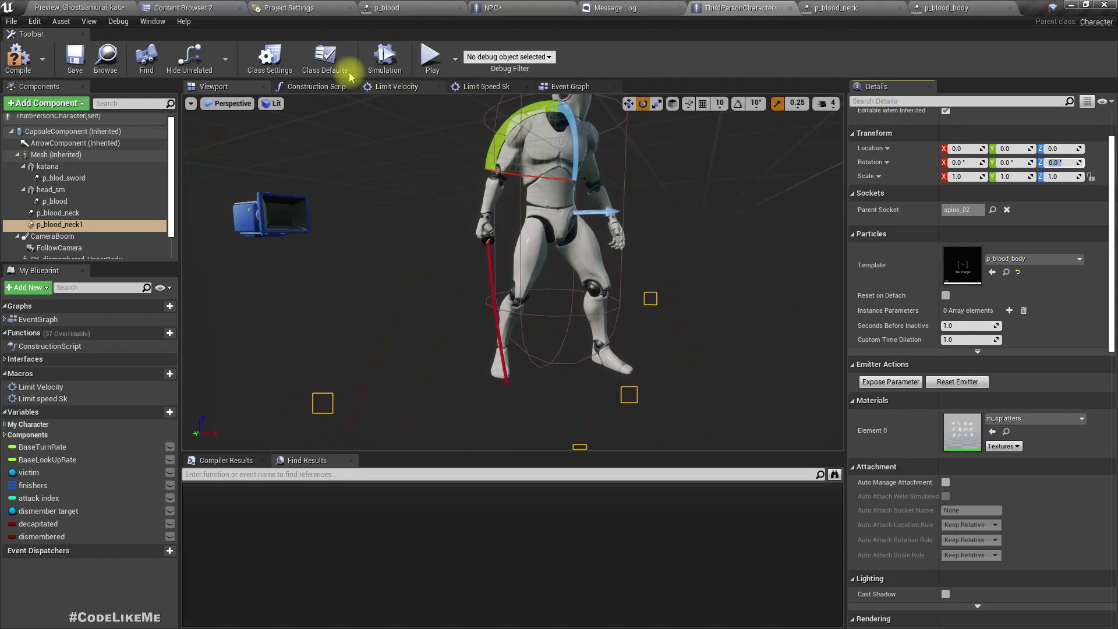
left_click(18, 64)
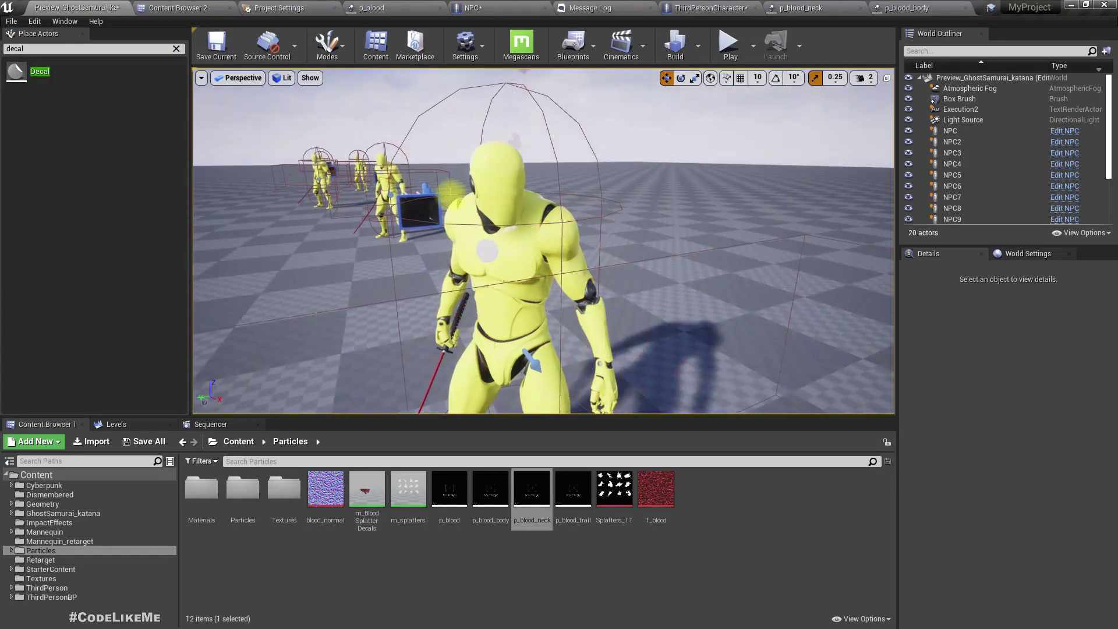
Disable Auto Activate on the p_blood_body particle component attached to spine_02
key("F11")
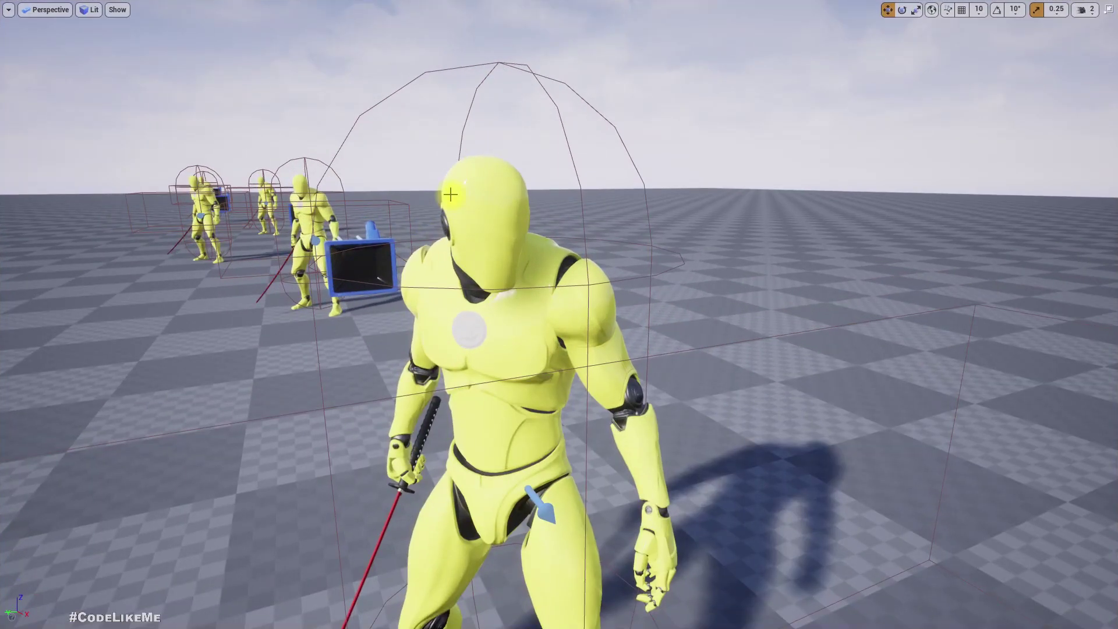
key("F11")
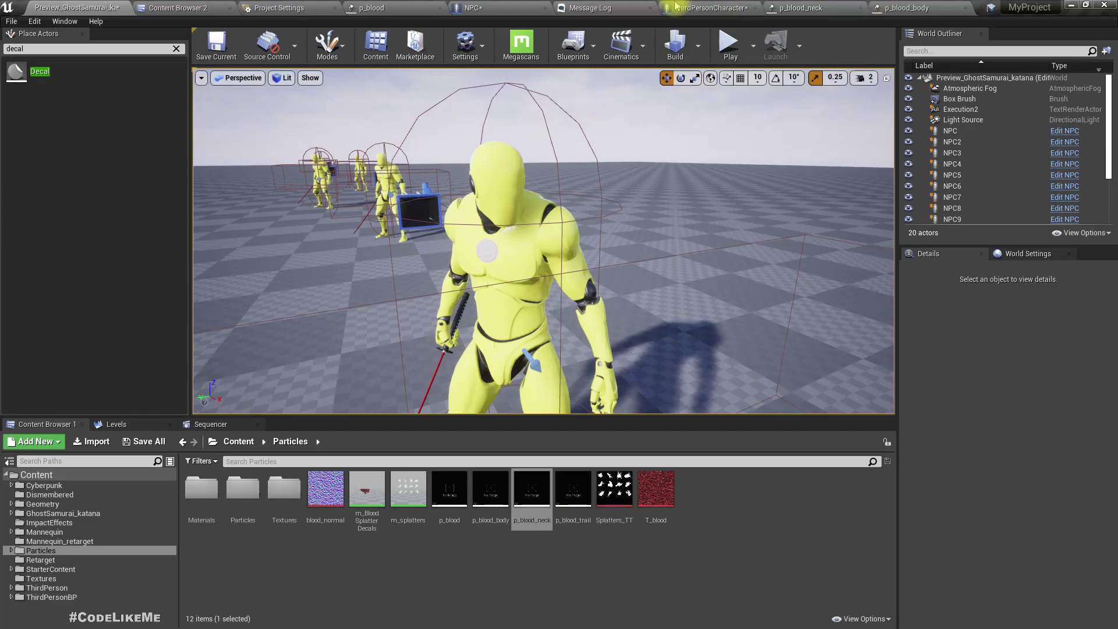
left_click(687, 7)
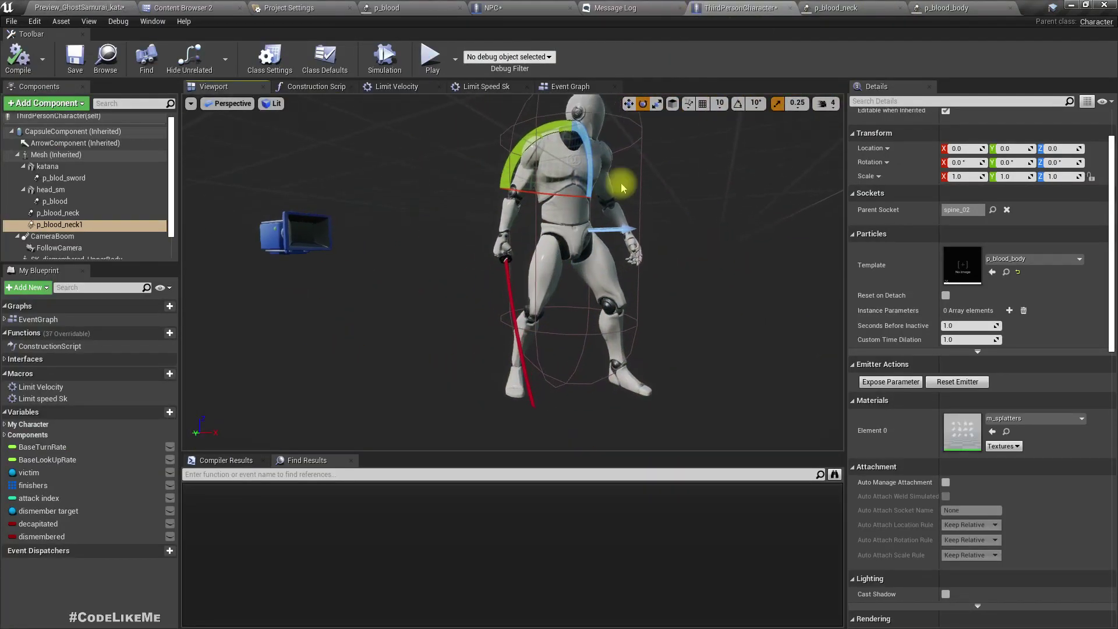
key("s")
mouse_move(512, 272)
right_mouse_down()
mouse_move(517, 291)
mouse_move(509, 262)
right_mouse_up()
key("w")
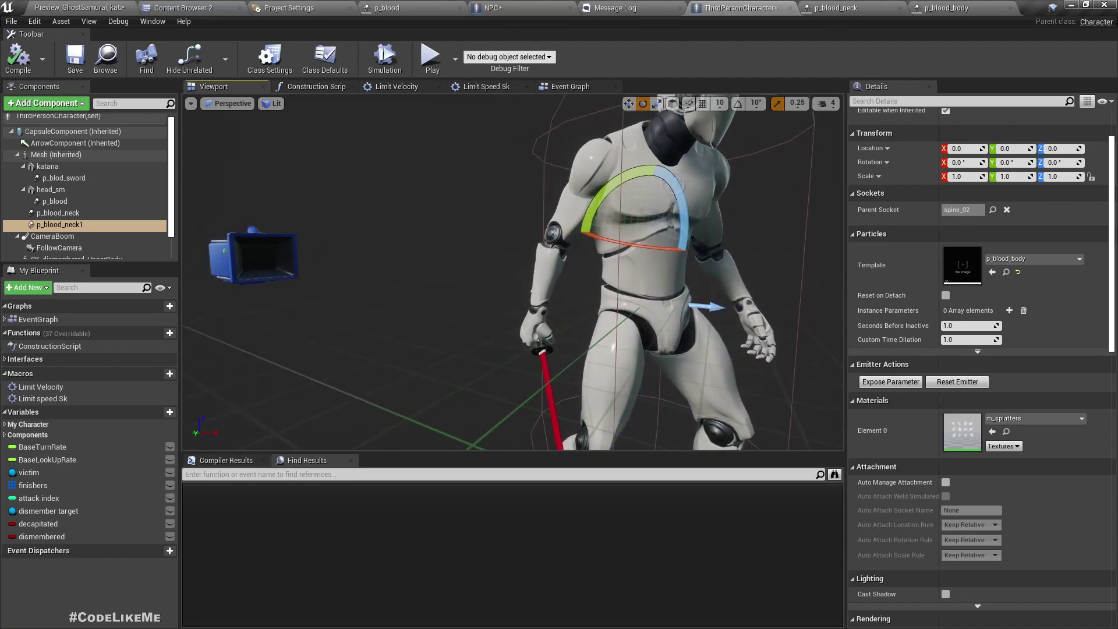
scroll(958, 429, "down", 3)
scroll(958, 429, "down", 3)
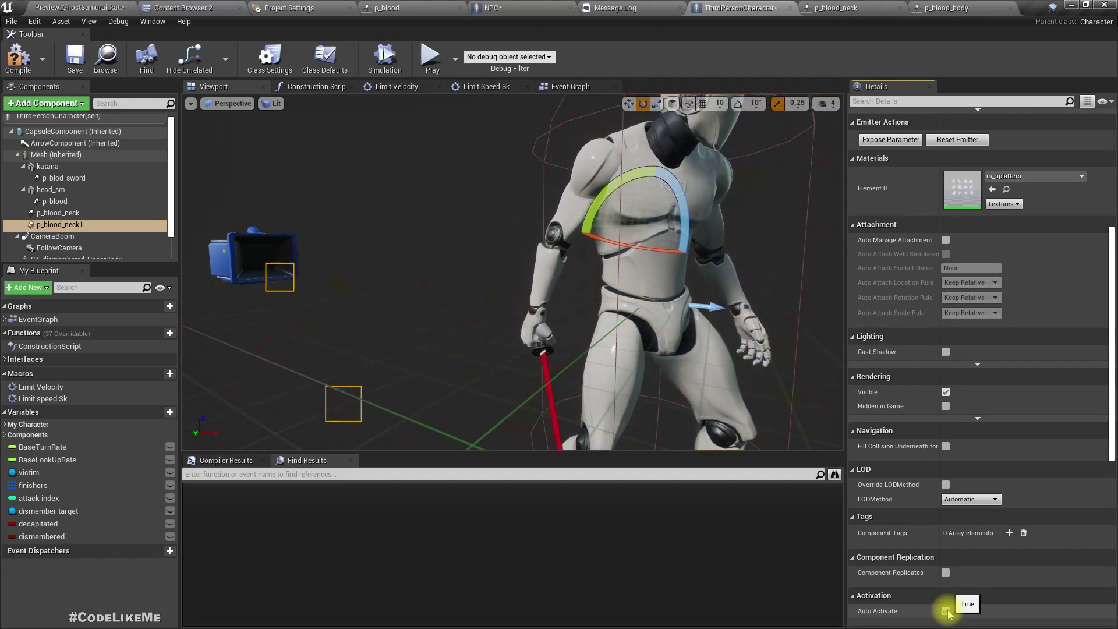
left_click(946, 611)
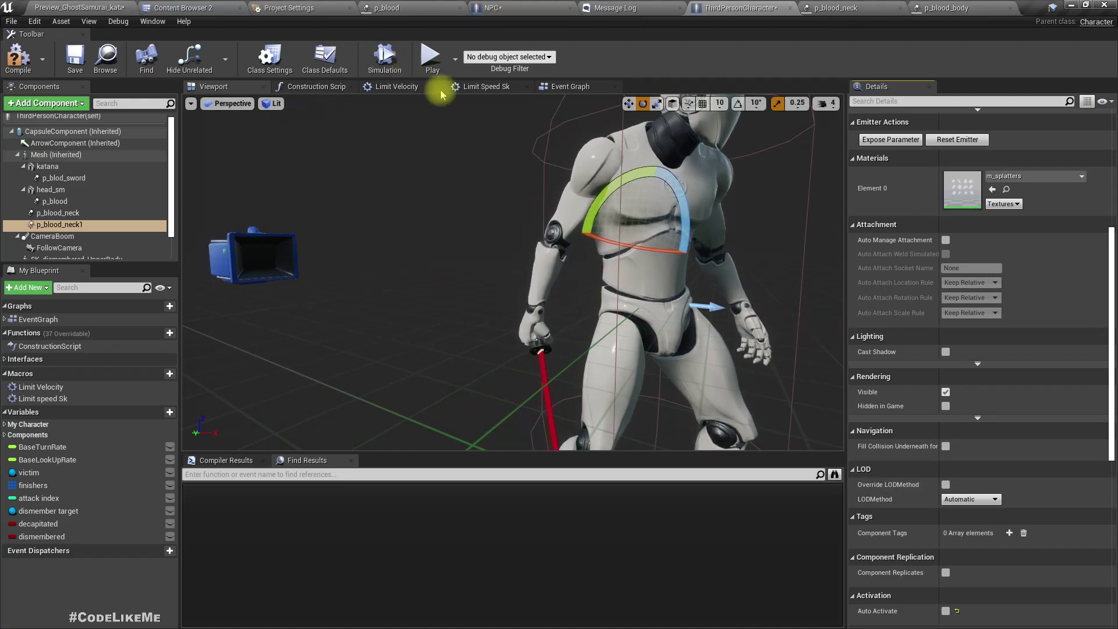
Move the Event Dismember and Switch on DismembermentTypes nodes away from the Activate nodes in the Event Graph to make room
left_click(547, 87)
scroll(375, 312, "down", 2)
scroll(407, 349, "up", 2)
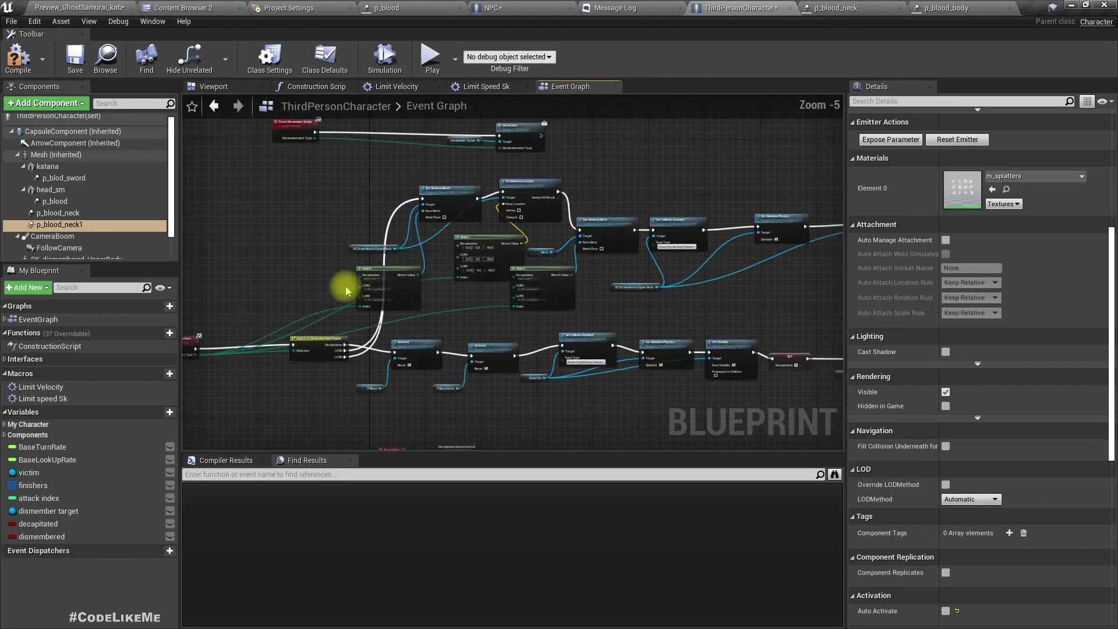
scroll(346, 291, "up", 1)
right_click_drag(510, 310, 679, 210)
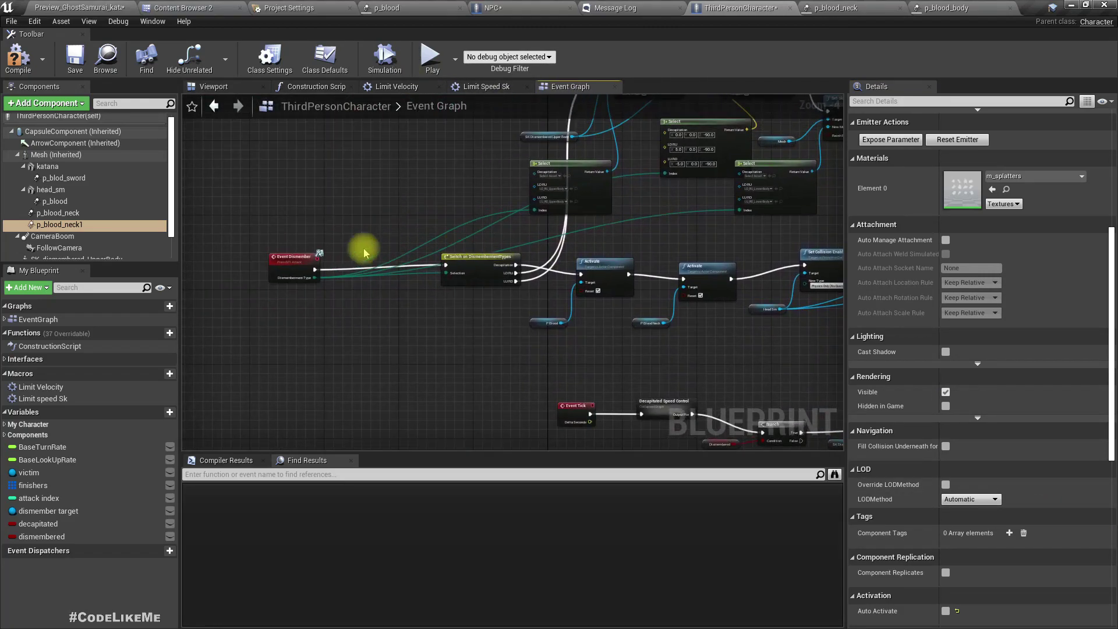
left_click_drag(284, 217, 461, 316)
left_click_drag(466, 276, 336, 281)
Rename the spine_02 particle component p_blood_neck1 to p_blood_body in ThirdPersonCharacter
scroll(412, 280, "up", 4)
right_click_drag(459, 314, 242, 427)
scroll(599, 242, "down", 2)
right_click_drag(600, 239, 3, 196)
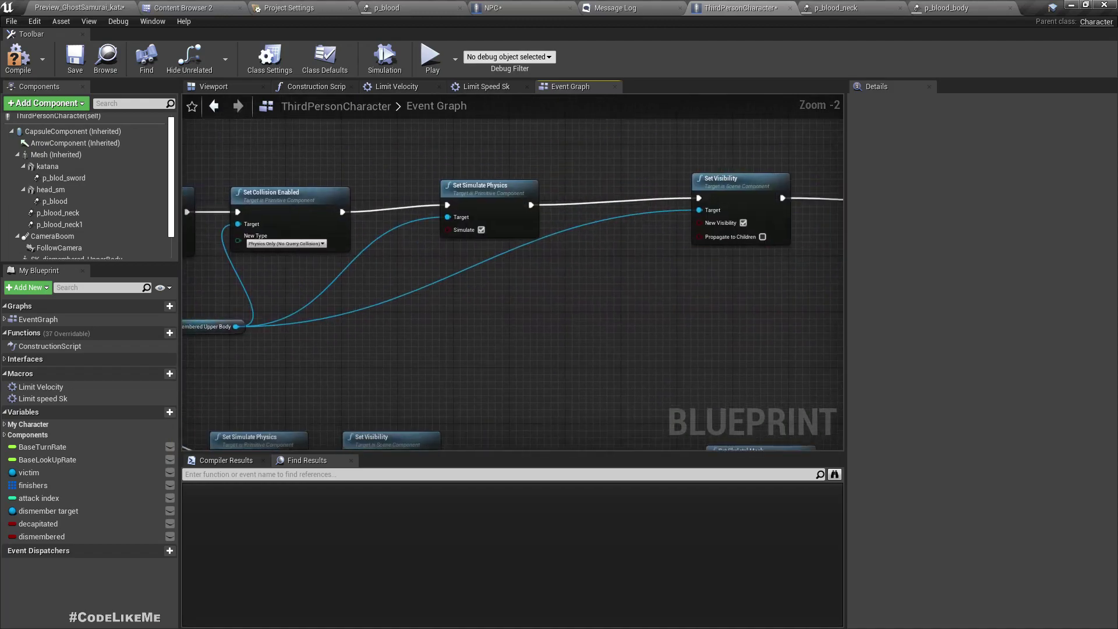
right_click_drag(633, 216, 275, 225)
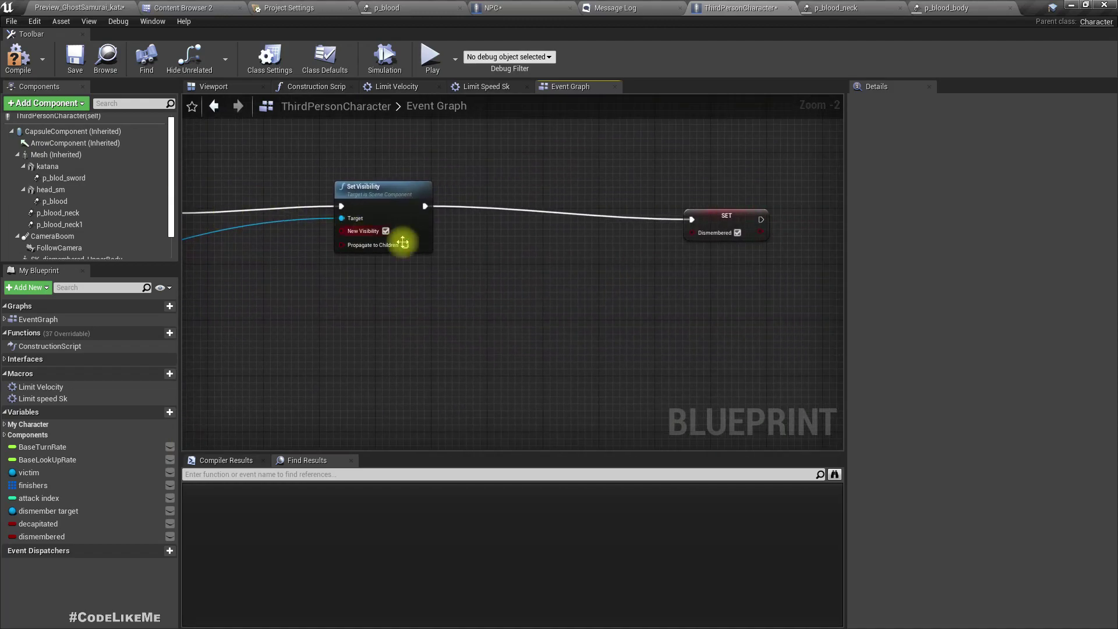
left_click(66, 225)
left_click(65, 227)
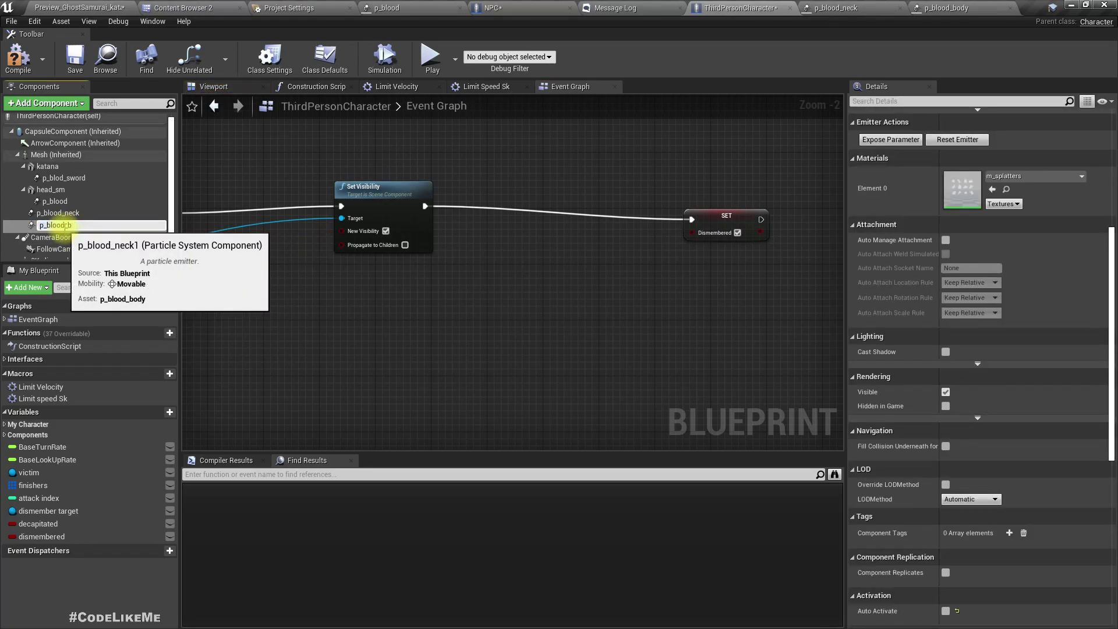
key("Return")
Add an Activate node with Reset enabled for P Blood Body, wired between Set Visibility and SET Dismembered at the end of the dismemberment chain
left_click_drag(62, 225, 537, 242)
type("activate")
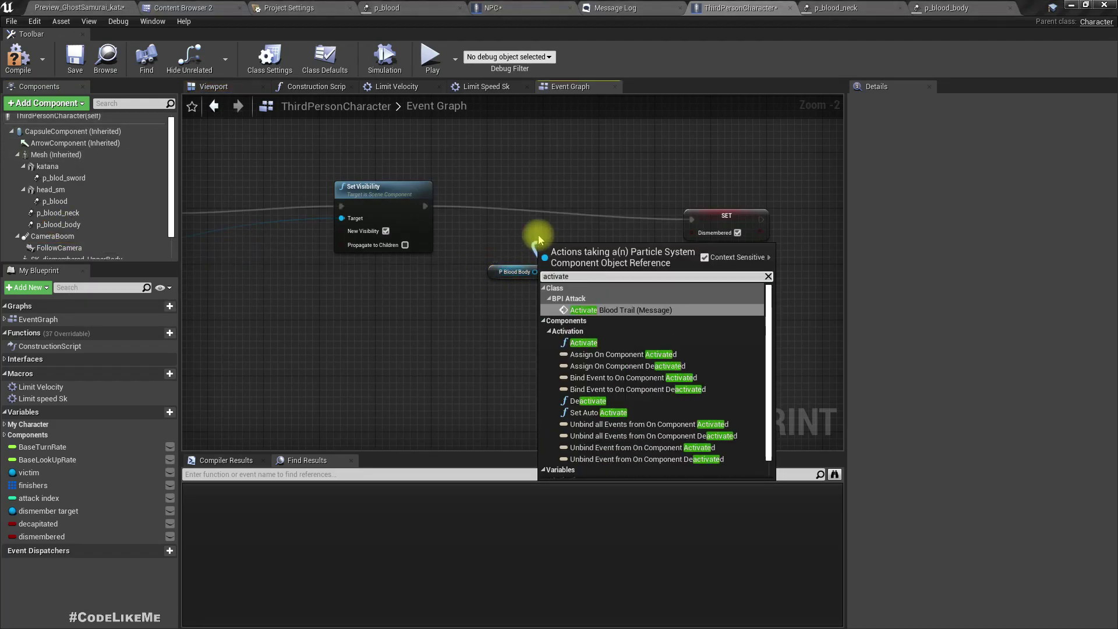
key("Return")
left_click_drag(585, 263, 692, 220)
left_click_drag(589, 202, 426, 207)
Play the Preview_GhostSamurai_katana level full screen and perform finishers on several NPCs to check the body blood spray, and end the session
left_click(92, 7)
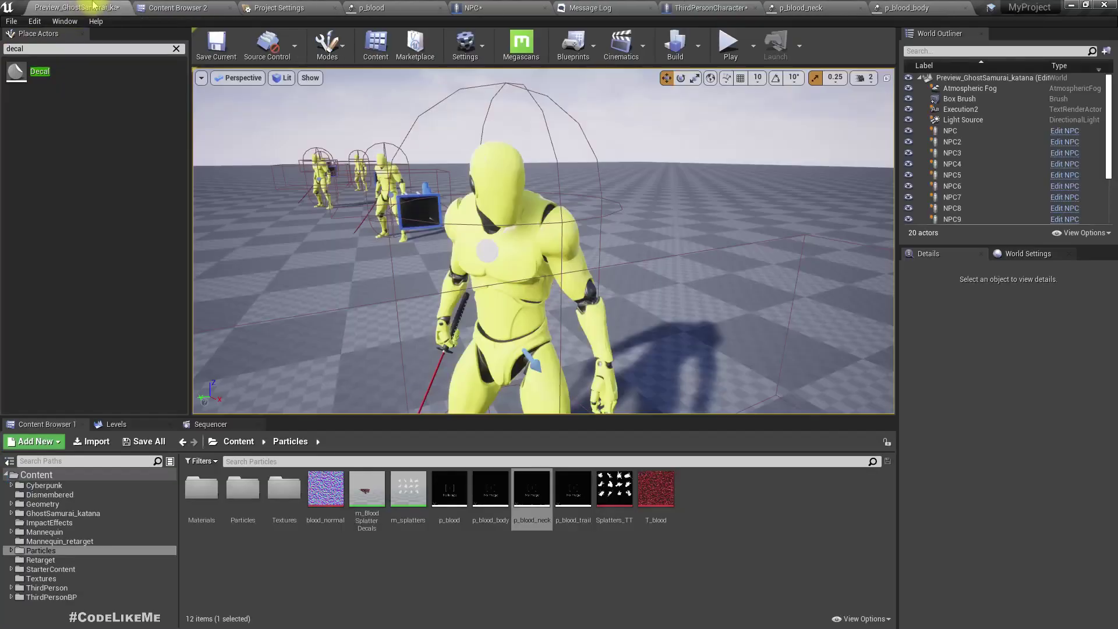
right_click_drag(555, 204, 573, 208)
key("F11")
key("alt+p")
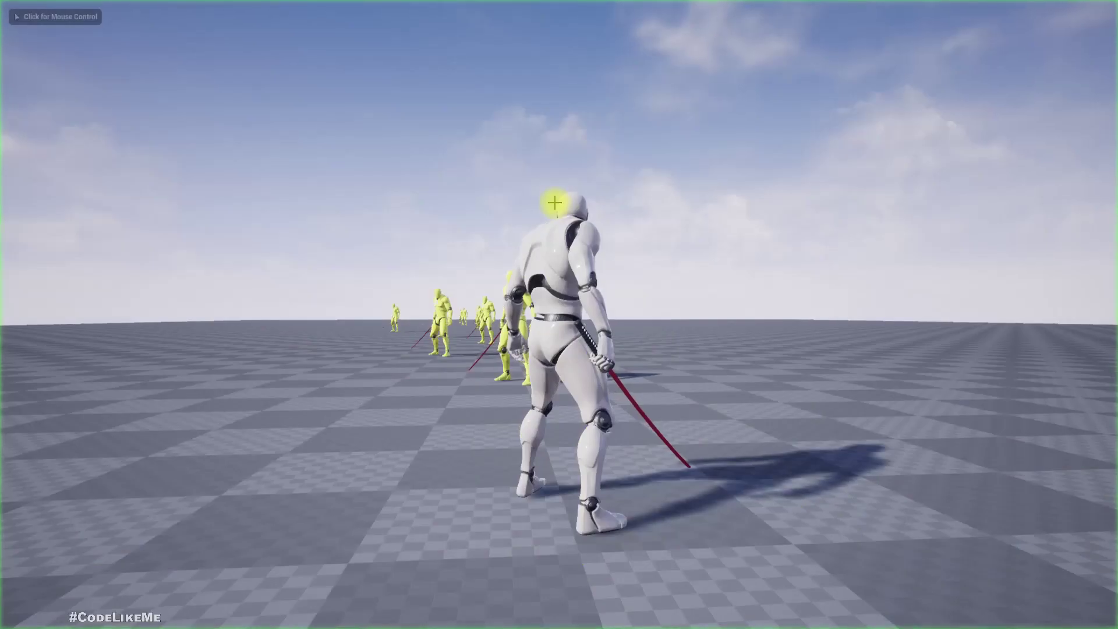
key("f")
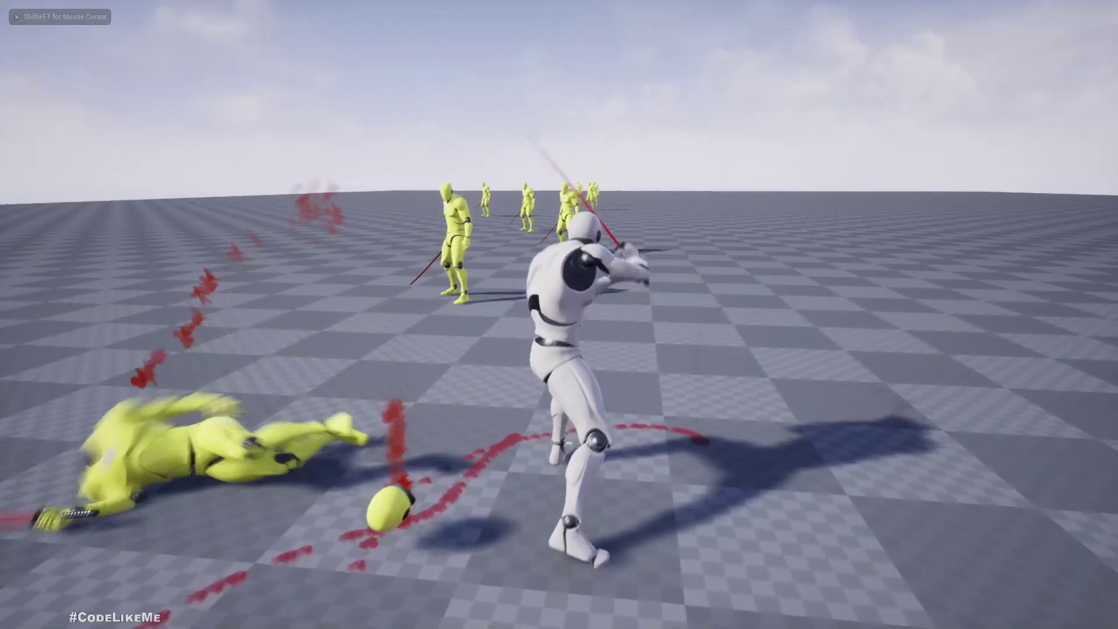
key("w")
key("f")
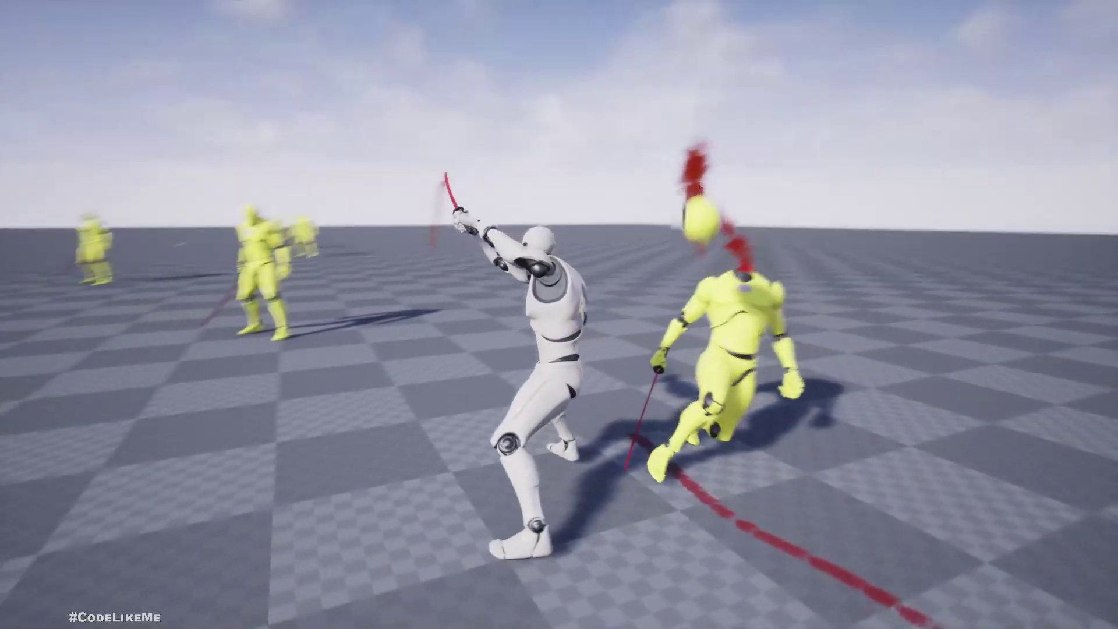
key("w")
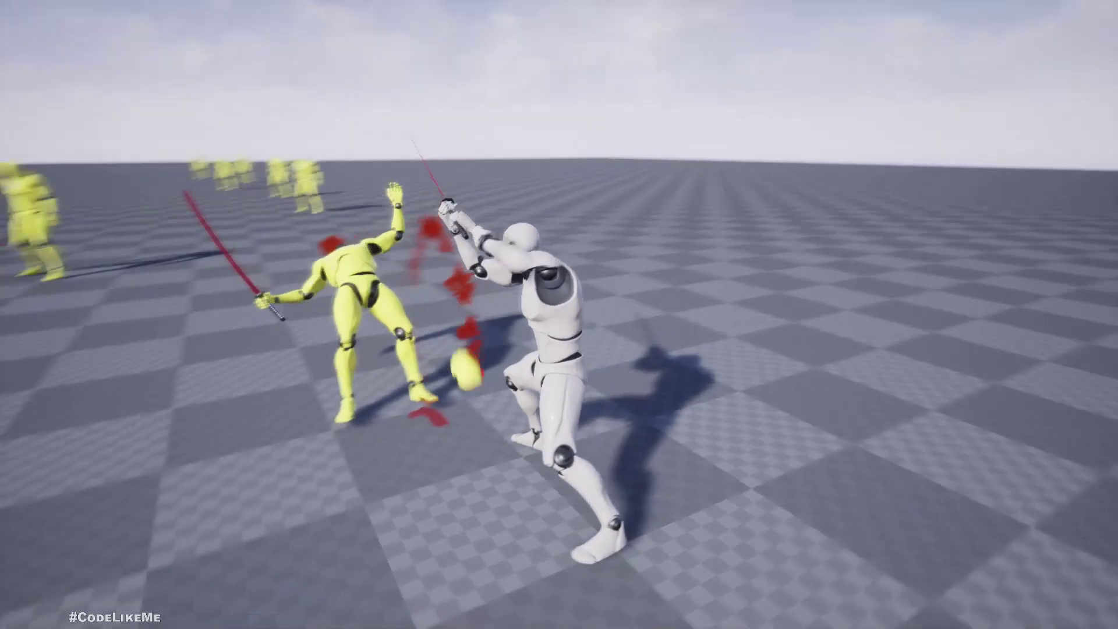
key("w")
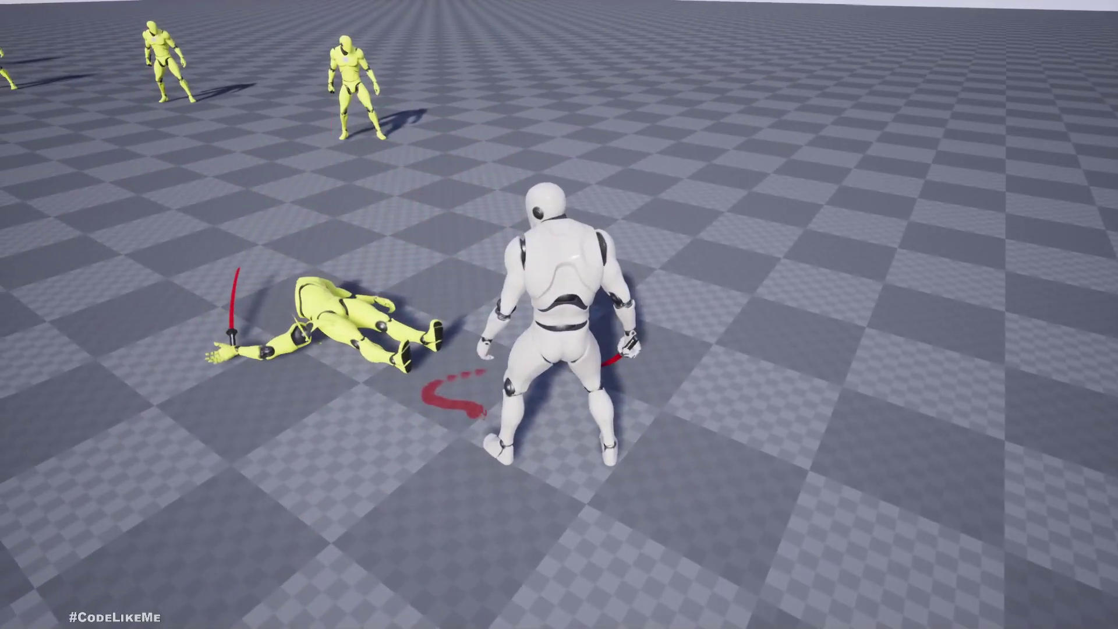
key("w")
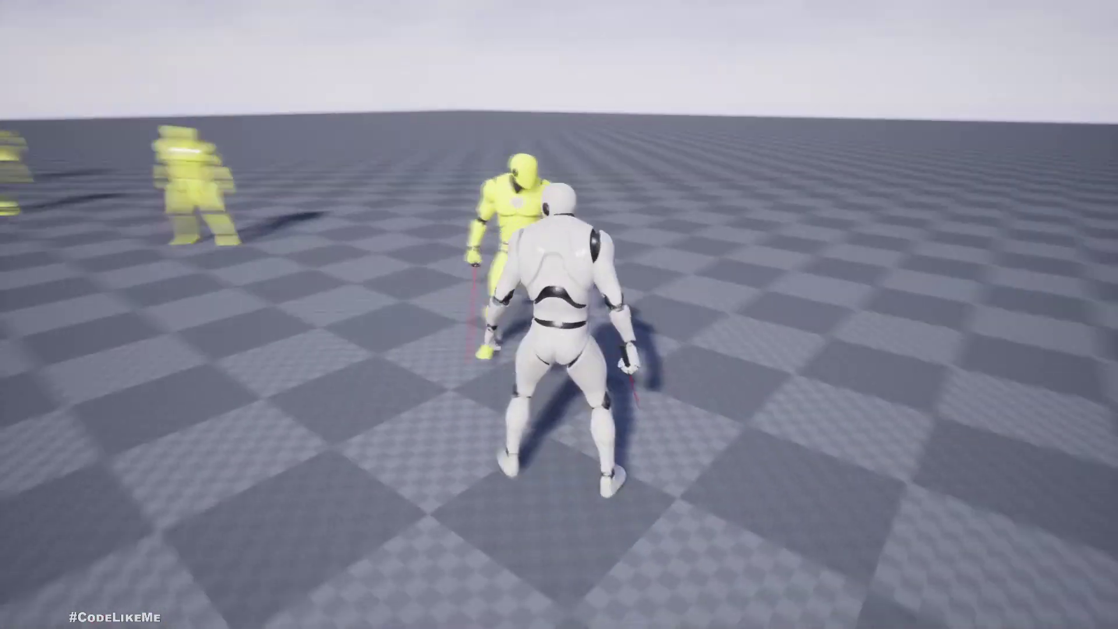
key("f")
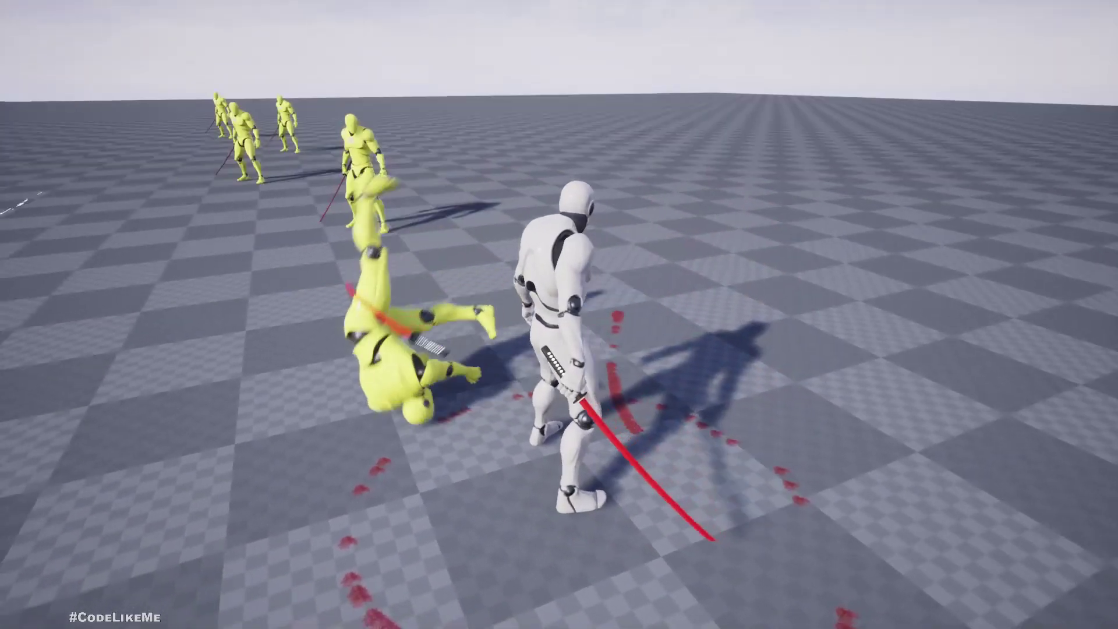
key("w")
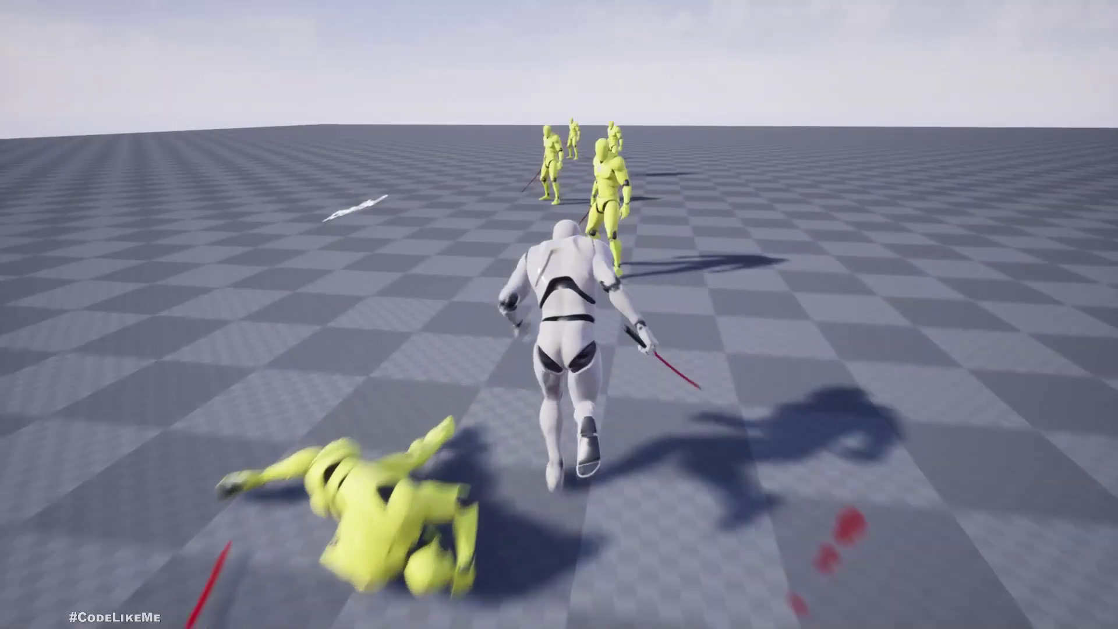
key("f")
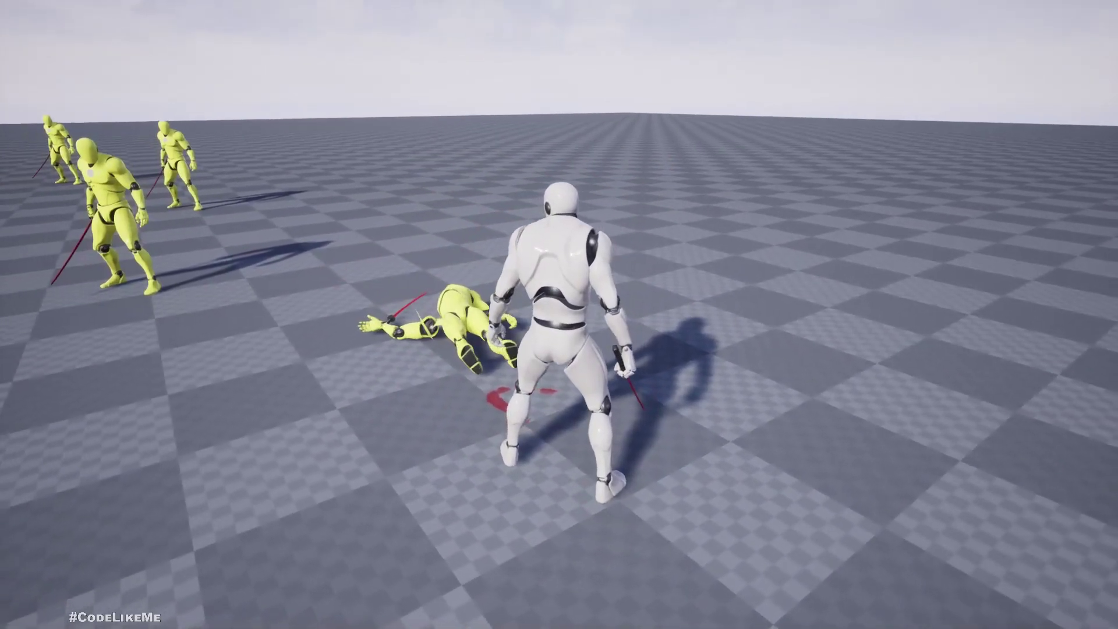
key("Escape")
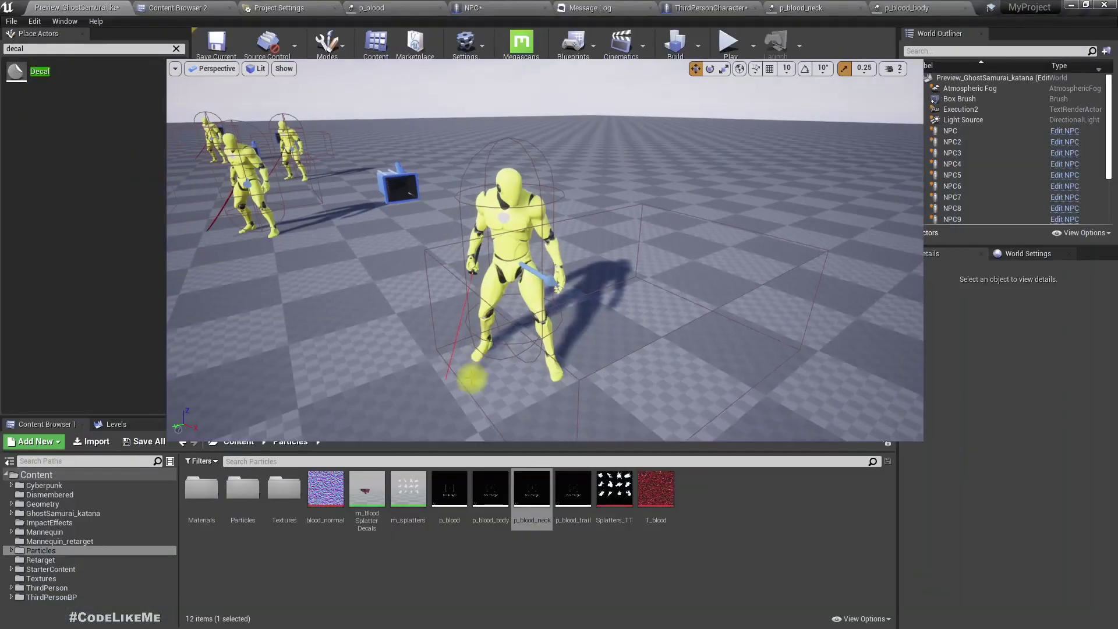
Enable In World Space on p_blood_body's Initial Velocity module and open its maximum X start velocity for editing
left_click(678, 6)
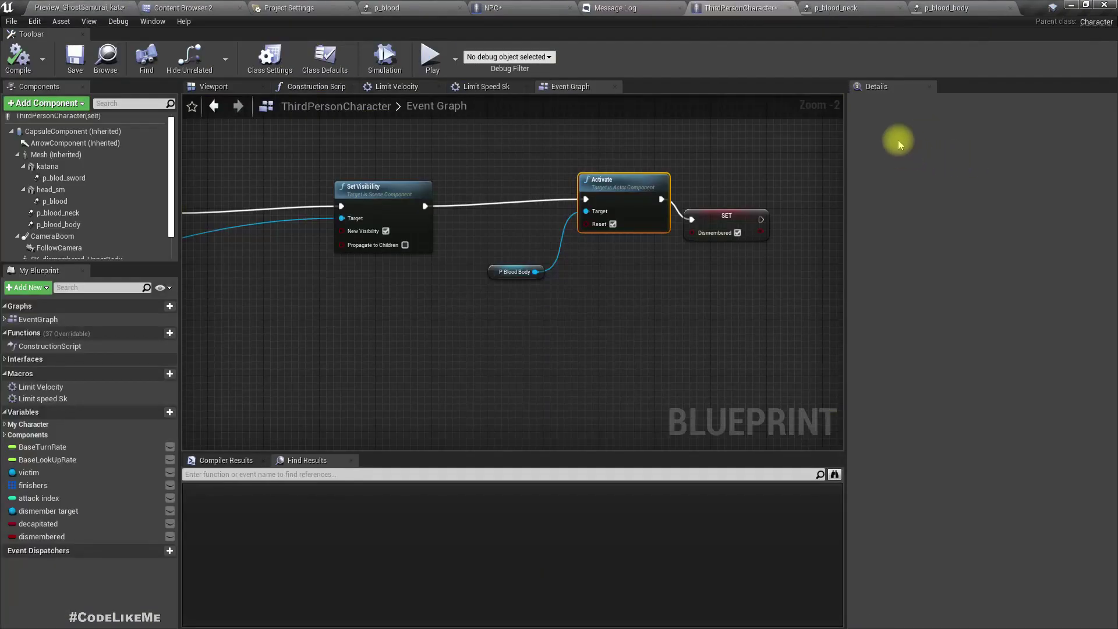
left_click(947, 6)
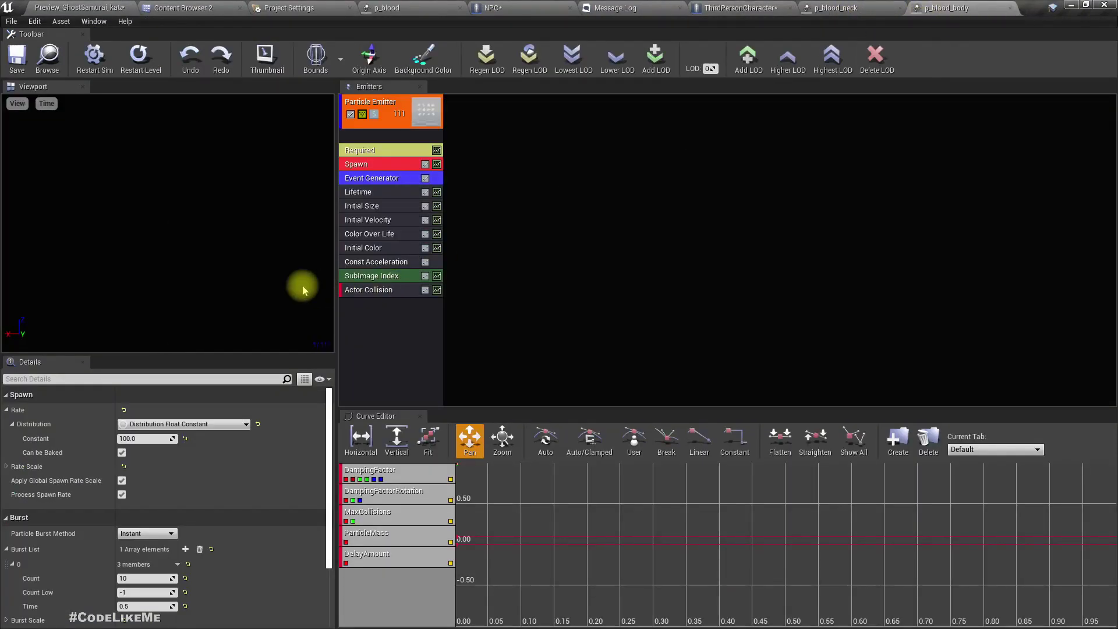
left_click(392, 218)
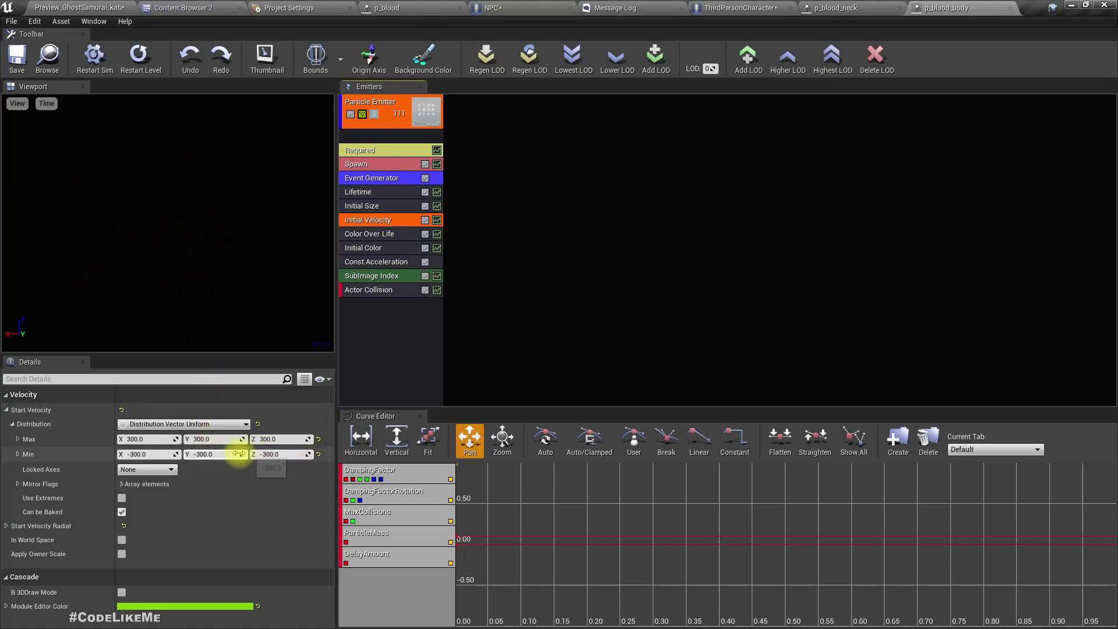
left_click(122, 539)
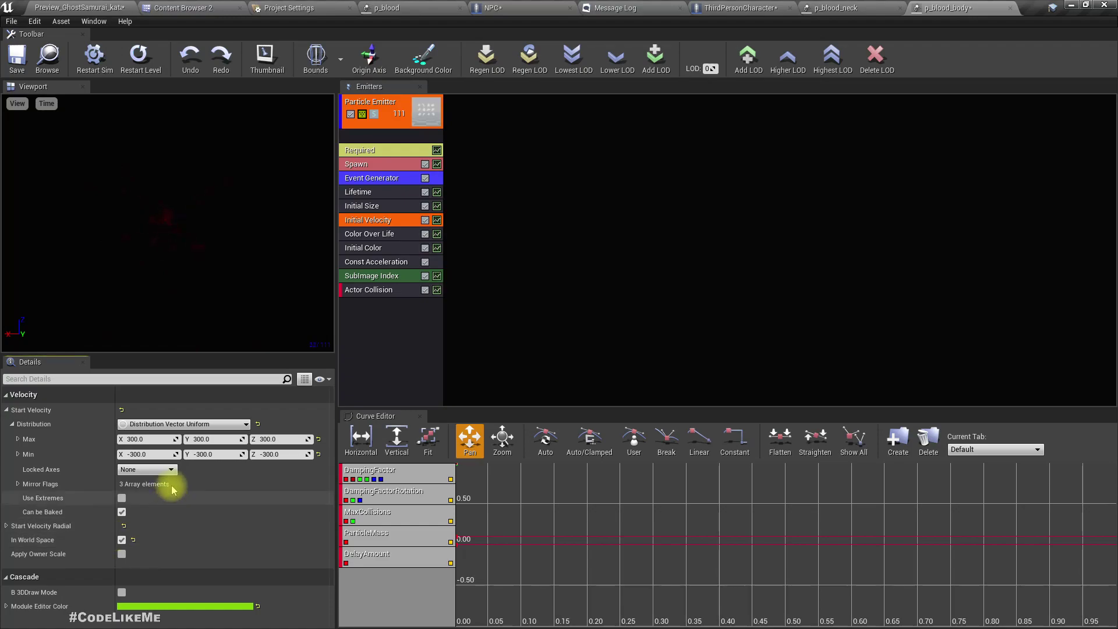
left_click(157, 444)
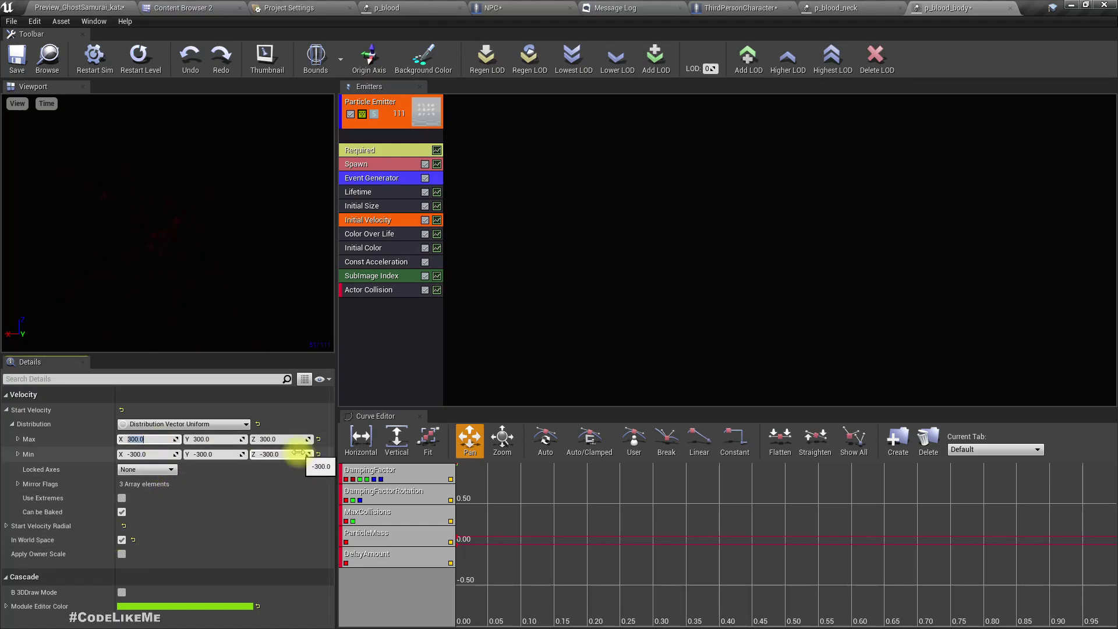
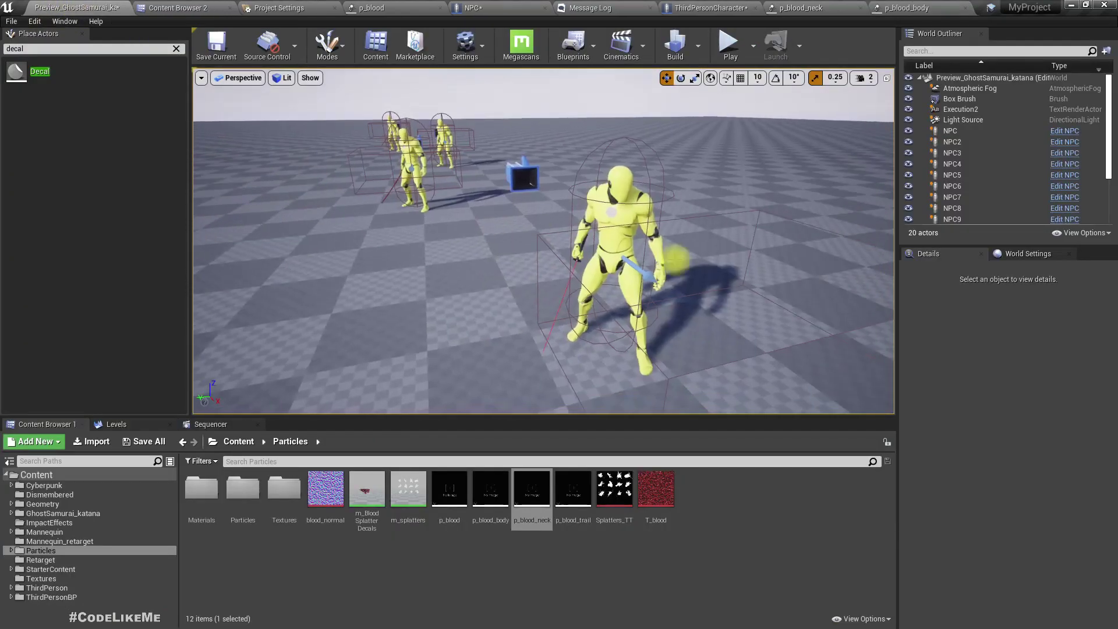
Play the Preview_GhostSamurai_katana level full screen, perform katana finishers on one NPC after another to check the blood sprays and decals, and end the session
key("F11")
key("alt+p")
left_click(674, 260)
key("w")
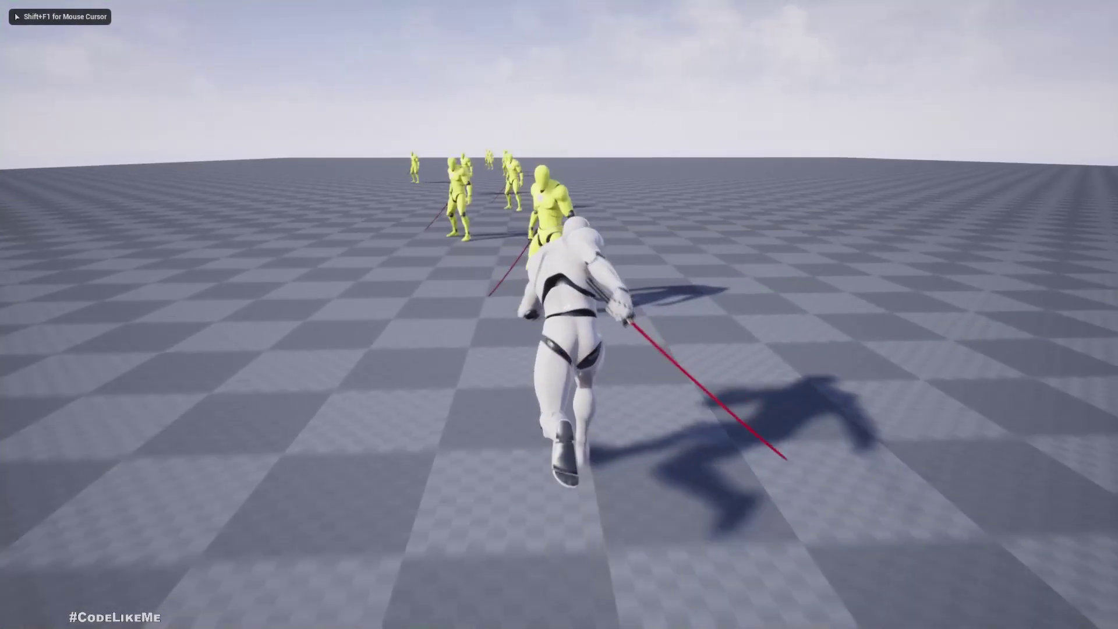
left_click(559, 315)
left_click(559, 315)
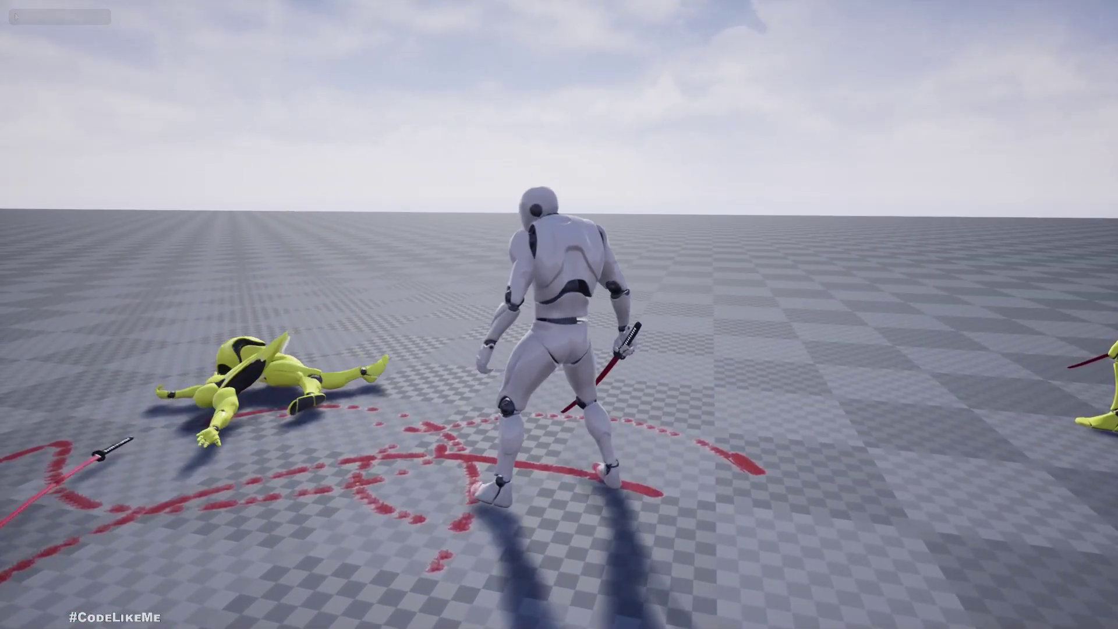
key("w")
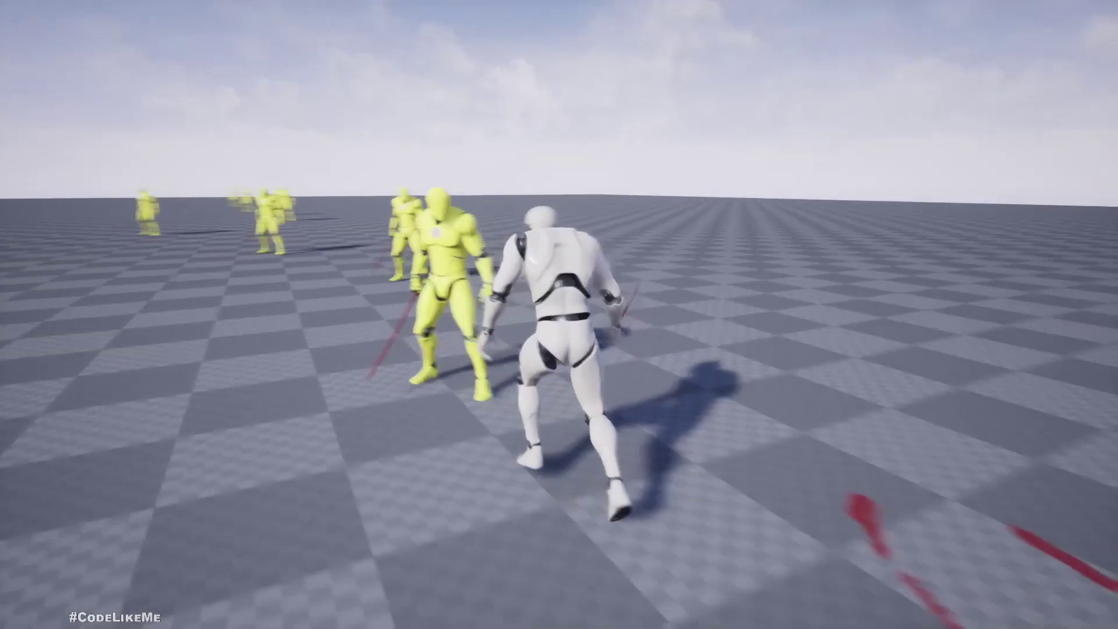
left_click(559, 315)
left_click(559, 314)
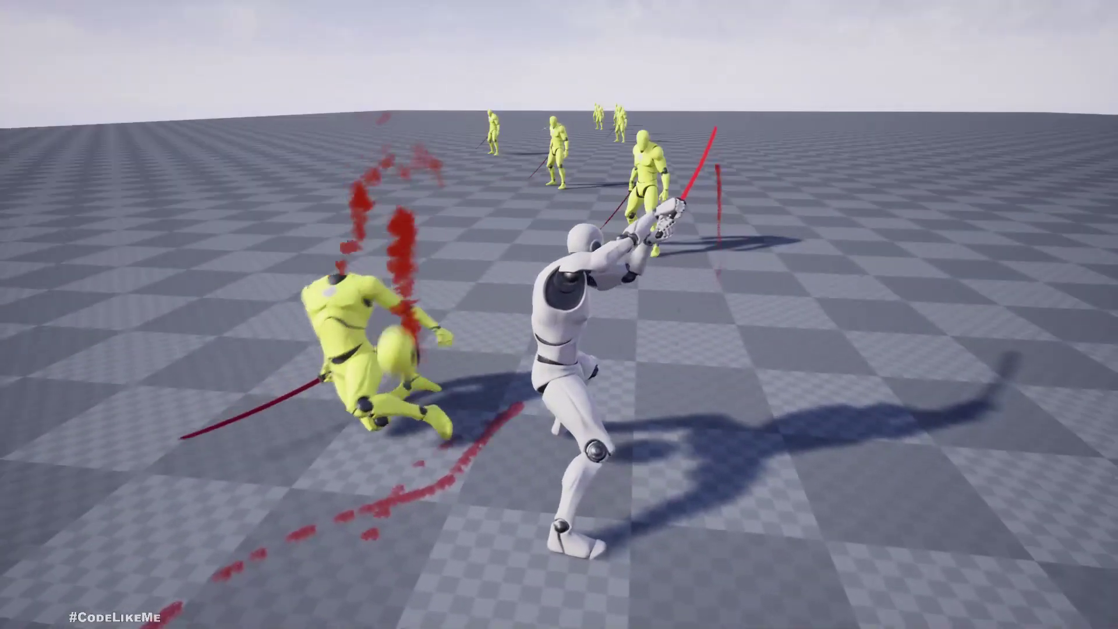
key("w")
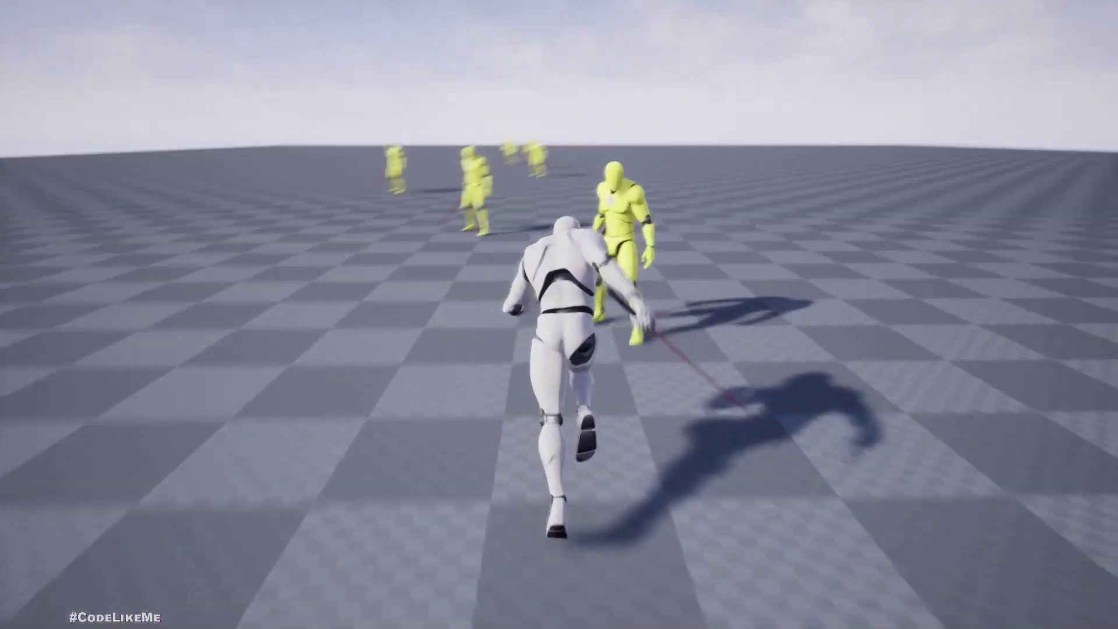
left_click(559, 315)
left_click(559, 315)
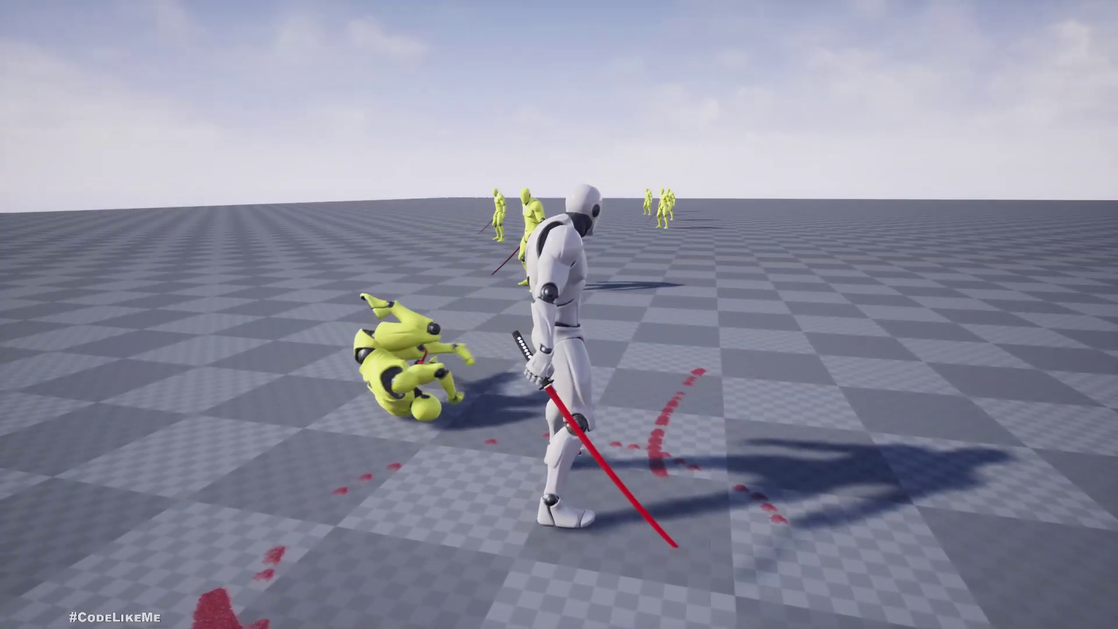
key("w")
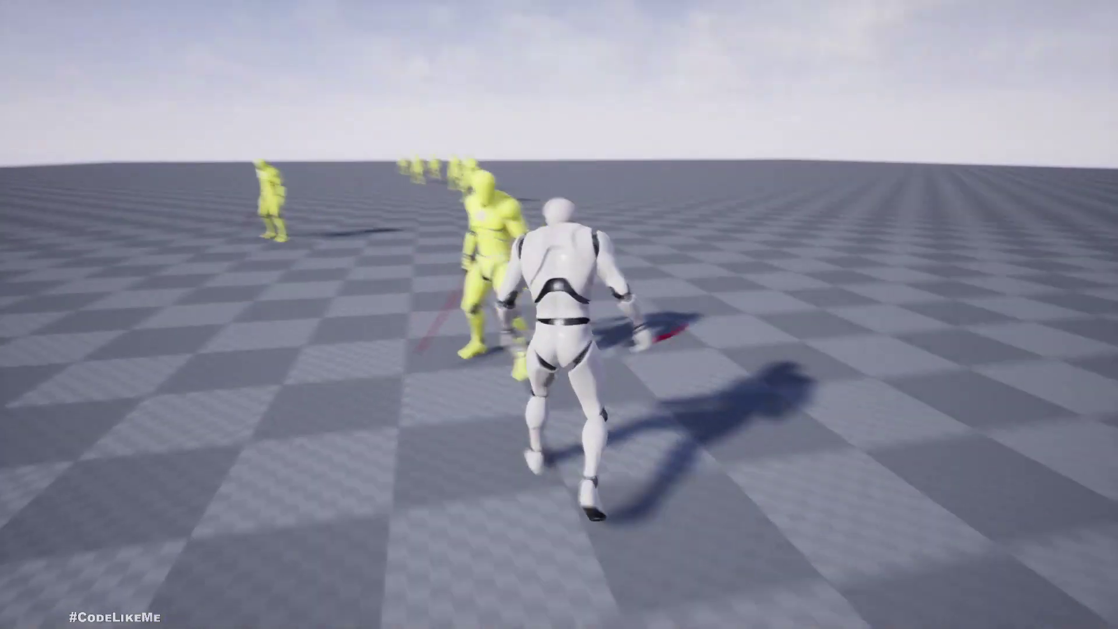
left_click(559, 314)
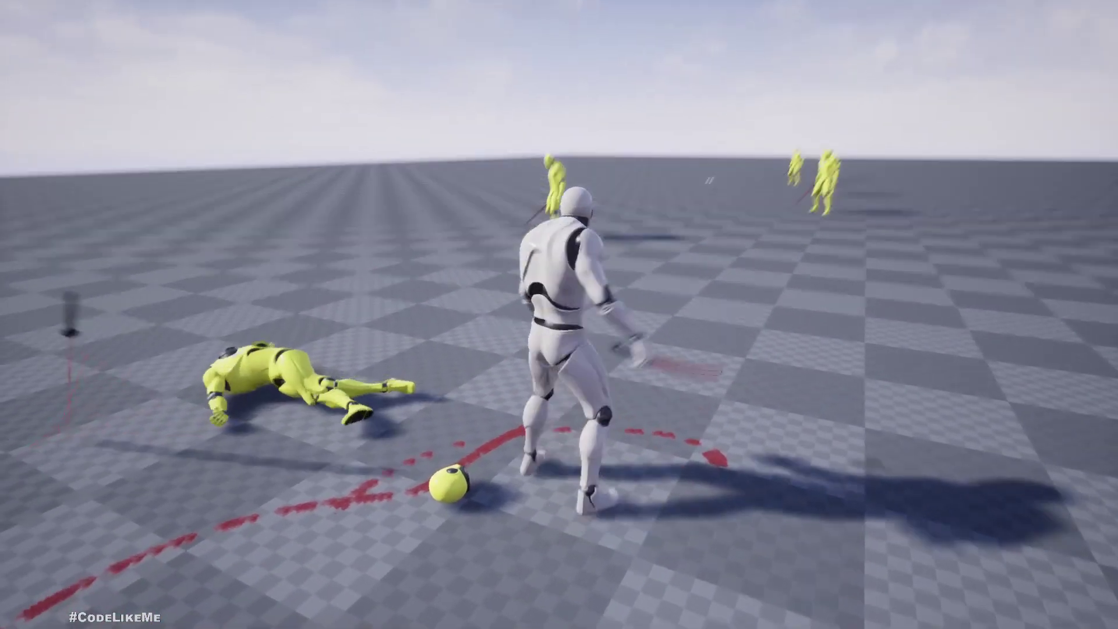
key("w")
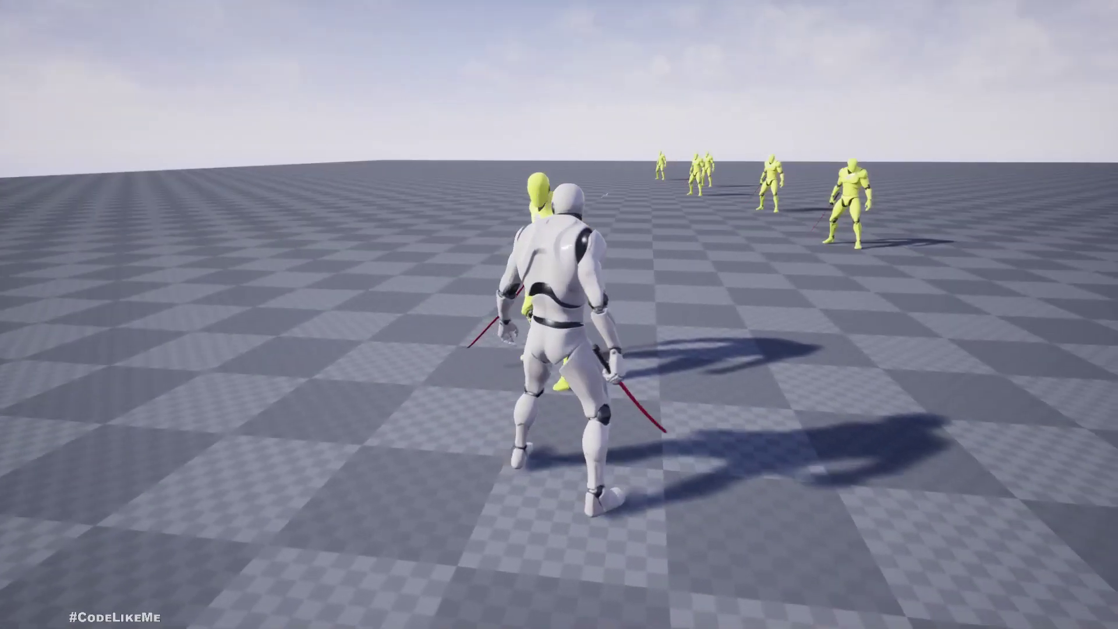
left_click(559, 314)
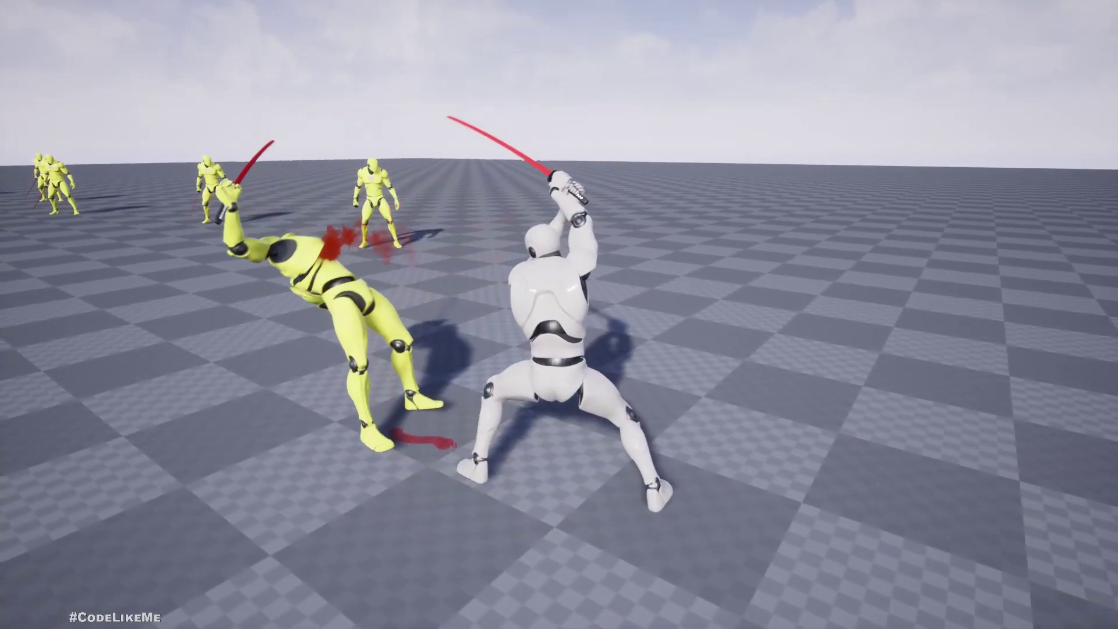
key("w")
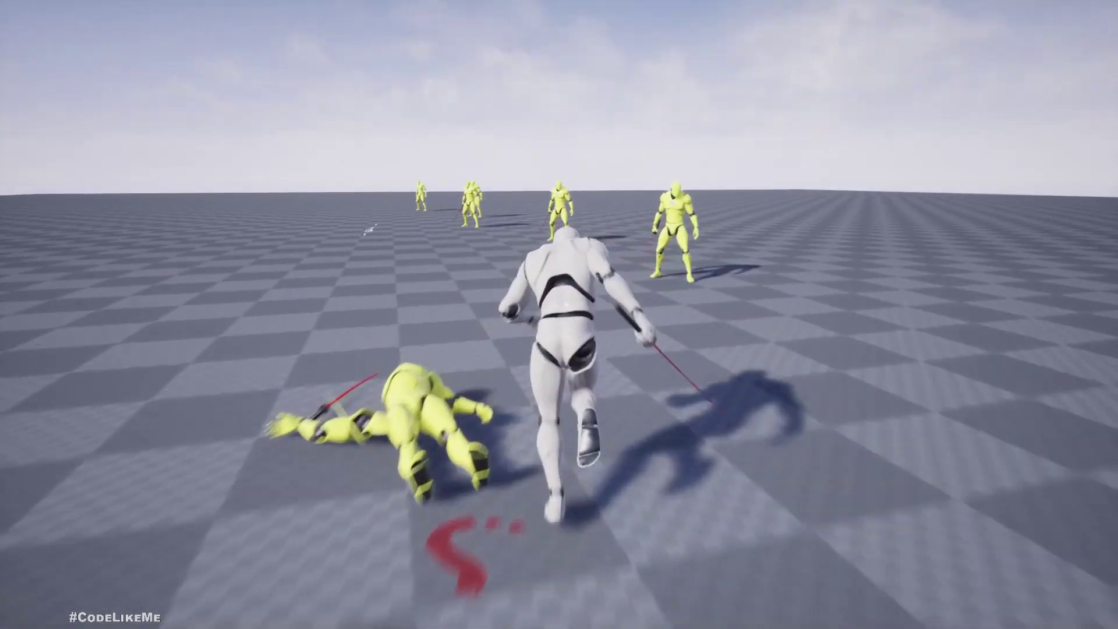
left_click(559, 315)
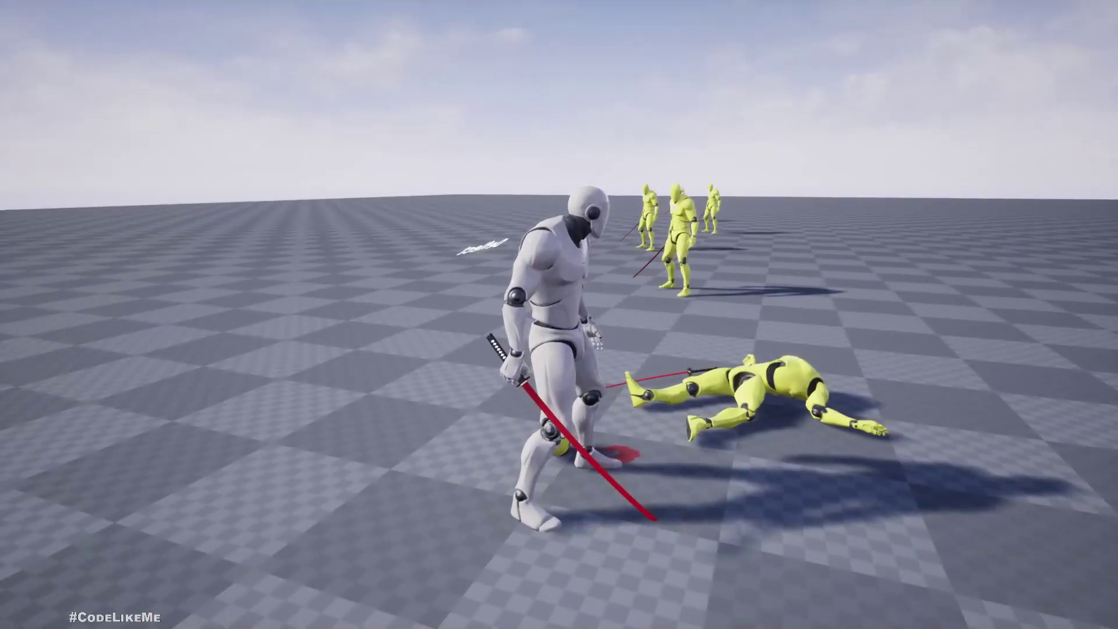
key("w")
left_click(559, 315)
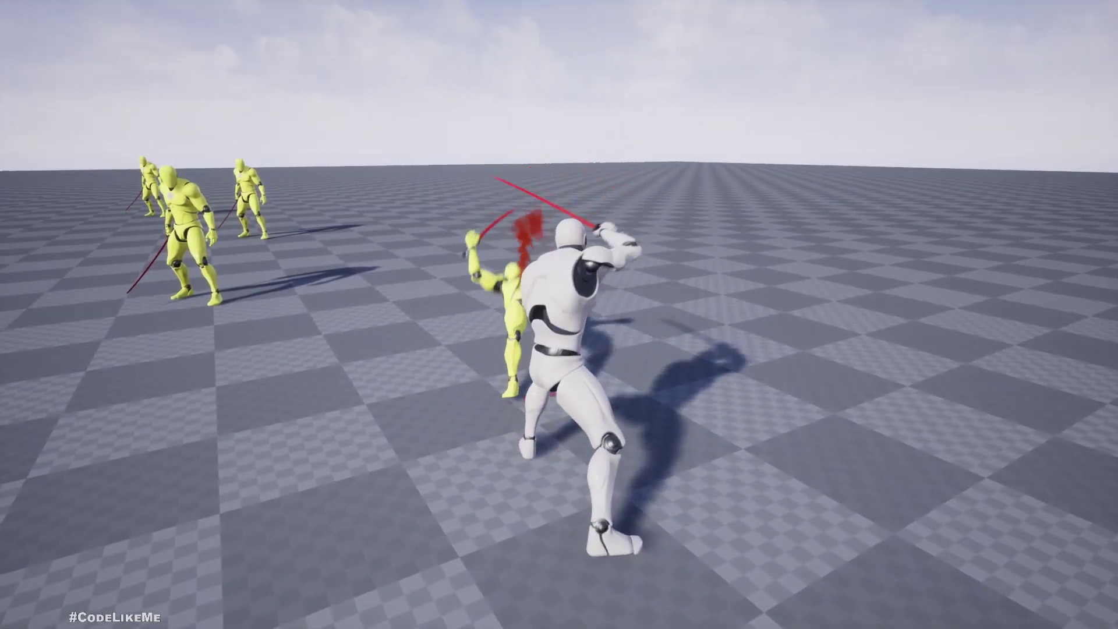
key("w")
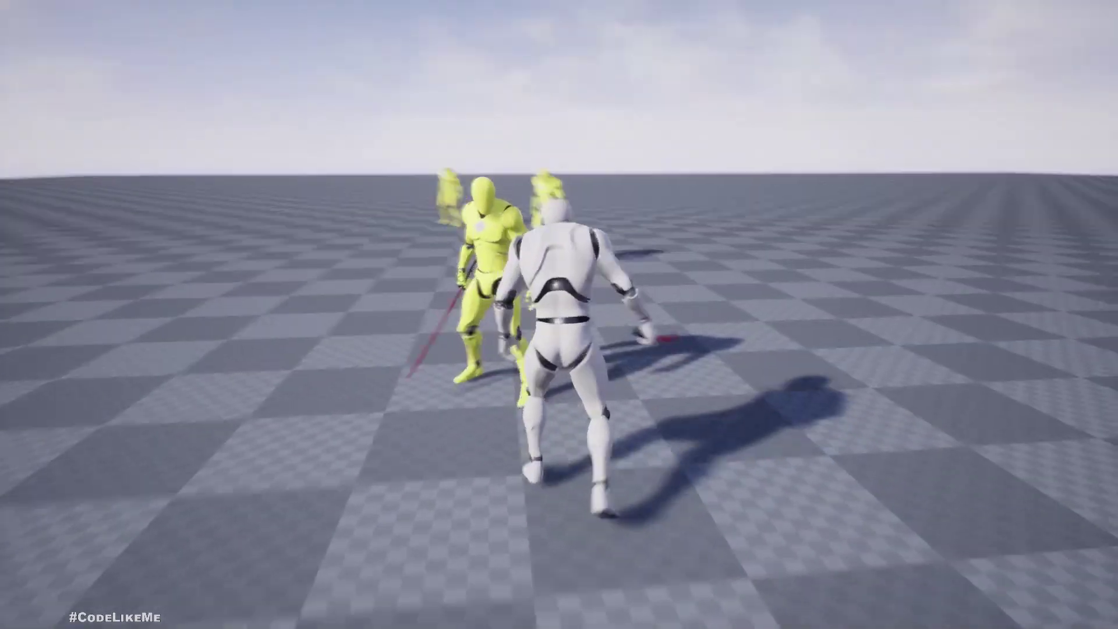
key("f")
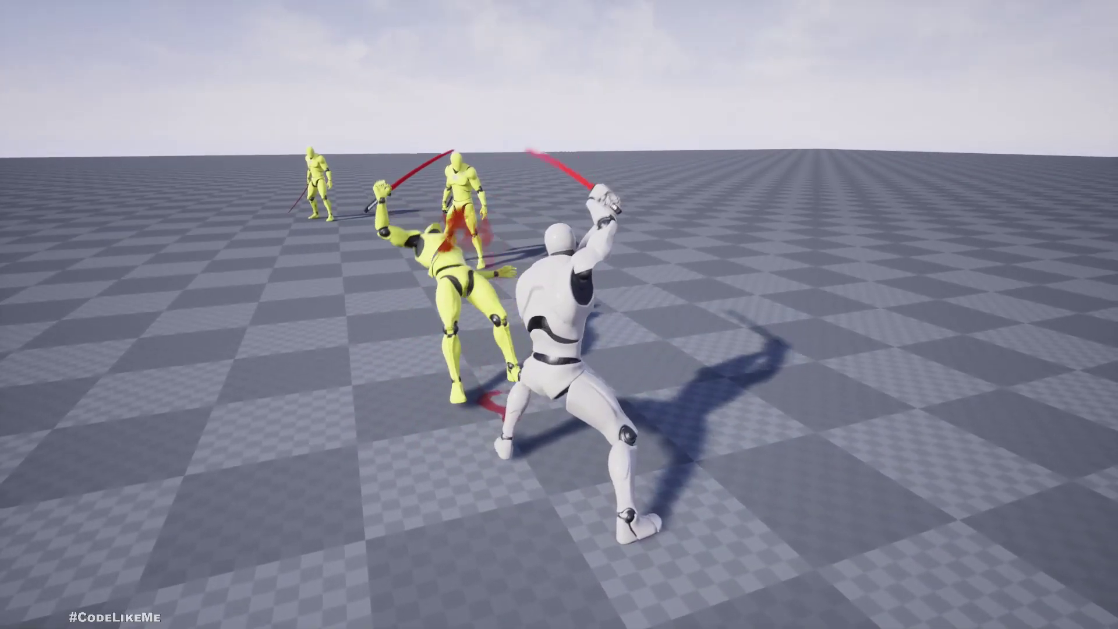
key("Escape")
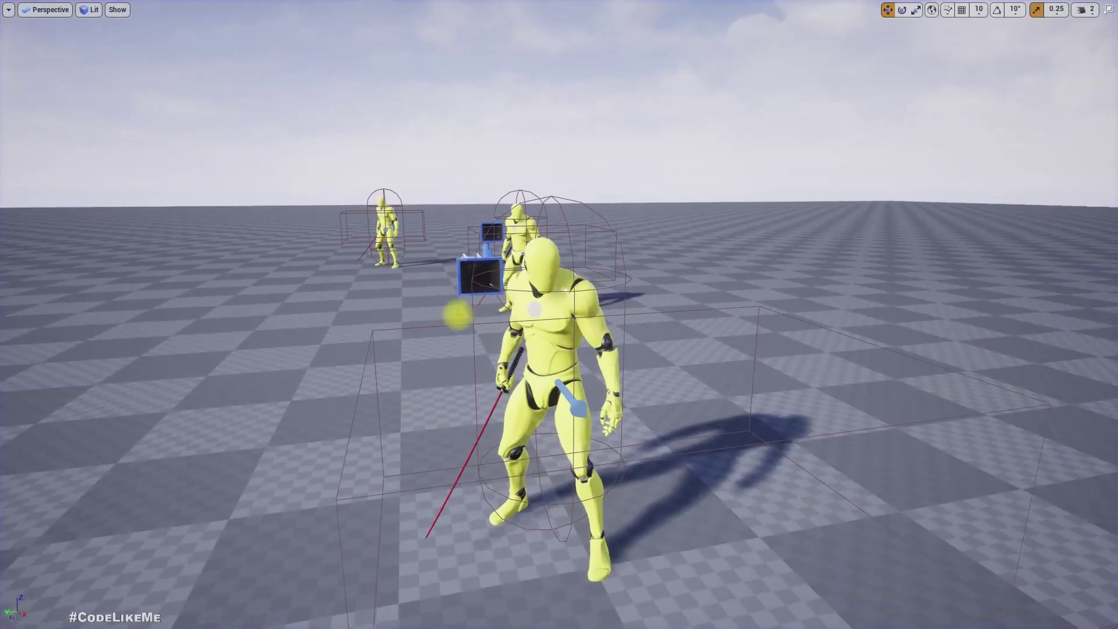
key("F11")
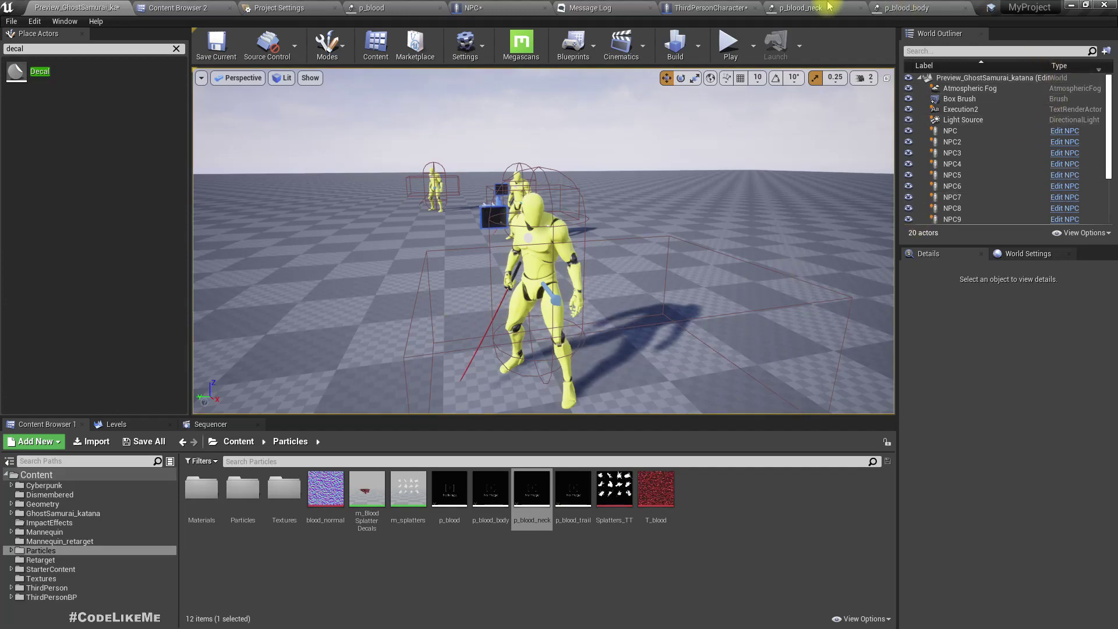
In the ThirdPersonCharacter event graph, collapse the Spawn Decal at Location node of the p_blod_sword collision event into a macro named Spawn BloodDecal
left_click(711, 7)
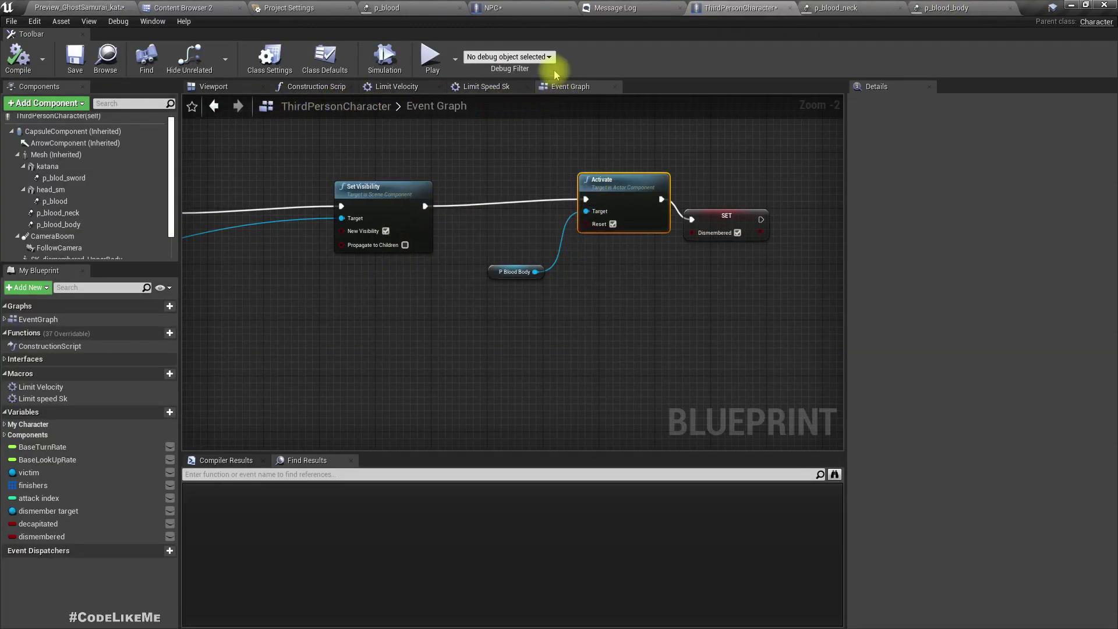
scroll(499, 233, "down", 6)
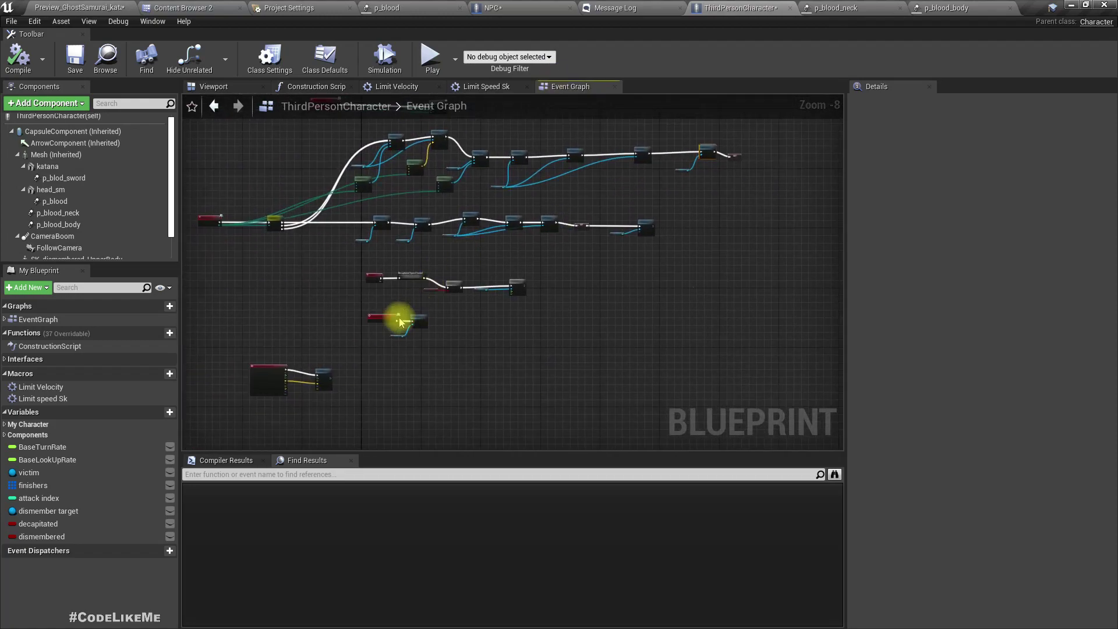
scroll(382, 291, "up", 5)
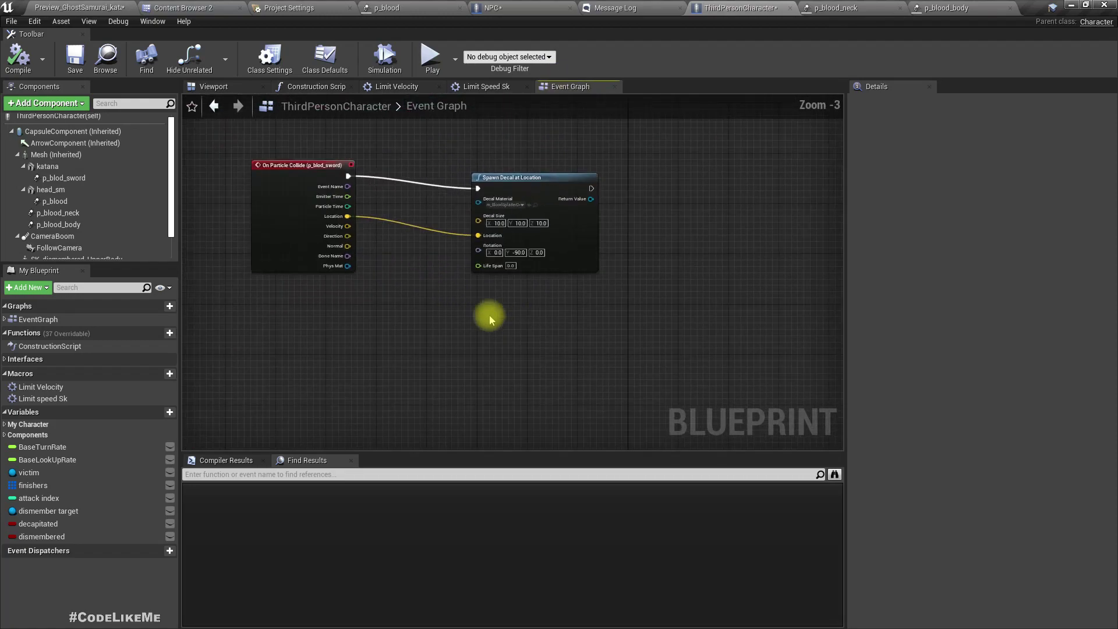
right_click_drag(465, 312, 490, 312)
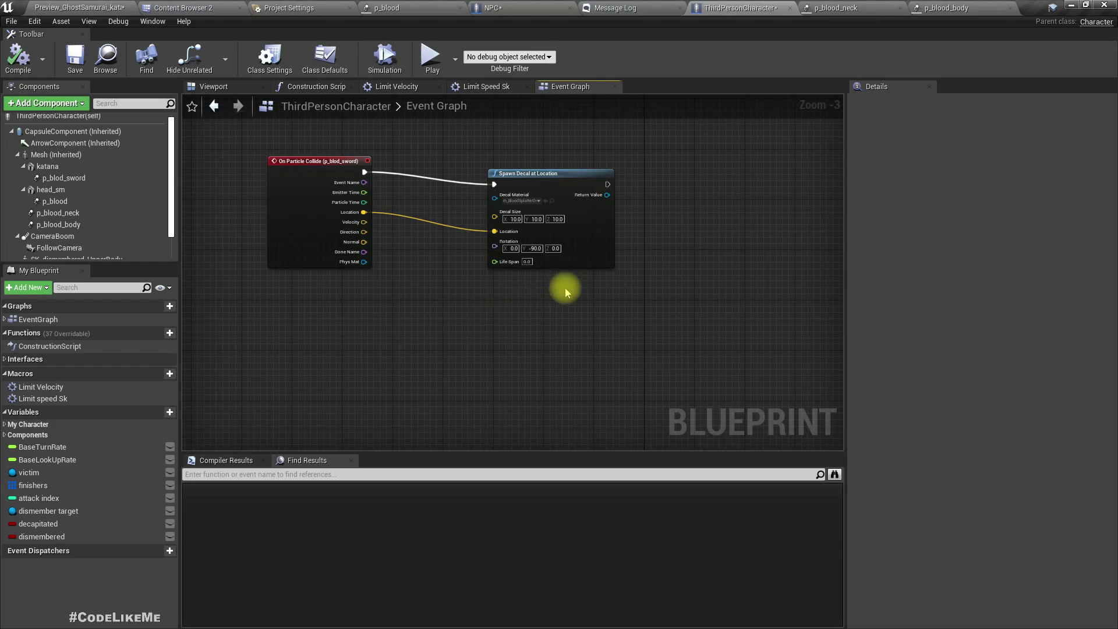
right_click_drag(566, 291, 586, 295)
left_click_drag(469, 156, 617, 278)
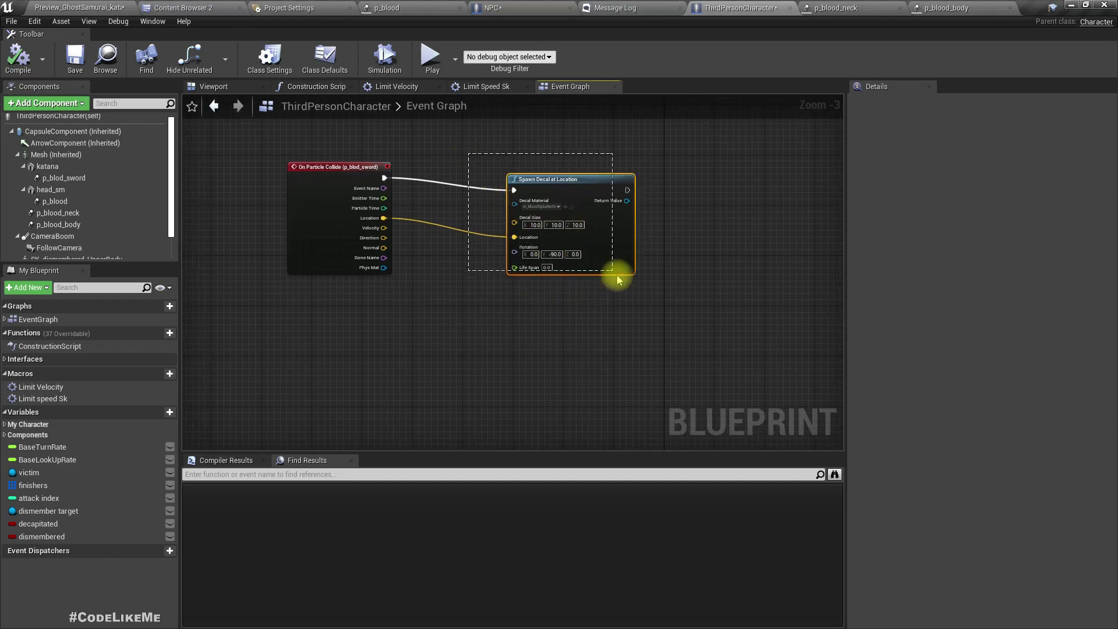
right_click(578, 186)
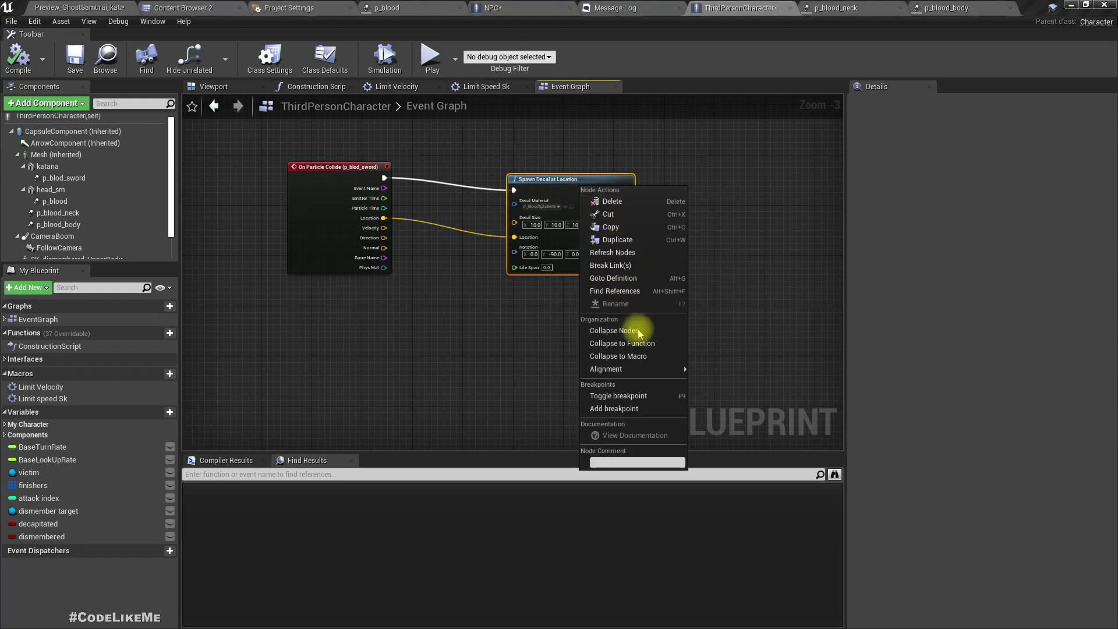
left_click(640, 357)
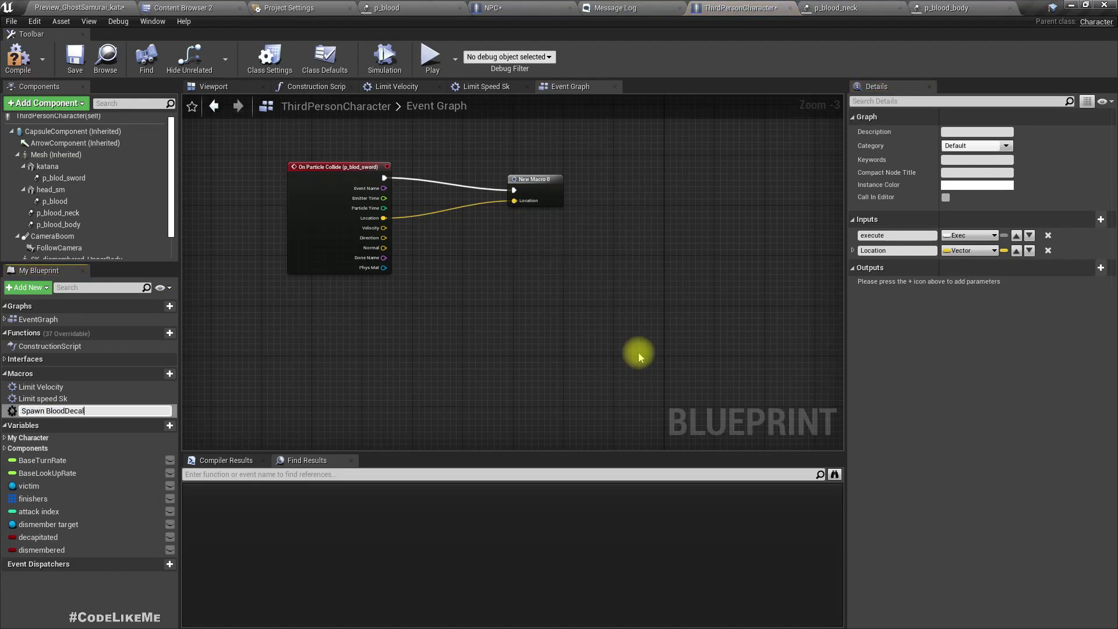
key("Return")
Duplicate the Spawn Blood Decal macro node and place the copy below the p_blod_sword collision event's chain
left_click(536, 194)
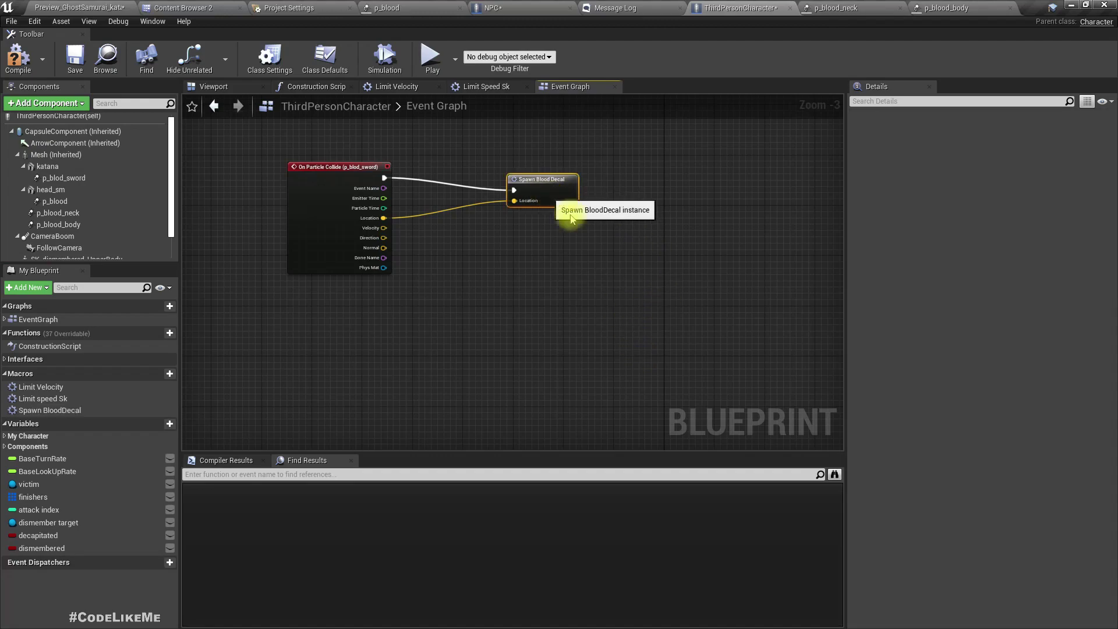
key("ctrl+v")
left_click_drag(641, 238, 490, 315)
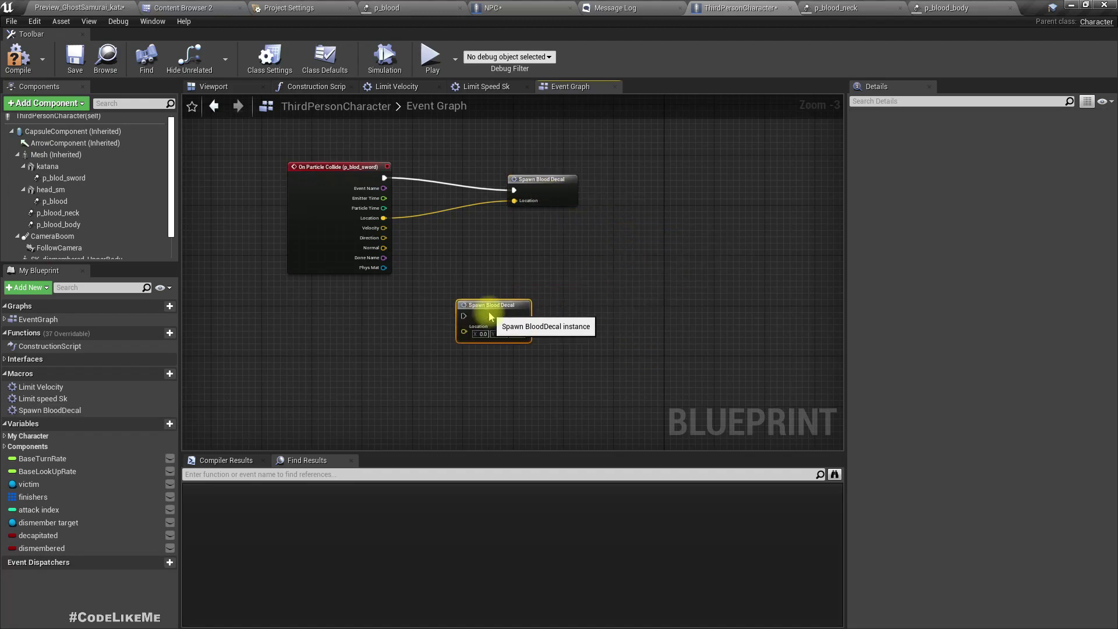
Add an On Particle Collide event for the p_blood component and place it below the p_blod_sword collision event
left_click(63, 202)
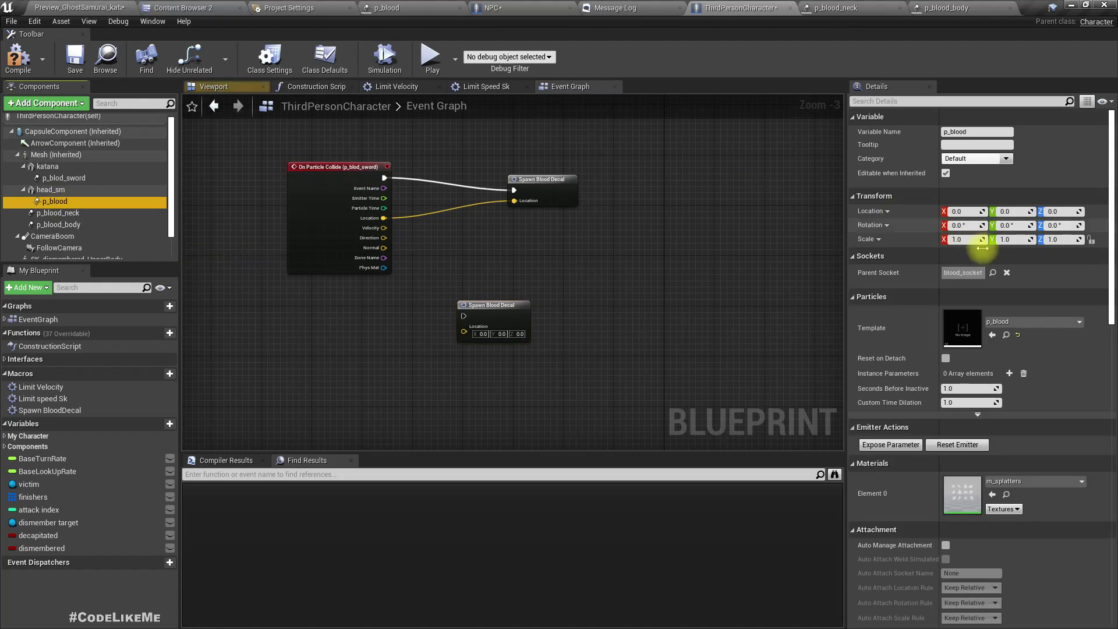
scroll(1061, 420, "down", 15)
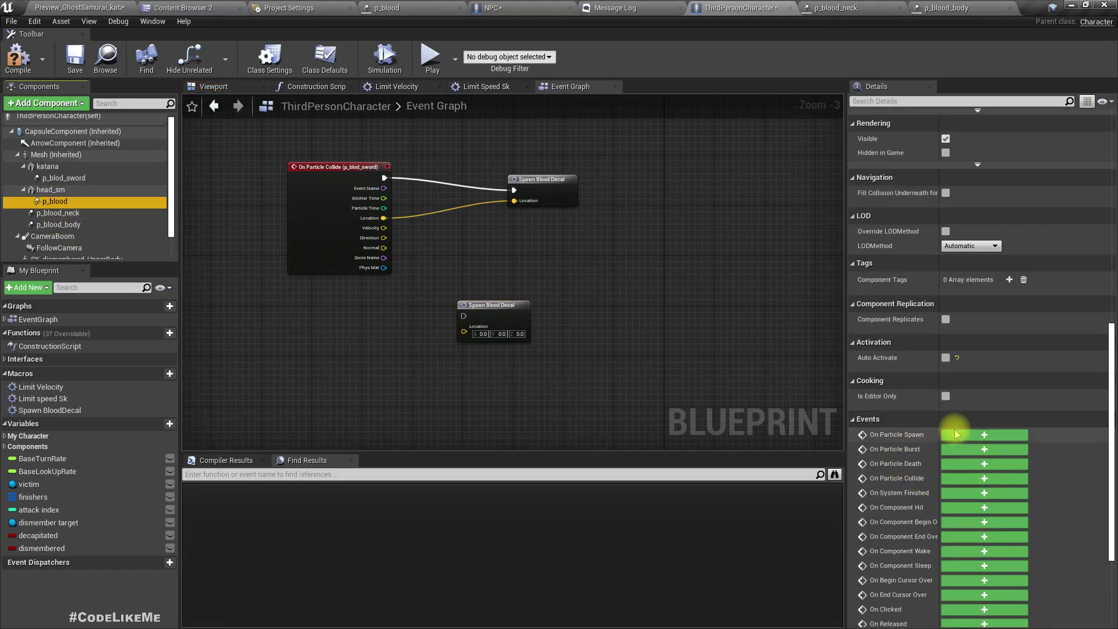
left_click(968, 479)
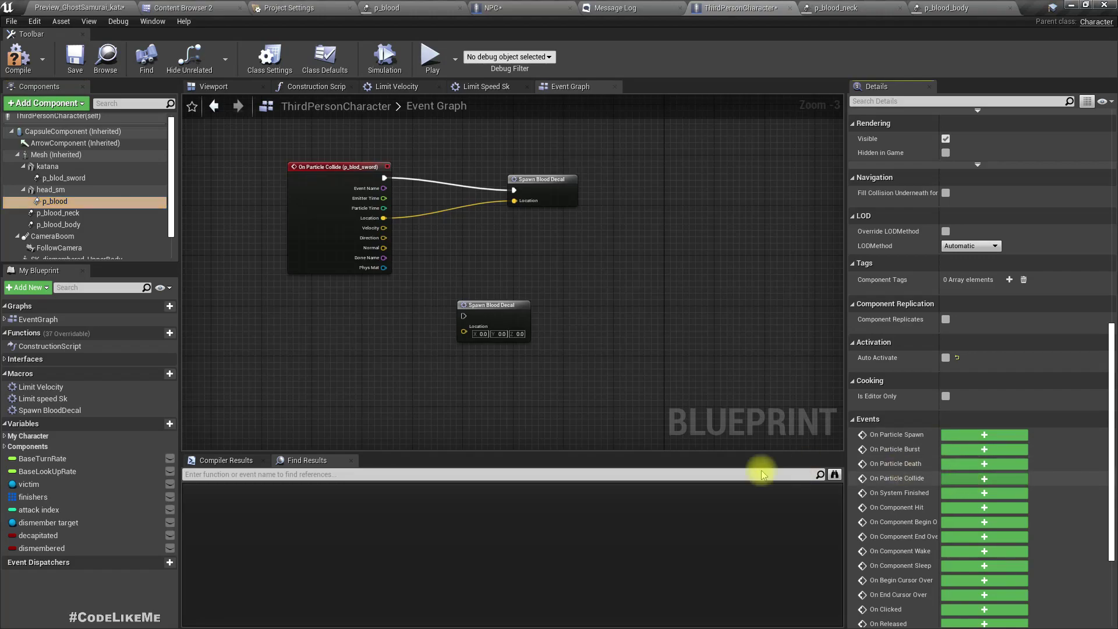
left_click_drag(305, 350, 494, 287)
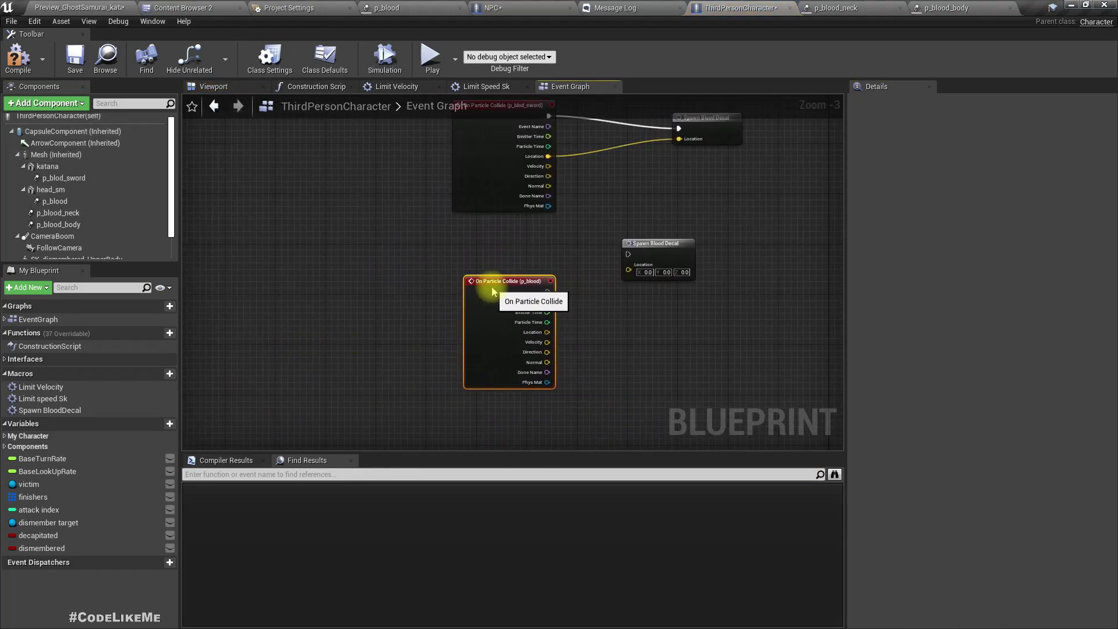
Add an On Particle Collide event for the p_blood_neck component and place it under the p_blood collision event
left_click(53, 213)
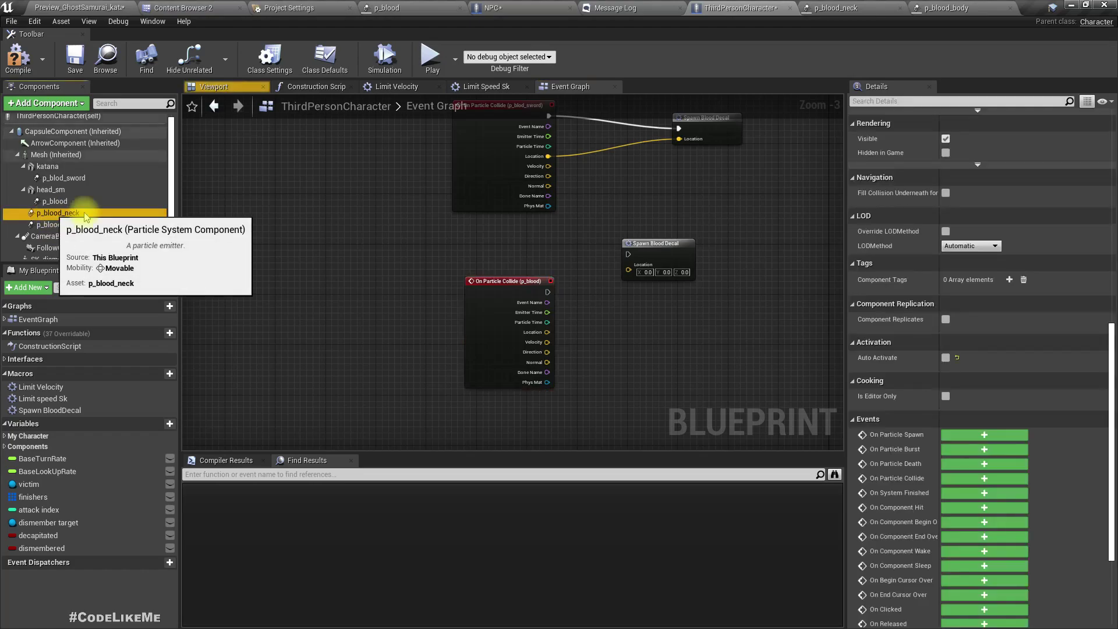
left_click(964, 478)
left_click_drag(517, 234, 794, 295)
scroll(346, 260, "down", 3)
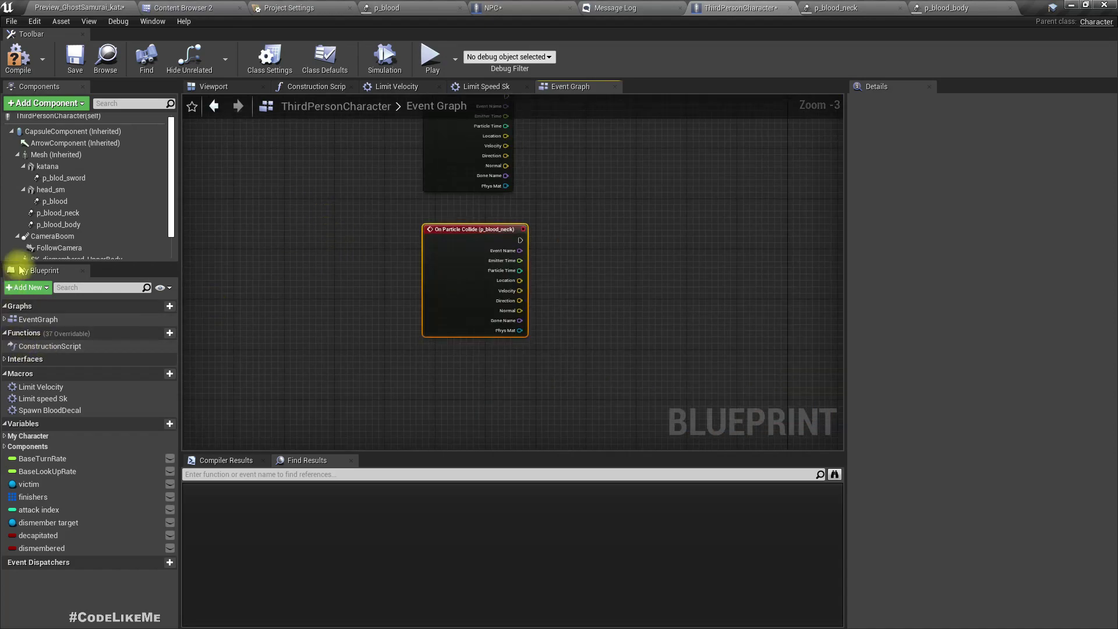
Add an On Particle Collide event for the p_blood_body component and arrange it with the other collision events
left_click(65, 225)
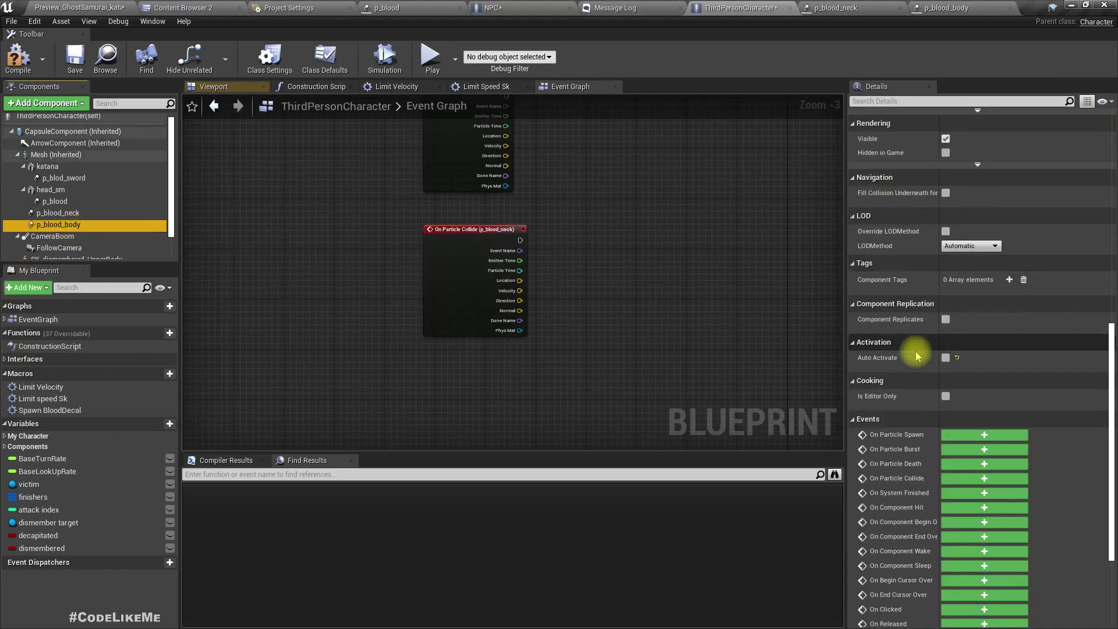
left_click(951, 483)
scroll(444, 319, "down", 4)
left_click_drag(430, 317, 481, 333)
scroll(492, 328, "up", 2)
Wire the p_blood collision event's execution output and Location into the Spawn Blood Decal node beside it
right_click_drag(543, 339, 501, 354)
right_click(501, 354)
left_click_drag(501, 149, 501, 192)
scroll(468, 219, "up", 5)
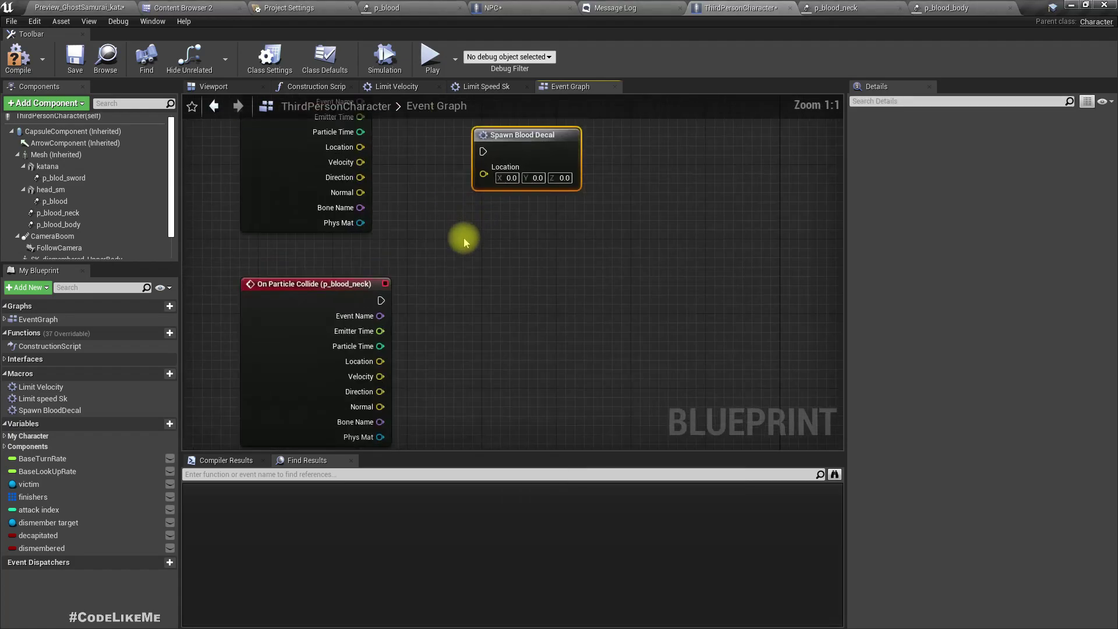
right_click_drag(464, 237, 457, 335)
left_click_drag(353, 186, 474, 256)
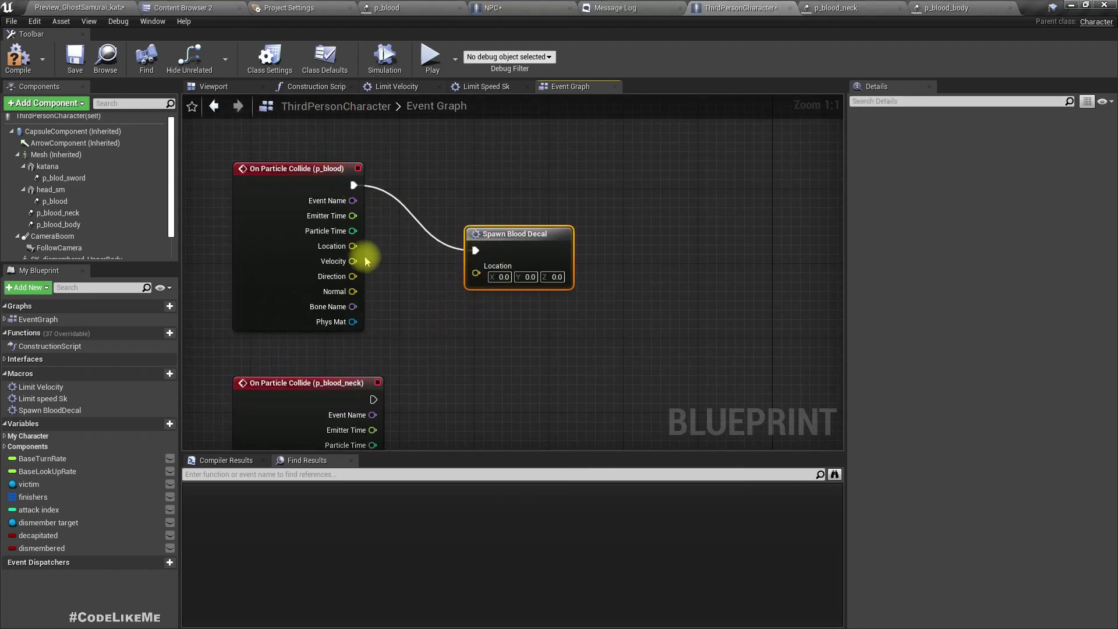
left_click_drag(353, 247, 476, 274)
right_click_drag(476, 273, 469, 244)
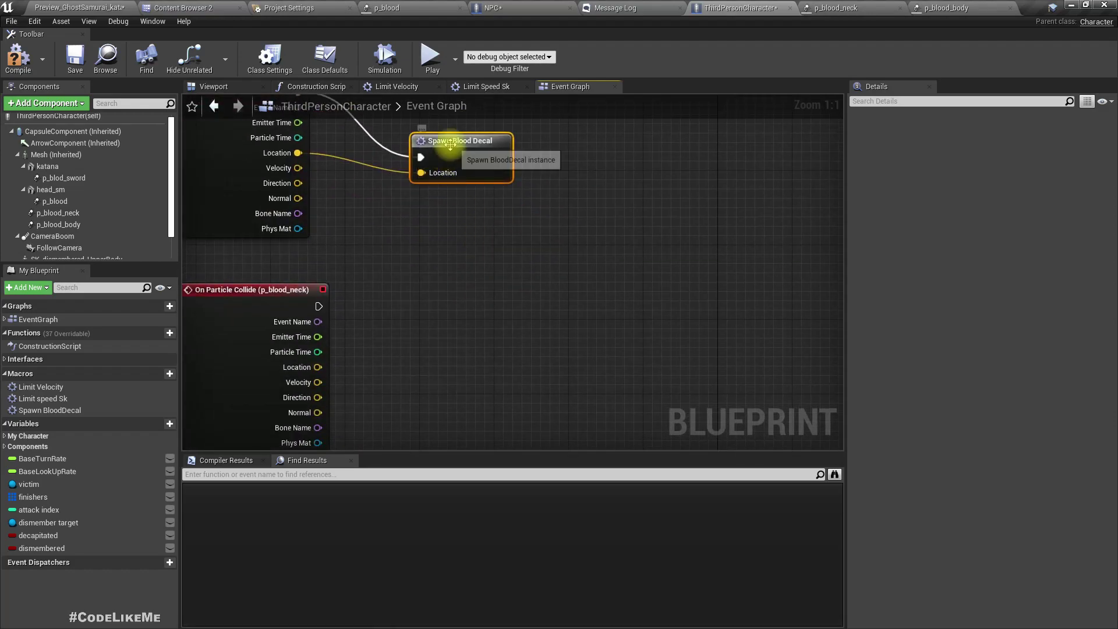
Paste another Spawn Blood Decal node beside the p_blood_neck collision event and wire the event into its execution and Location inputs
key("ctrl+v")
left_click_drag(583, 266, 482, 333)
left_click_drag(319, 306, 449, 331)
right_click_drag(412, 379, 415, 283)
left_click_drag(320, 287, 510, 274)
right_click_drag(319, 311, 318, 347)
left_click_drag(319, 338, 450, 297)
Paste a Spawn Blood Decal node beside the p_blood_body collision event and connect the event's execution output and Location to it
right_click_drag(487, 357, 441, 151)
key("ctrl+v")
left_click_drag(563, 260, 460, 336)
right_click_drag(319, 345, 374, 229)
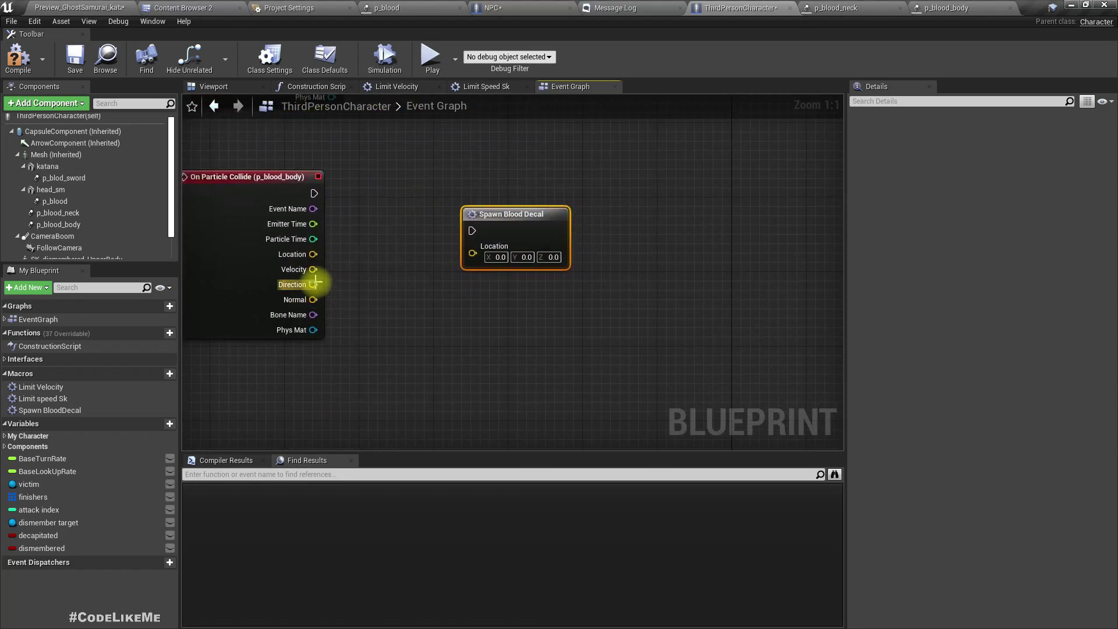
left_click_drag(310, 258, 324, 205)
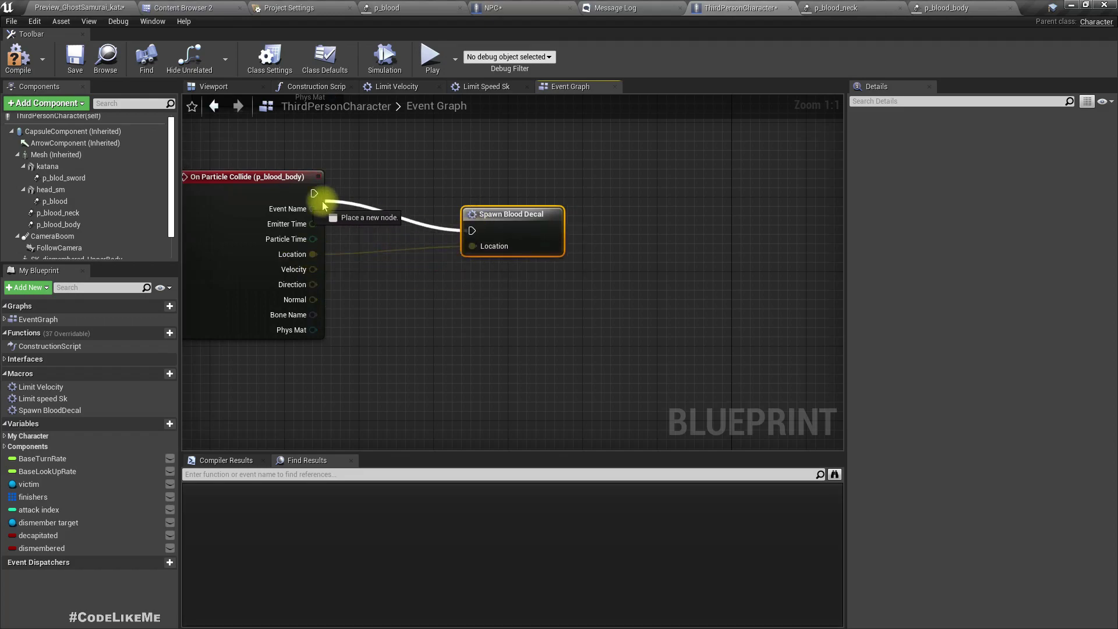
right_click_drag(375, 152, 436, 377)
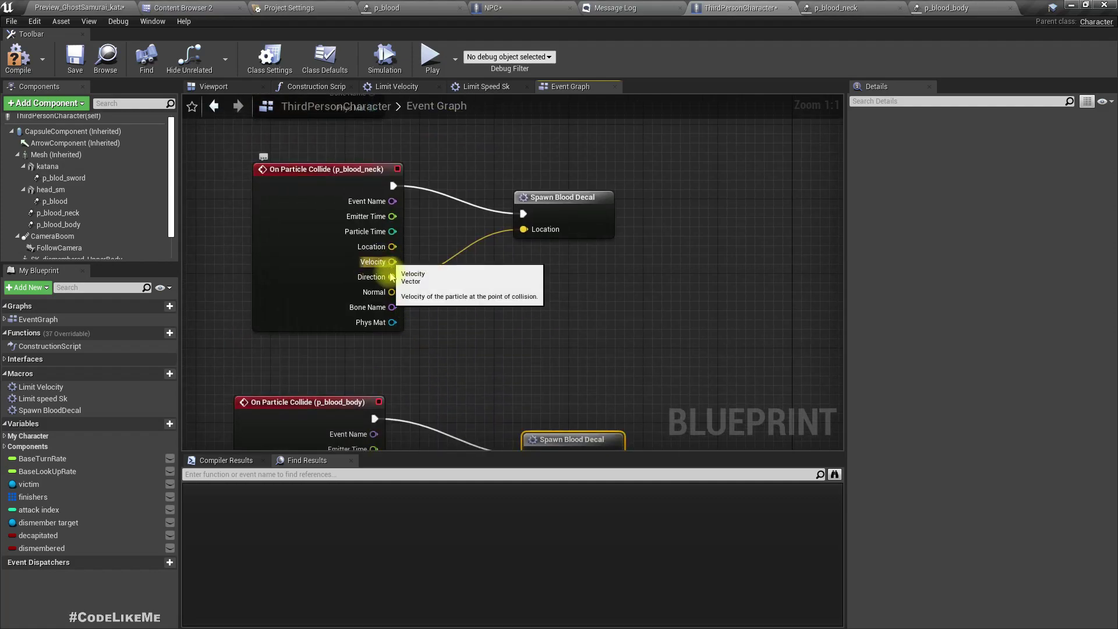
right_click_drag(530, 192, 520, 431)
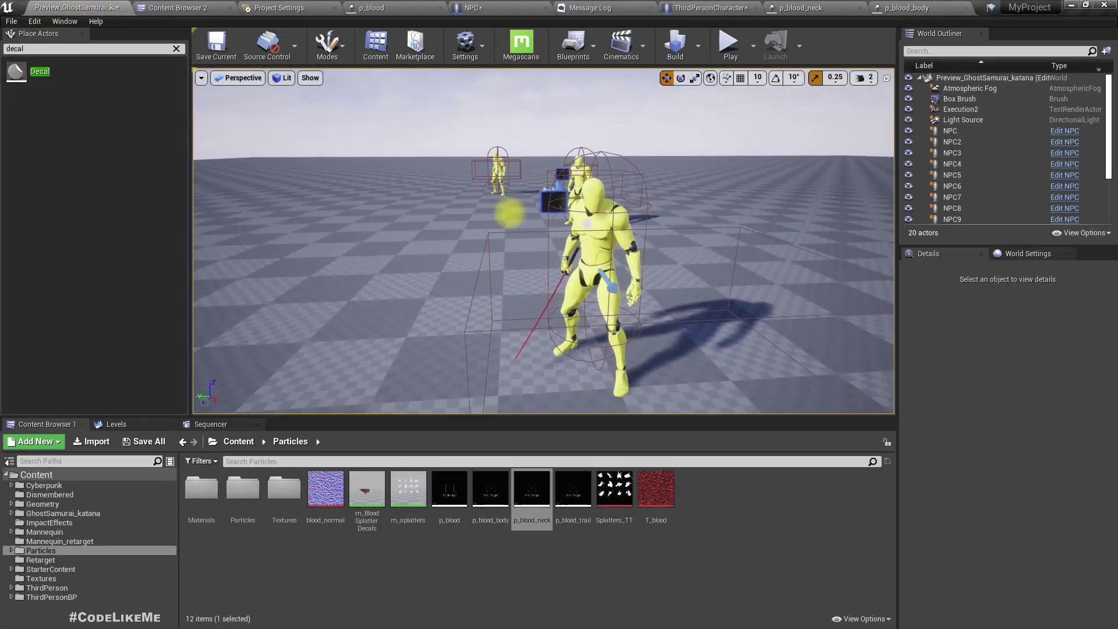
Playtest the level in a fullscreen viewport and perform a katana finisher on the nearest NPC
key("F11")
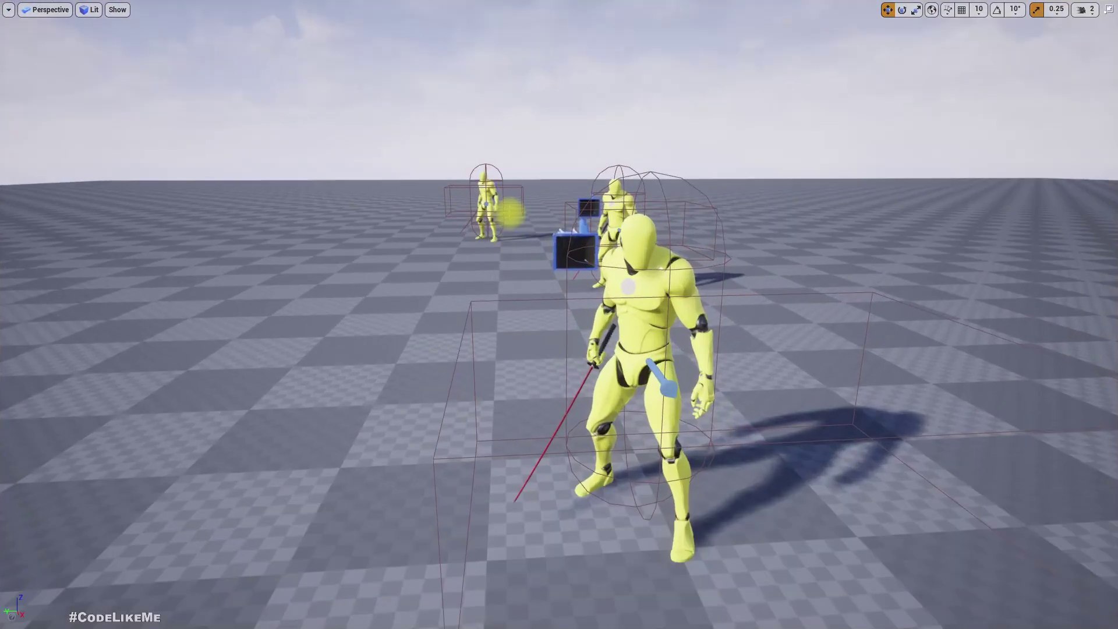
key("alt+p")
left_click(510, 212)
key("w")
left_click(559, 315)
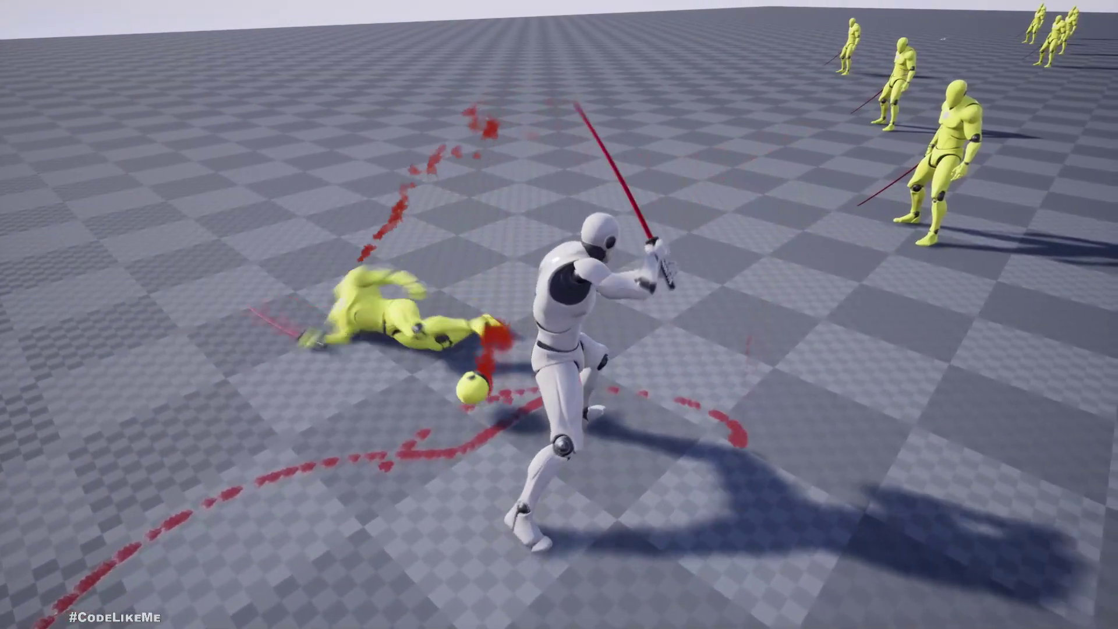
Perform katana finishers on the remaining NPCs, examine the blood splatters on the floor around each body, and end the play session
key("w")
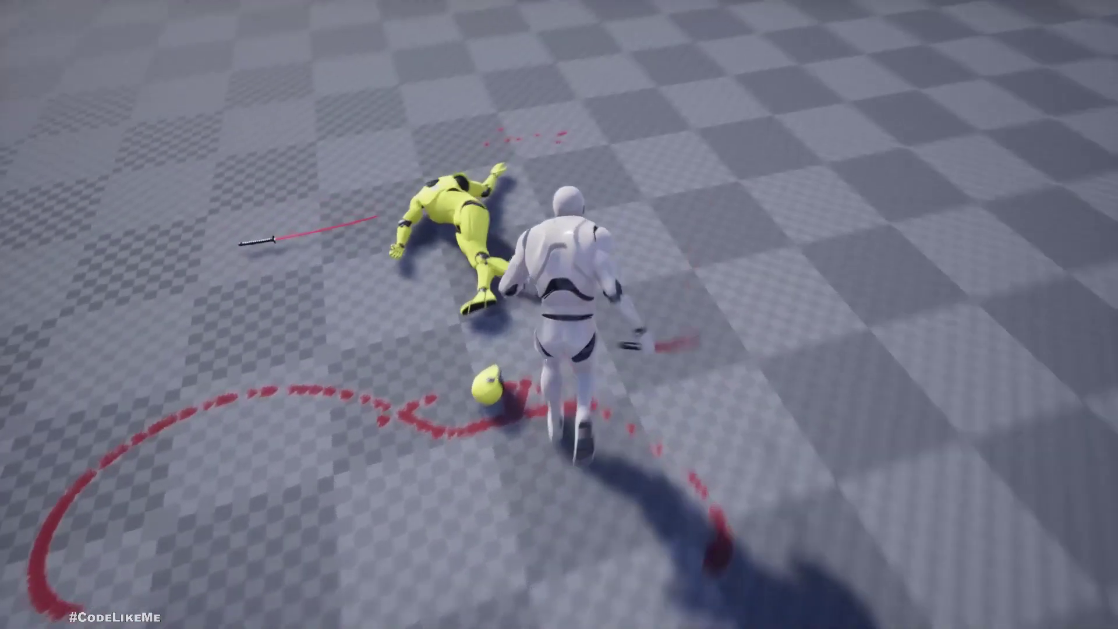
key("w")
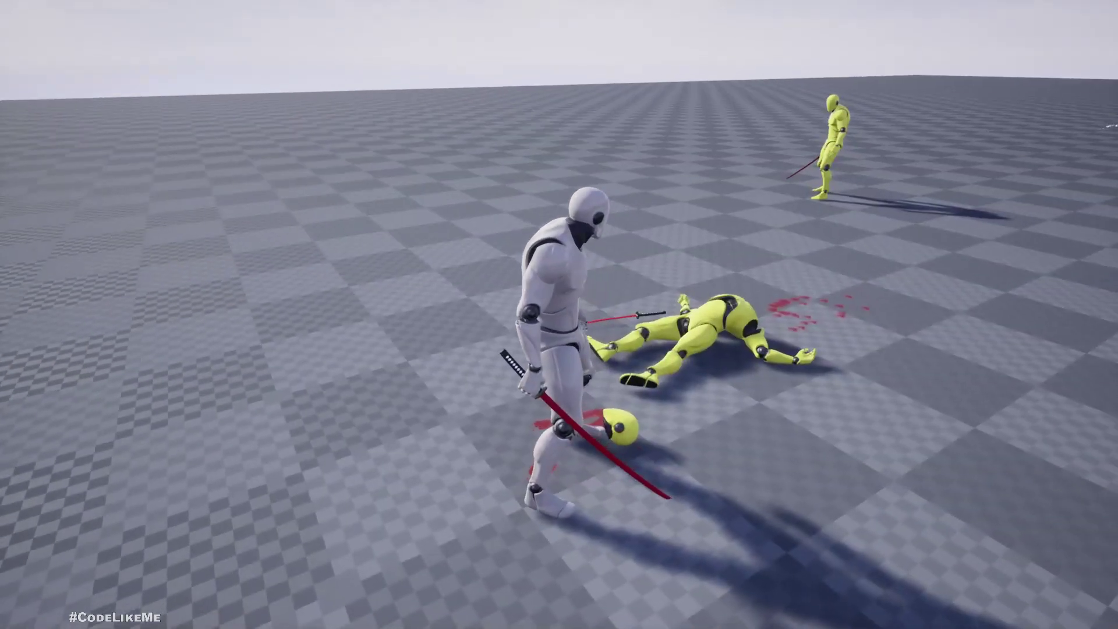
key("w")
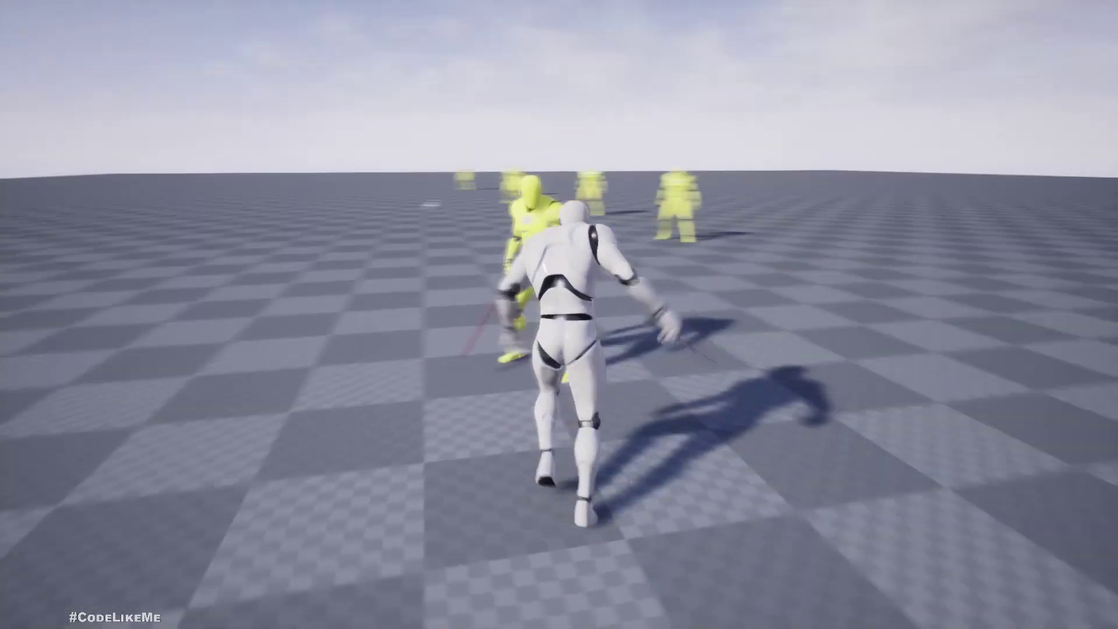
key("w")
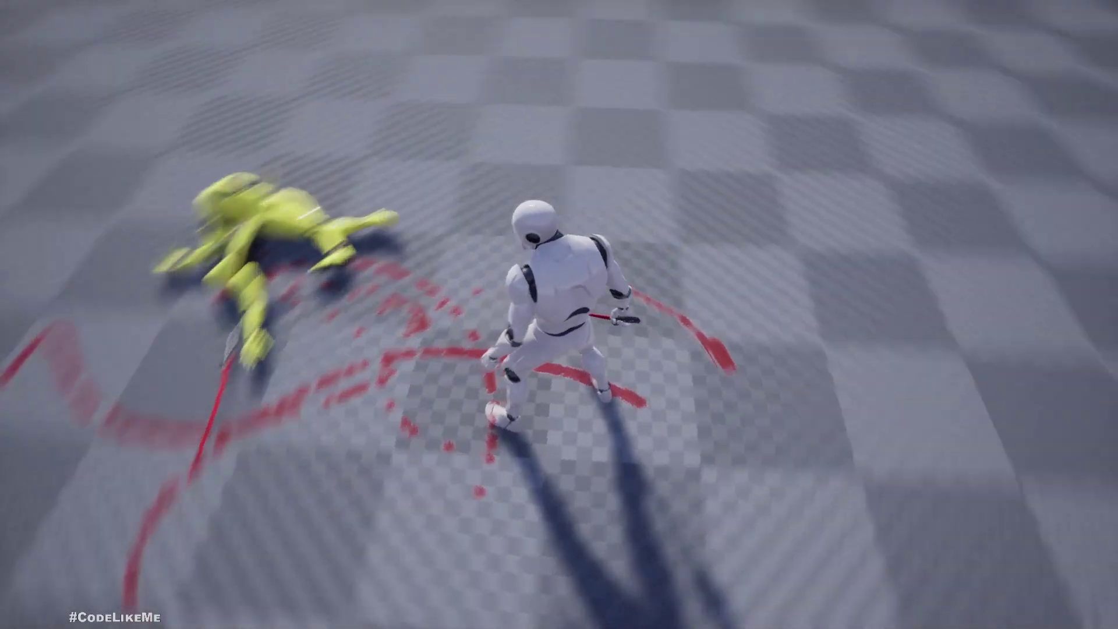
key("w")
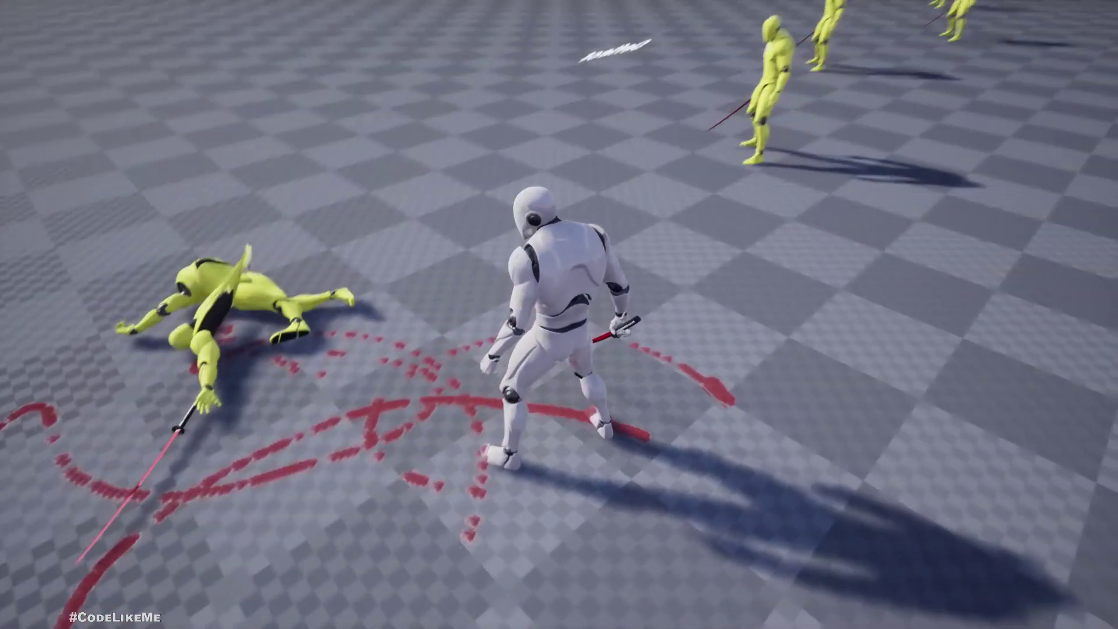
key("w")
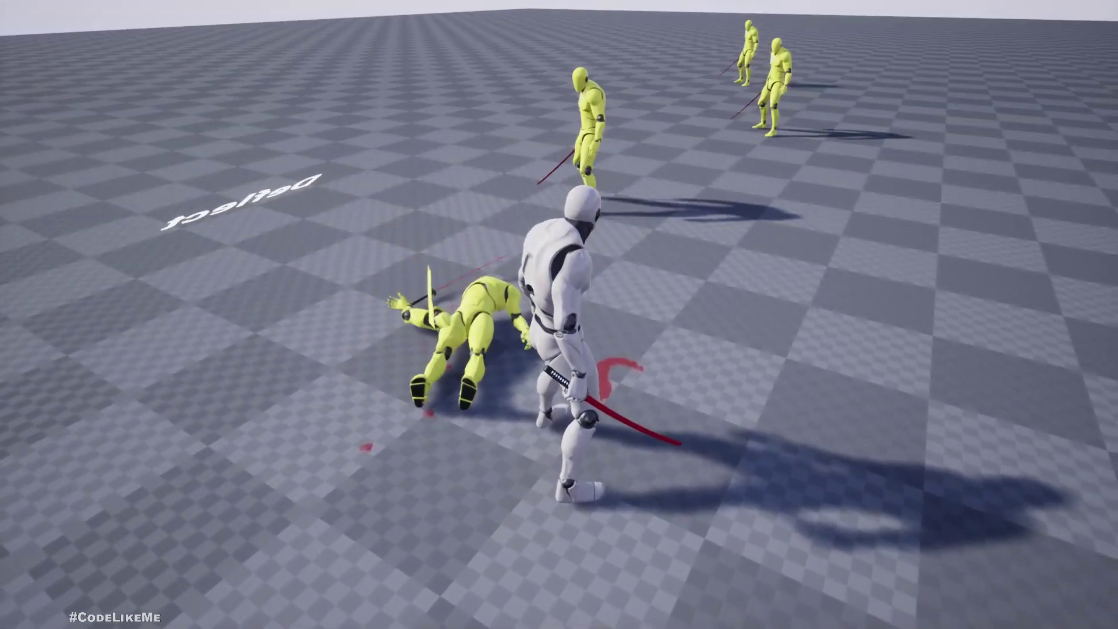
key("w")
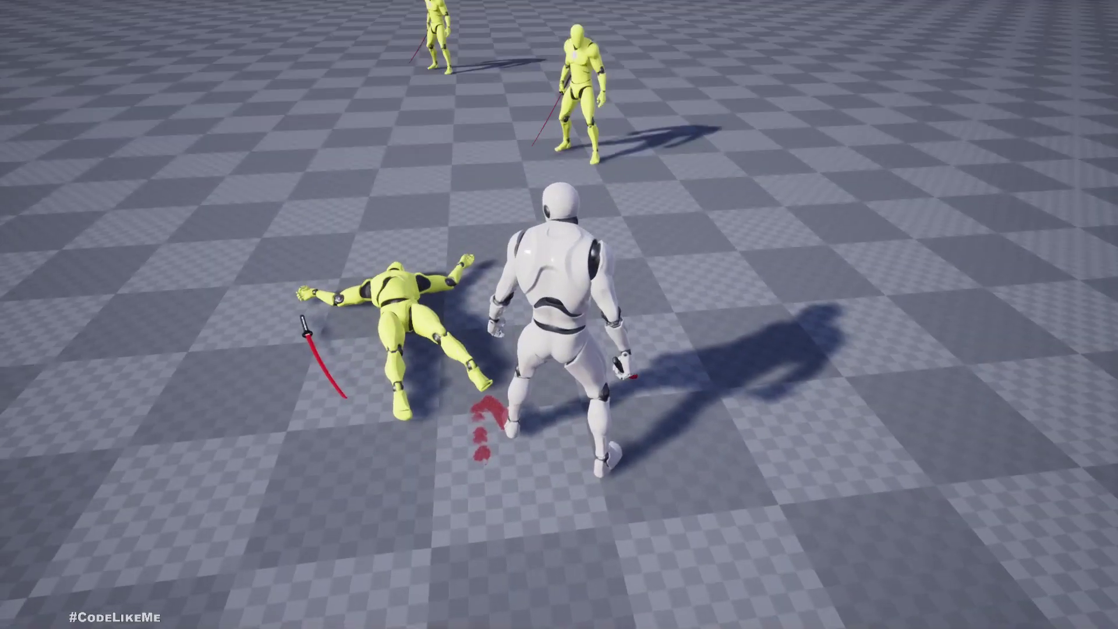
key("w")
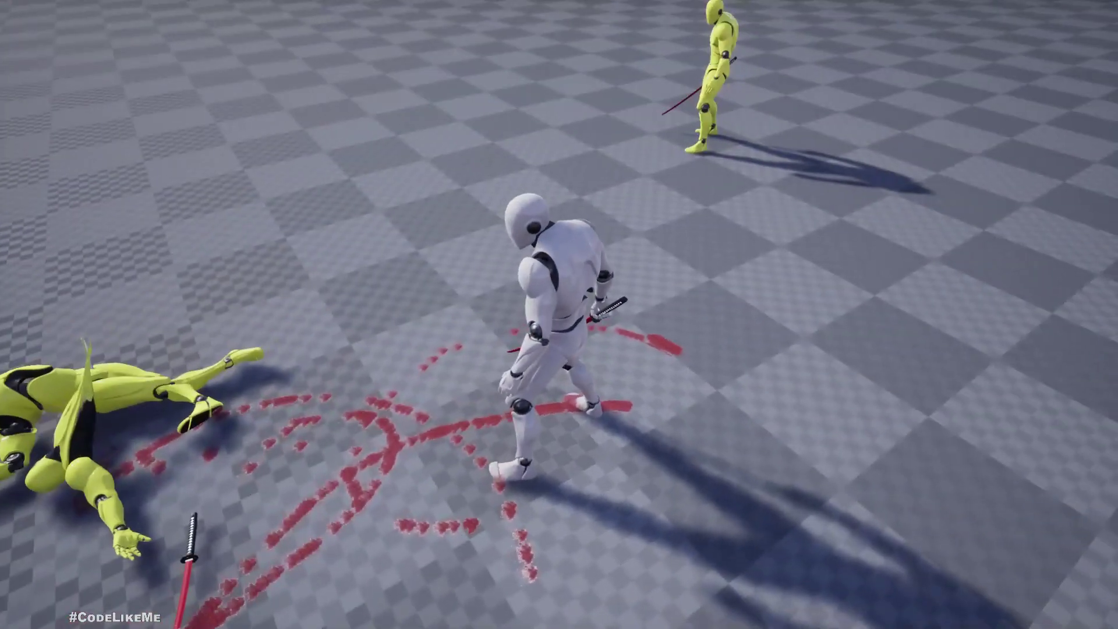
key("w")
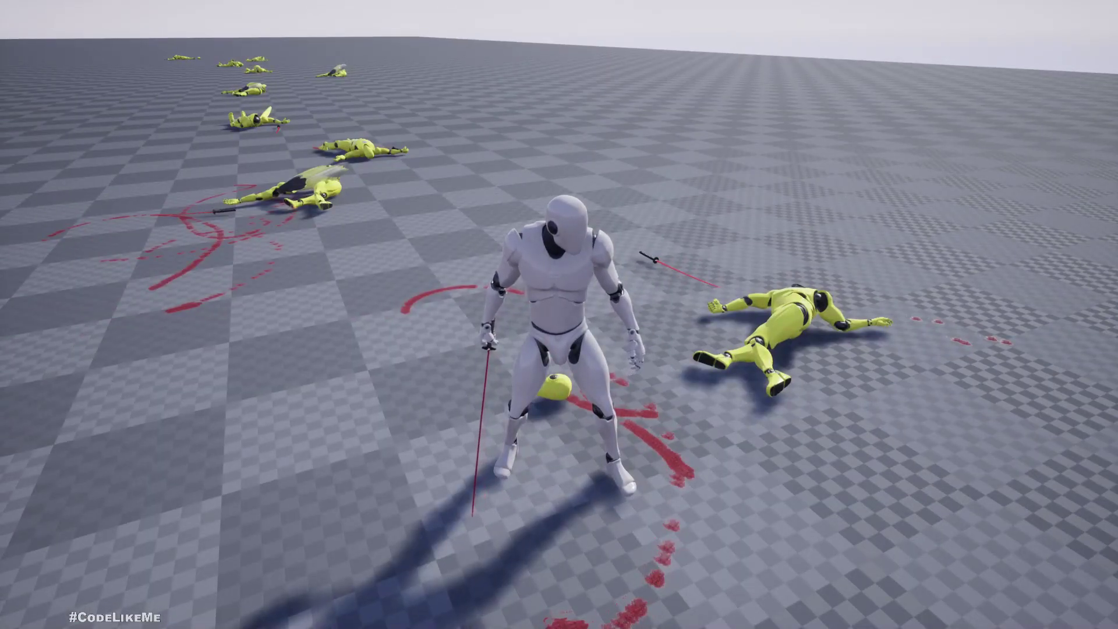
key("Escape")
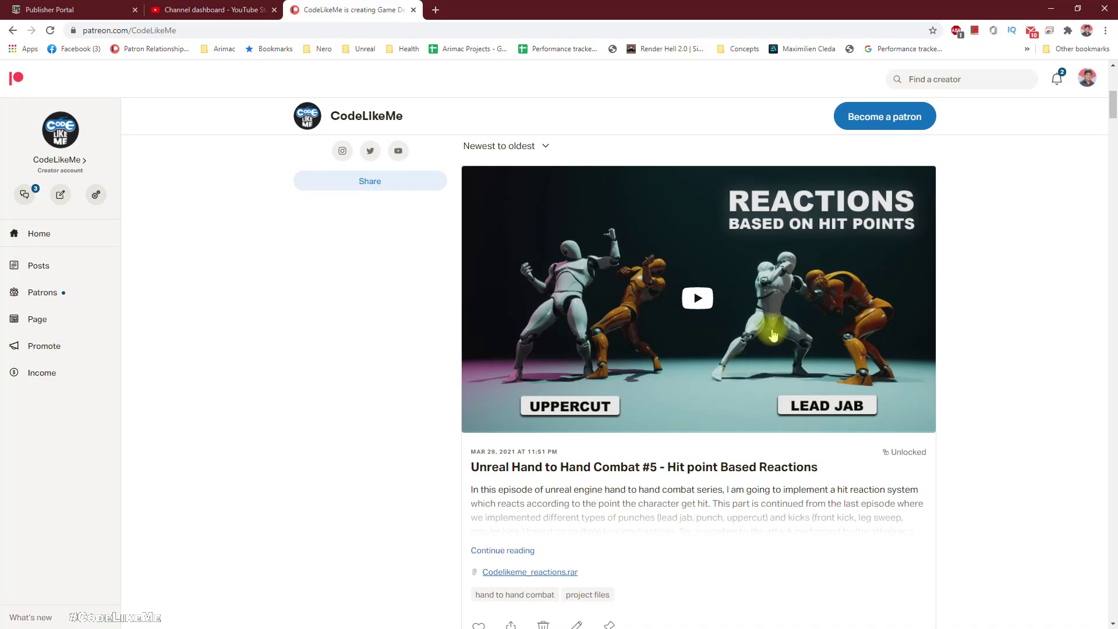
Switch to the CodeLikeMe Patreon page in the browser and look through the tutorial posts and their attached project files
scroll(773, 334, "down", 9)
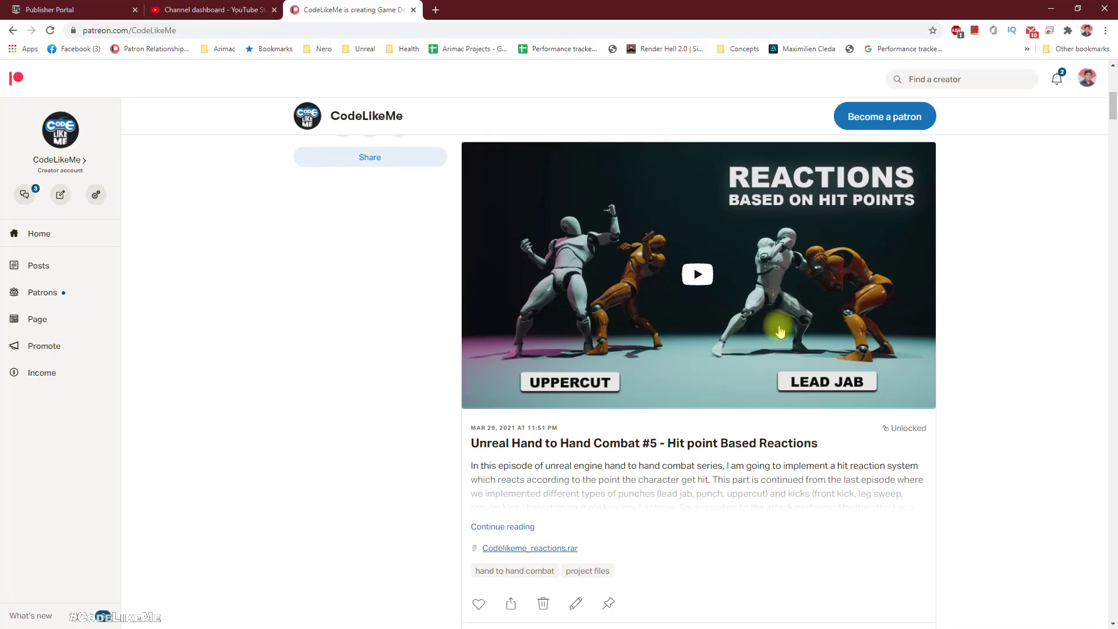
scroll(753, 342, "down", 13)
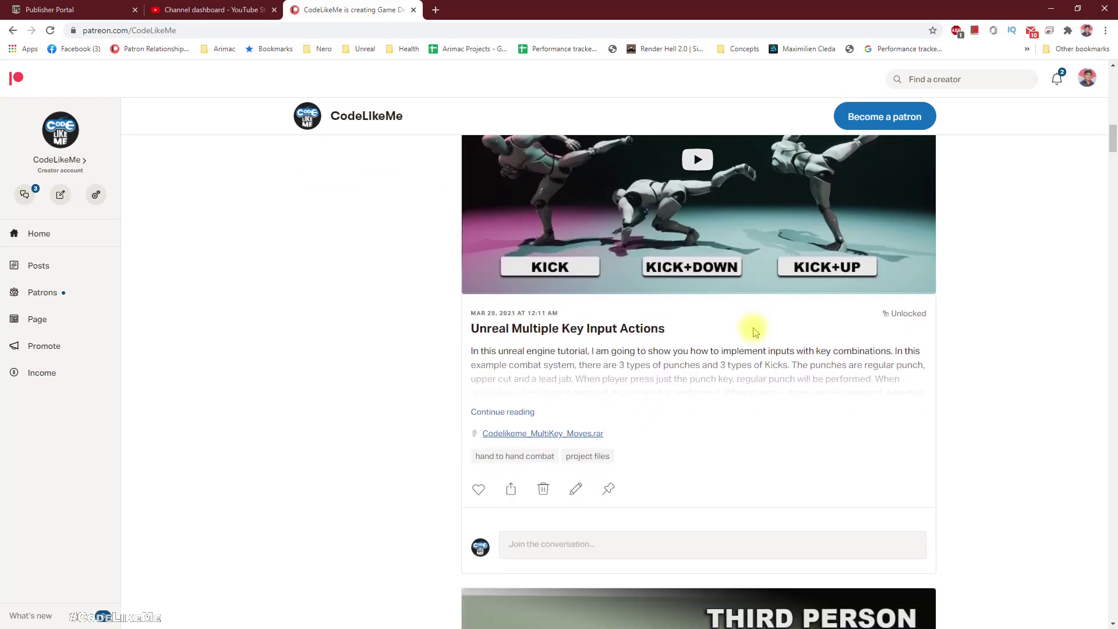
scroll(749, 325, "down", 13)
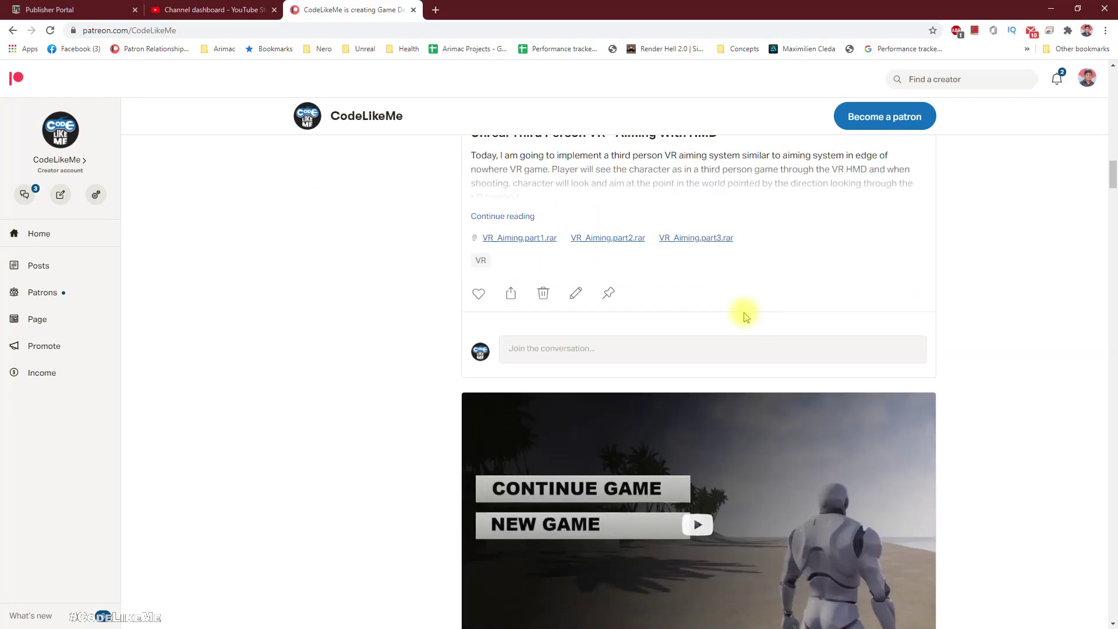
scroll(734, 326, "down", 4)
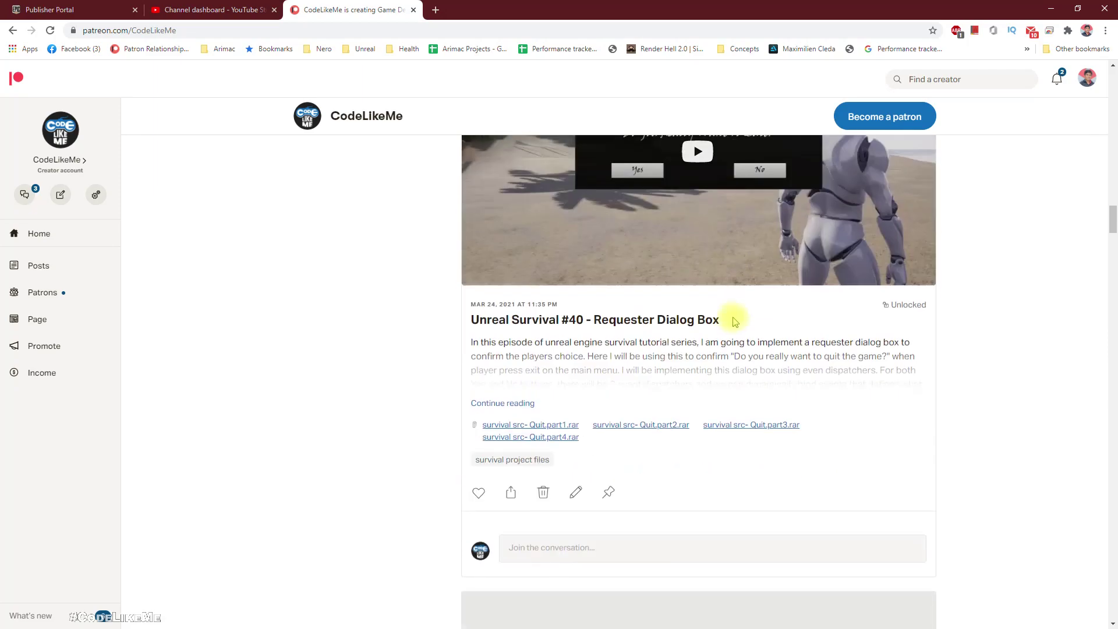
scroll(737, 319, "down", 11)
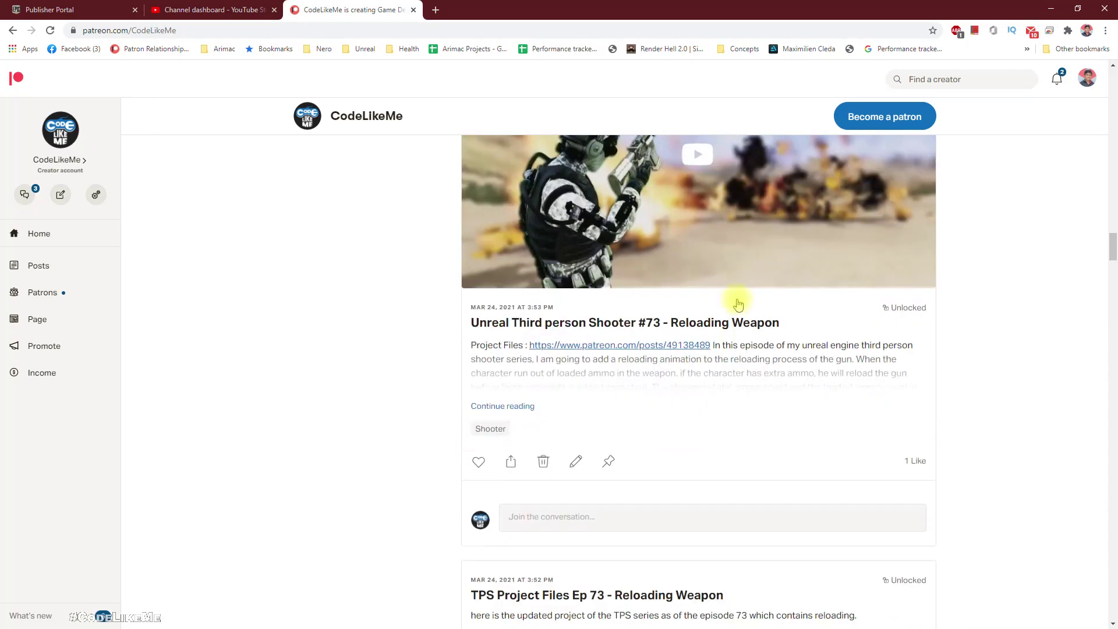
scroll(738, 299, "down", 9)
scroll(737, 294, "up", 4)
scroll(738, 296, "down", 3)
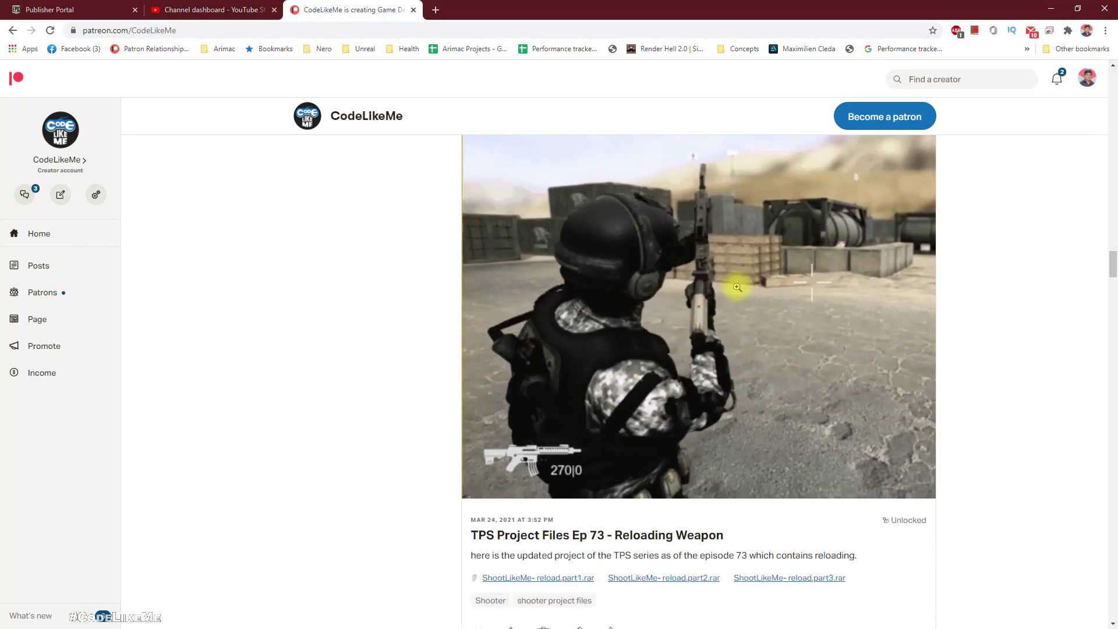
scroll(737, 282, "down", 10)
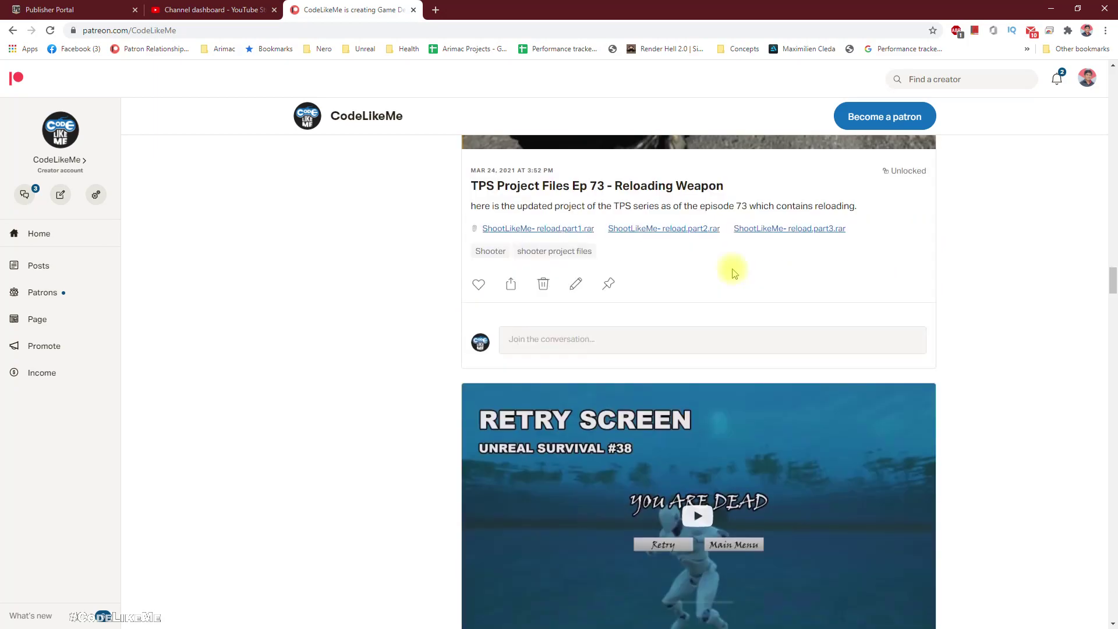
scroll(733, 269, "down", 15)
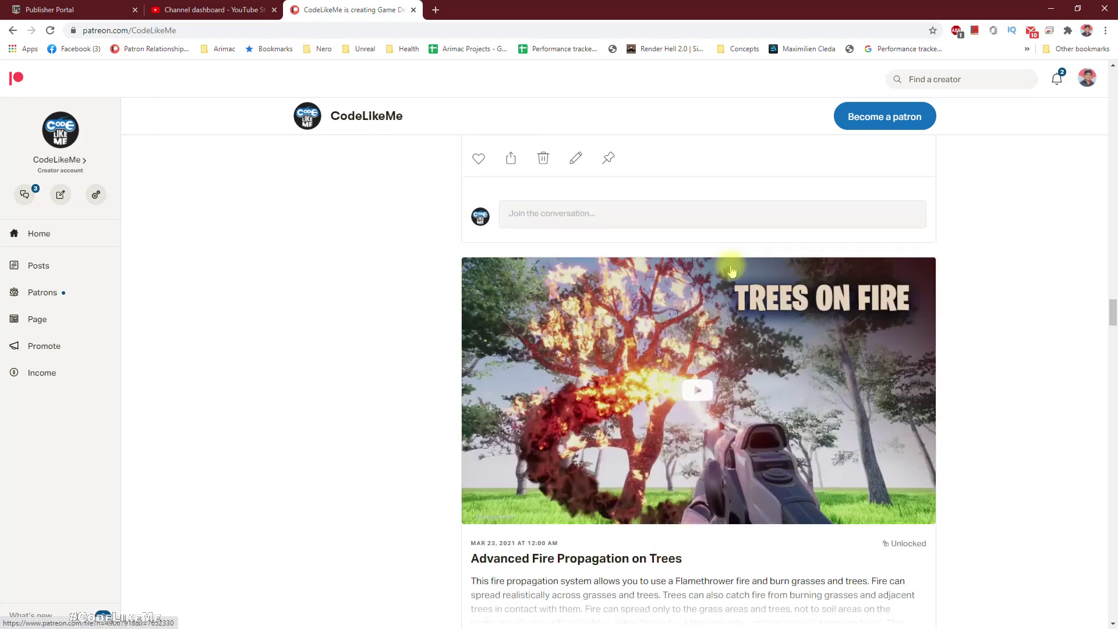
scroll(732, 270, "down", 4)
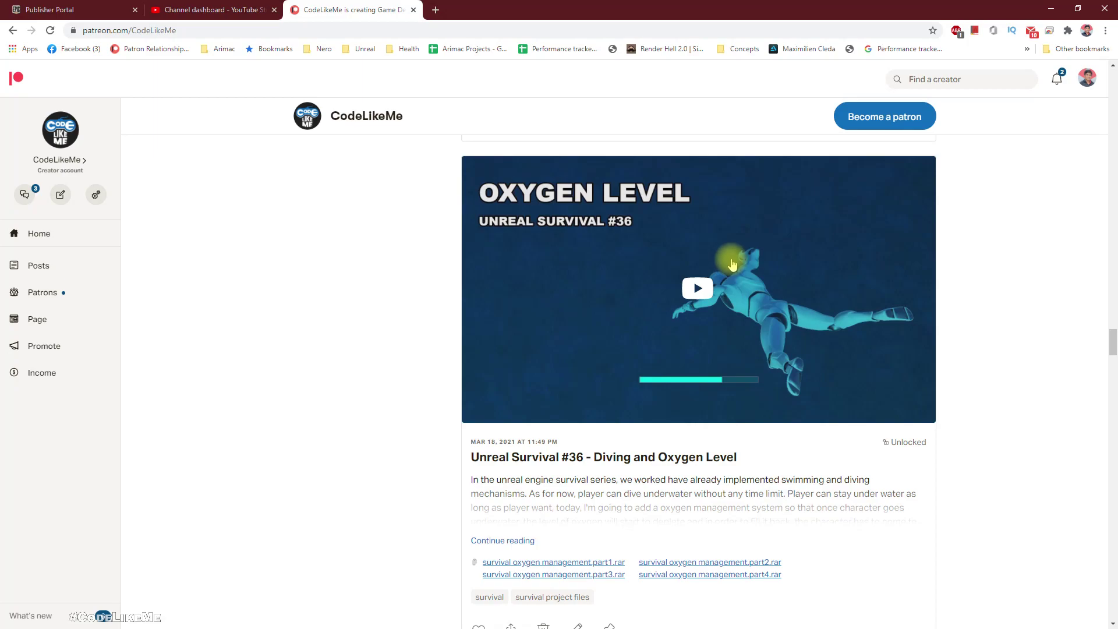
scroll(732, 265, "down", 12)
scroll(732, 259, "down", 6)
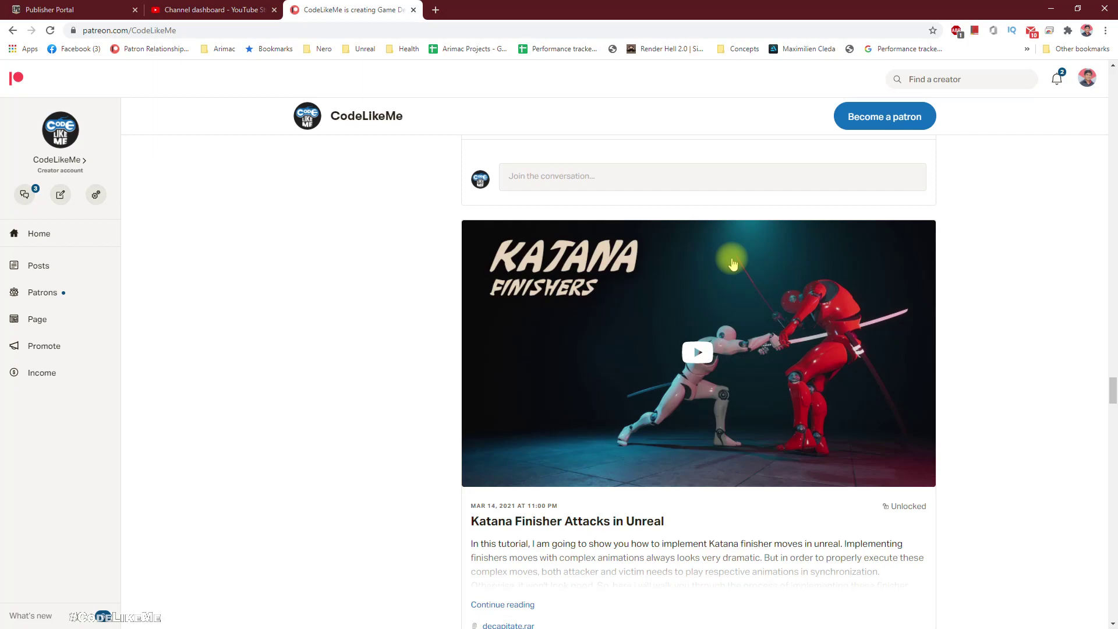
scroll(735, 263, "down", 14)
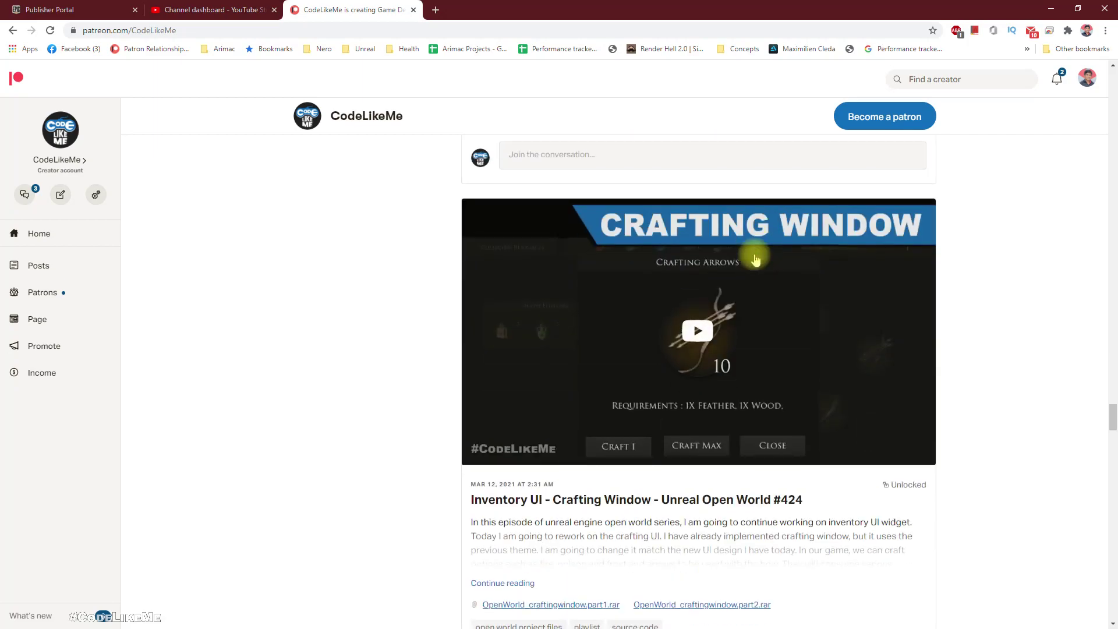
scroll(755, 256, "down", 4)
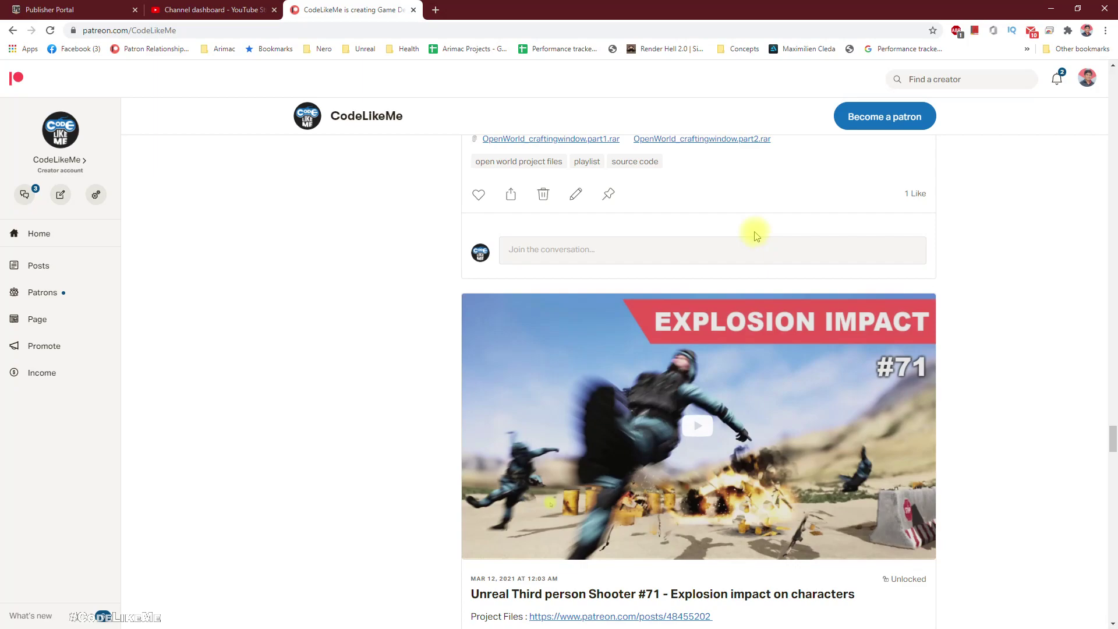